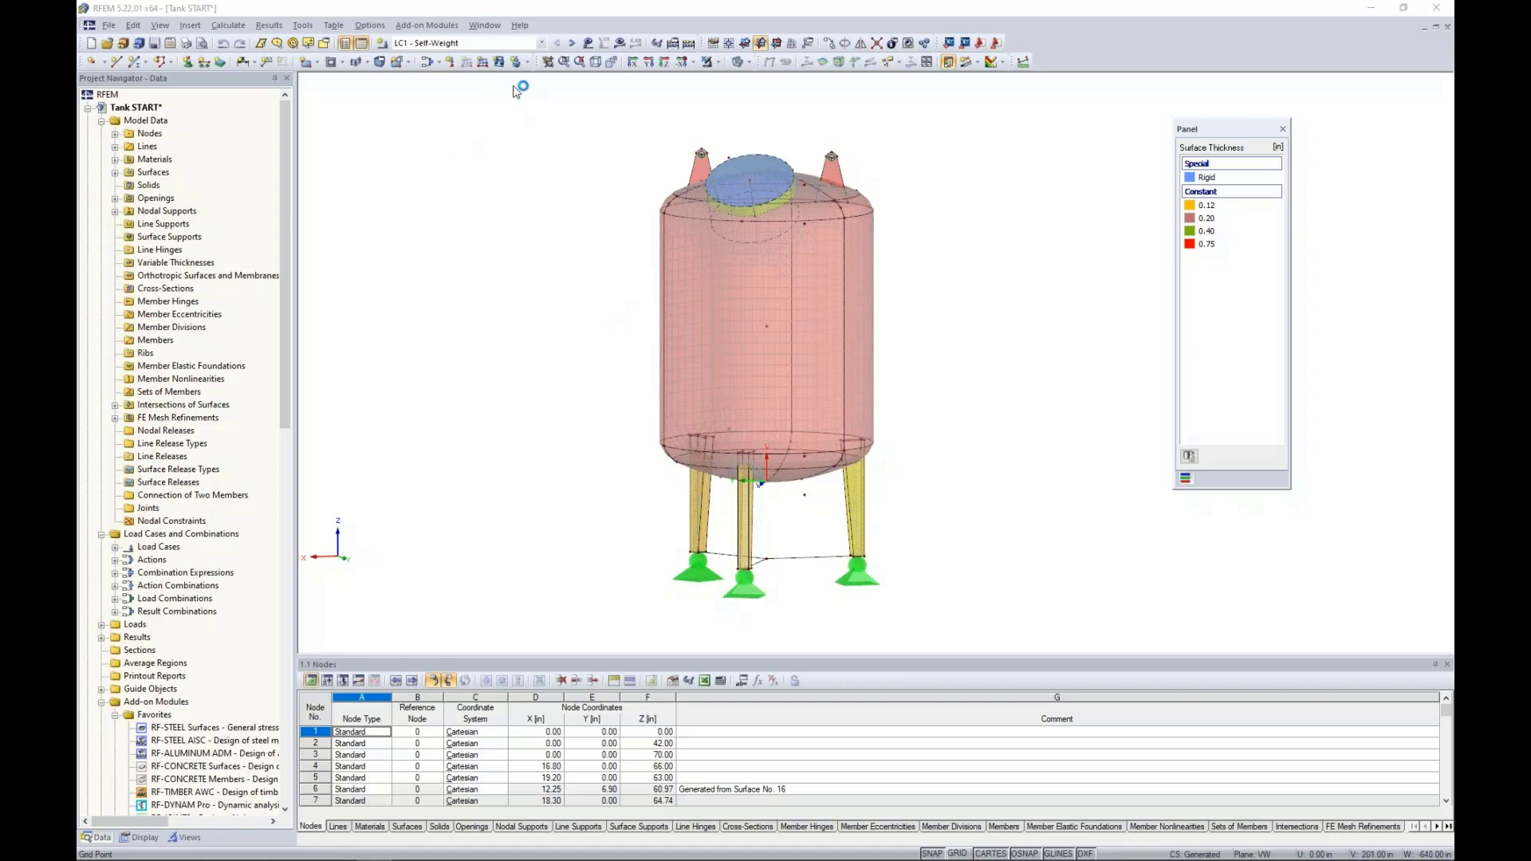
Turn on the load display and go from load case LC1 - Self-Weight to LC2 - Fill to view its loads.
click(541, 43)
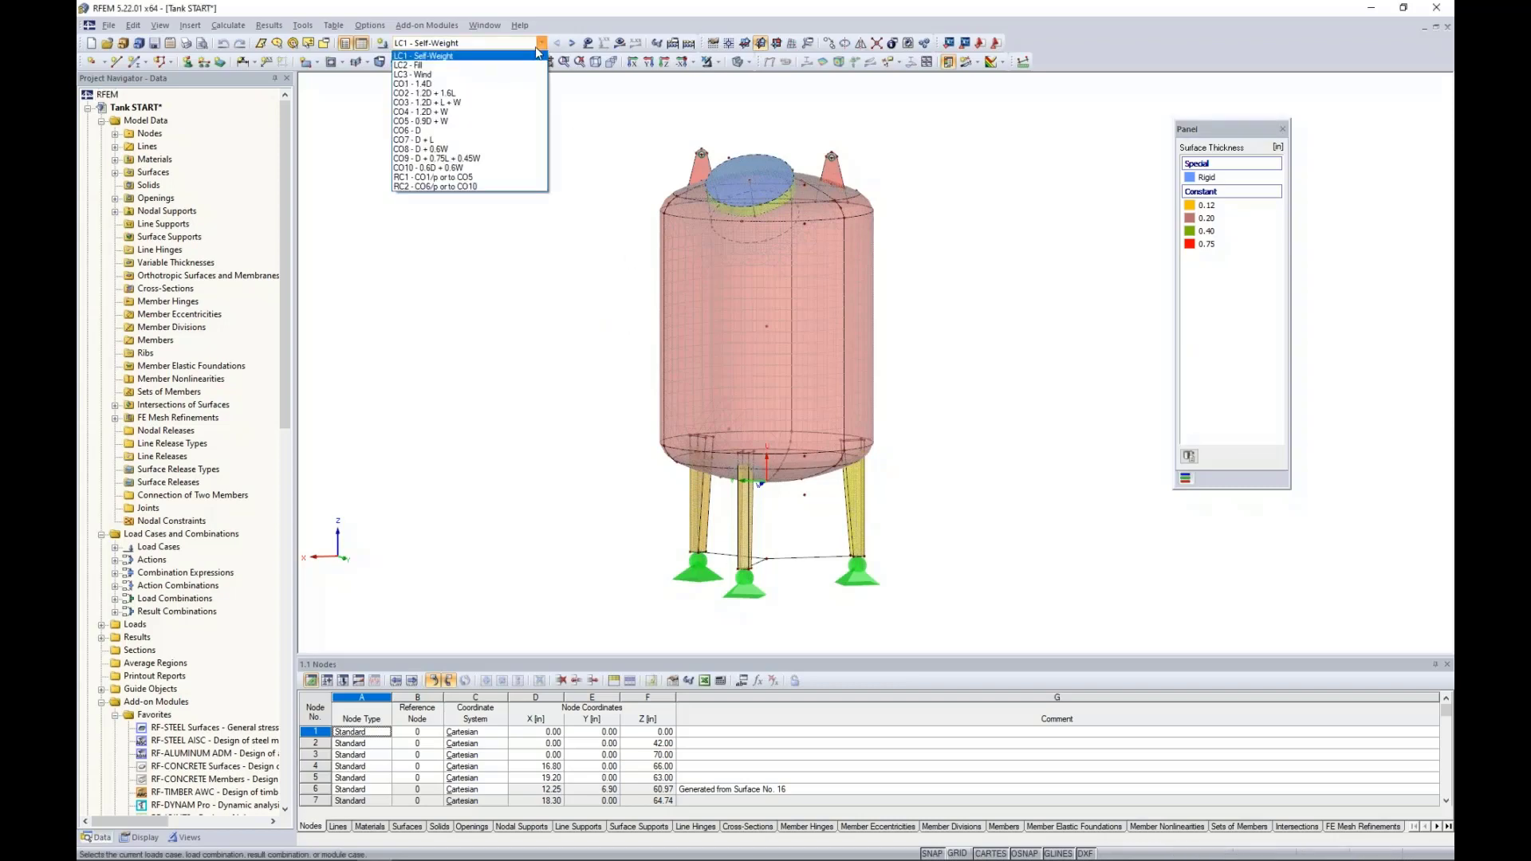
click(532, 58)
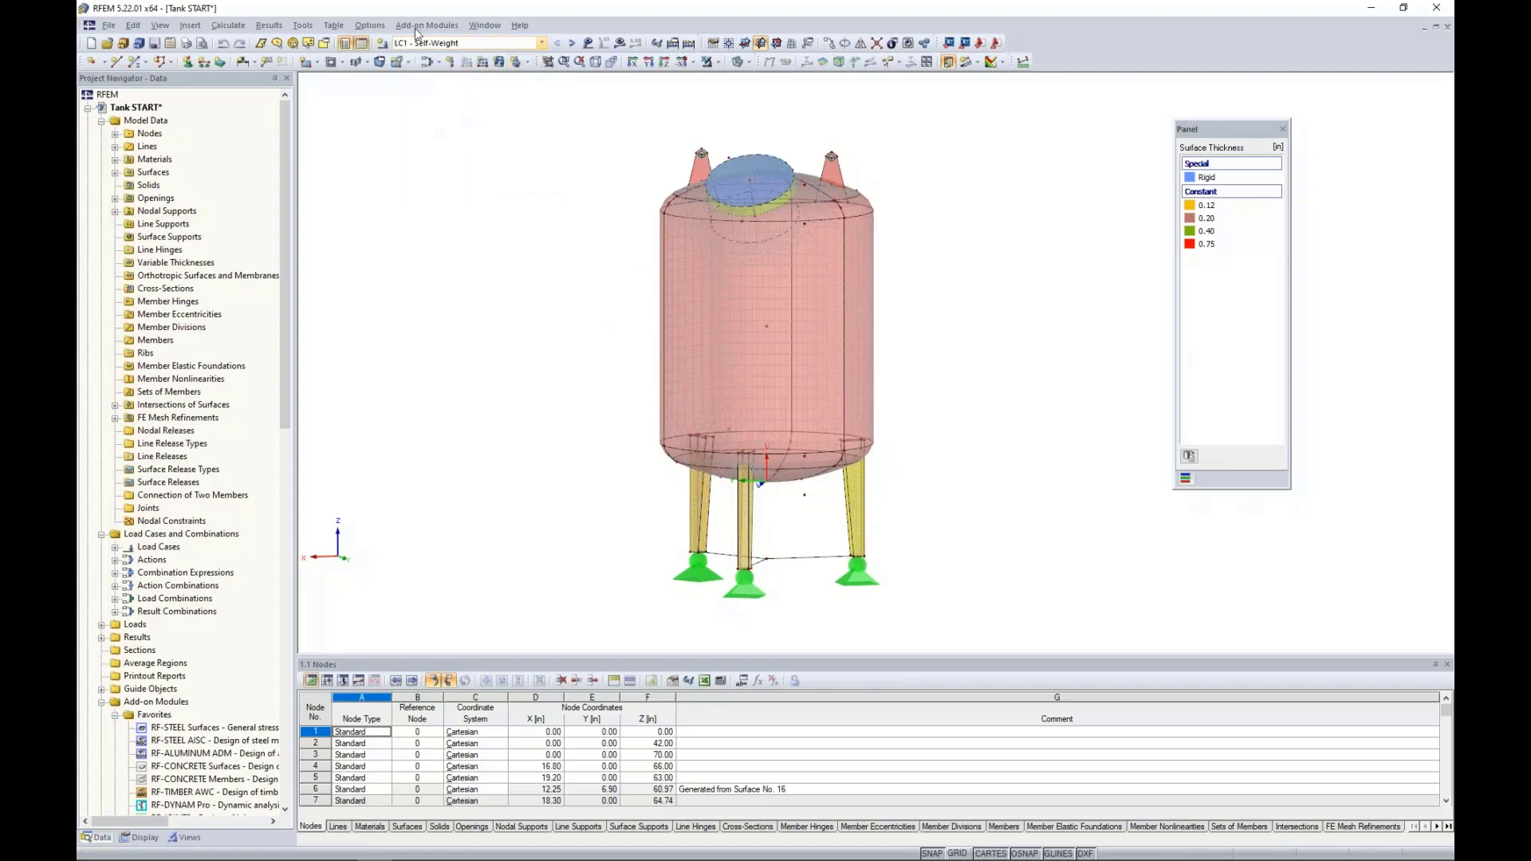
click(587, 44)
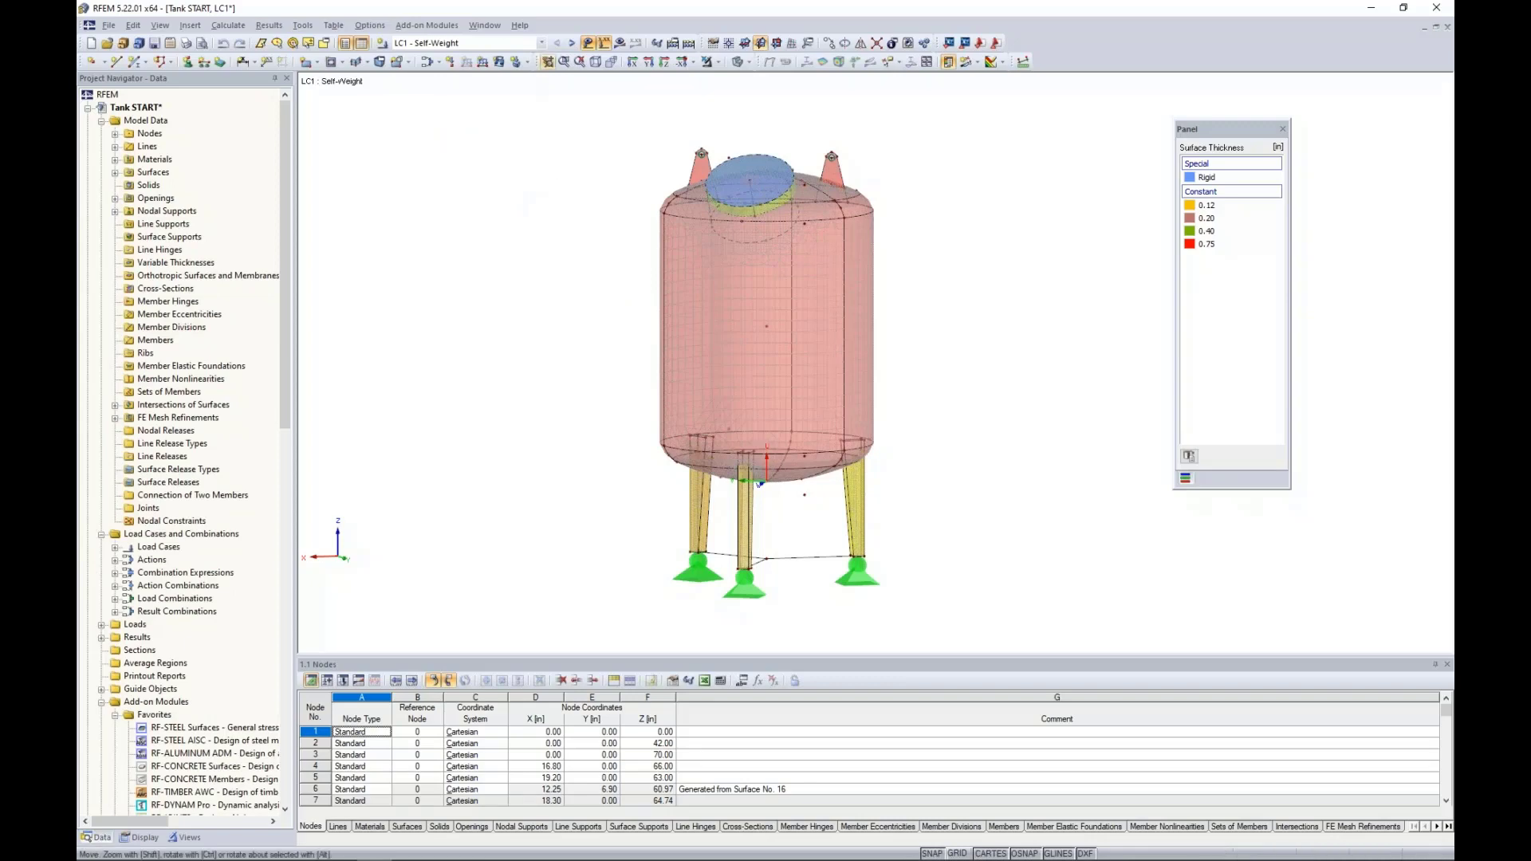
click(572, 43)
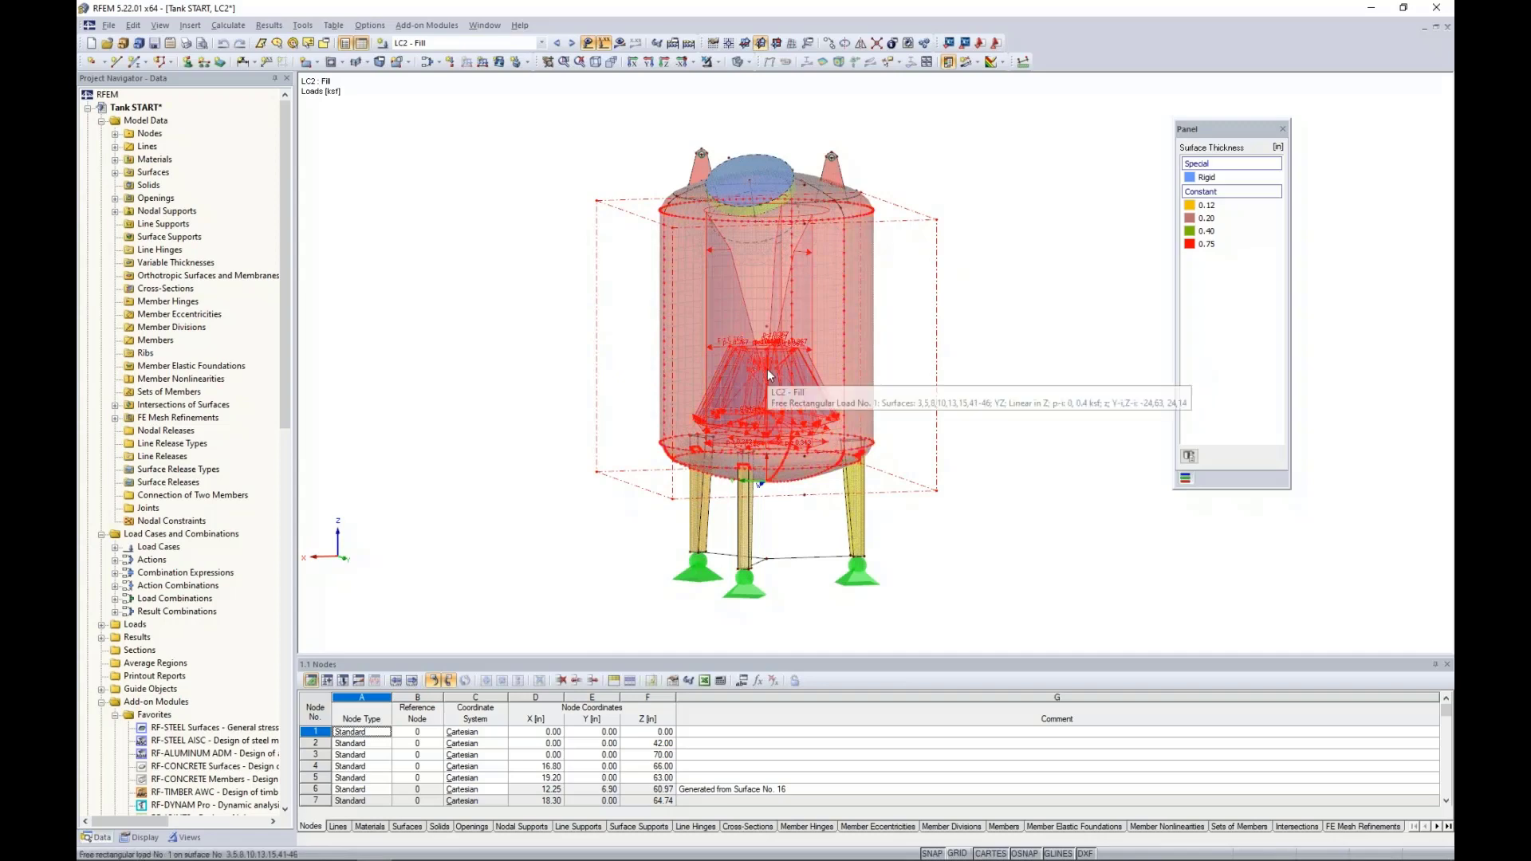
Activate load case LC3 - Wind and examine the wind loads on the tank's shell, base and top.
click(571, 43)
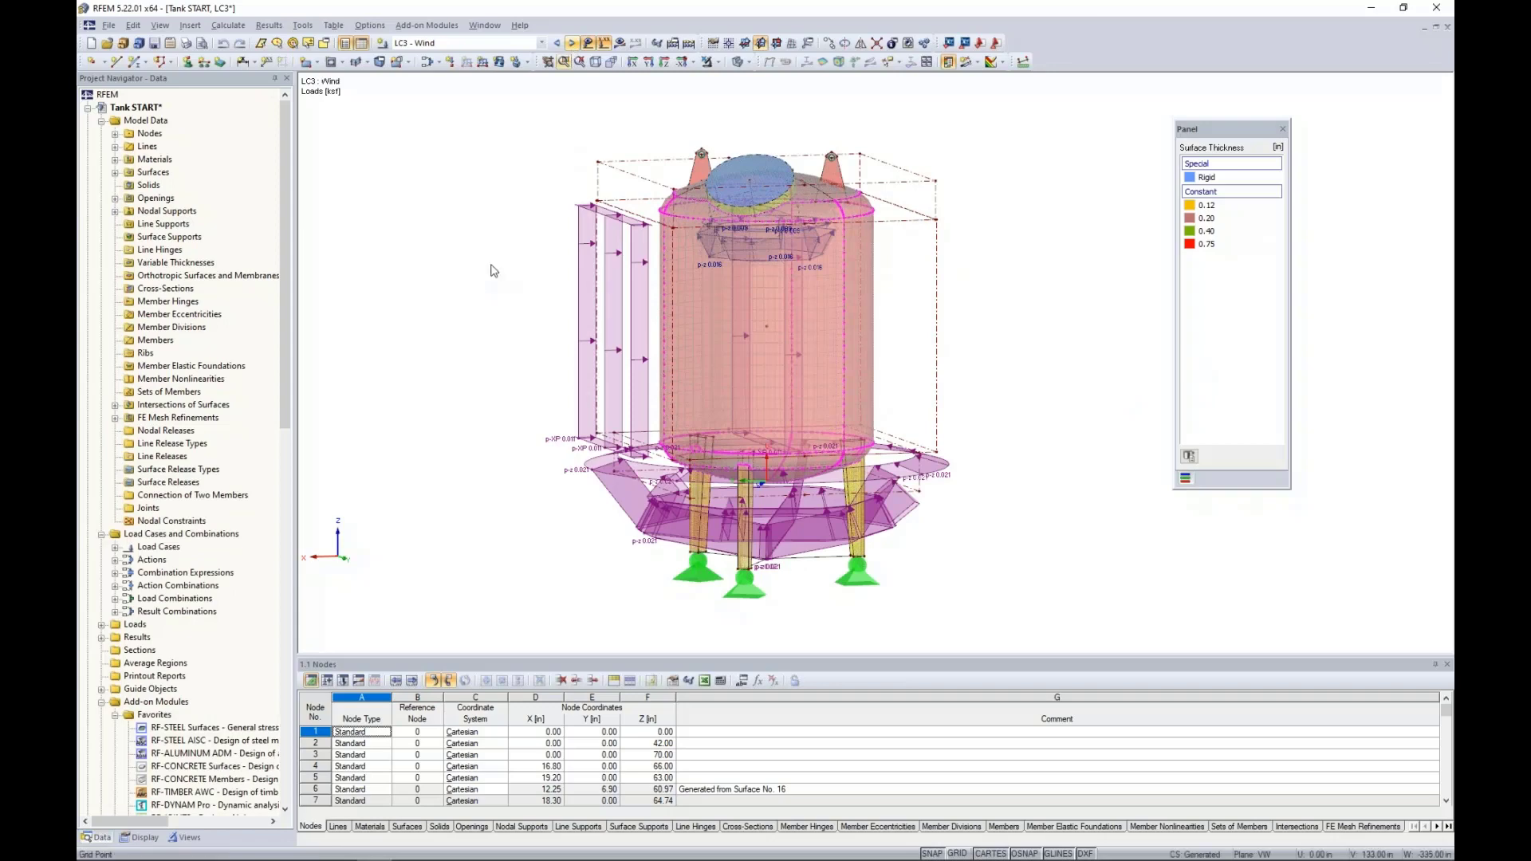
scroll(511, 309, down, 1)
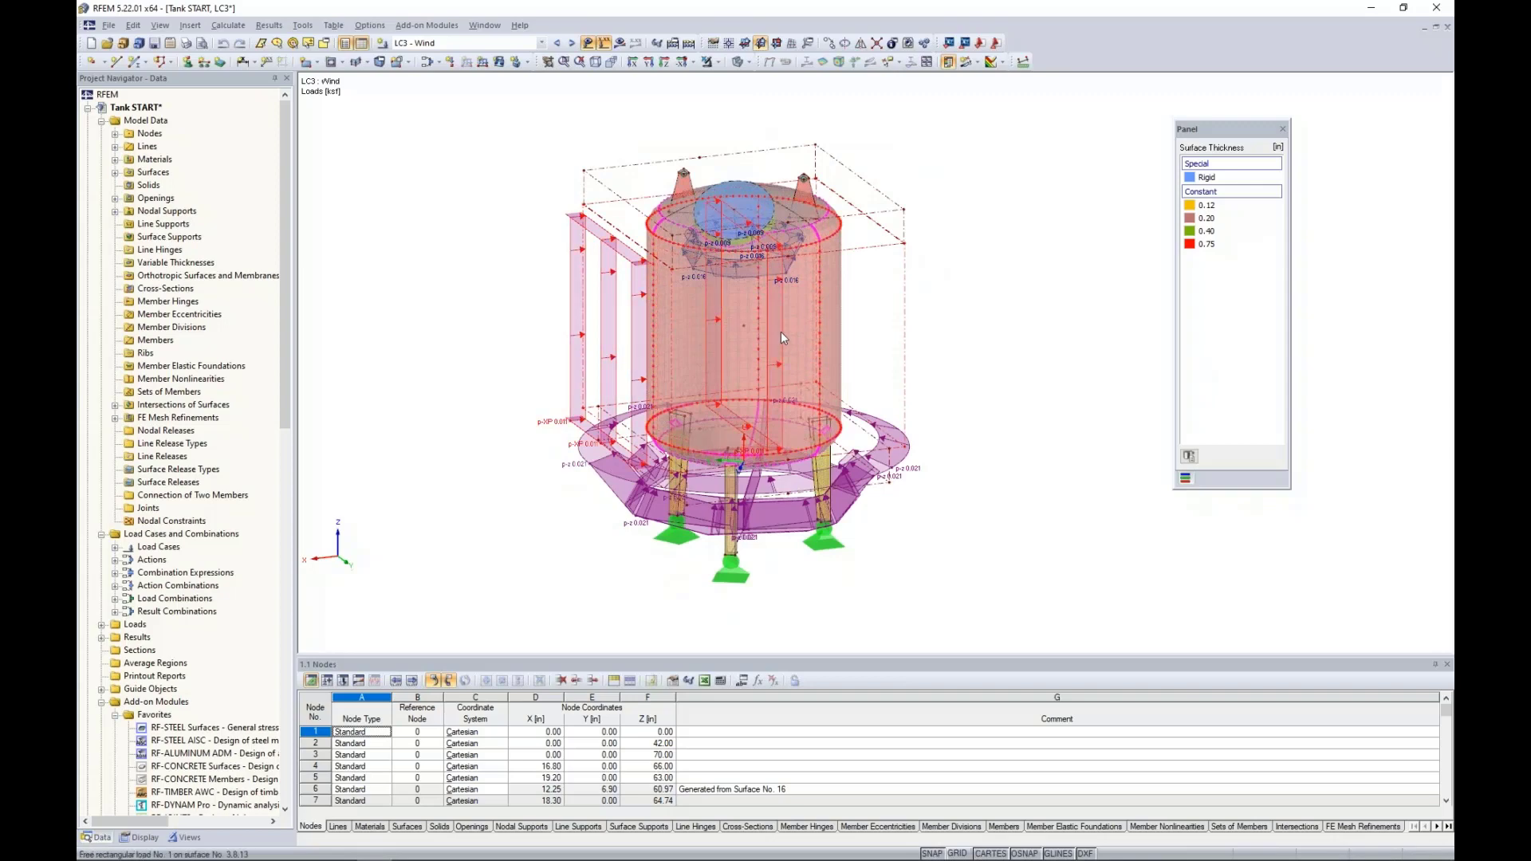
mouse_move(782, 333)
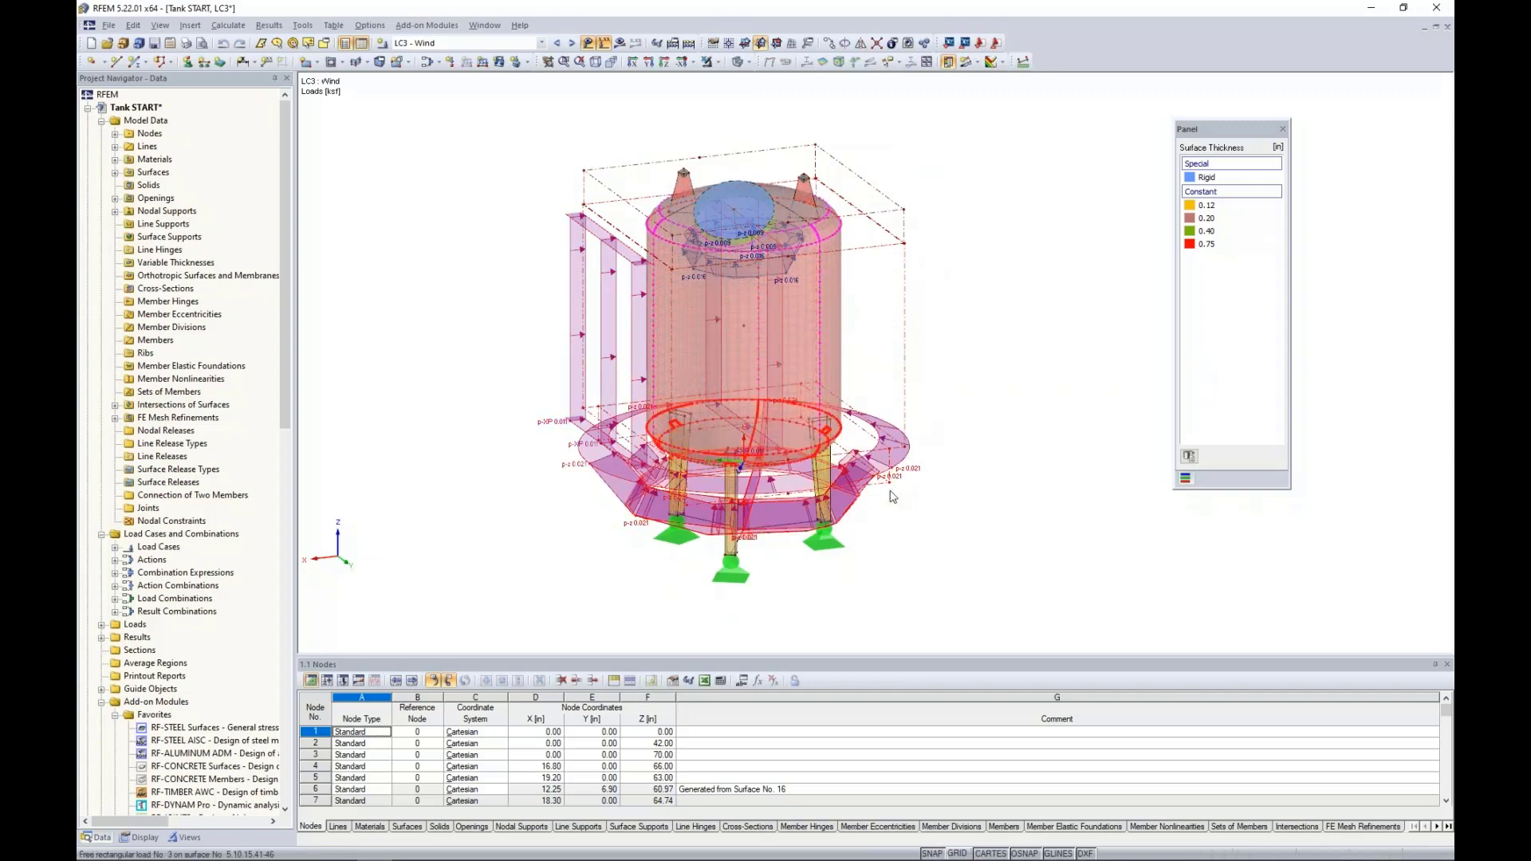
ctrl+middle_drag(913, 514, 901, 453)
scroll(903, 458, down, 1)
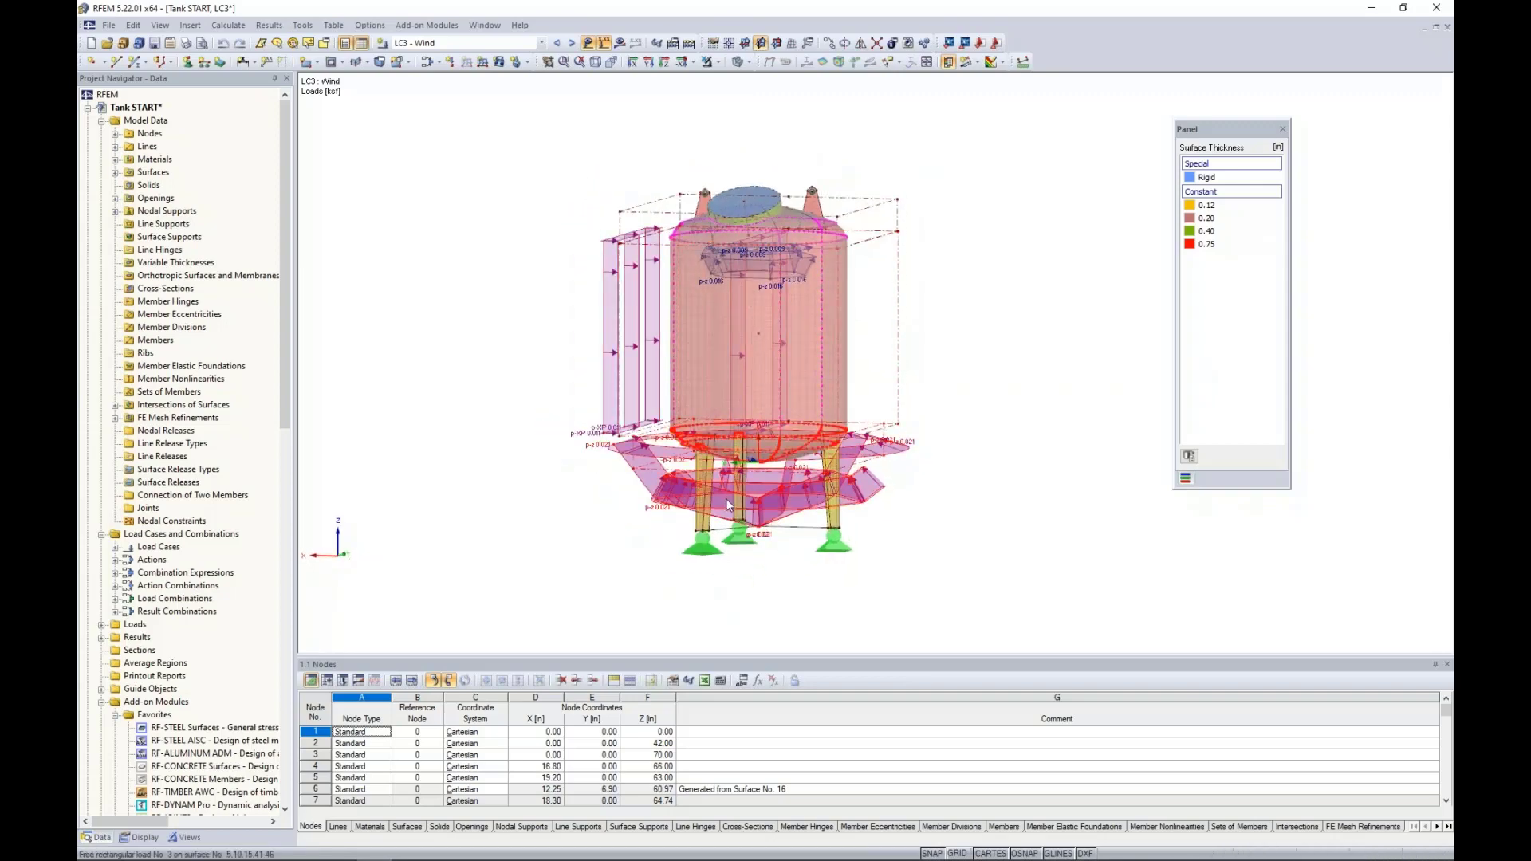
ctrl+middle_drag(975, 405, 975, 371)
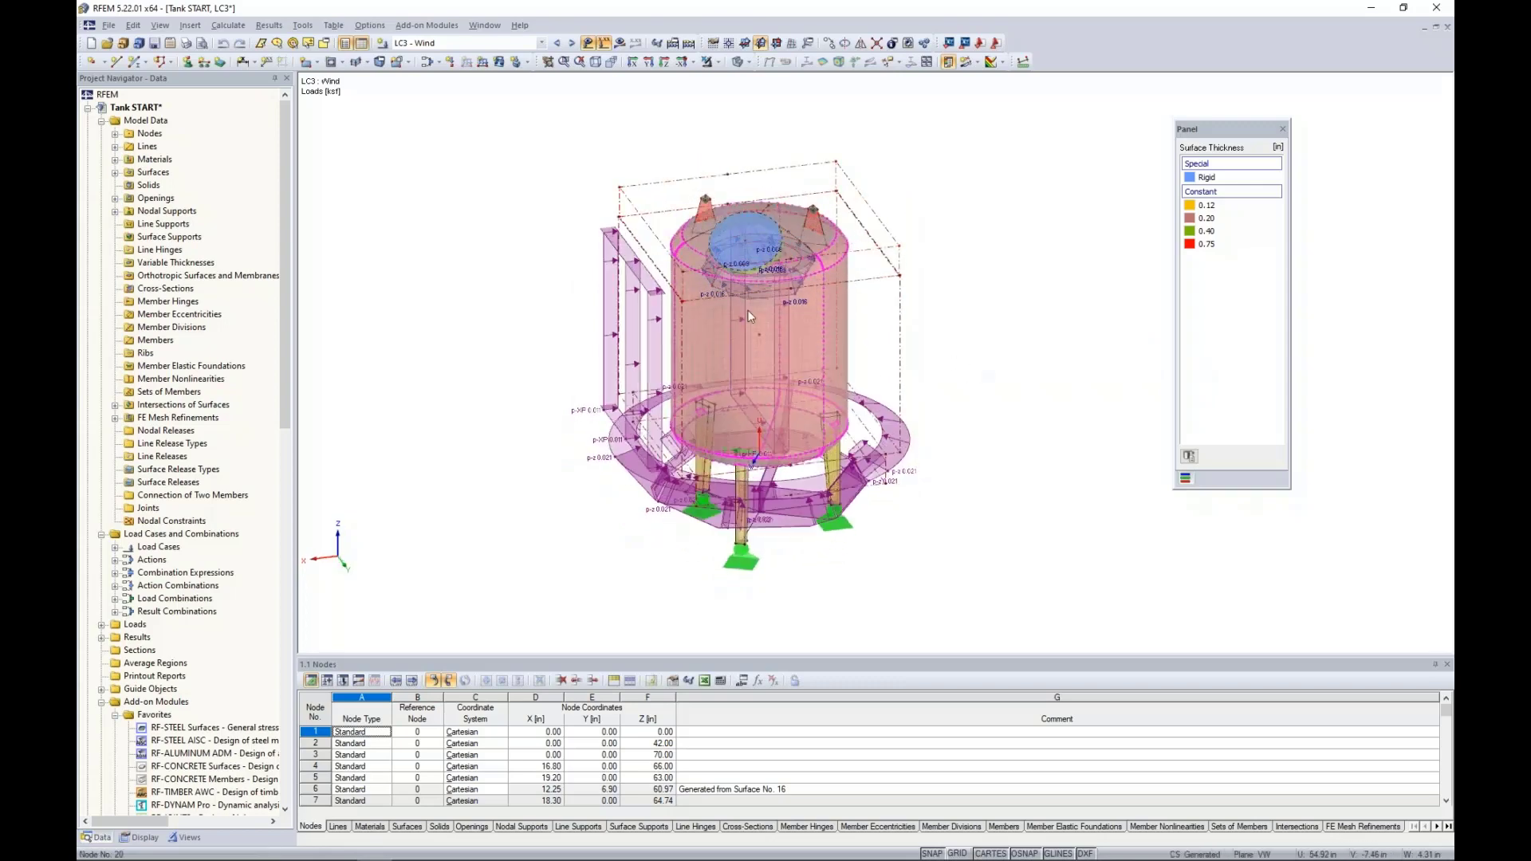
mouse_move(757, 298)
View the loads of combinations CO1 - 1.4D, CO2 - 1.2D + 1.6L and CO3 - 1.2D + L + W in turn.
click(541, 44)
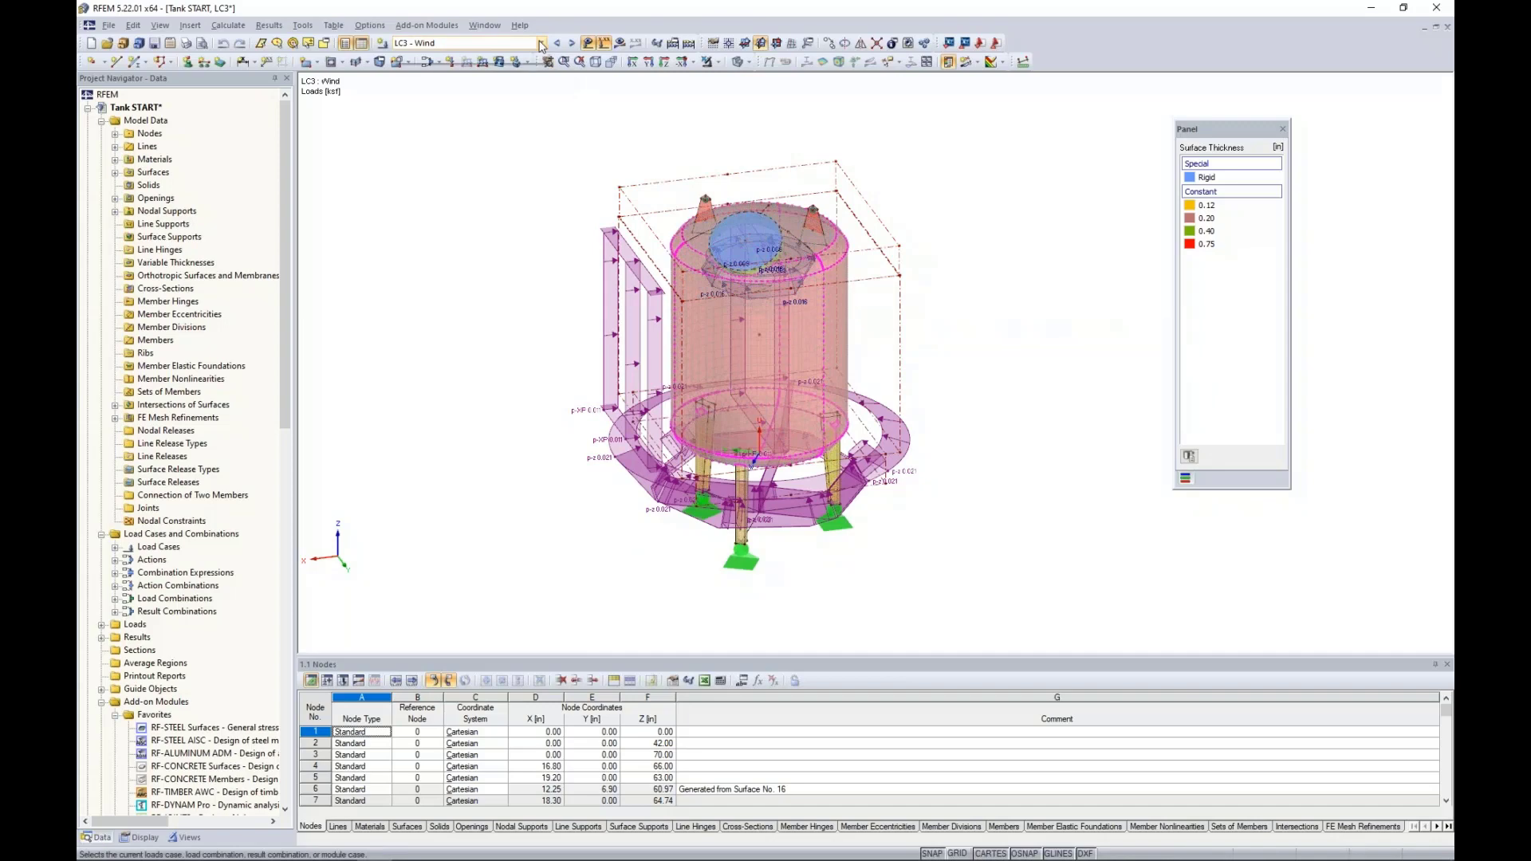
click(509, 92)
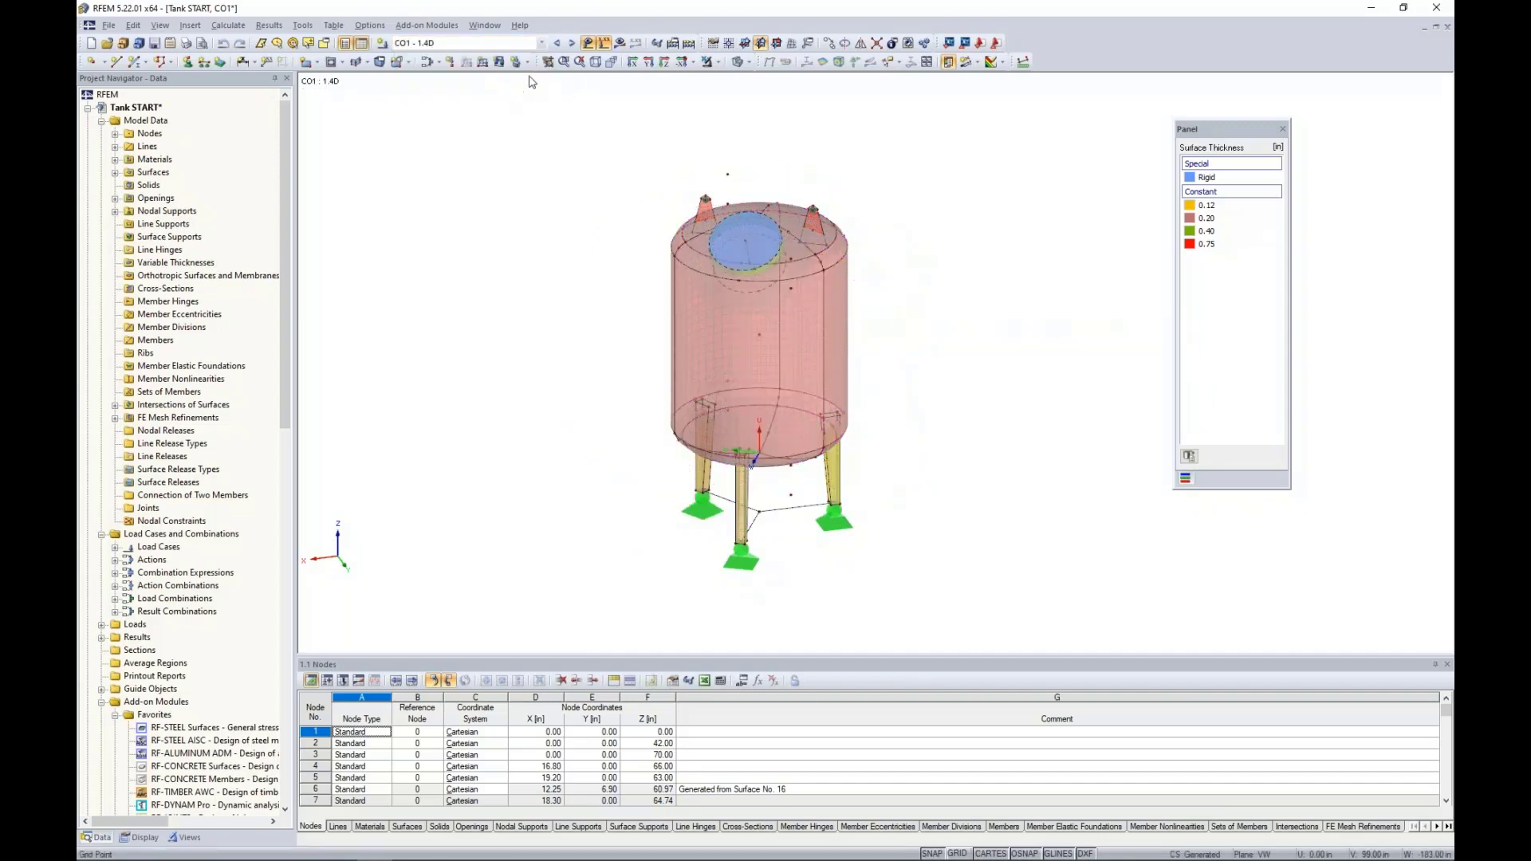
click(572, 43)
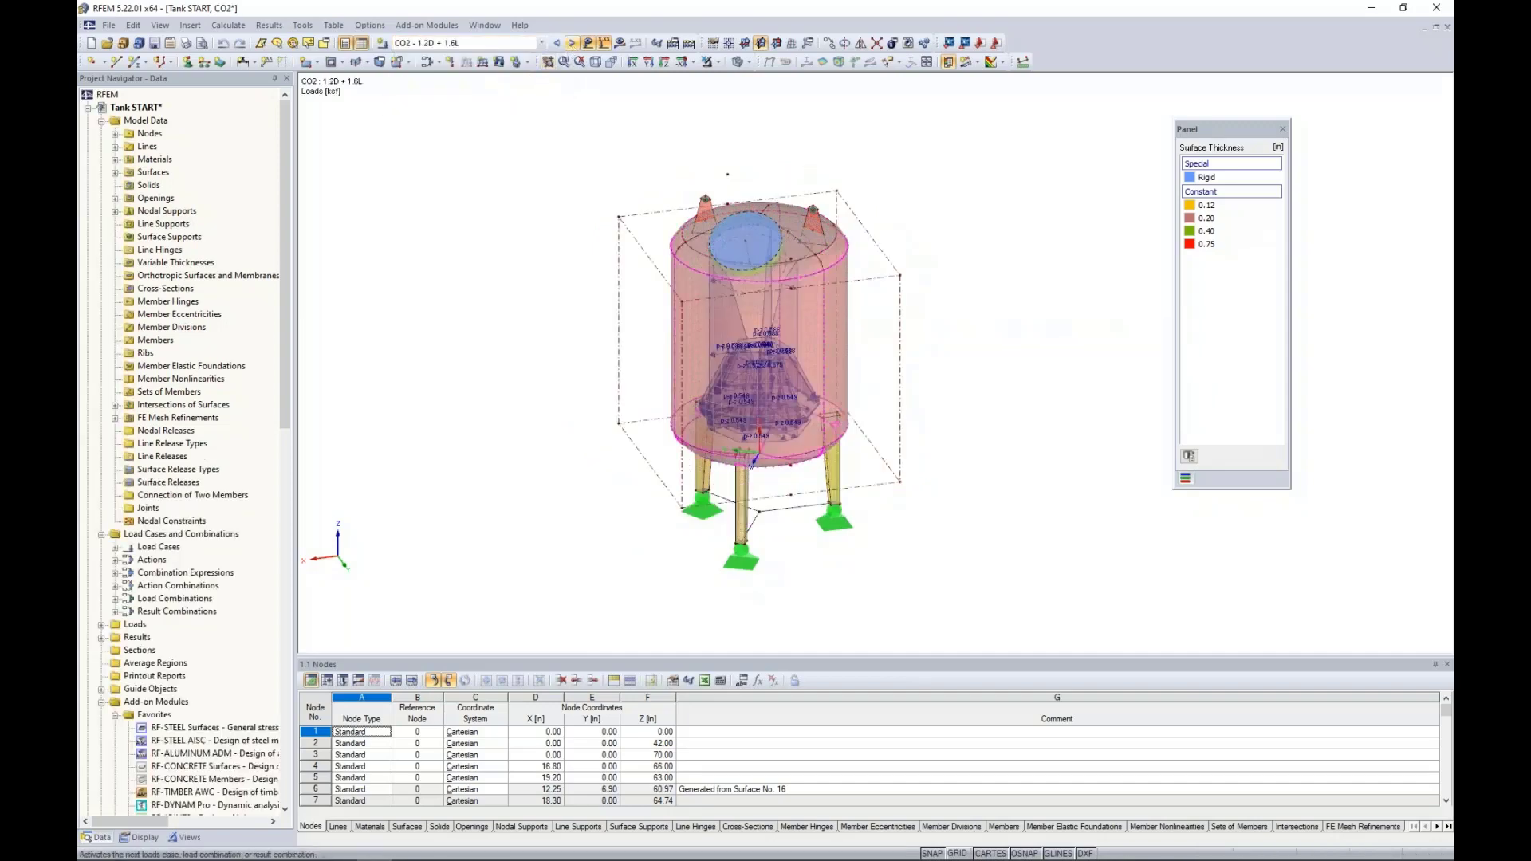
click(571, 43)
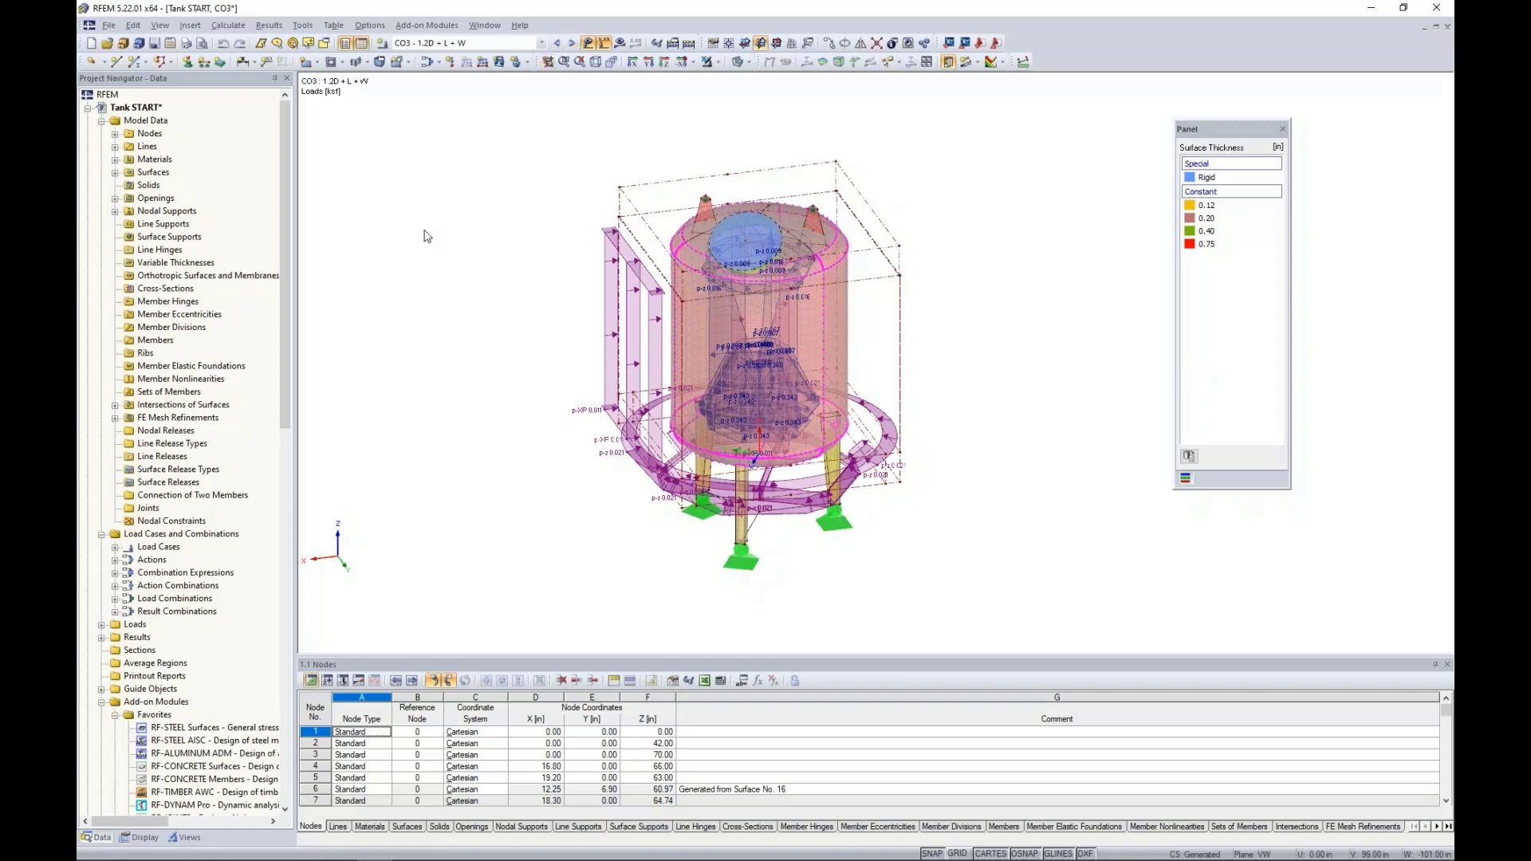
Show the global deformation results for load case LC1 - Self-Weight and collapse the Surfaces result group.
click(229, 26)
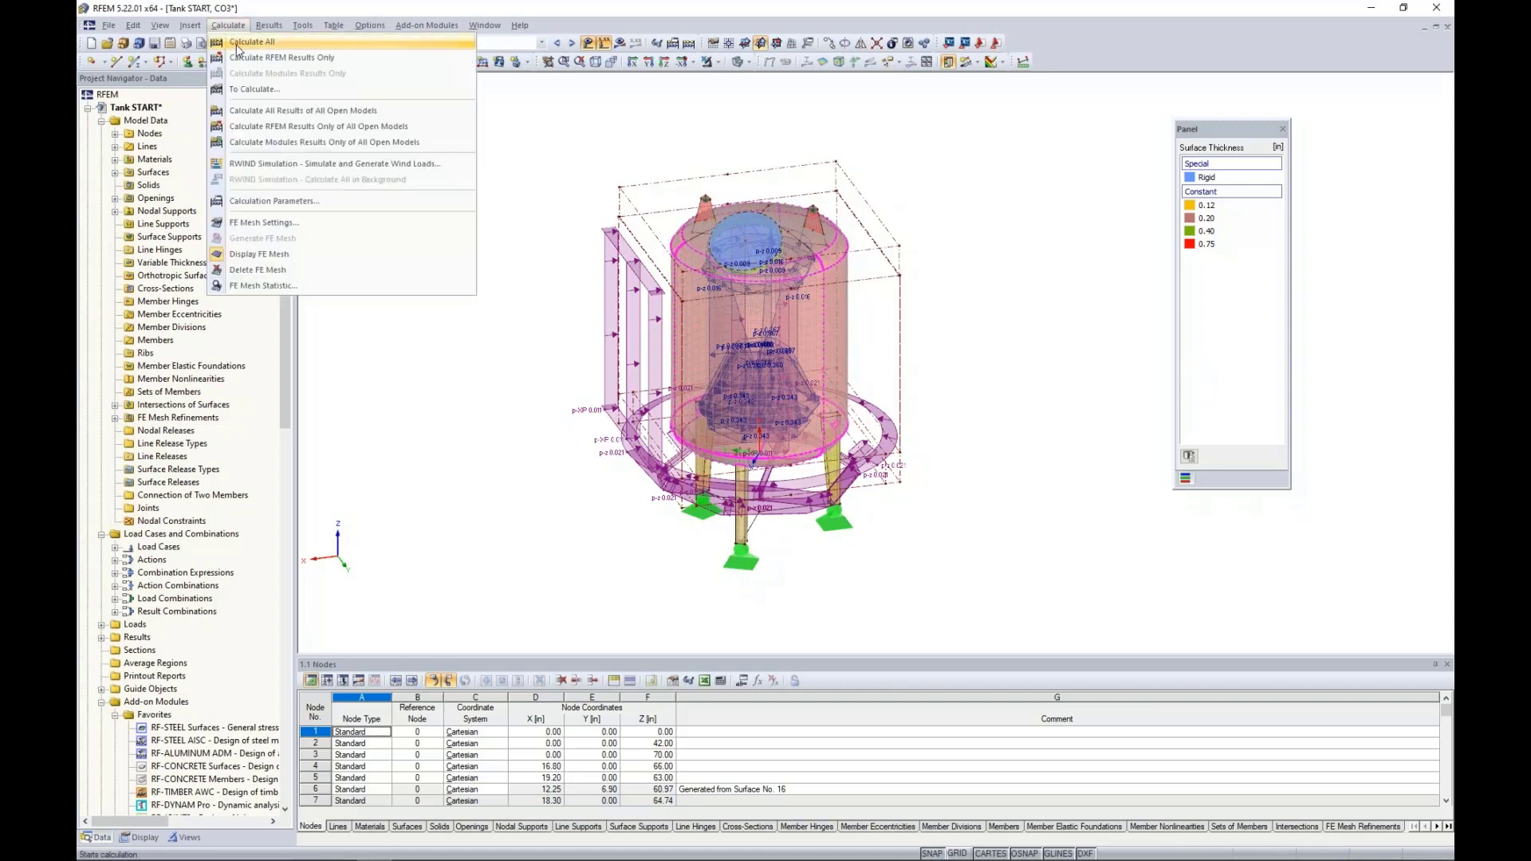
click(542, 43)
click(542, 43)
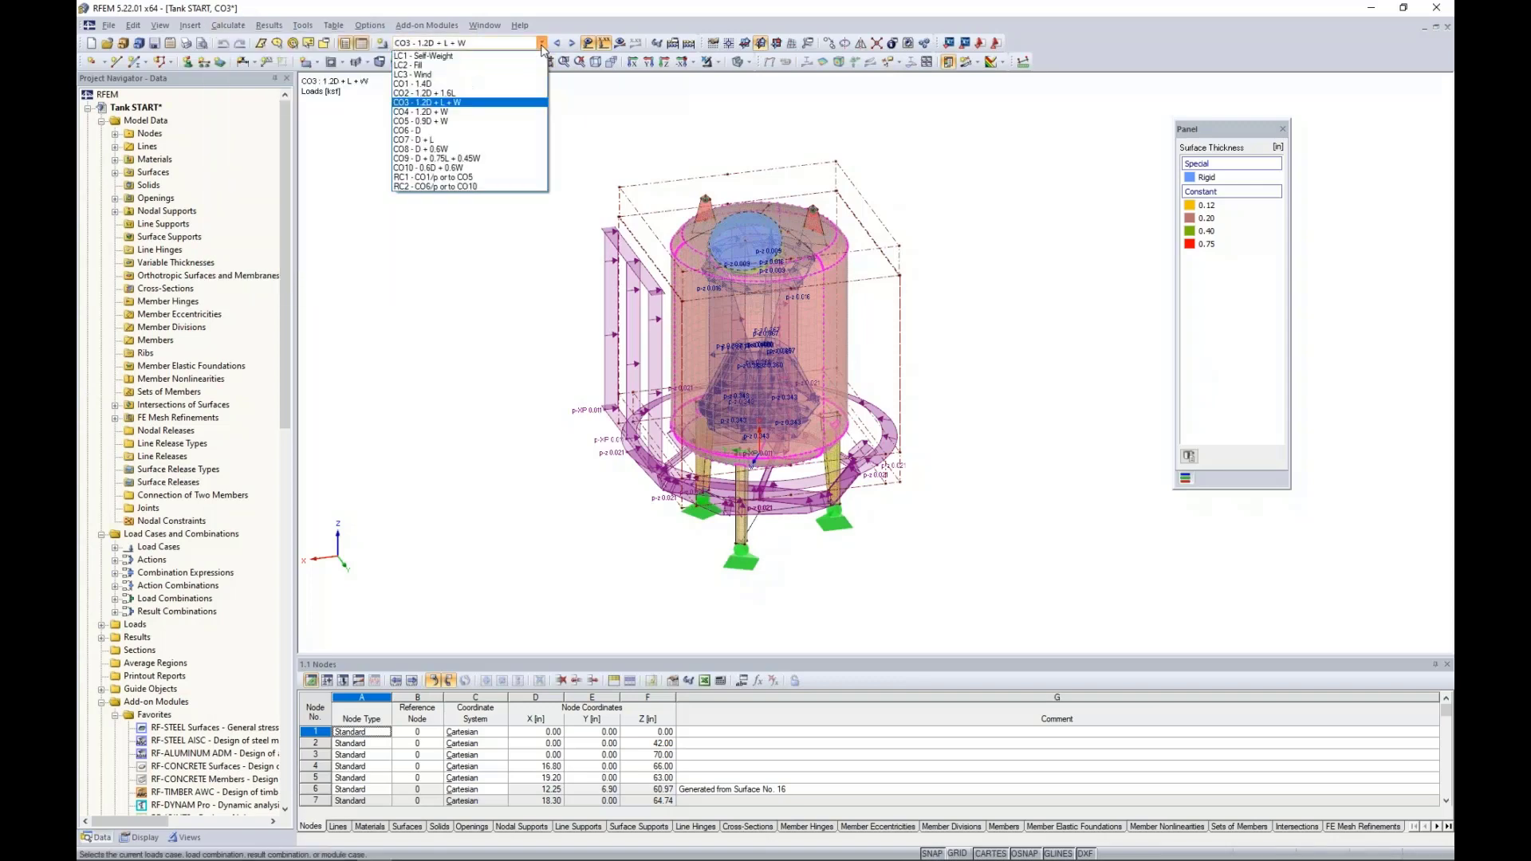
click(446, 56)
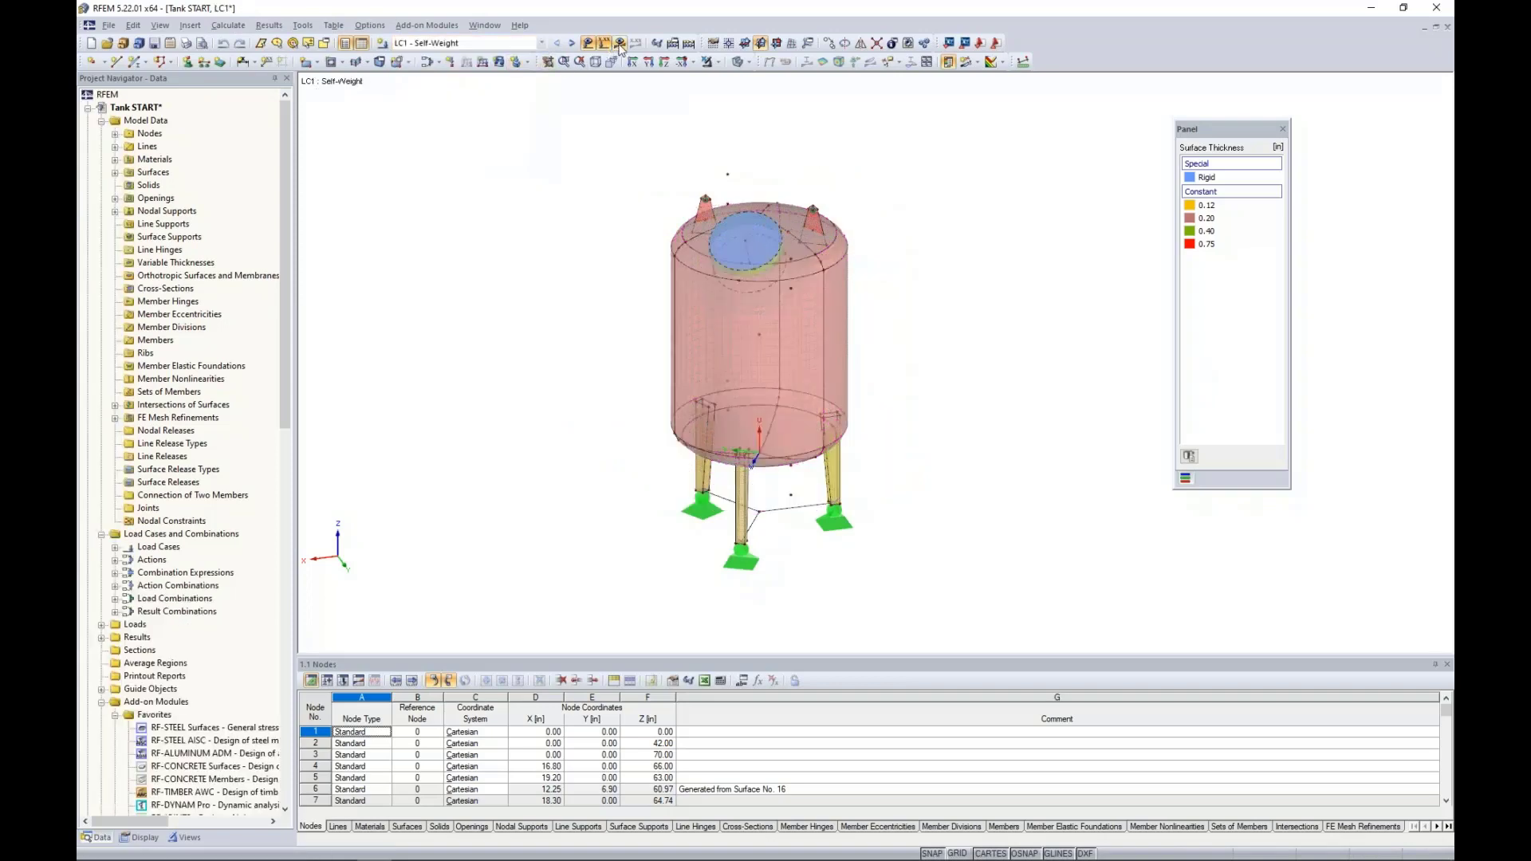
click(619, 43)
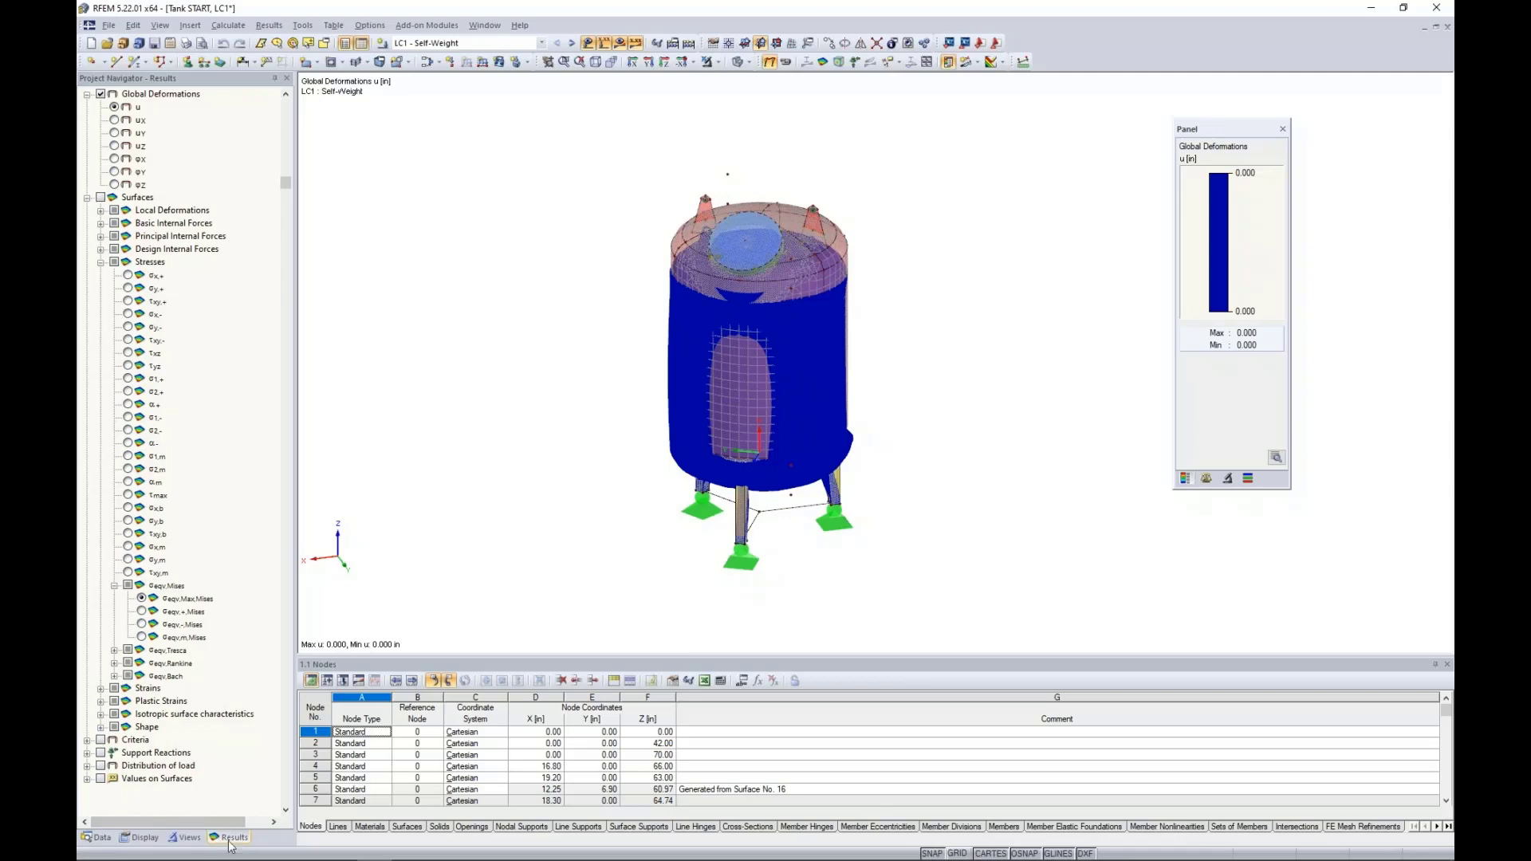
click(88, 199)
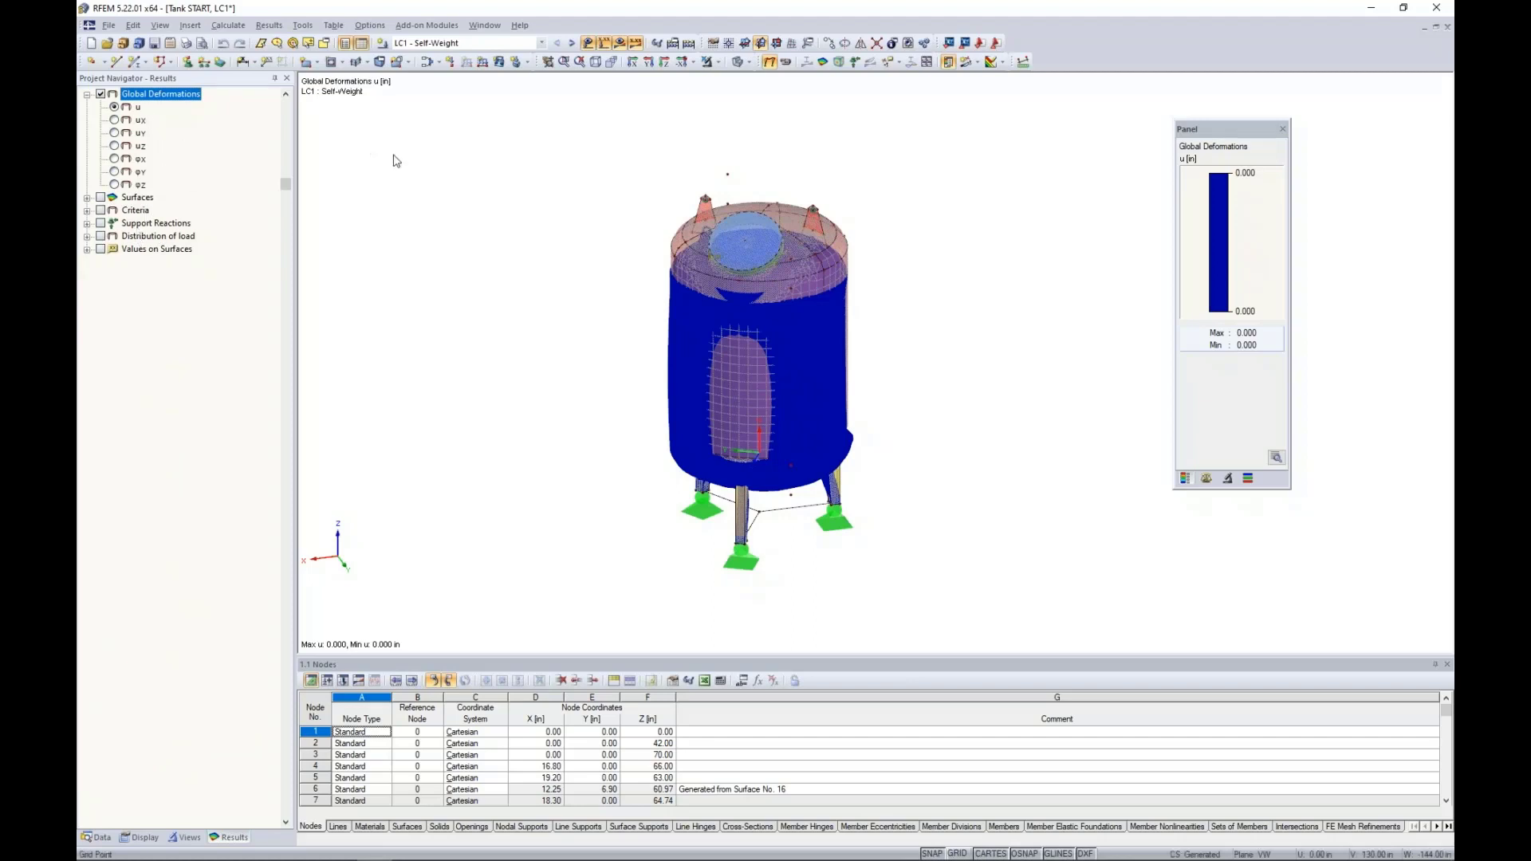
Review the global deformations of the following load cases and combinations through CO2 - 1.2D + 1.6L.
click(572, 43)
click(572, 43)
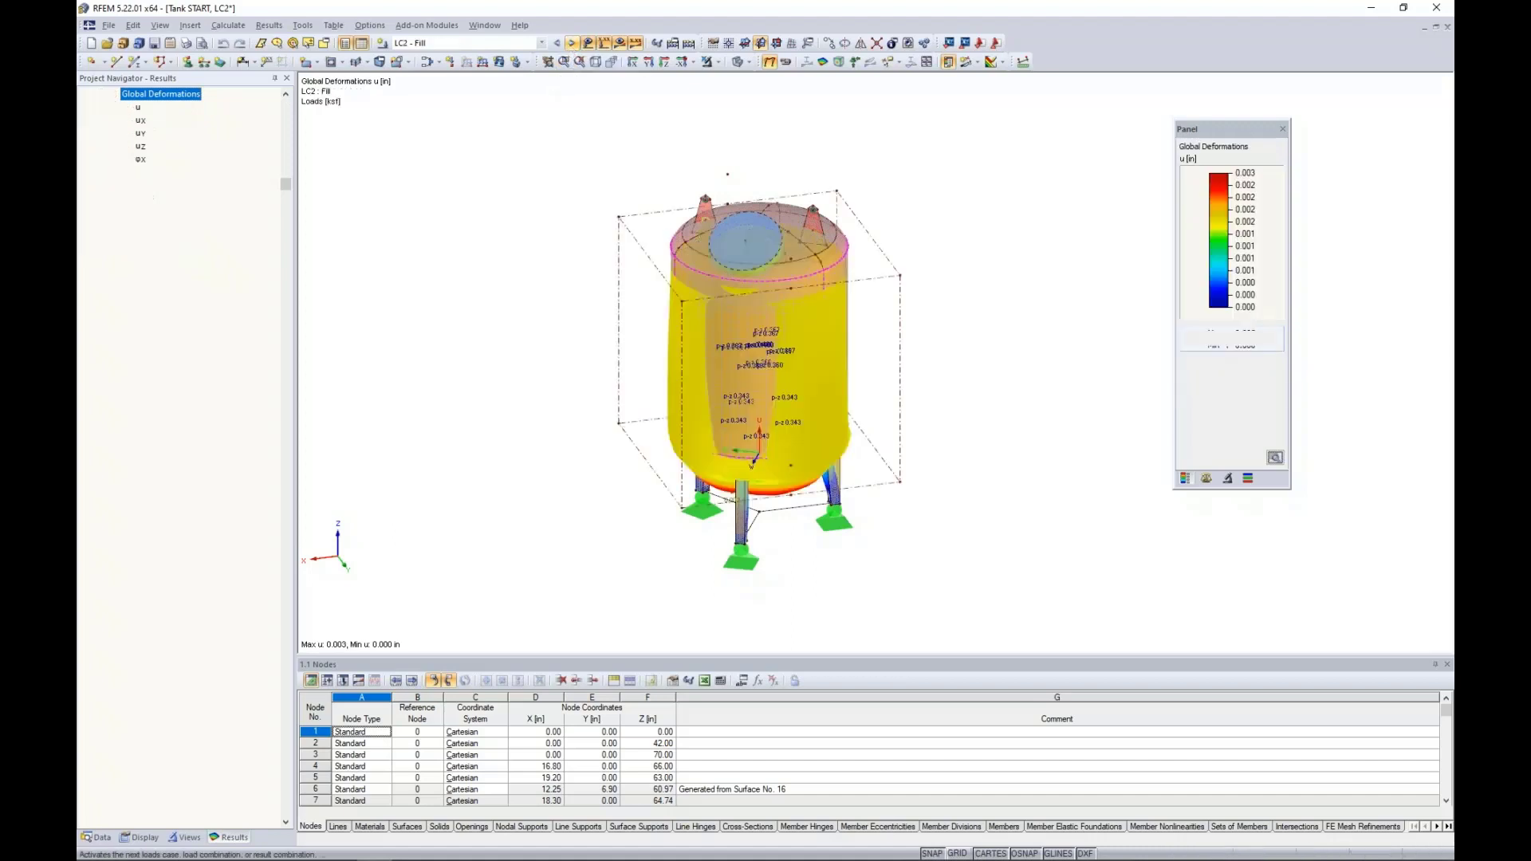
click(572, 43)
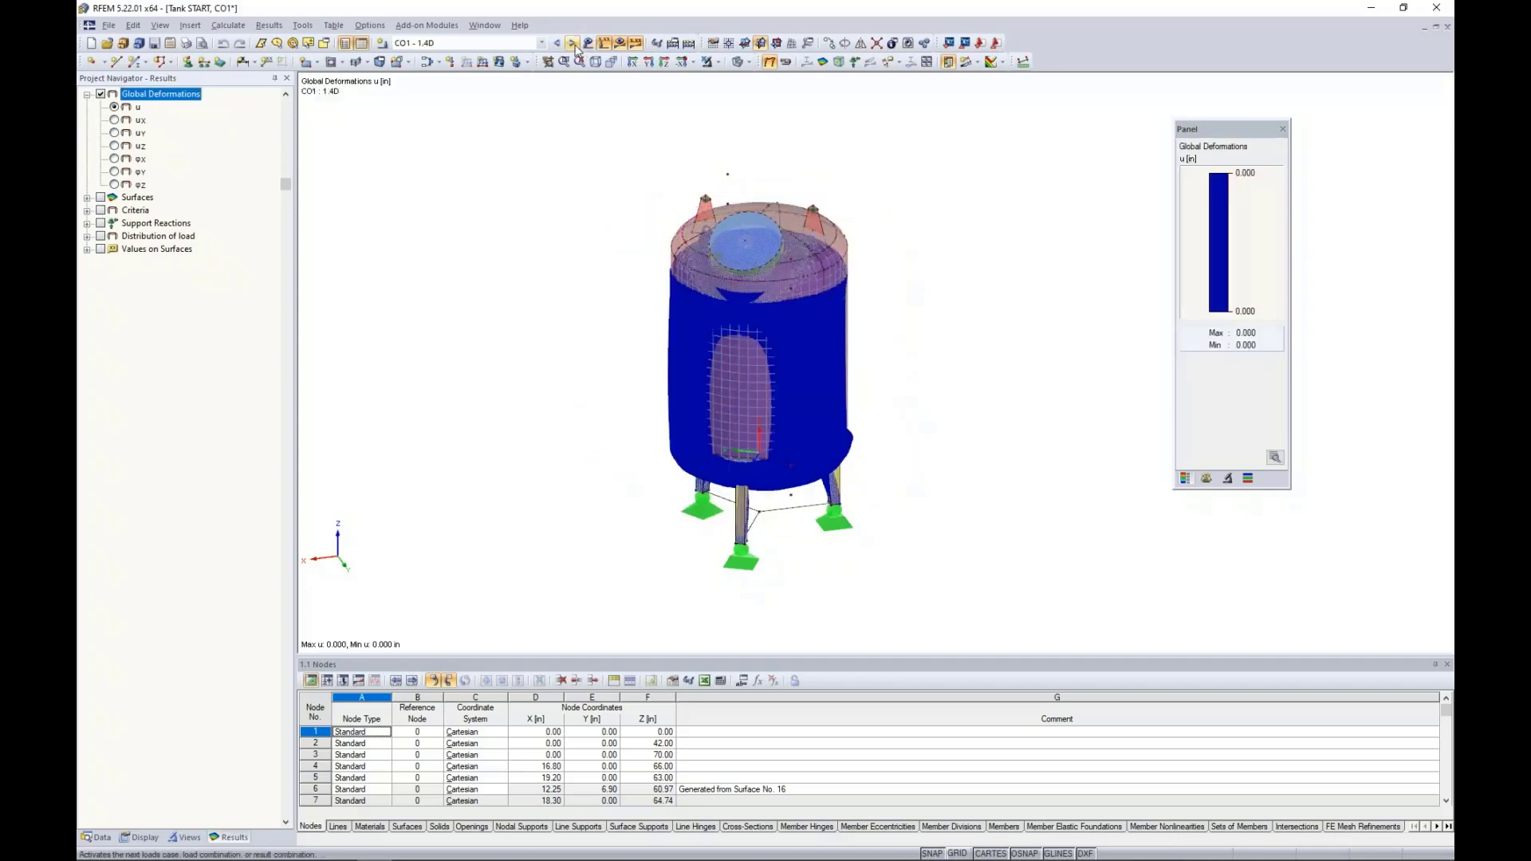
click(572, 43)
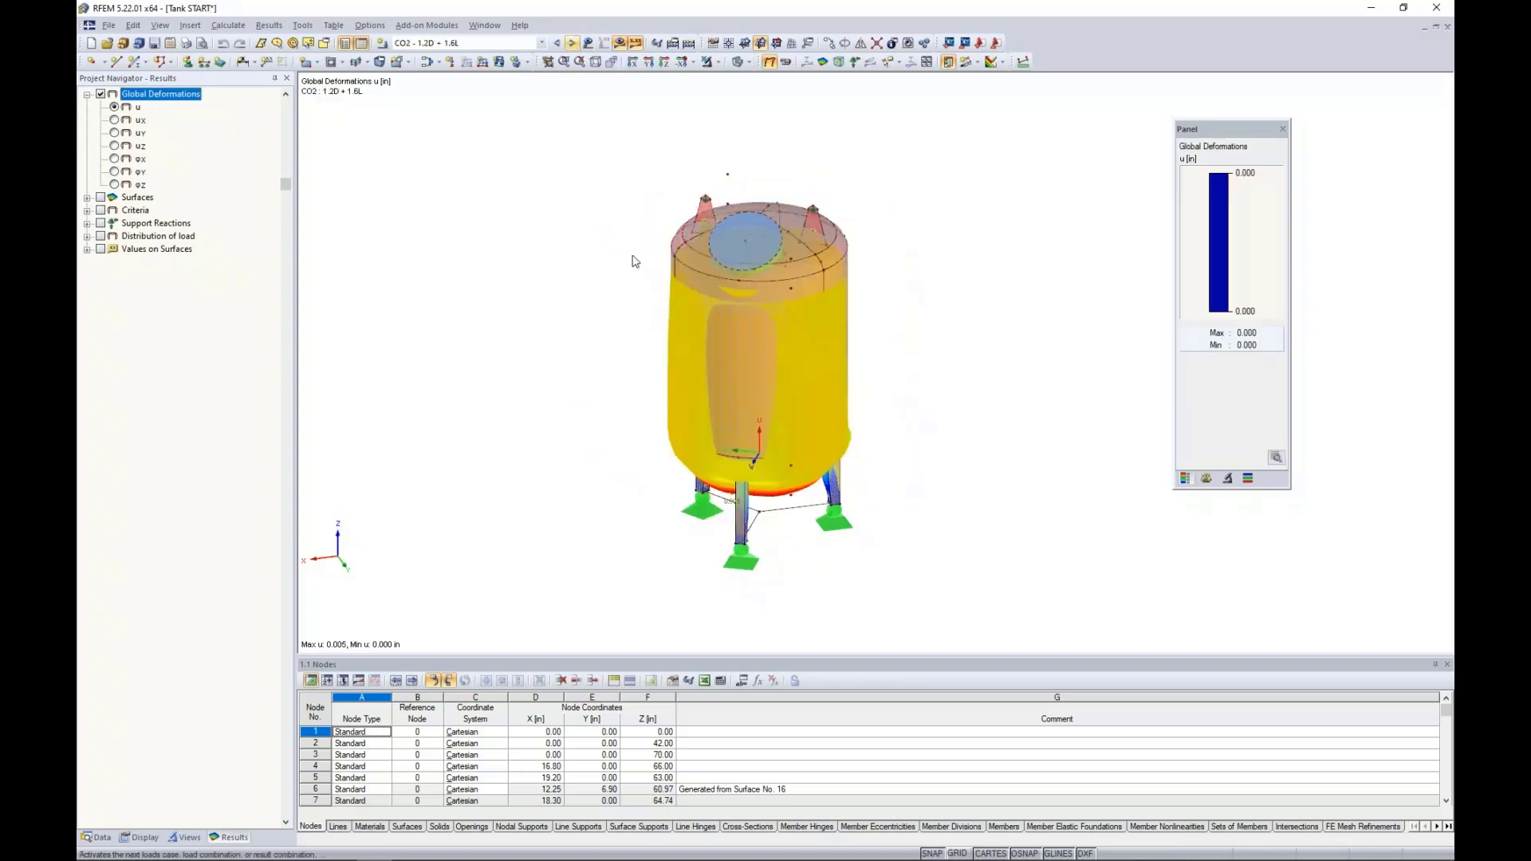
Show the global deformations for CO3 - 1.2D + L + W and examine how the tank and its legs deform.
click(572, 43)
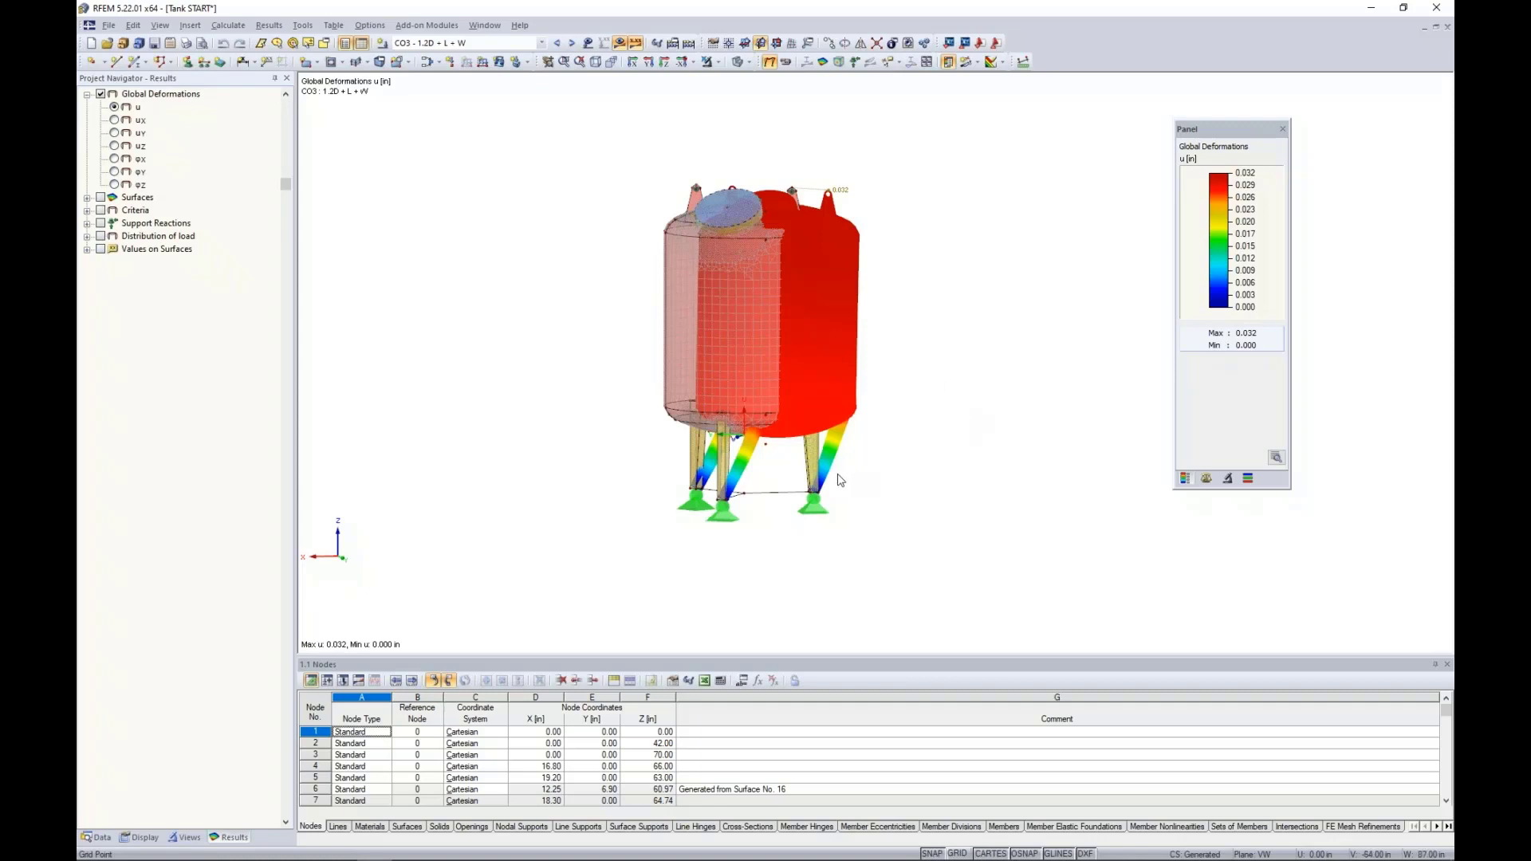
scroll(842, 482, up, 3)
middle_drag(898, 437, 902, 506)
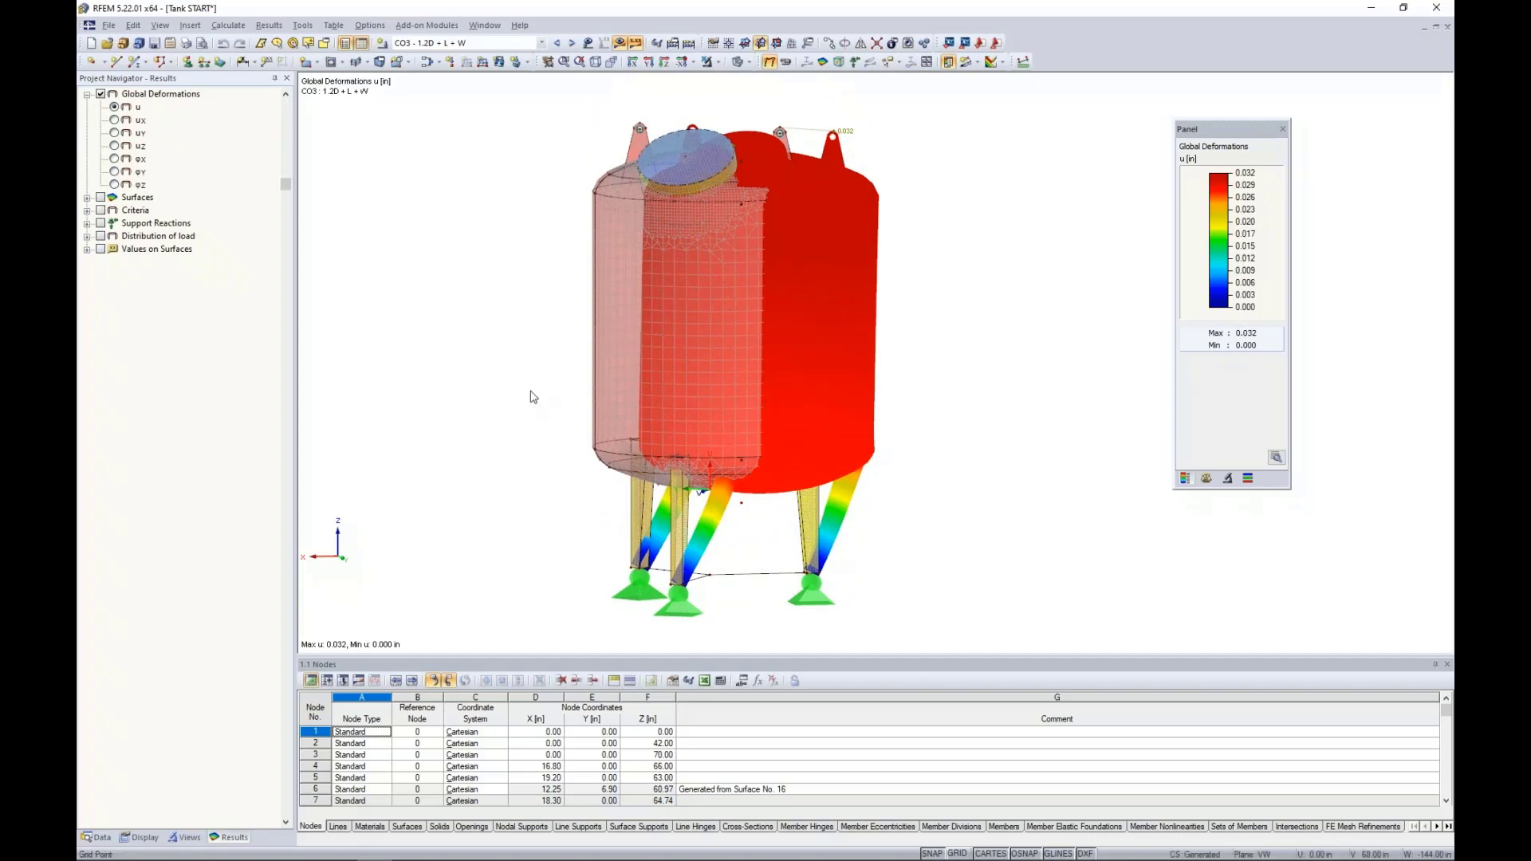
ctrl+middle_drag(531, 398, 564, 414)
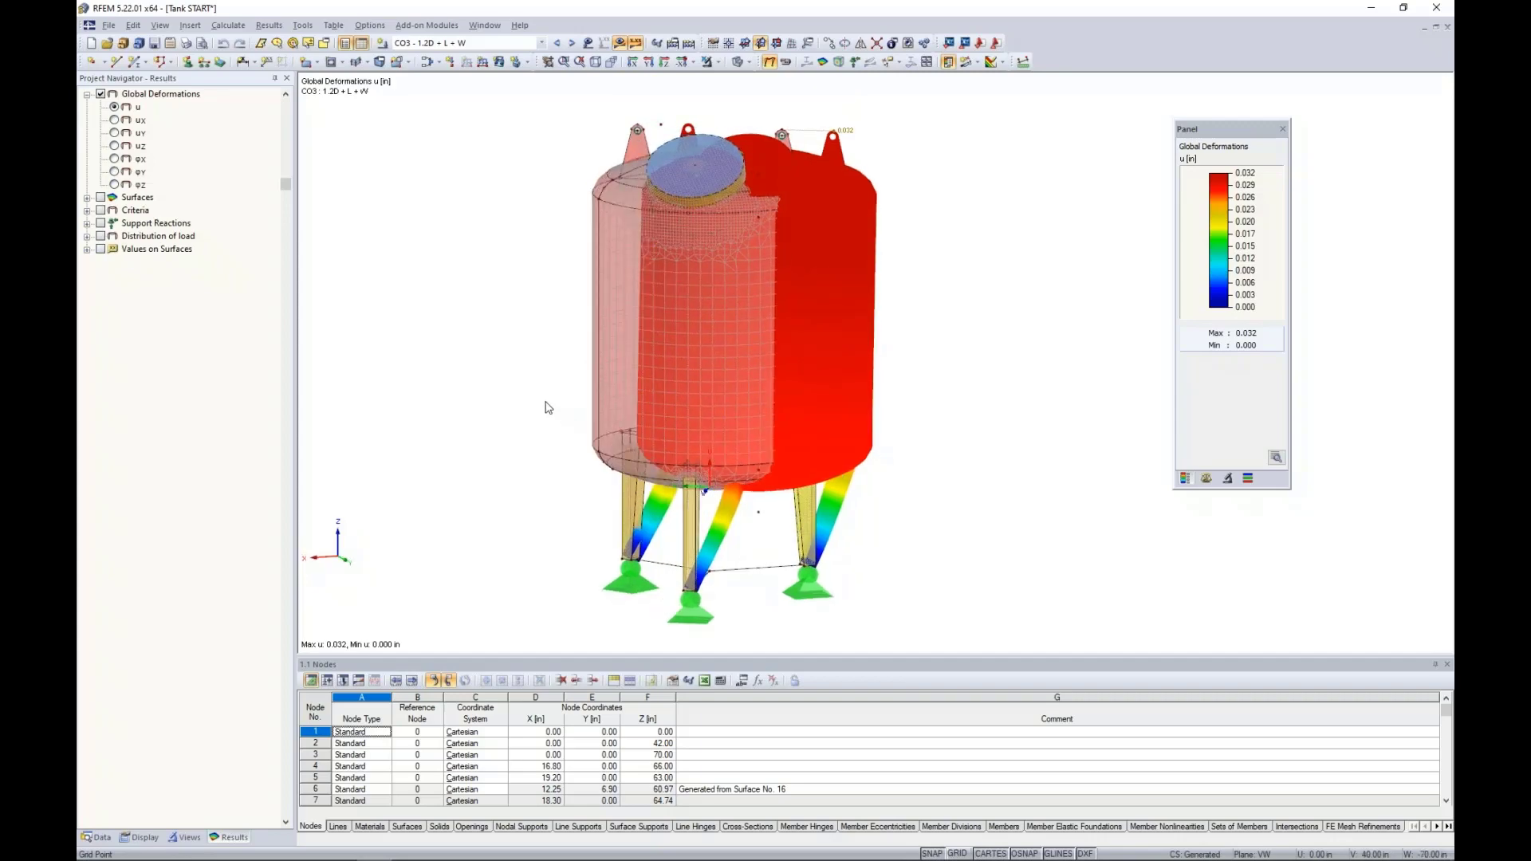
Switch to LC2 - Fill with results hidden and review the free rectangular load's settings without changing them.
click(479, 45)
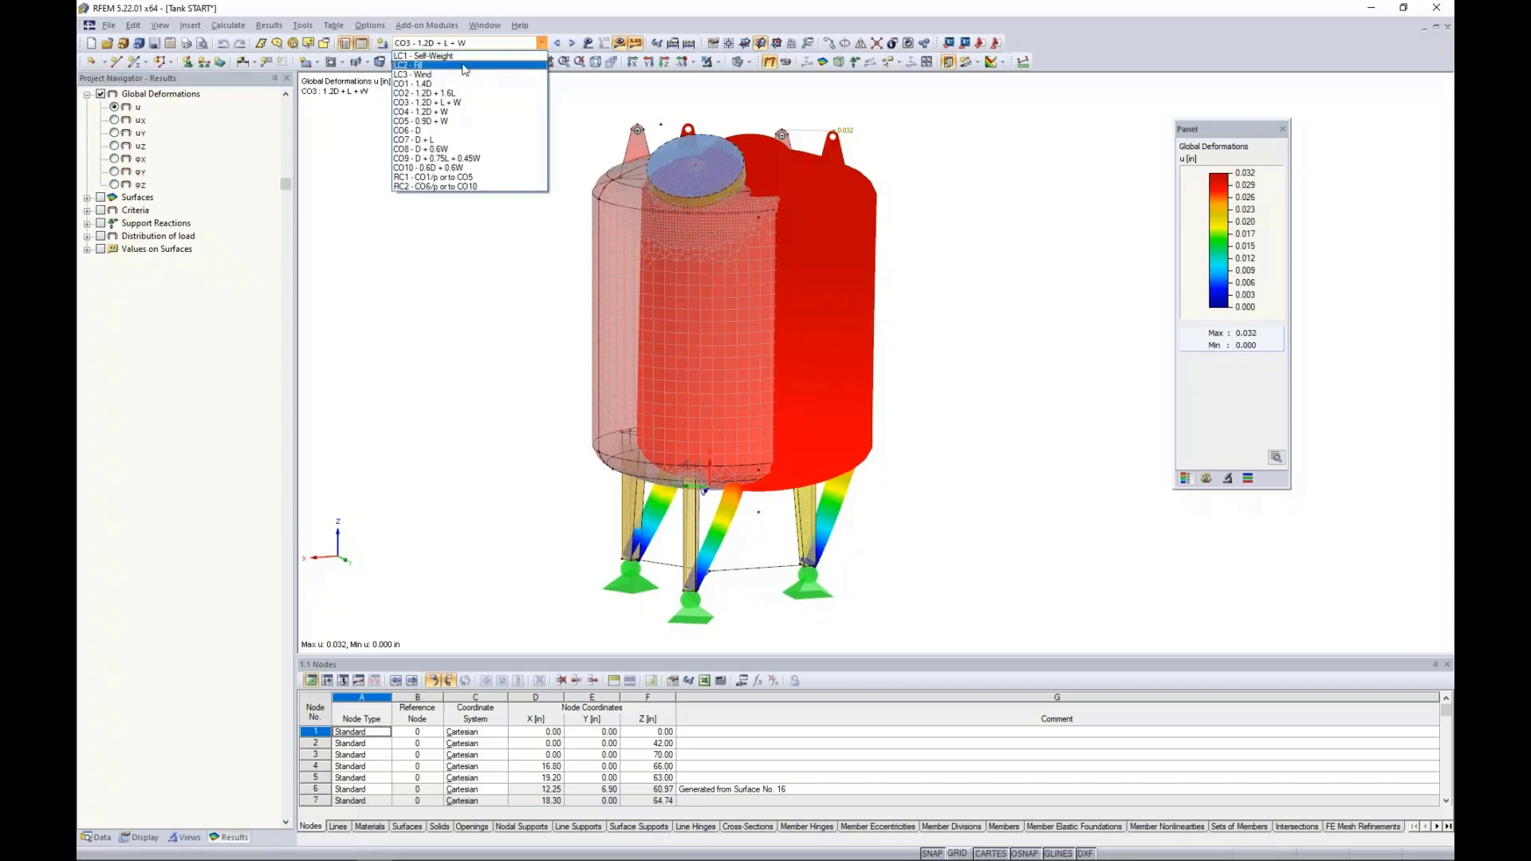
click(465, 65)
click(621, 45)
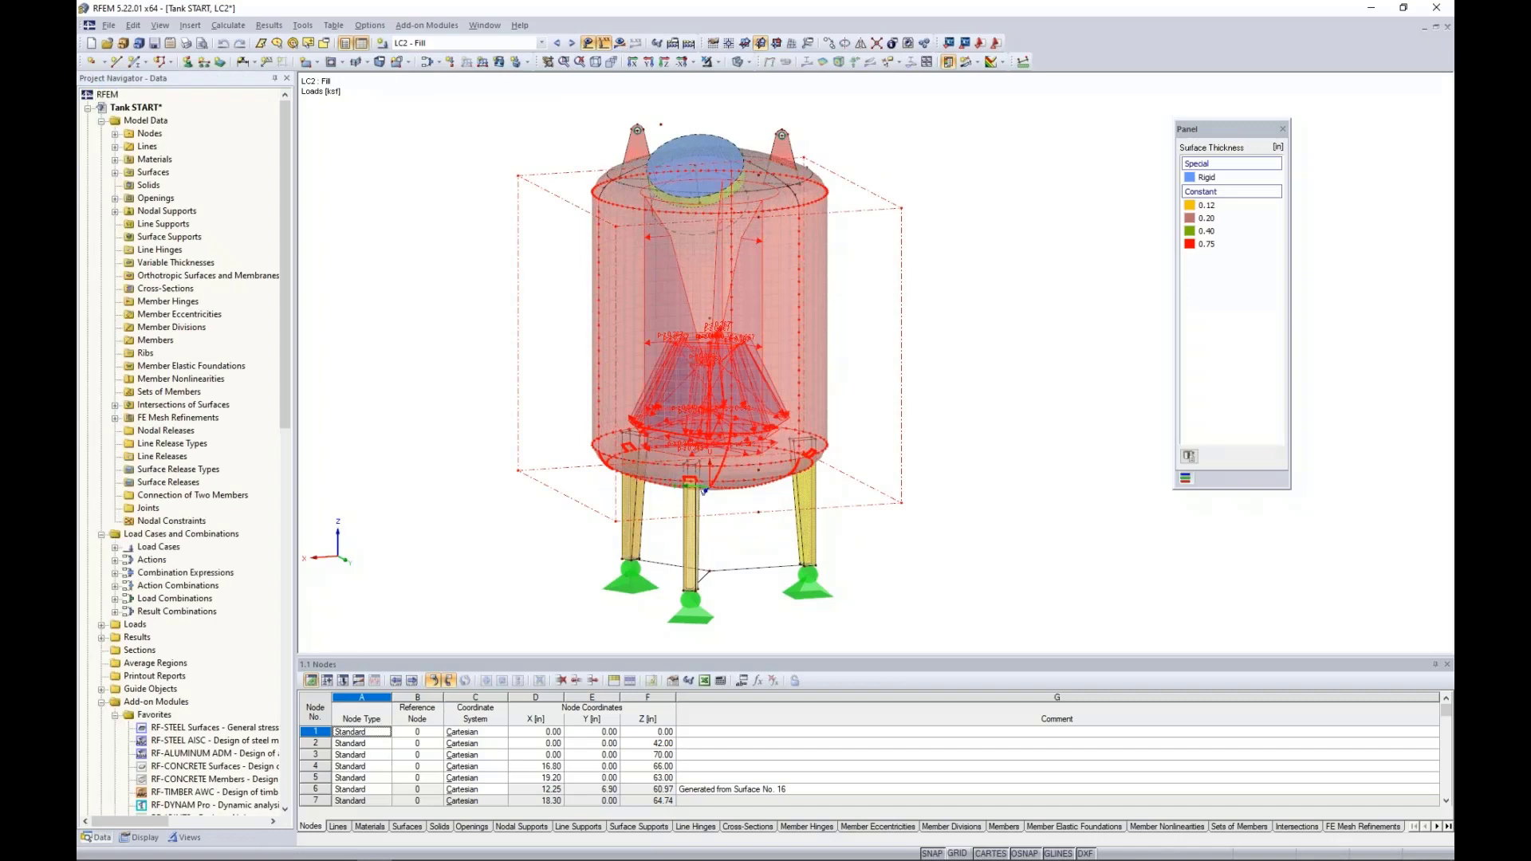
double_click(703, 490)
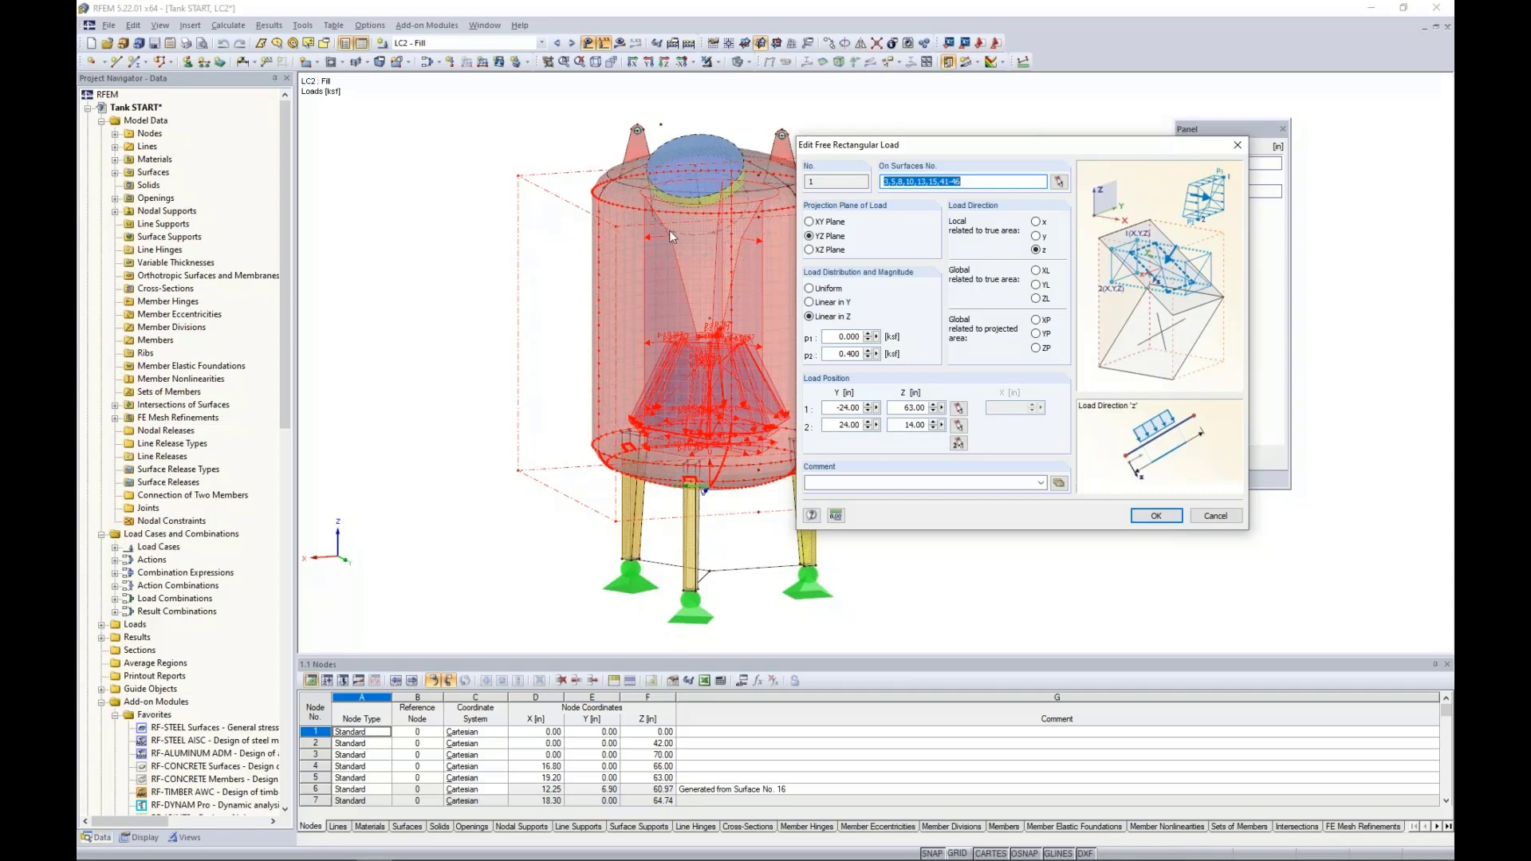
click(1215, 516)
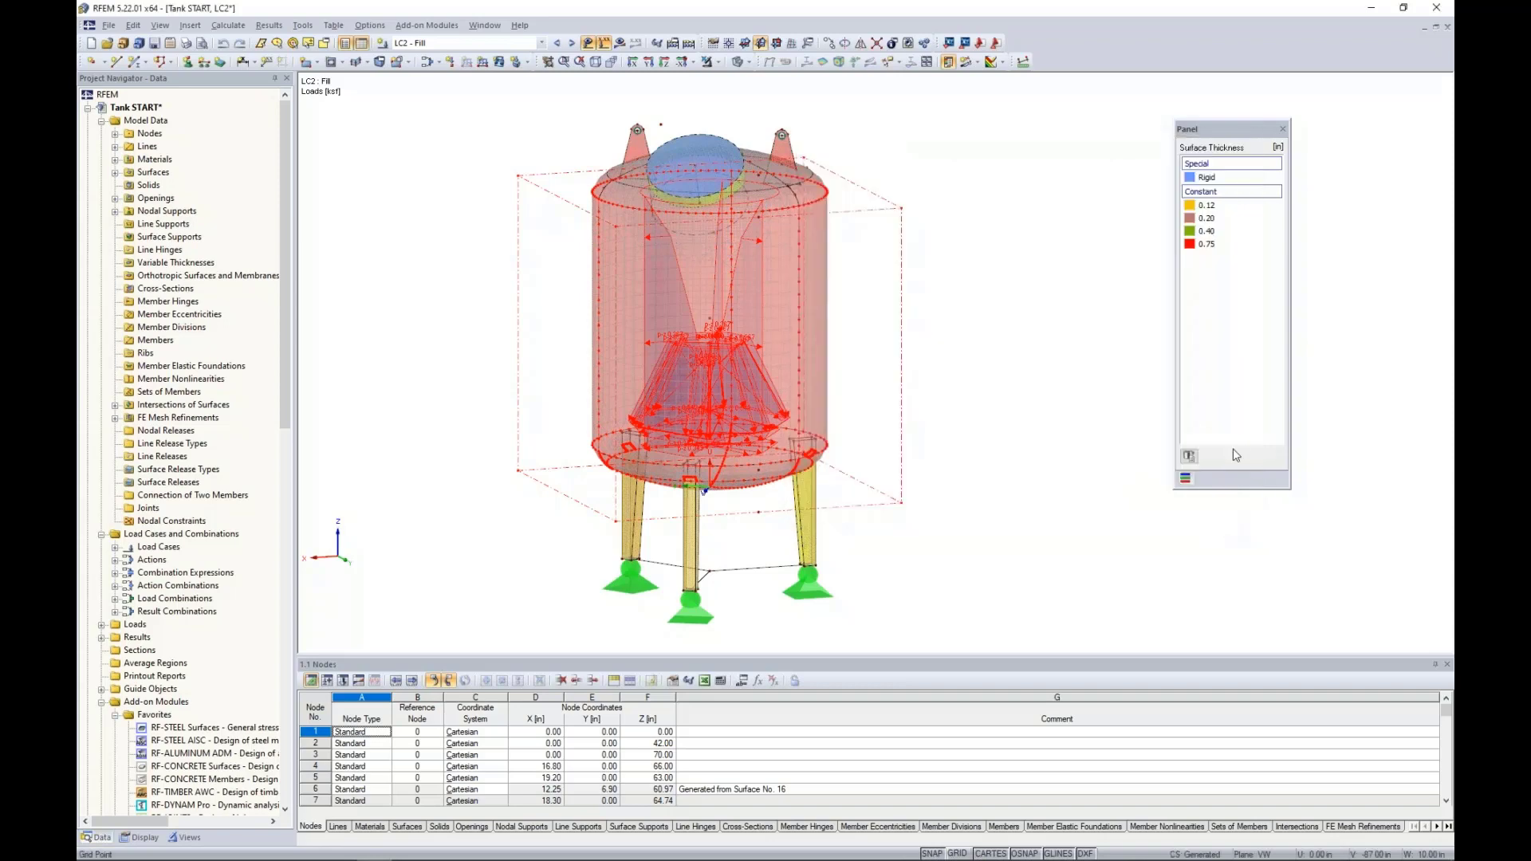
Show the LC2 - Fill results, replacing the Global Deformations display with the Distribution of load in local pz.
click(619, 45)
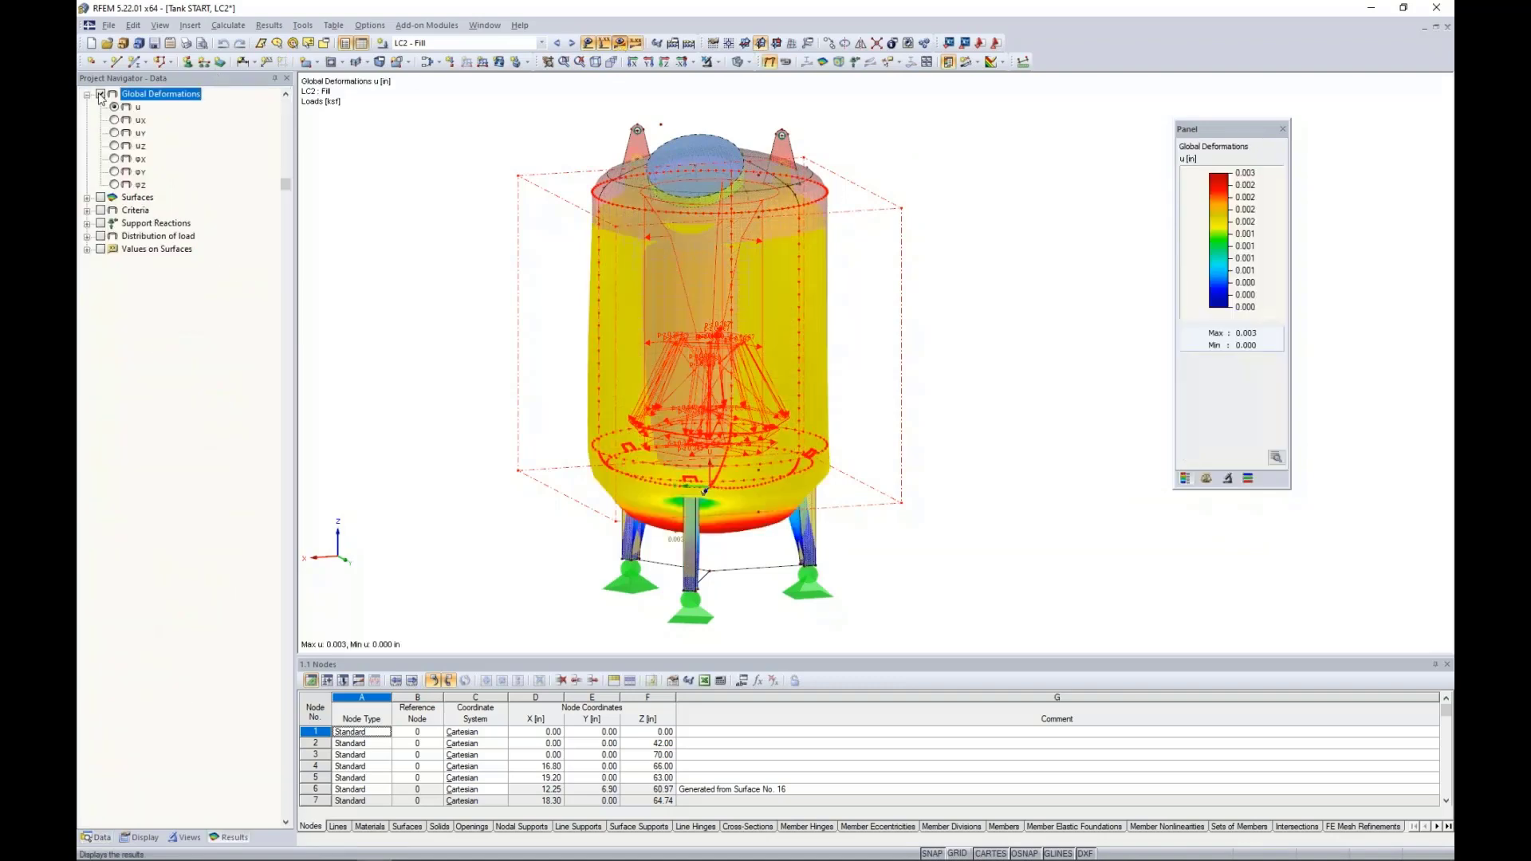
click(100, 94)
click(86, 94)
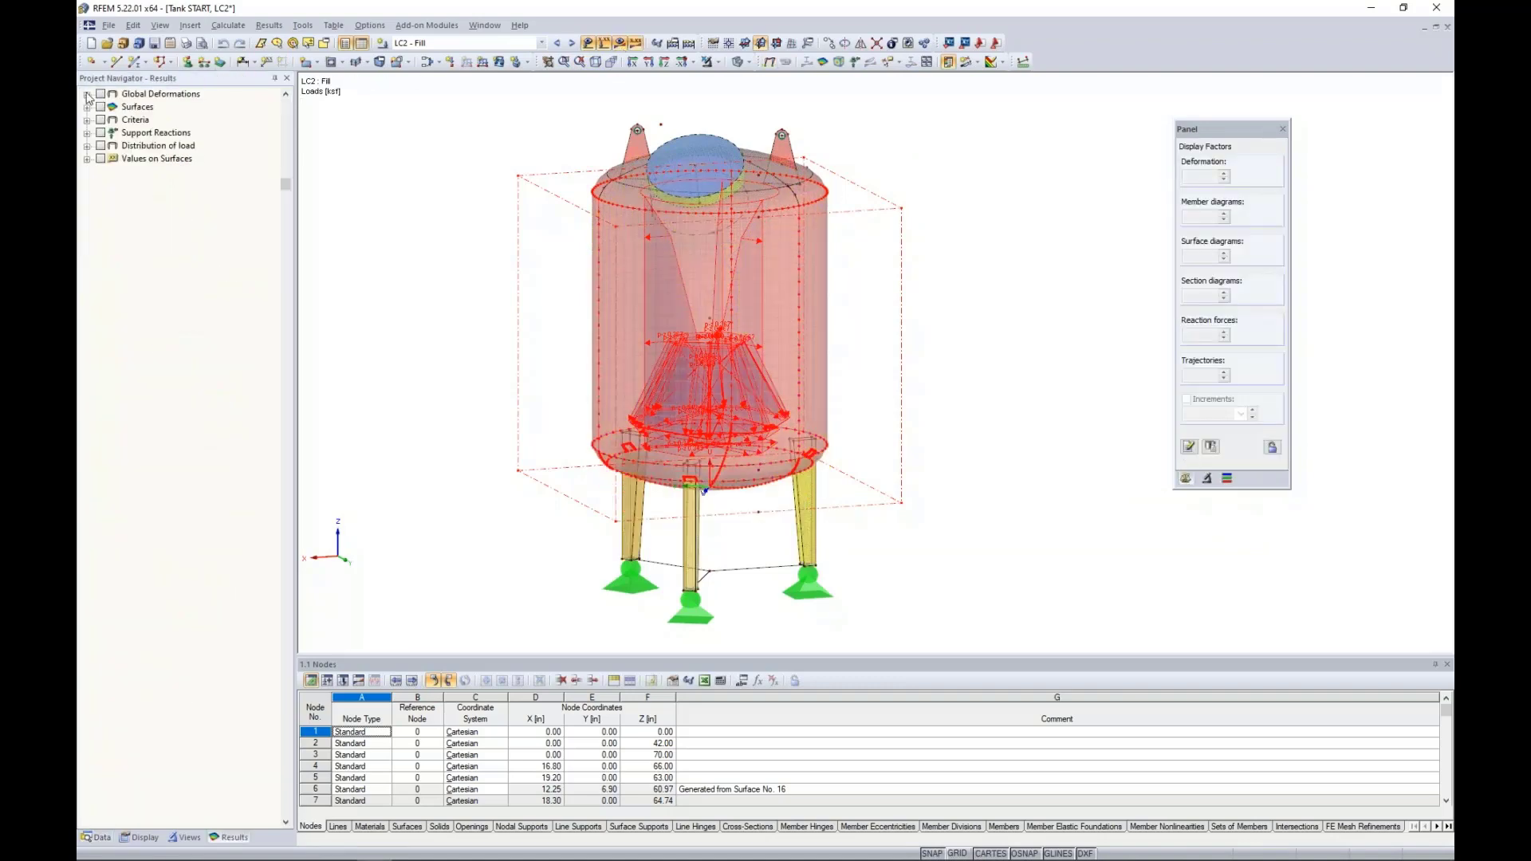
click(87, 146)
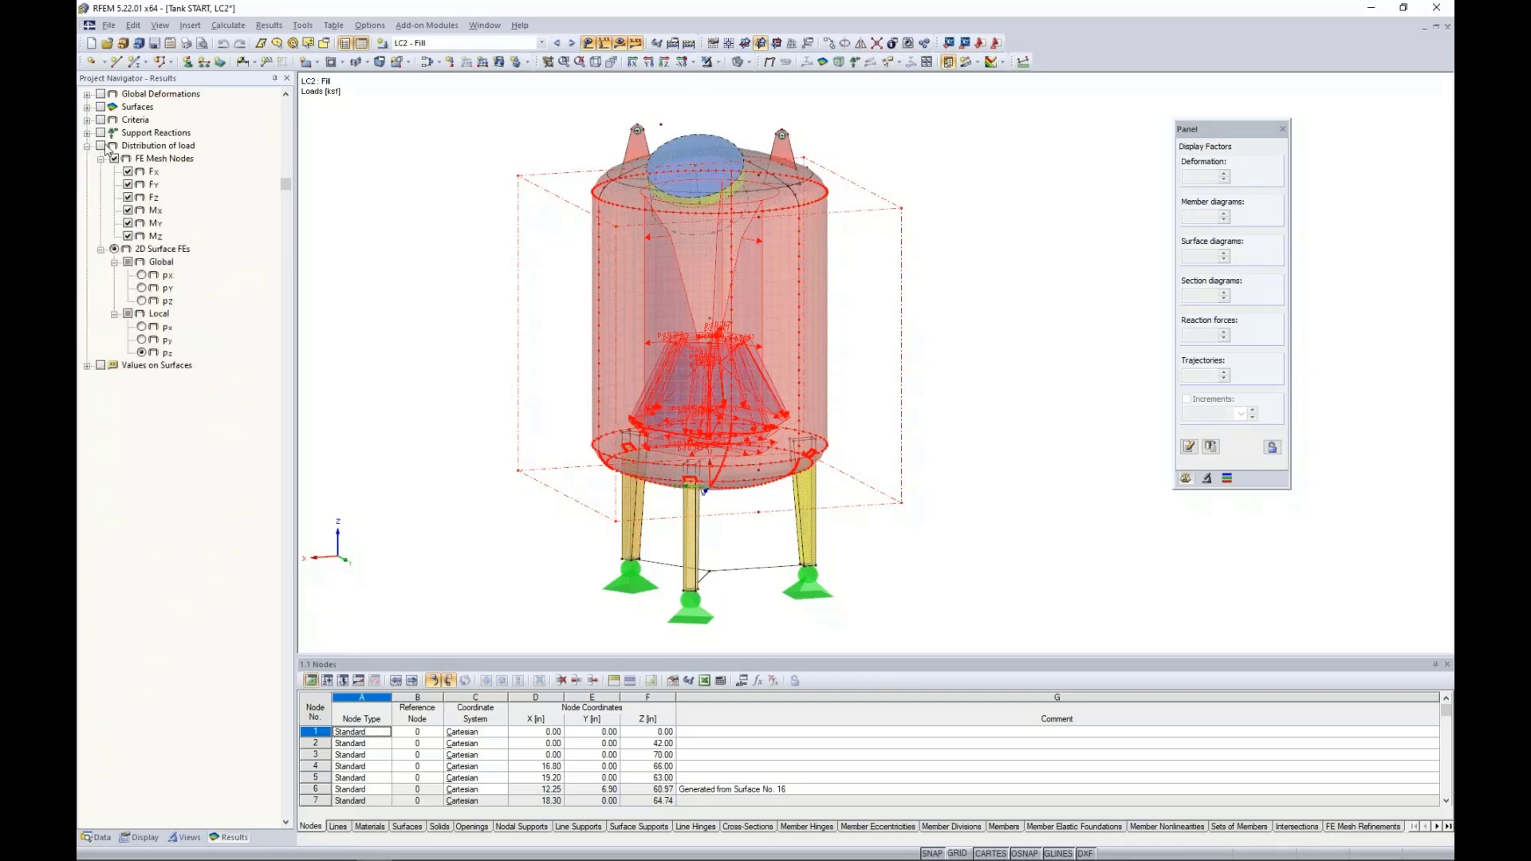
click(100, 146)
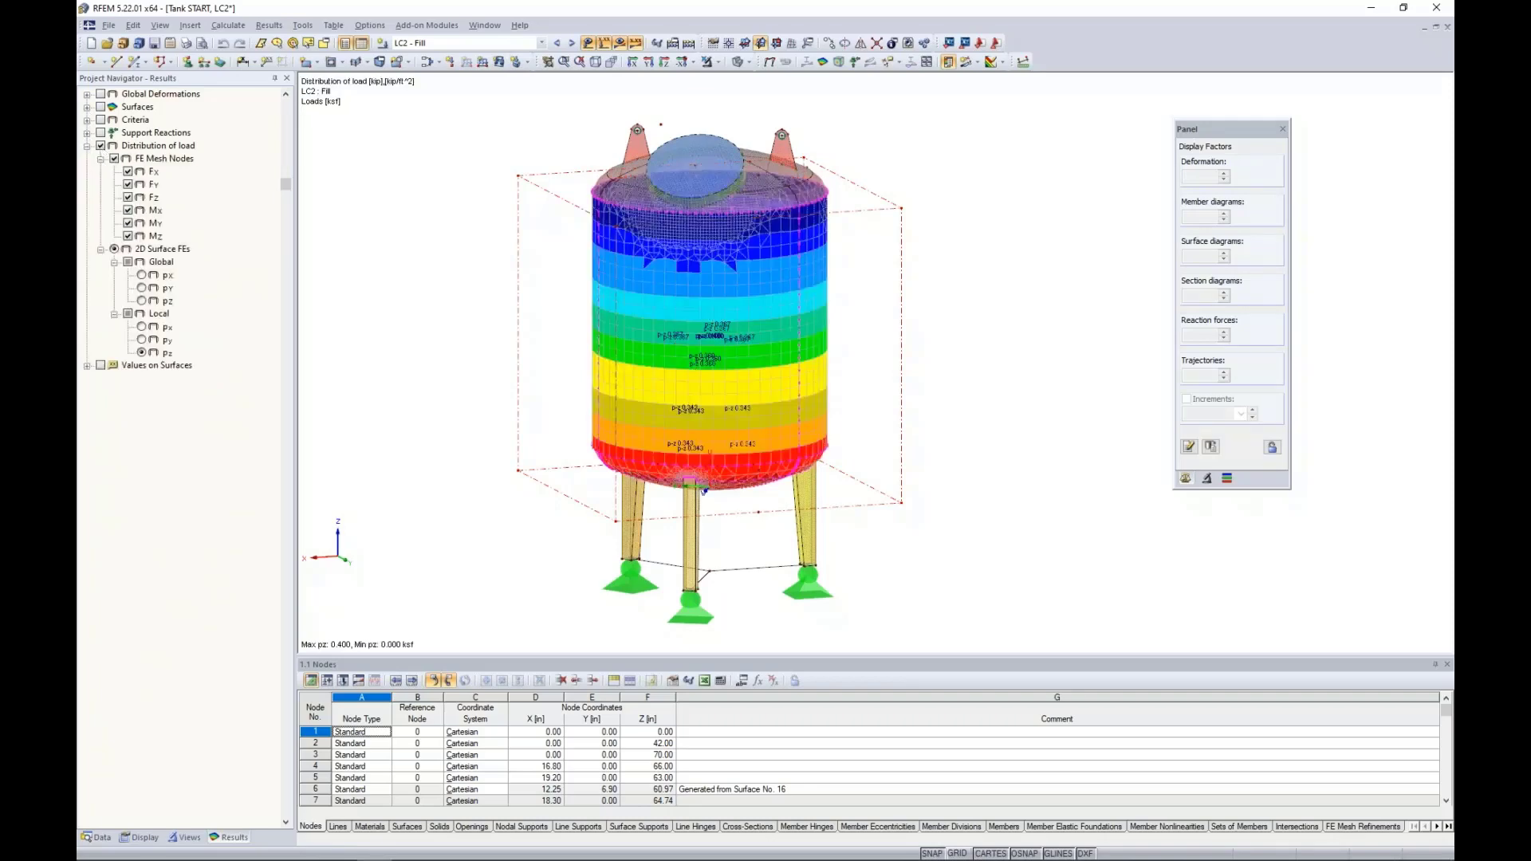
Hide the load symbols and examine the pz load distribution on the tank's shell and underside against the color scale.
click(604, 44)
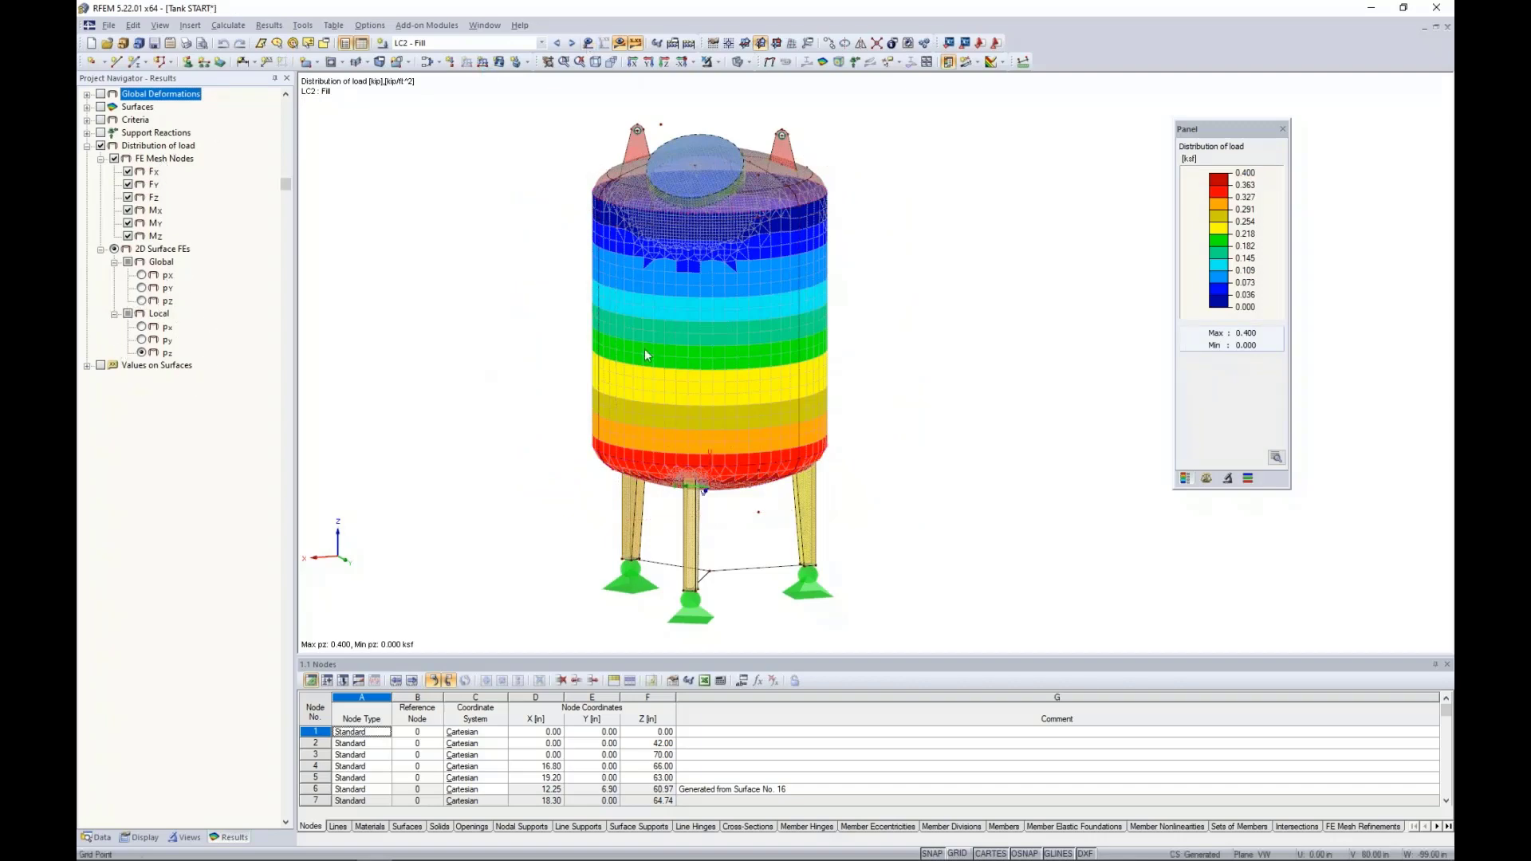
middle_drag(888, 377, 904, 346)
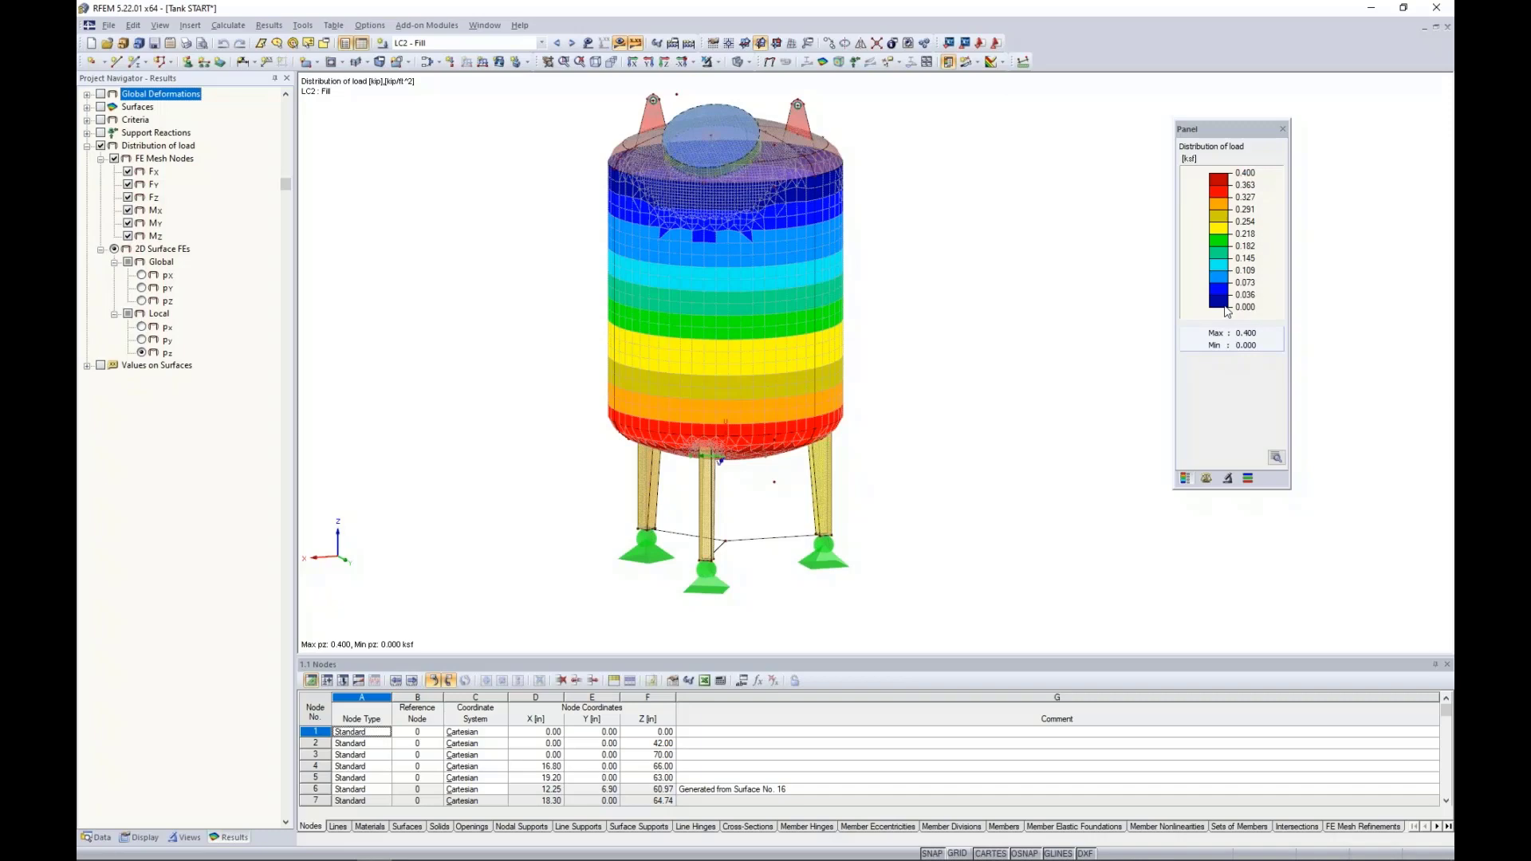
ctrl+middle_drag(871, 467, 847, 156)
scroll(721, 390, up, 3)
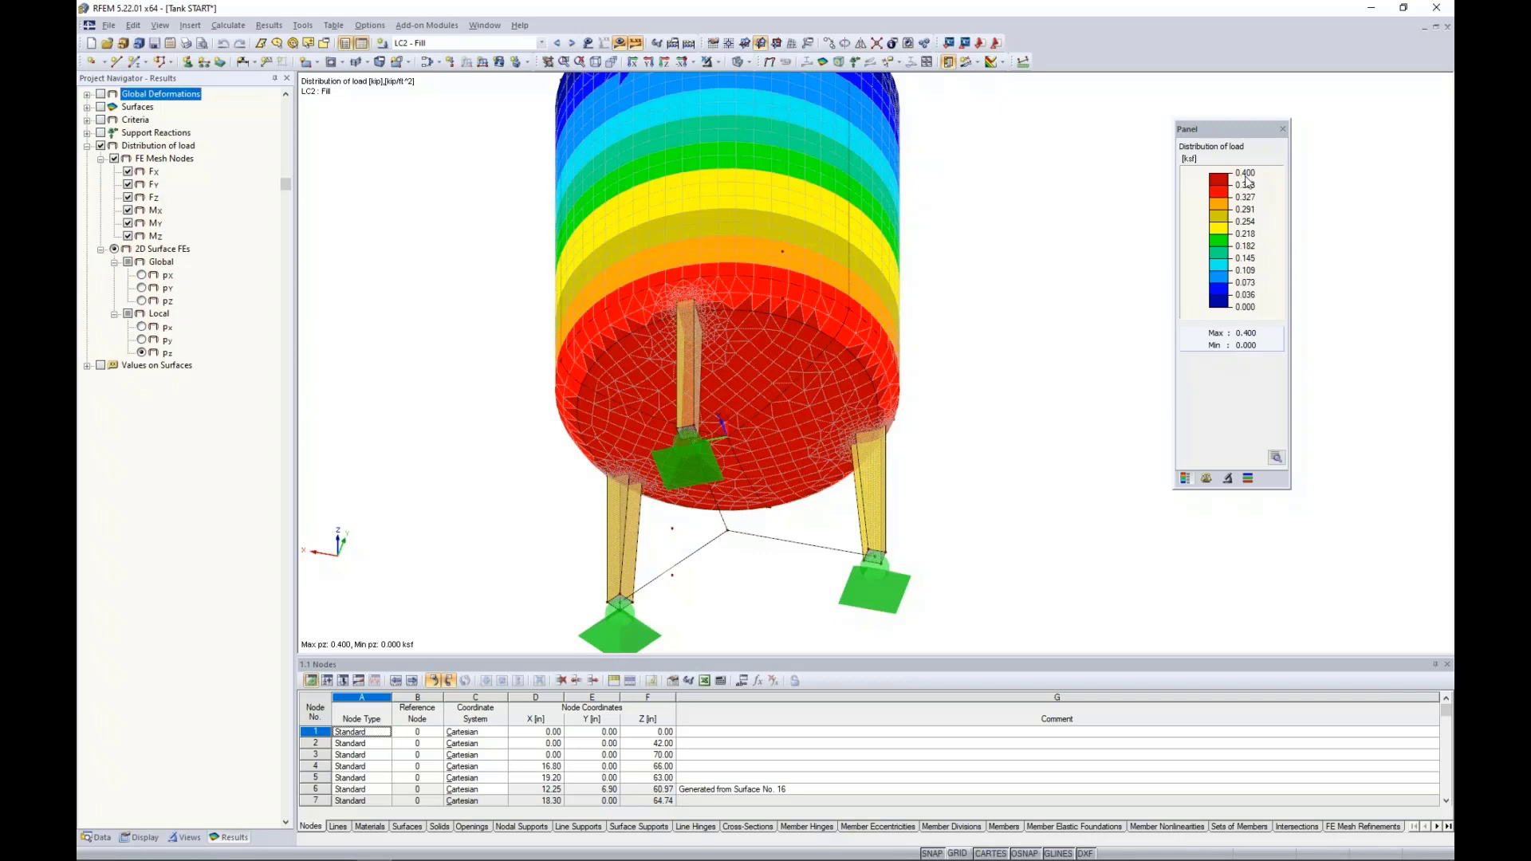
Switch the load distribution to LC3 - Wind and show its load symbols temporarily to compare them with the pz distribution.
scroll(963, 226, down, 3)
ctrl+middle_drag(963, 193, 978, 374)
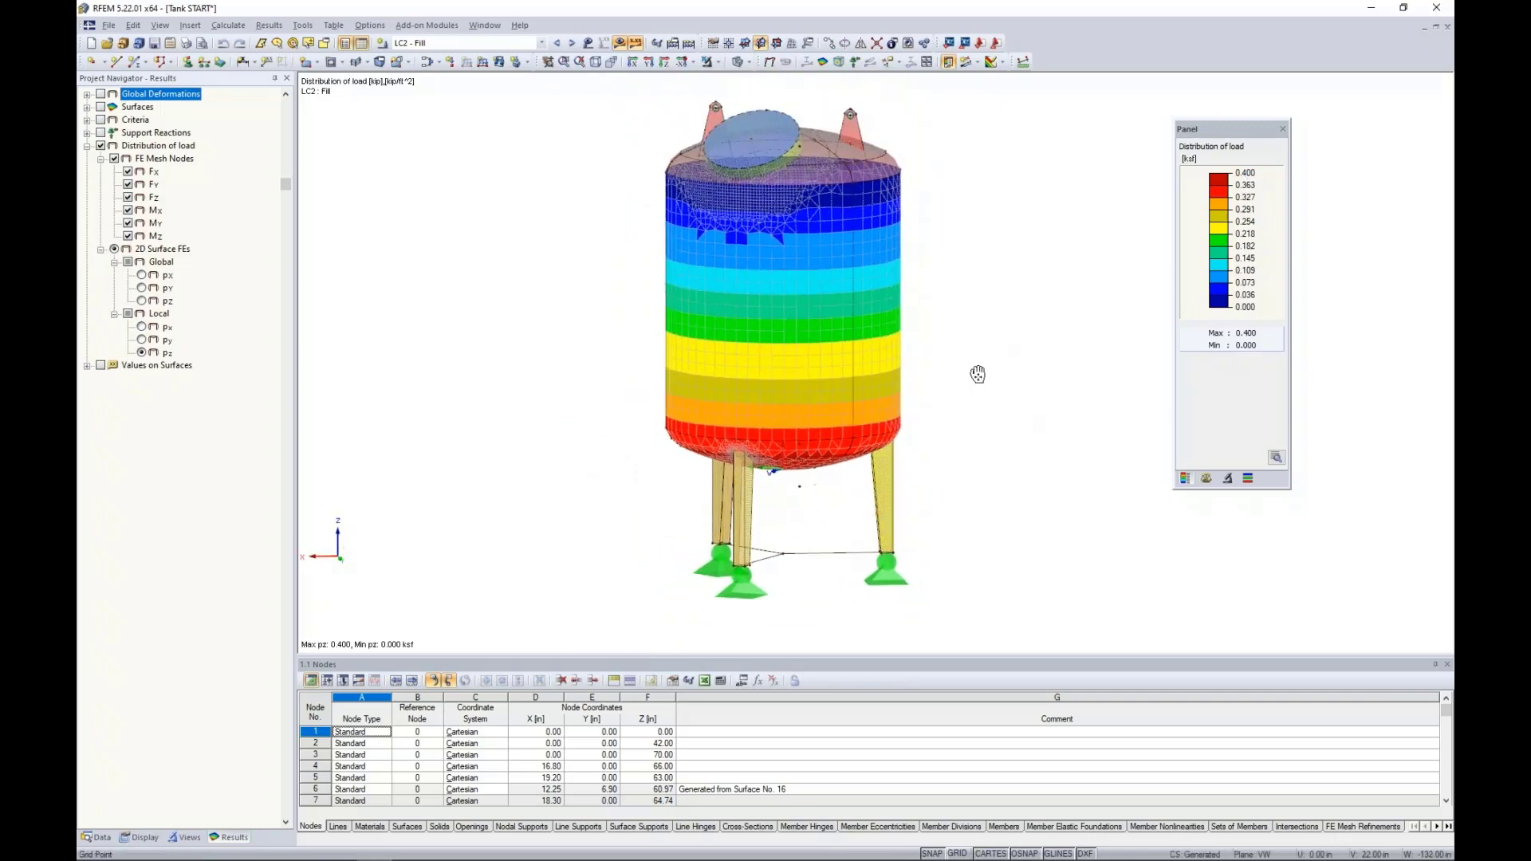
click(572, 43)
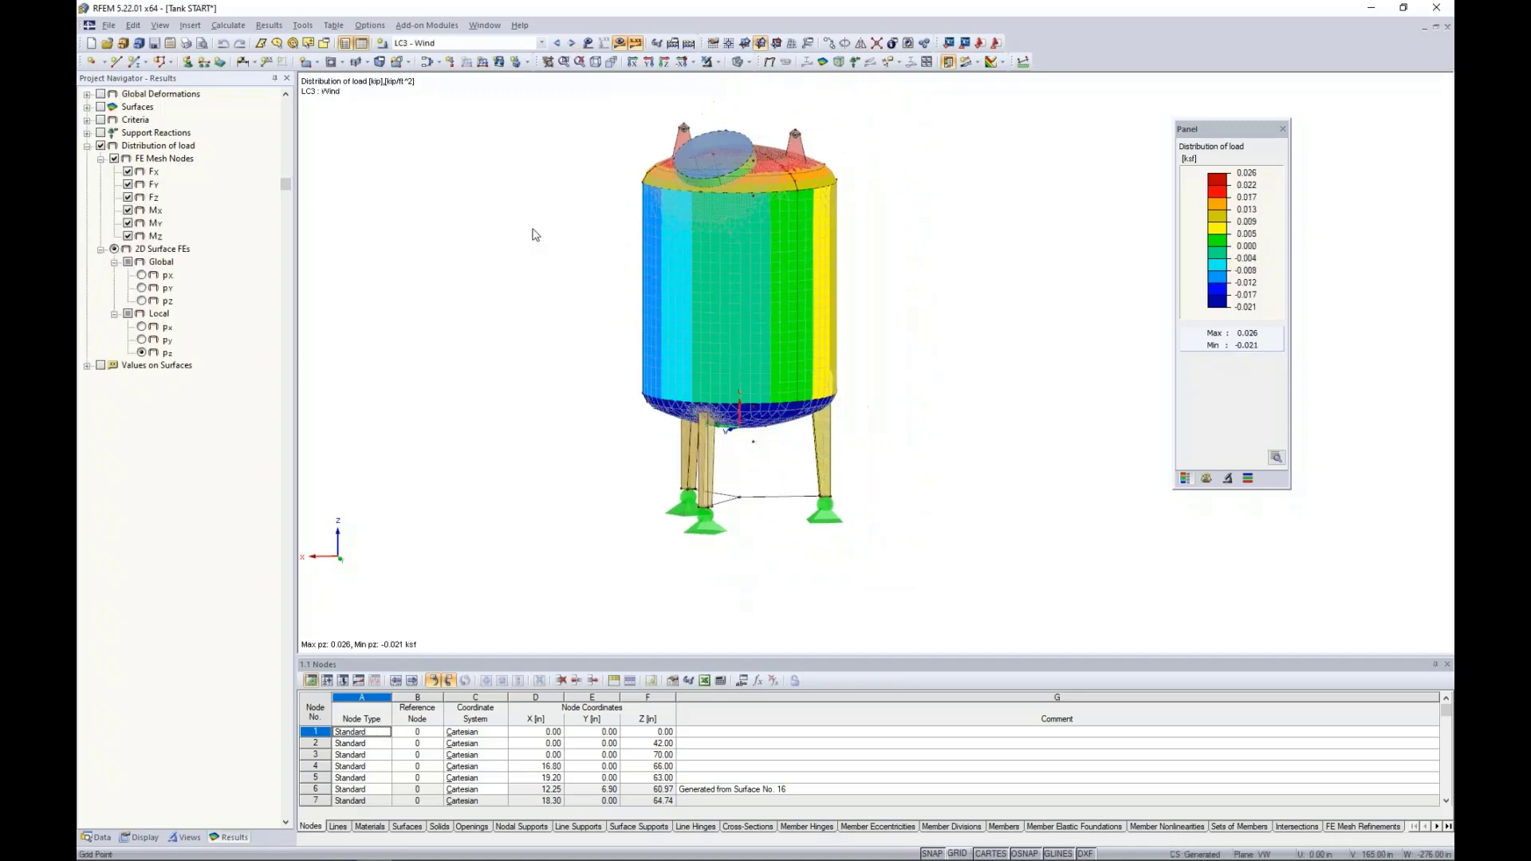
click(589, 44)
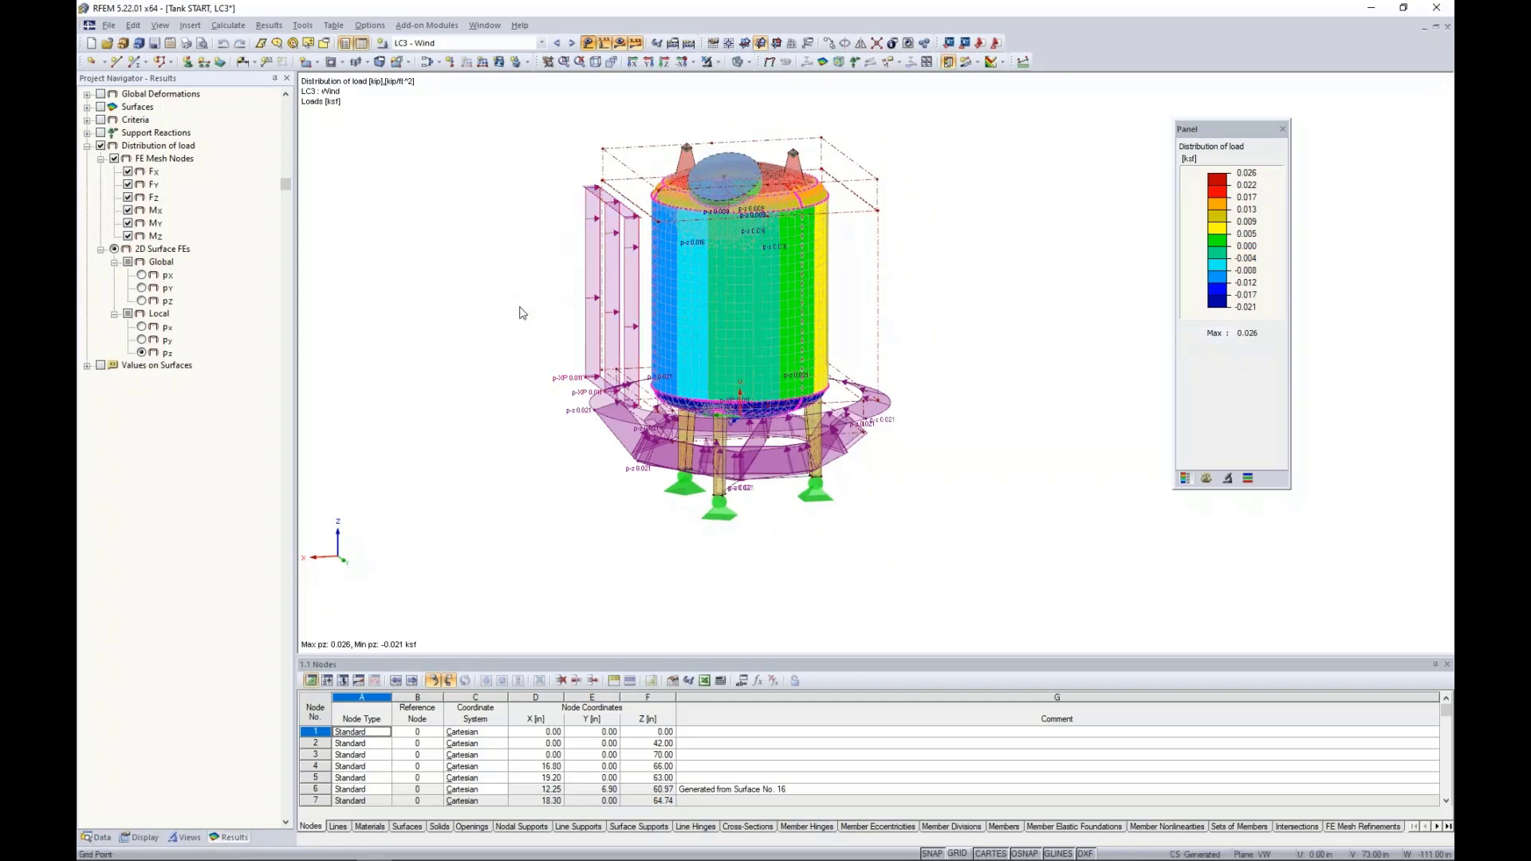
scroll(510, 311, up, 2)
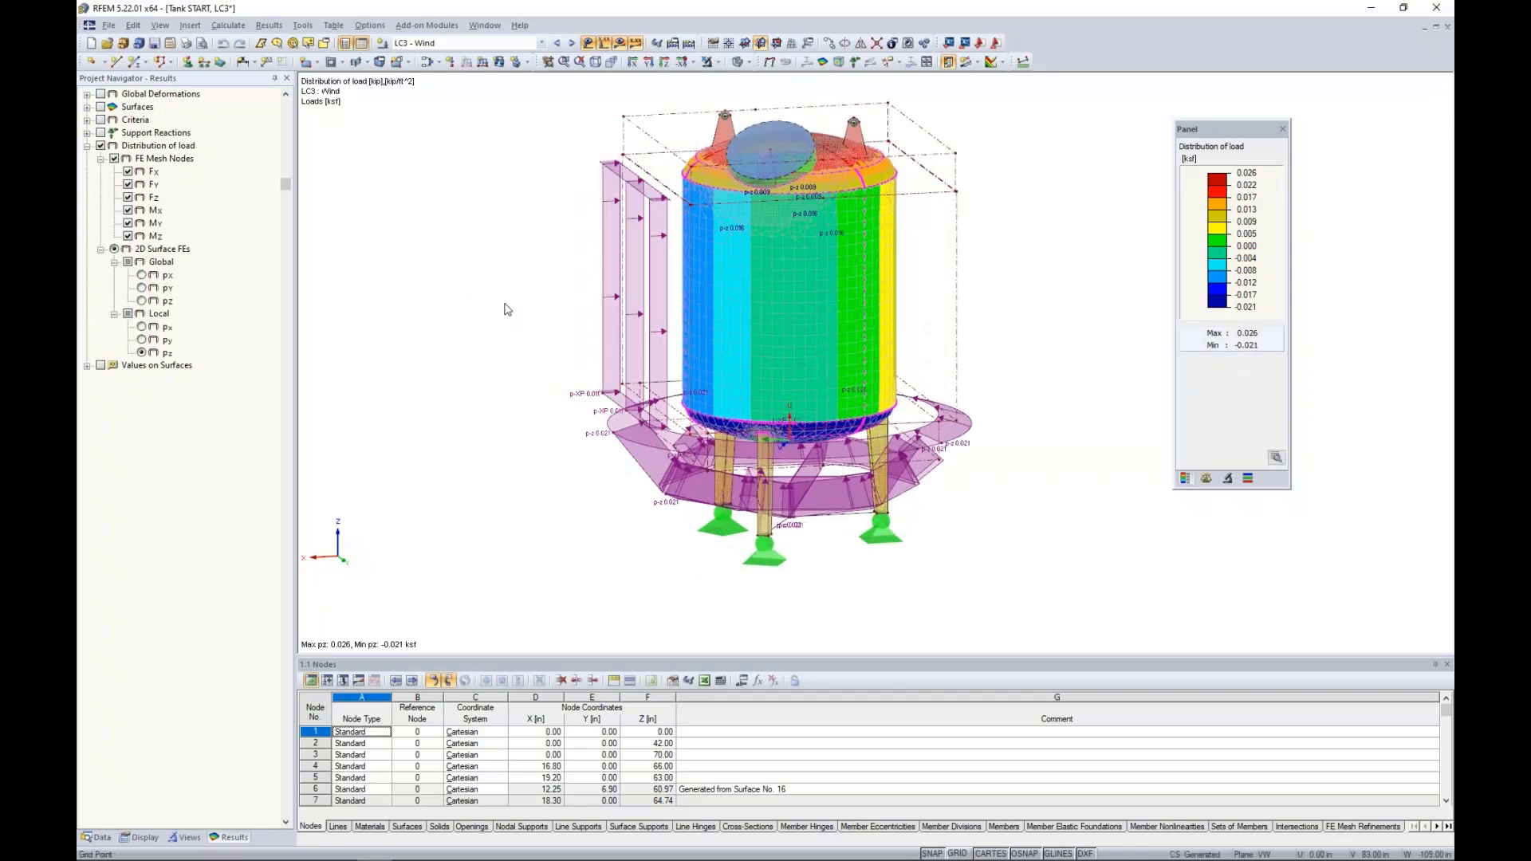
click(589, 44)
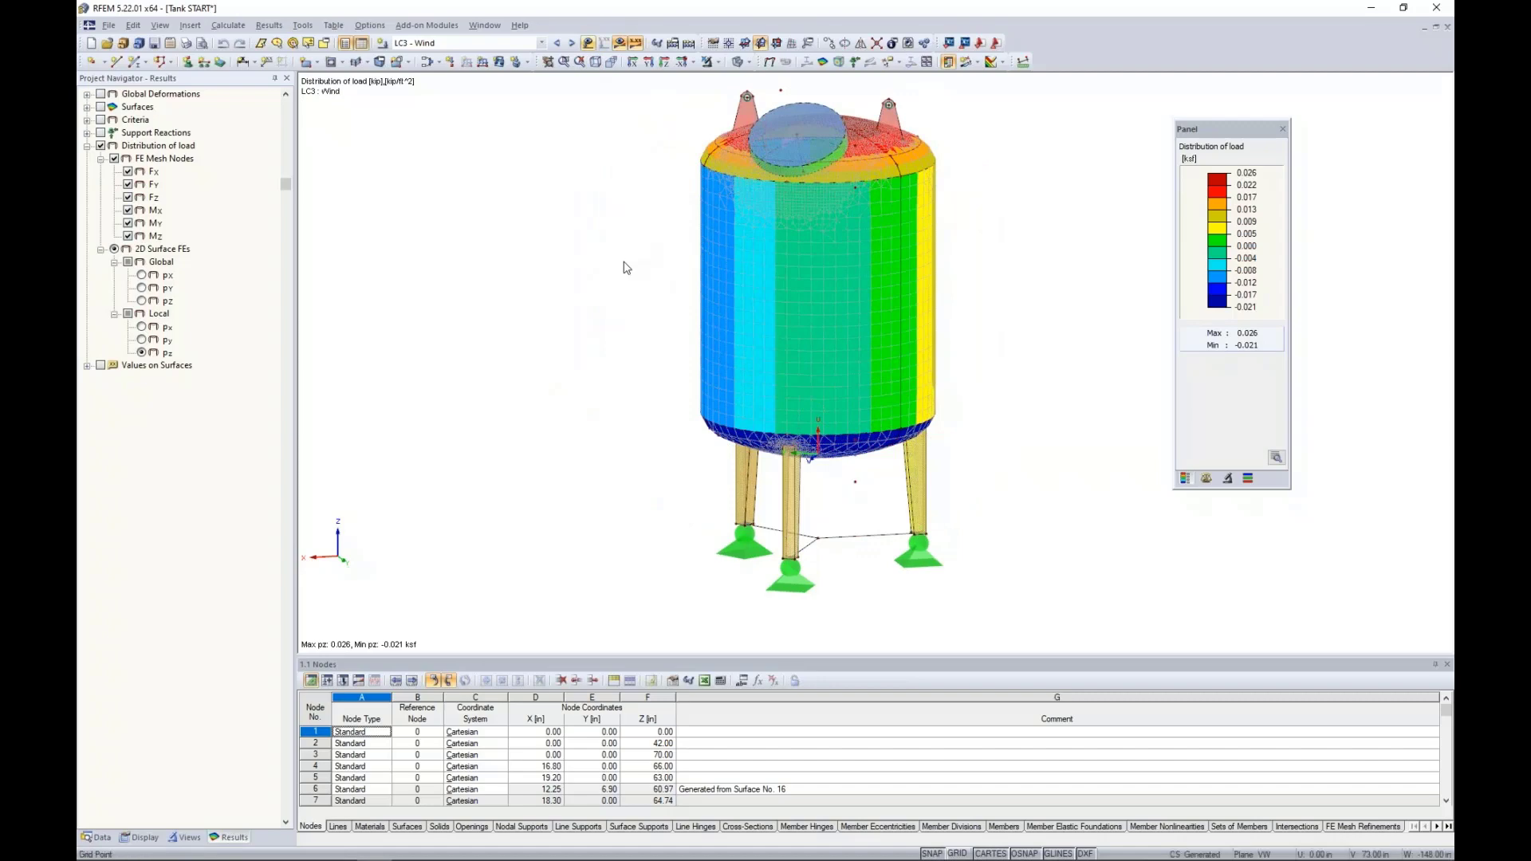
Examine the LC3 - Wind pz distribution around the tank's shell, roof and underside against the color scale.
ctrl+middle_drag(571, 315, 960, 285)
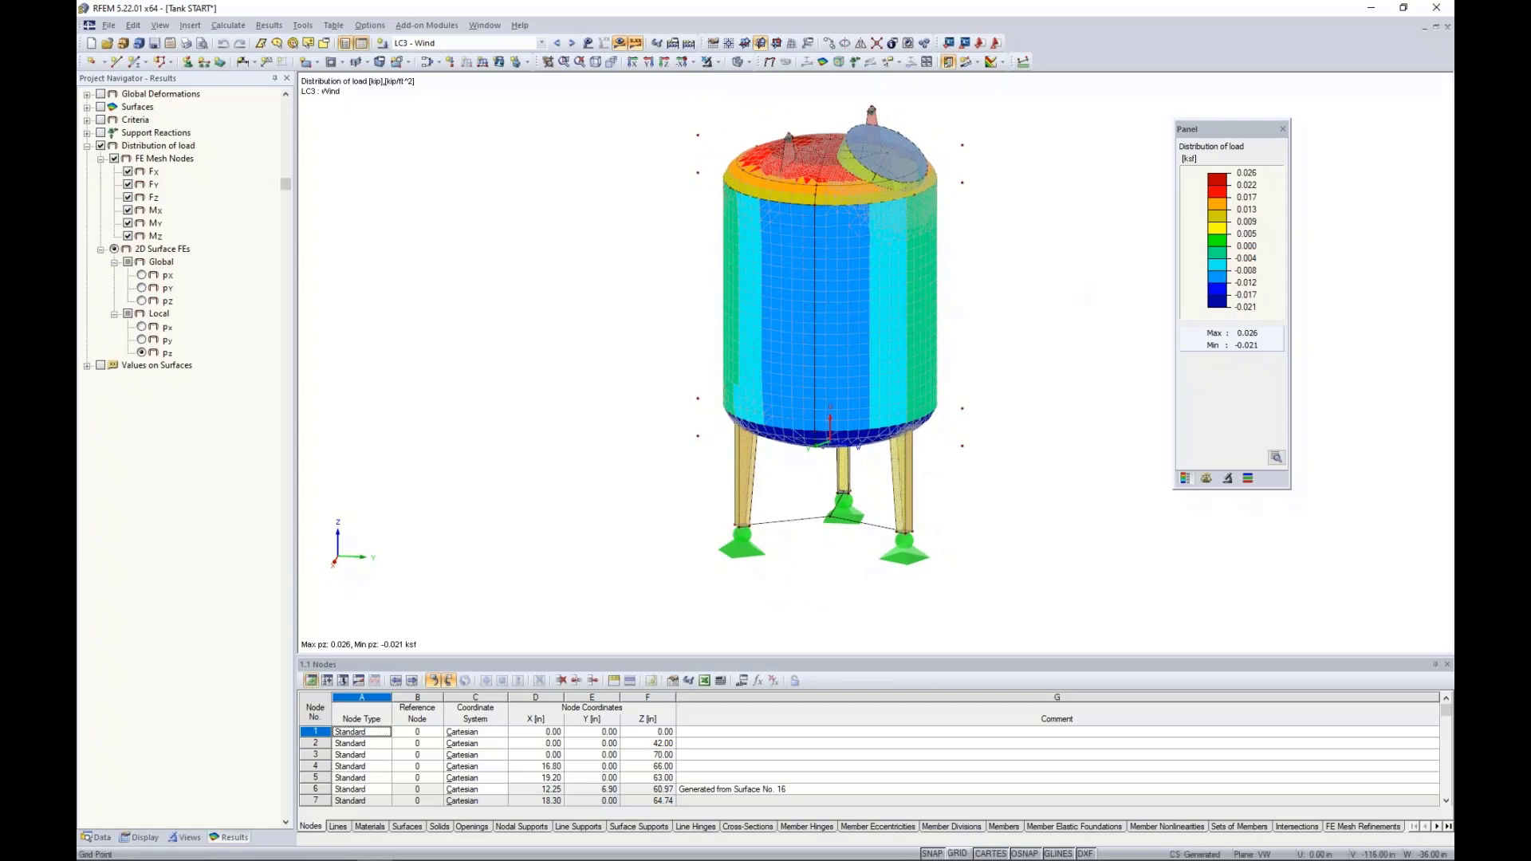
ctrl+middle_drag(937, 315, 464, 282)
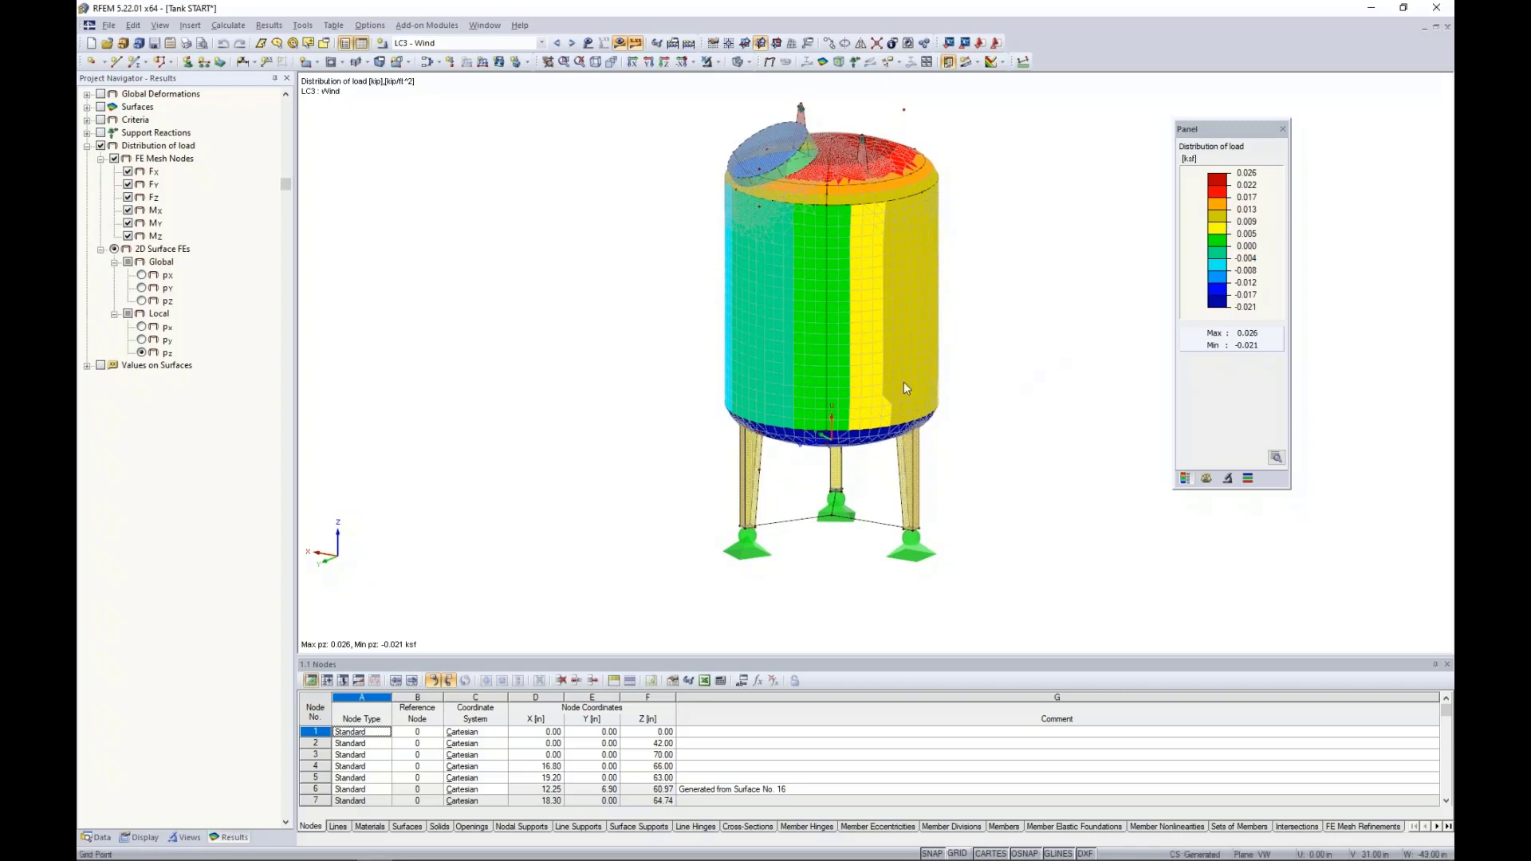
ctrl+middle_drag(683, 355, 1029, 327)
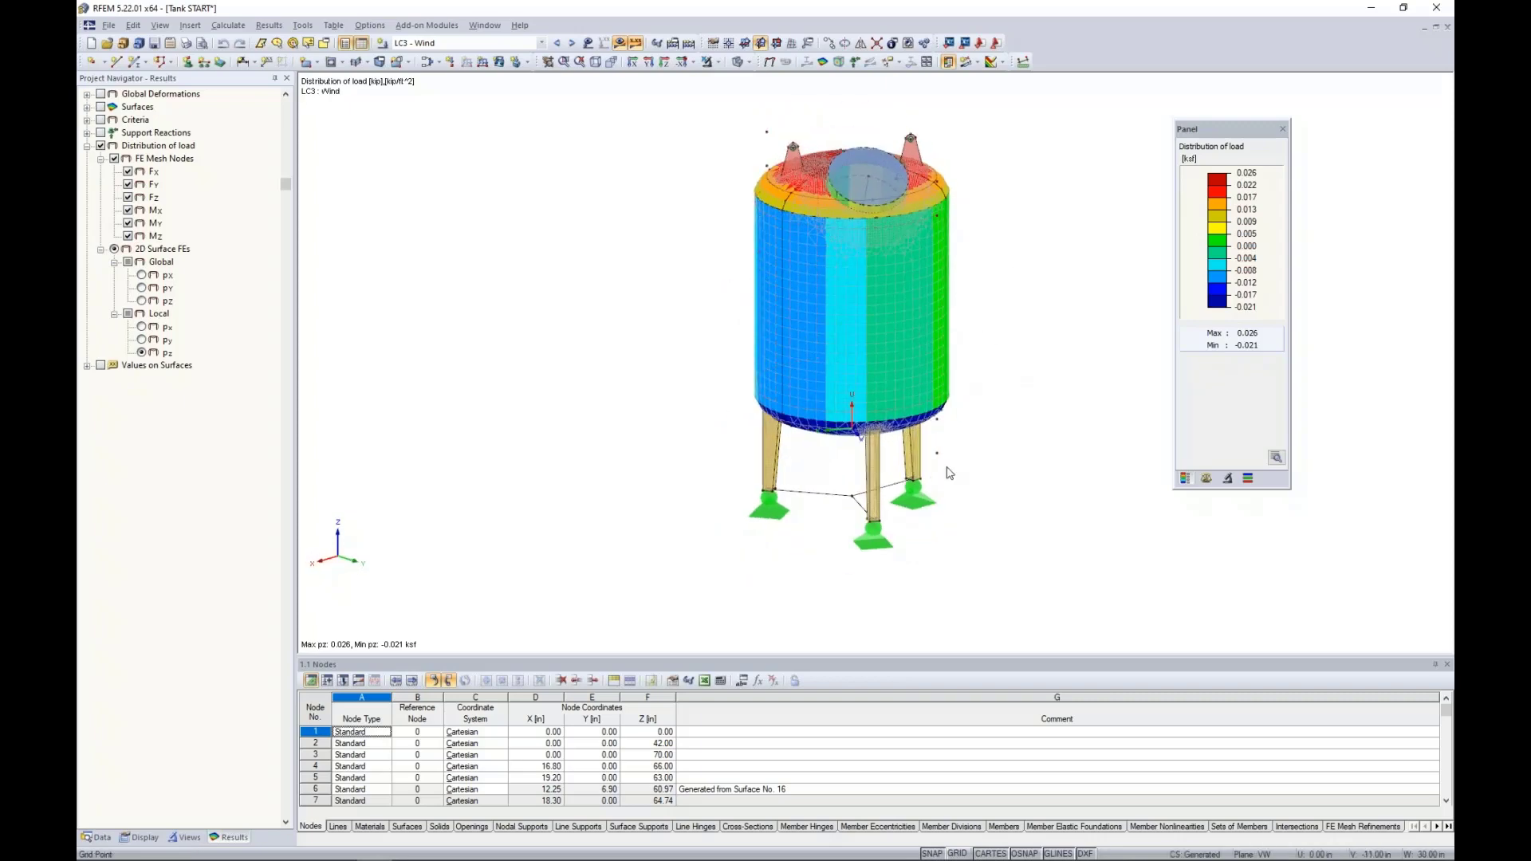
ctrl+middle_drag(1042, 338, 618, 319)
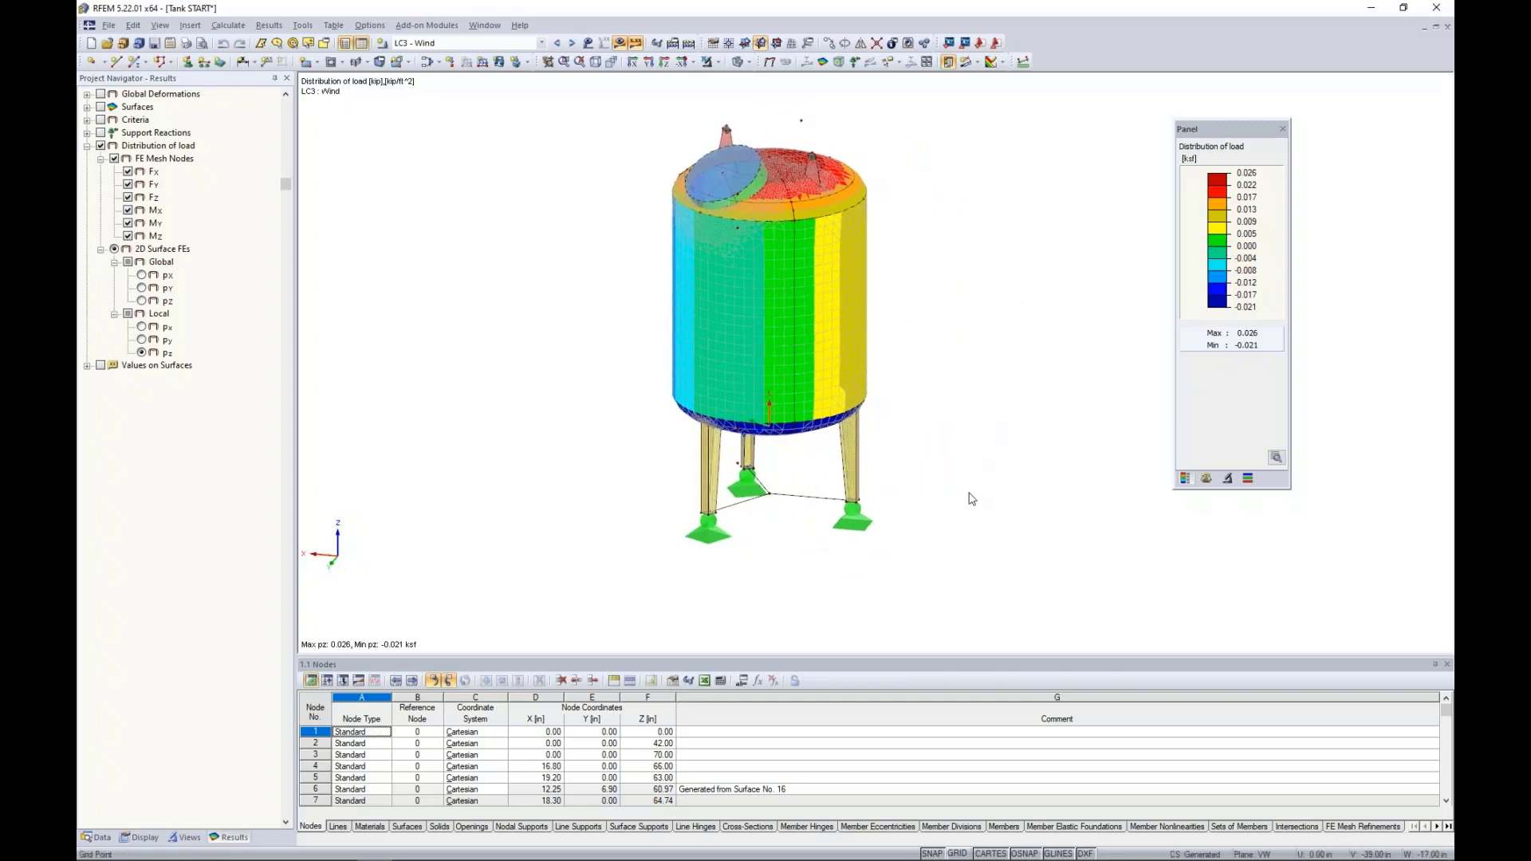
ctrl+middle_drag(973, 495, 909, 191)
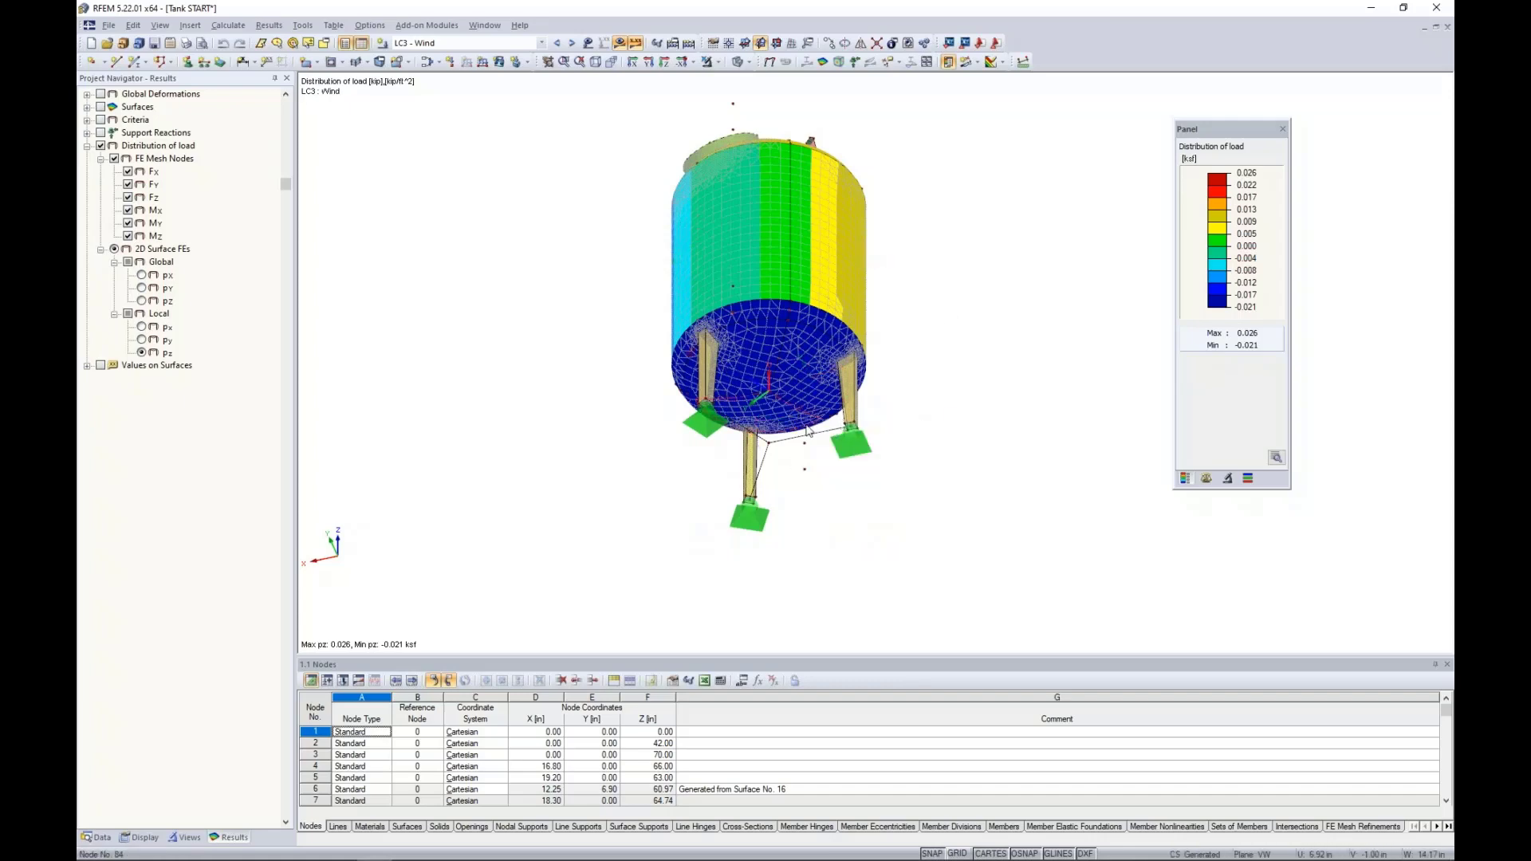
ctrl+middle_drag(933, 253, 893, 526)
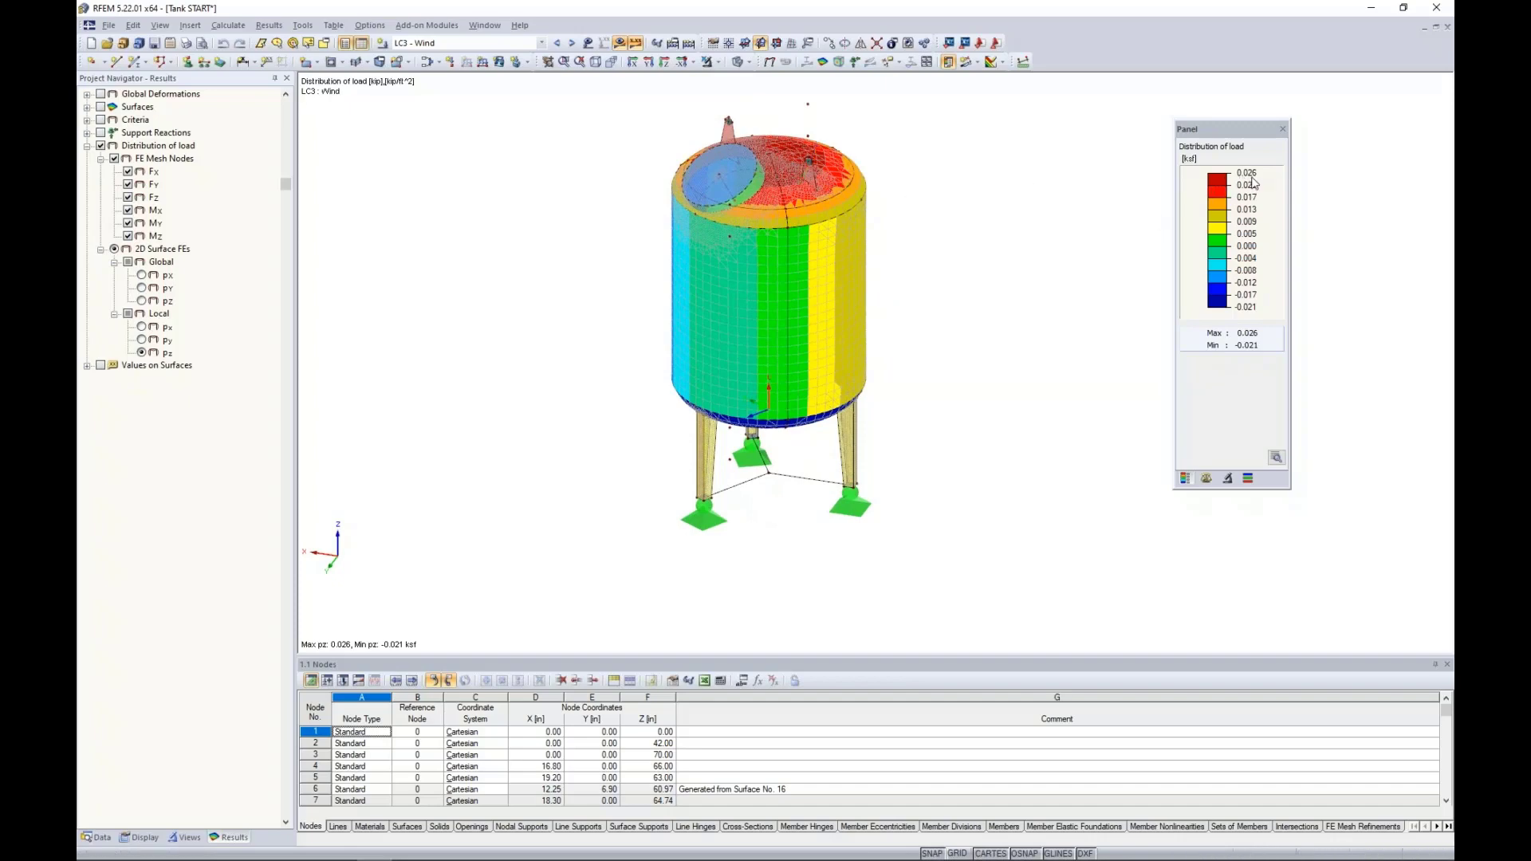
scroll(994, 301, up, 1)
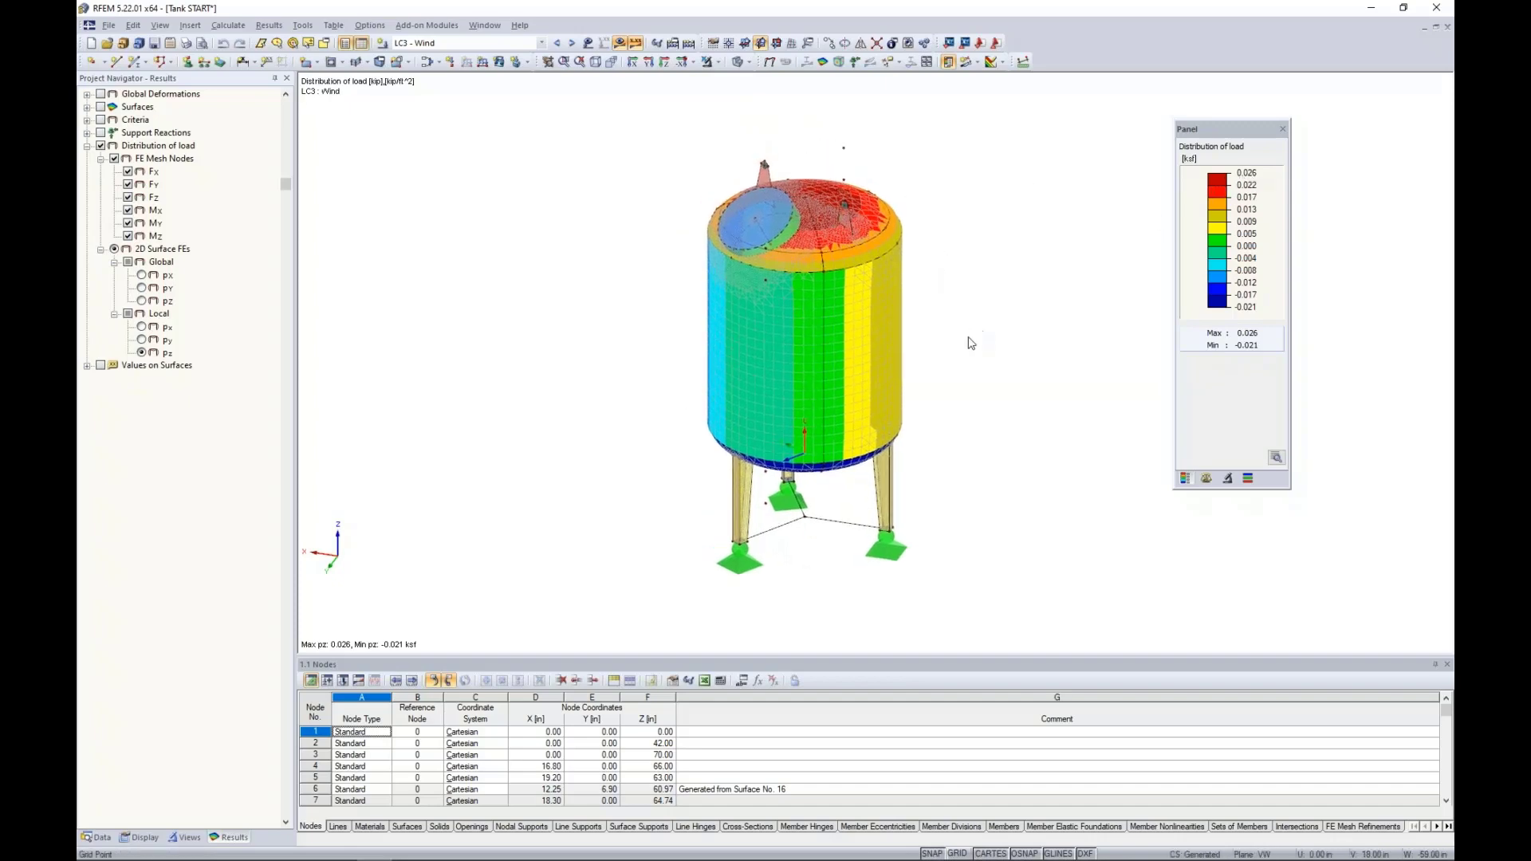
scroll(971, 343, up, 2)
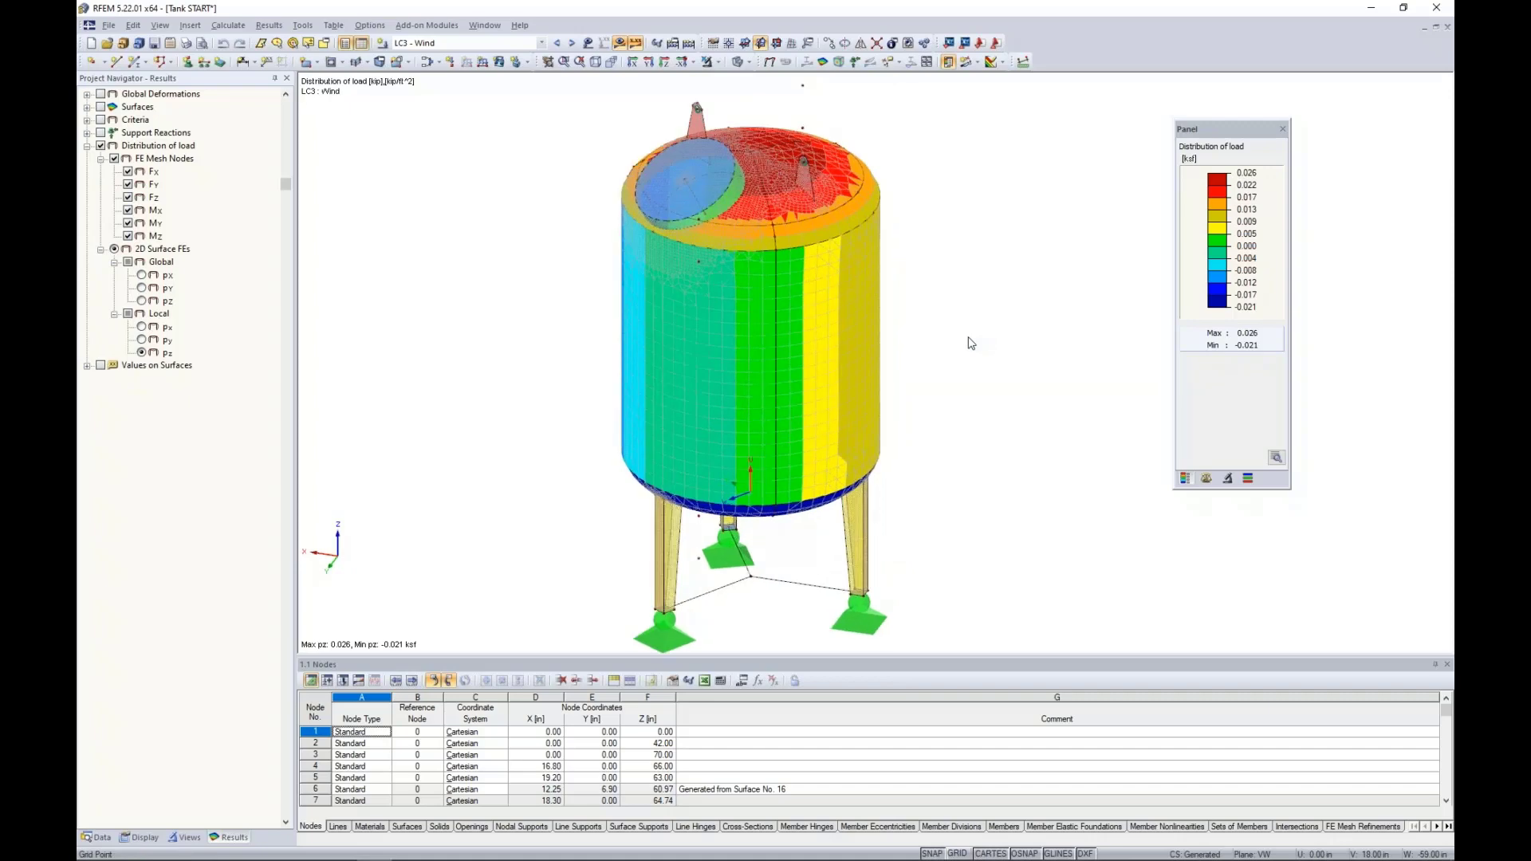
Turn off the Distribution of load results and select the entire tank model including its legs and supports.
click(87, 146)
click(101, 145)
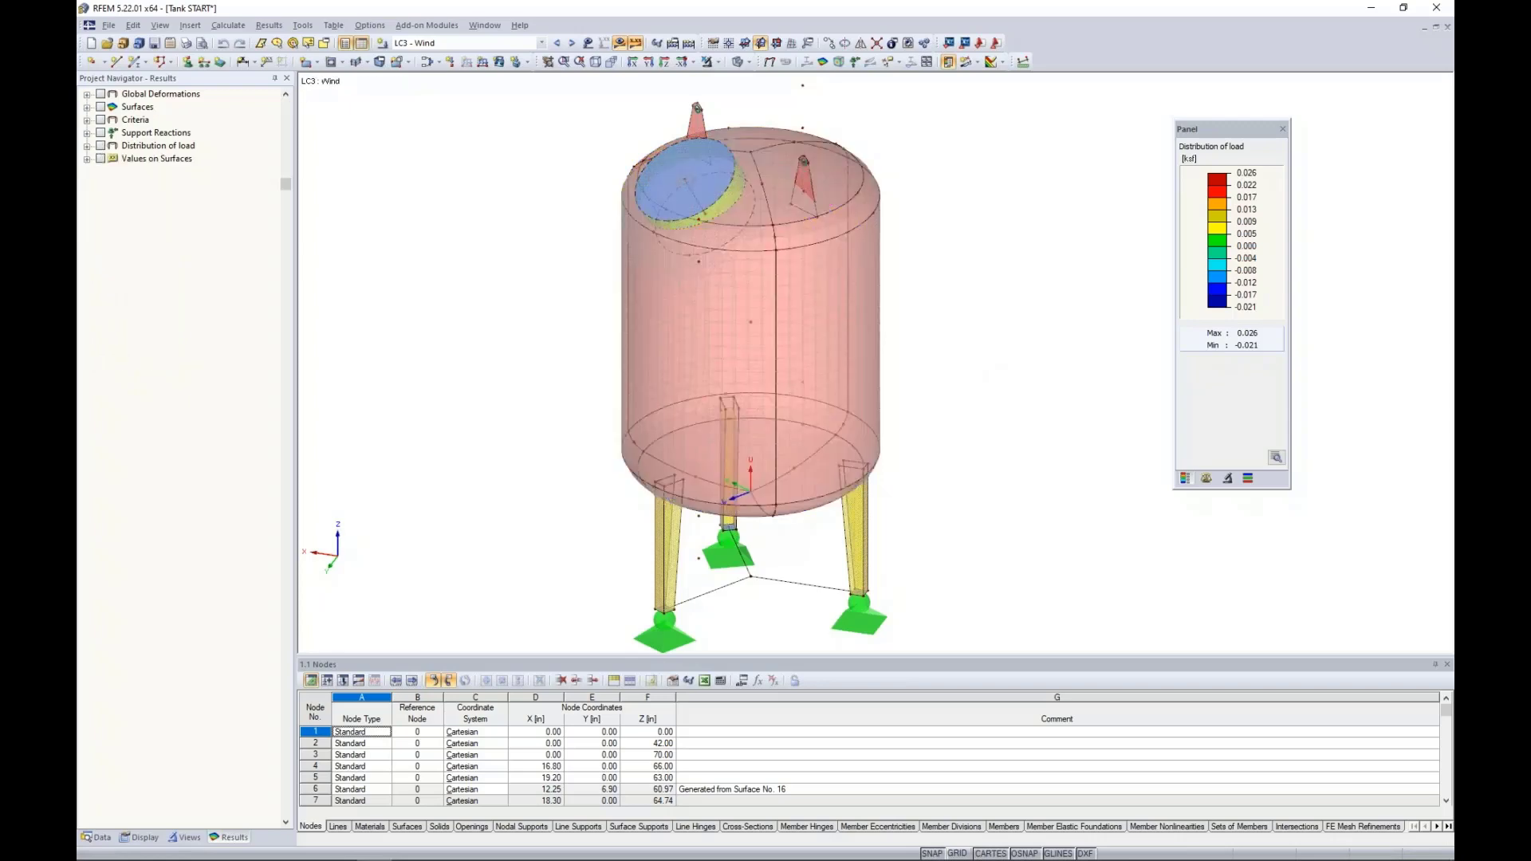
scroll(530, 274, down, 3)
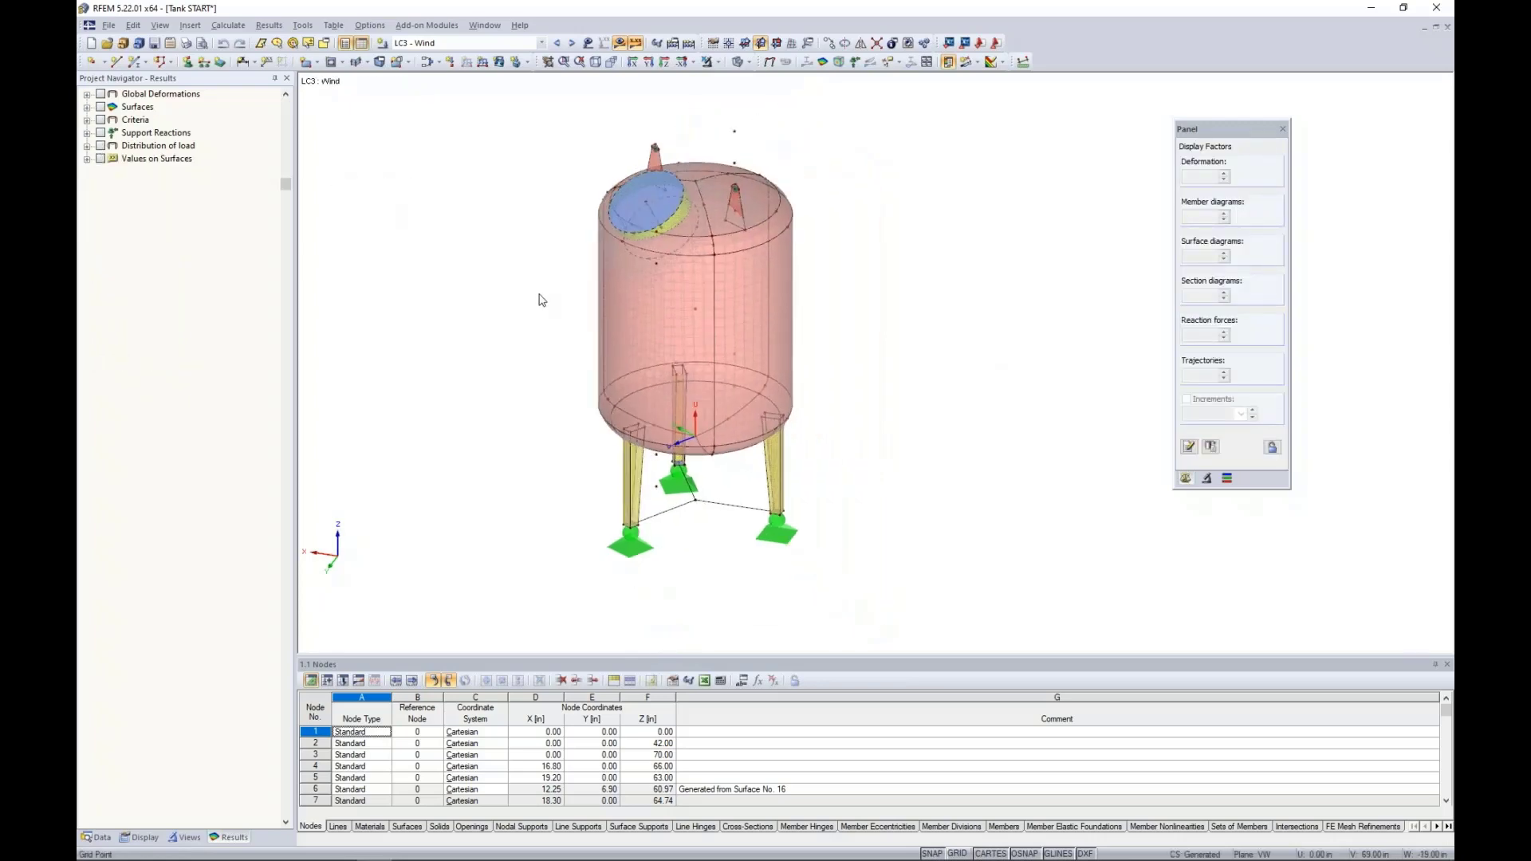
middle_drag(541, 300, 586, 298)
drag(917, 603, 556, 116)
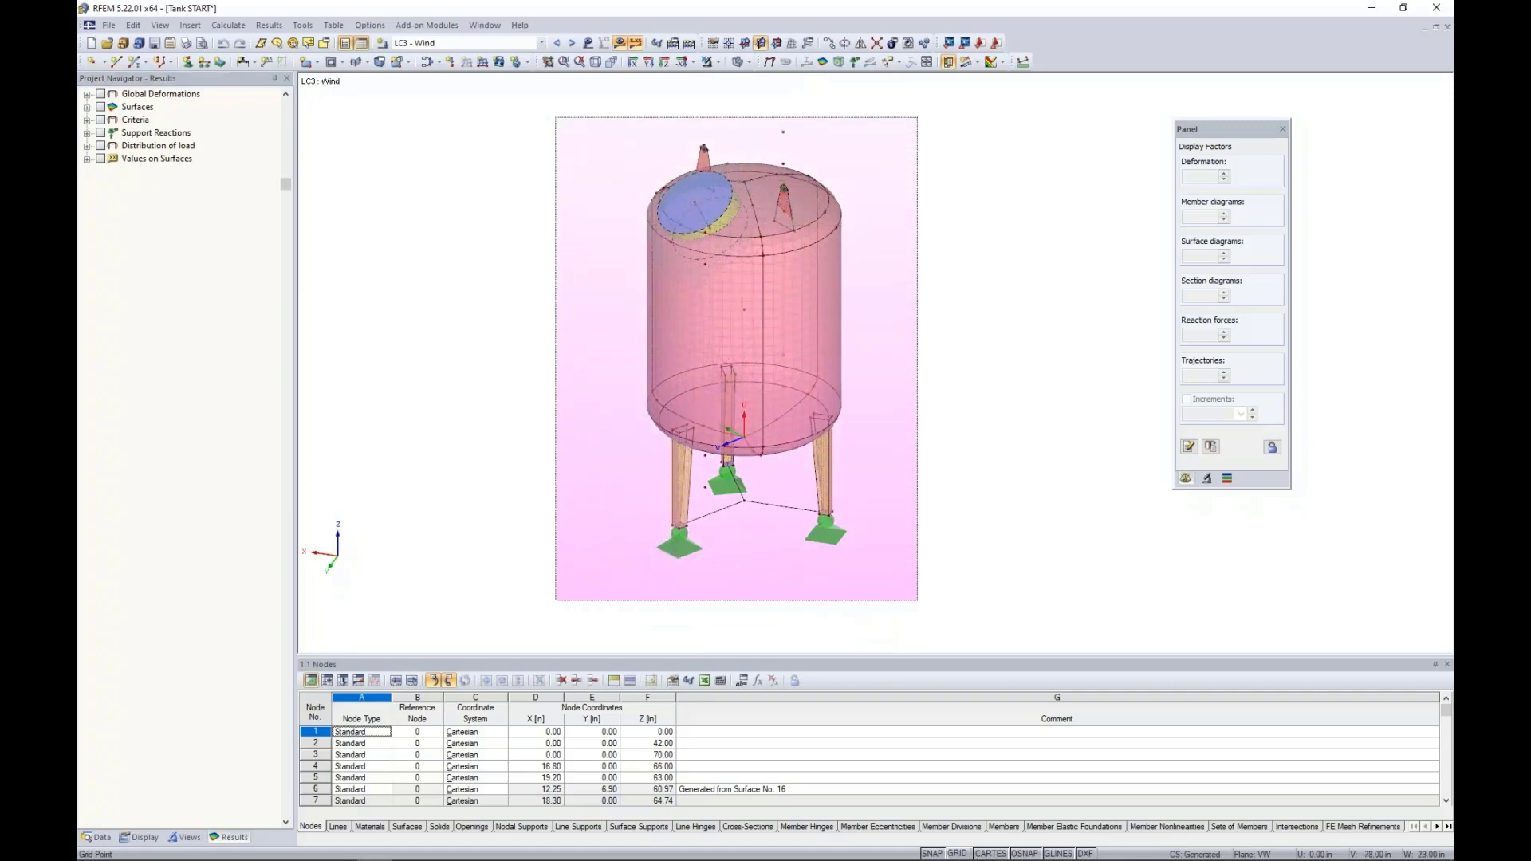
drag(555, 117, 556, 117)
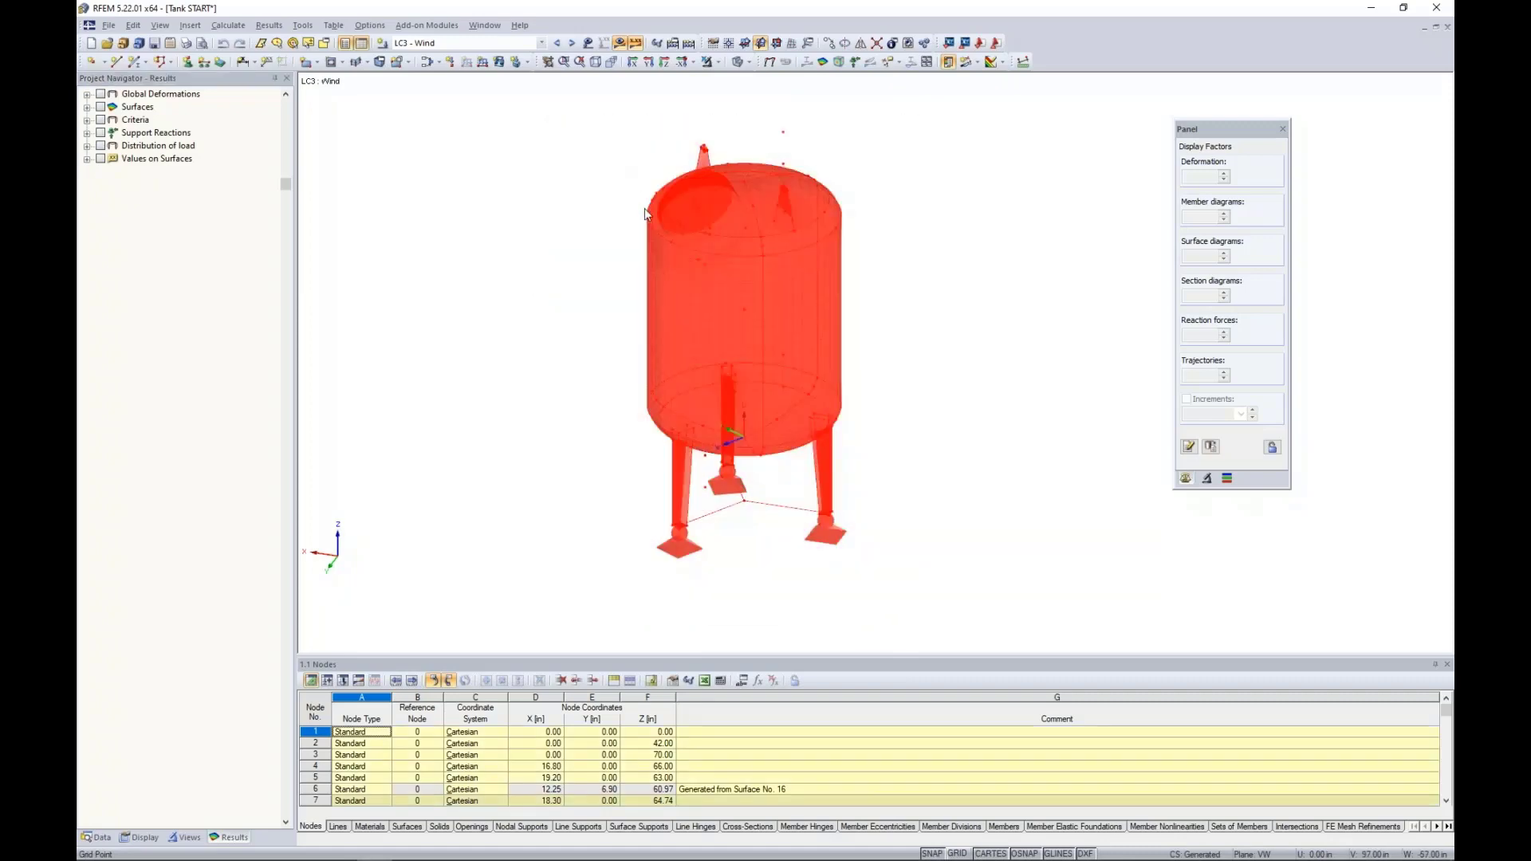
Review the Center of Gravity and Info for the selected tank, including weight and center location, without creating a node.
right_click(681, 266)
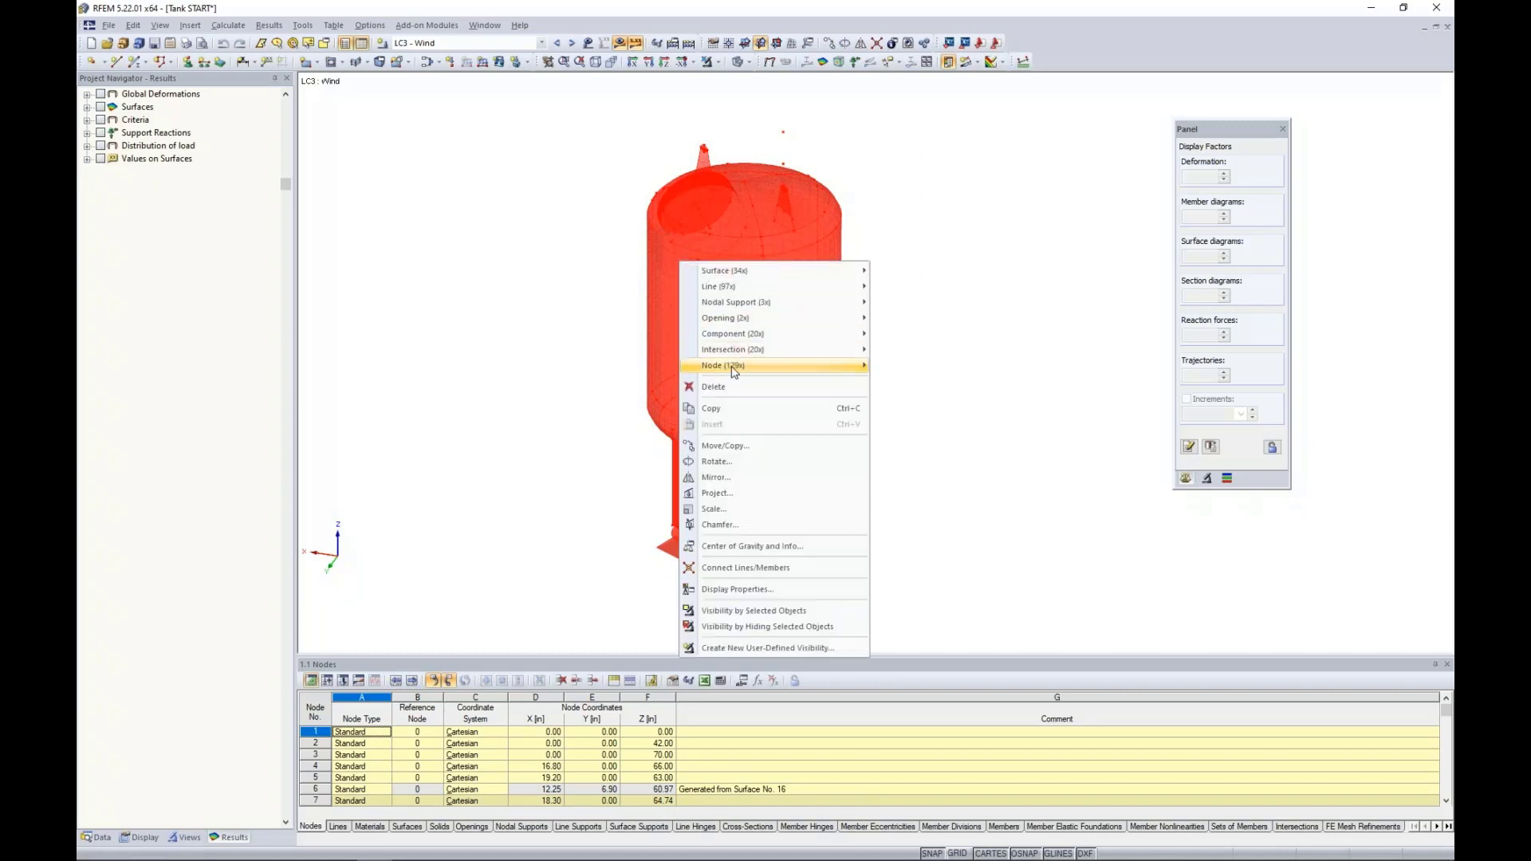
click(725, 550)
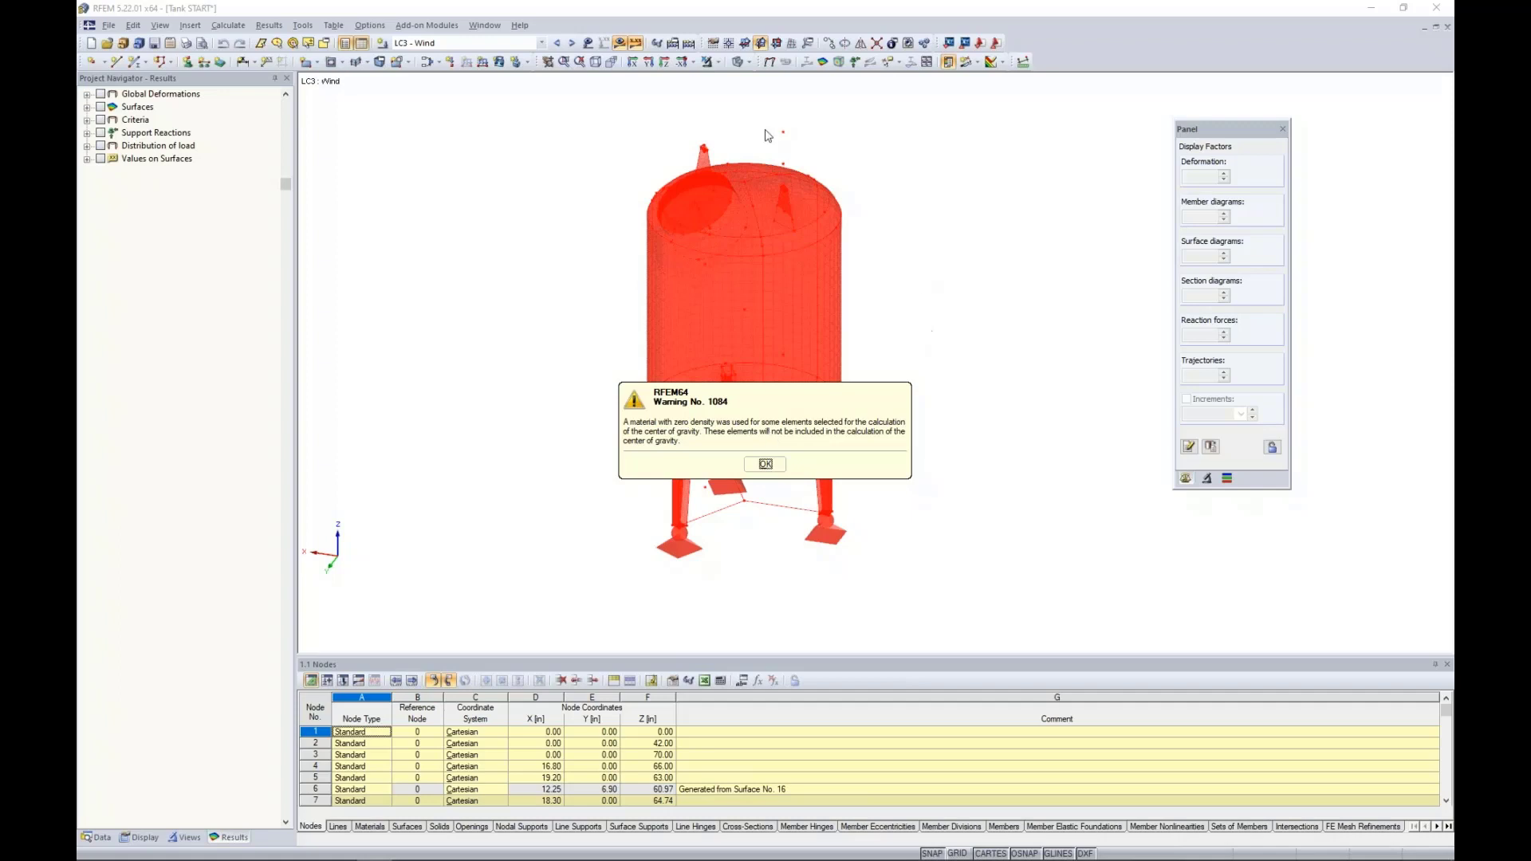
click(763, 466)
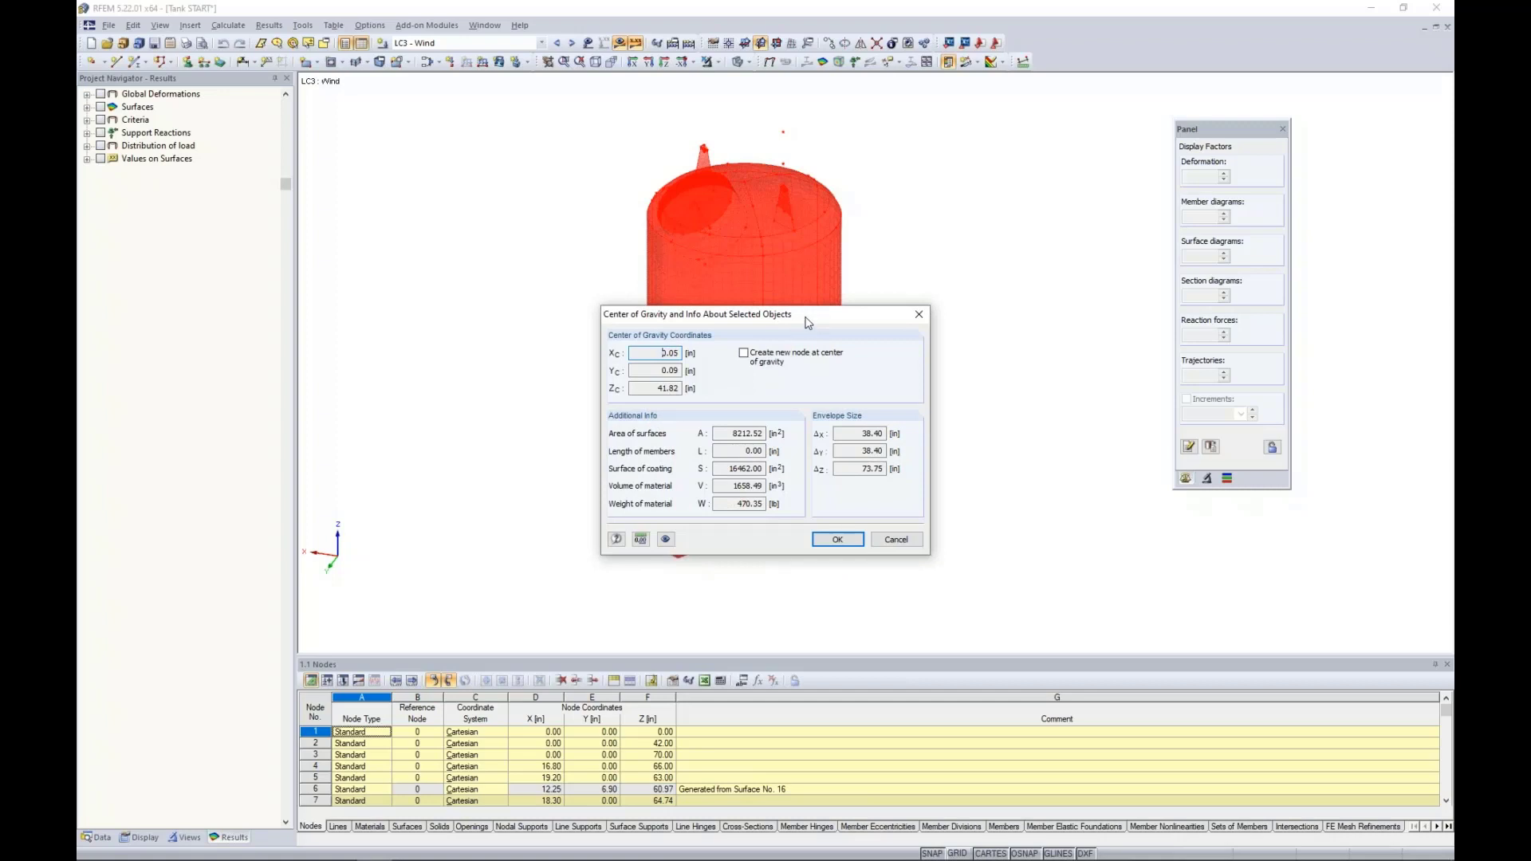
drag(807, 321, 786, 431)
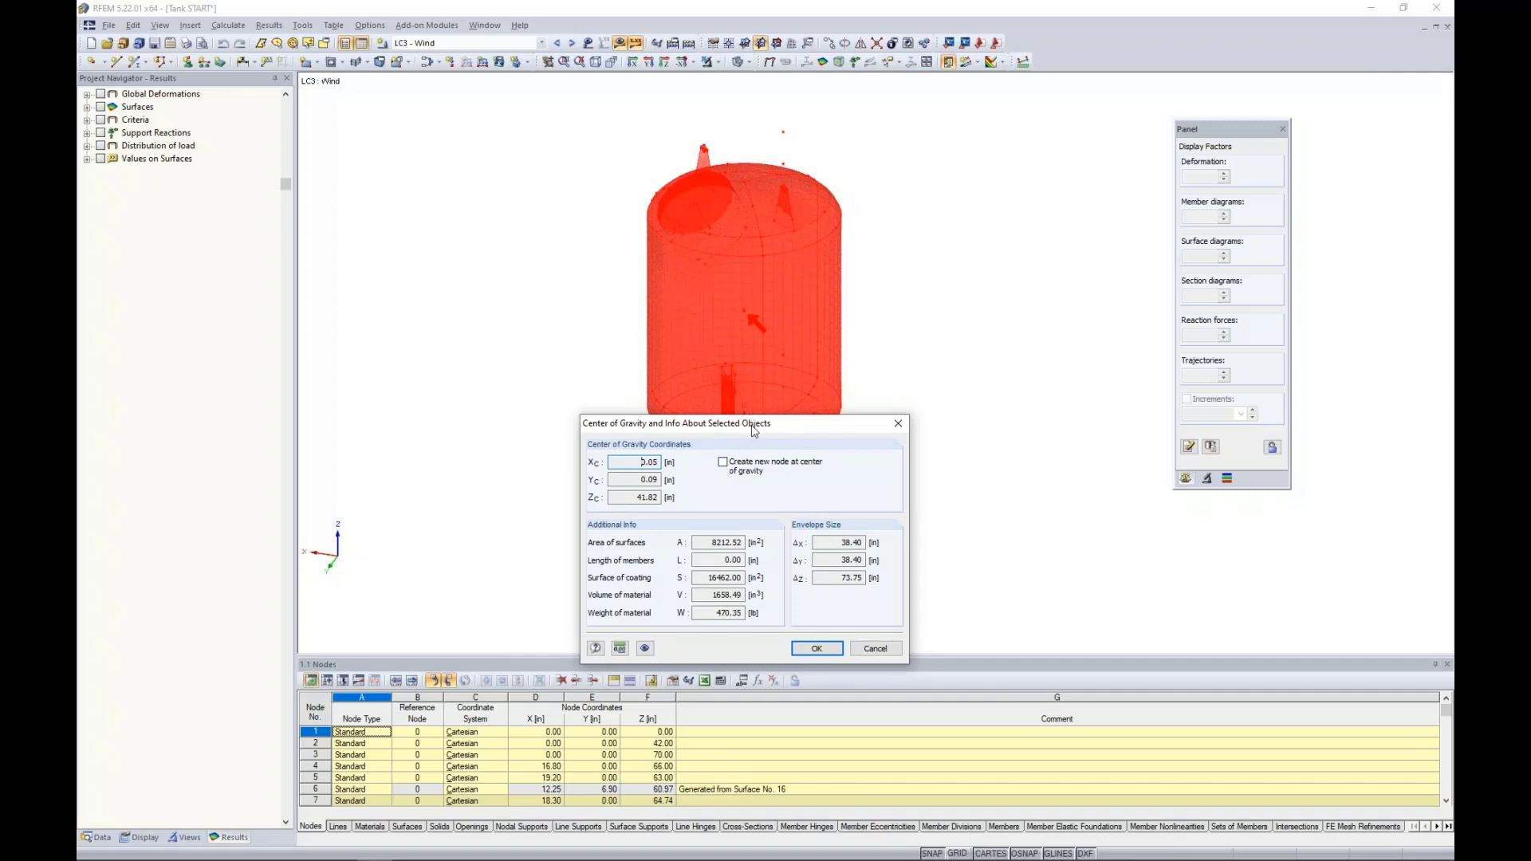
drag(752, 428, 773, 303)
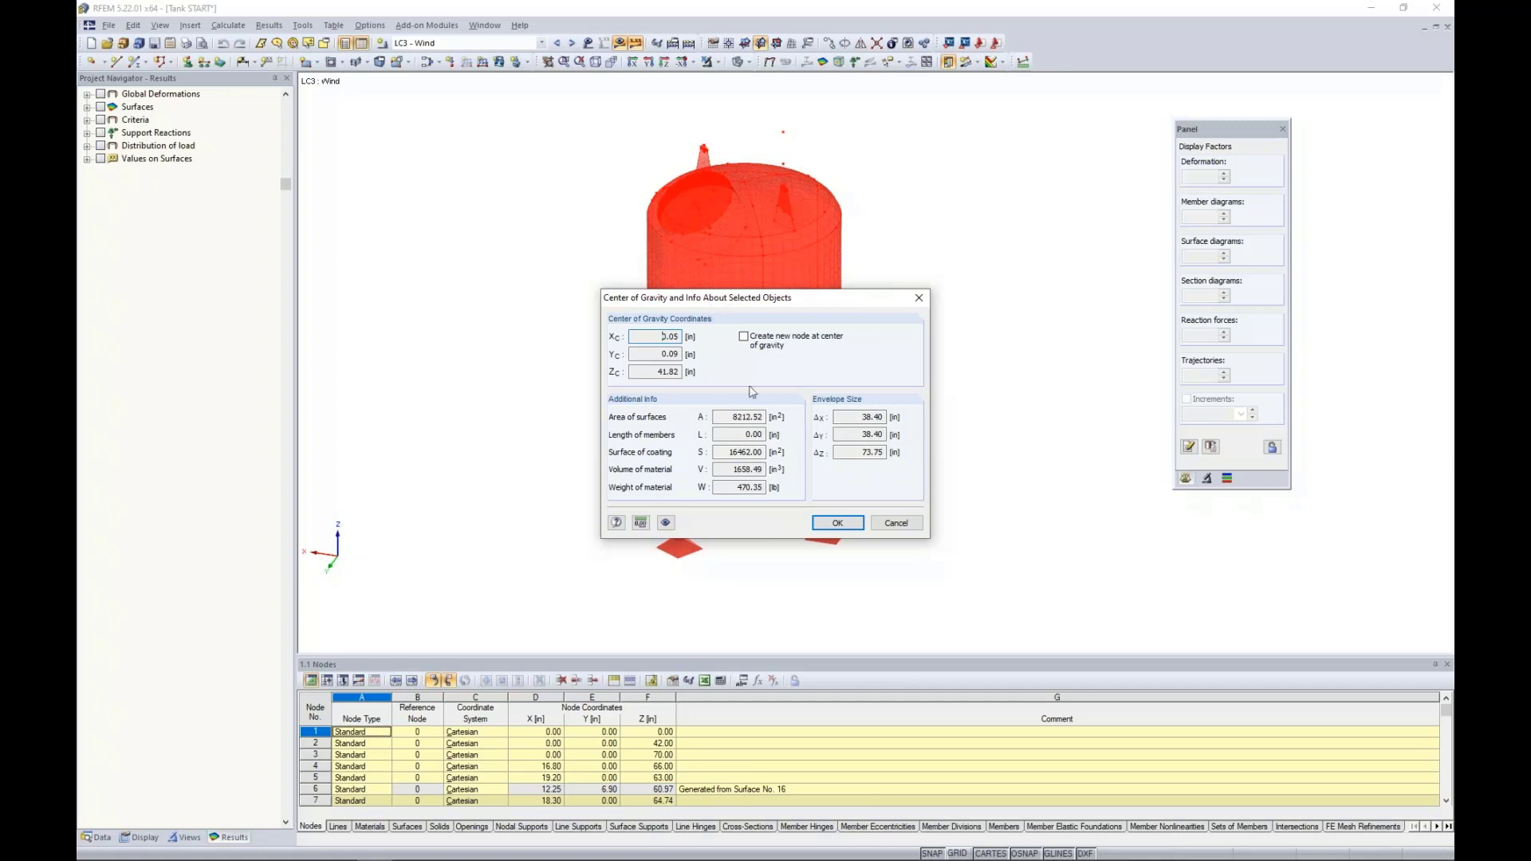
click(896, 525)
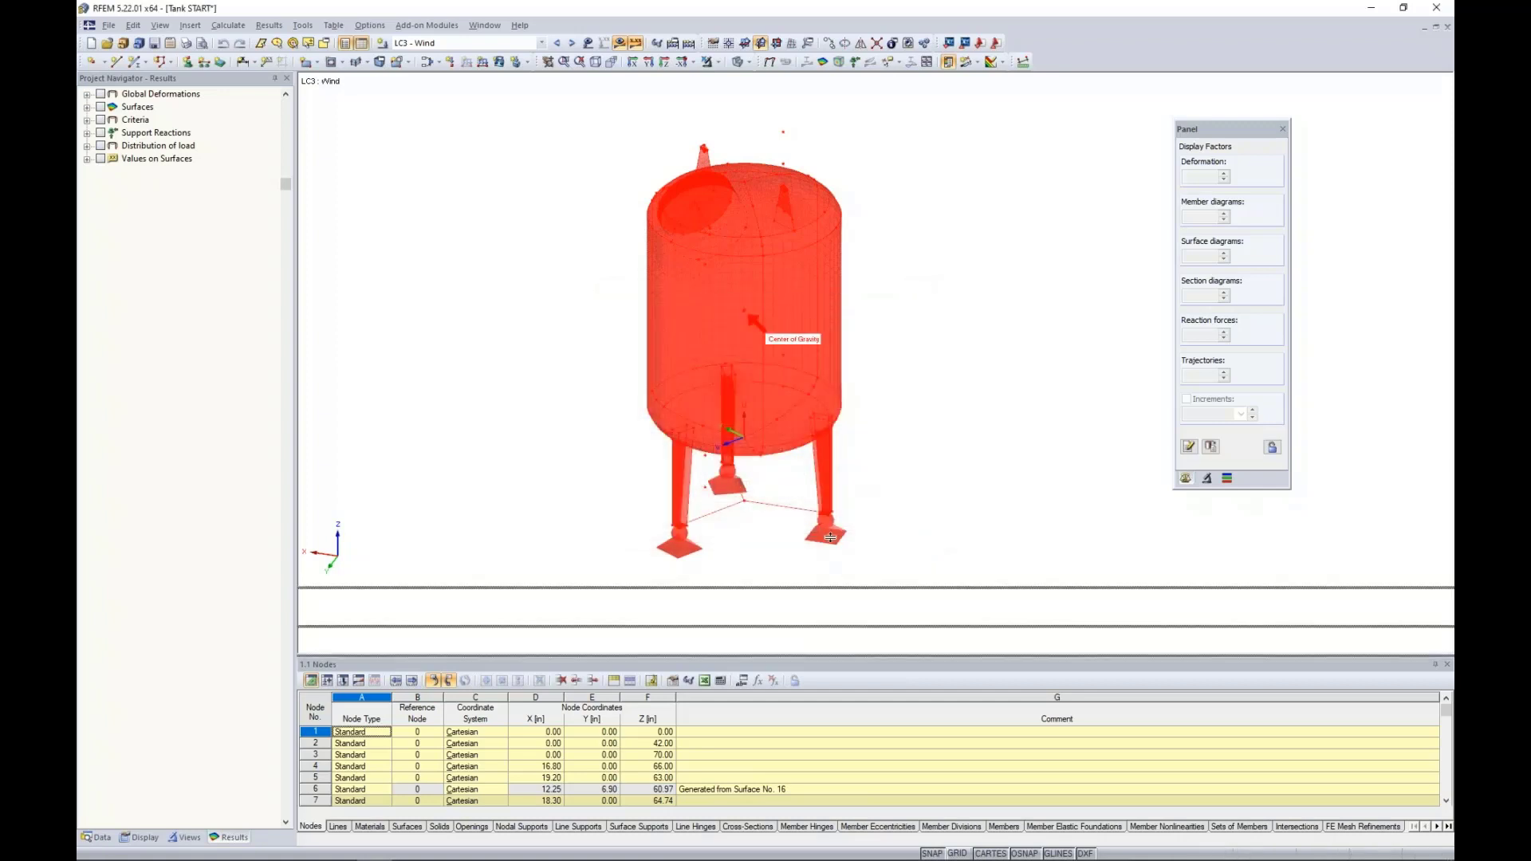
Enlarge the table area, display Results - Summary and review the sums of loads and support forces for LC2 - Fill.
drag(830, 537, 840, 435)
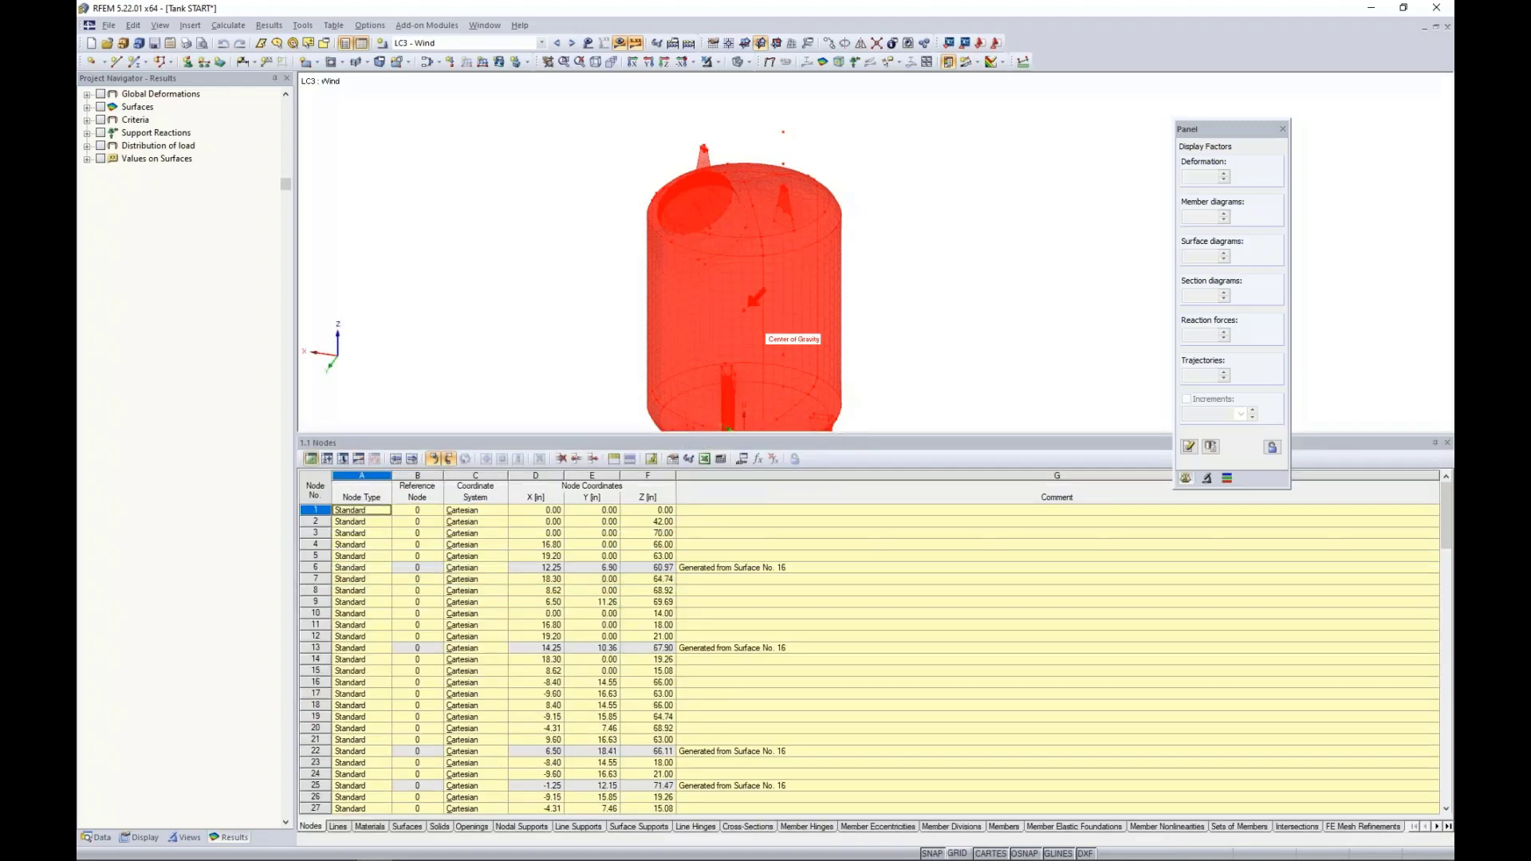
click(356, 460)
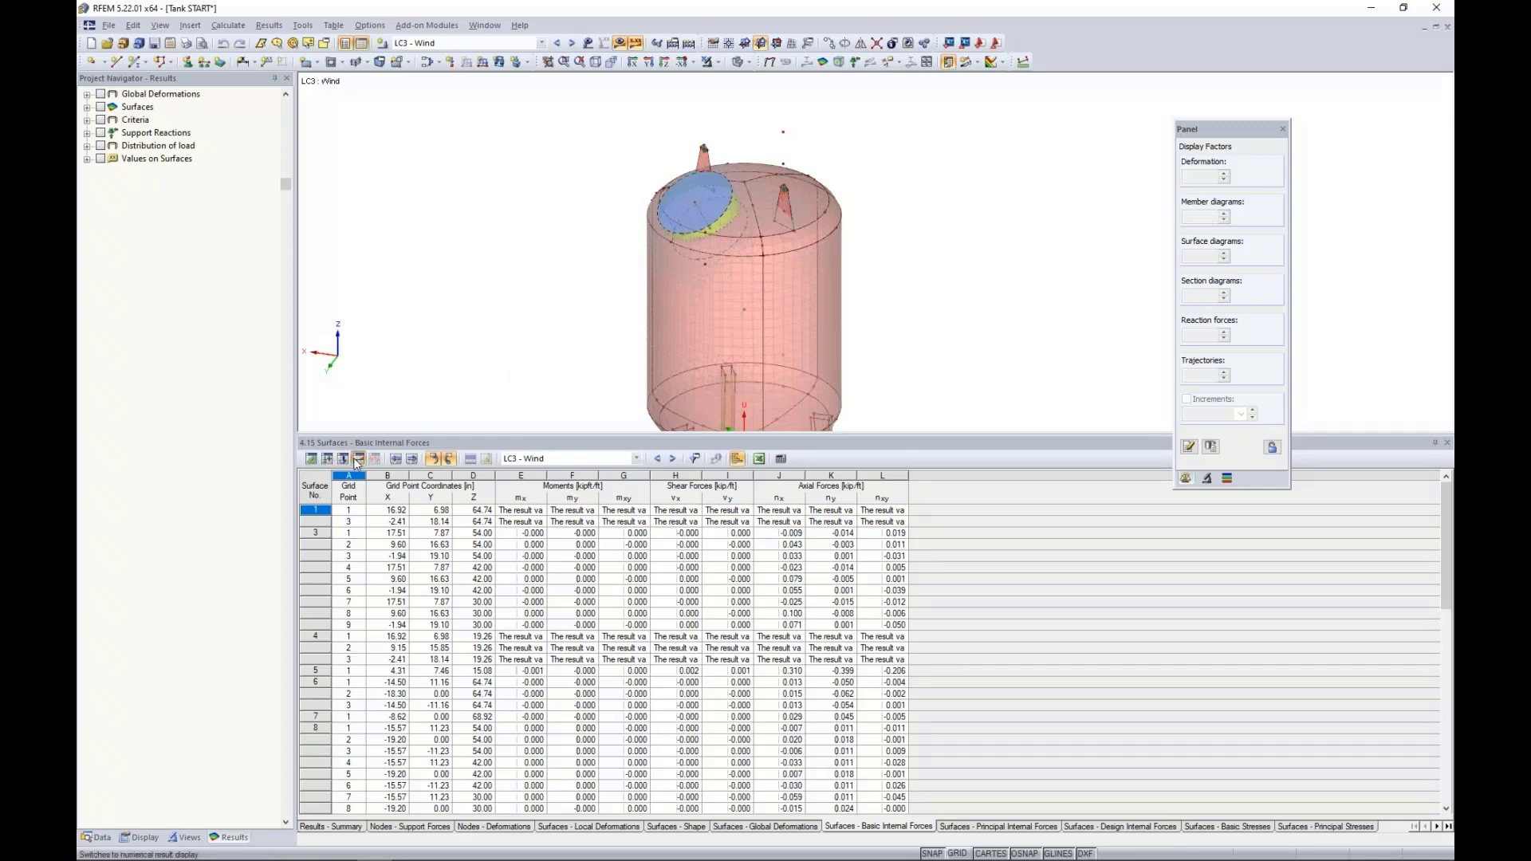
click(333, 828)
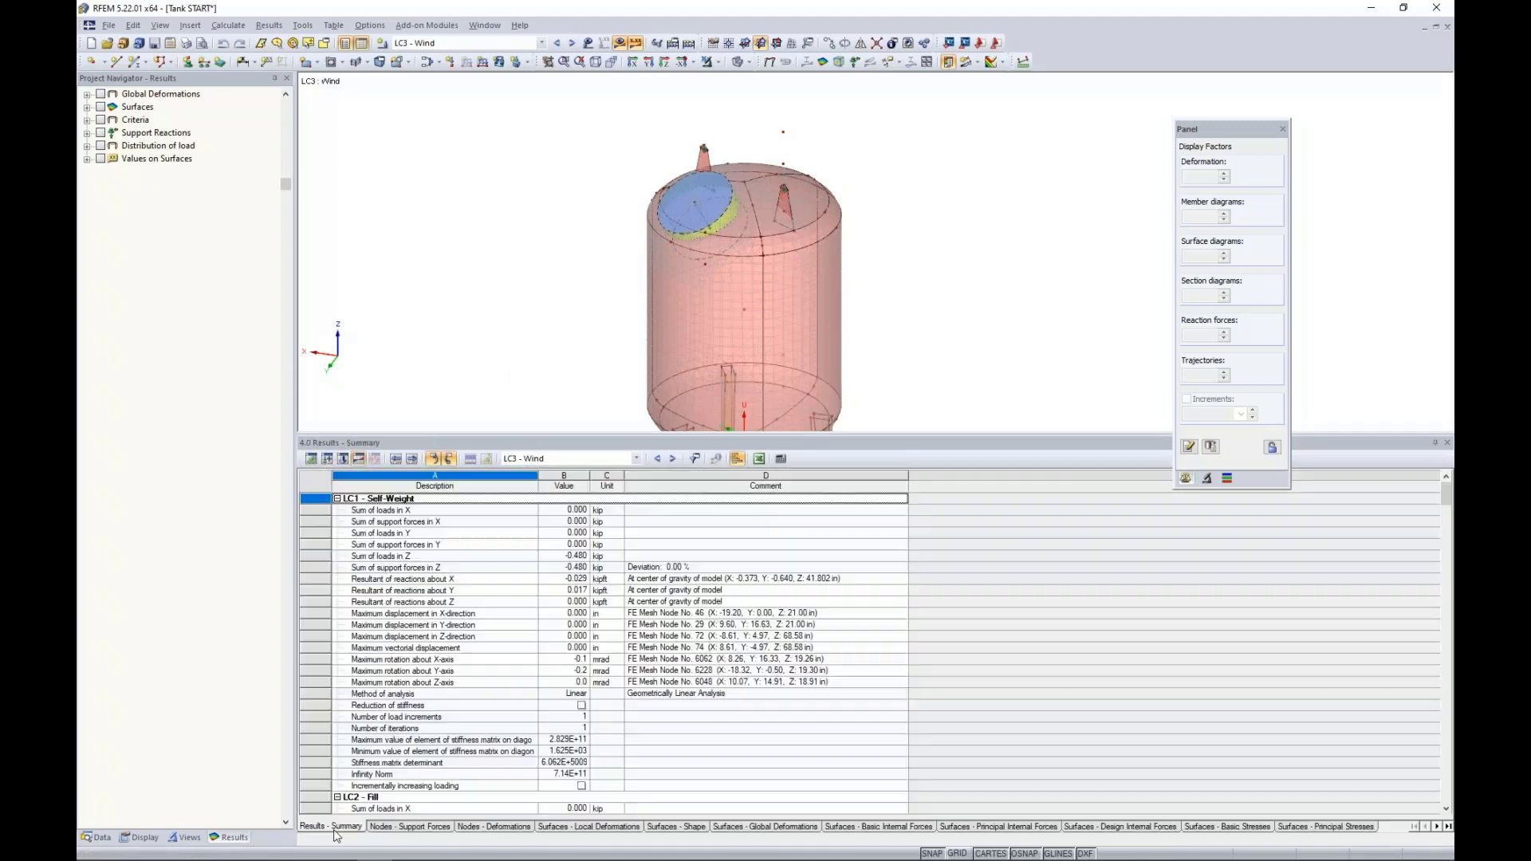
scroll(606, 602, down, 2)
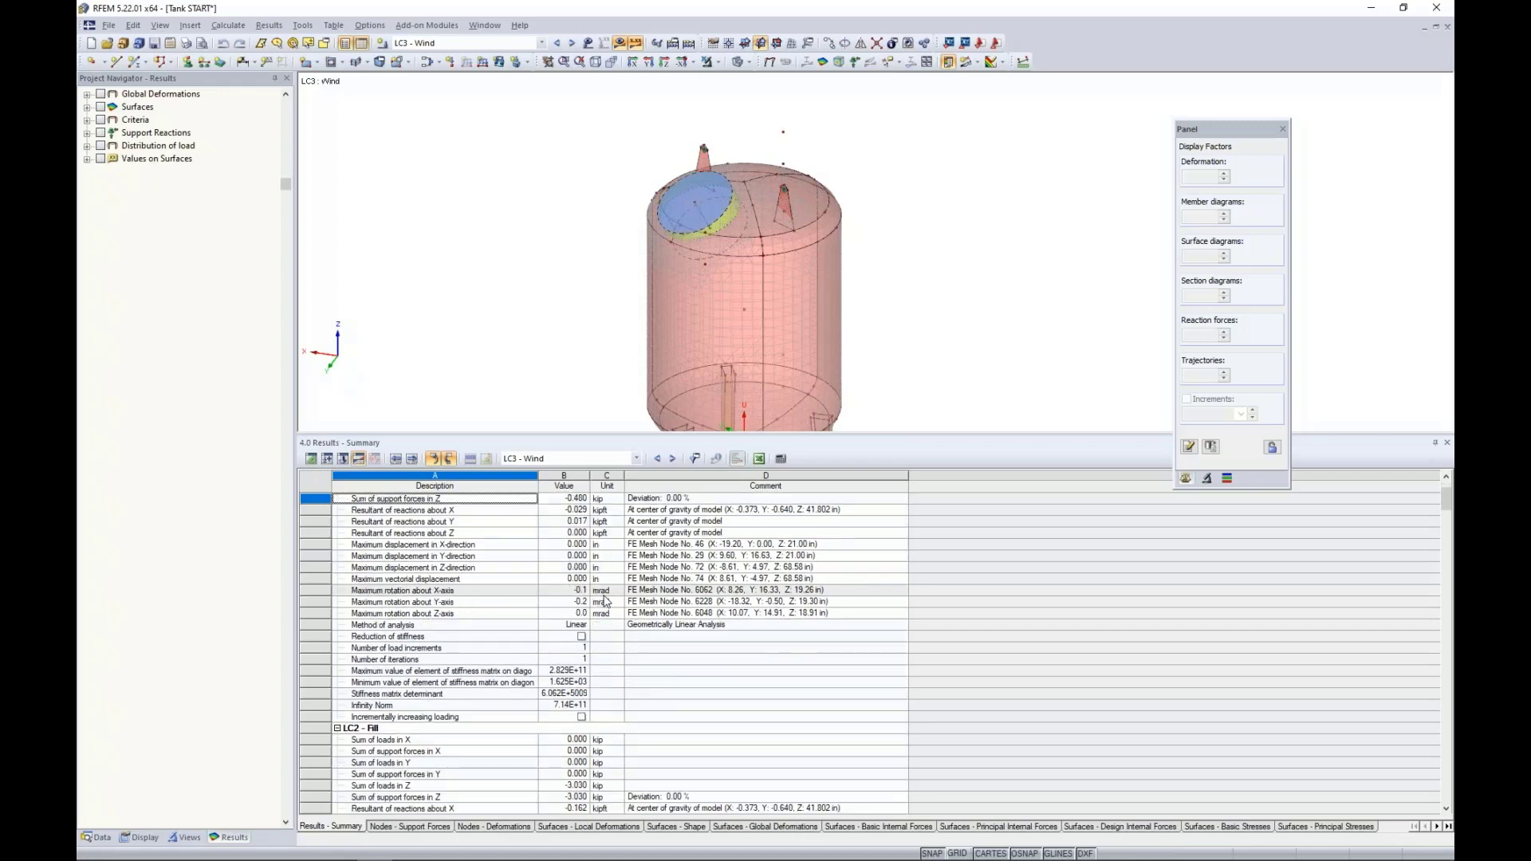
scroll(605, 602, down, 4)
scroll(606, 601, down, 2)
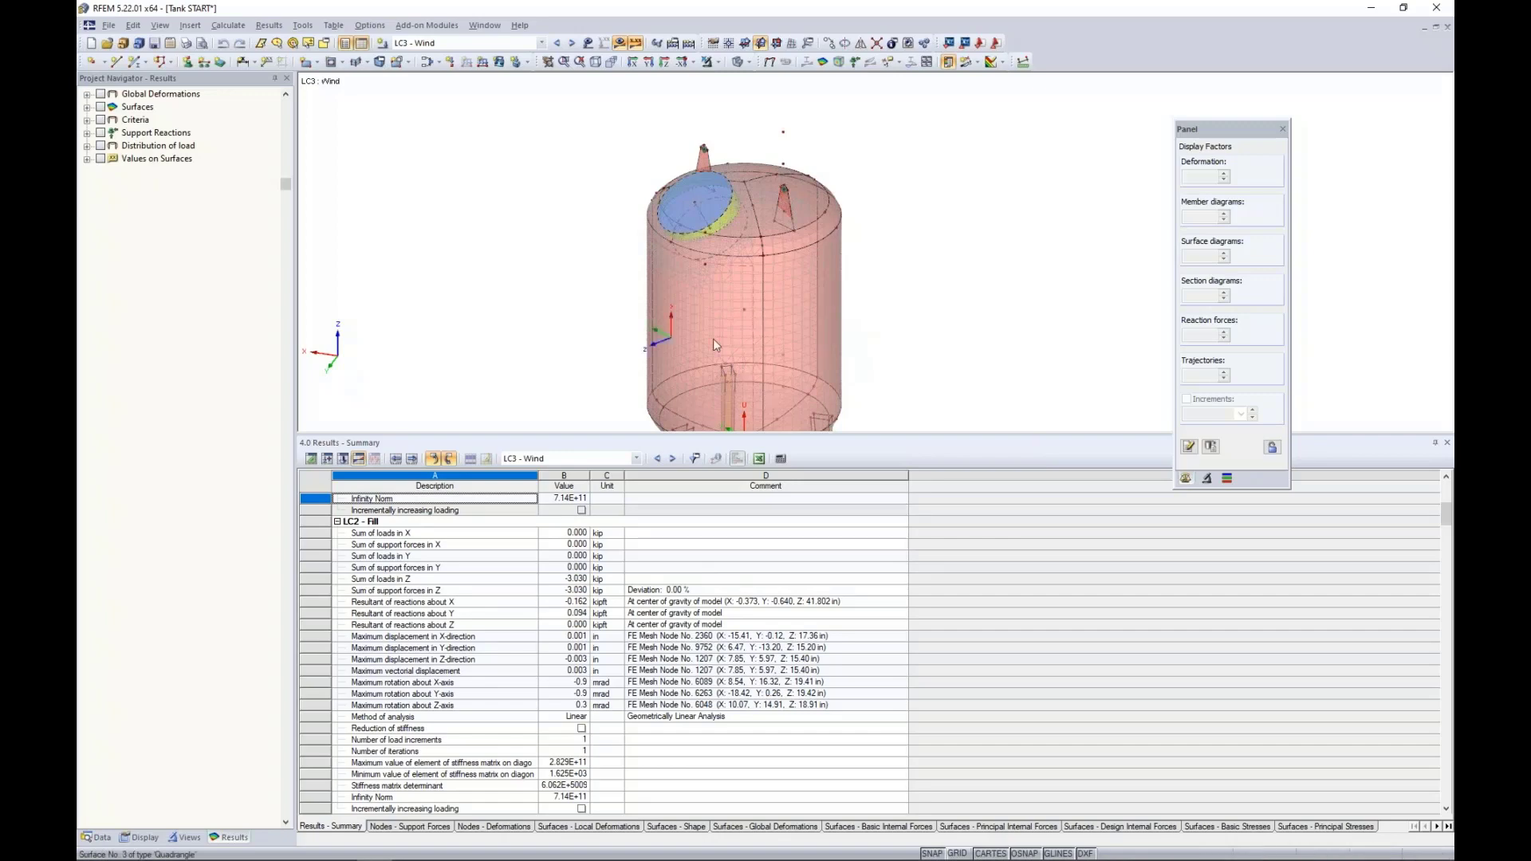
Bring the whole tank into view above a smaller results table and display the nodal Support Reactions for LC2 - Fill.
middle_drag(610, 349, 574, 253)
scroll(581, 266, down, 2)
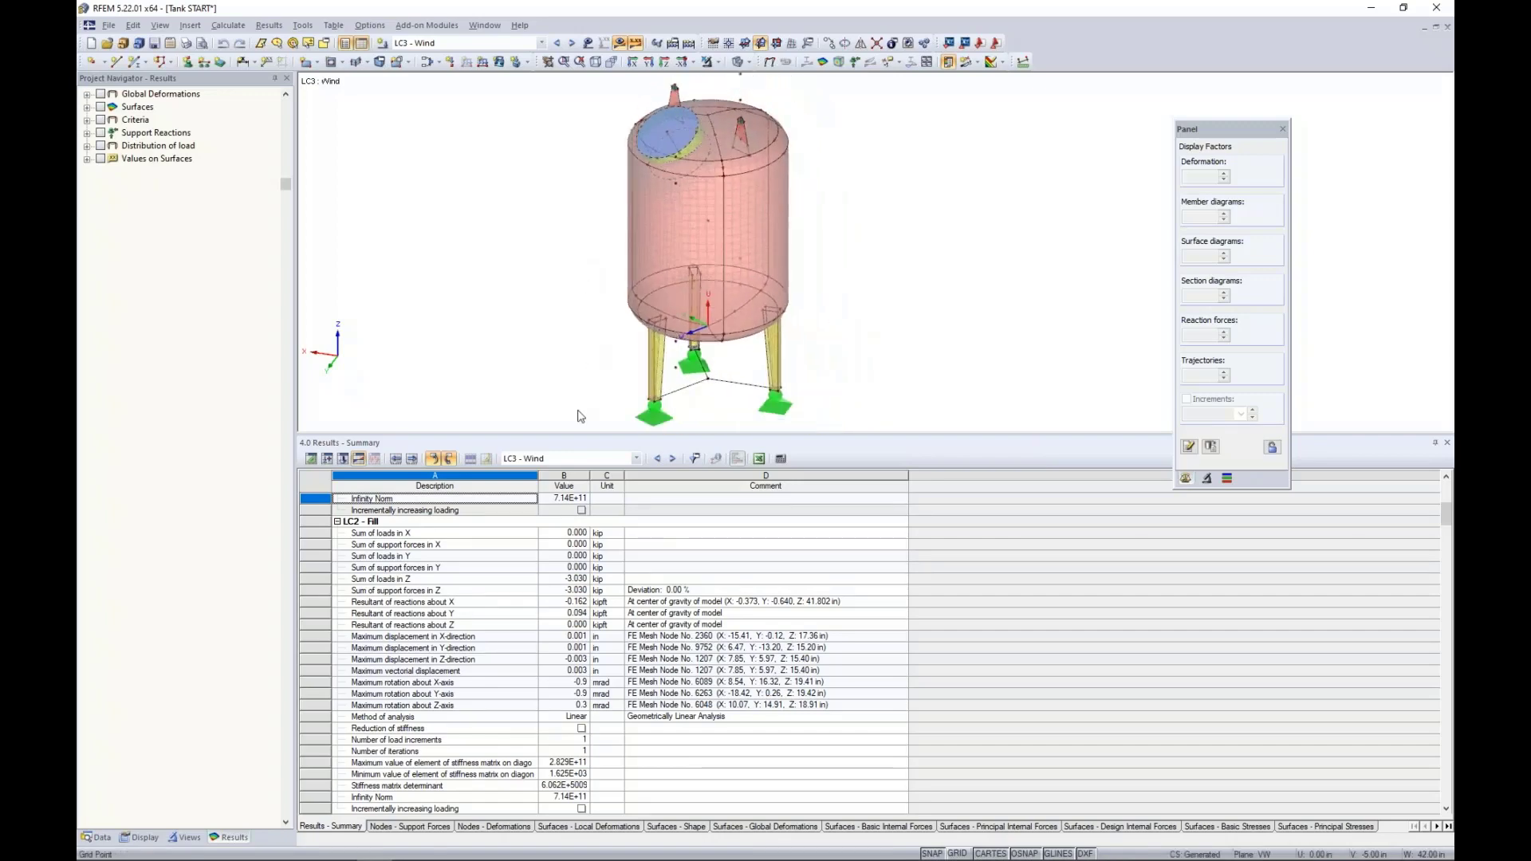
drag(569, 436, 581, 523)
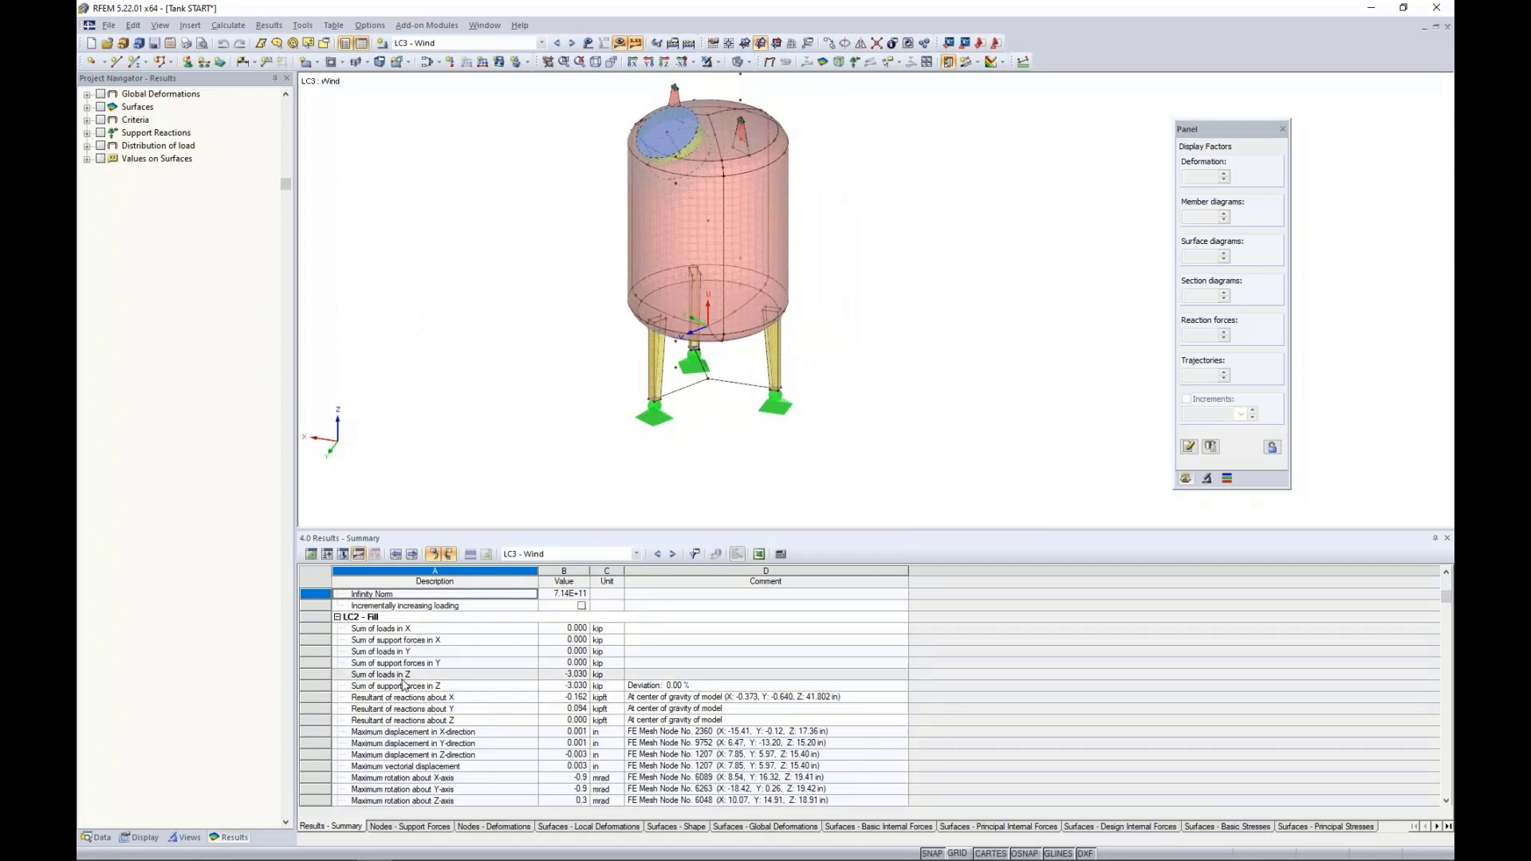
click(88, 134)
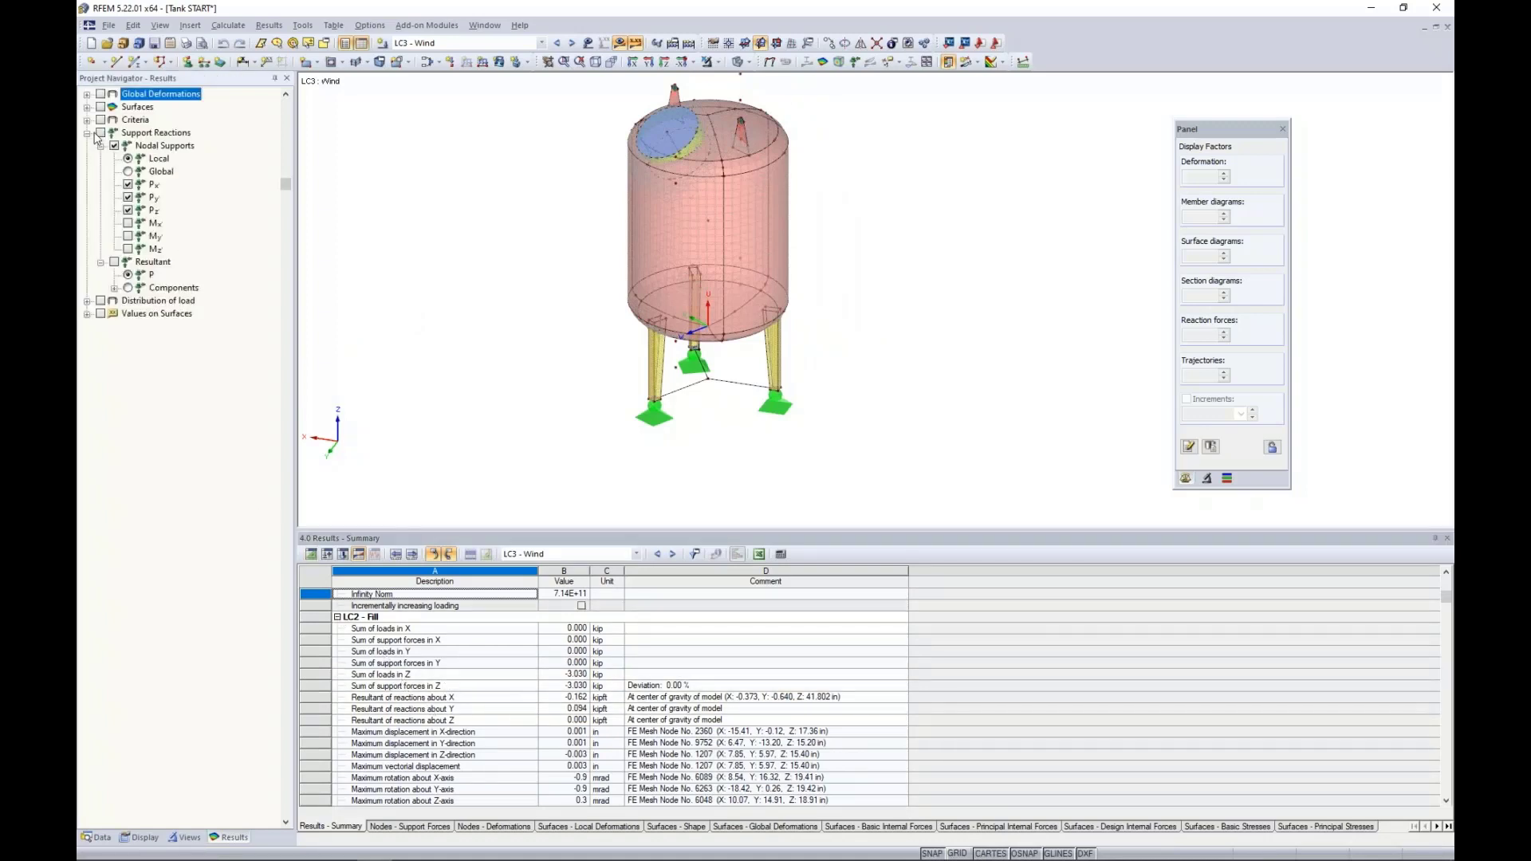
click(100, 133)
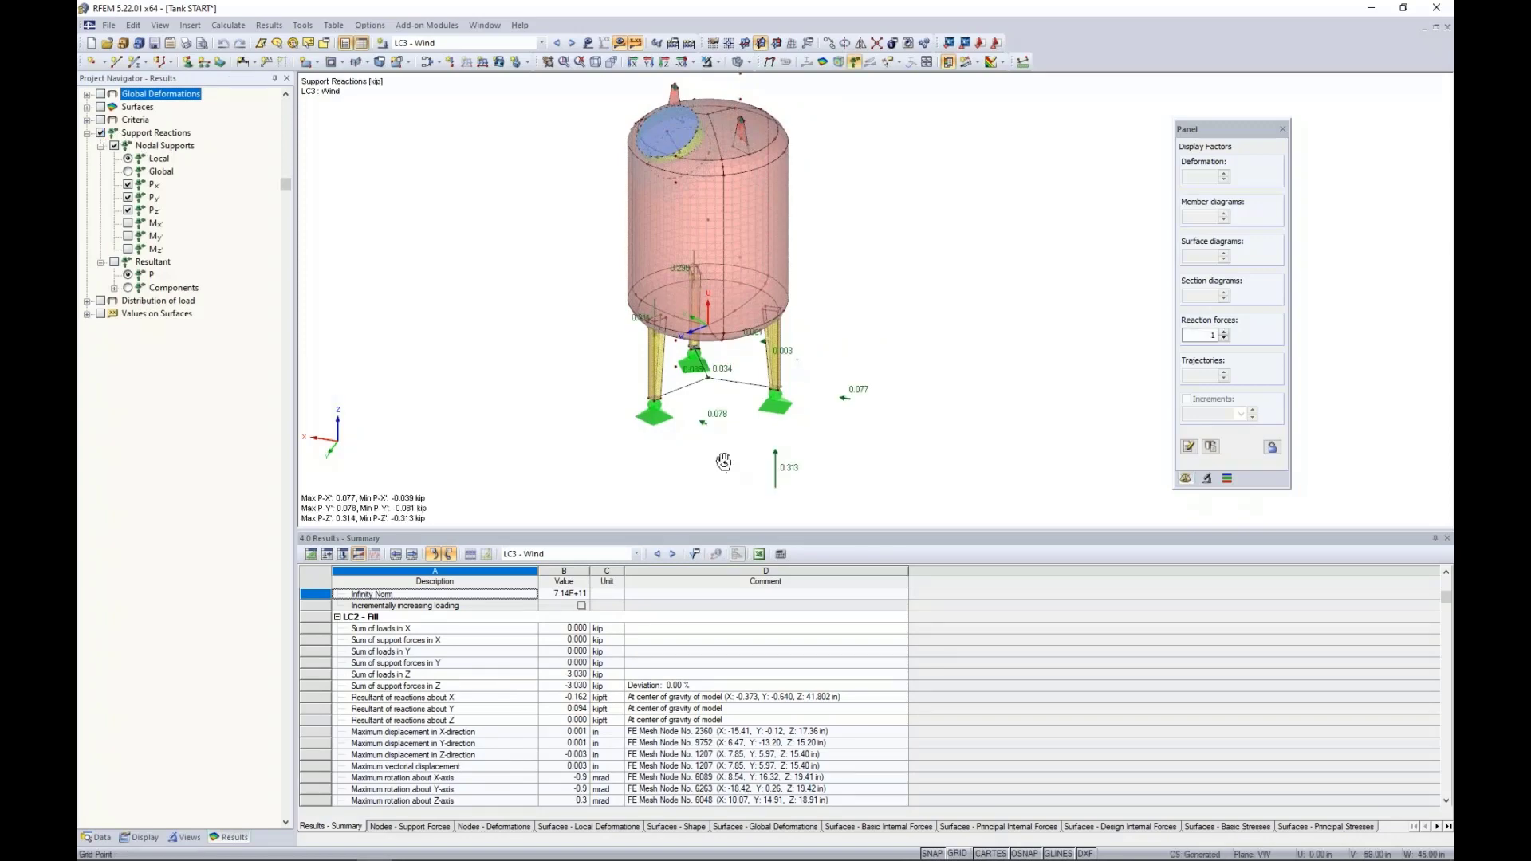
ctrl+middle_drag(718, 474, 599, 363)
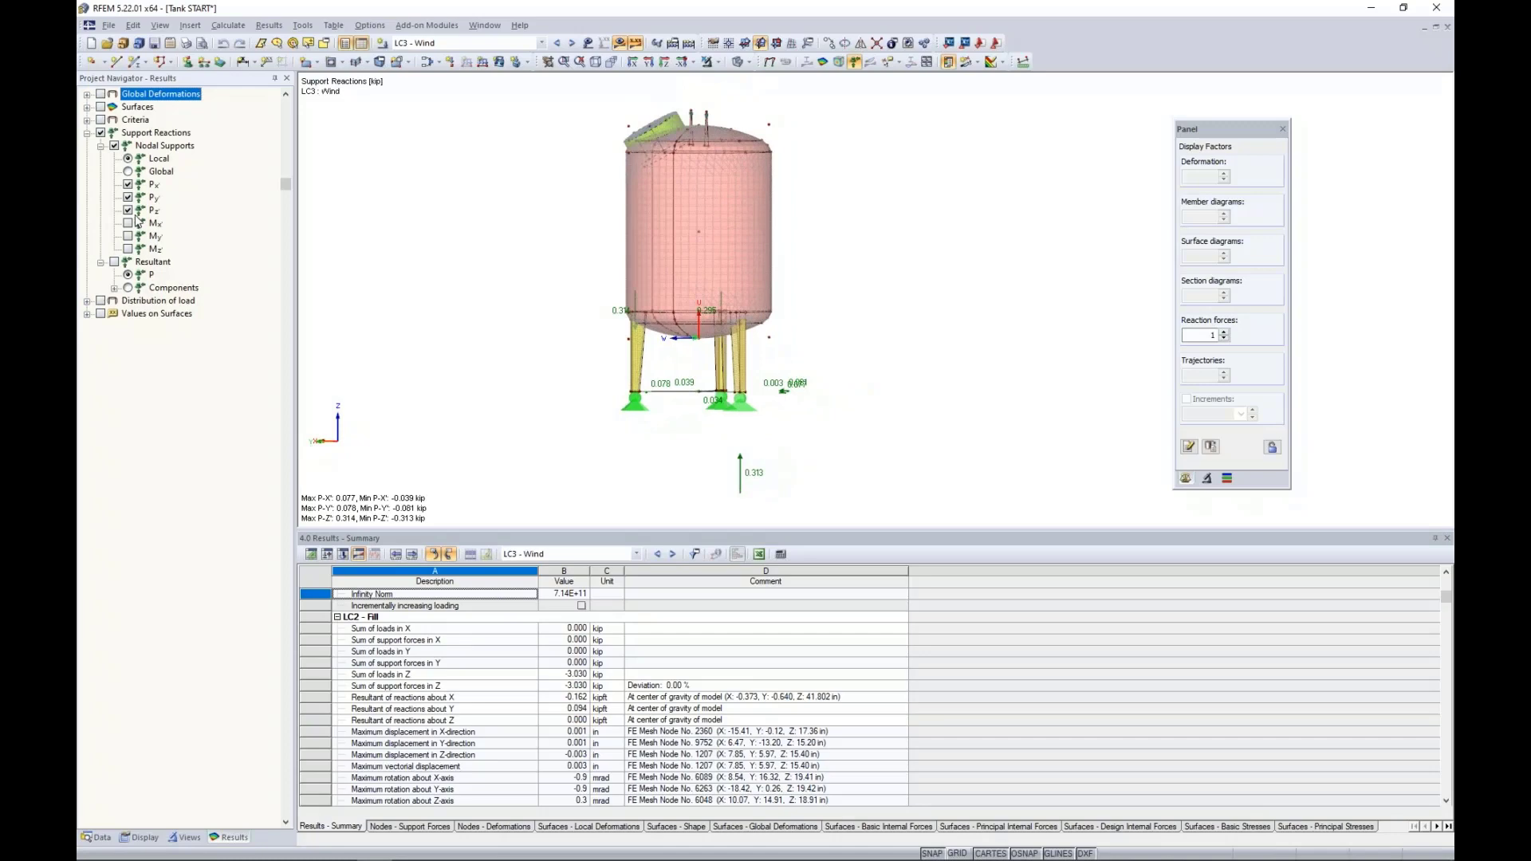
click(447, 43)
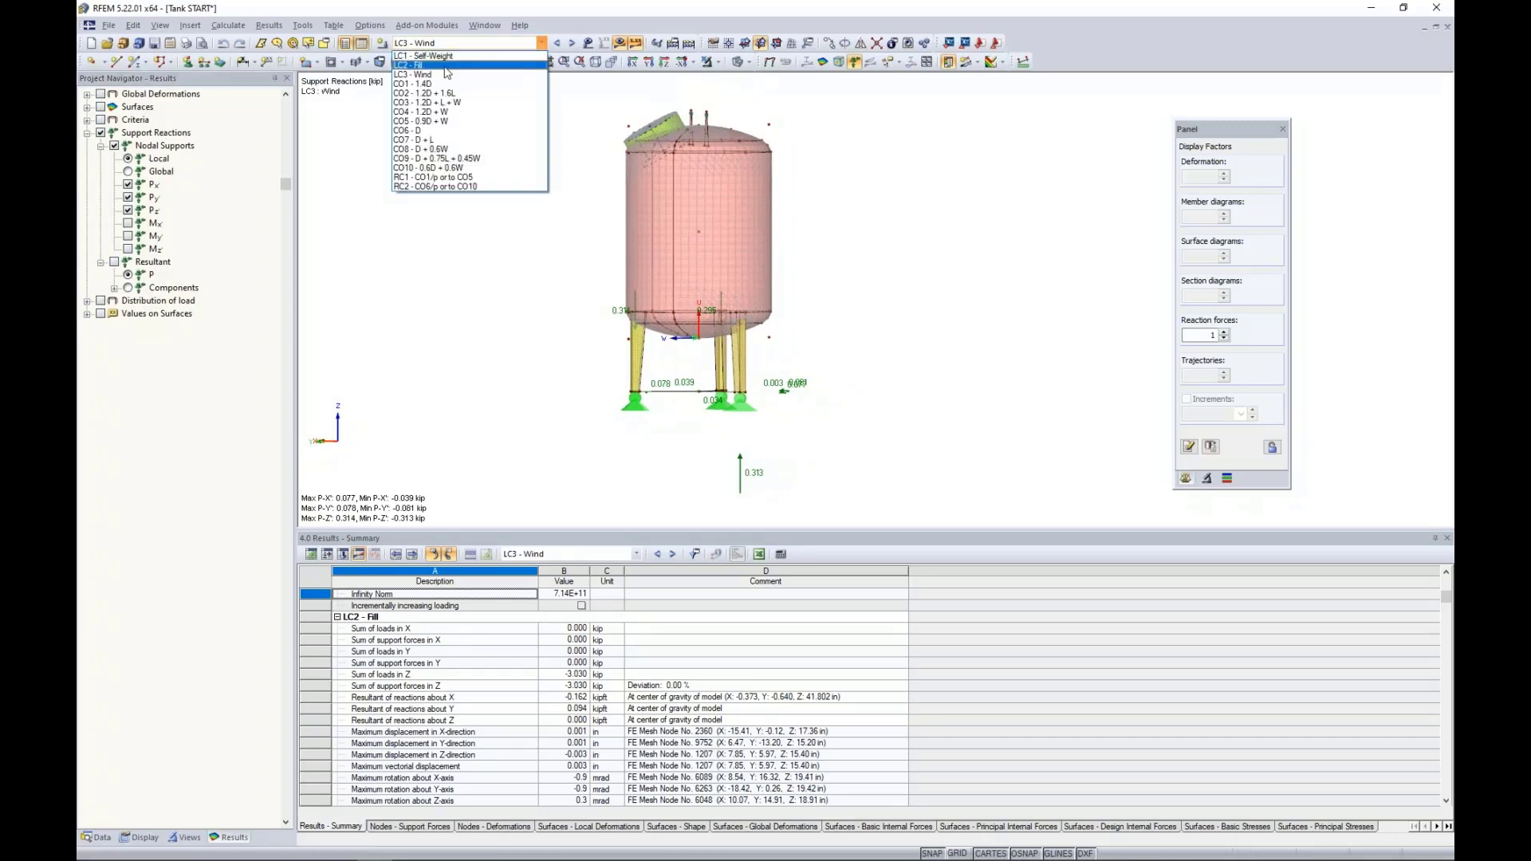
click(445, 66)
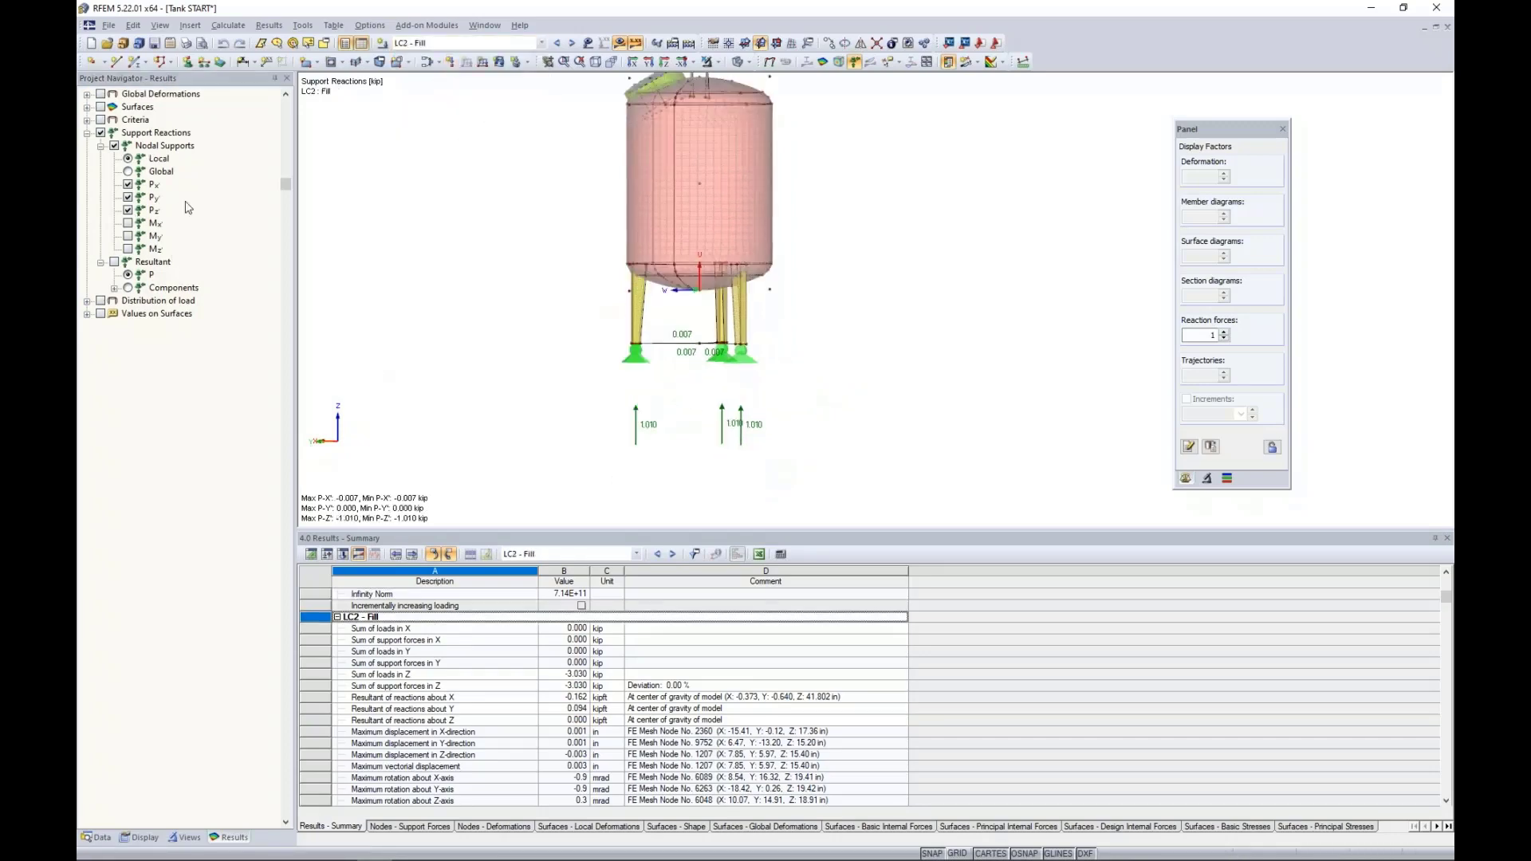
Shrink the results table, bring the whole tank into view and turn off the Support Reactions results.
ctrl+middle_drag(842, 430, 867, 431)
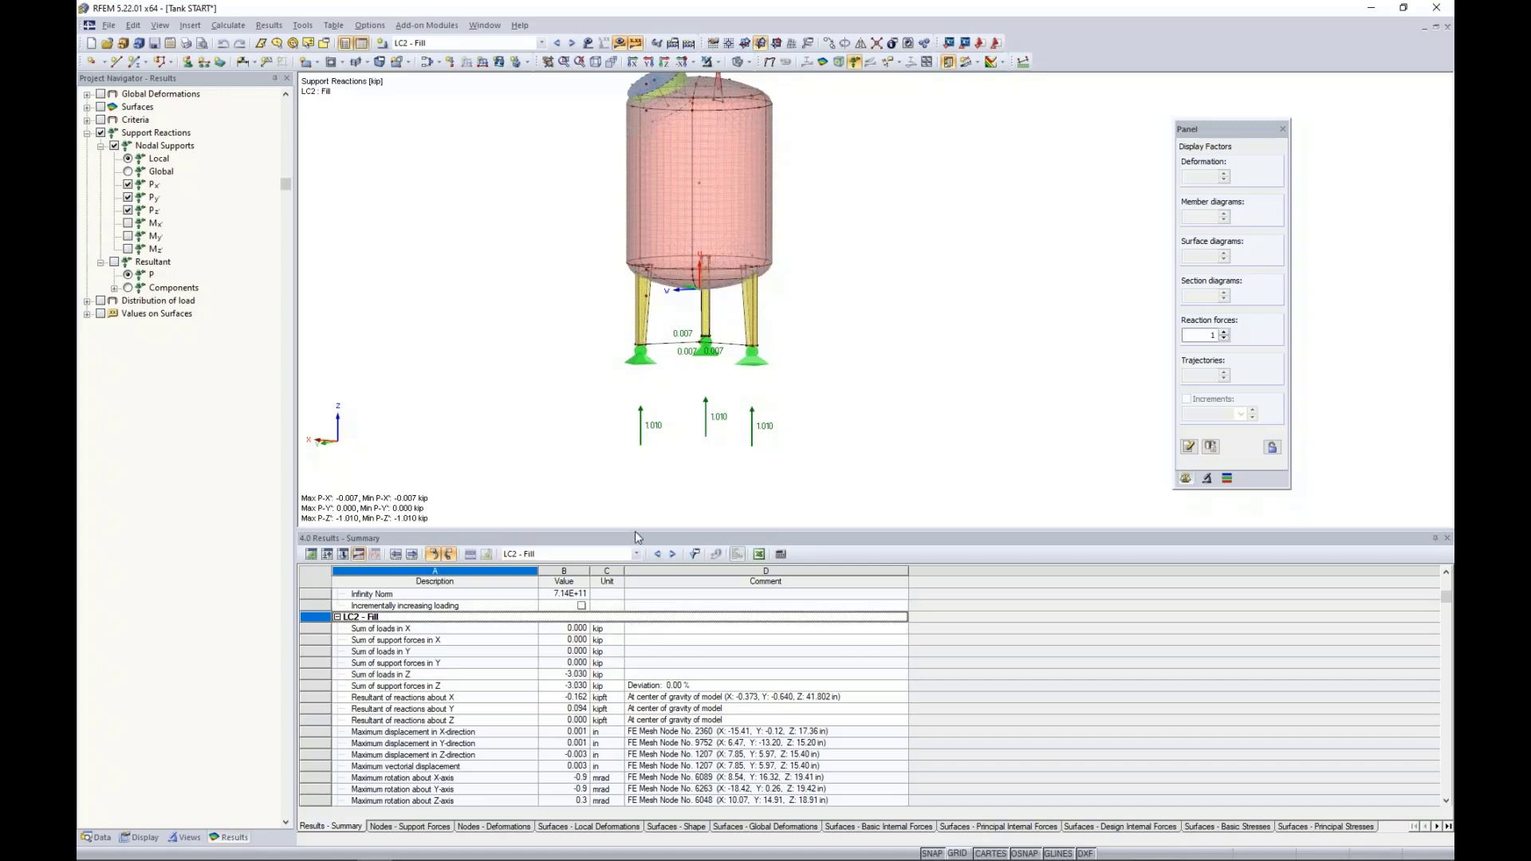
drag(636, 531, 647, 638)
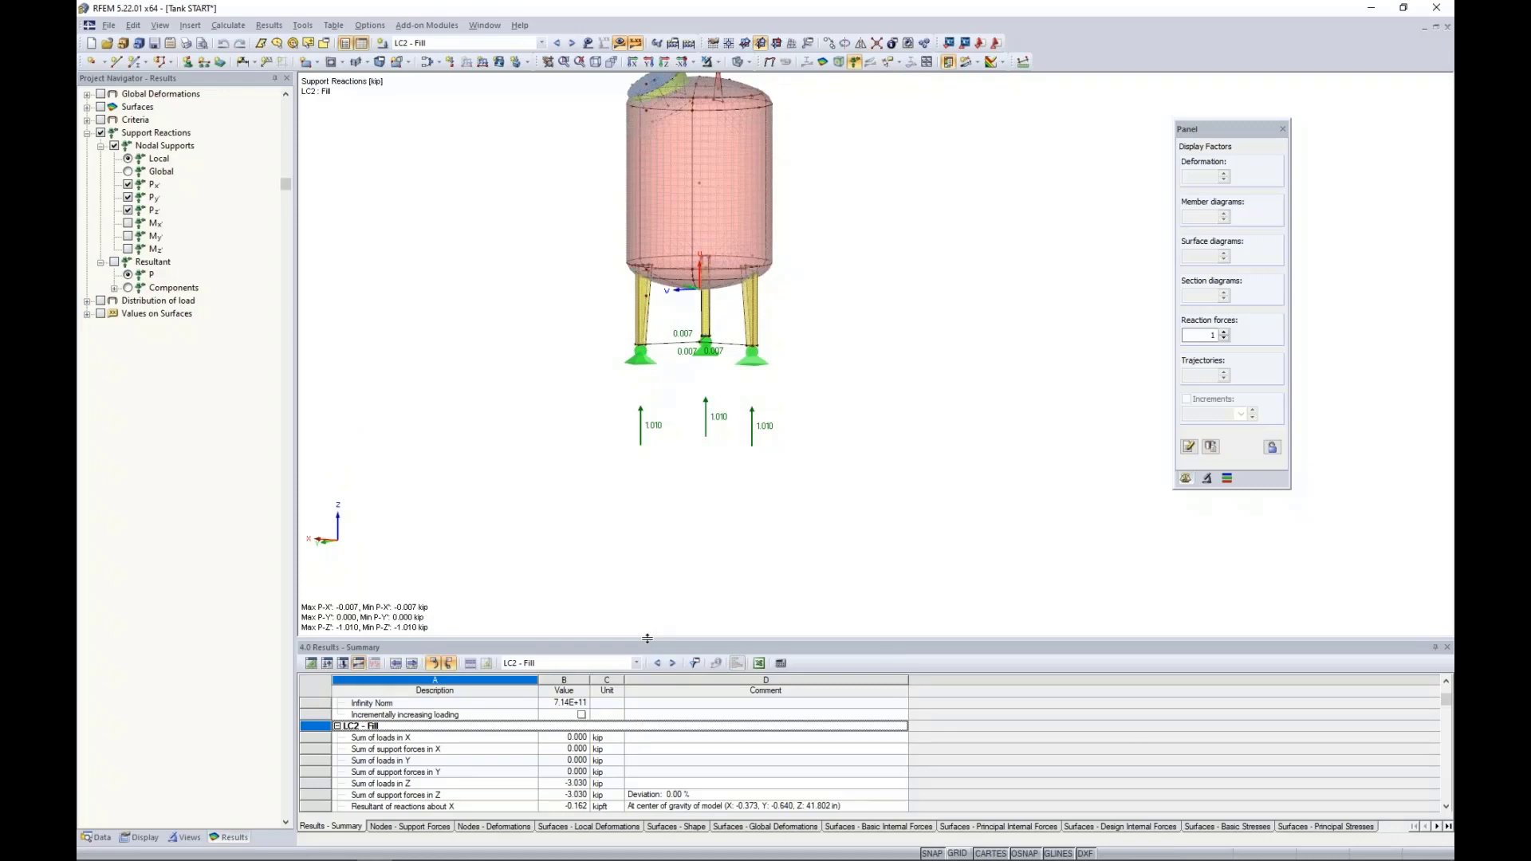
middle_drag(586, 322, 597, 397)
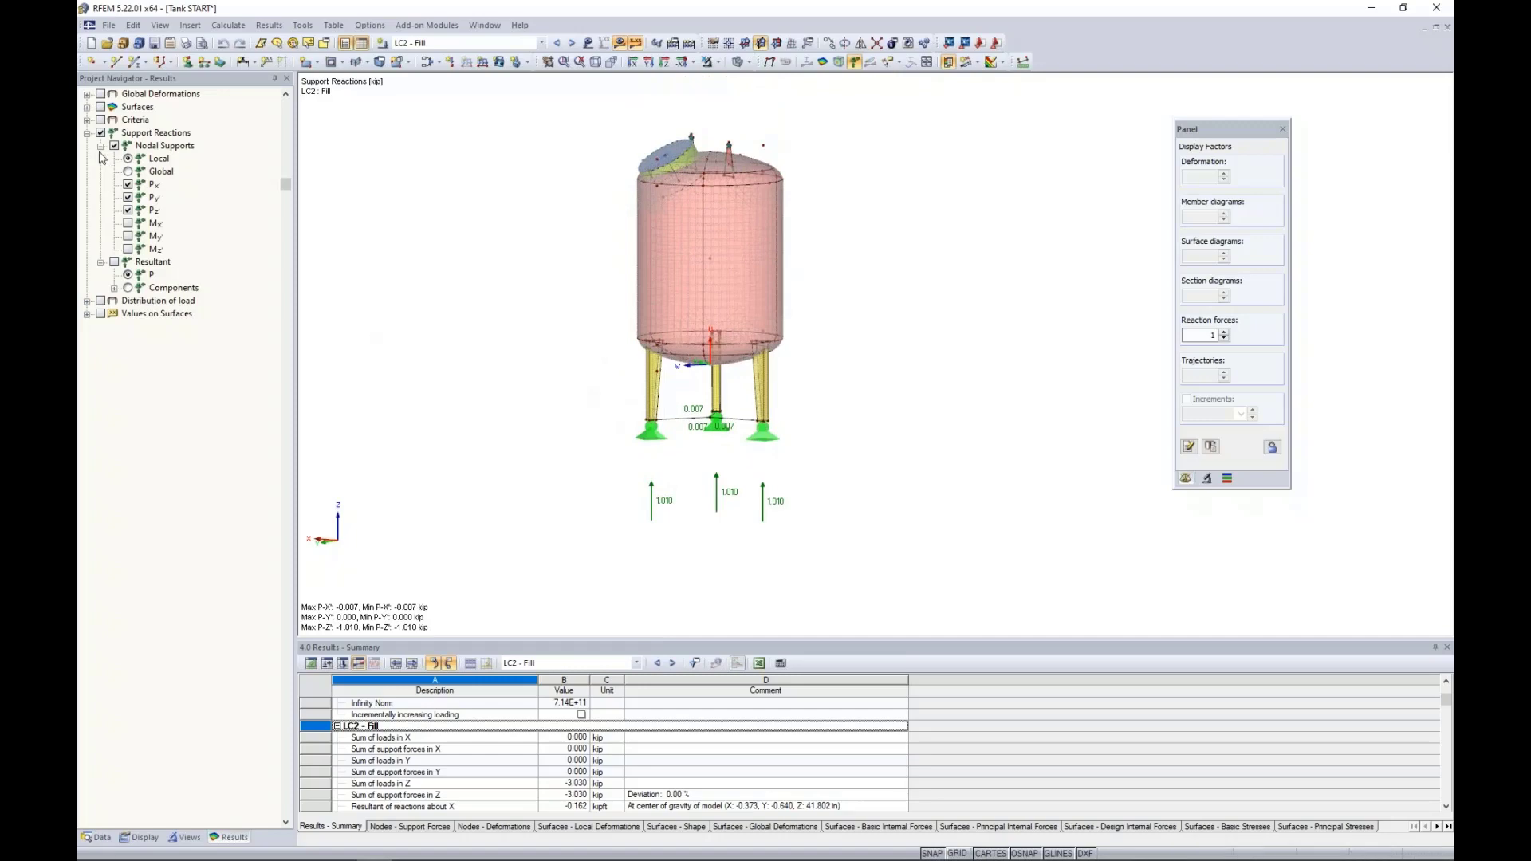
click(103, 136)
click(87, 134)
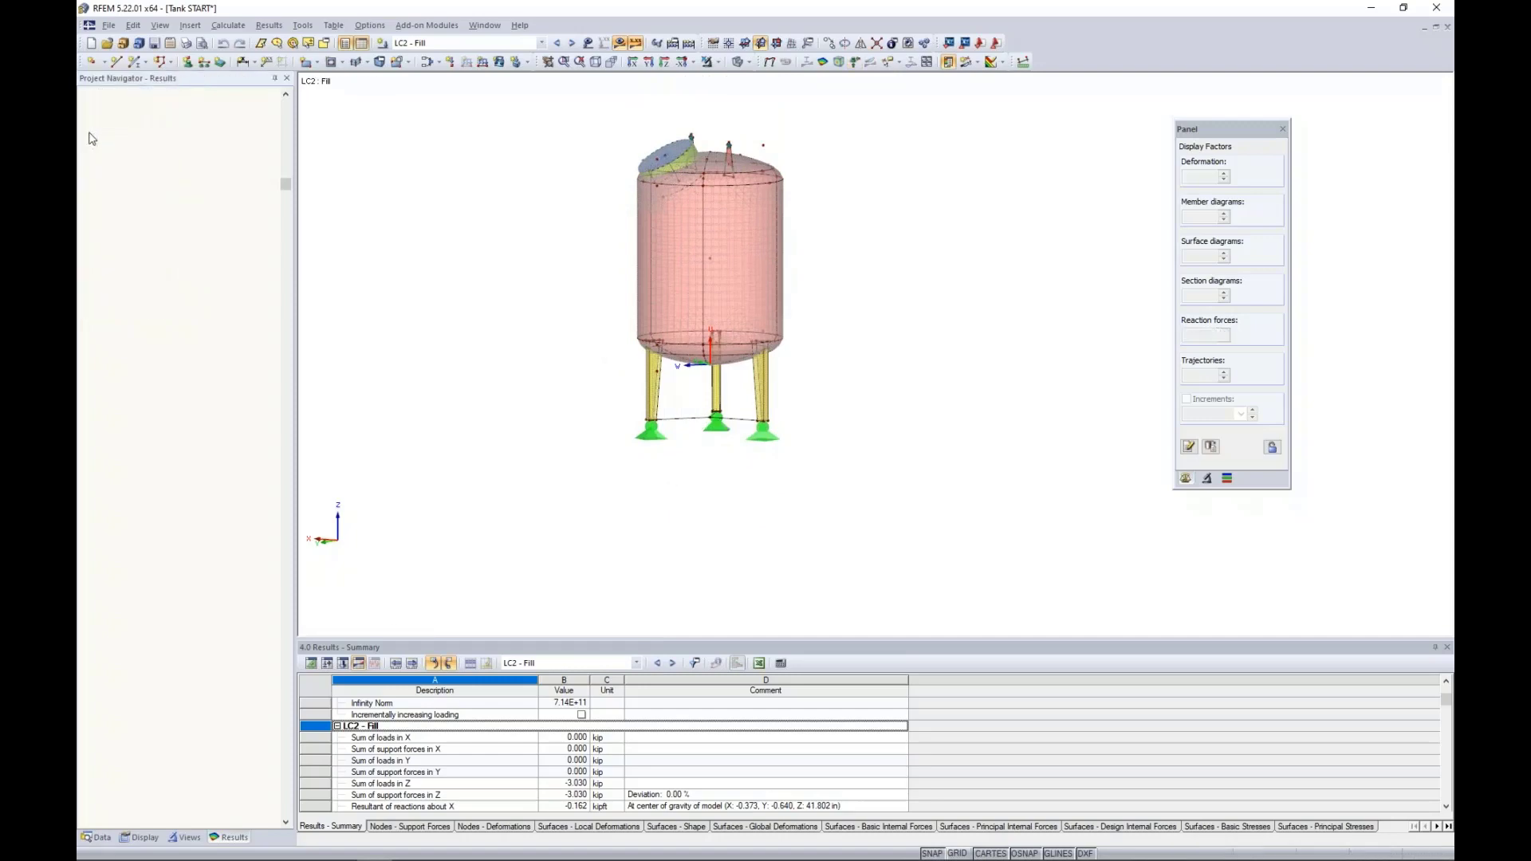
Expand the Surfaces results and switch the displayed load case to combination CO3 - 1.2D + L + W.
click(87, 107)
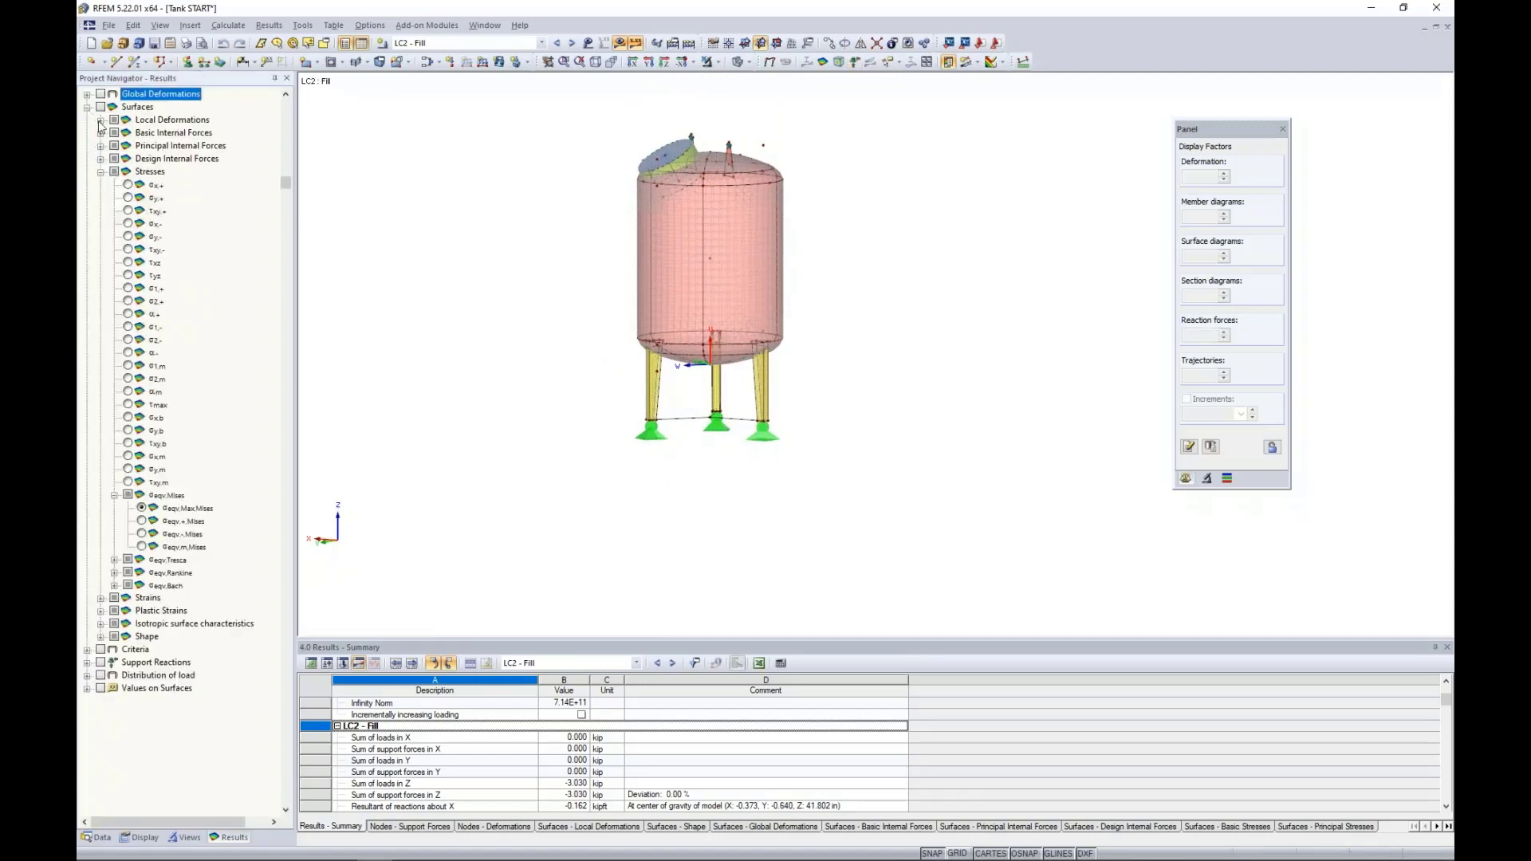
click(478, 42)
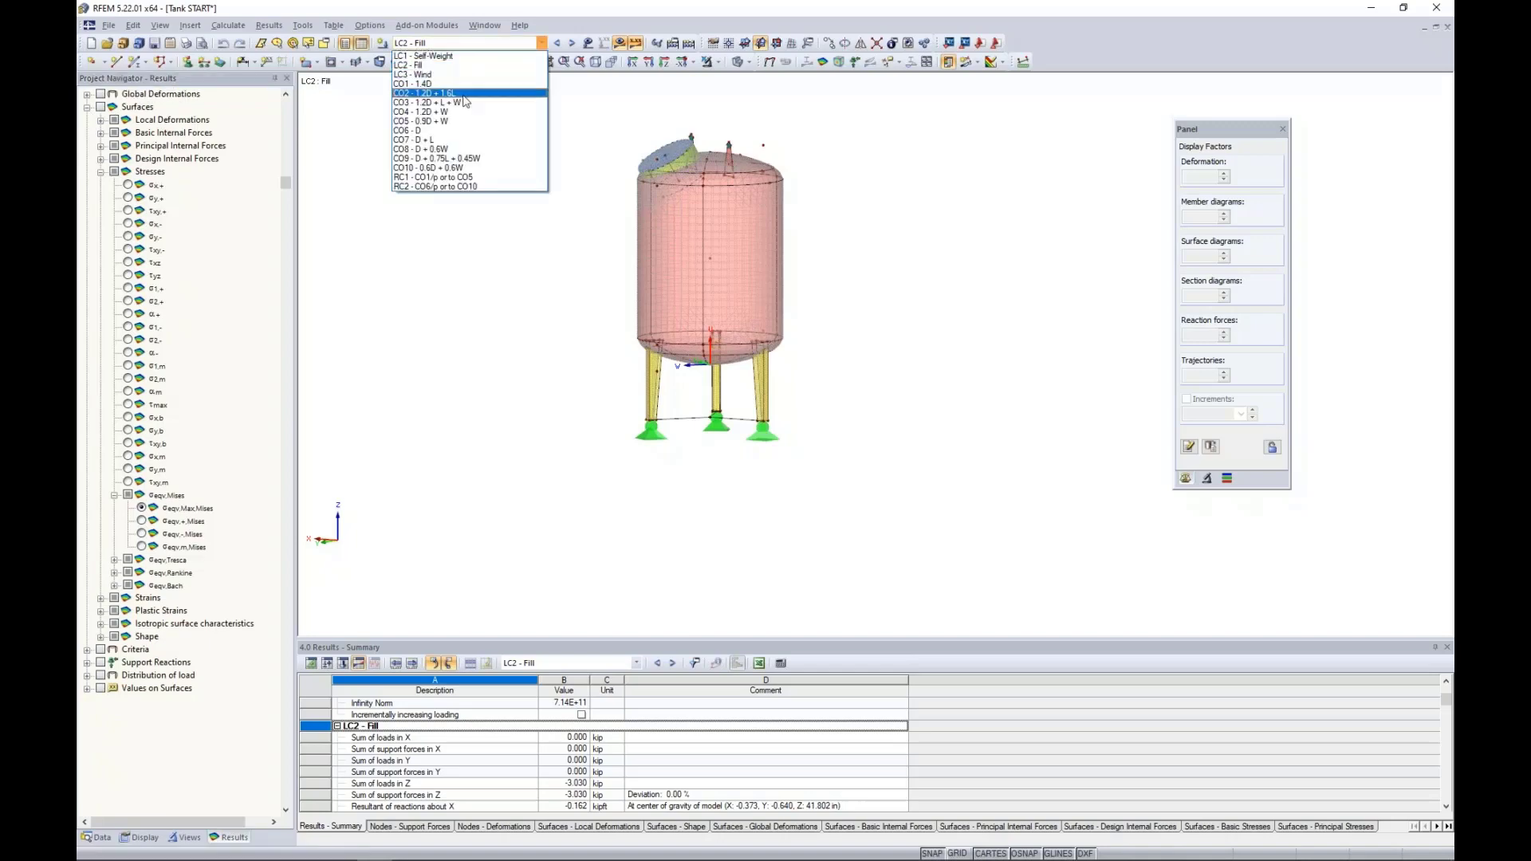
click(469, 102)
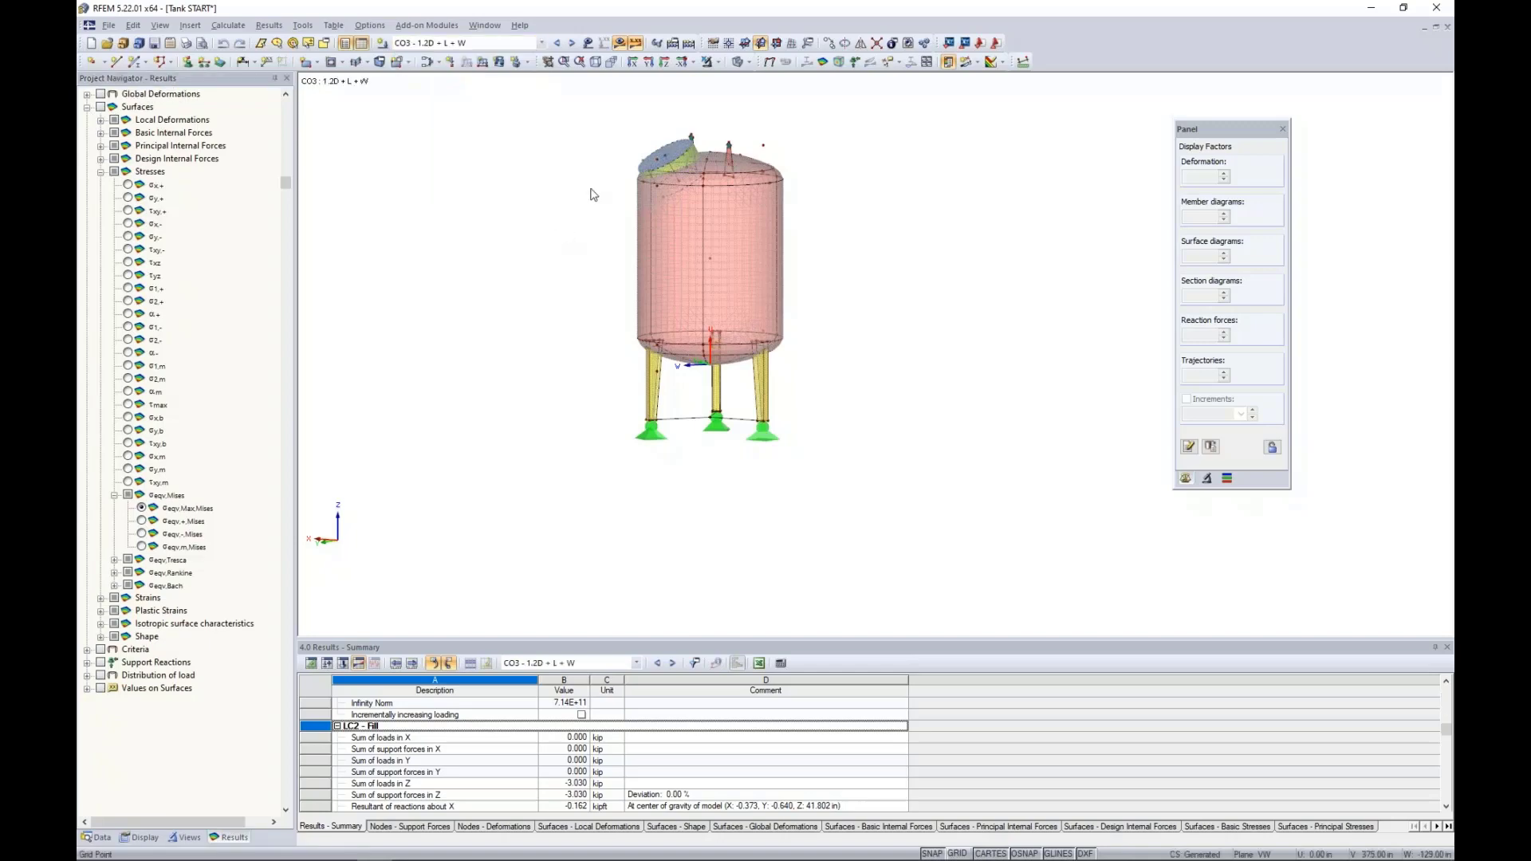
scroll(578, 301, up, 1)
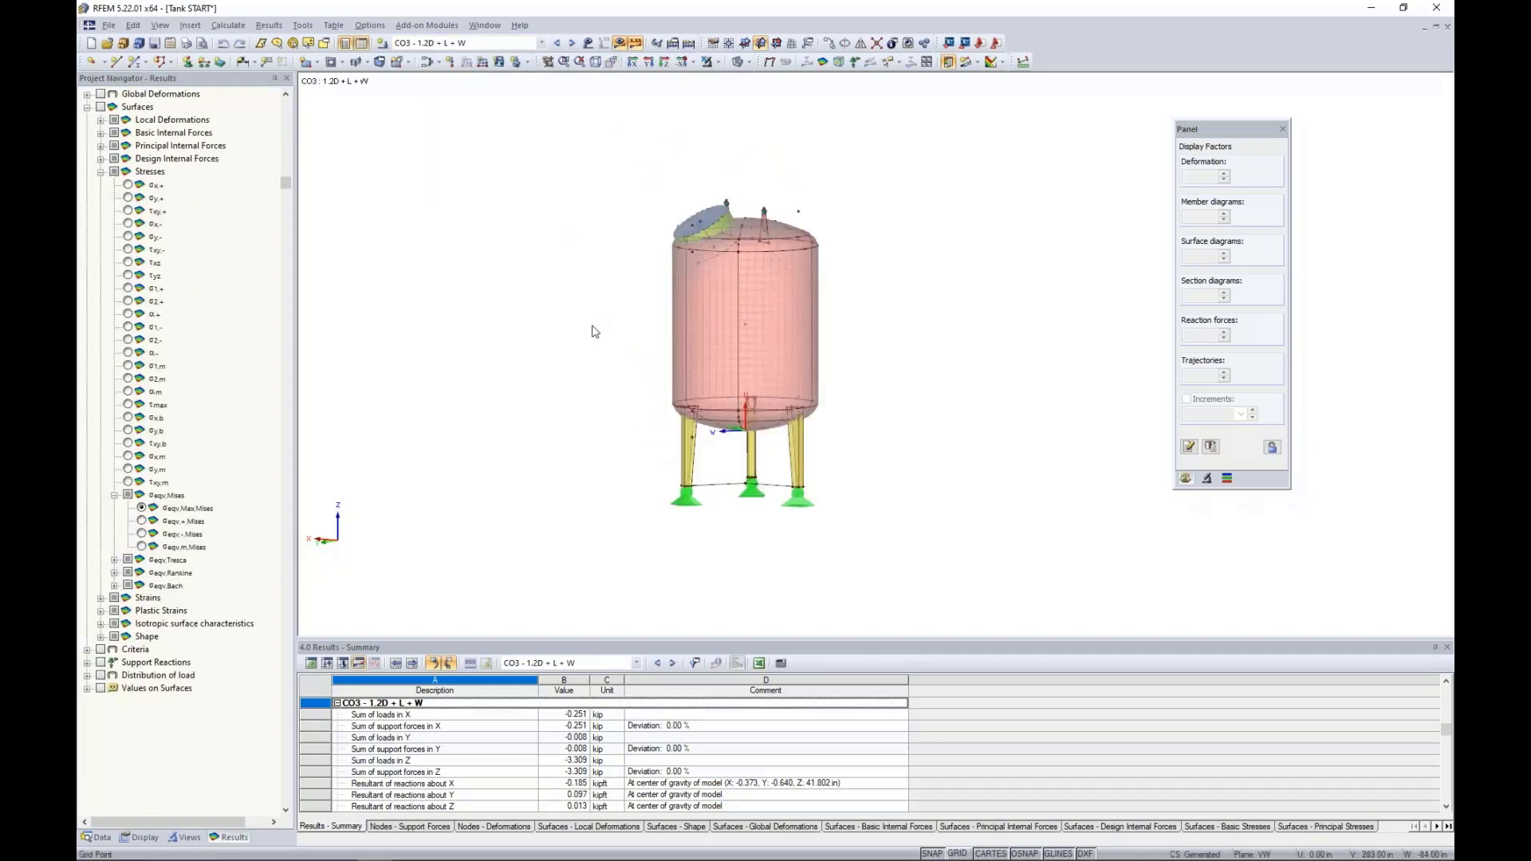
scroll(593, 331, up, 1)
Collapse the Stresses and Local Deformations results and display the basic internal force m-x on the tank surfaces.
click(100, 171)
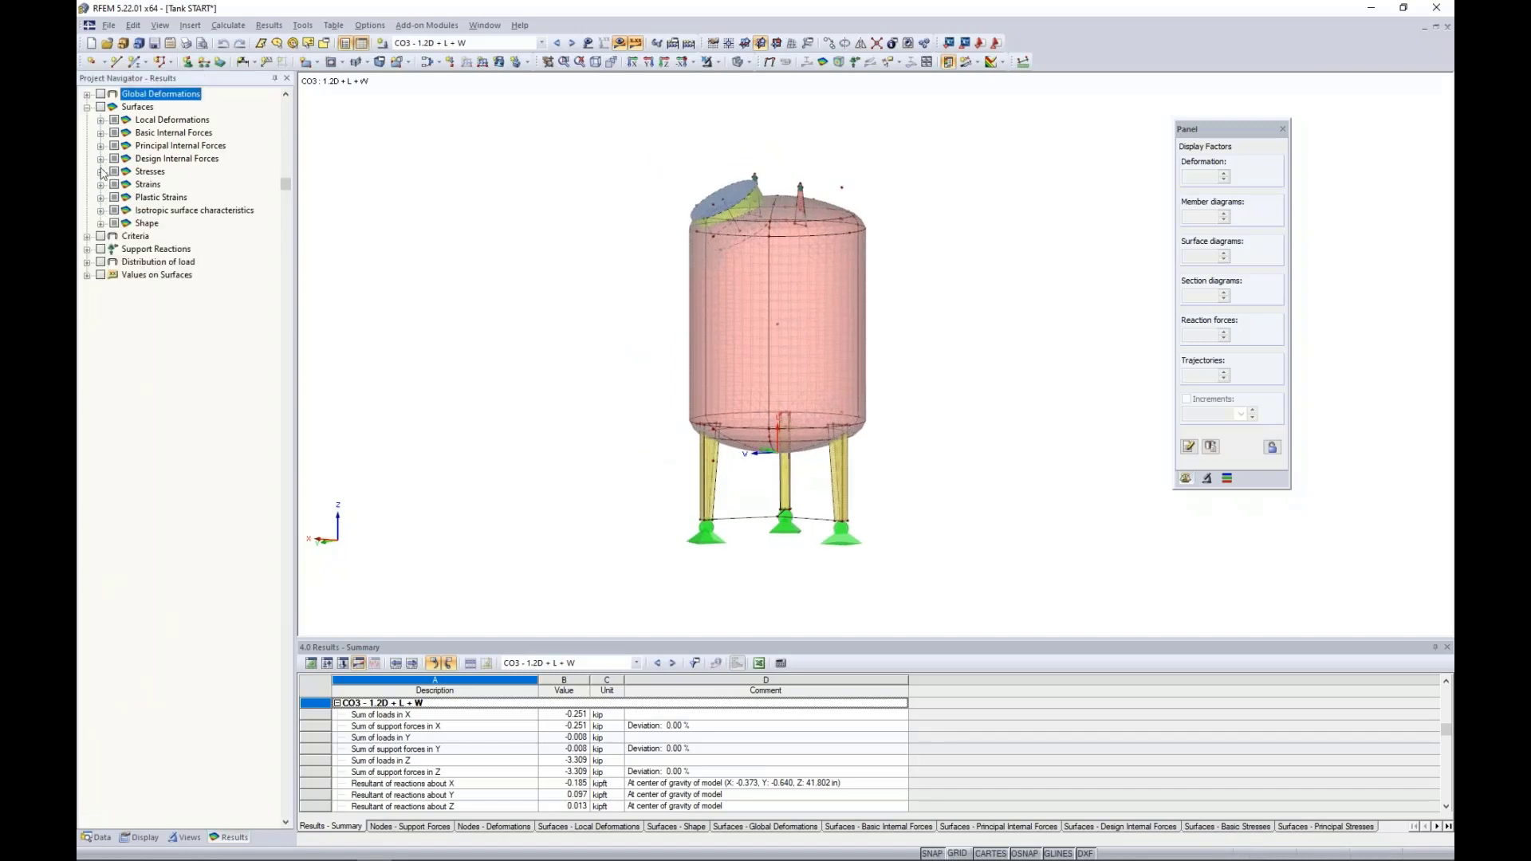
click(101, 121)
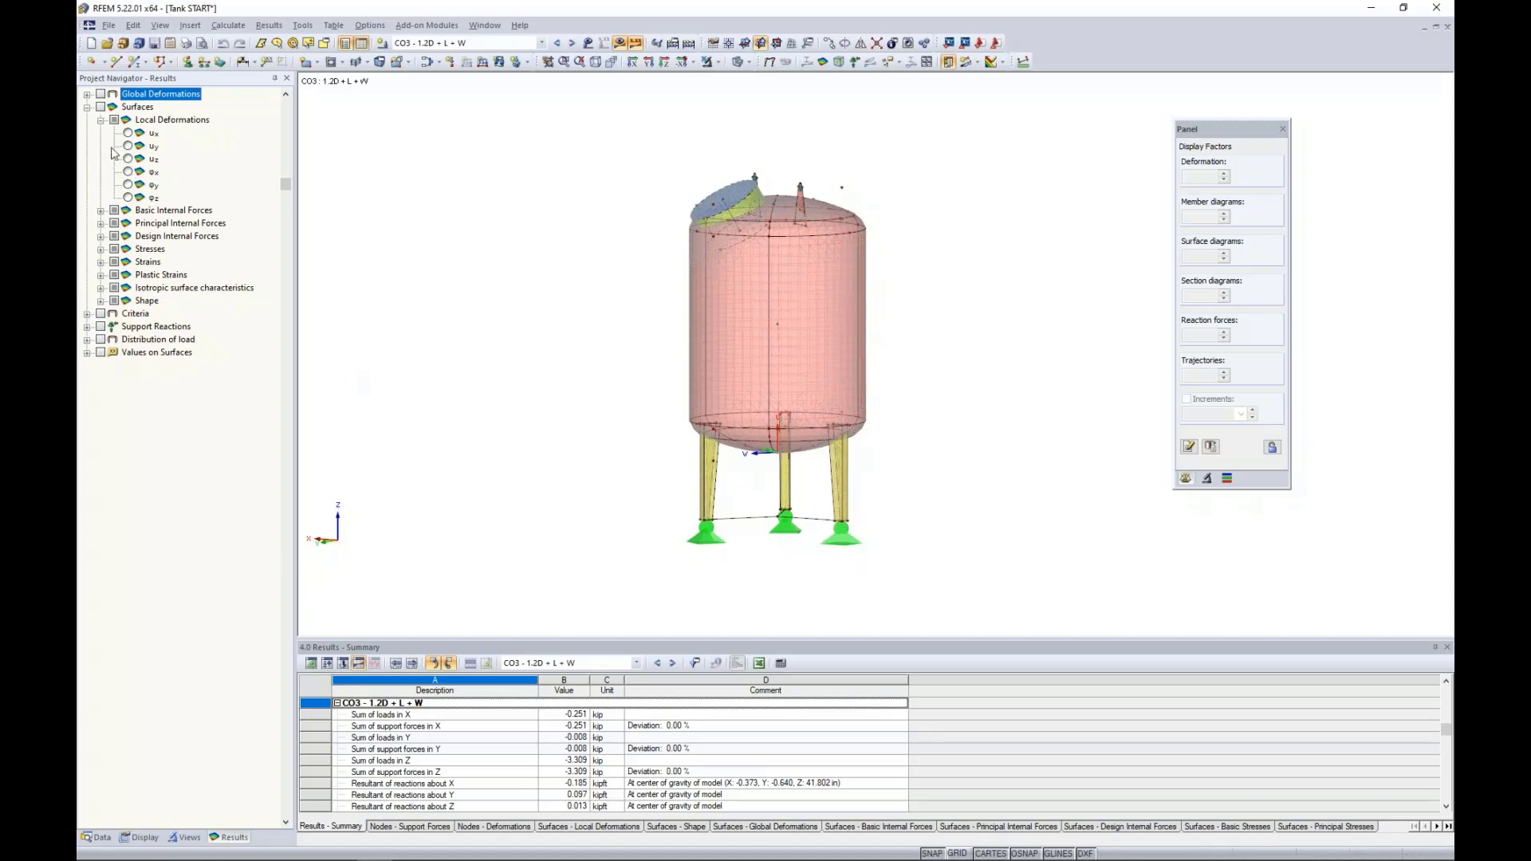
click(100, 120)
click(101, 132)
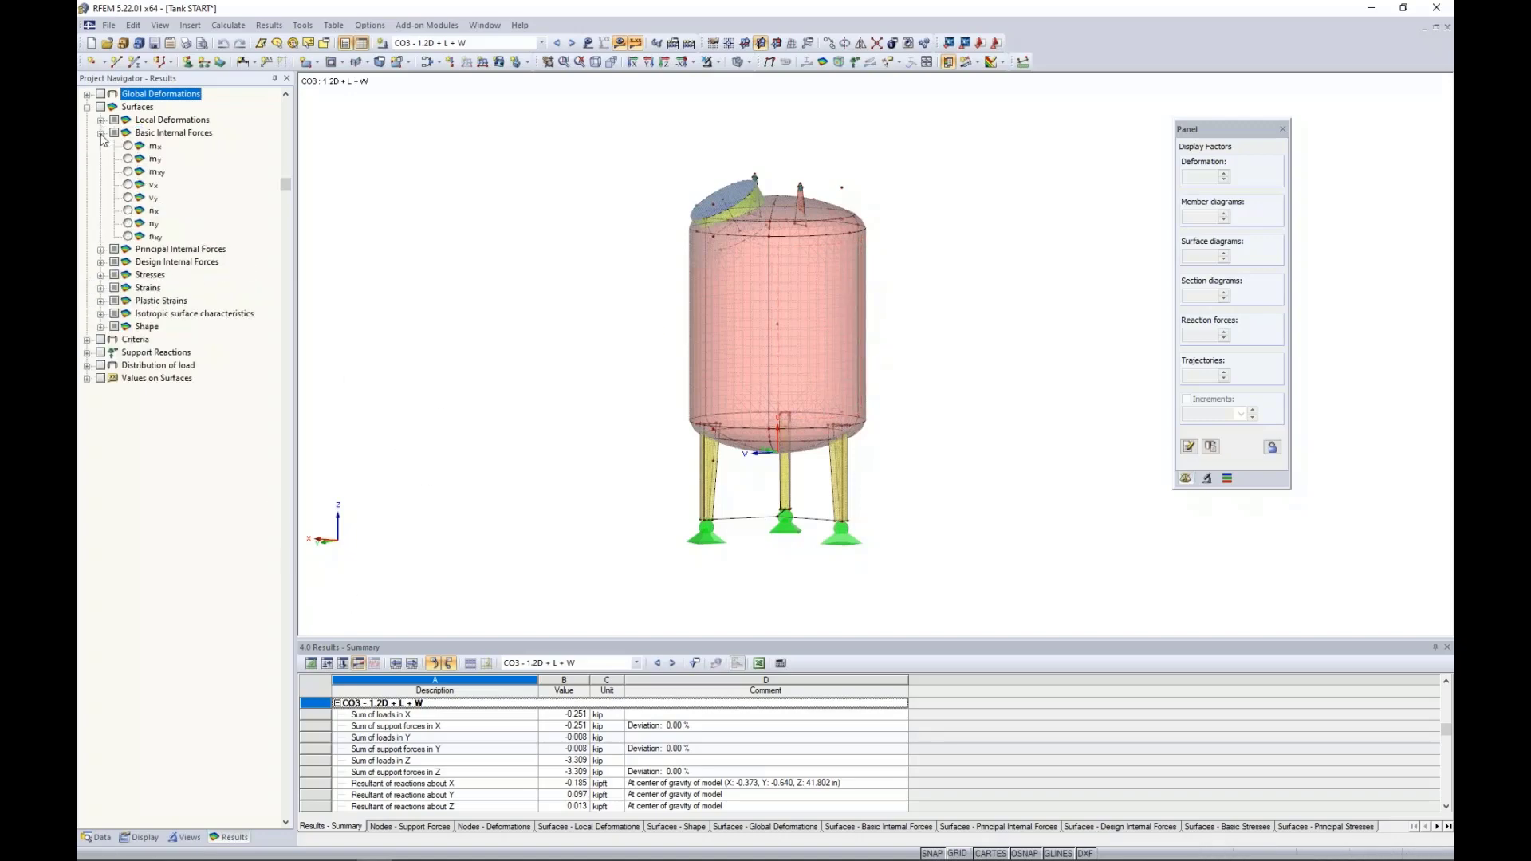
click(128, 146)
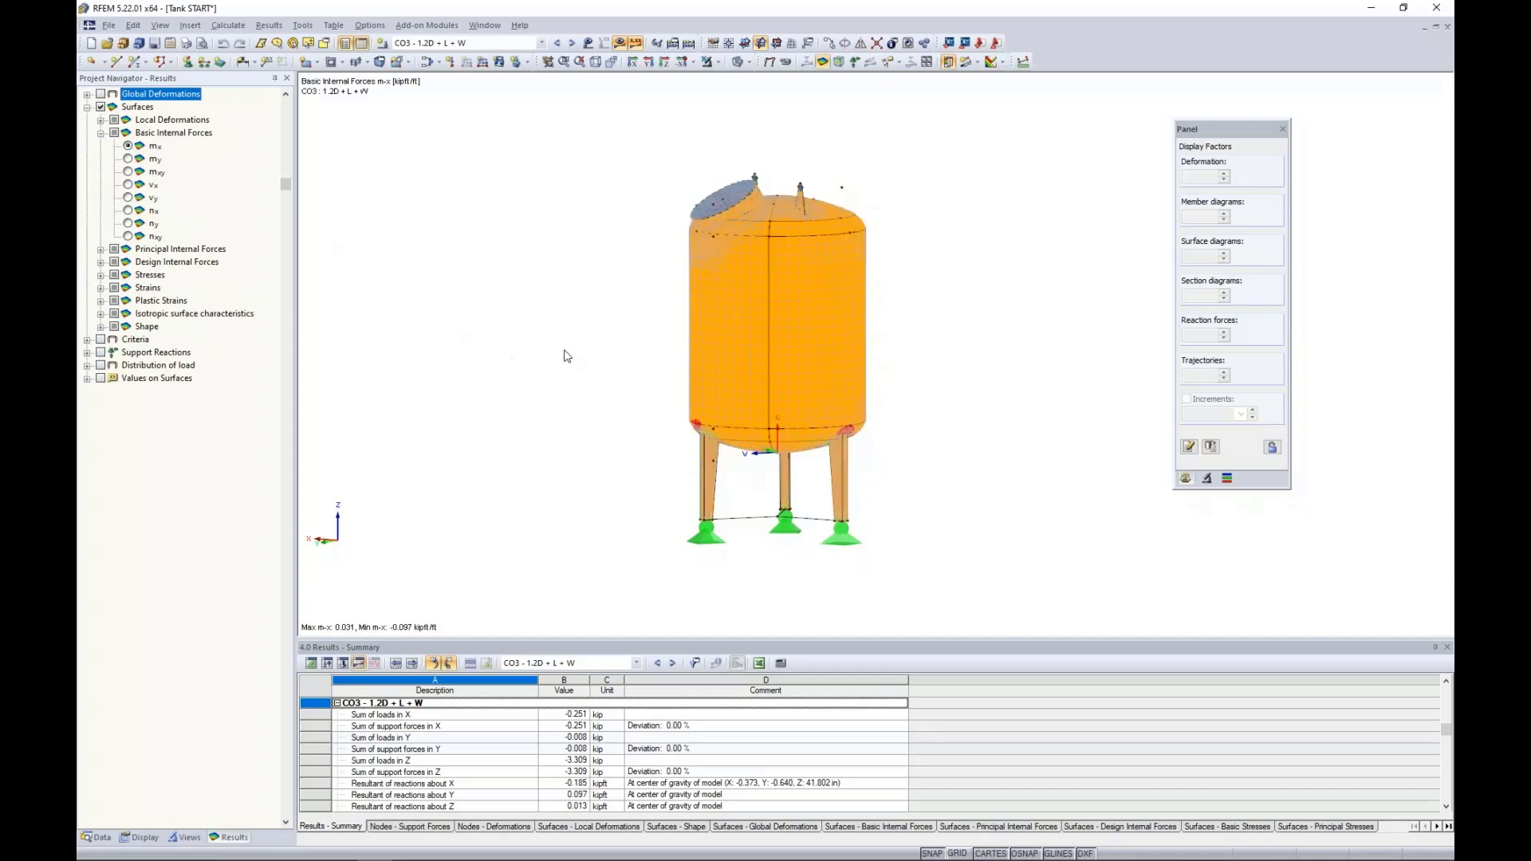
ctrl+middle_drag(386, 369, 481, 375)
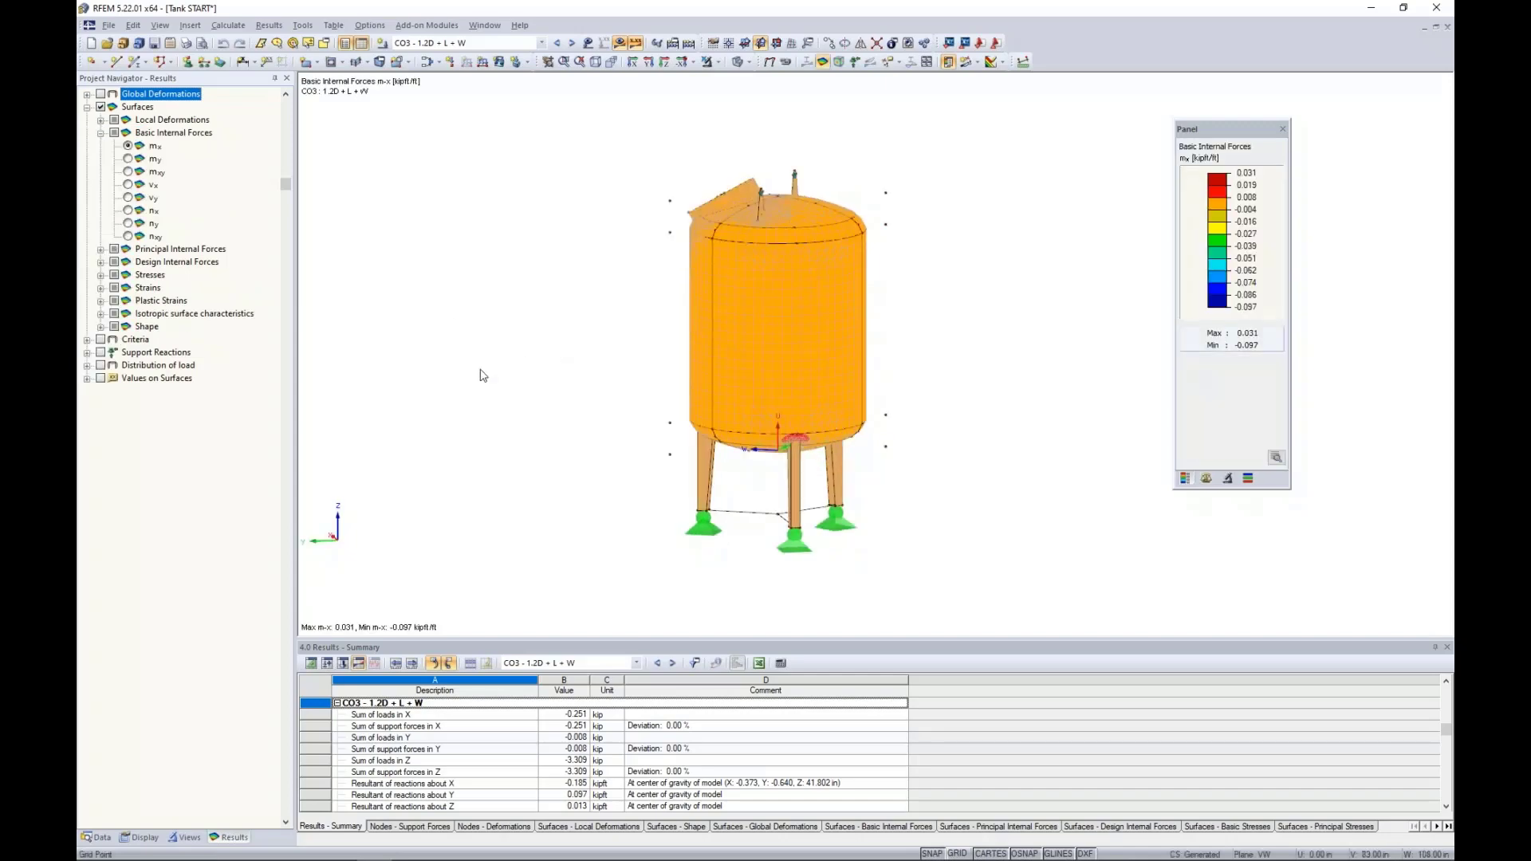
Isolate the front cylindrical shell surface of the tank using Visibility by Selected Objects.
click(760, 353)
click(744, 347)
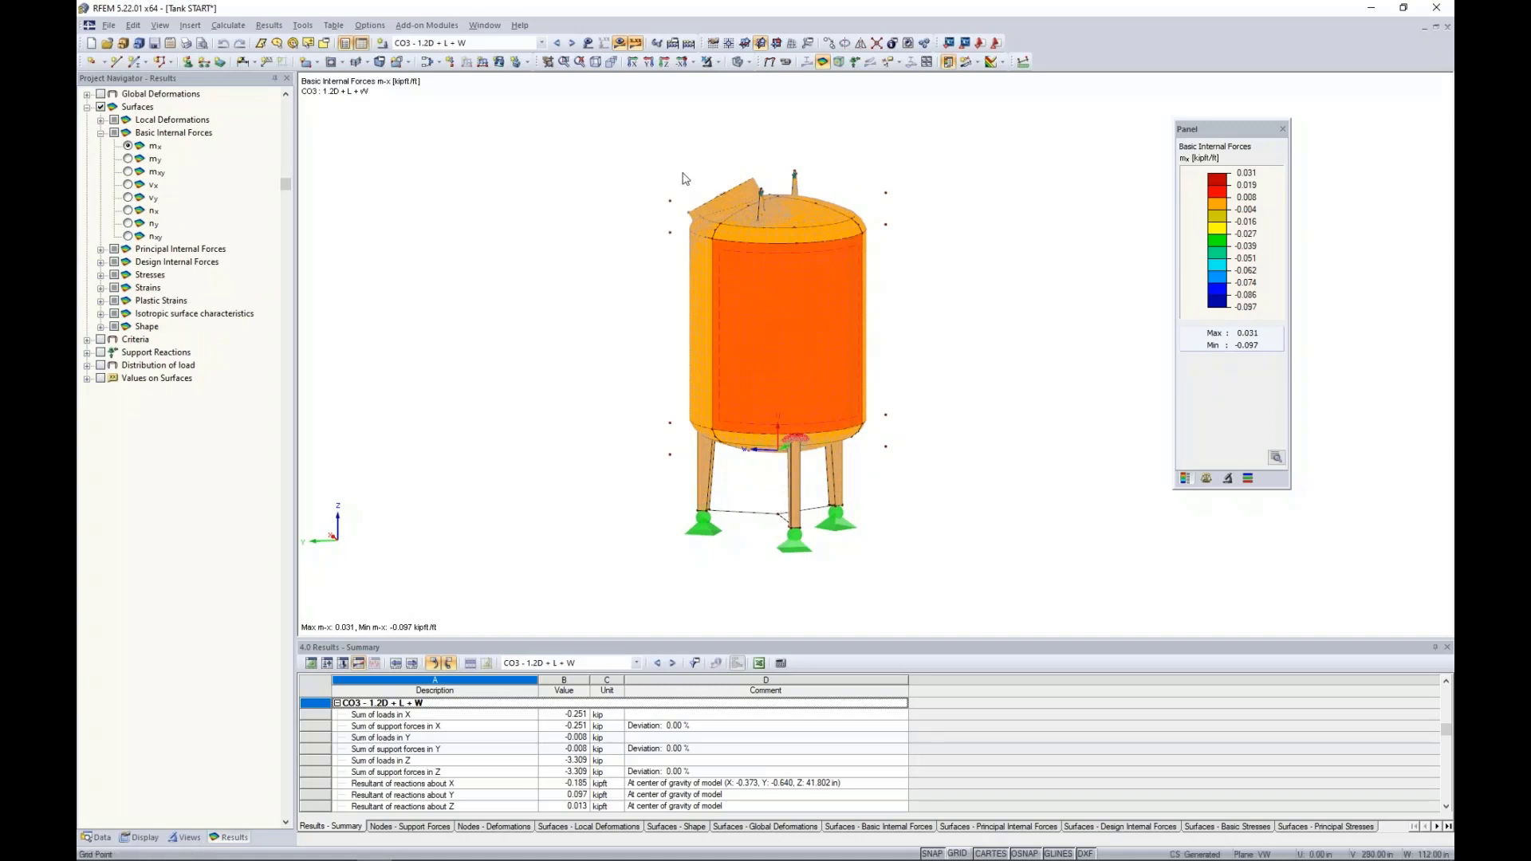
click(716, 62)
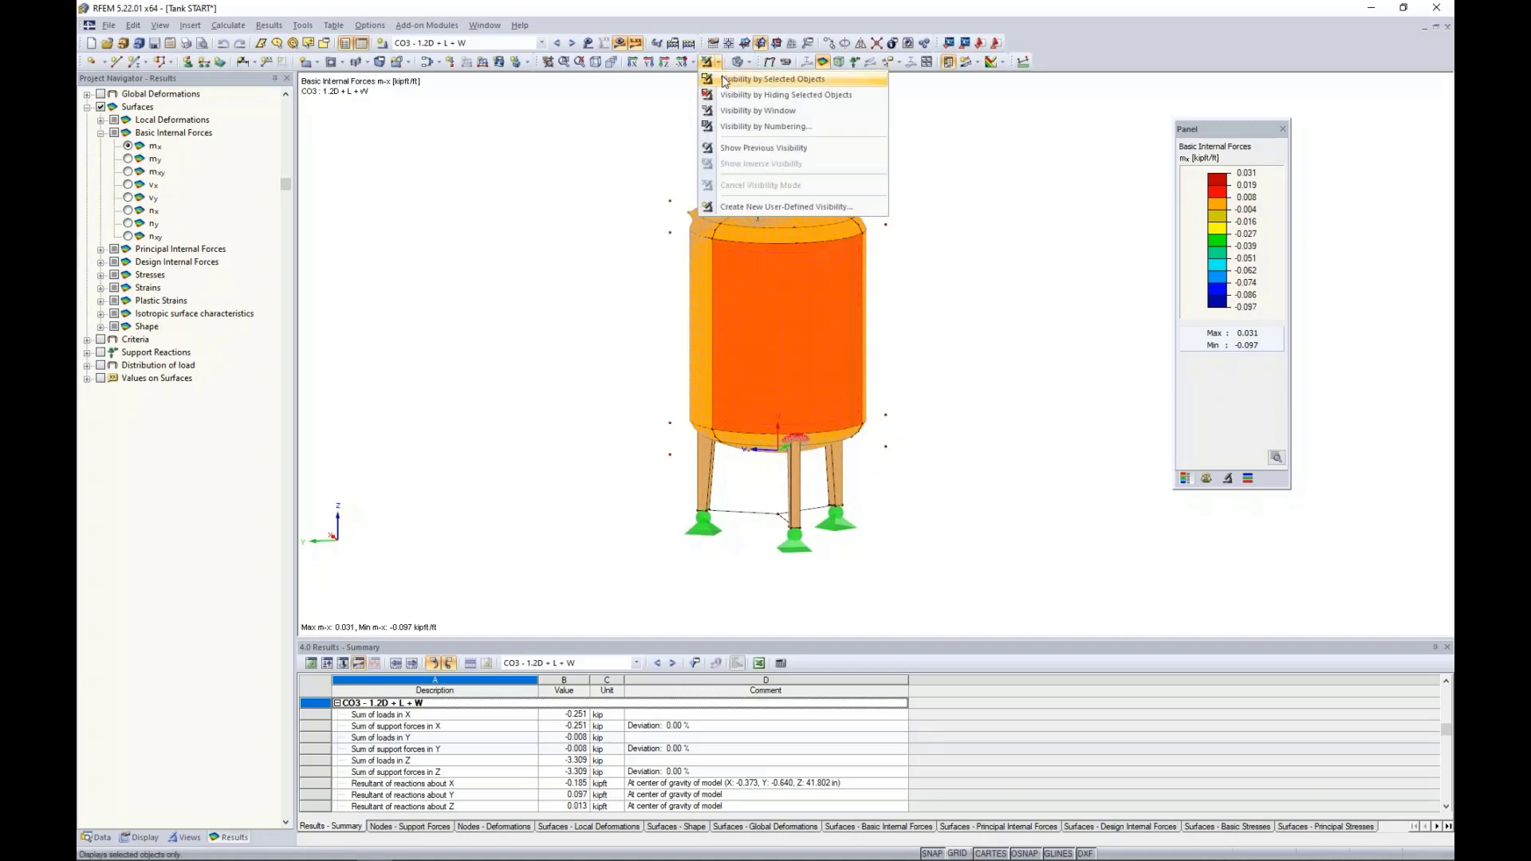
click(724, 80)
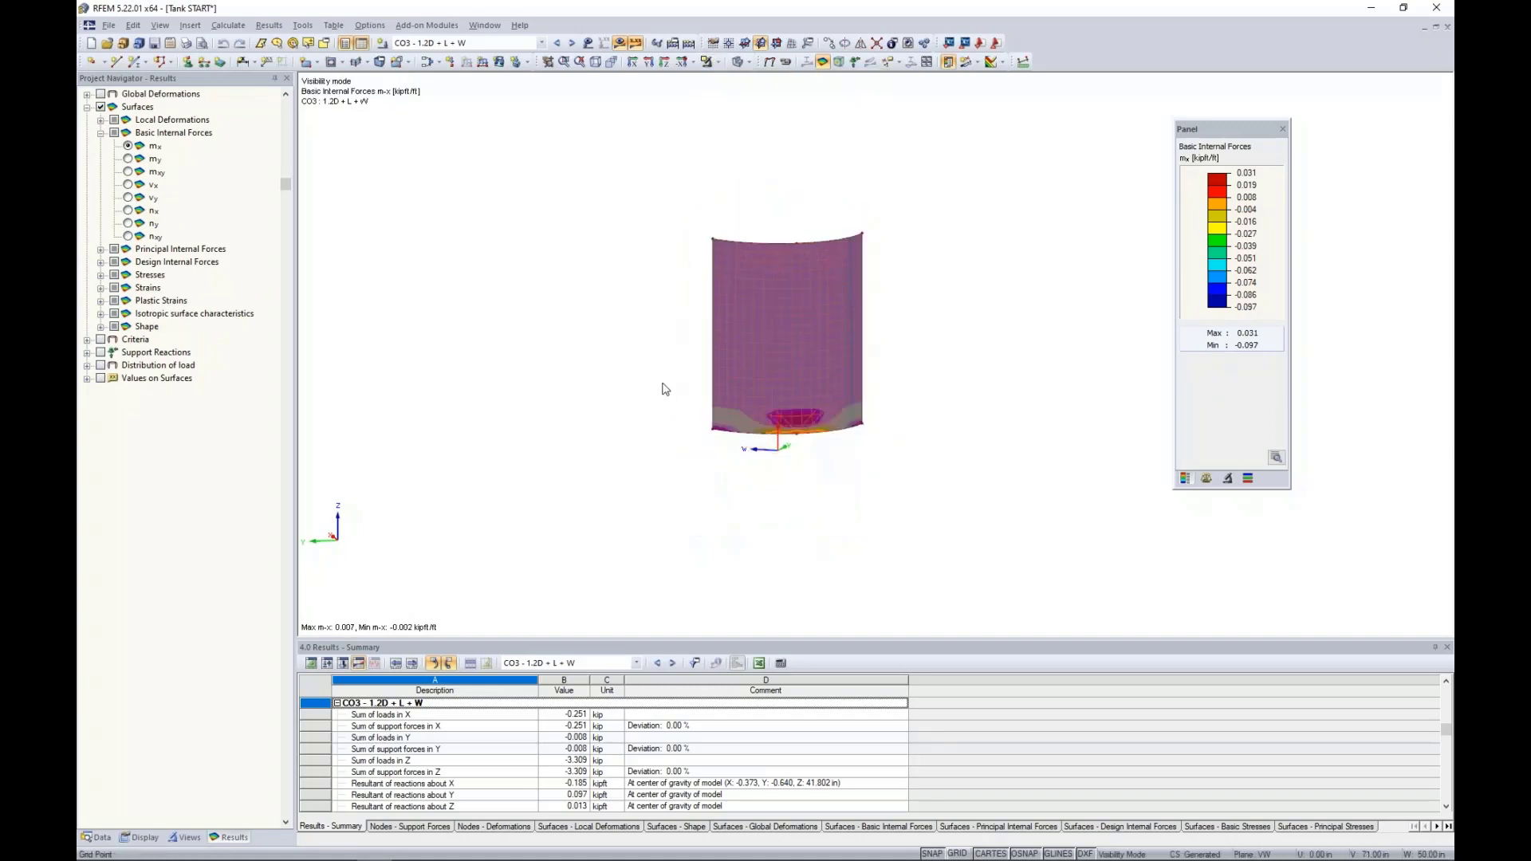
scroll(613, 438, down, 1)
scroll(642, 467, up, 3)
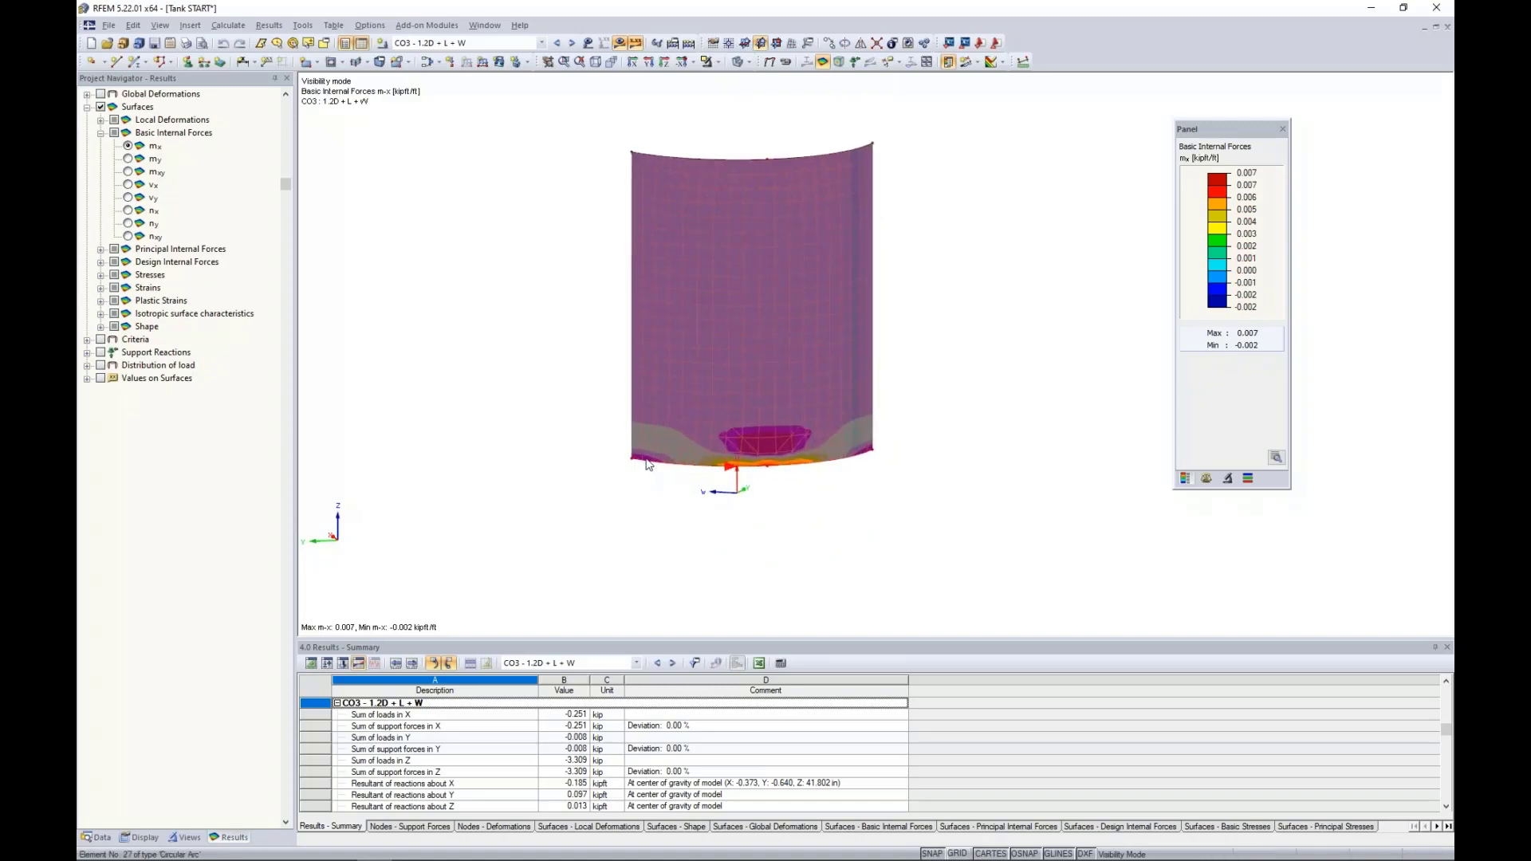
Turn on the local axis system of the isolated shell surface and clear the selection.
click(598, 407)
click(736, 296)
right_click(736, 295)
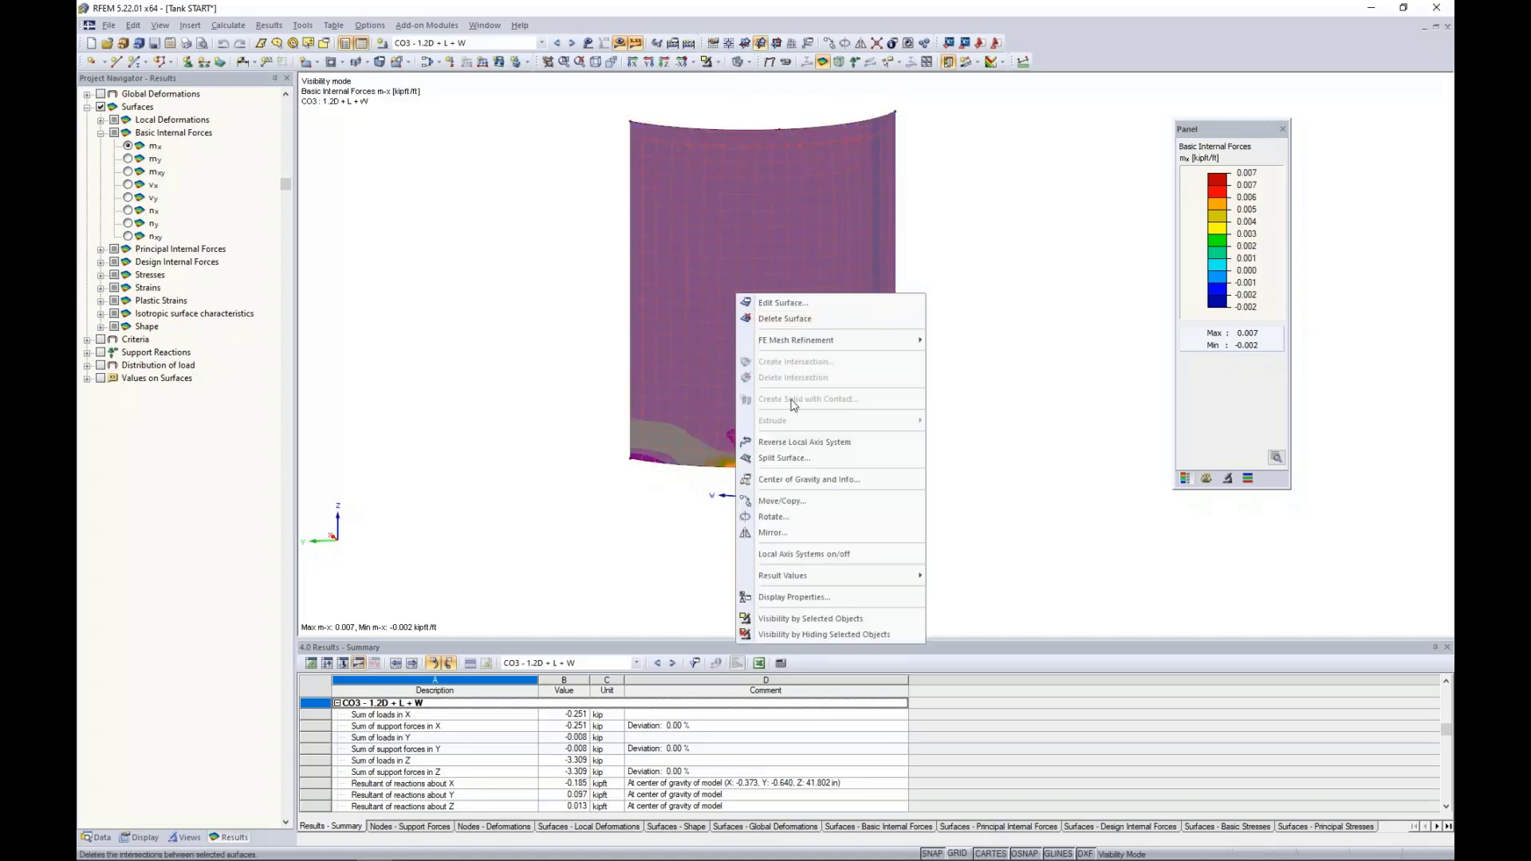
click(797, 554)
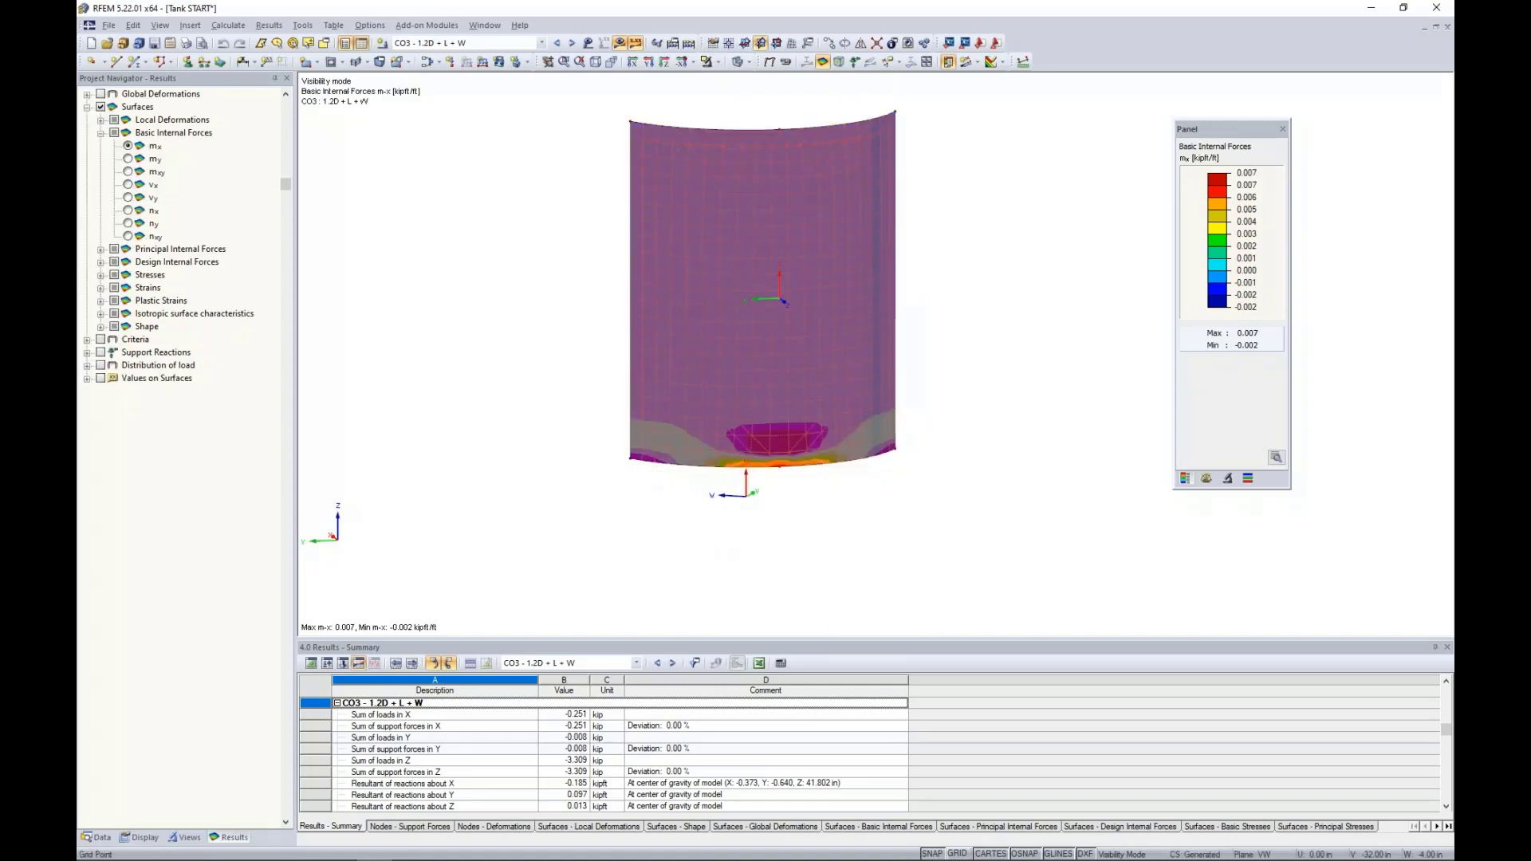
click(536, 346)
ctrl+middle_drag(533, 341, 567, 353)
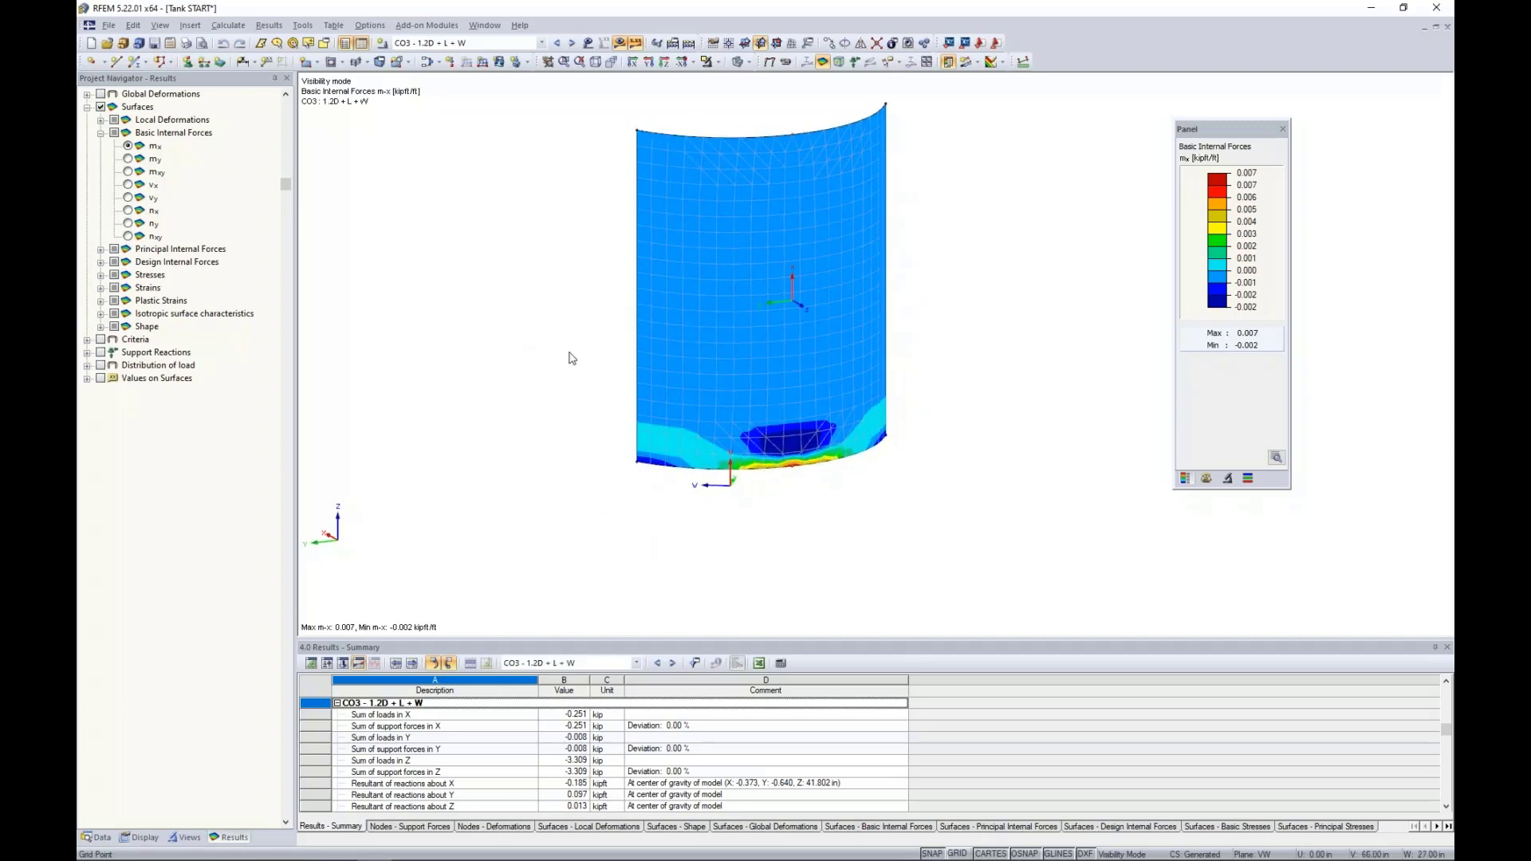
Compare the shell surface's basic internal forces m-y, v-x, v-y and n-x, and return to m-x.
click(154, 159)
click(128, 160)
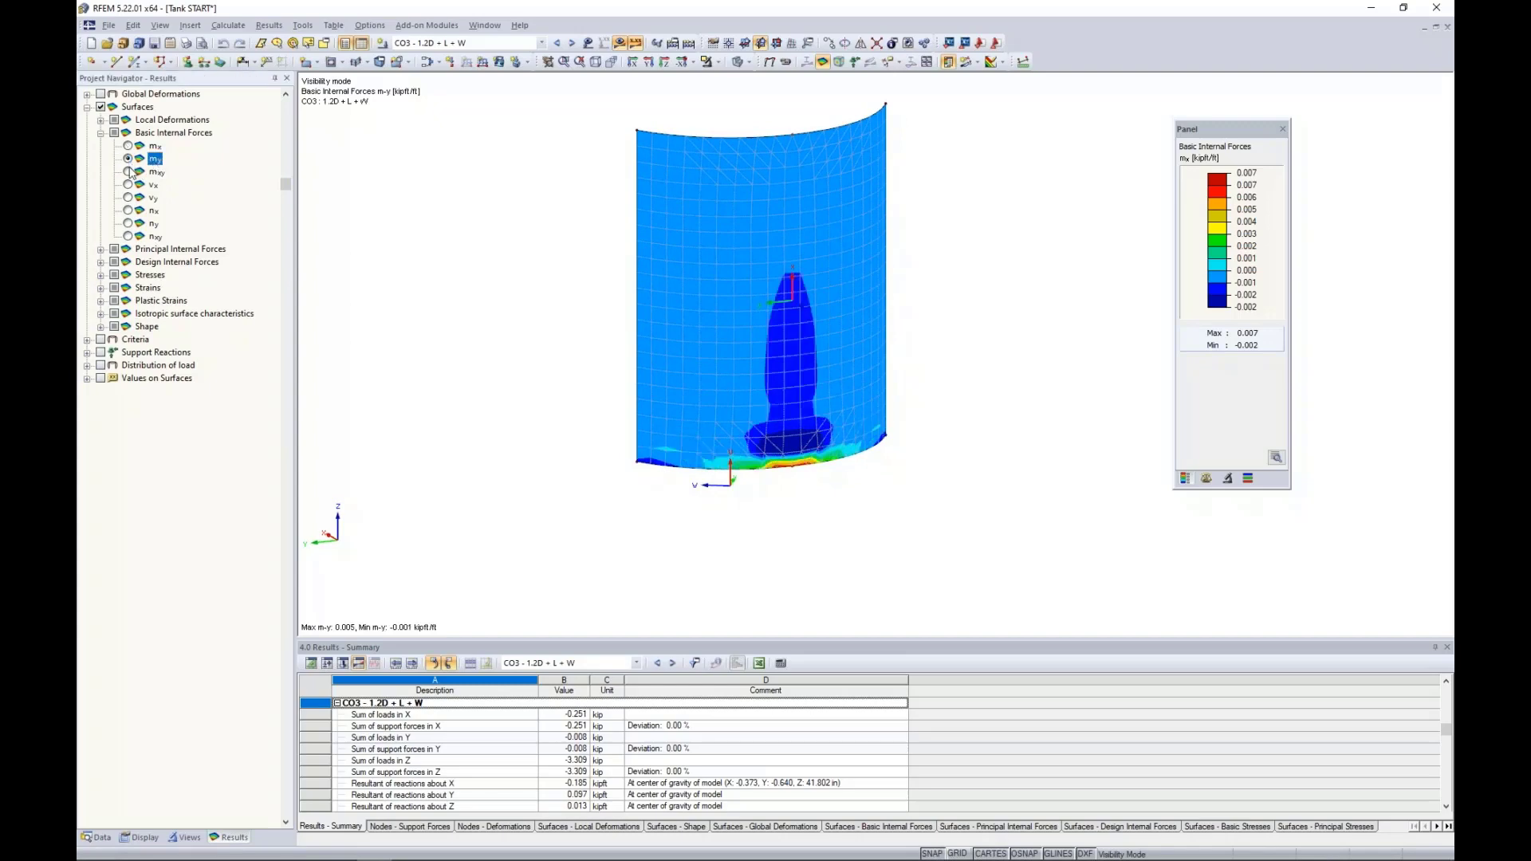
click(128, 186)
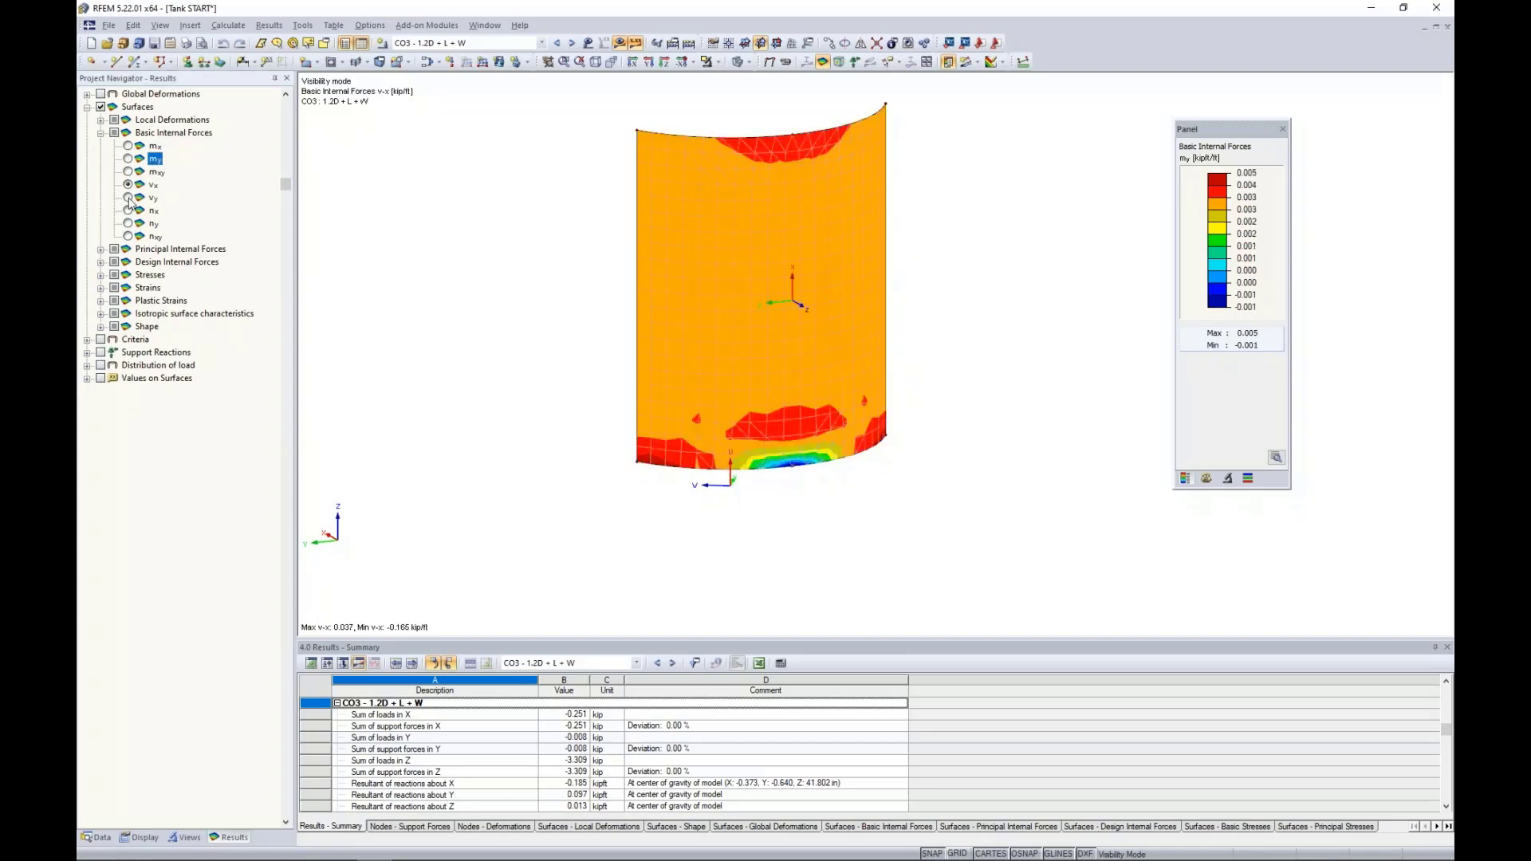
click(128, 199)
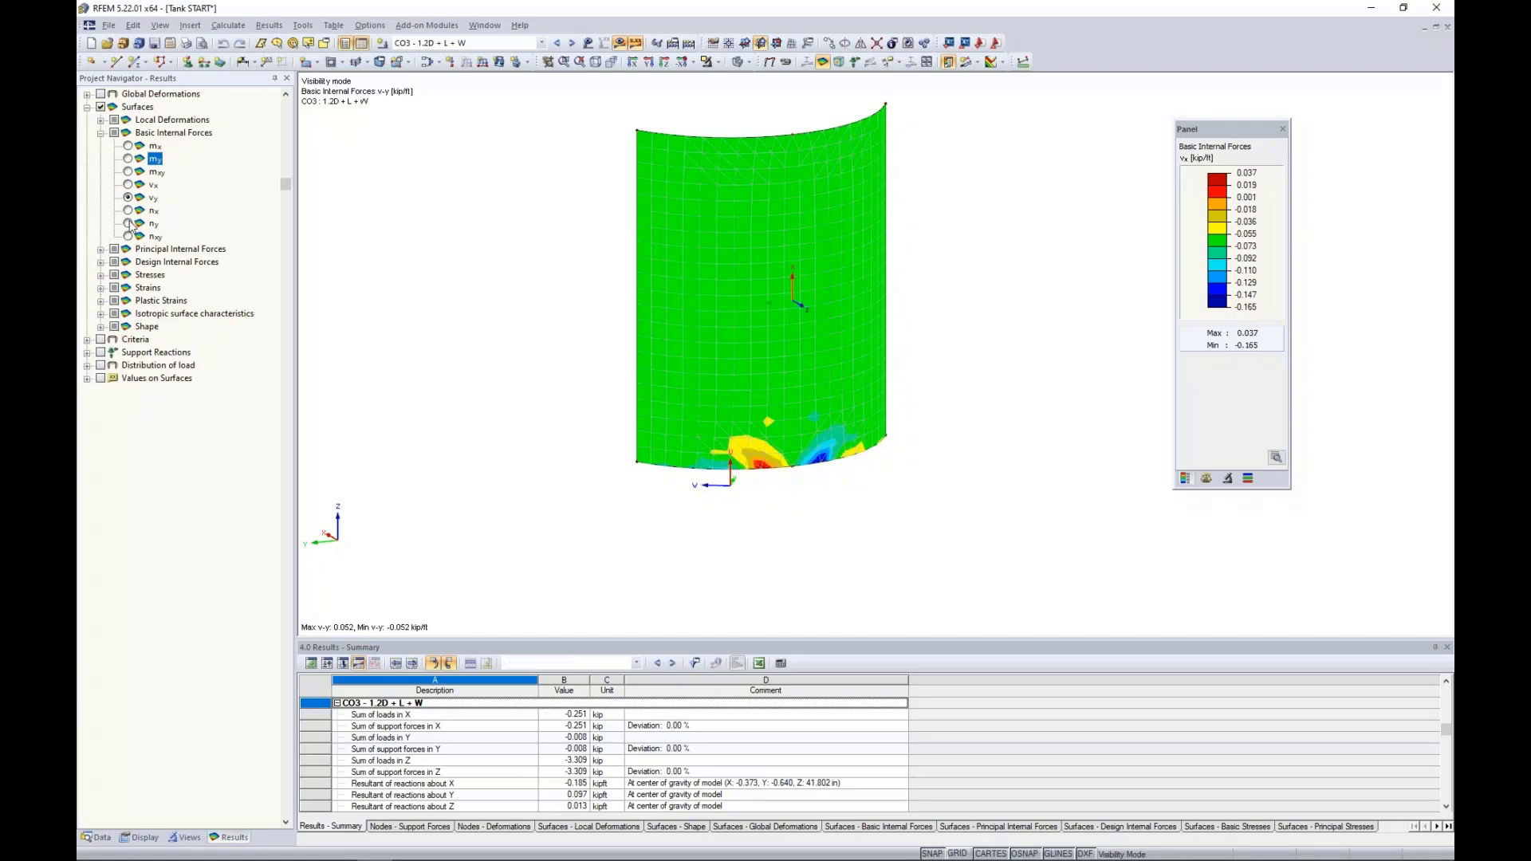
click(127, 212)
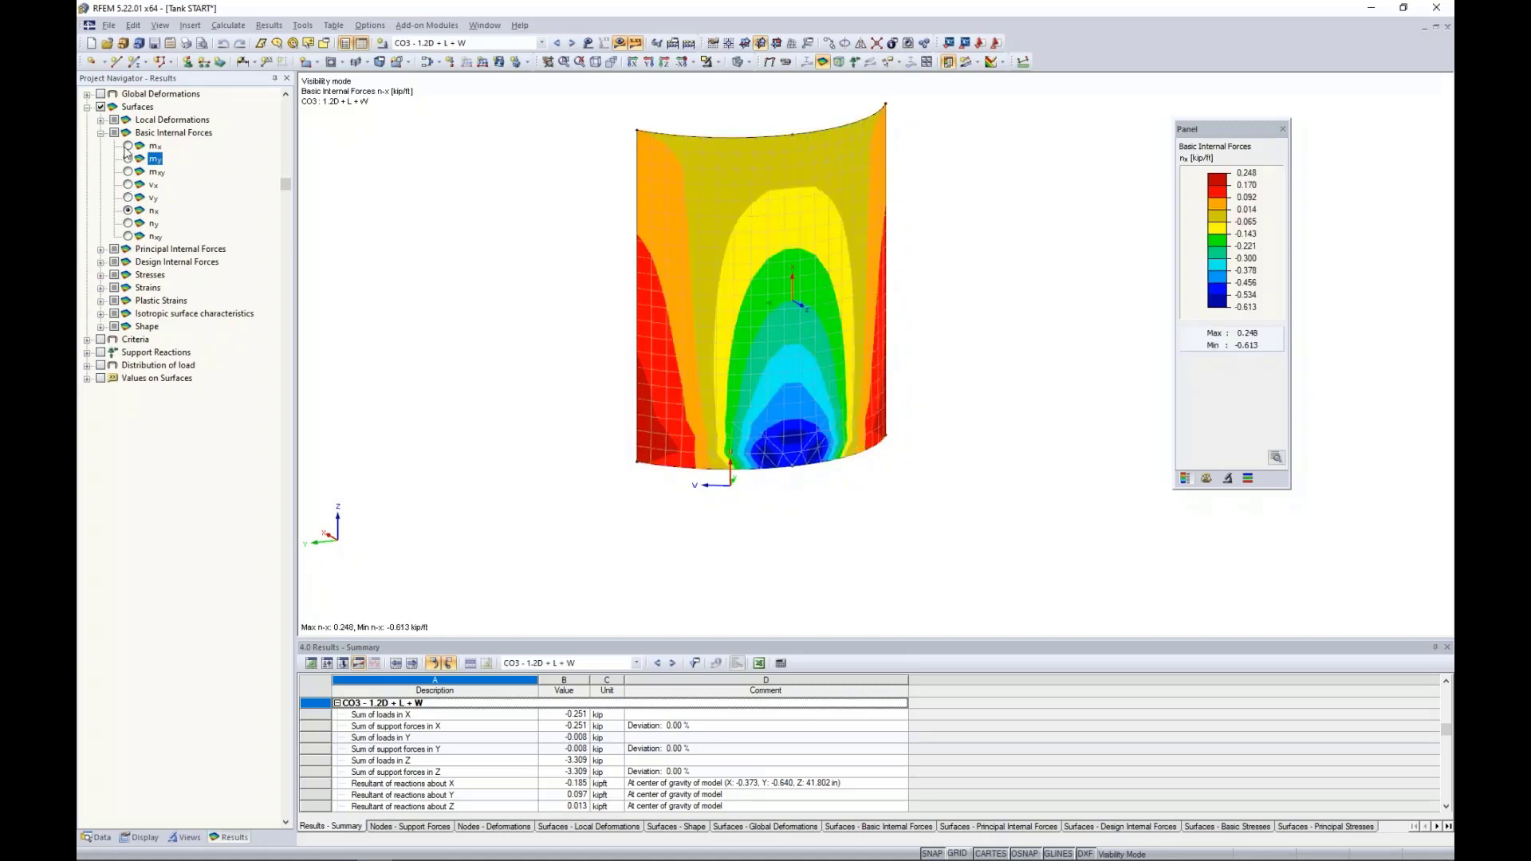
click(128, 146)
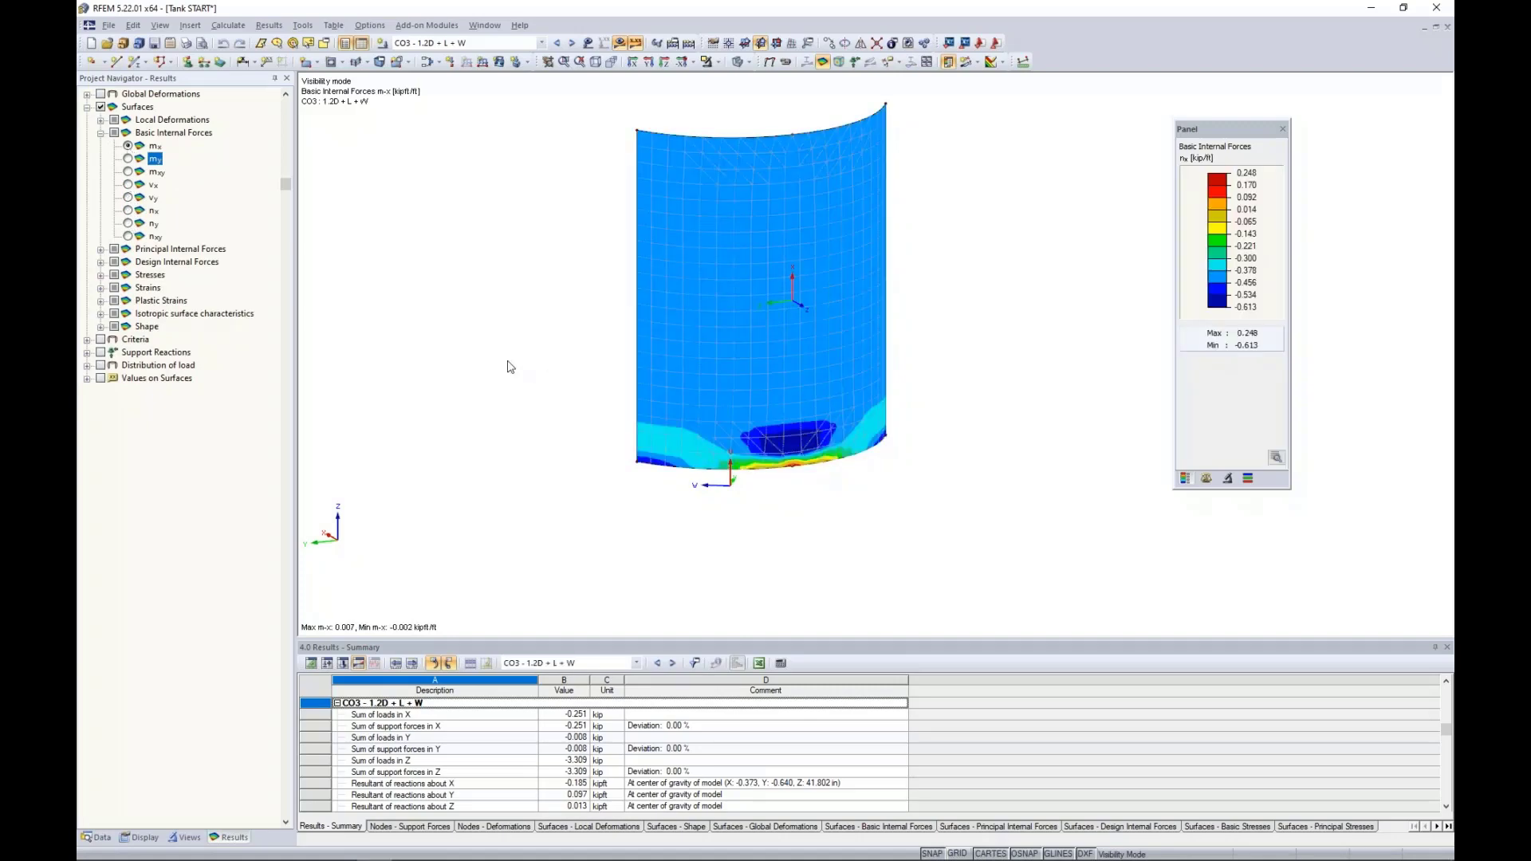
middle_drag(508, 366, 507, 377)
scroll(508, 376, up, 2)
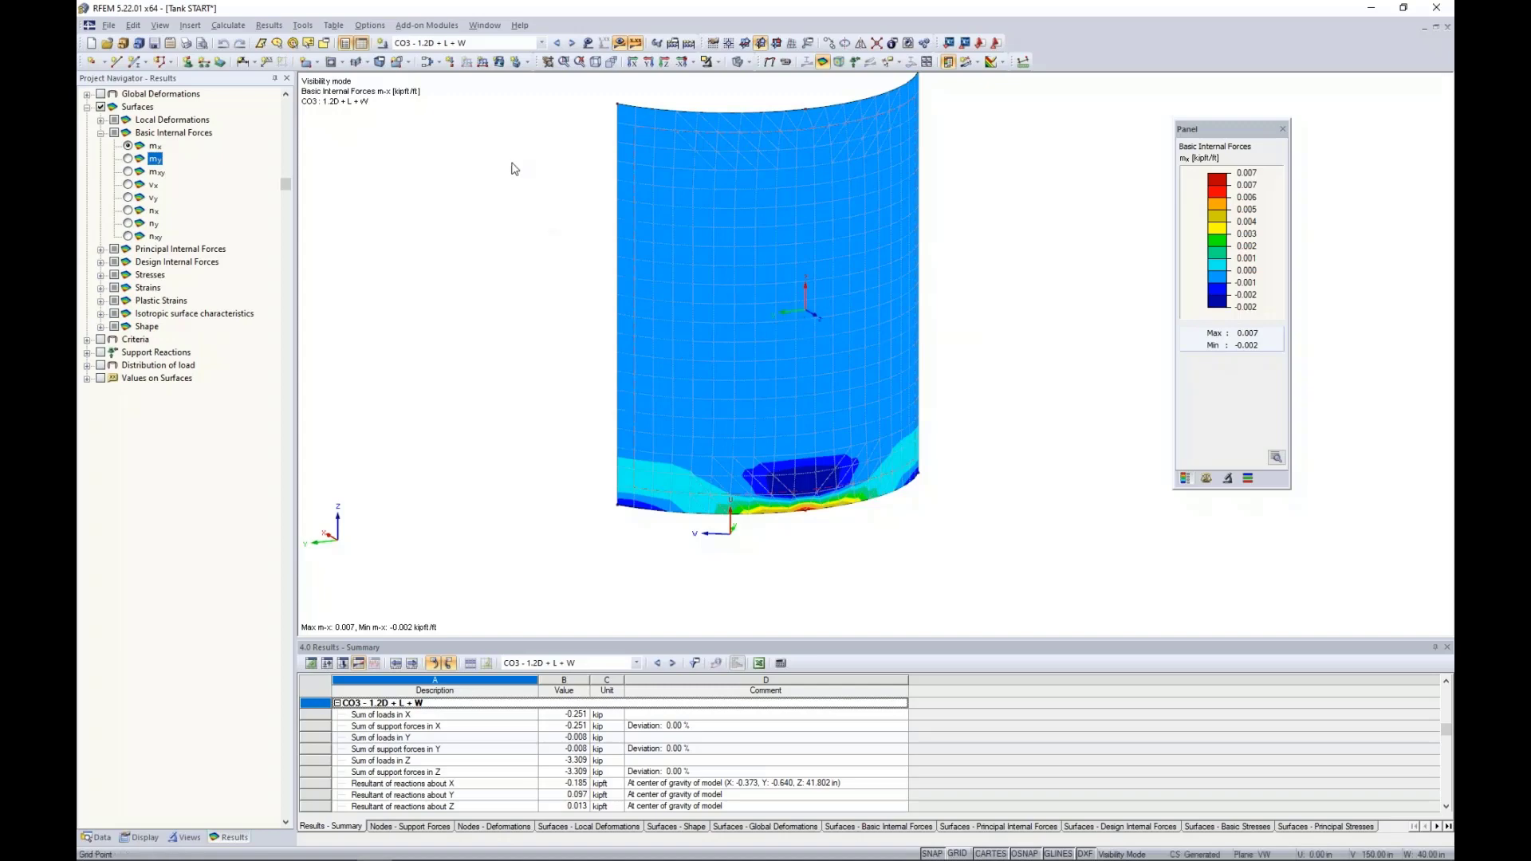
Switch to Google Chrome with the RFEM 5 online manual page 8.15 Surfaces - Basic Internal Forces.
click(484, 26)
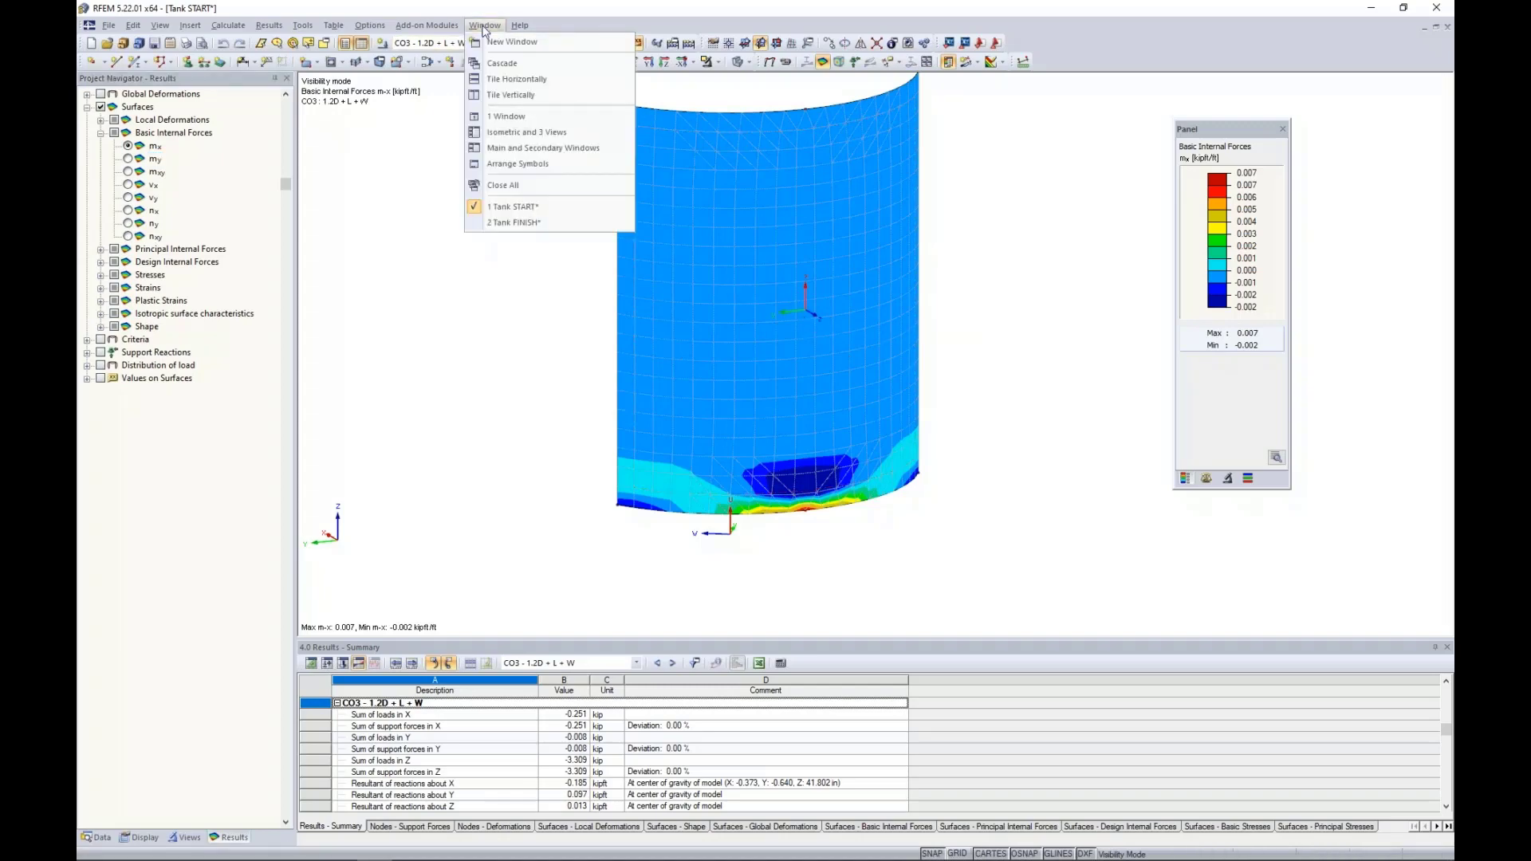
mouse_move(524, 29)
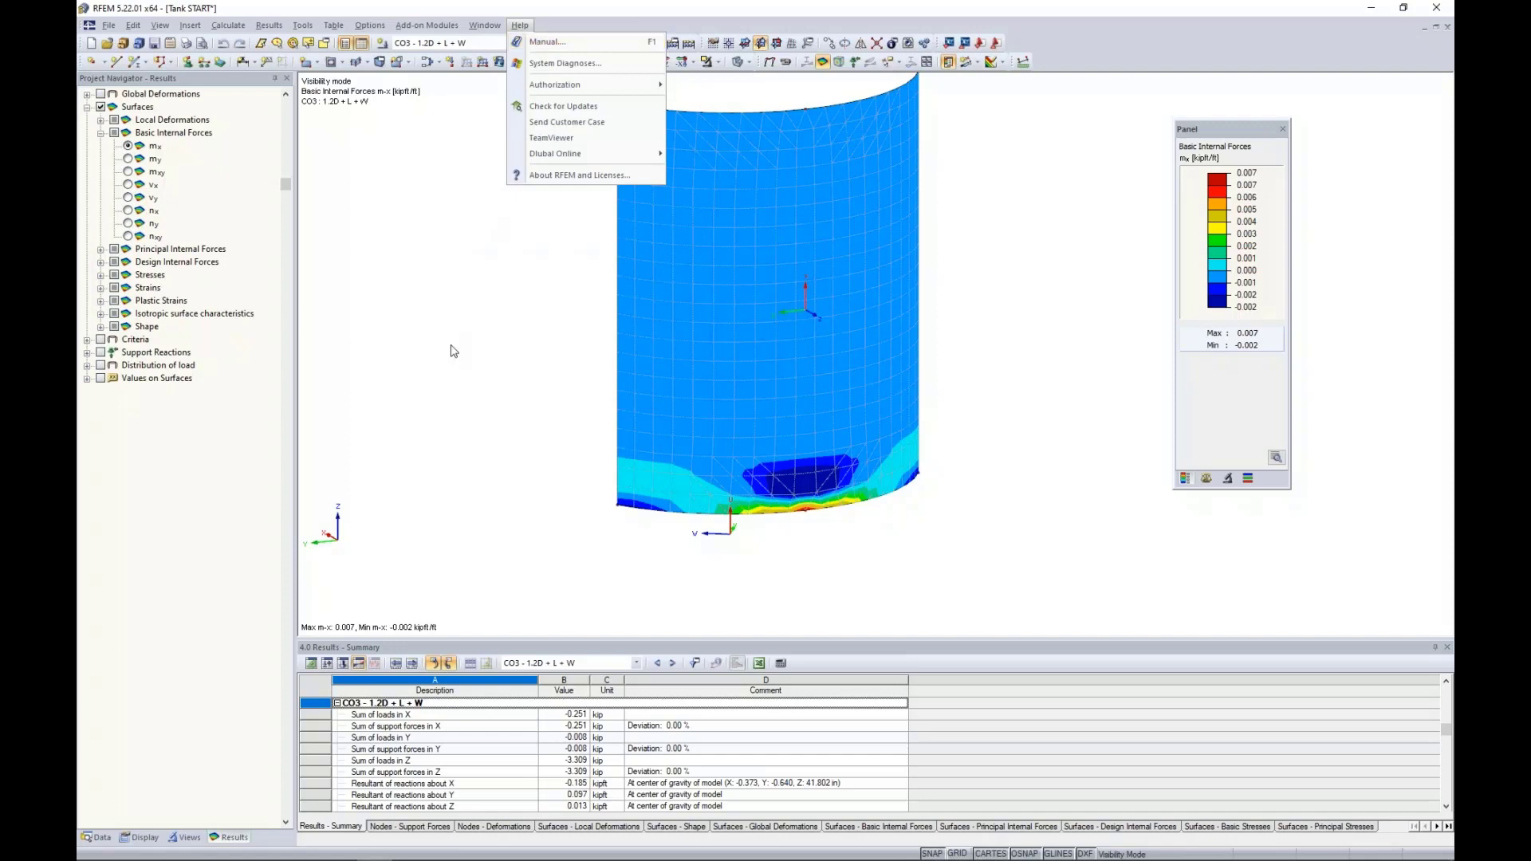
key(super+Tab)
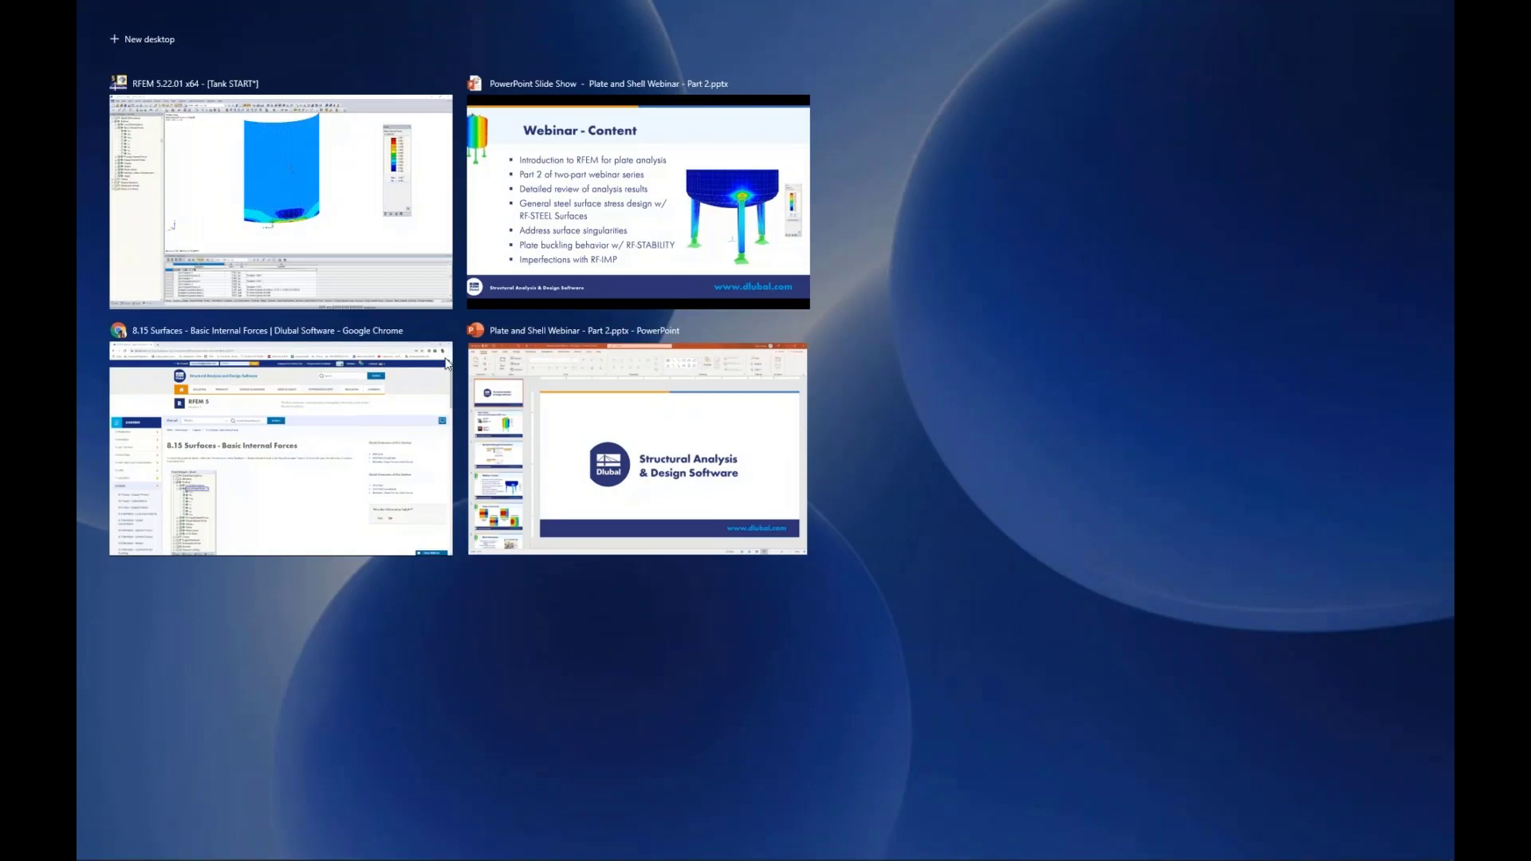
click(342, 444)
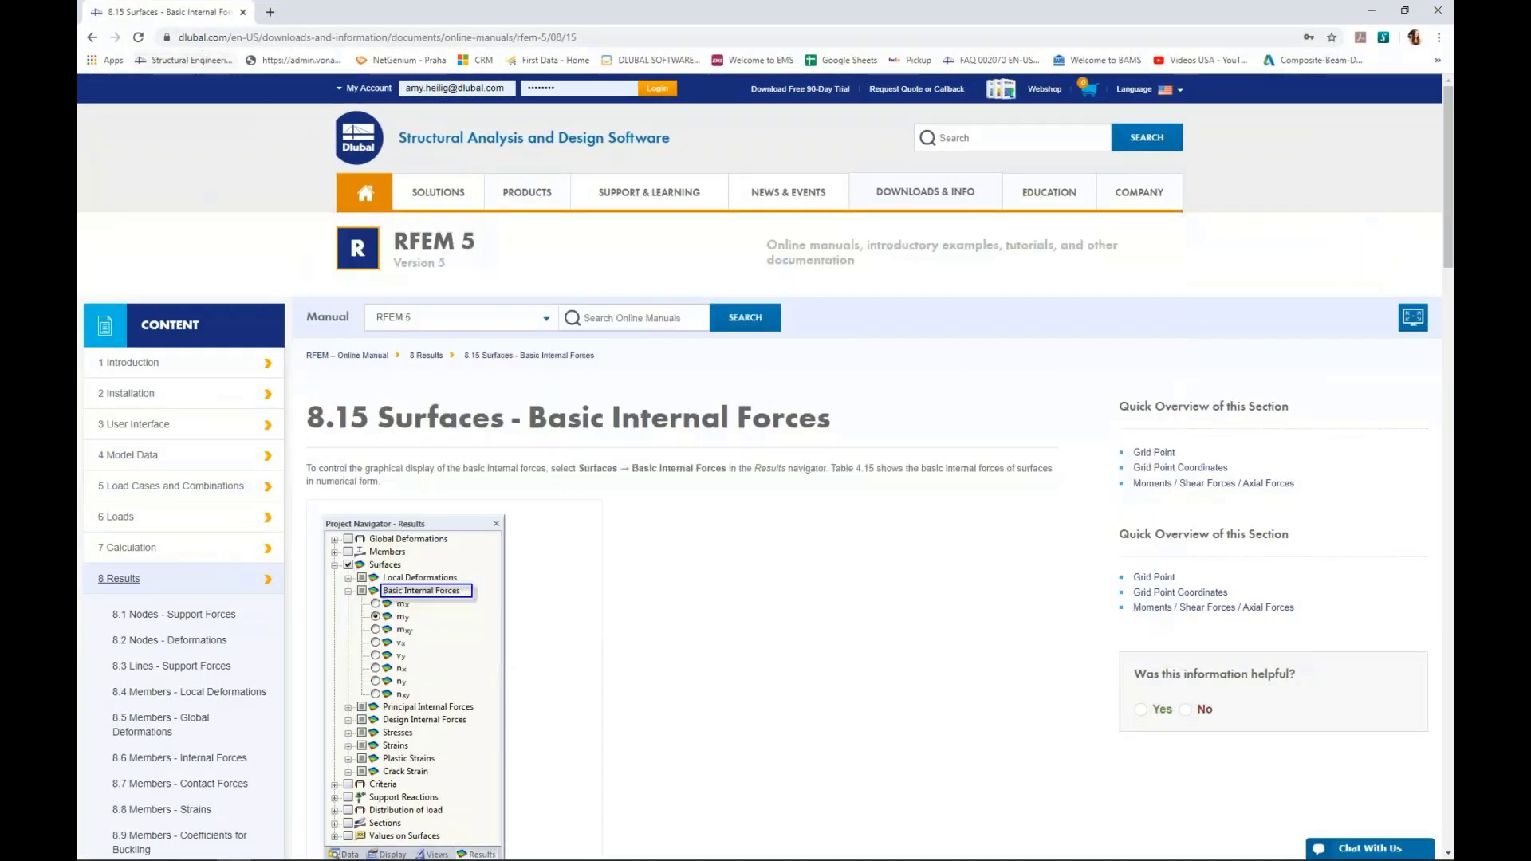
Examine the manual page down to Figure 8.42, which defines the surface internal forces and surface stresses.
mouse_move(892, 198)
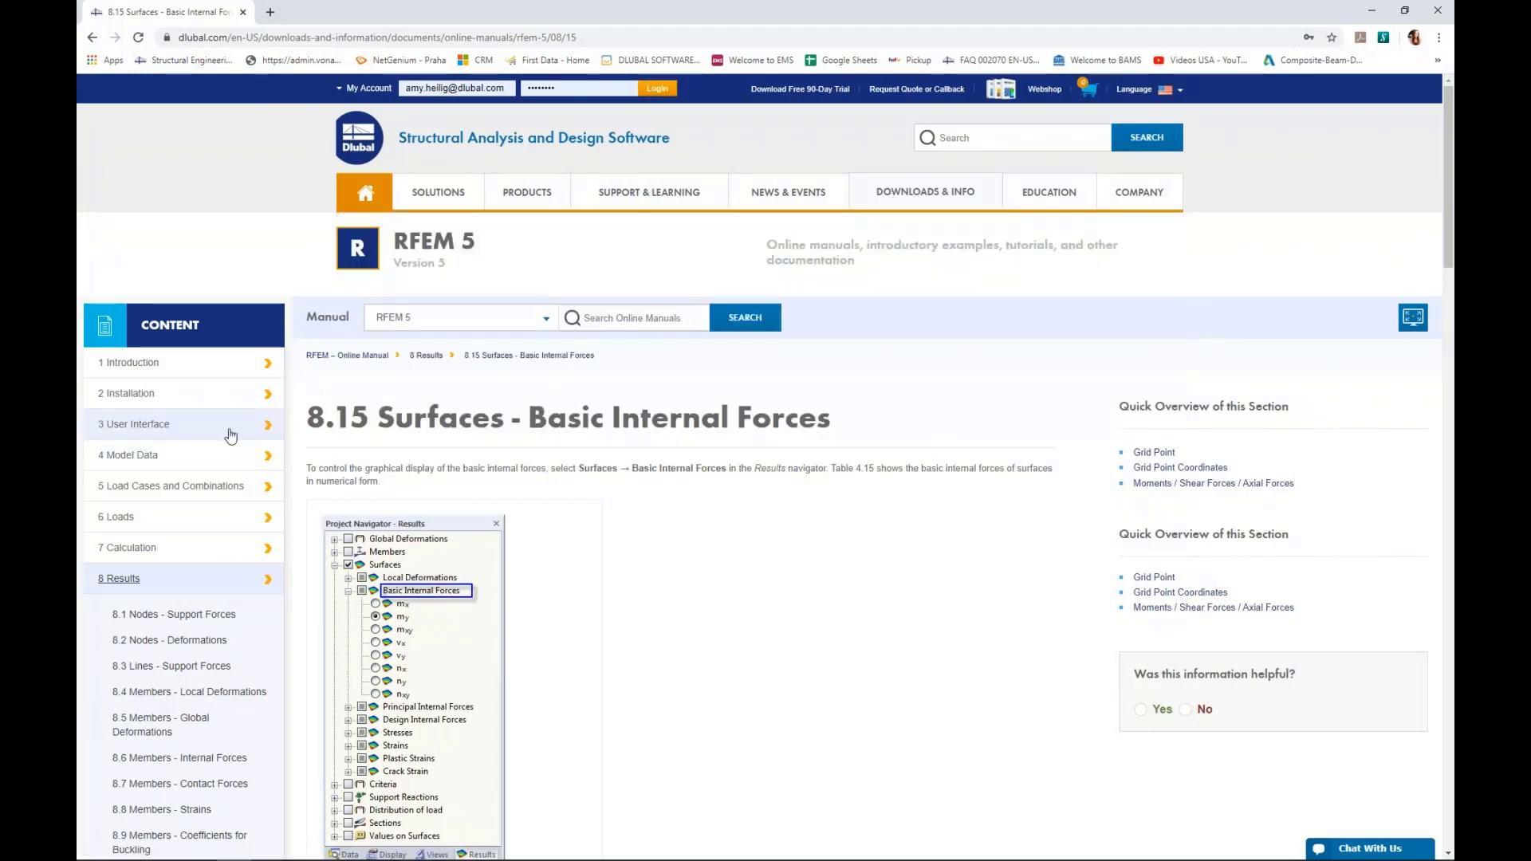
scroll(230, 435, down, 3)
scroll(230, 435, down, 3)
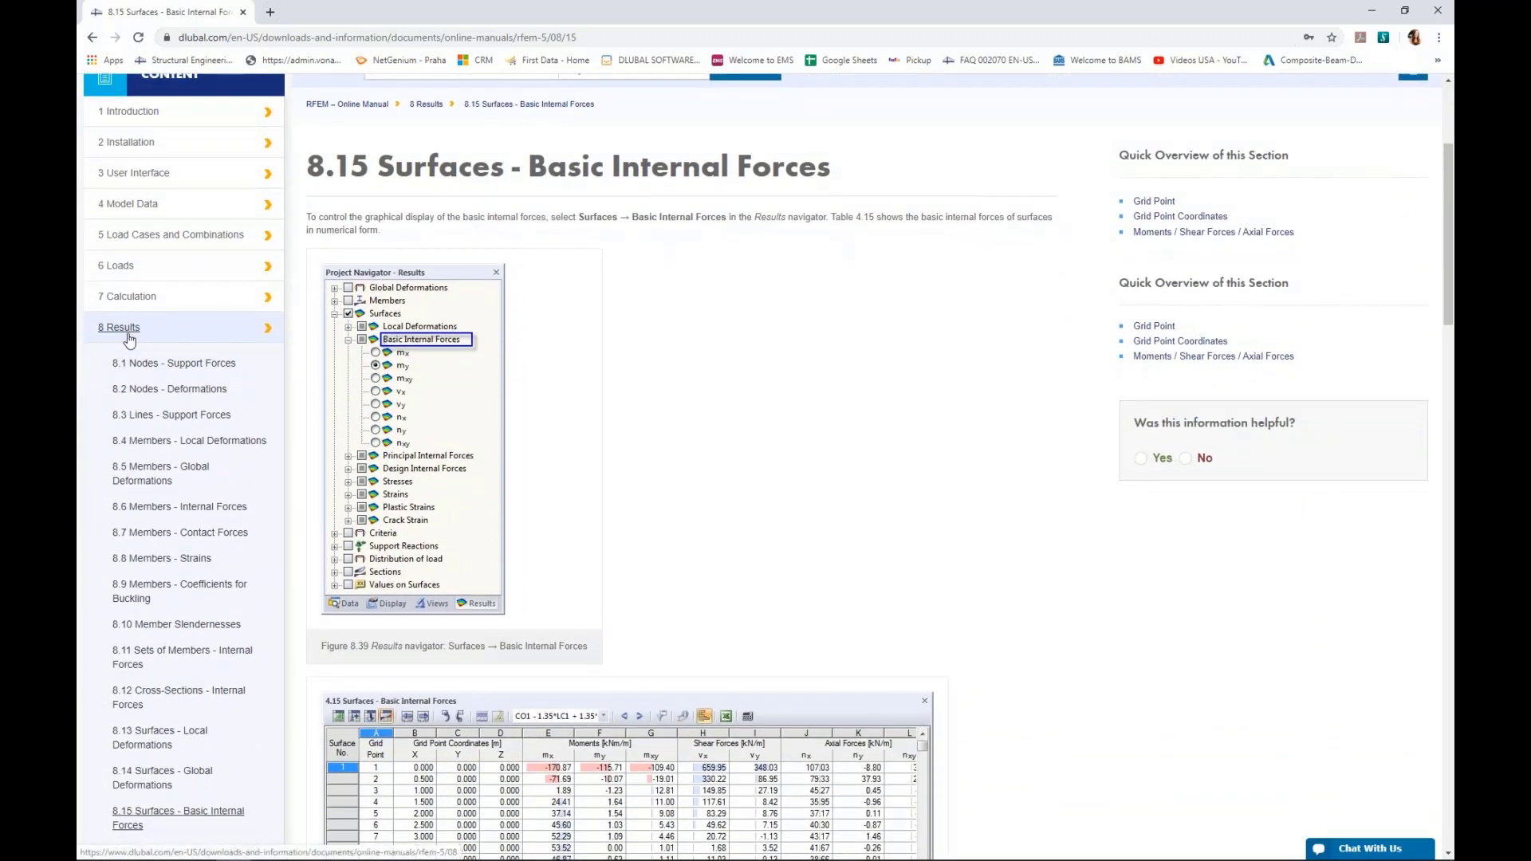
scroll(128, 342, down, 4)
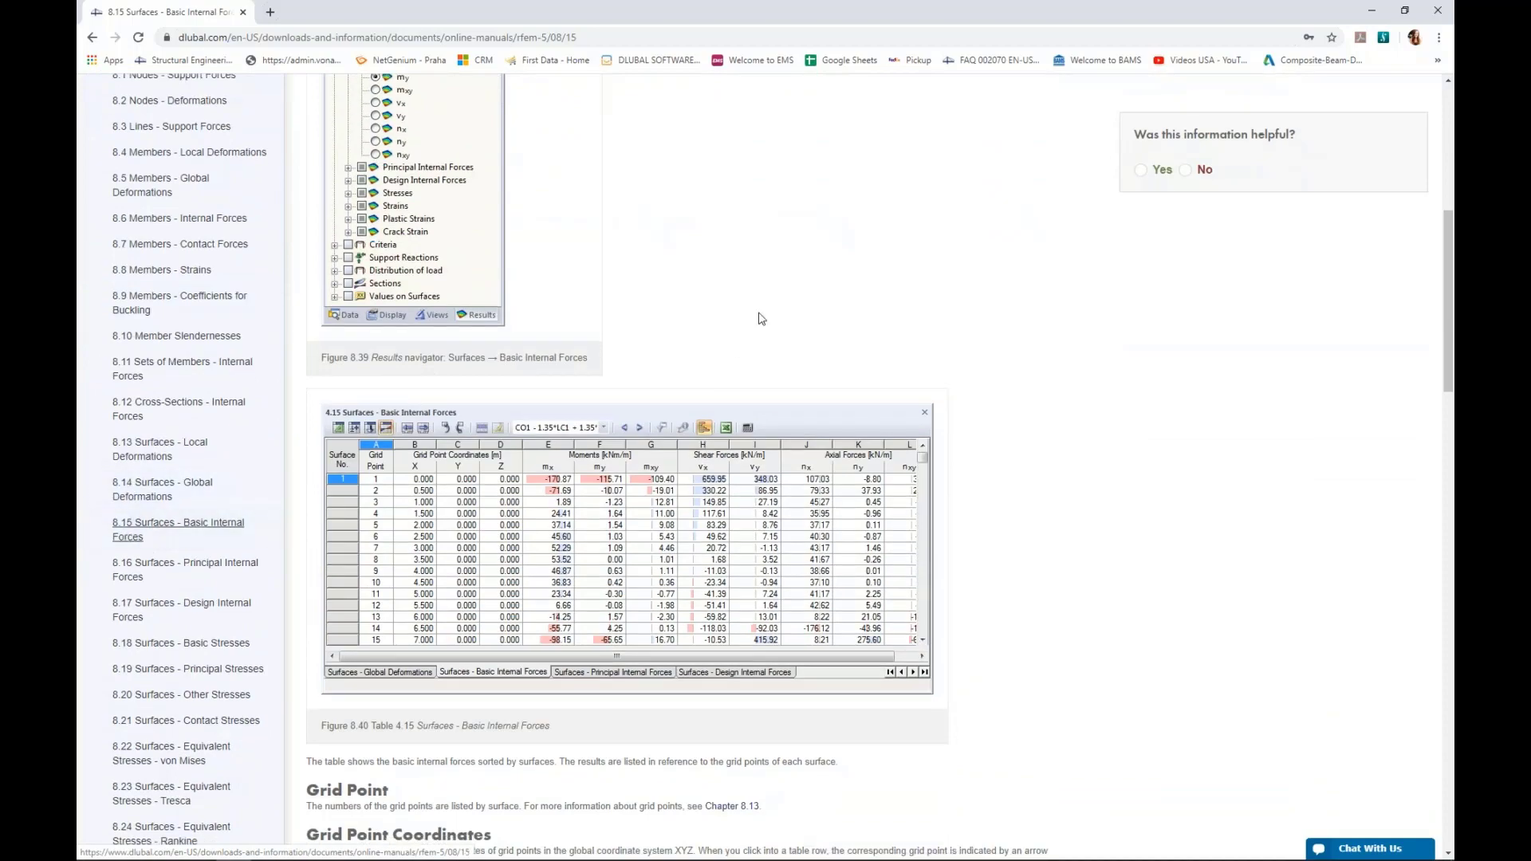
scroll(758, 318, down, 6)
scroll(758, 318, down, 8)
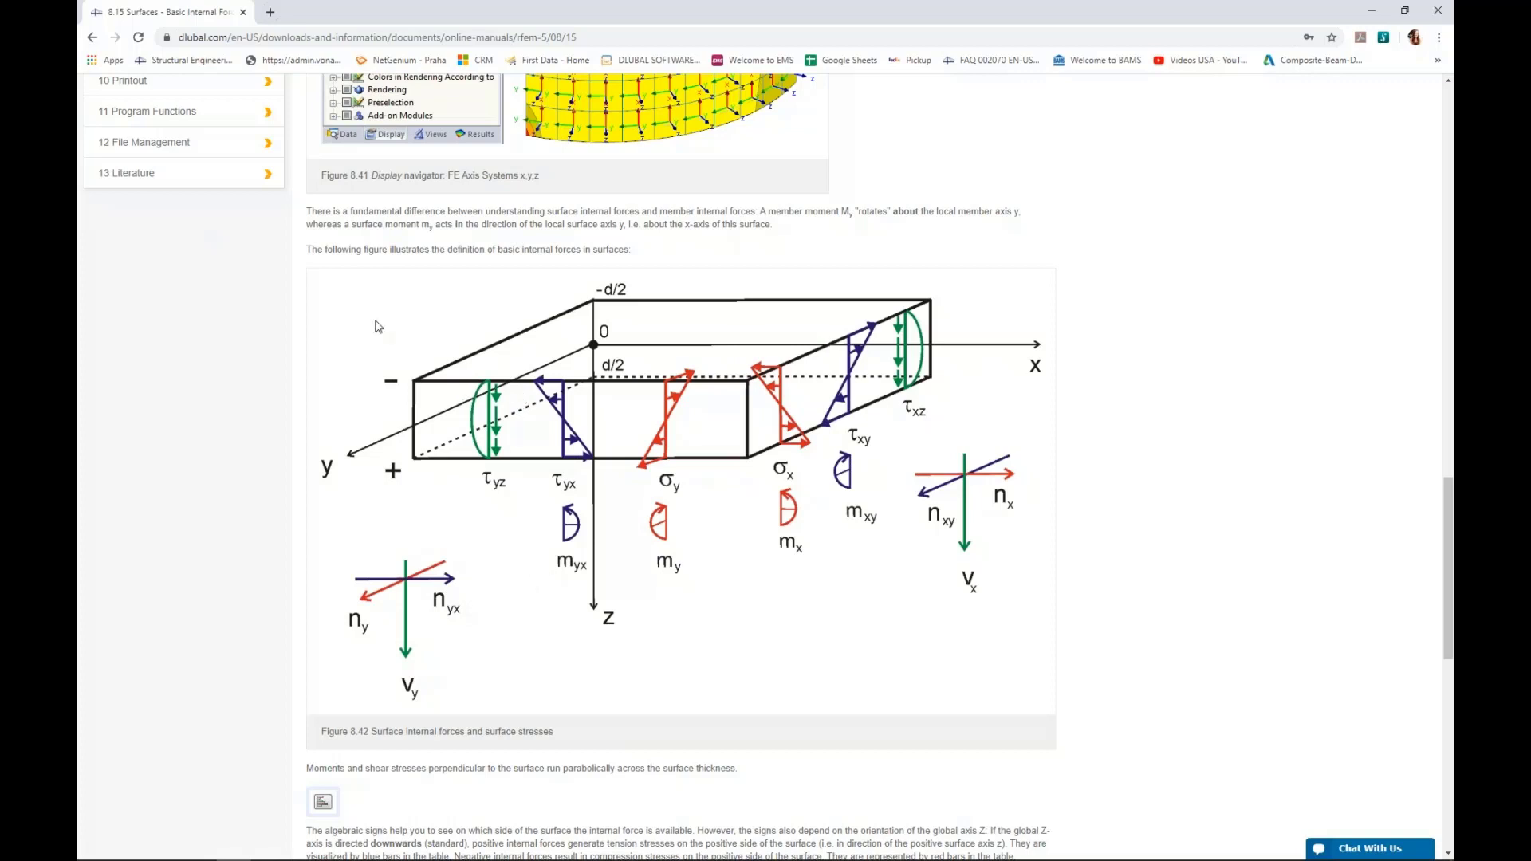
scroll(408, 353, down, 4)
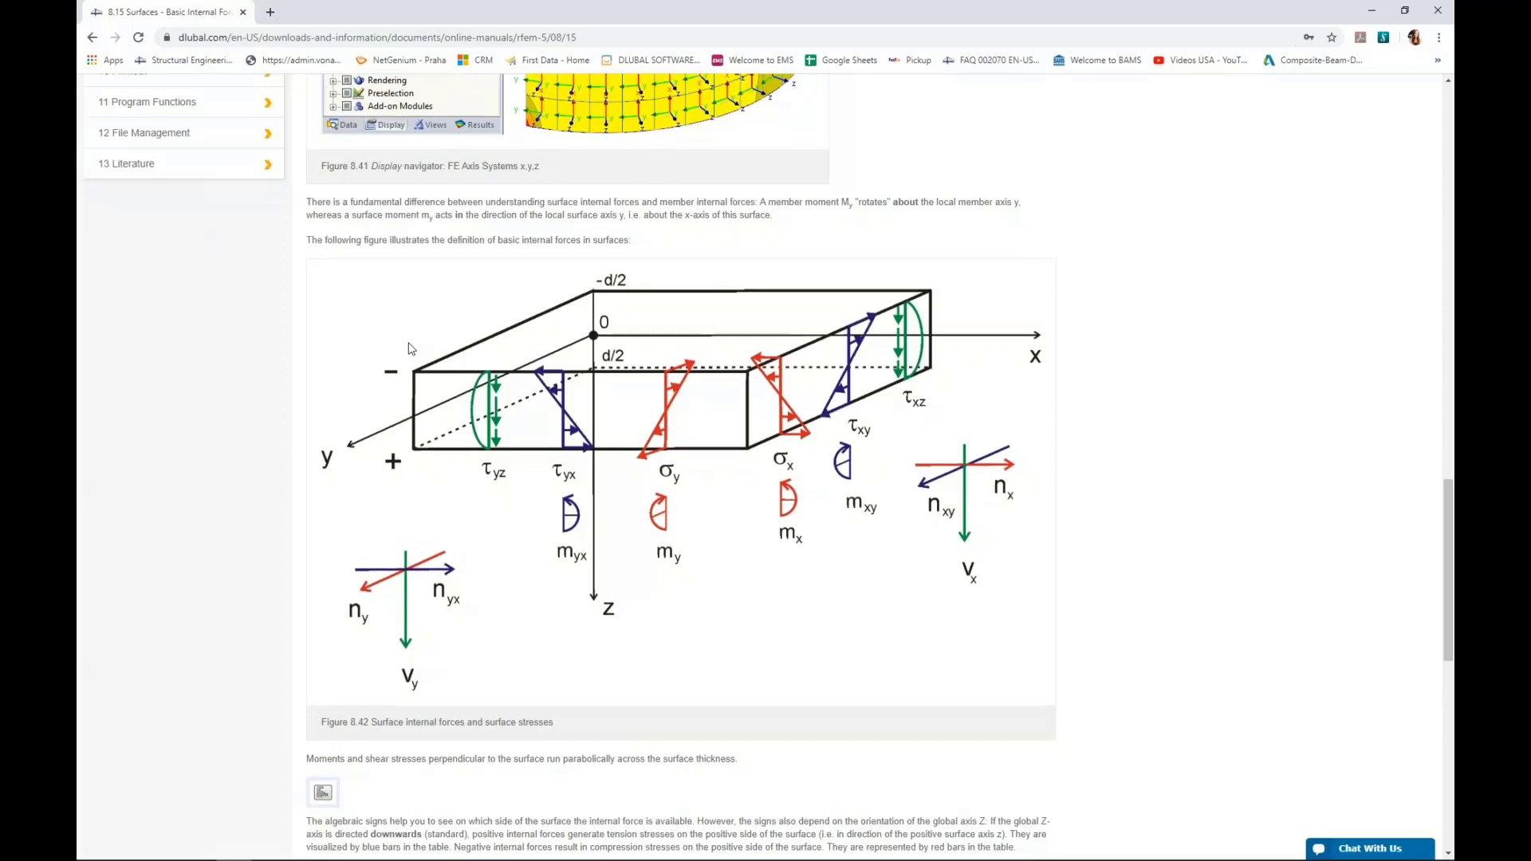
Read Table 8.8 on basic internal forces in the online manual, and switch back to RFEM.
scroll(408, 348, down, 5)
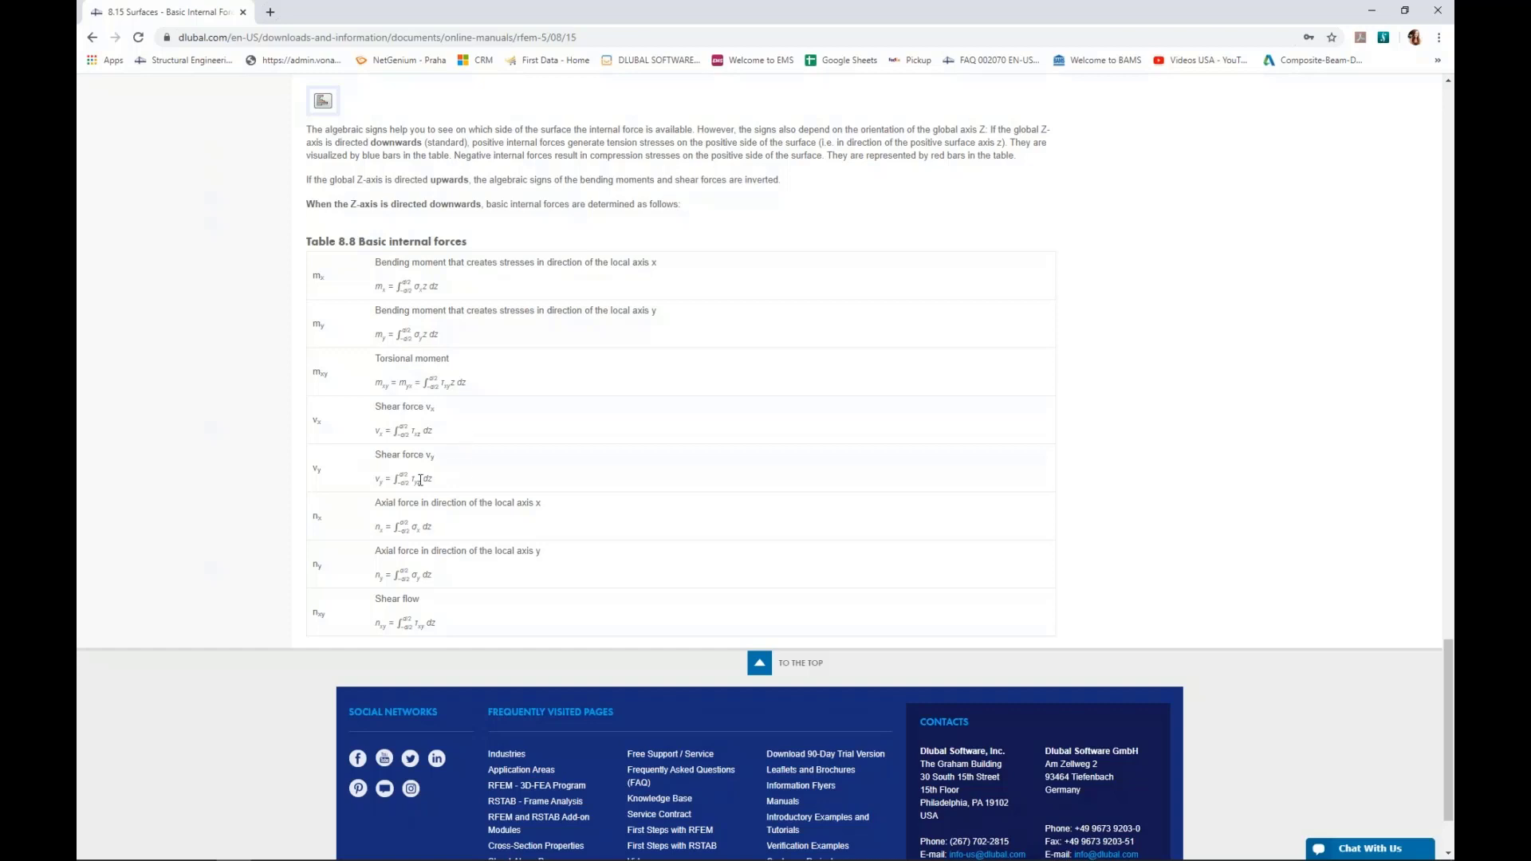
key(super+Tab)
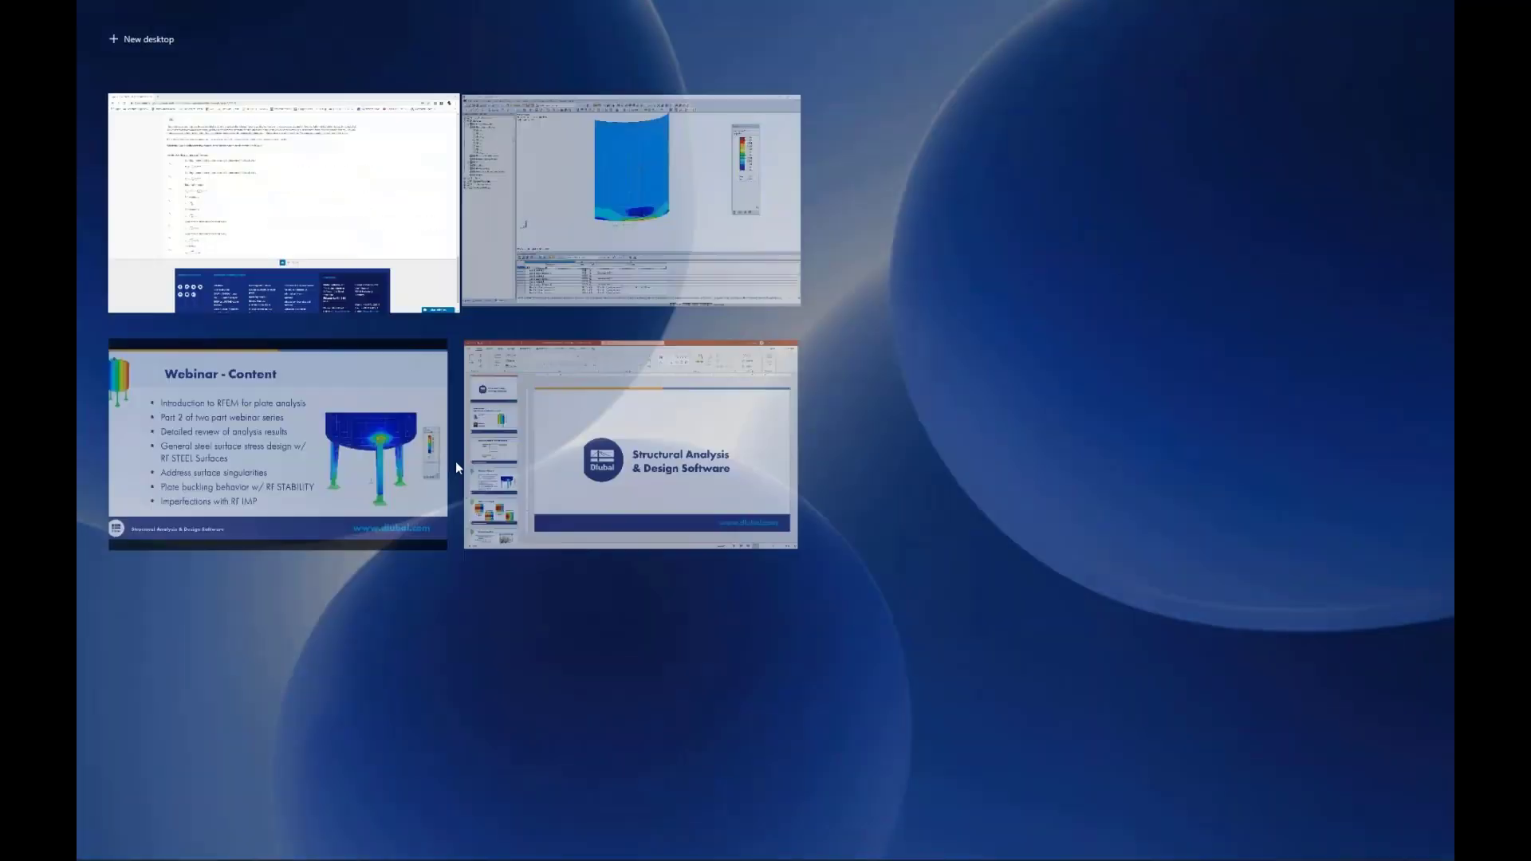
click(568, 226)
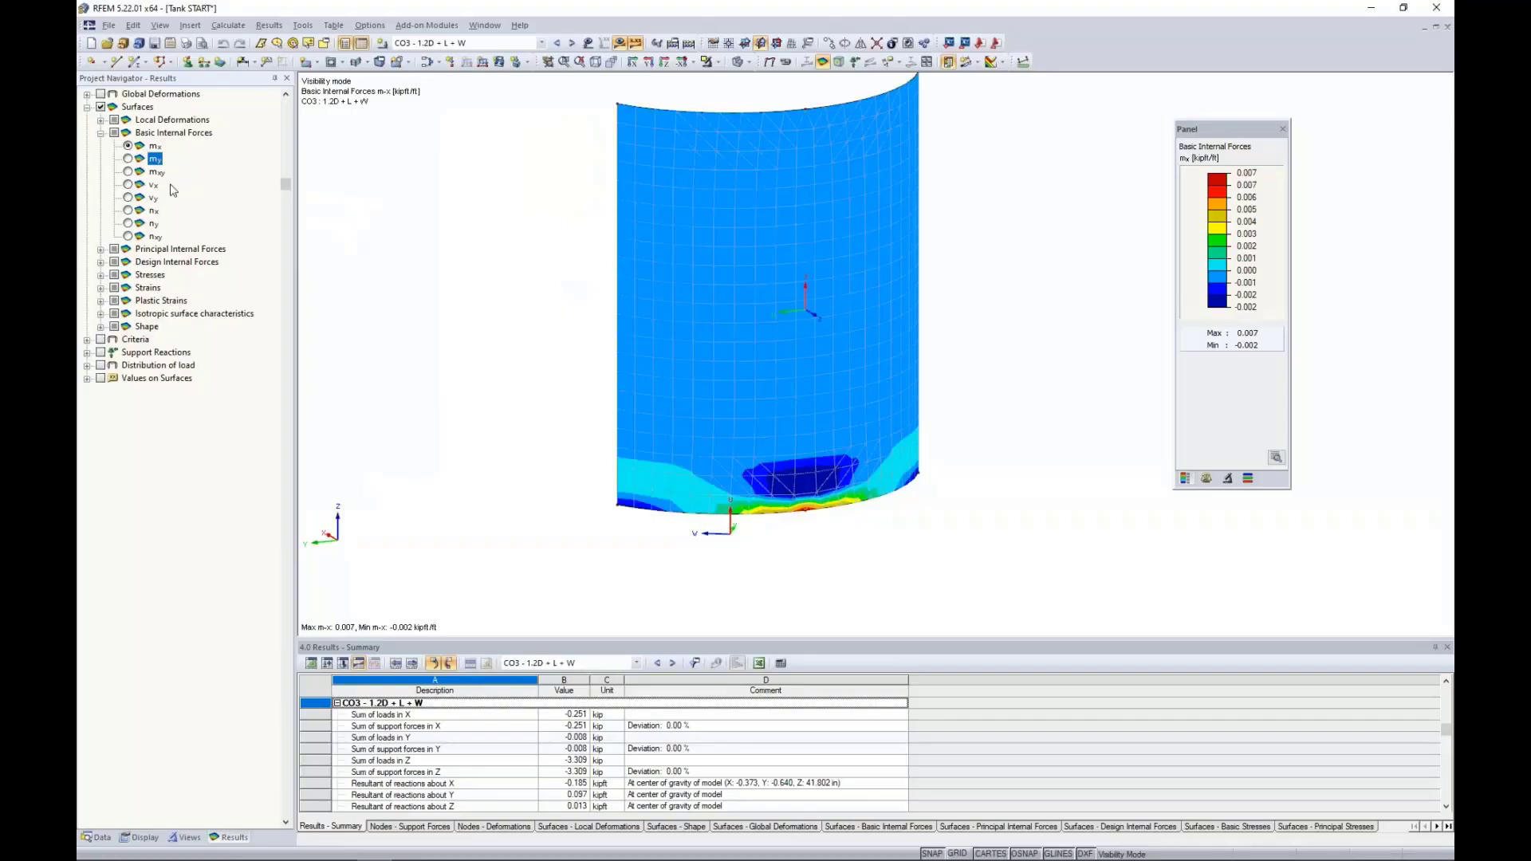
Compare the principal internal forces m-1 and m-2 on the isolated shell surface, and return to m-1.
click(102, 134)
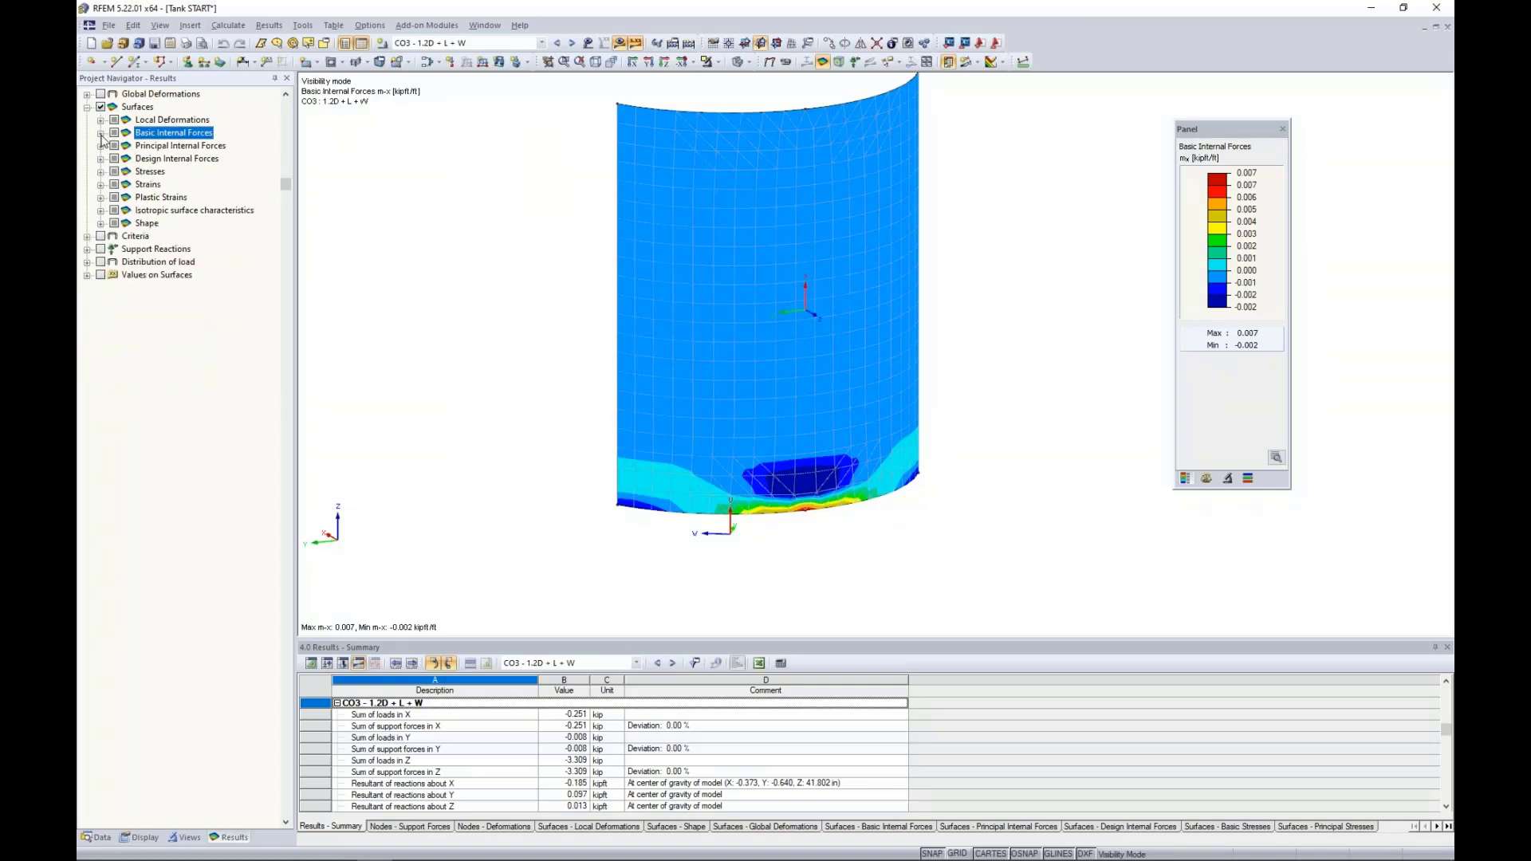
click(101, 145)
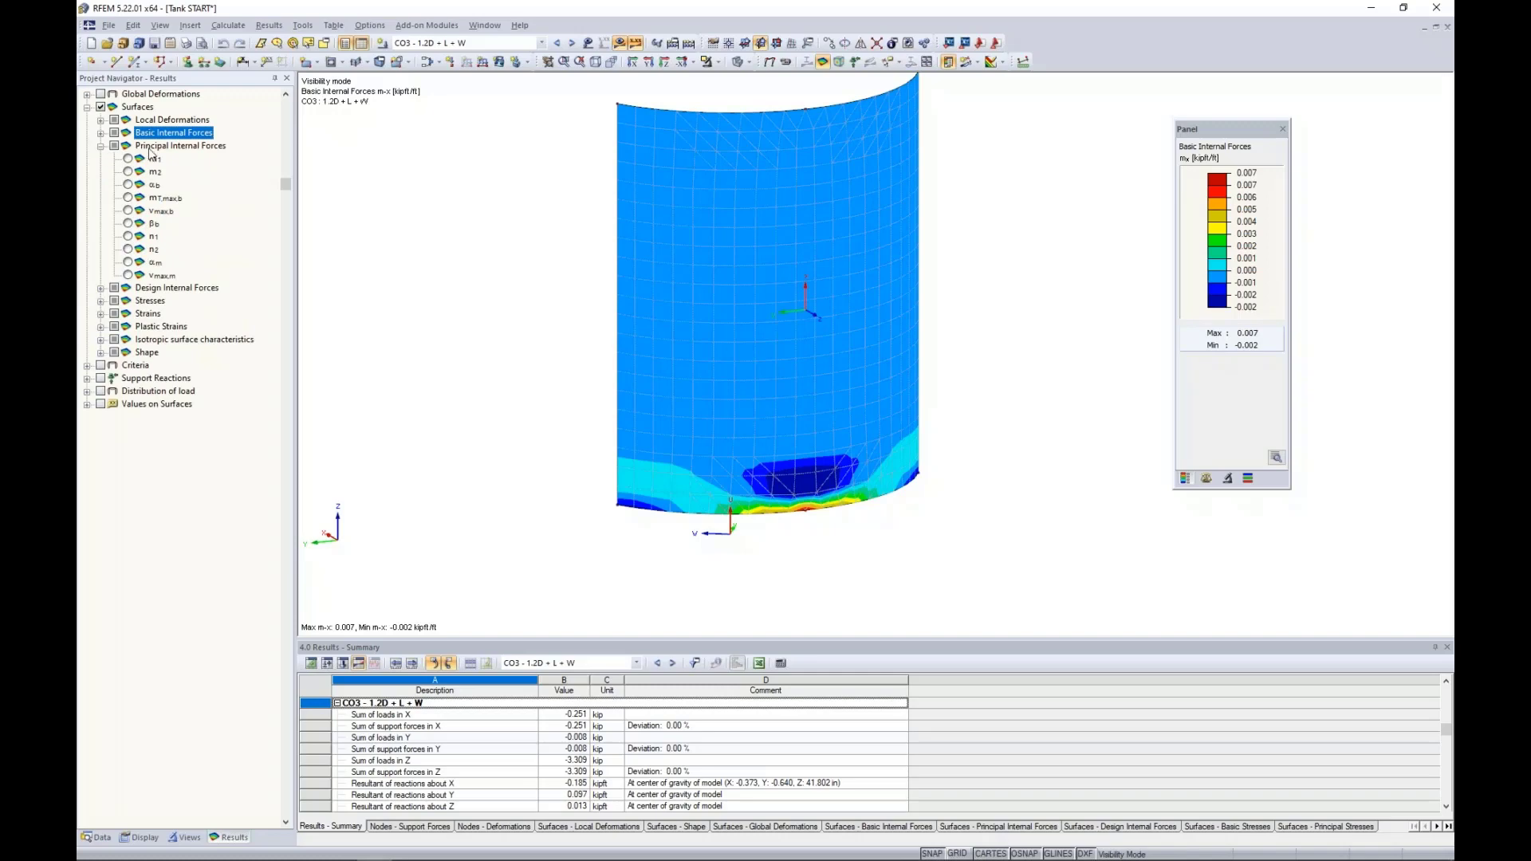
click(127, 159)
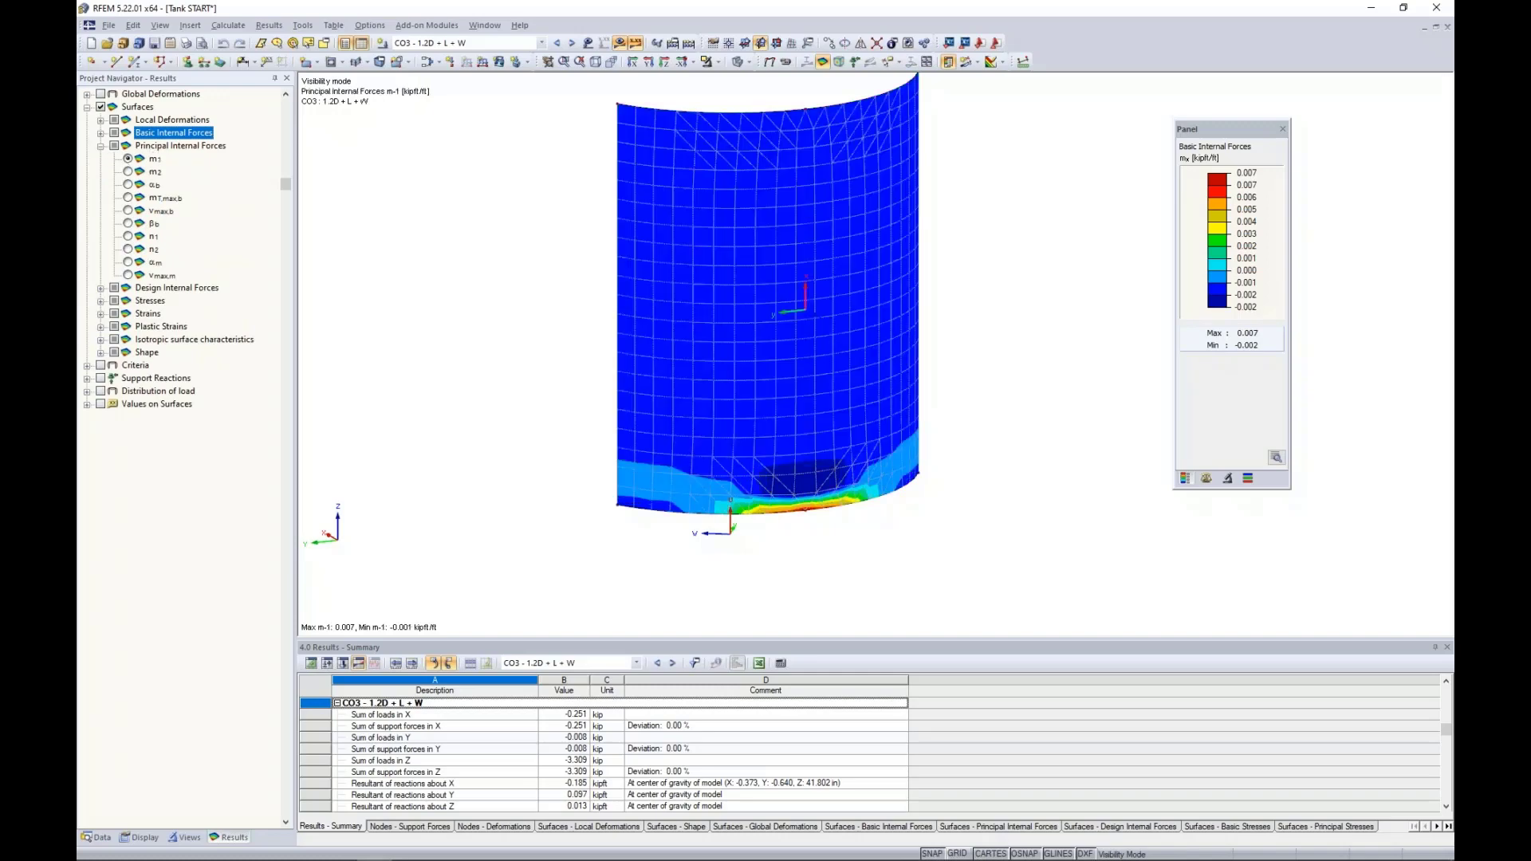
click(128, 172)
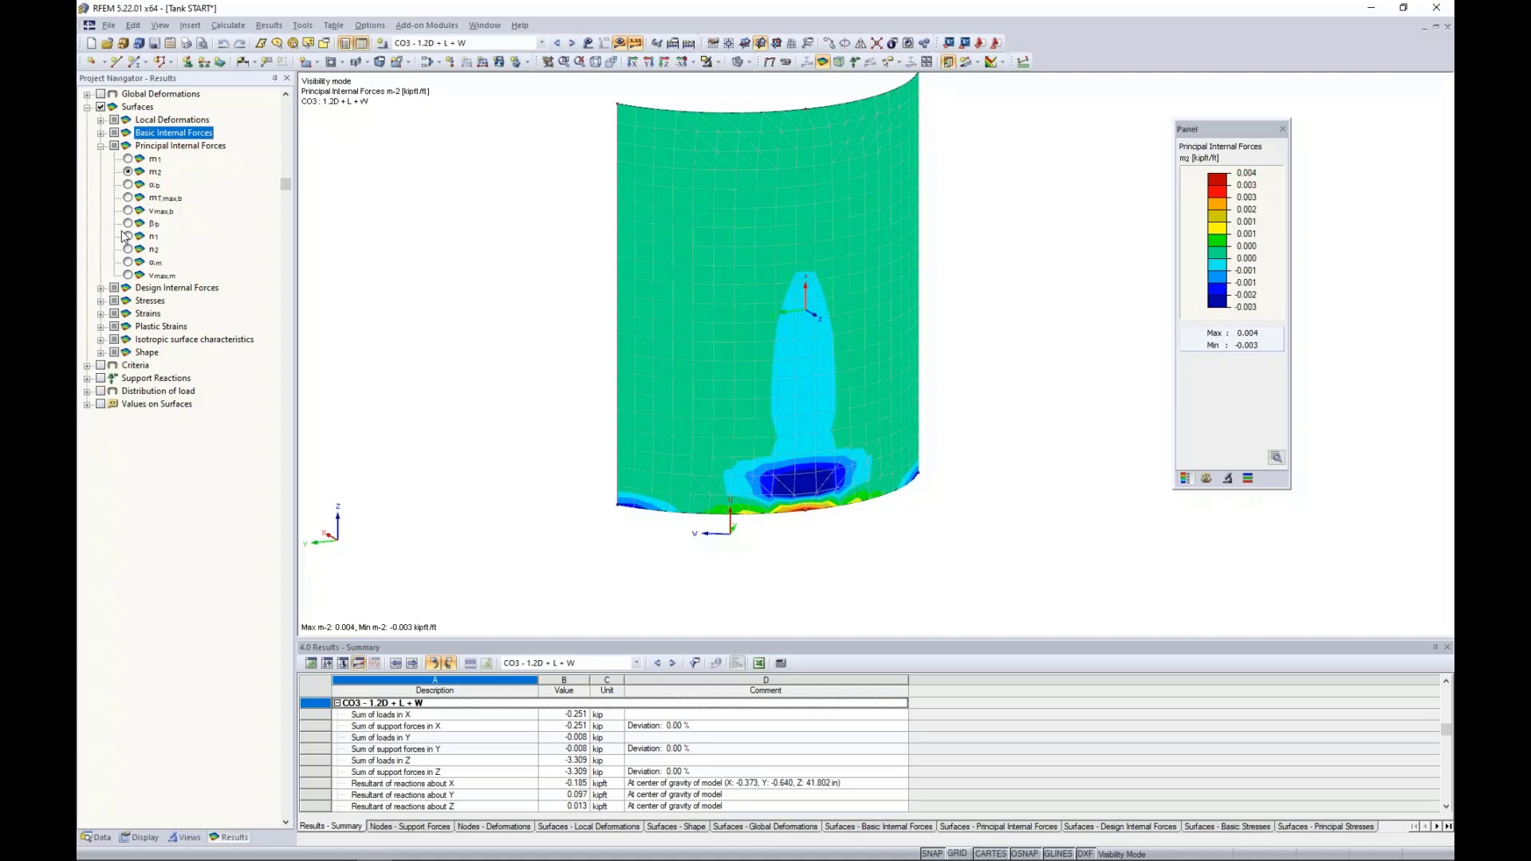
click(128, 160)
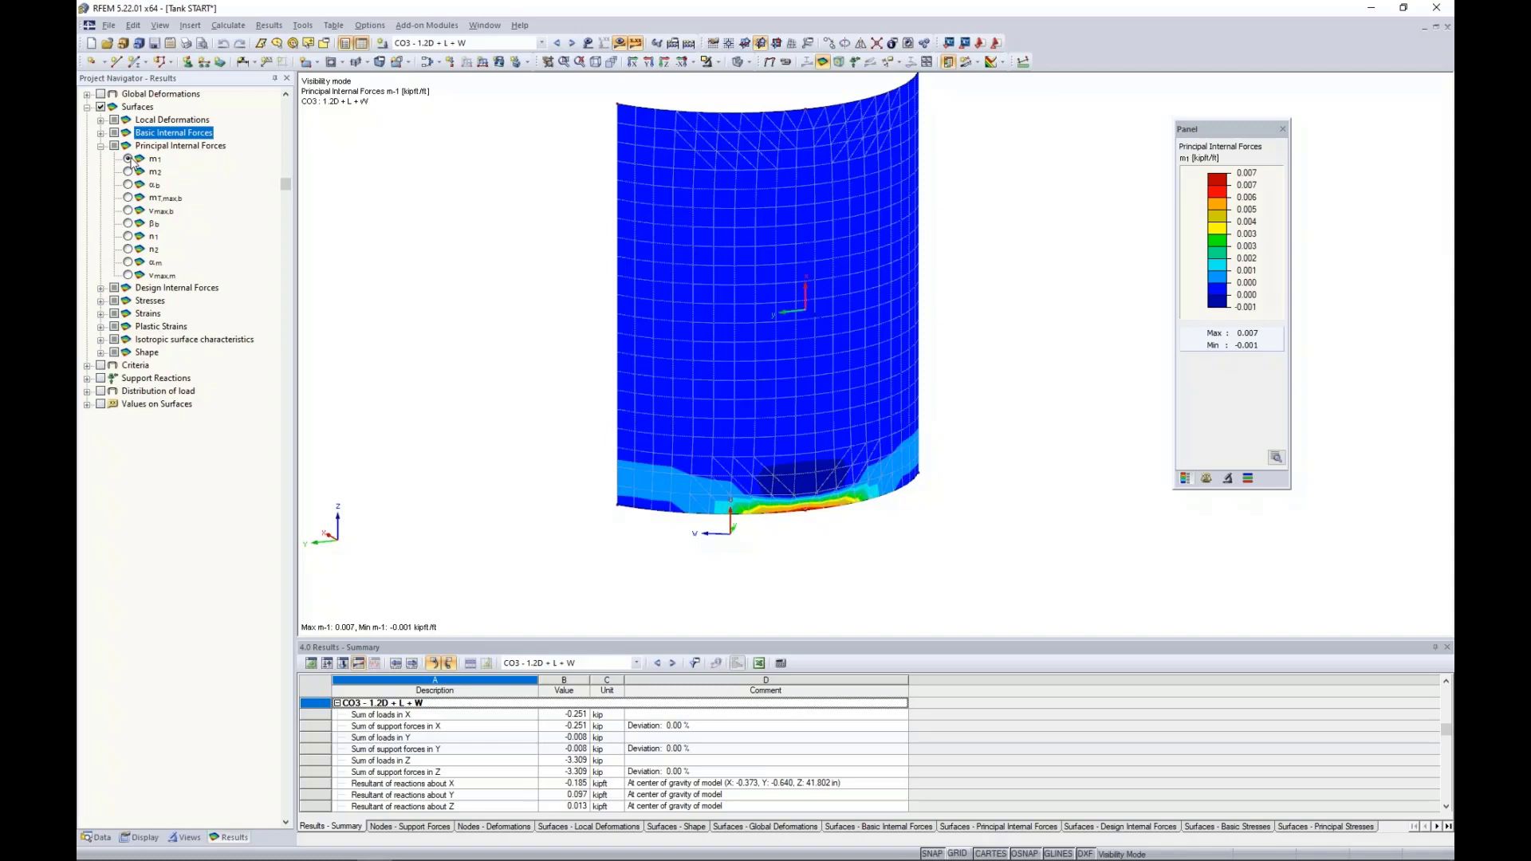
Display the principal internal force directions alpha-b on the shell surface with a trajectories display factor of 512.
click(129, 184)
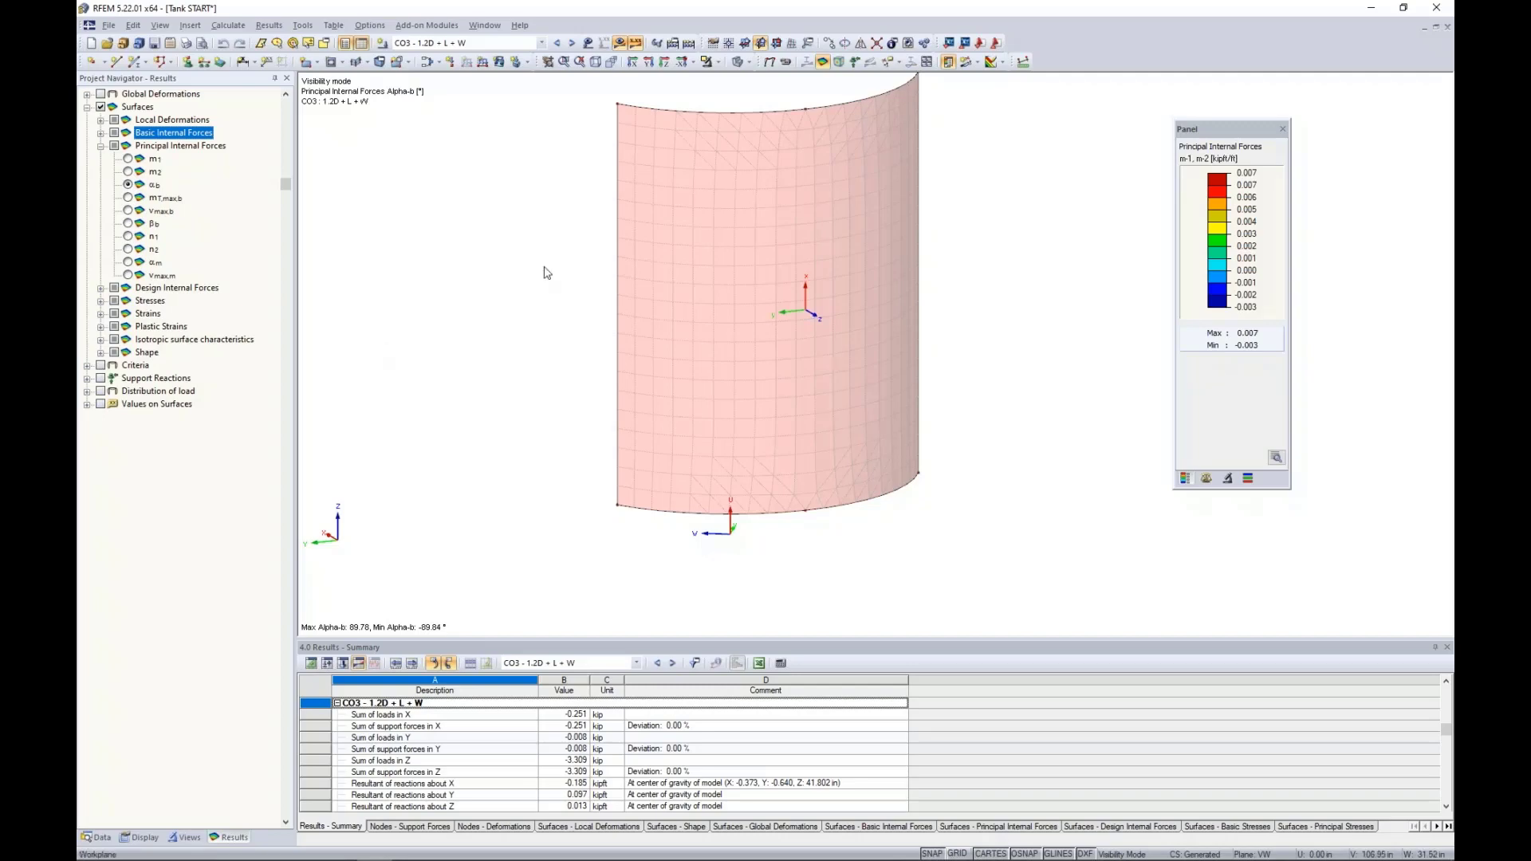
click(1206, 478)
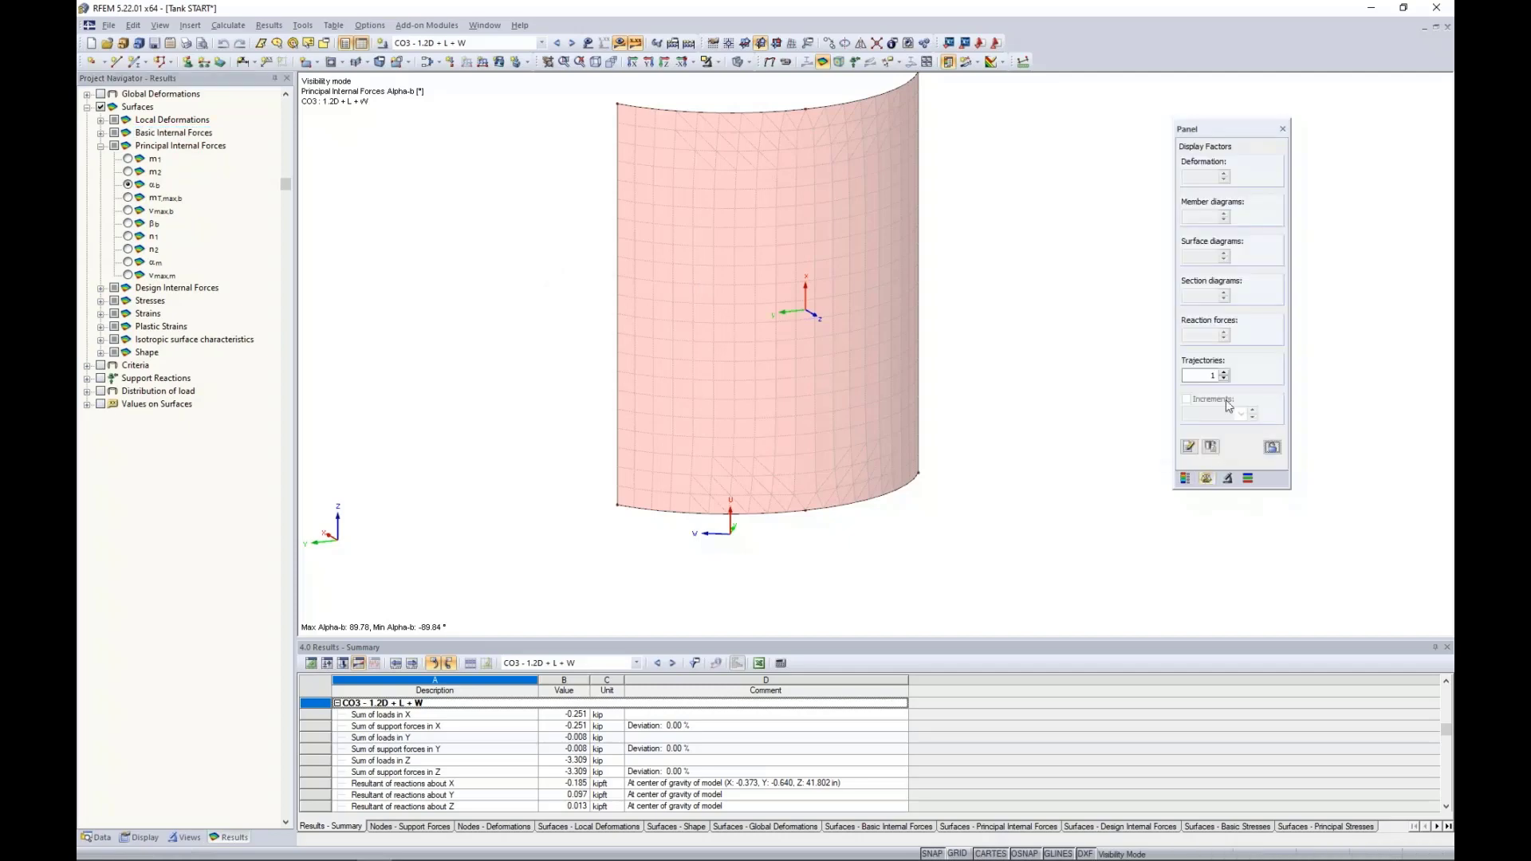
click(1224, 371)
text(2)
click(1224, 371)
click(1224, 372)
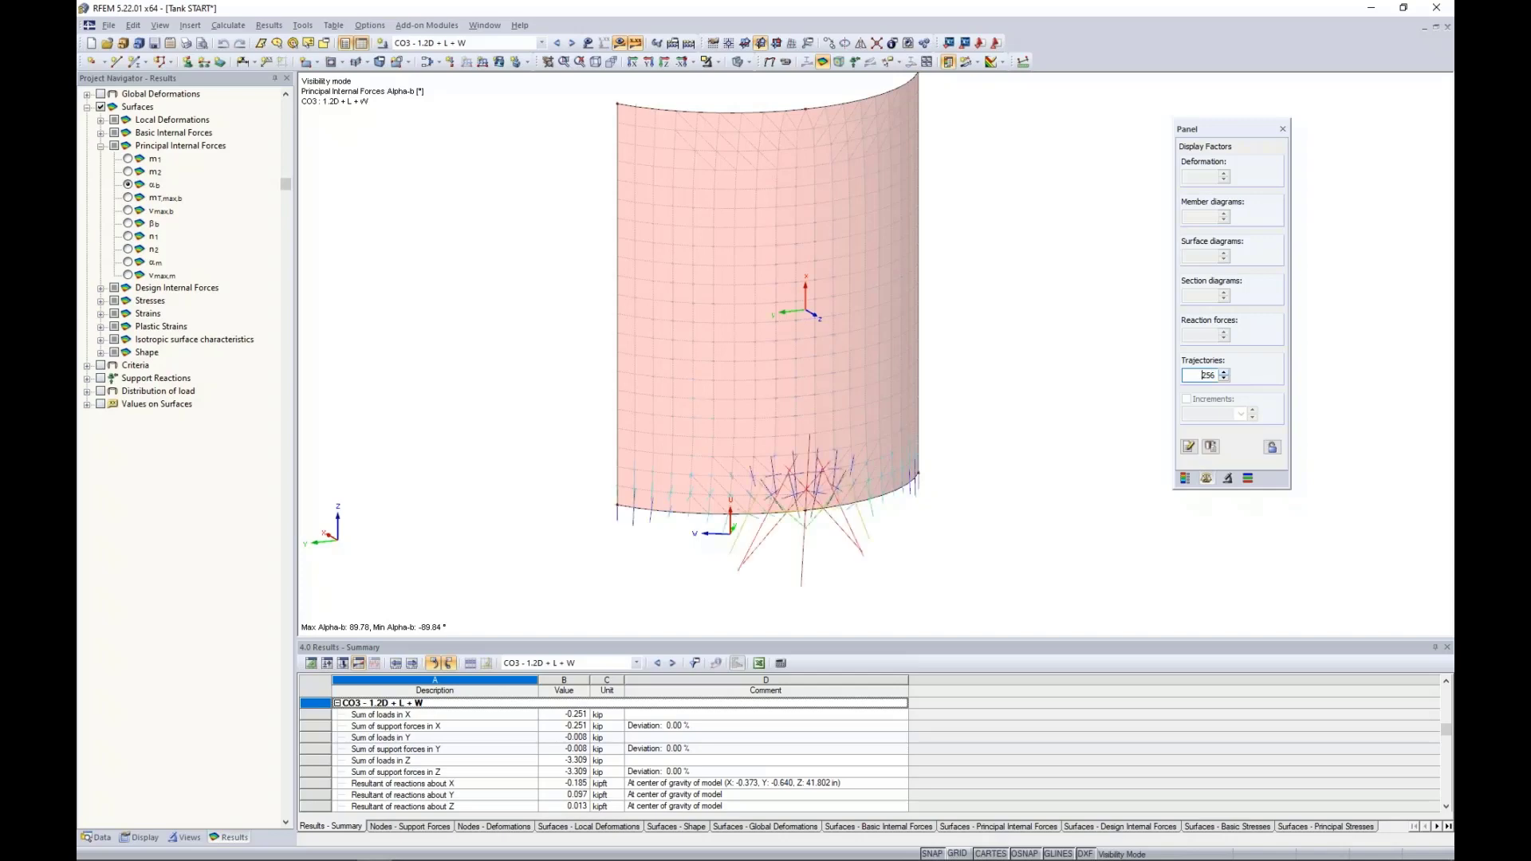
scroll(782, 547, up, 4)
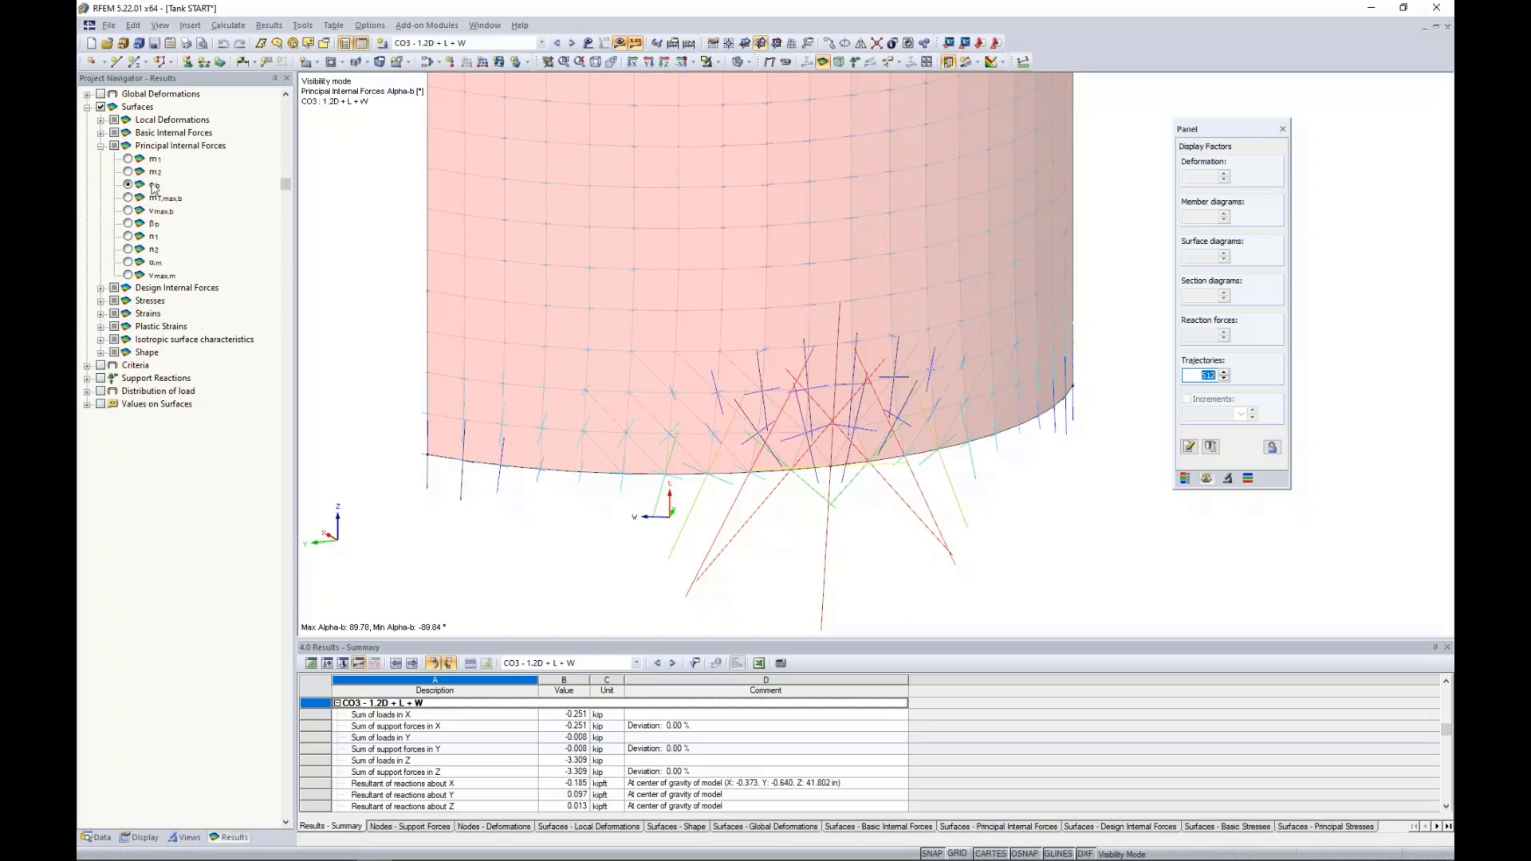
Review the design internal force m-x,D,+ at the lower edge of the shell surface.
click(101, 146)
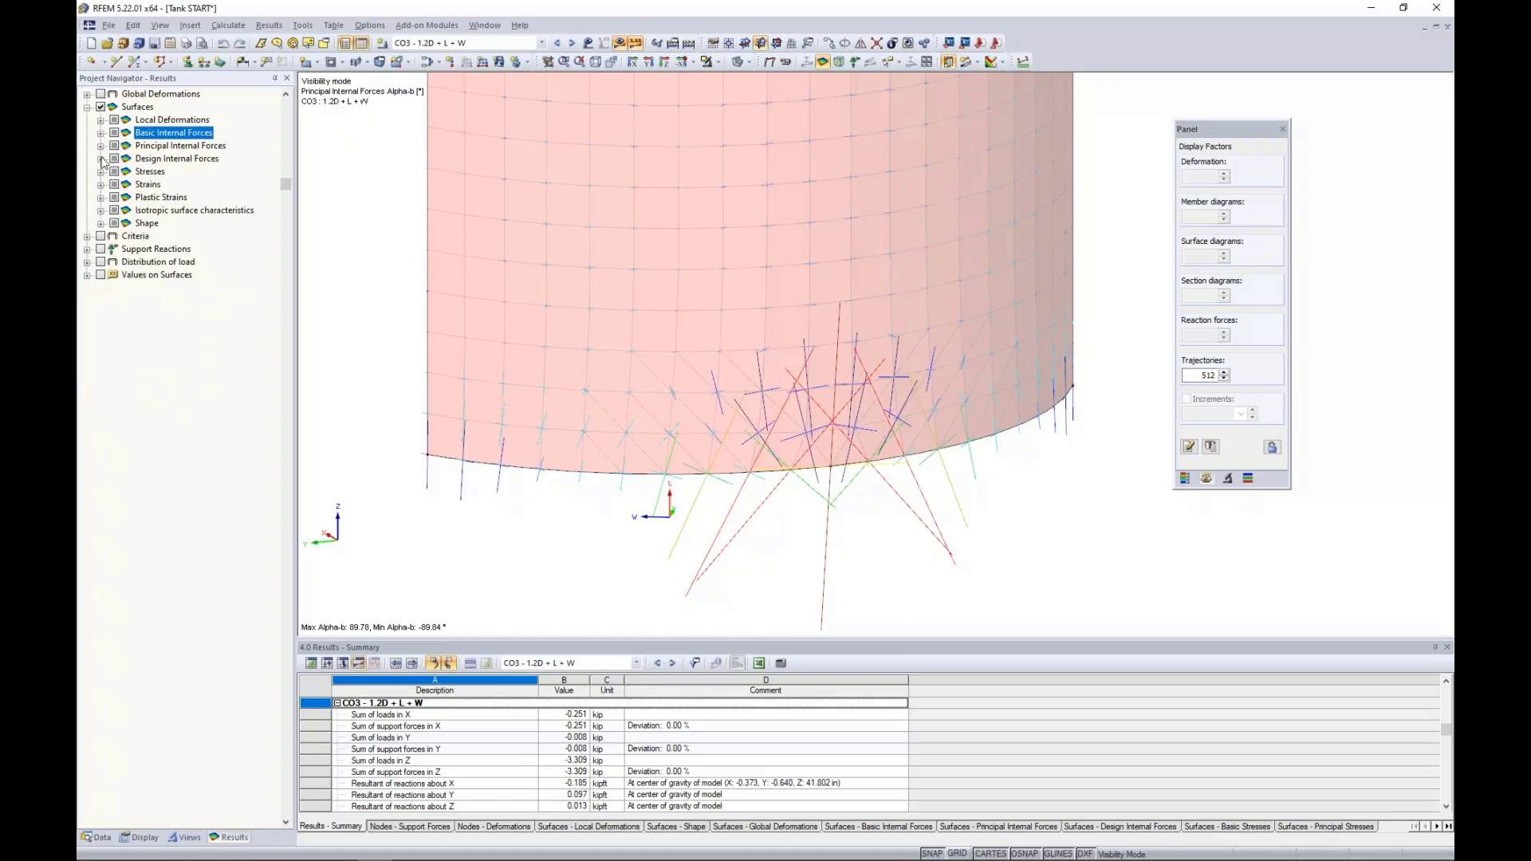
click(100, 158)
click(128, 173)
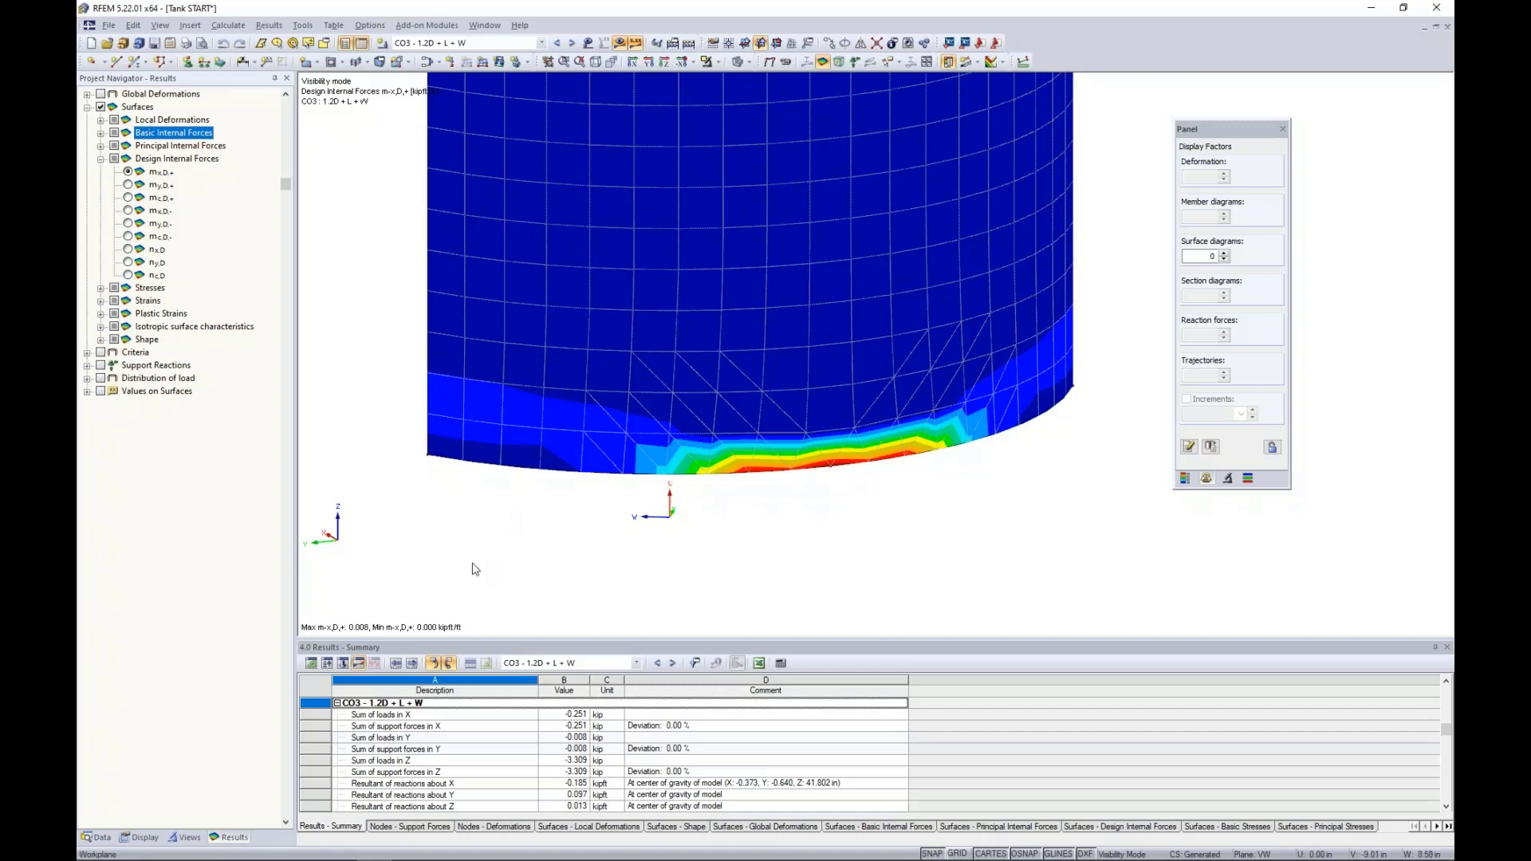
middle_drag(390, 397, 420, 452)
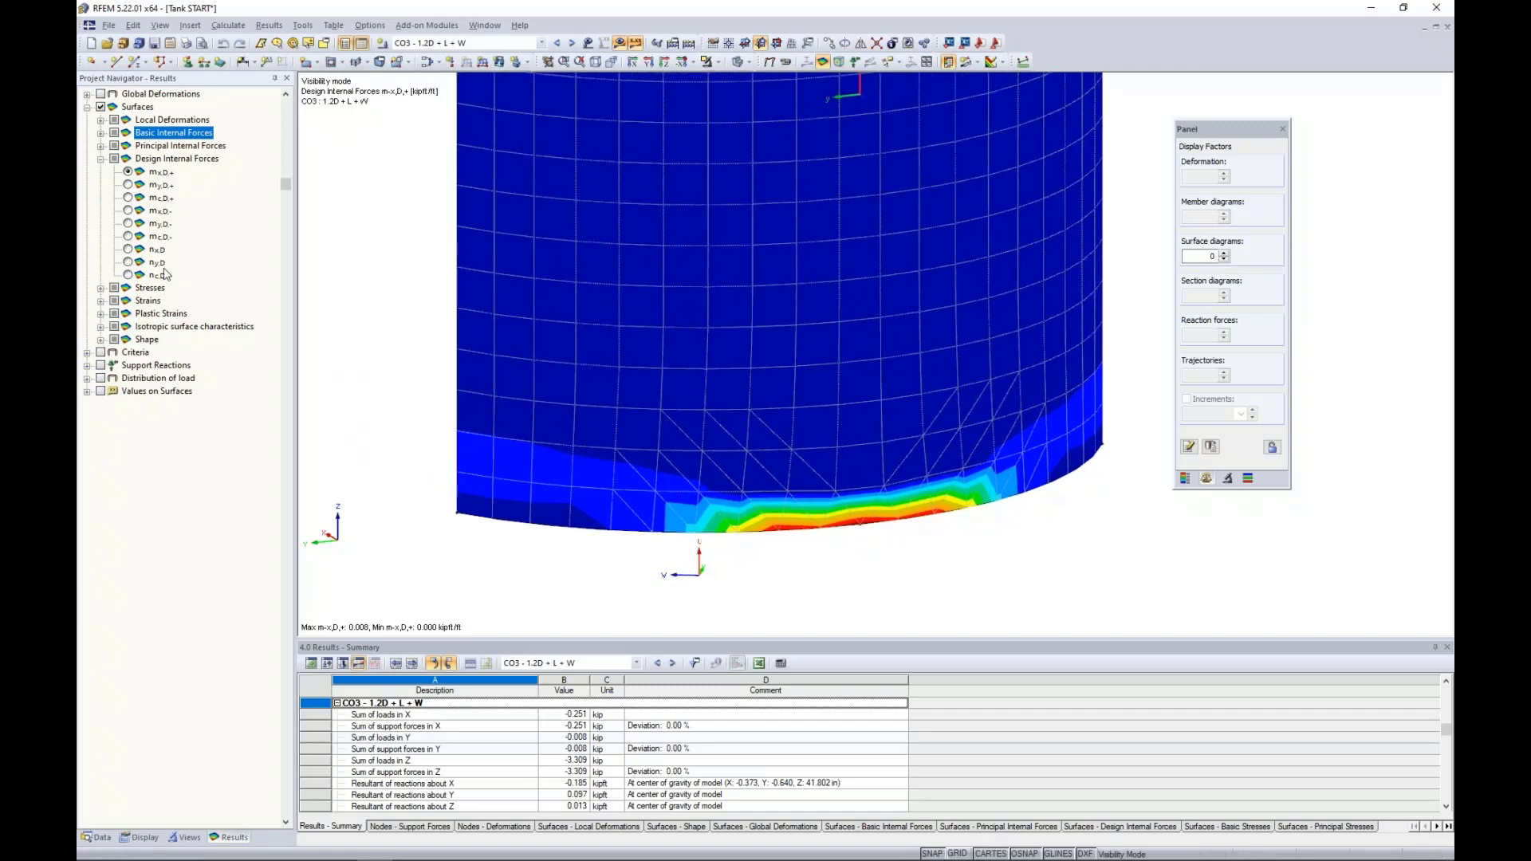
click(101, 159)
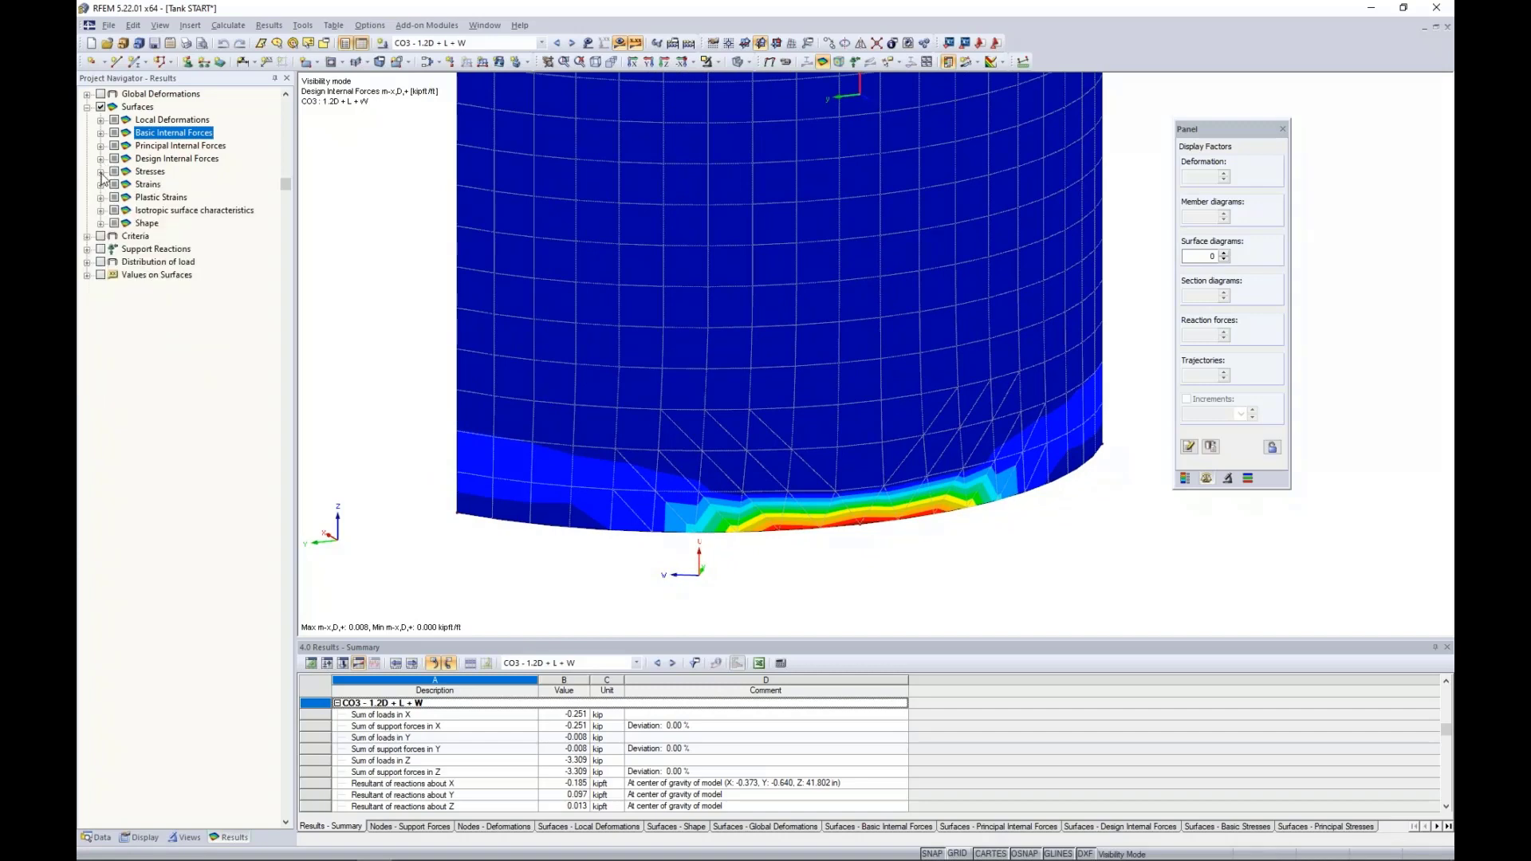
Compare the shell surface stresses sigma-x,+, sigma-y,+, sigma-1,+ and the maximum equivalent von Mises stress.
click(100, 172)
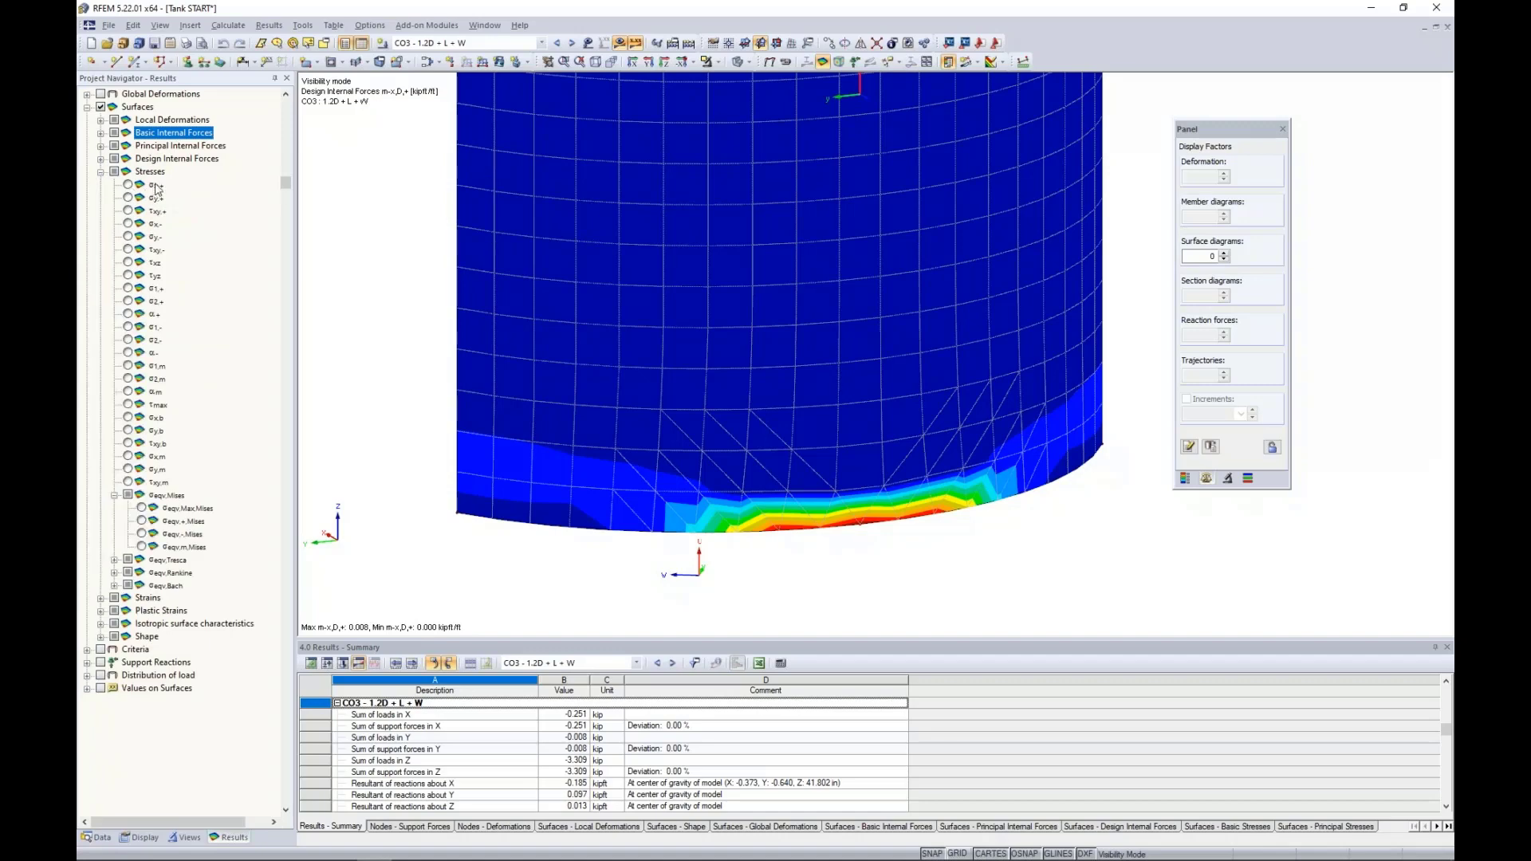
click(127, 185)
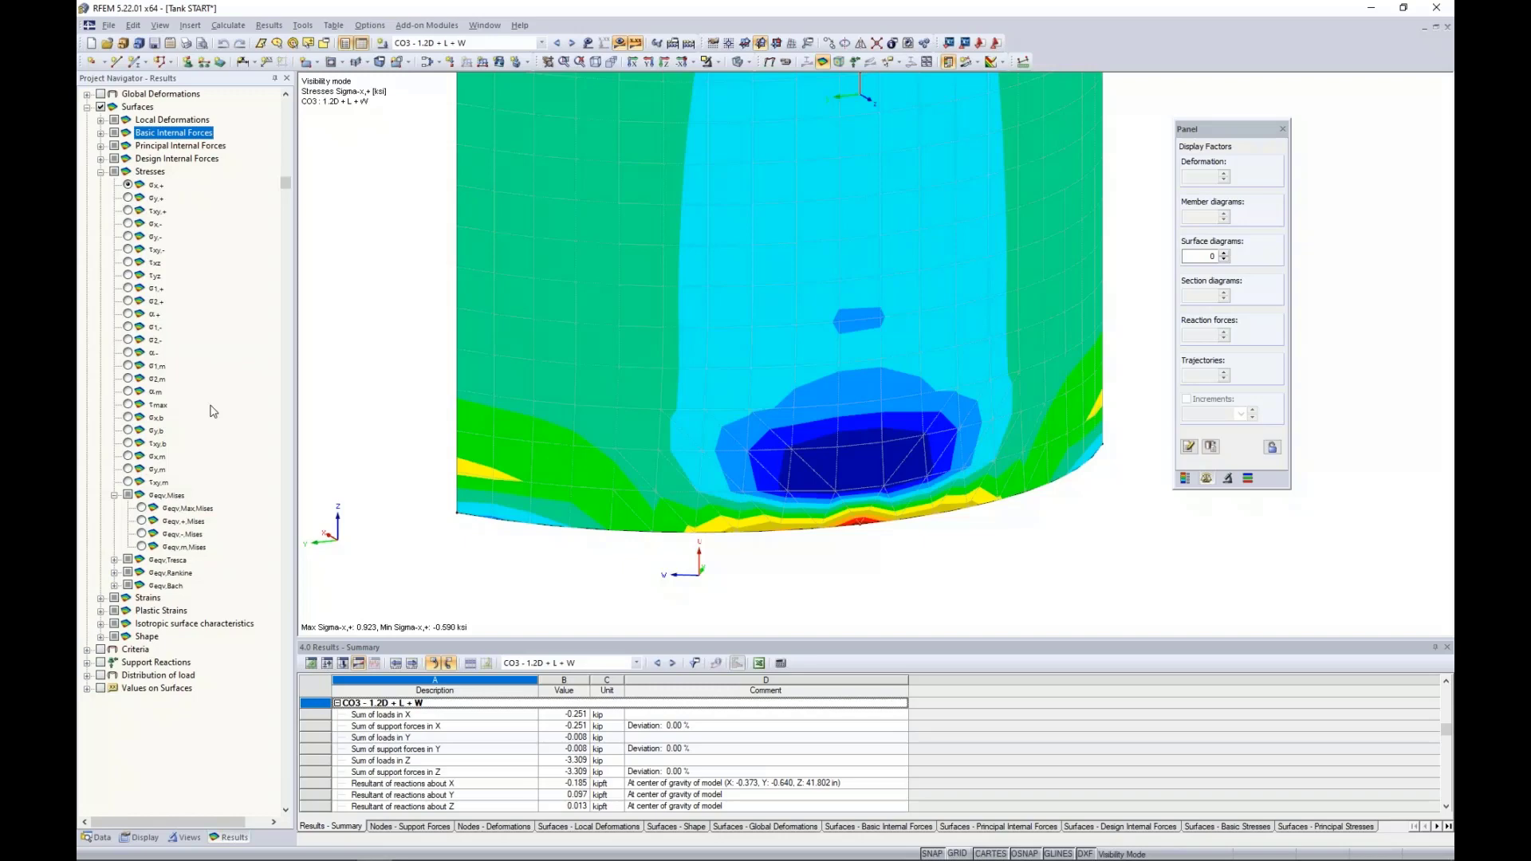
click(129, 198)
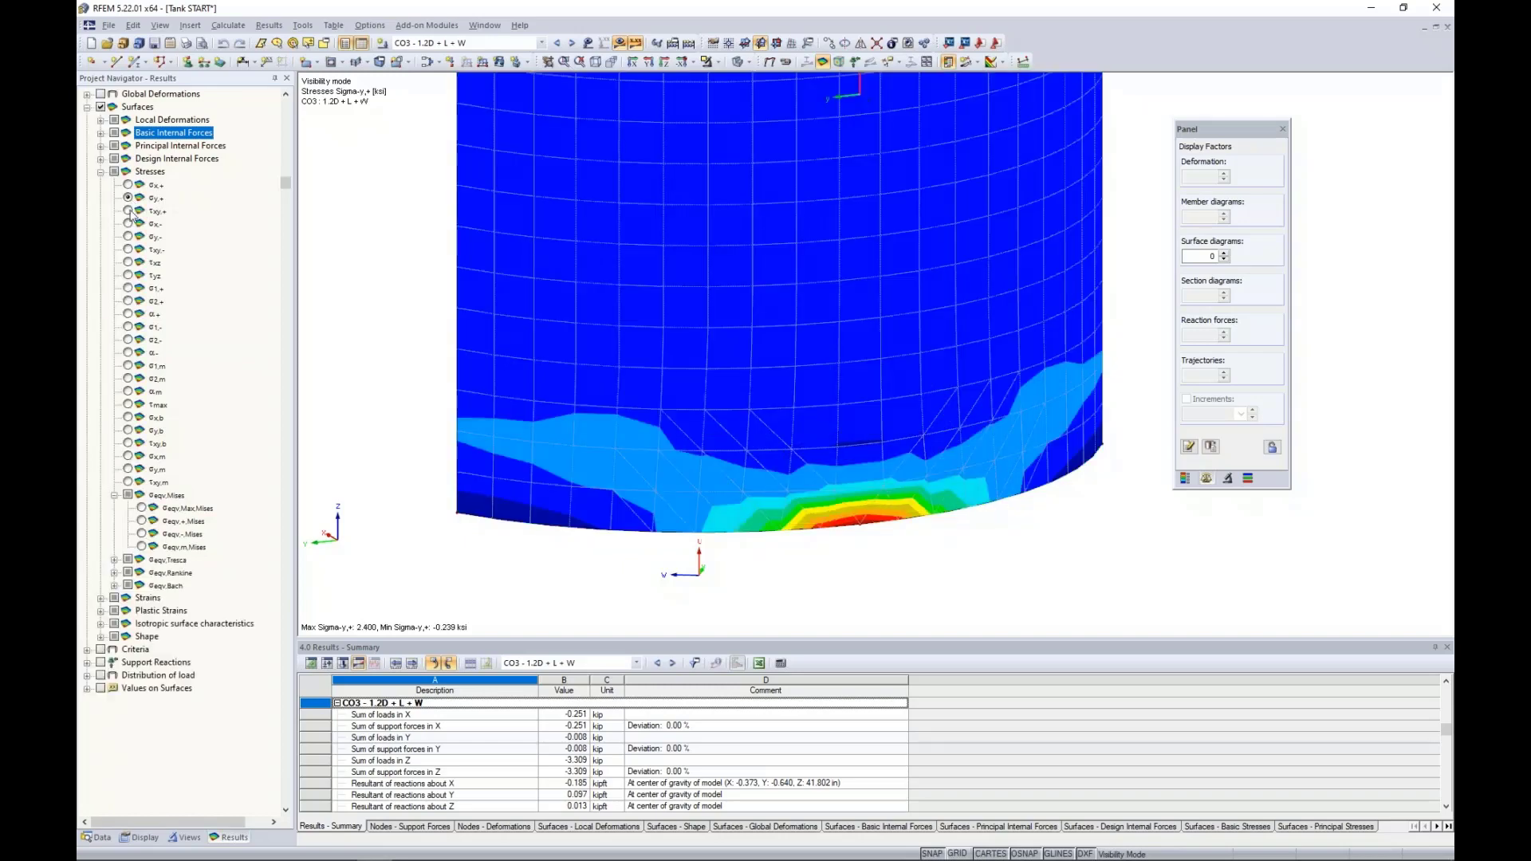
click(129, 289)
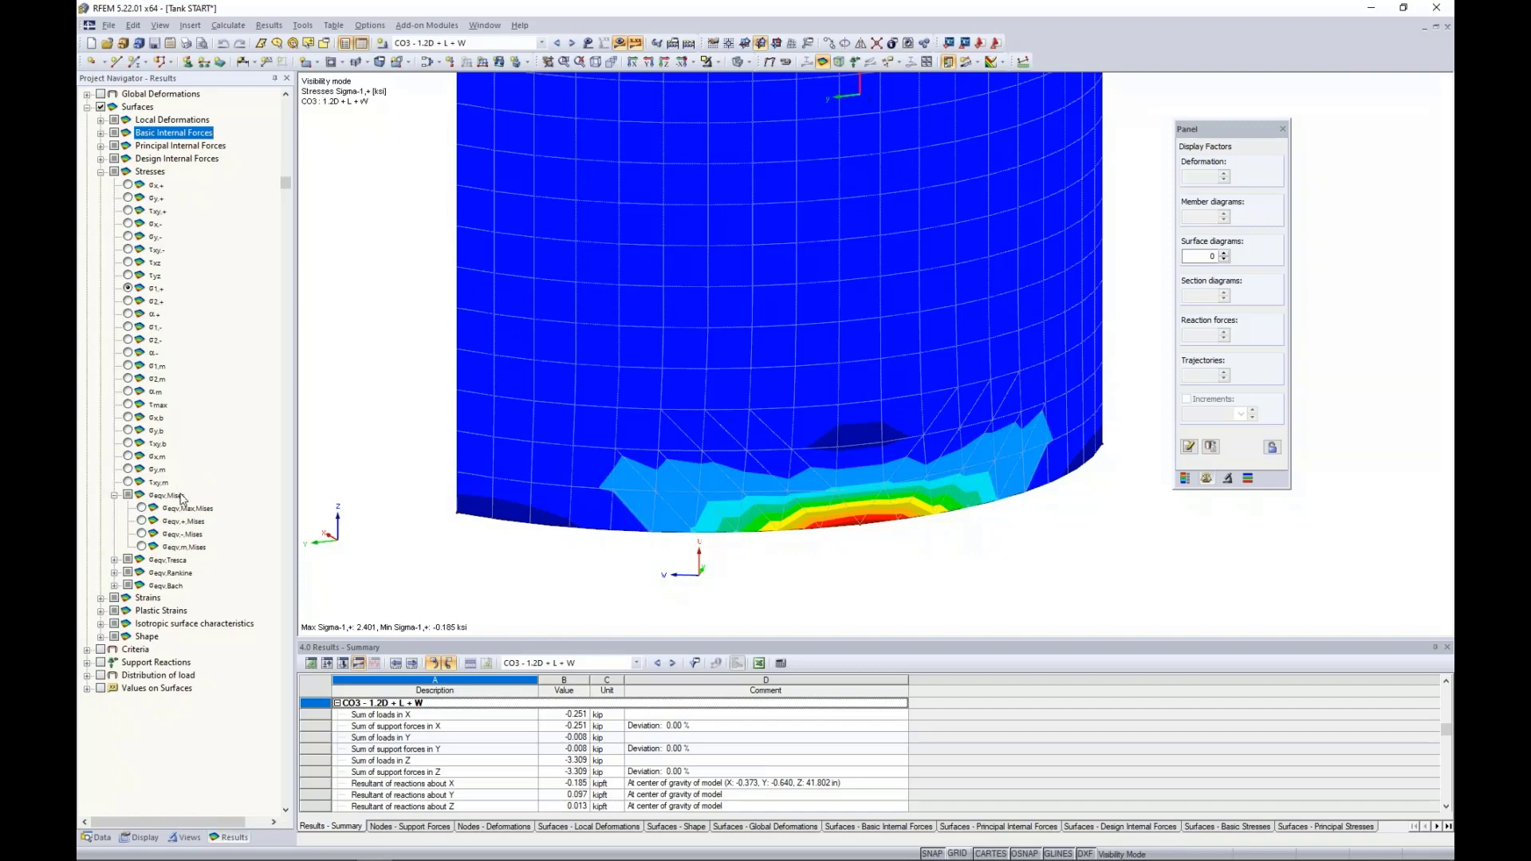
click(141, 508)
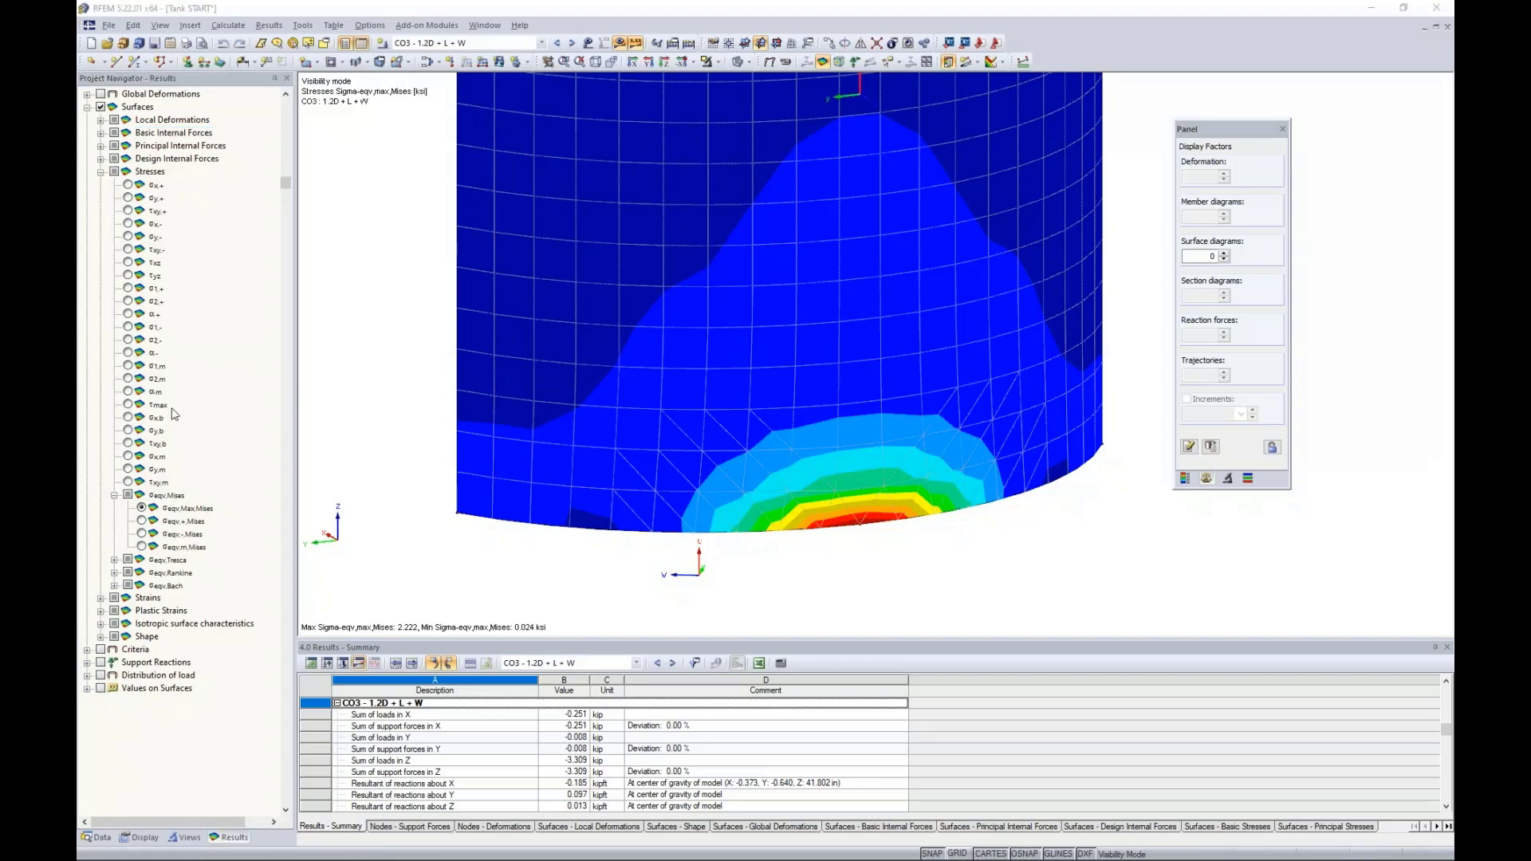
click(101, 172)
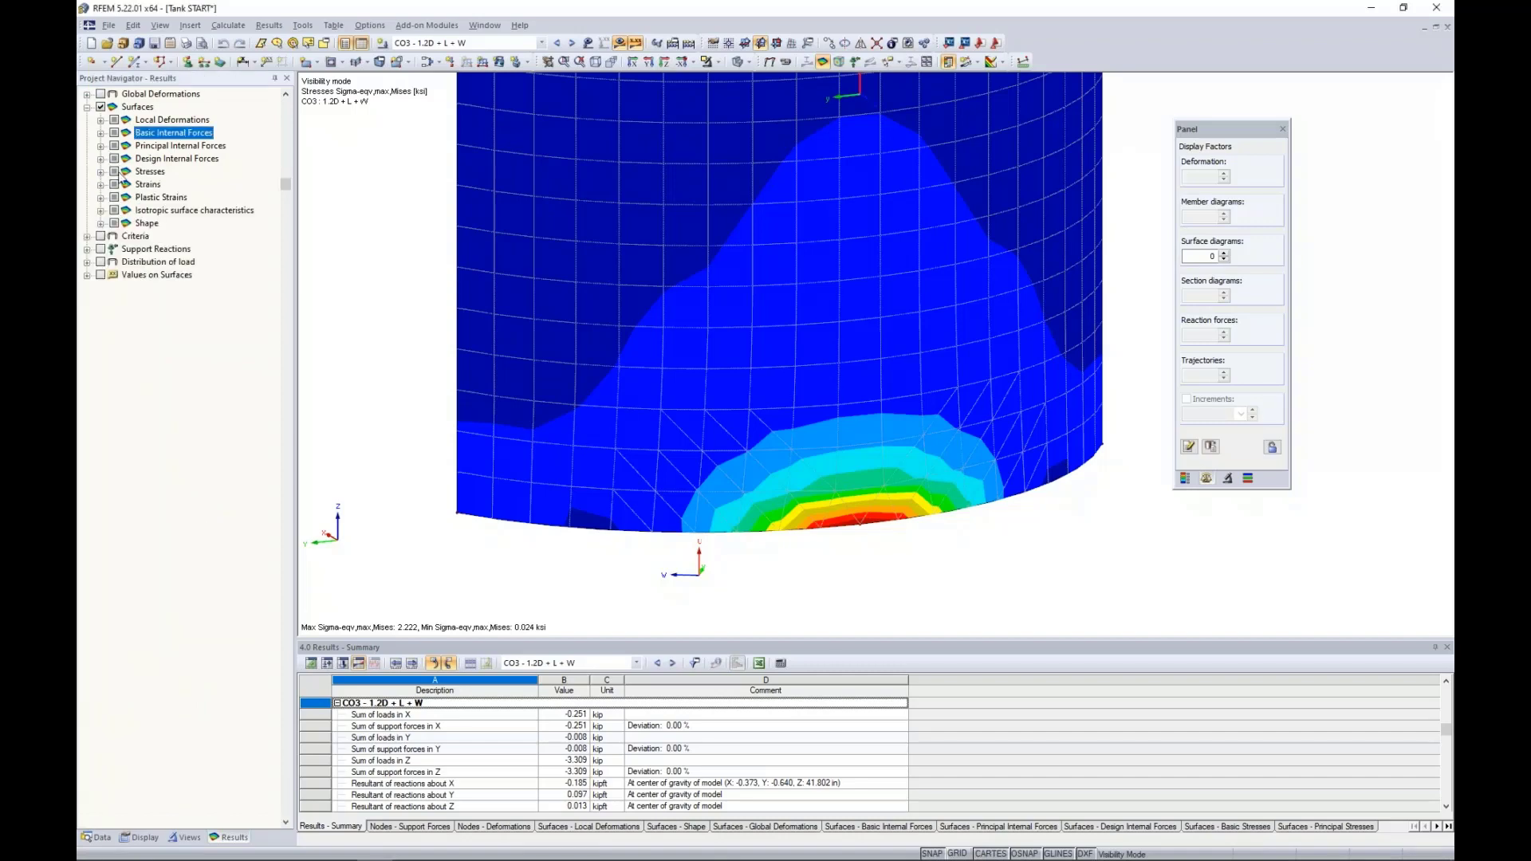
Review the shell surface strains eps-x,+ and eps-+,Mises.
click(101, 184)
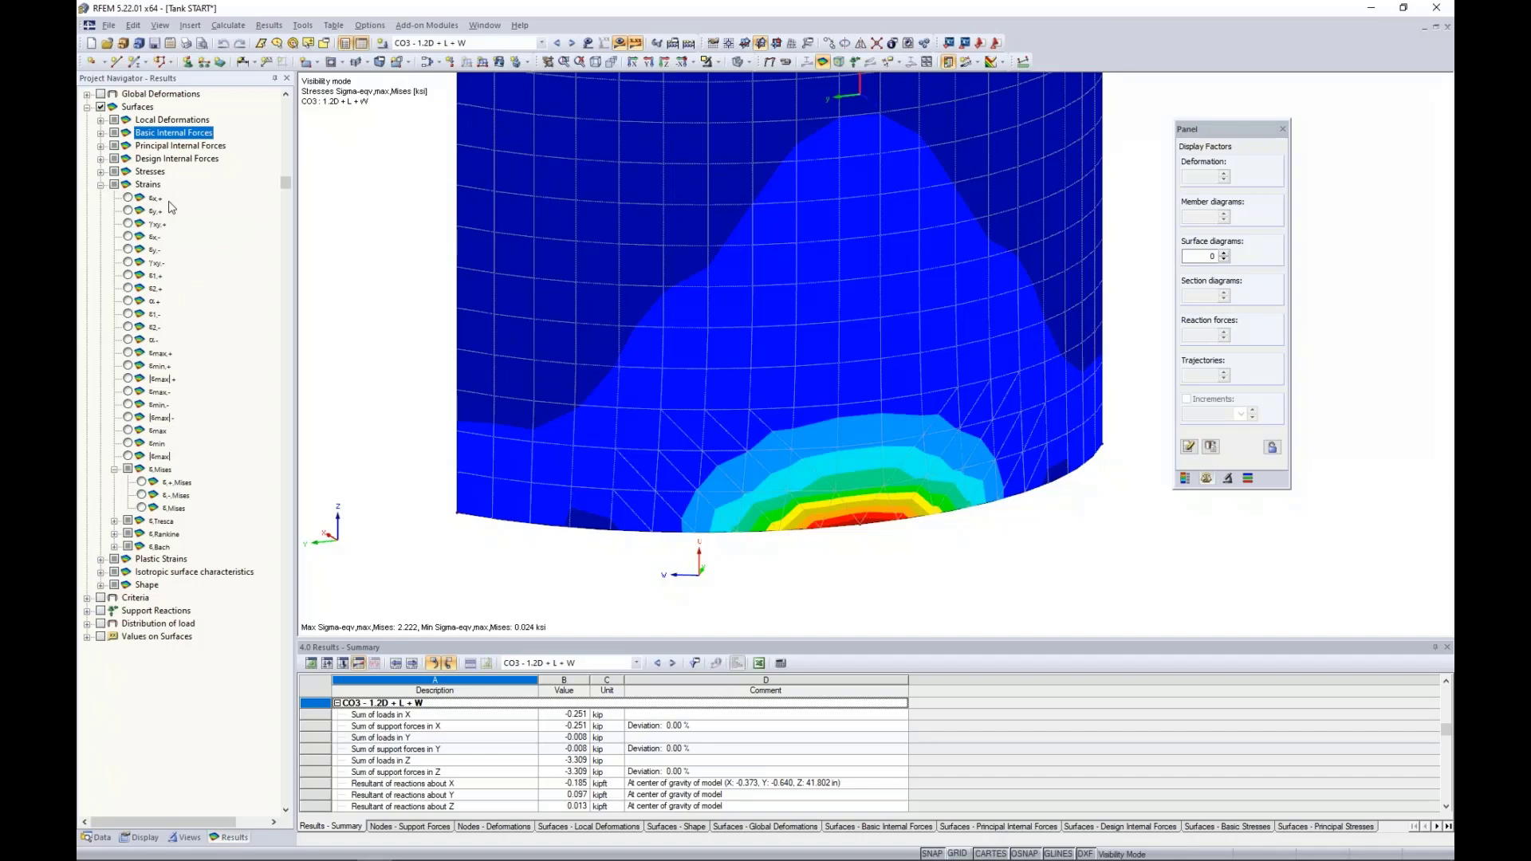
click(128, 198)
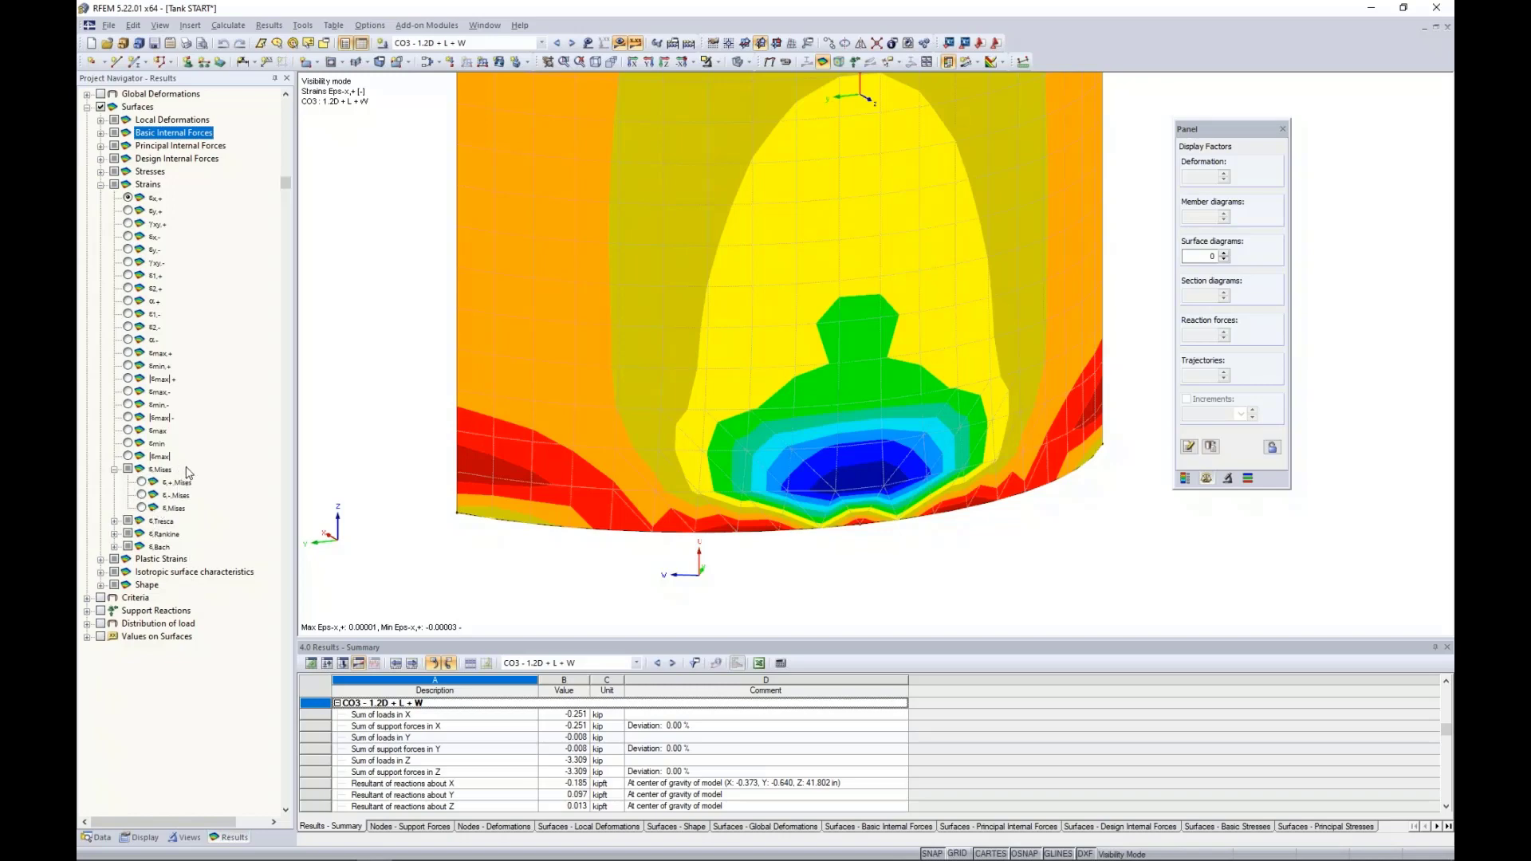
click(142, 482)
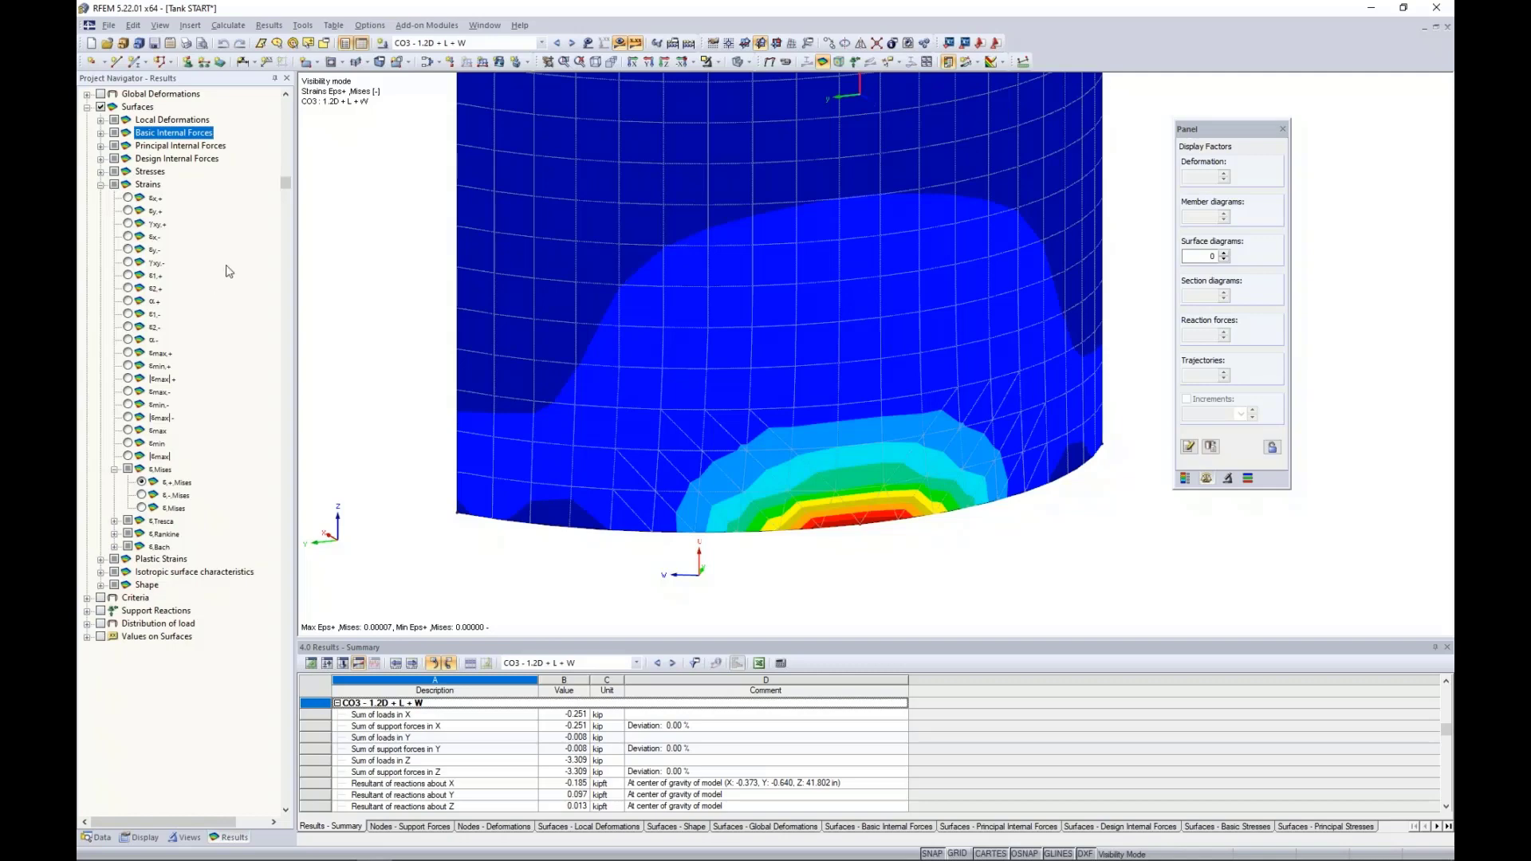
click(101, 184)
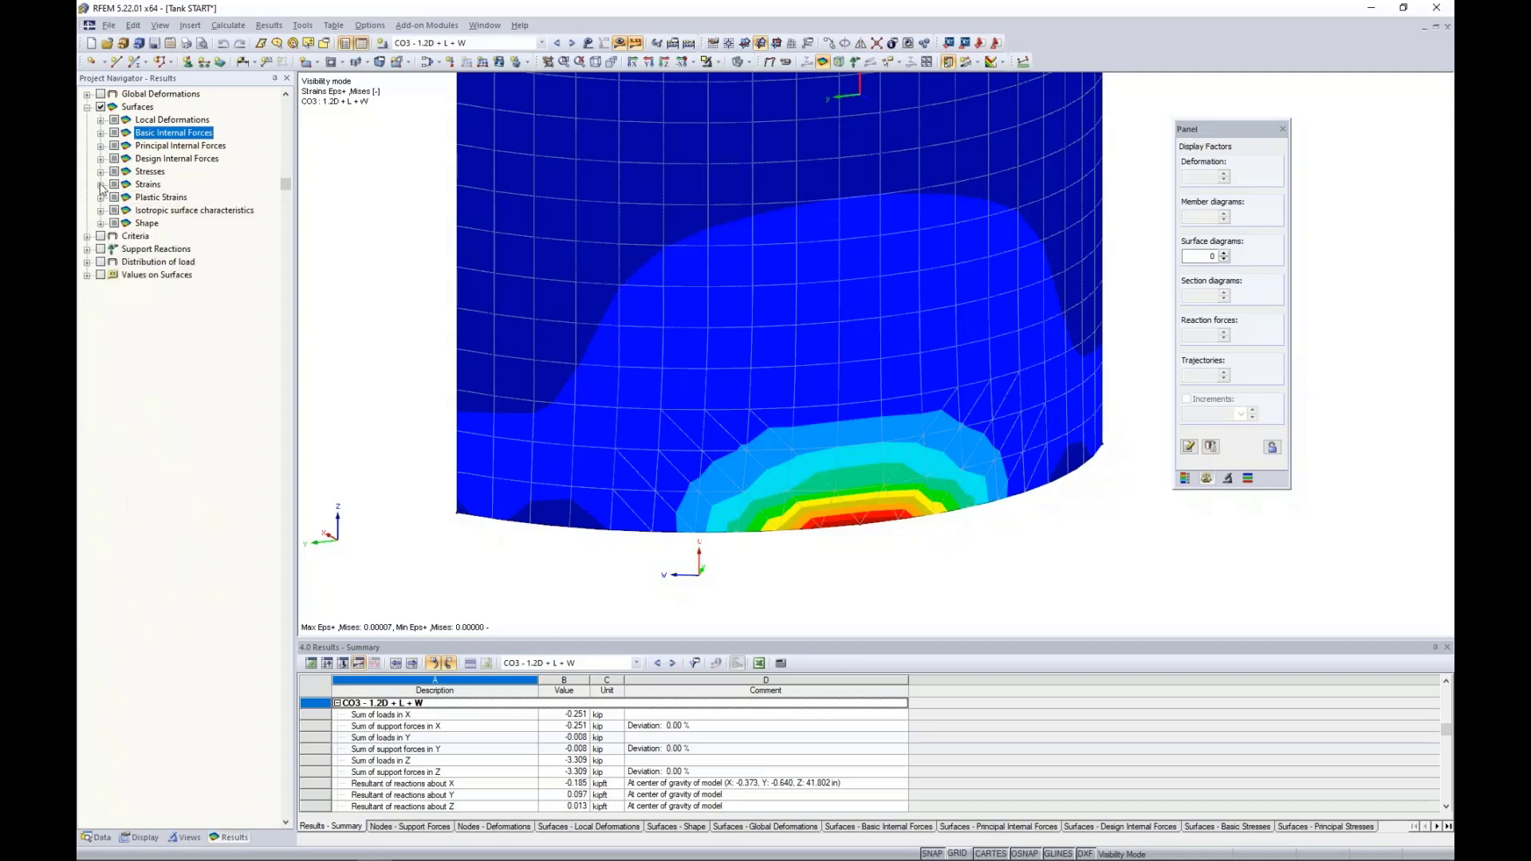
Display the basic internal force n-x over the full height of the isolated shell surface.
click(101, 132)
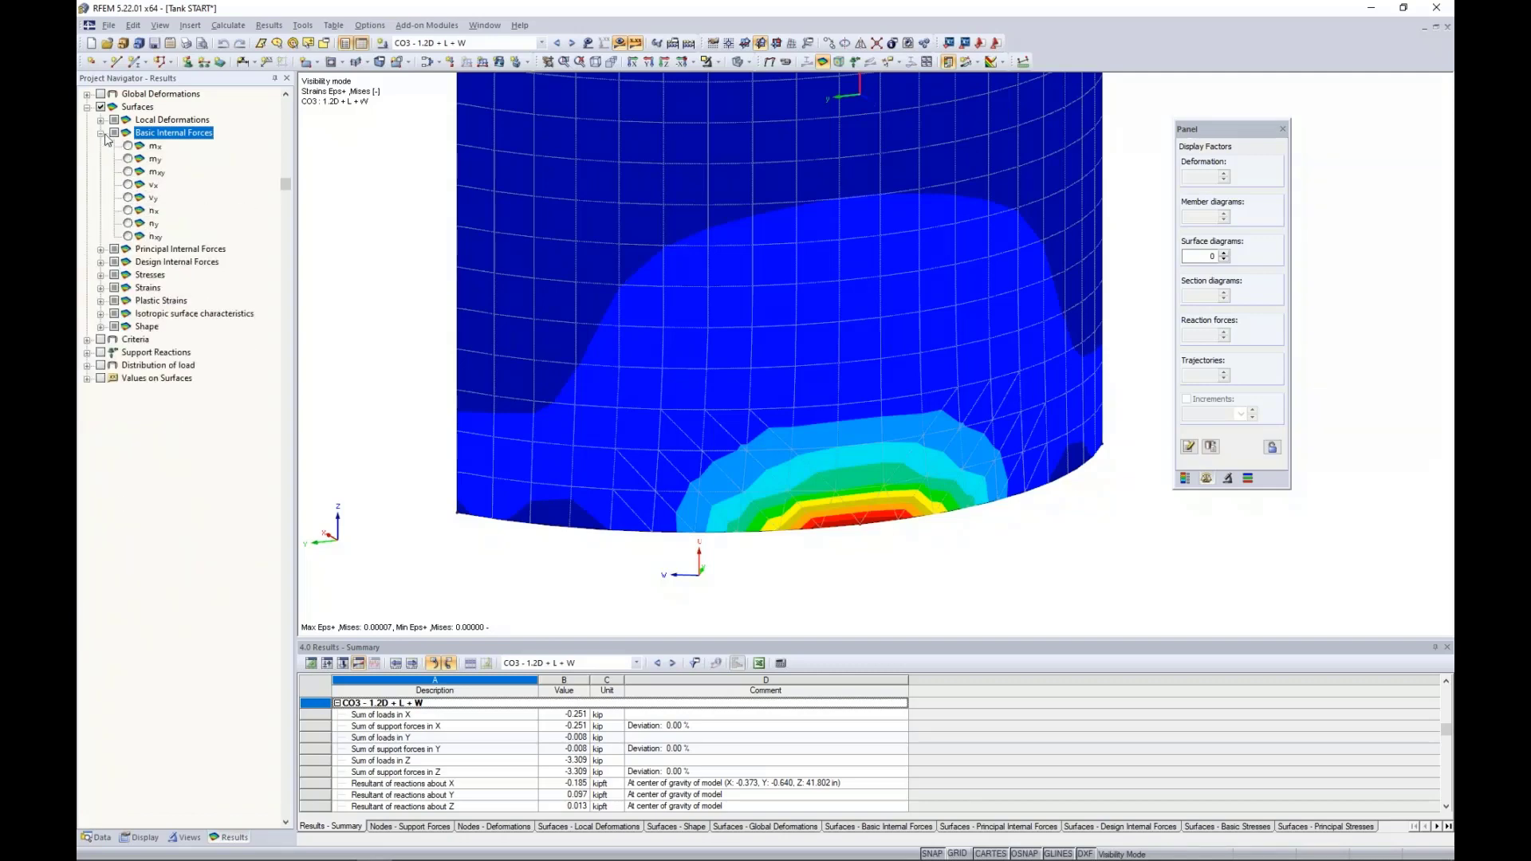
click(128, 211)
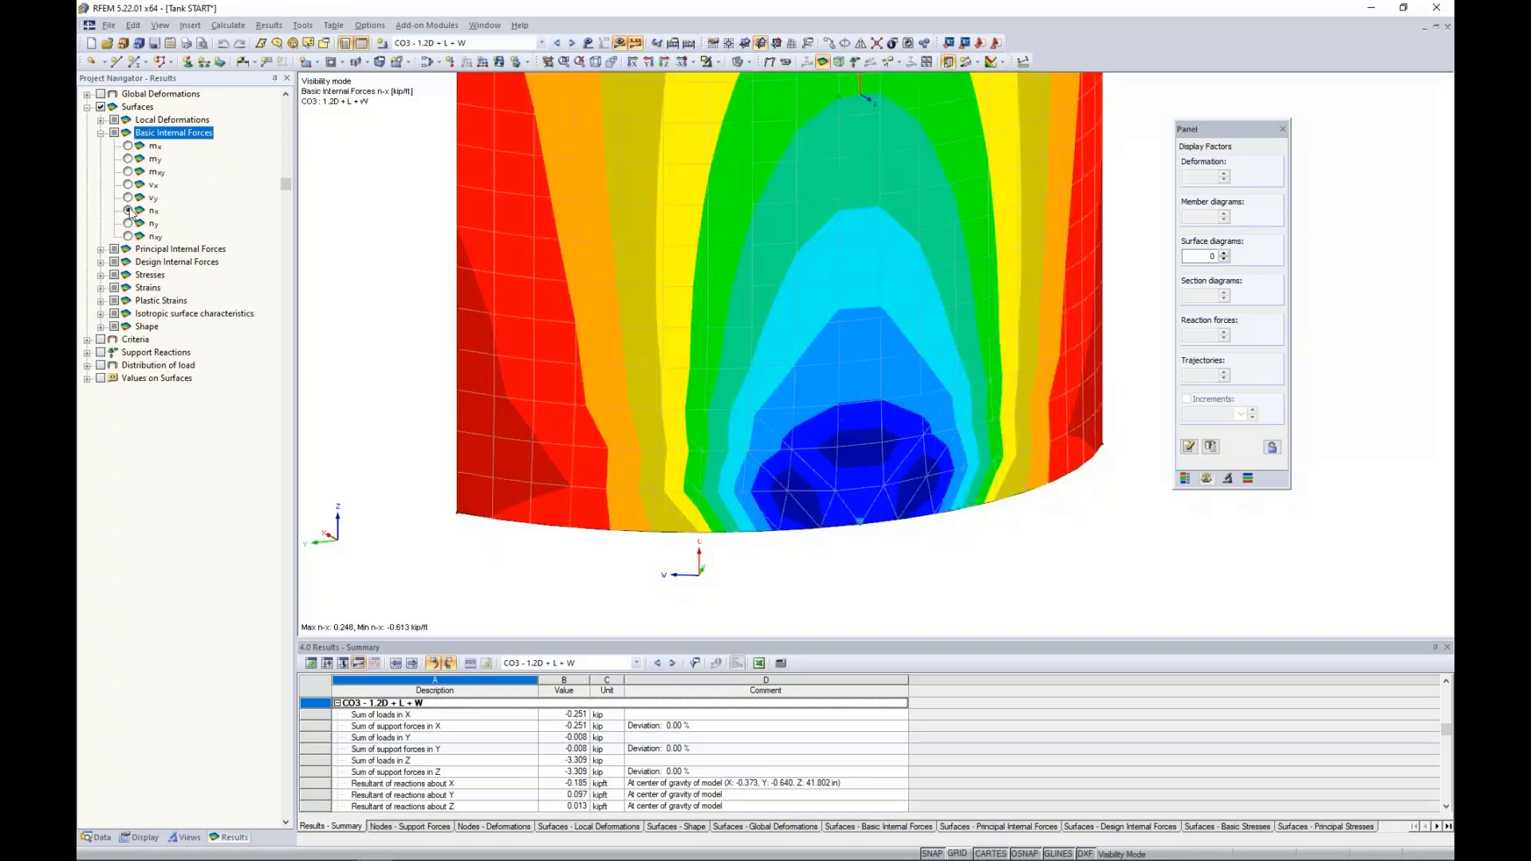
scroll(503, 296, down, 5)
middle_drag(504, 296, 545, 380)
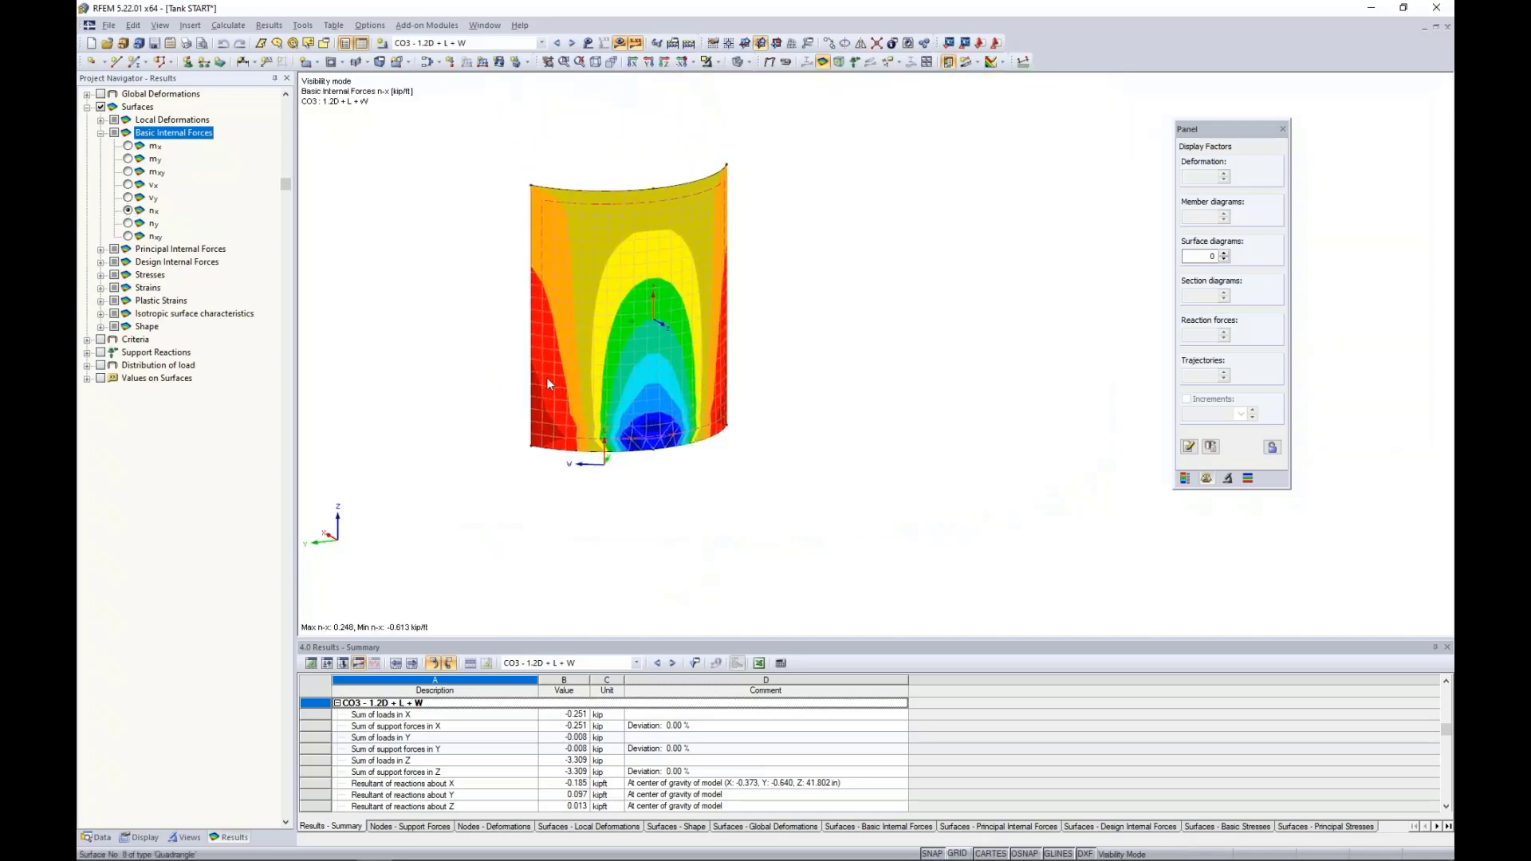
Cancel visibility mode to restore the whole tank, and turn off the local axis systems of its surfaces.
click(728, 63)
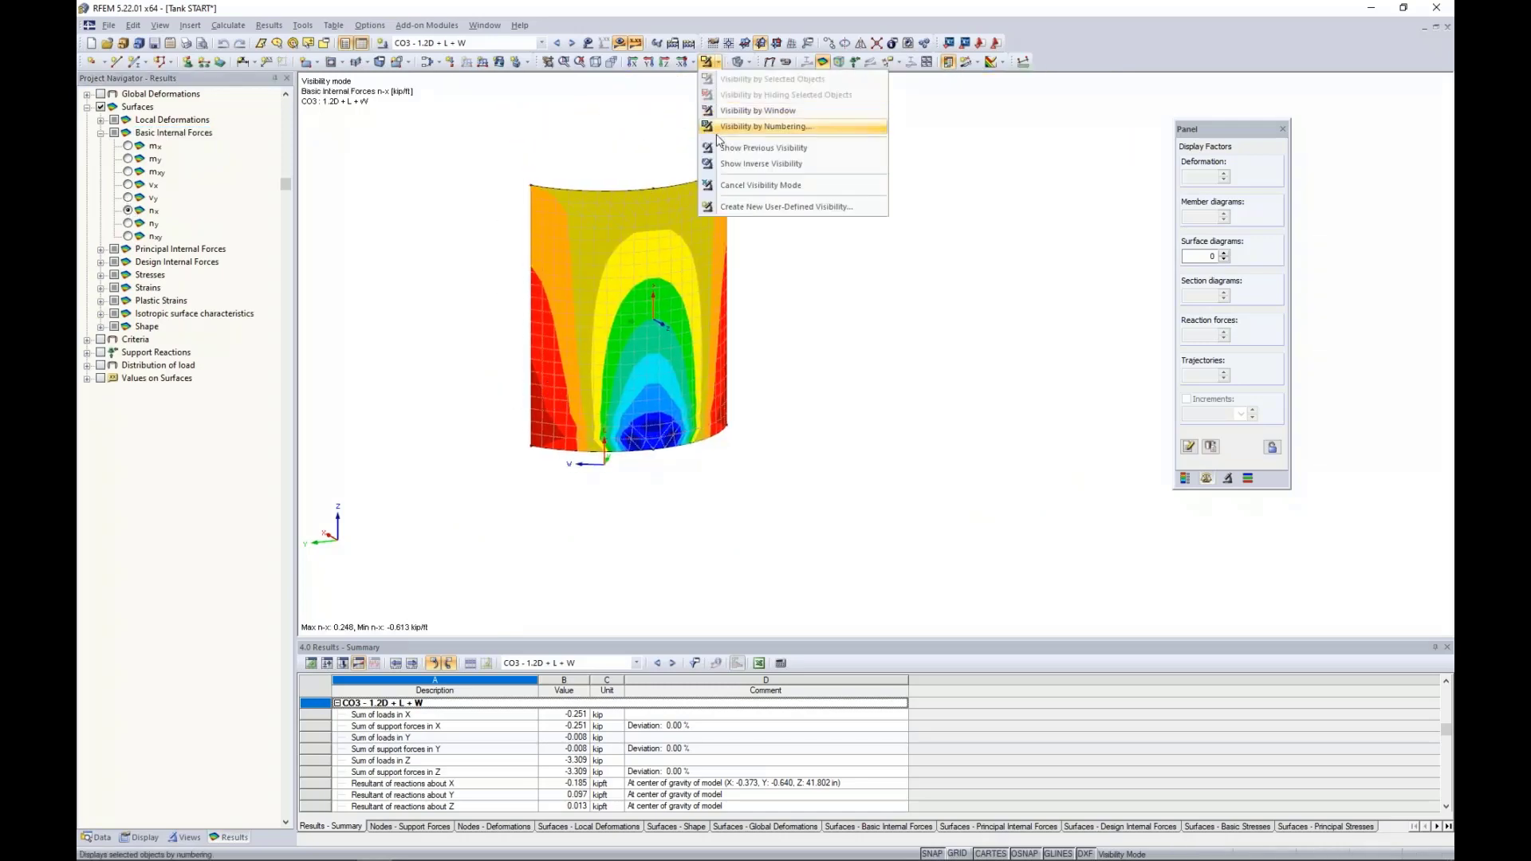
click(728, 189)
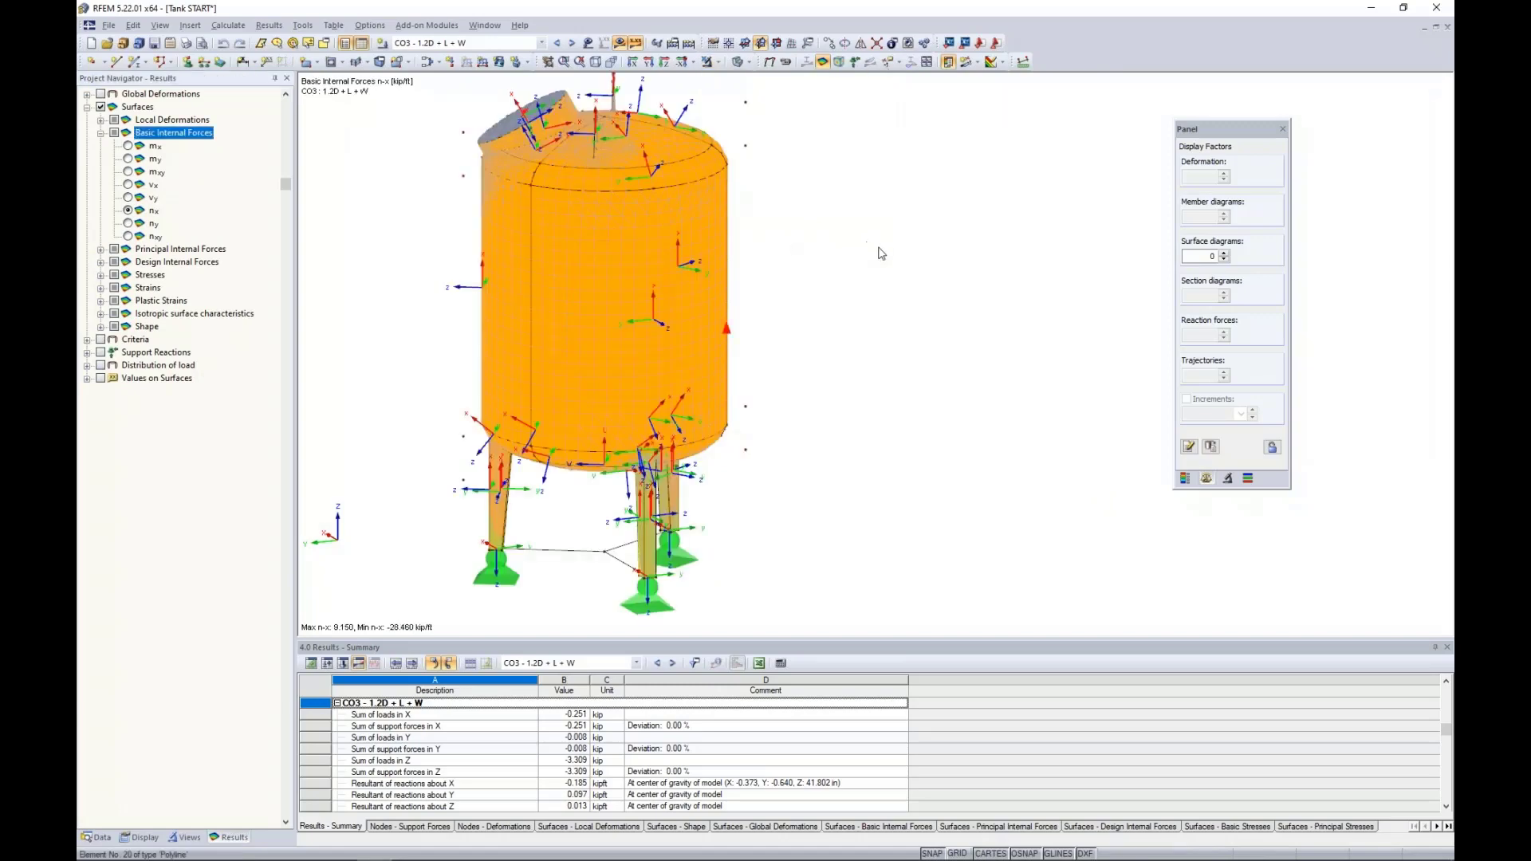
middle_drag(685, 246, 782, 258)
right_click(706, 218)
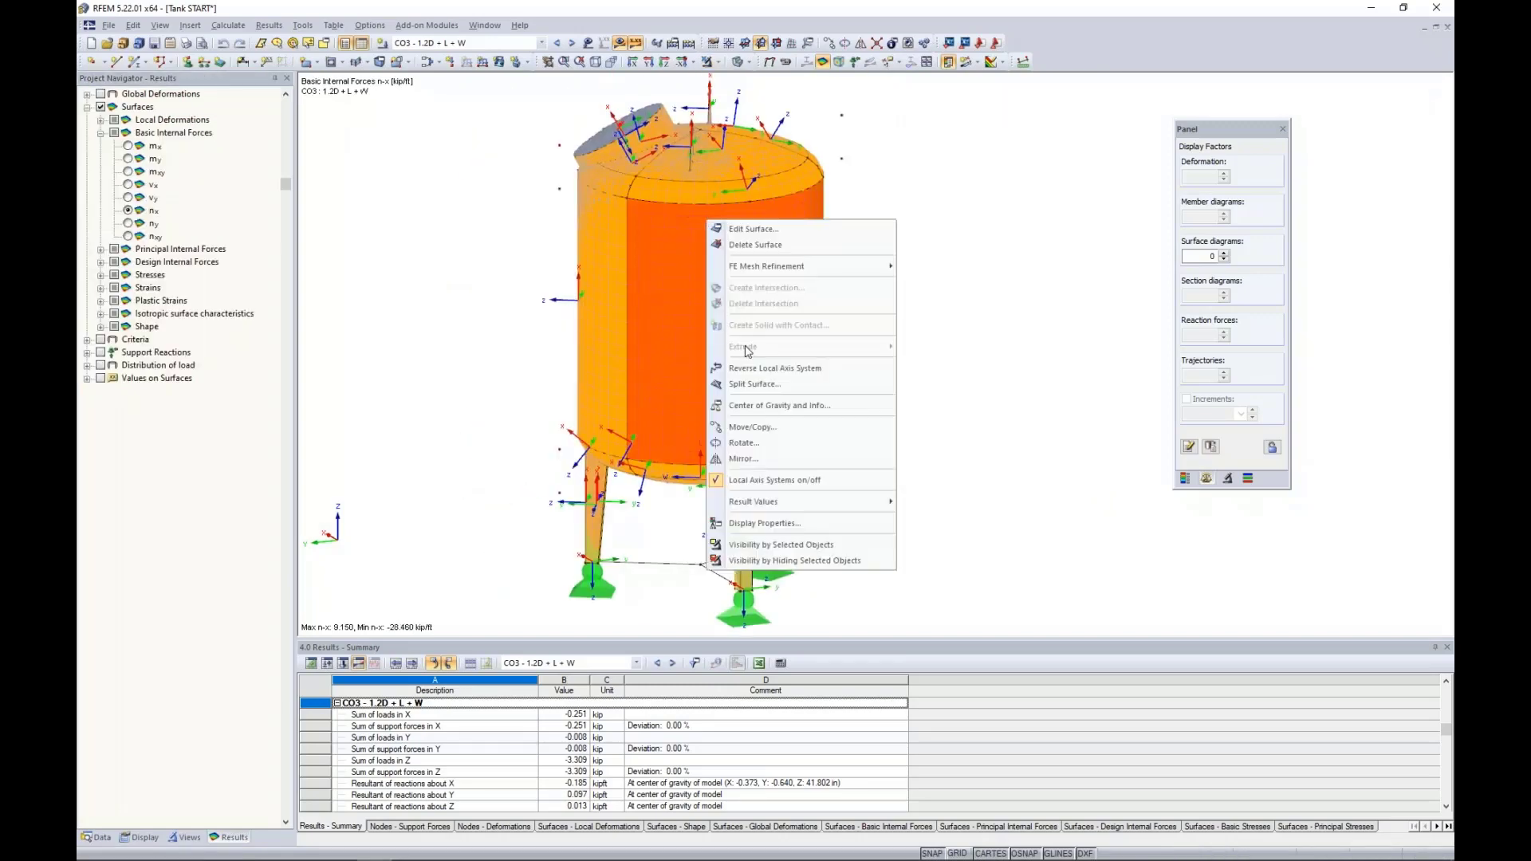
click(743, 479)
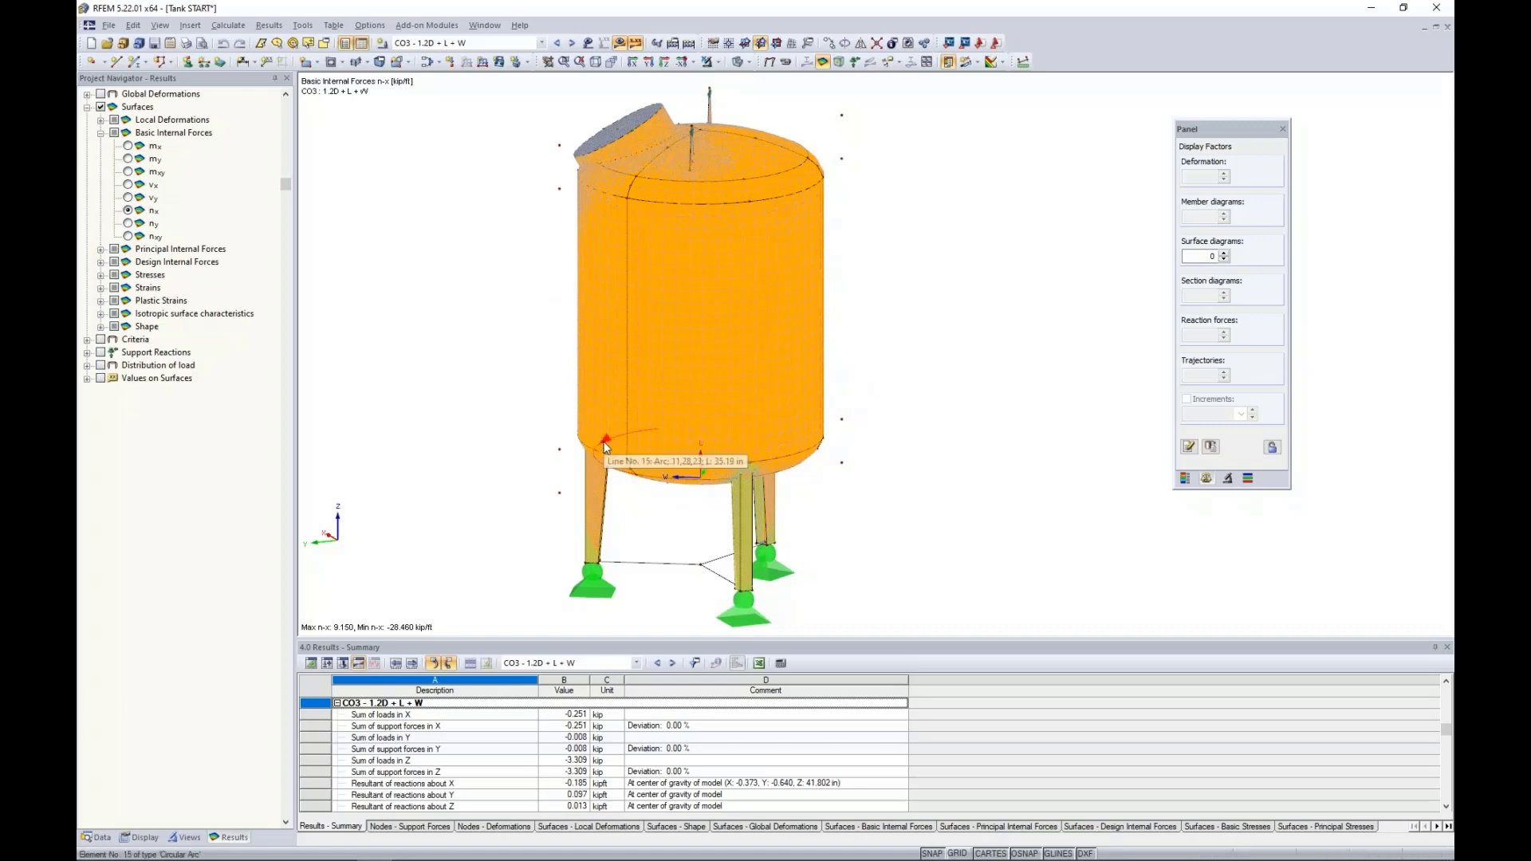
Insert a clipping plane in the X-Z plane through the tank and set its offset step to 1.0 in.
click(190, 26)
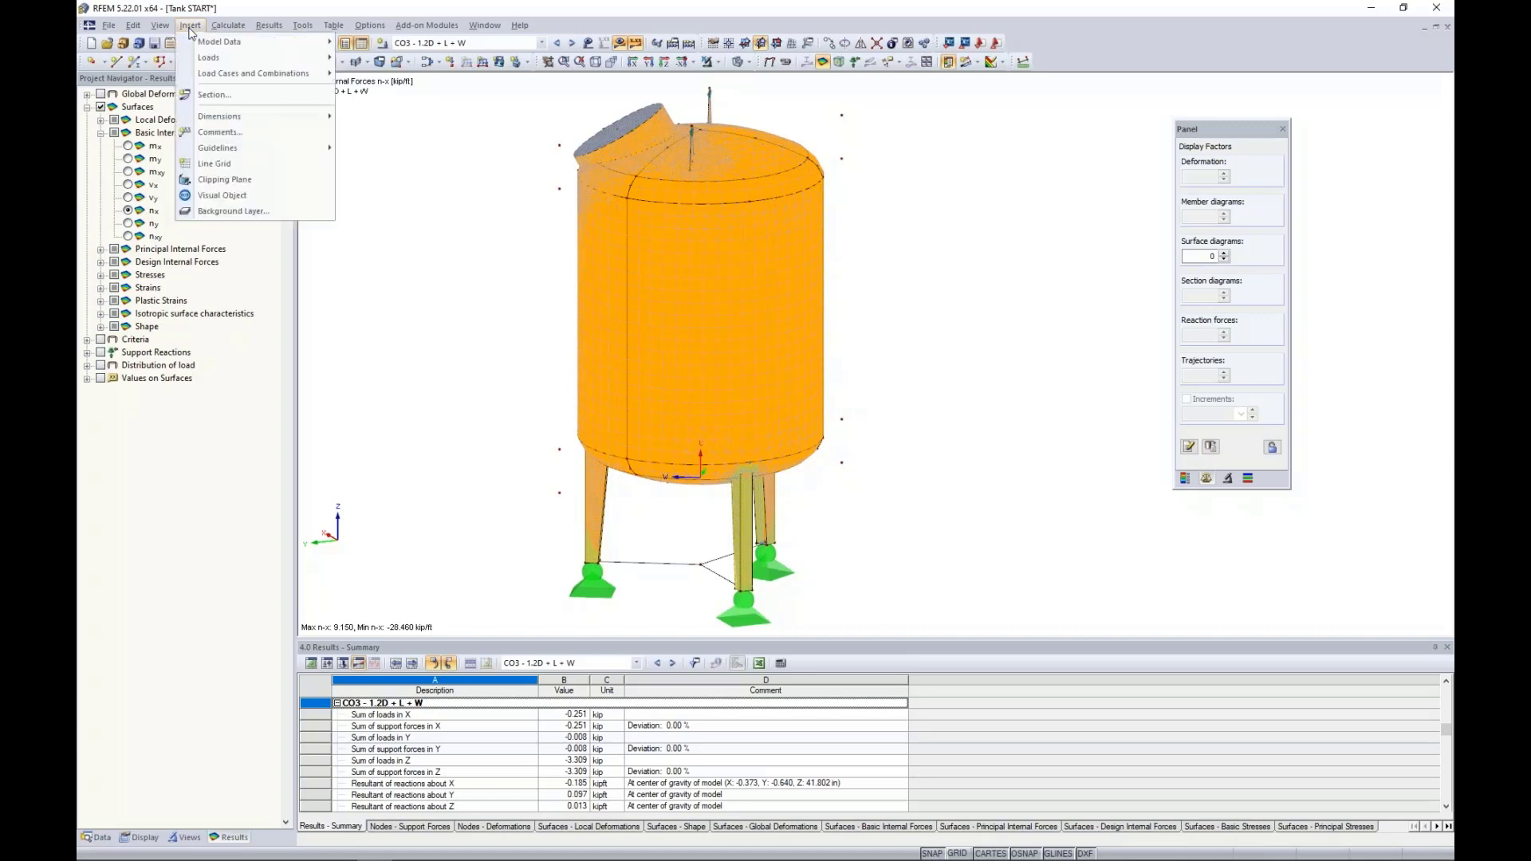
click(206, 180)
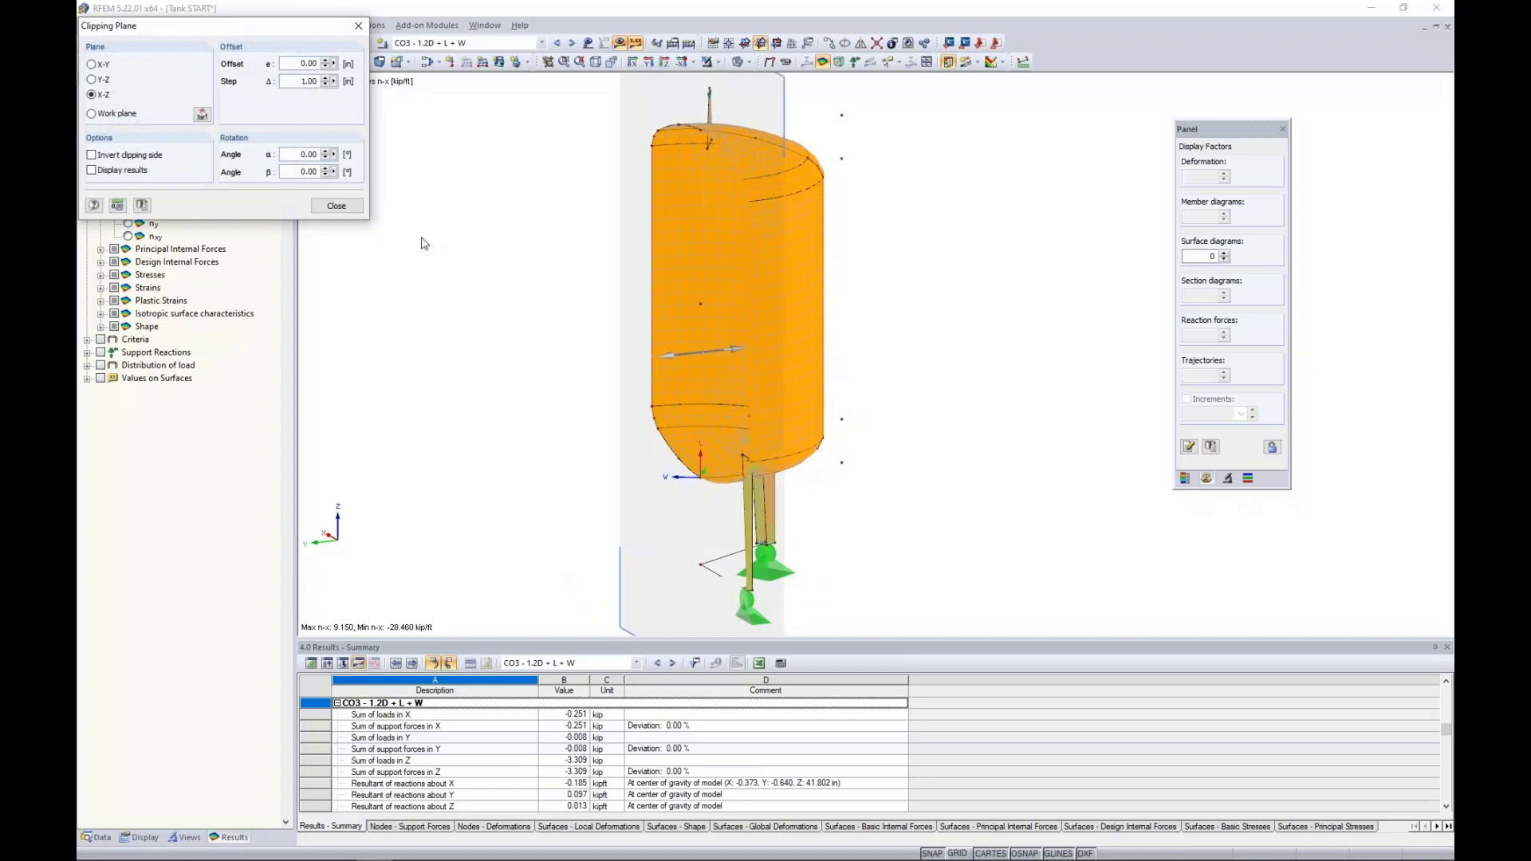
ctrl+middle_drag(495, 318, 1016, 309)
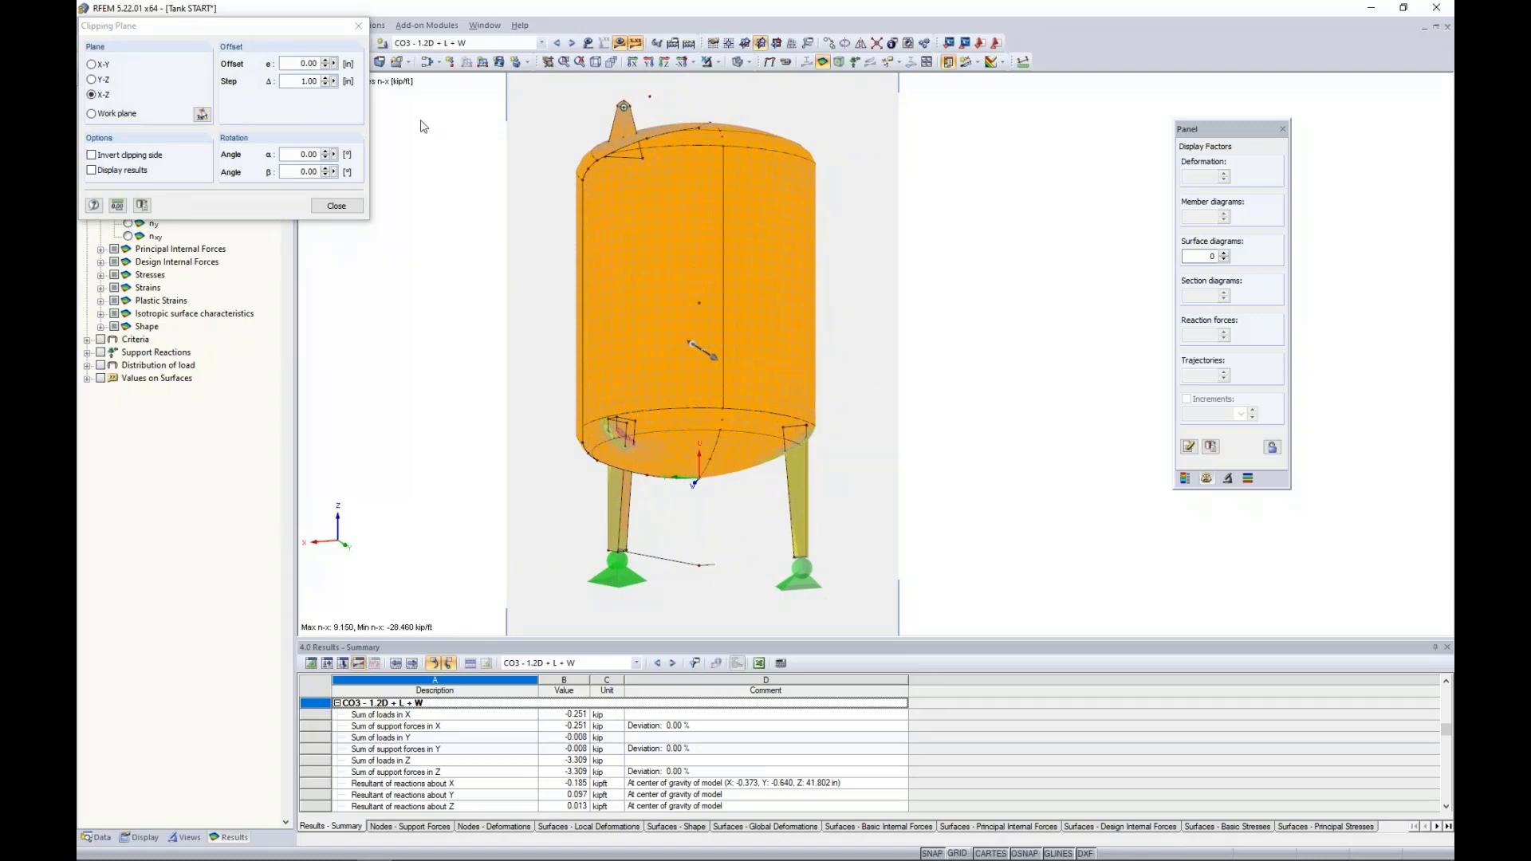
drag(298, 81, 384, 84)
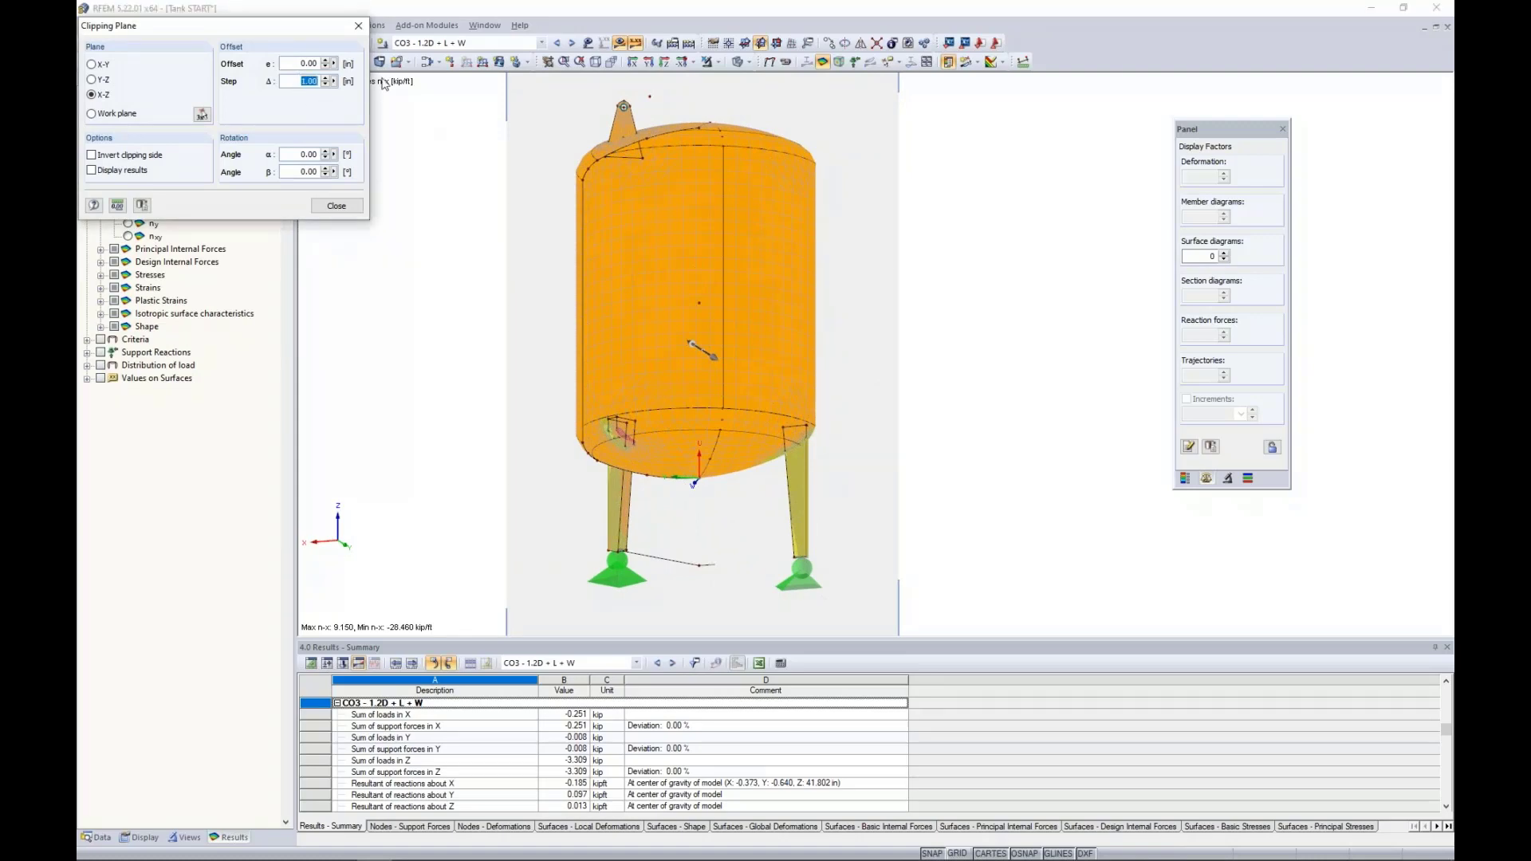
text(1.0)
Shift the X-Z clipping plane through the tank in 1 in increments up to an offset of 9 in.
click(326, 60)
click(326, 61)
click(326, 61)
click(326, 62)
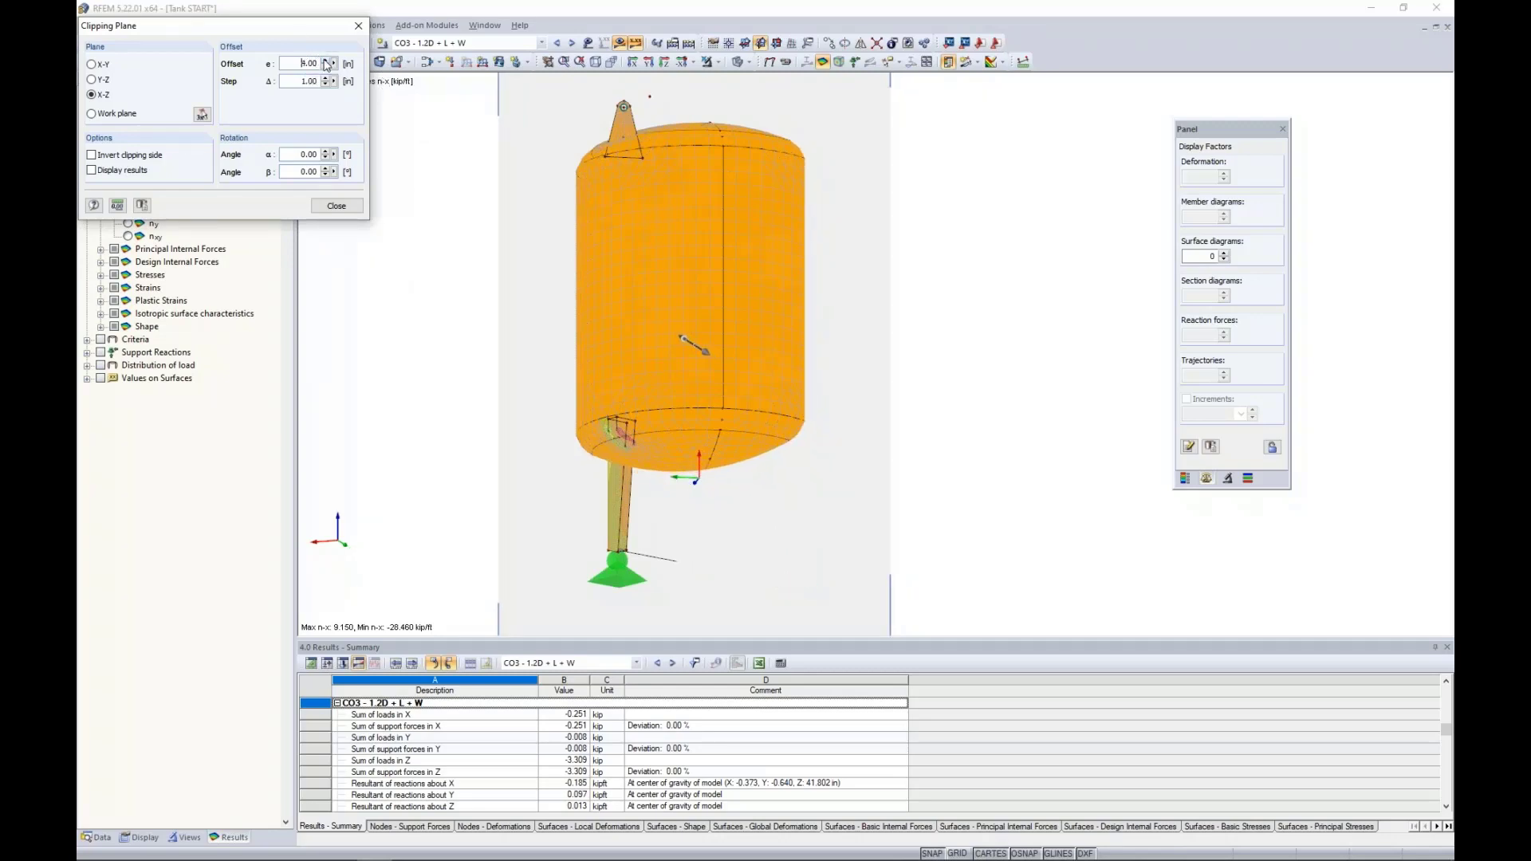
click(326, 61)
click(326, 62)
click(326, 62)
click(326, 61)
click(326, 62)
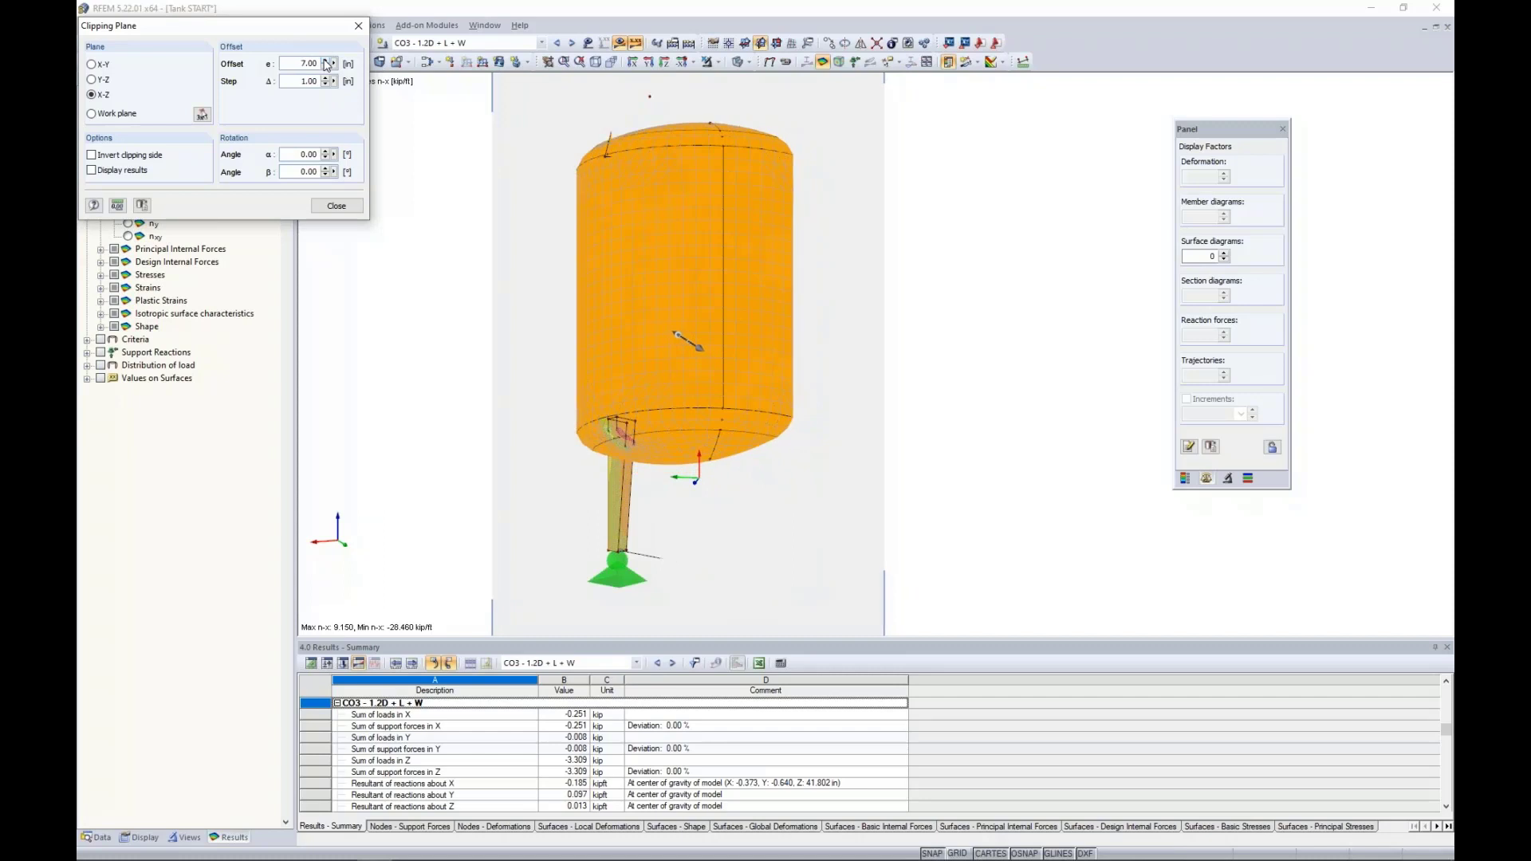
click(326, 62)
click(326, 62)
Move the X-Z clipping plane back through the tank in 1 in increments to an offset of -13 in.
click(327, 67)
click(327, 67)
click(327, 67)
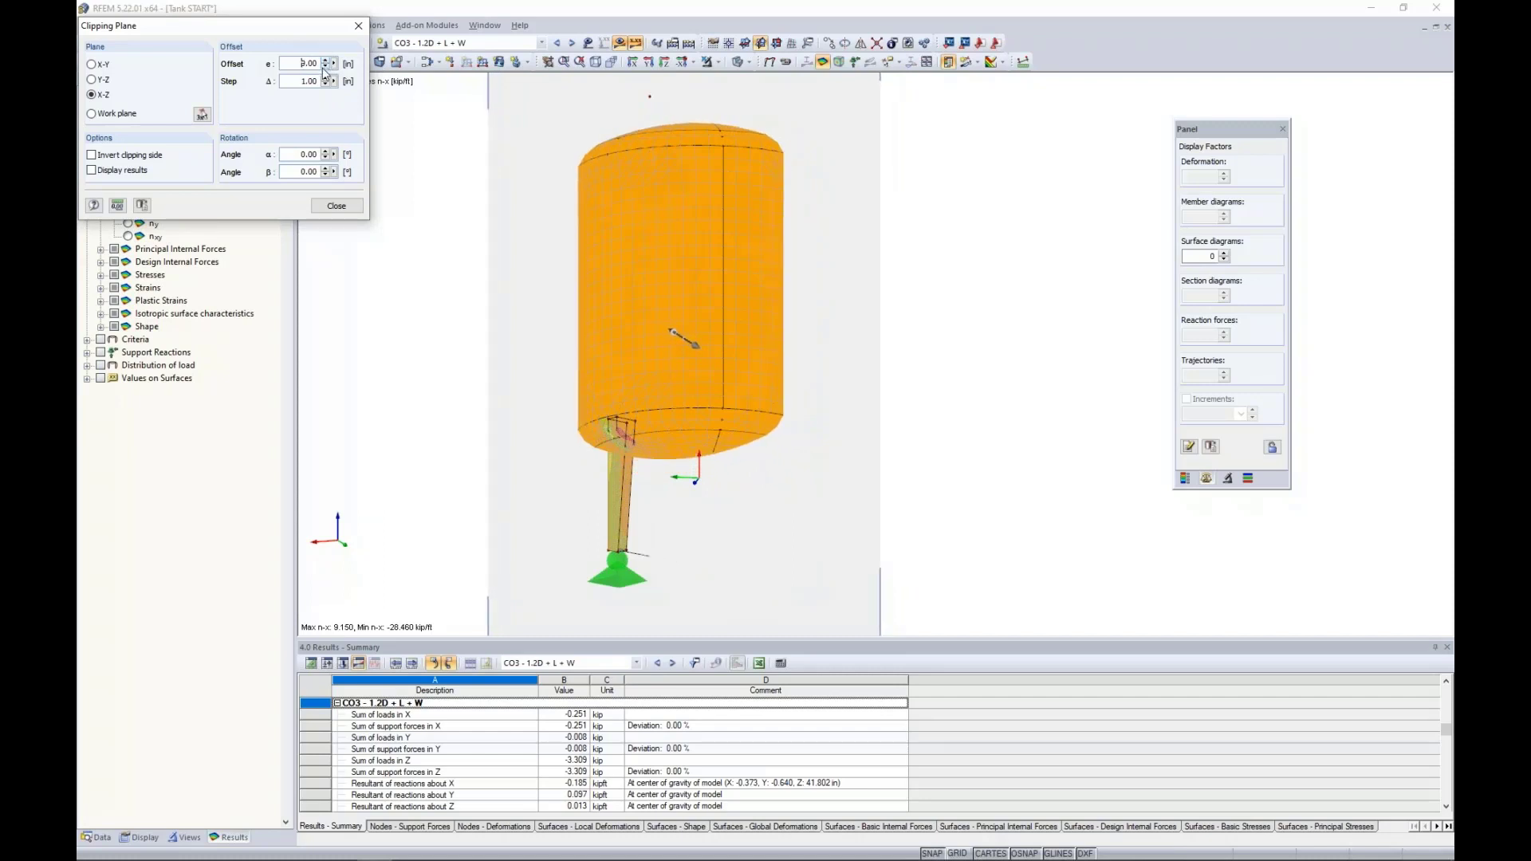
click(327, 67)
click(326, 67)
click(327, 67)
click(327, 67)
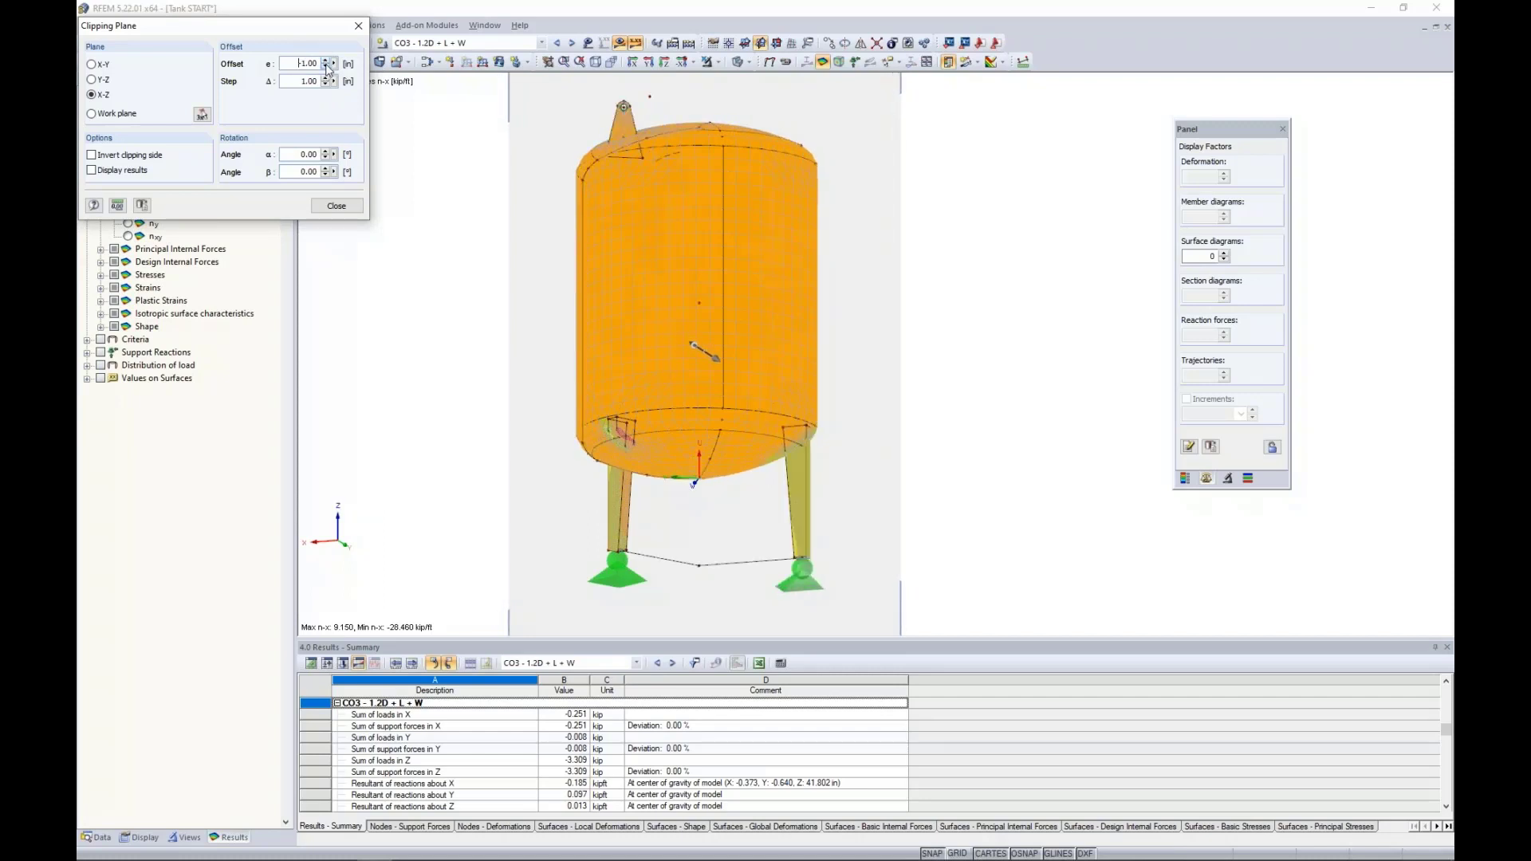
click(327, 67)
click(327, 67)
click(327, 67)
click(326, 67)
click(327, 67)
click(327, 67)
click(326, 67)
click(327, 67)
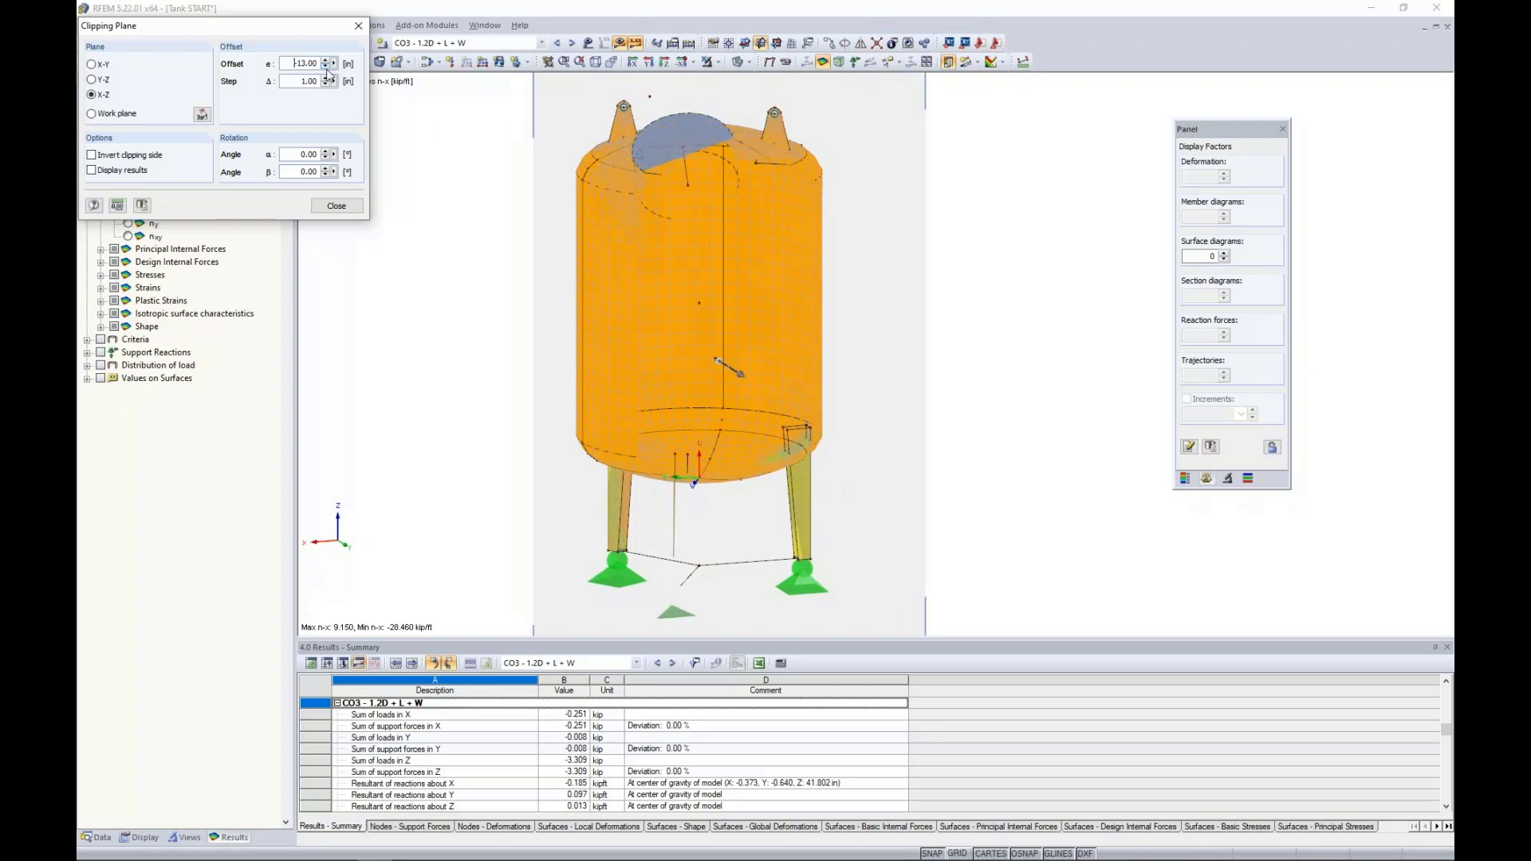
mouse_move(834, 347)
ctrl+middle_down()
mouse_move(537, 352)
mouse_move(824, 341)
ctrl+middle_up()
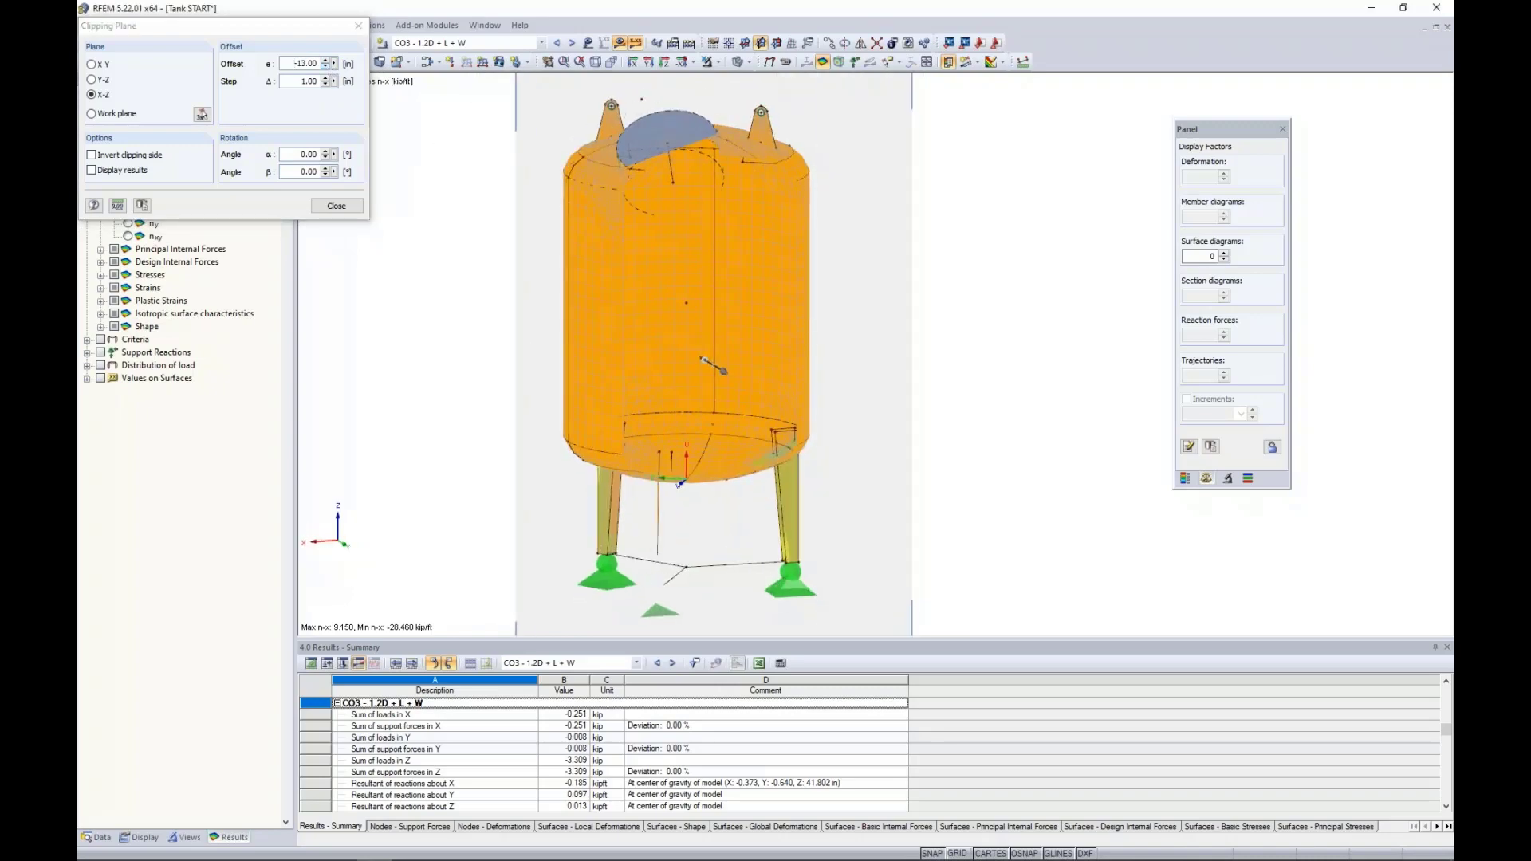
Switch the clipping plane to Y-Z, rotate it by 25° in both alpha and beta, inspect the cut, and close the clipping tool.
click(92, 79)
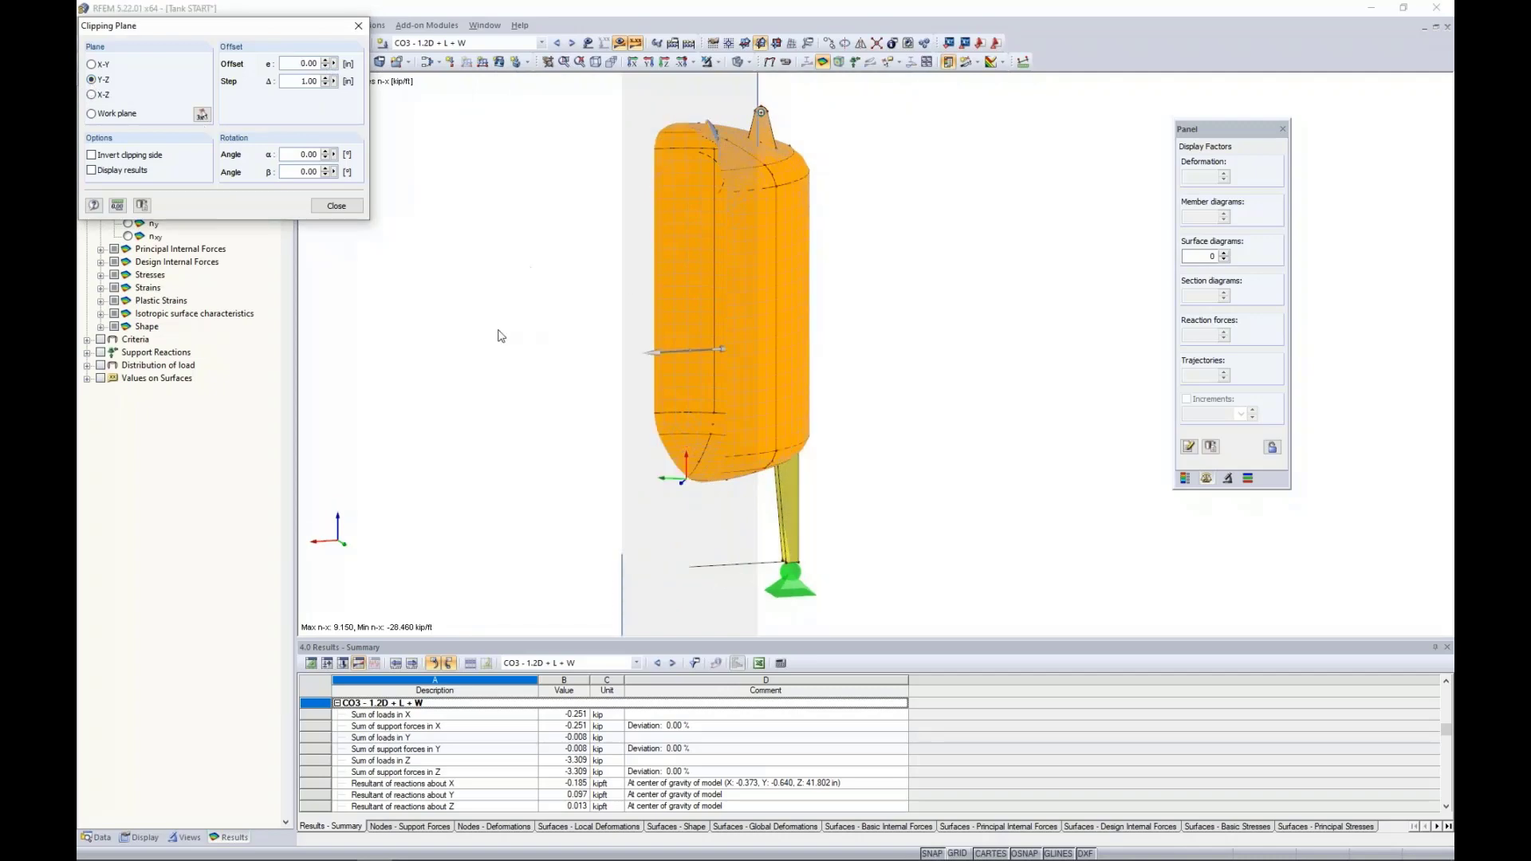
ctrl+middle_drag(499, 332, 956, 380)
click(301, 153)
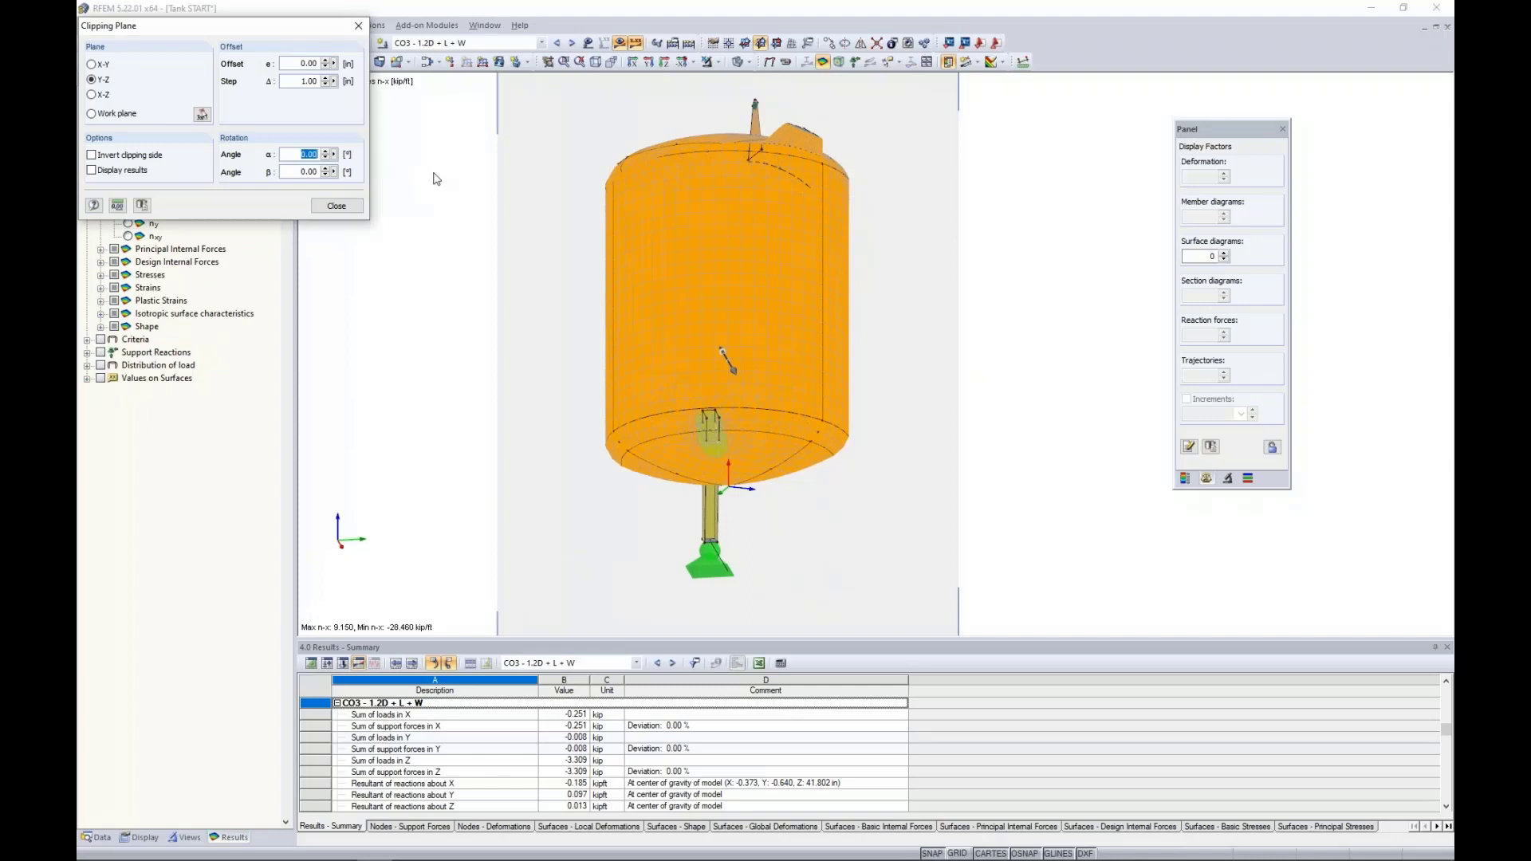
text(25)
key(Tab)
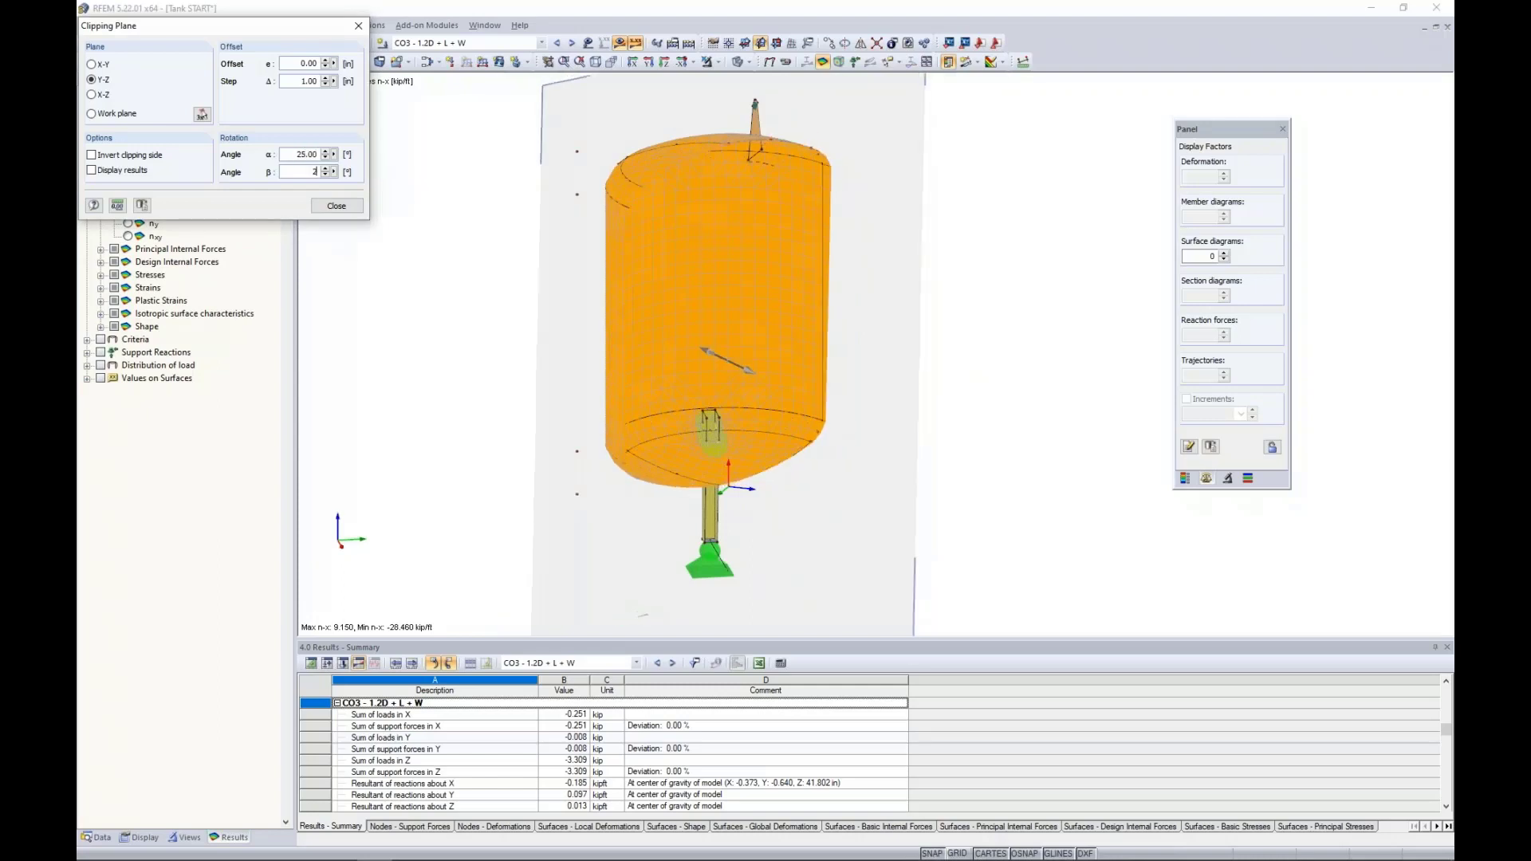
text(25)
click(539, 285)
ctrl+middle_drag(528, 357, 490, 317)
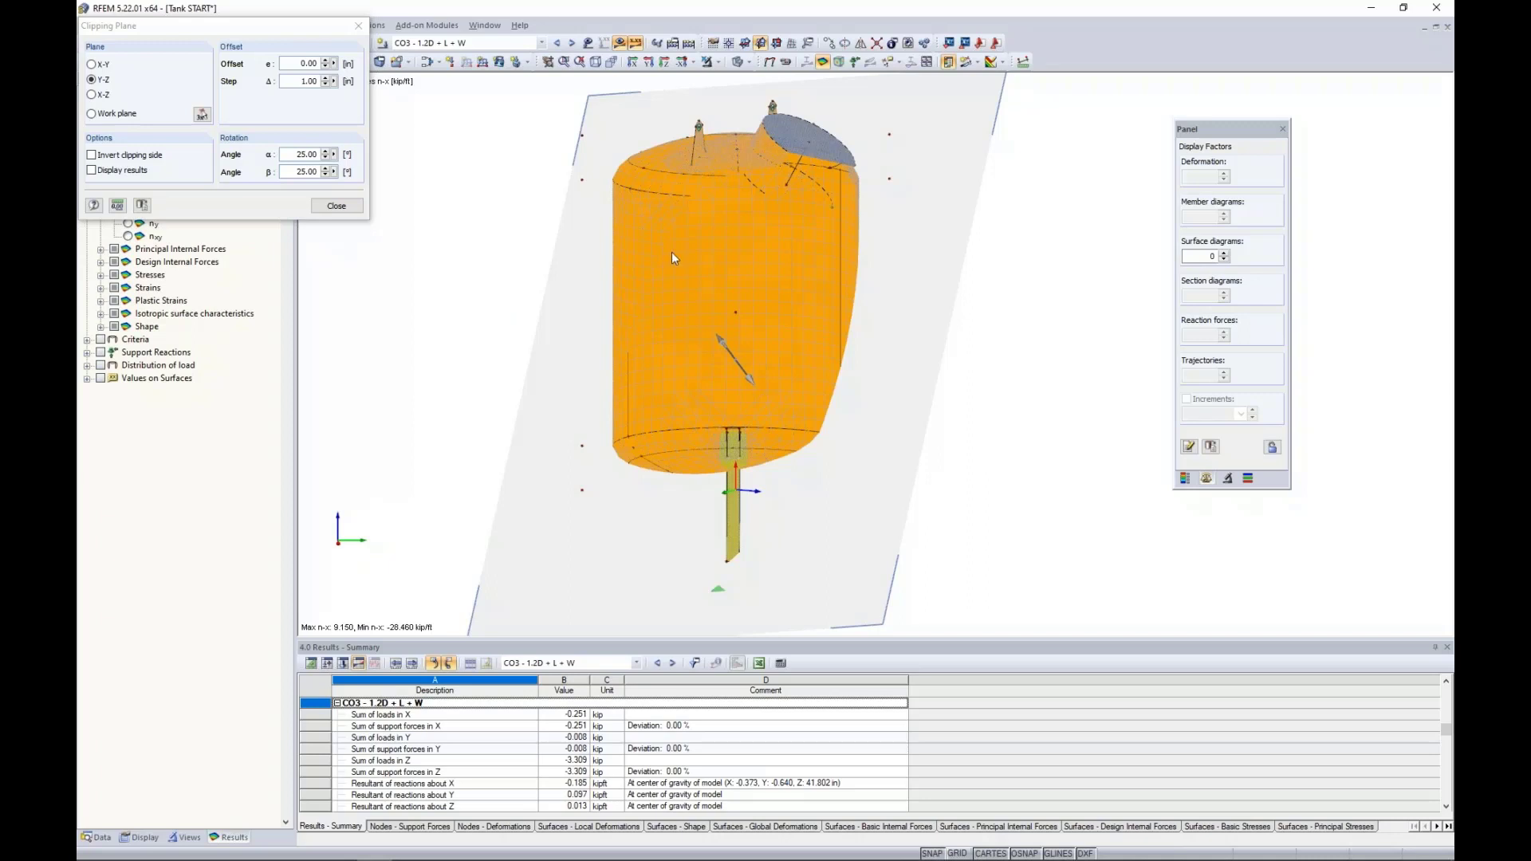
click(336, 207)
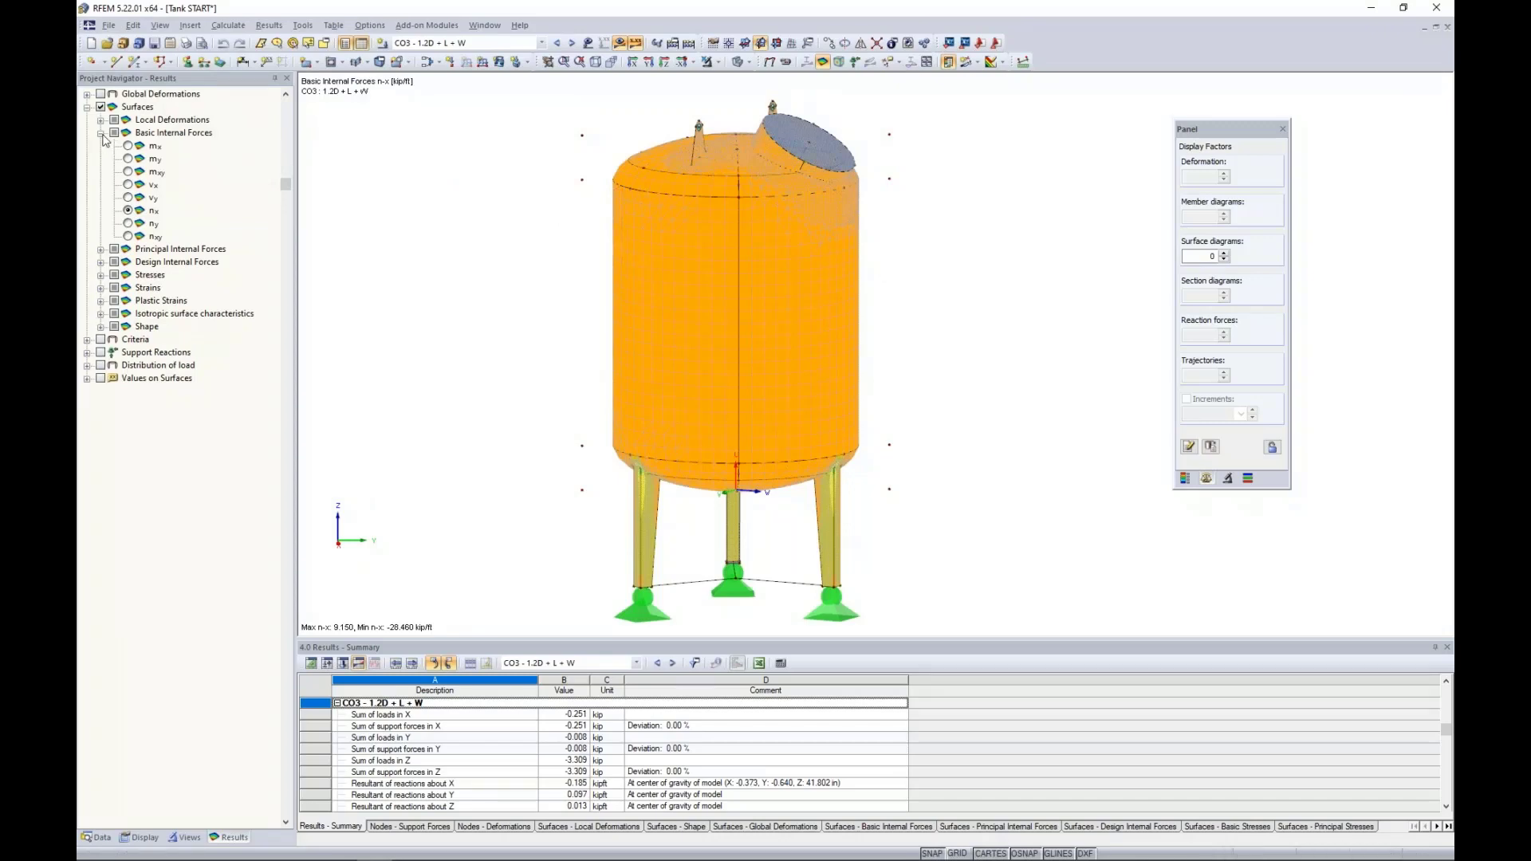
Display the basic internal force m-x on the whole tank and enlarge the results table area.
click(128, 171)
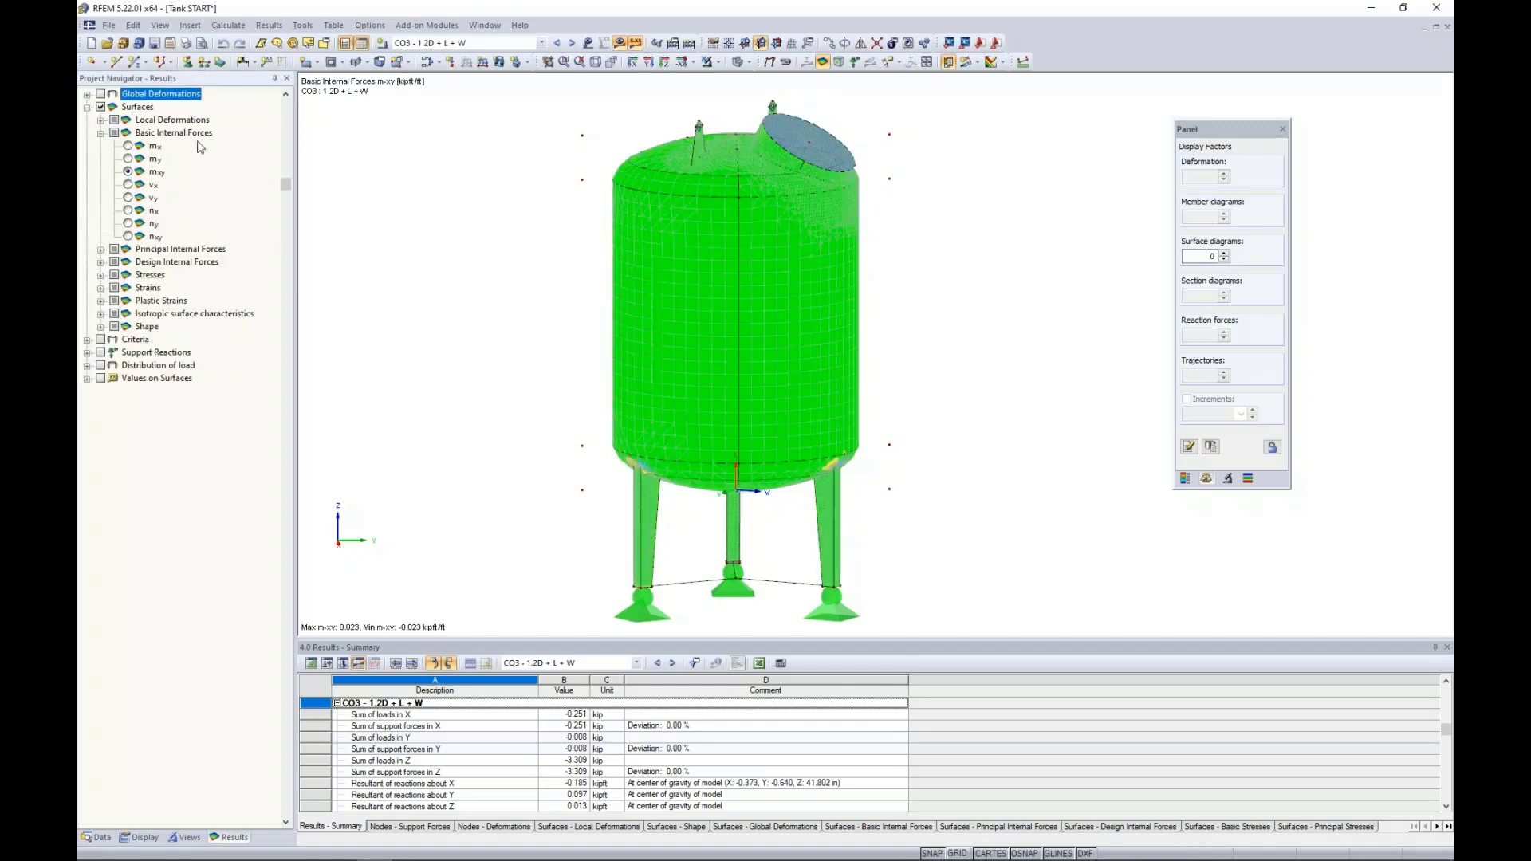
click(128, 145)
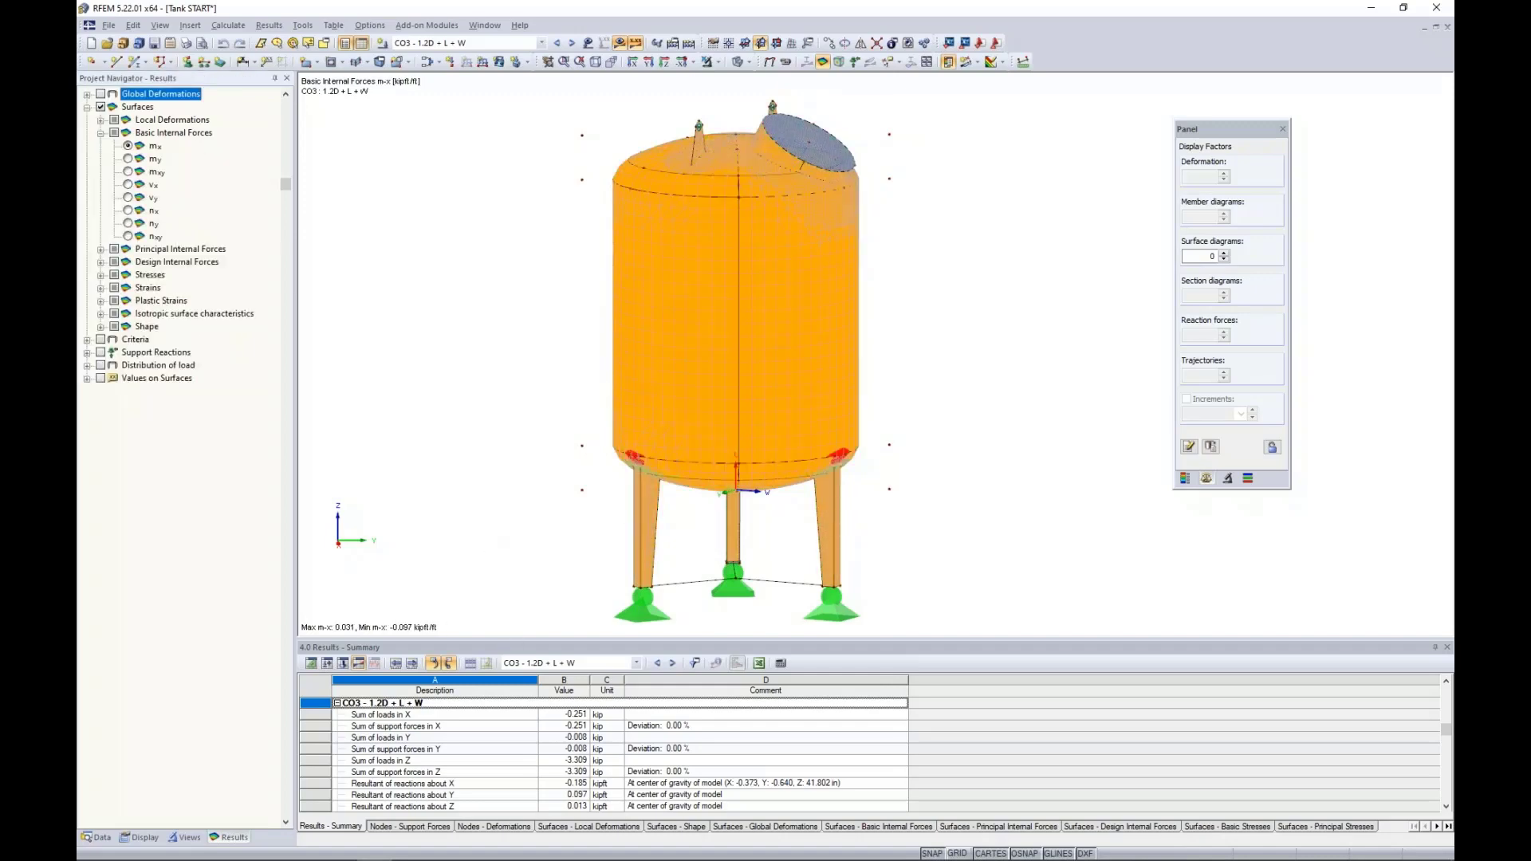
drag(518, 638, 534, 455)
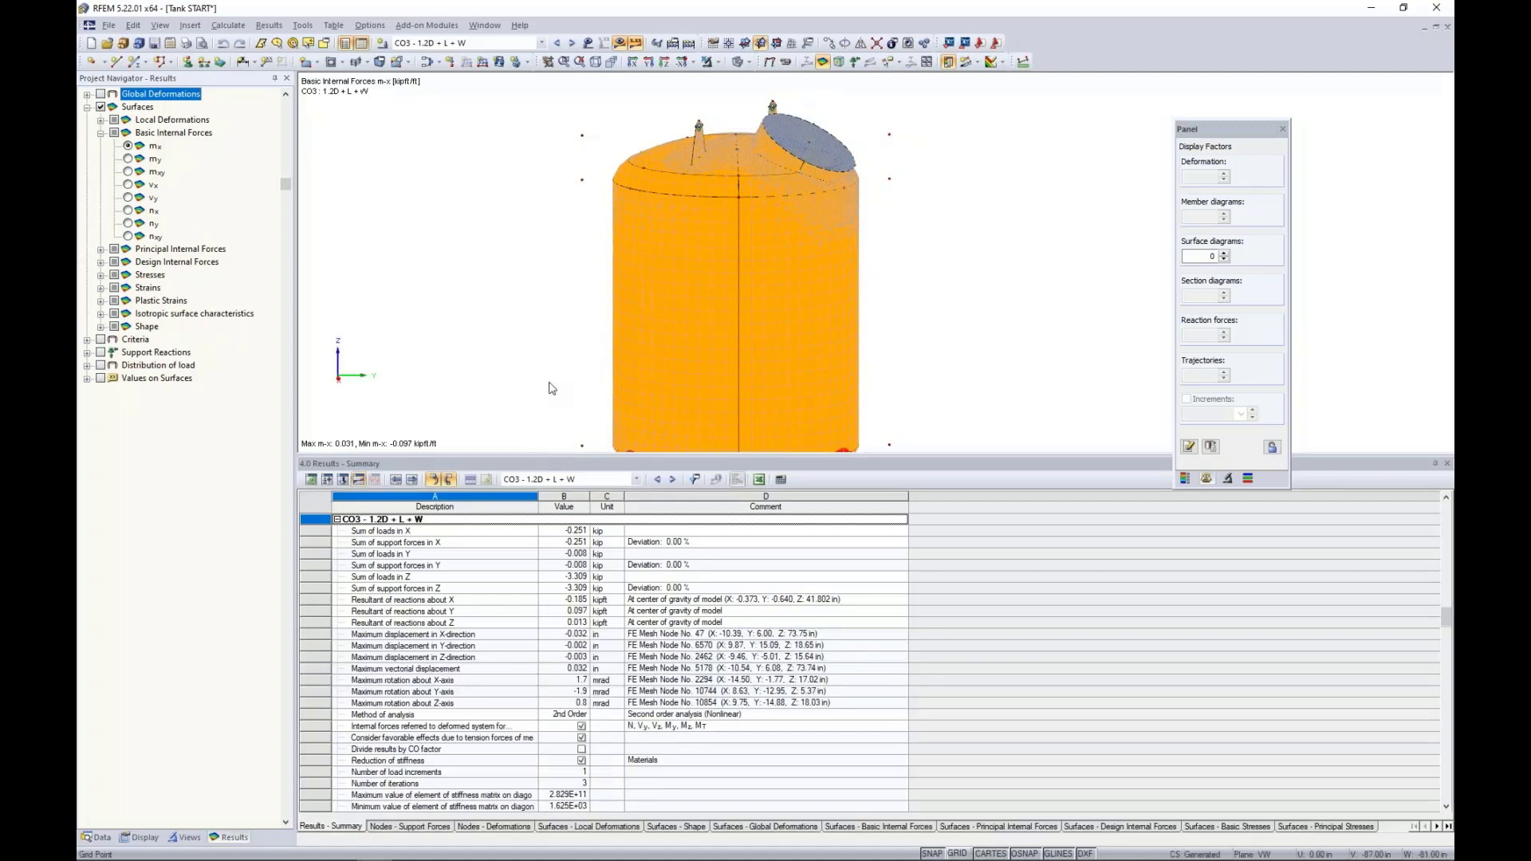
middle_drag(551, 386, 582, 275)
scroll(584, 278, down, 5)
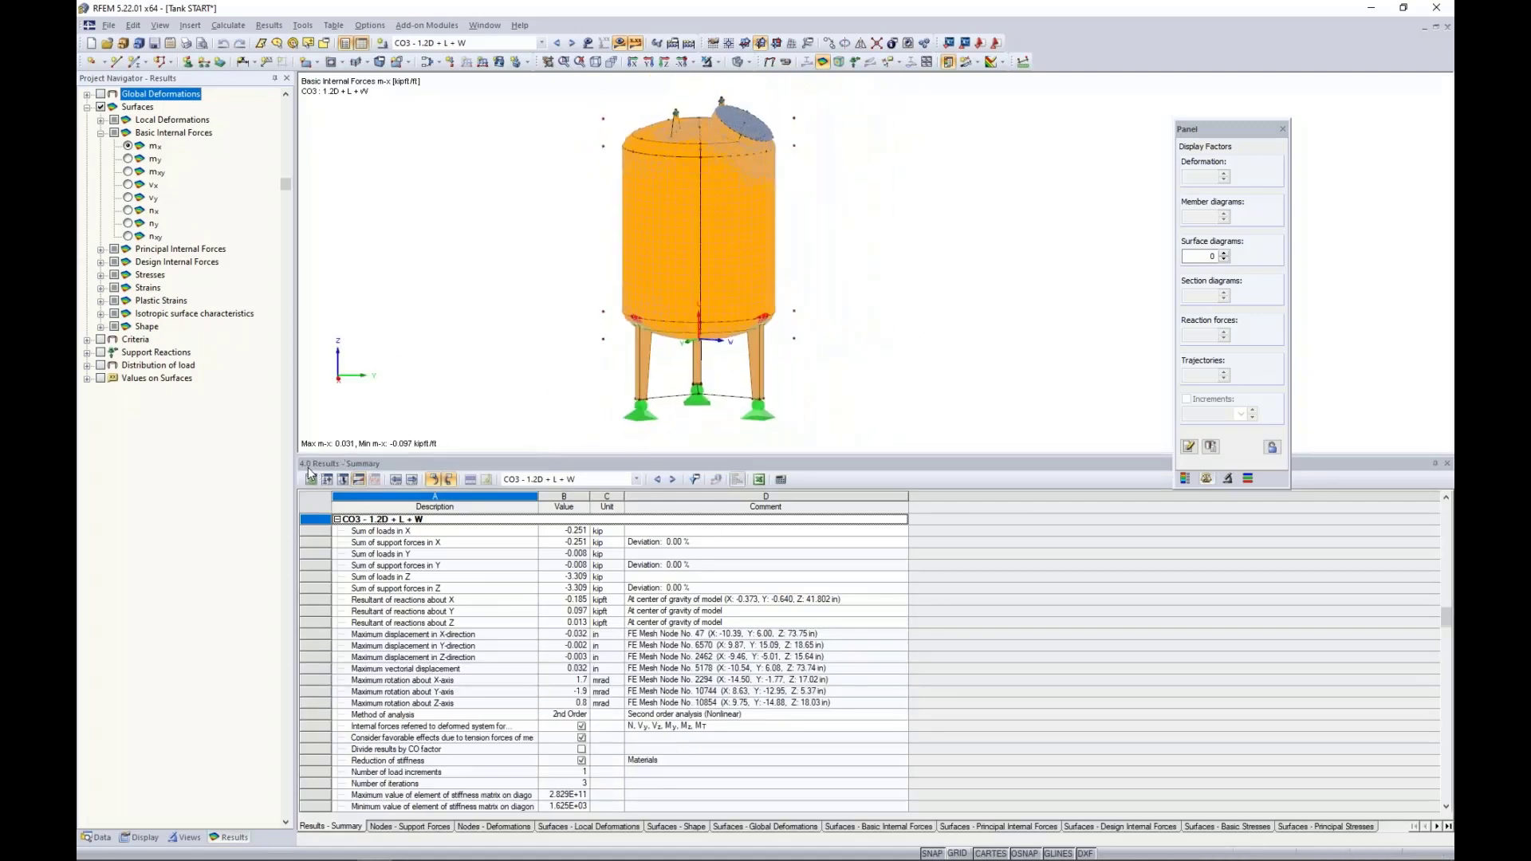
Show the tabular basic internal forces of the surfaces and locate grid points 3 and 5 of surface 3 on the model.
click(839, 829)
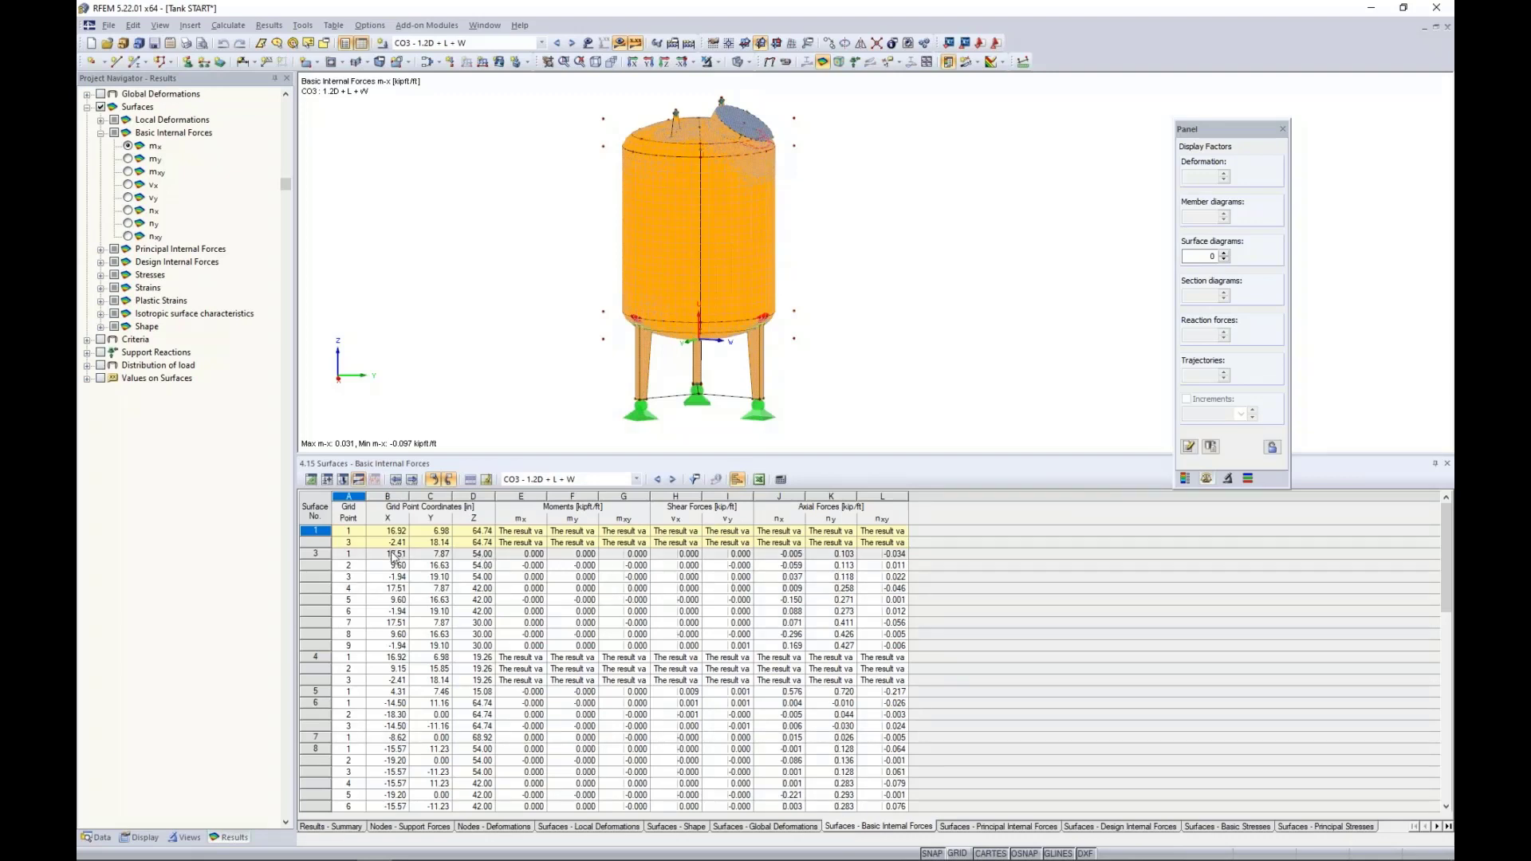
click(435, 577)
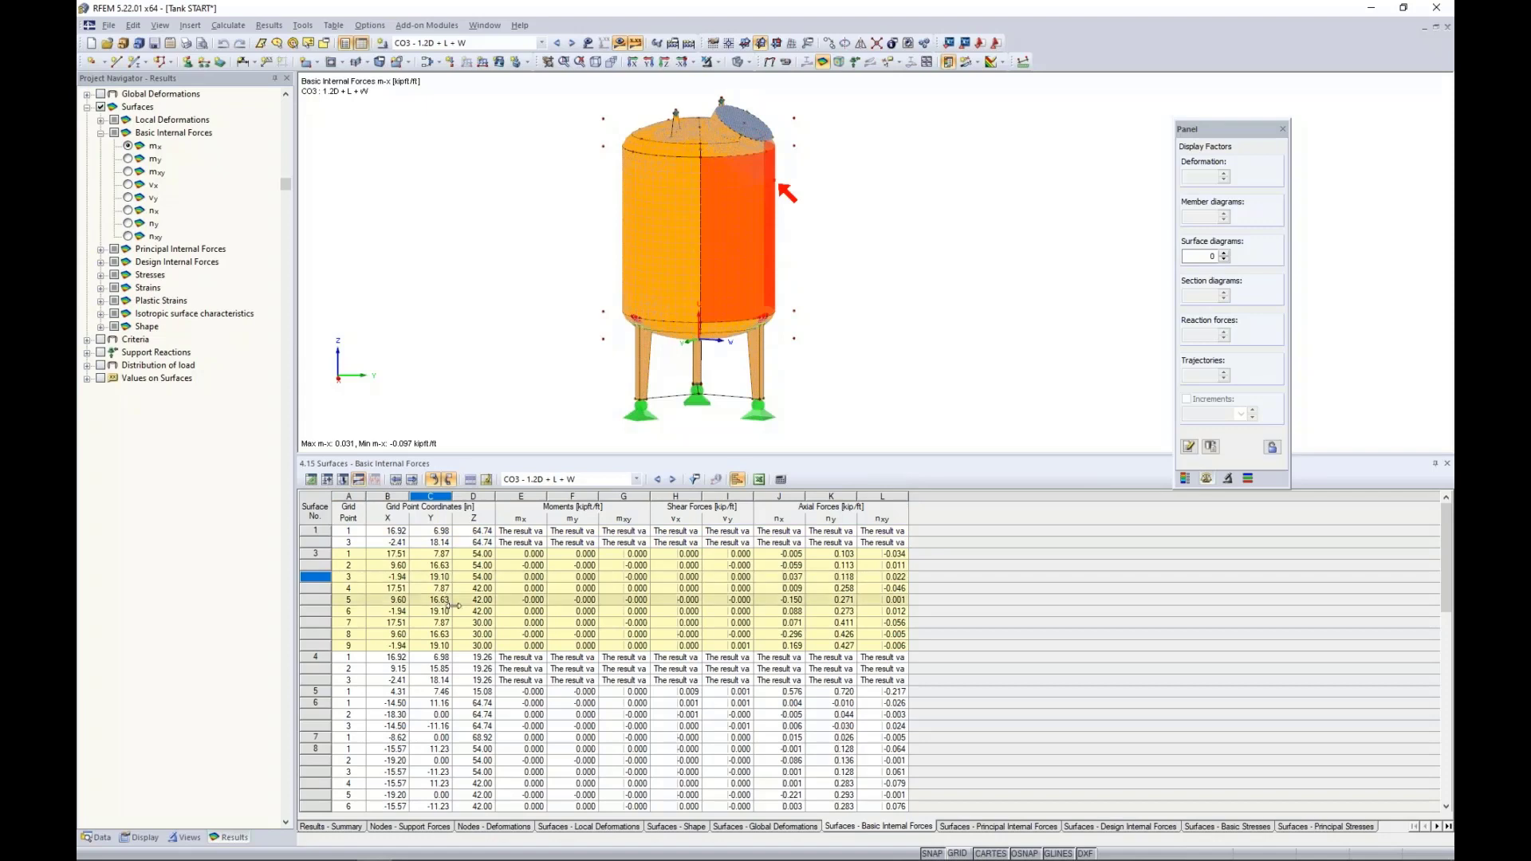
click(473, 601)
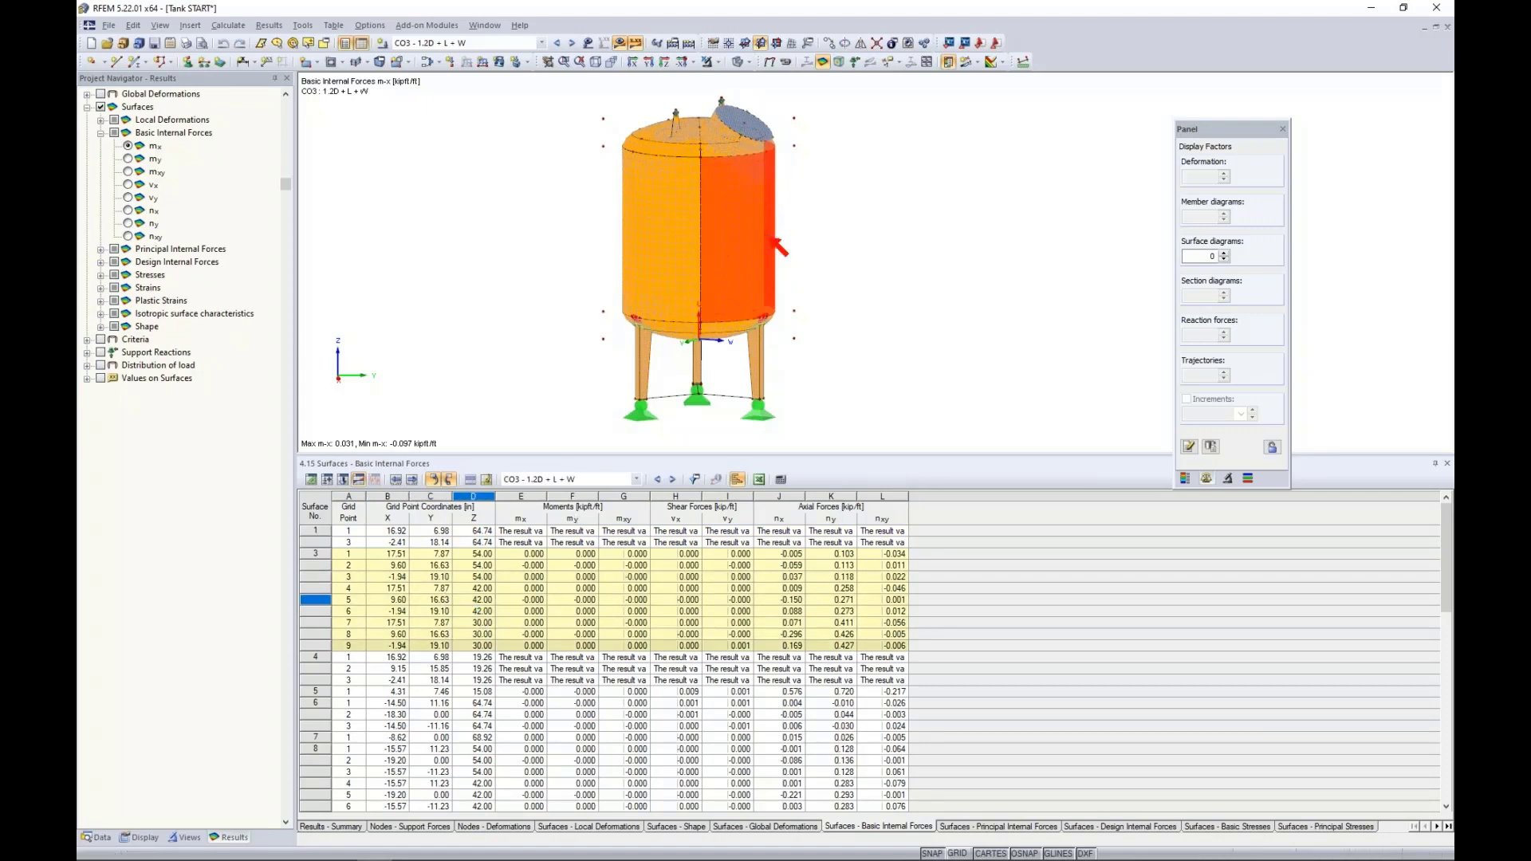
Select surface 5 through its table row and isolate it in visibility mode to inspect its m-x distribution.
click(347, 692)
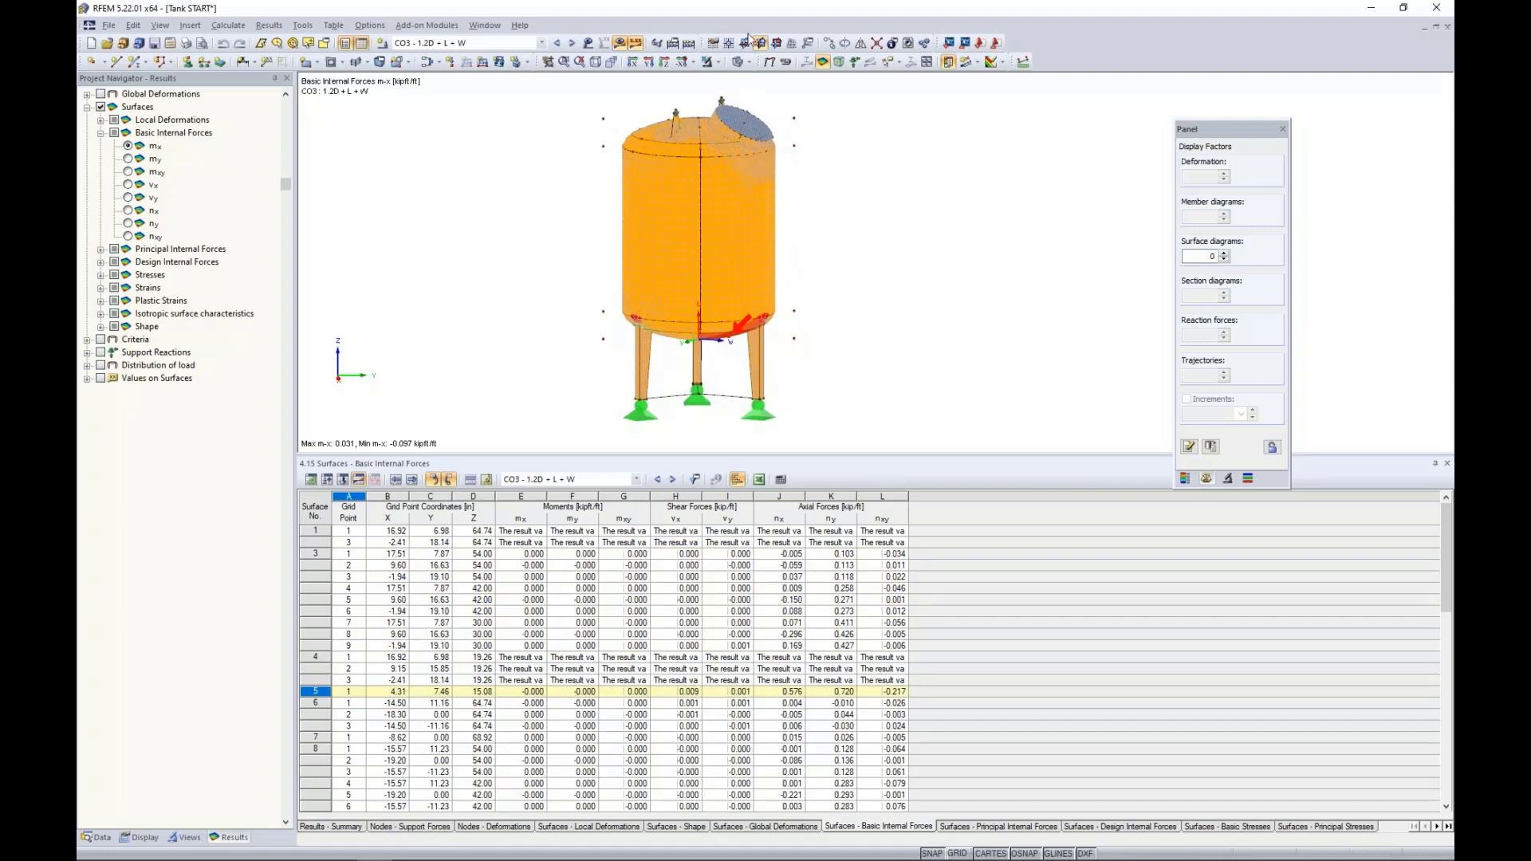
click(720, 66)
click(766, 83)
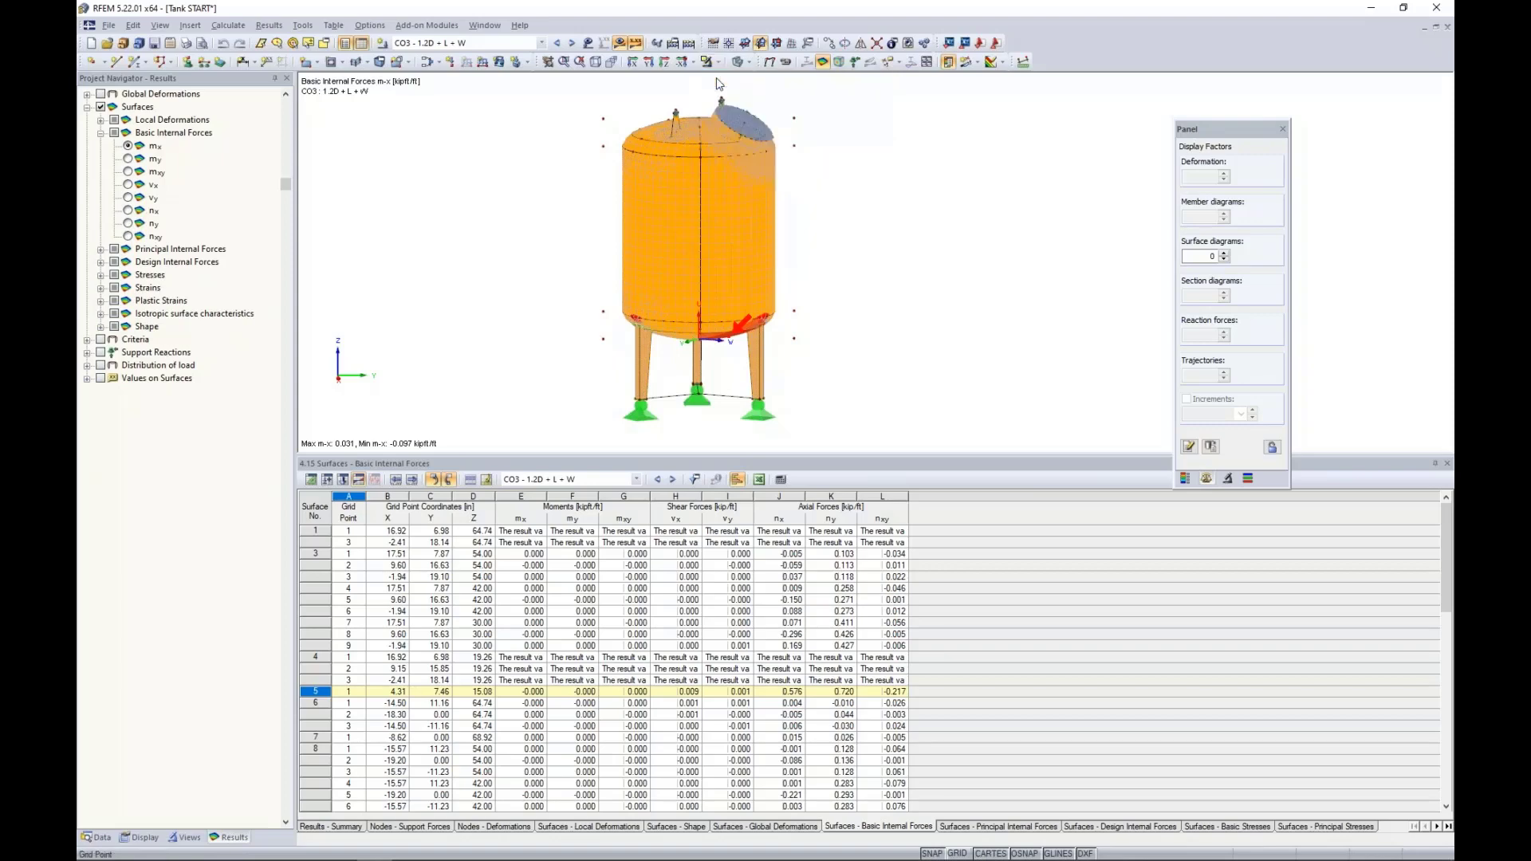
ctrl+middle_drag(859, 254, 741, 361)
scroll(738, 358, up, 3)
scroll(734, 356, up, 4)
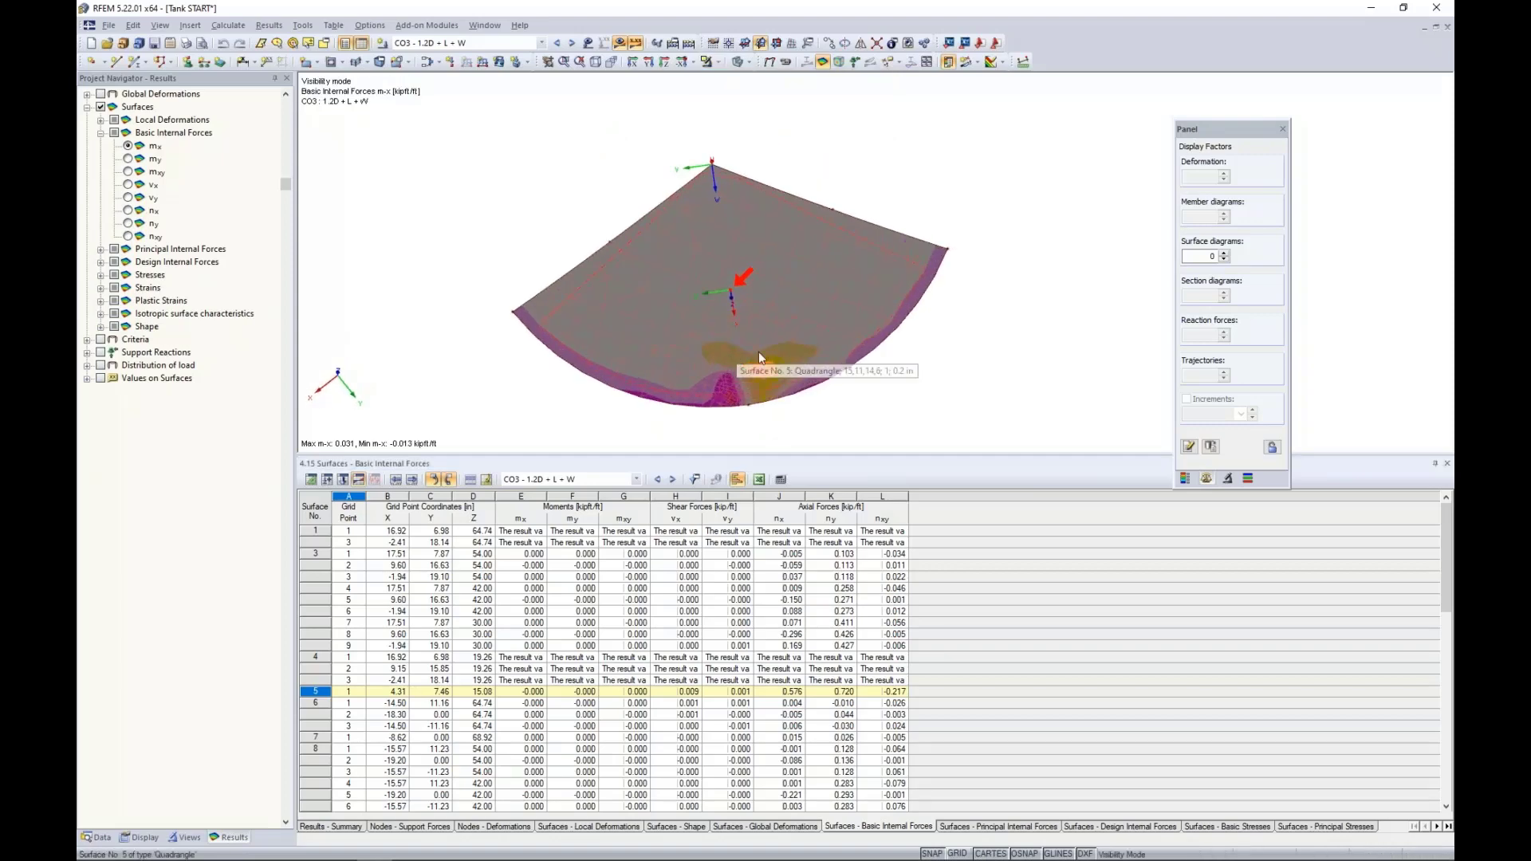
ctrl+middle_drag(963, 352, 942, 361)
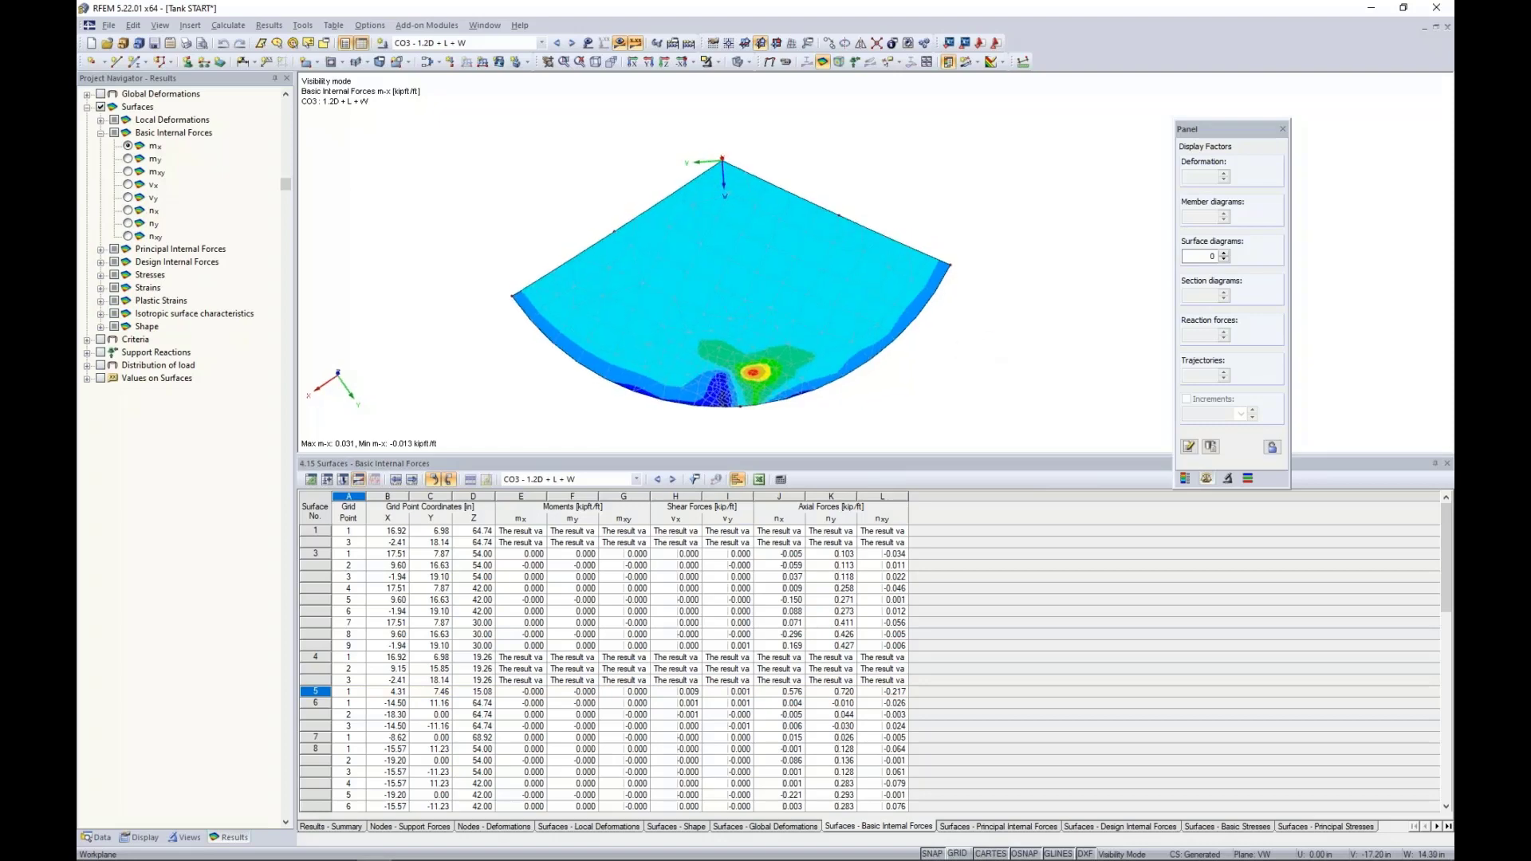
Edit the result grid of surface 5, setting both grid distances b and h to 0.5 in.
click(405, 692)
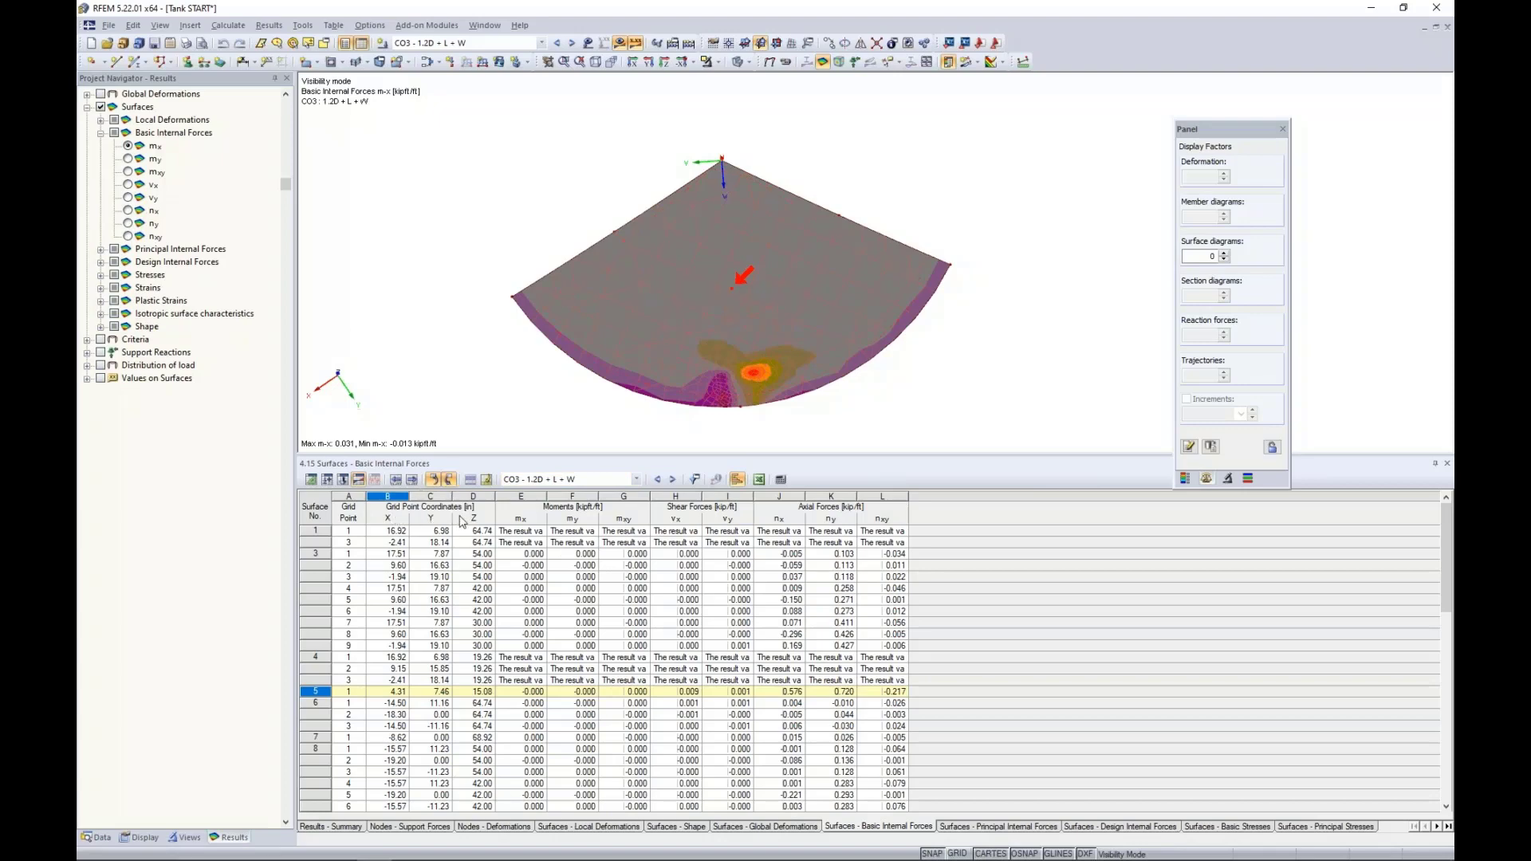
double_click(643, 274)
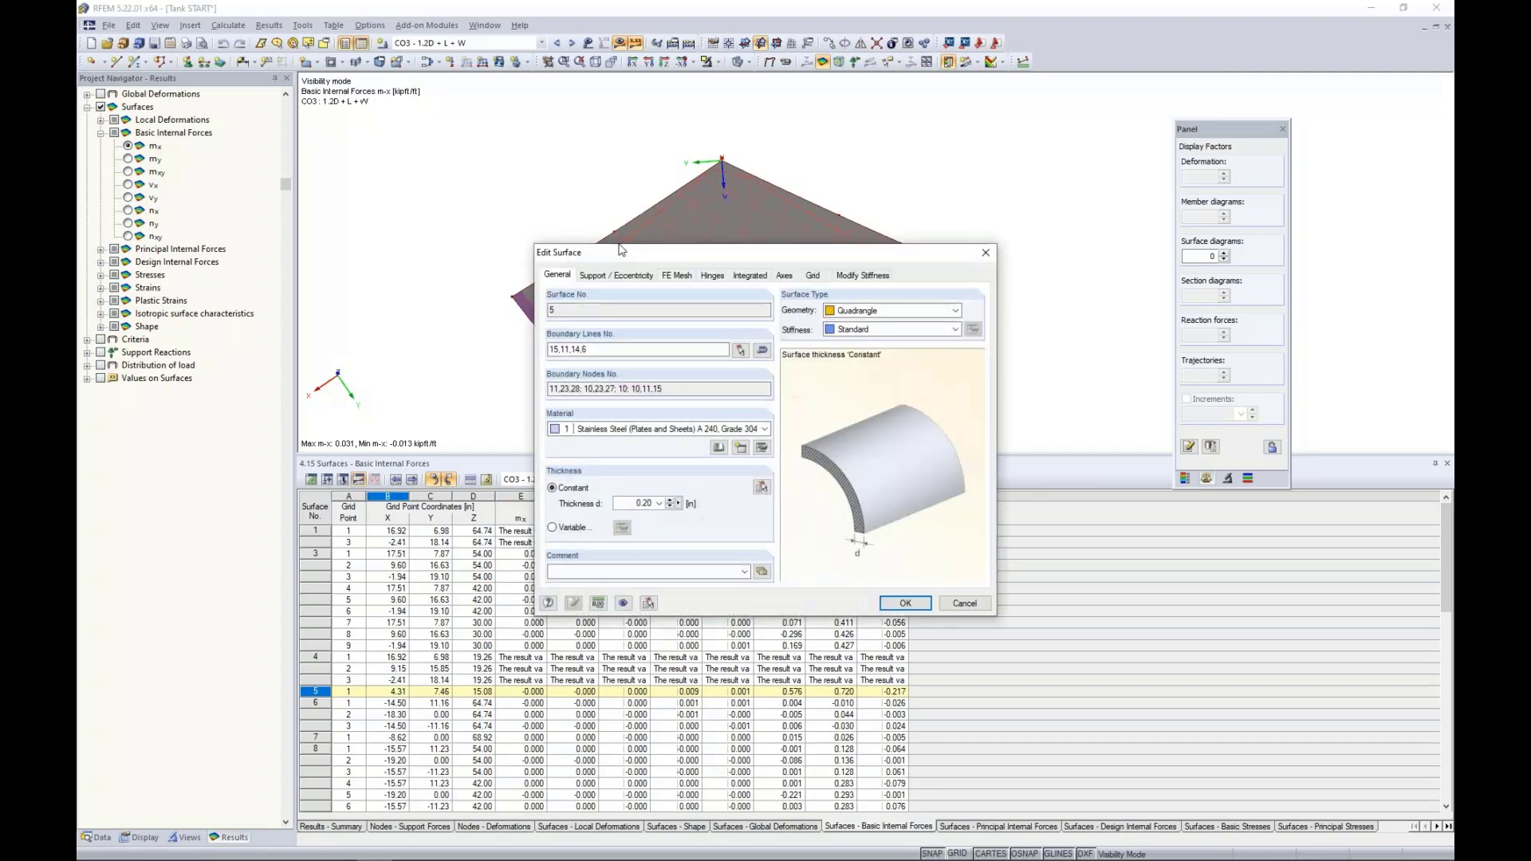
click(812, 276)
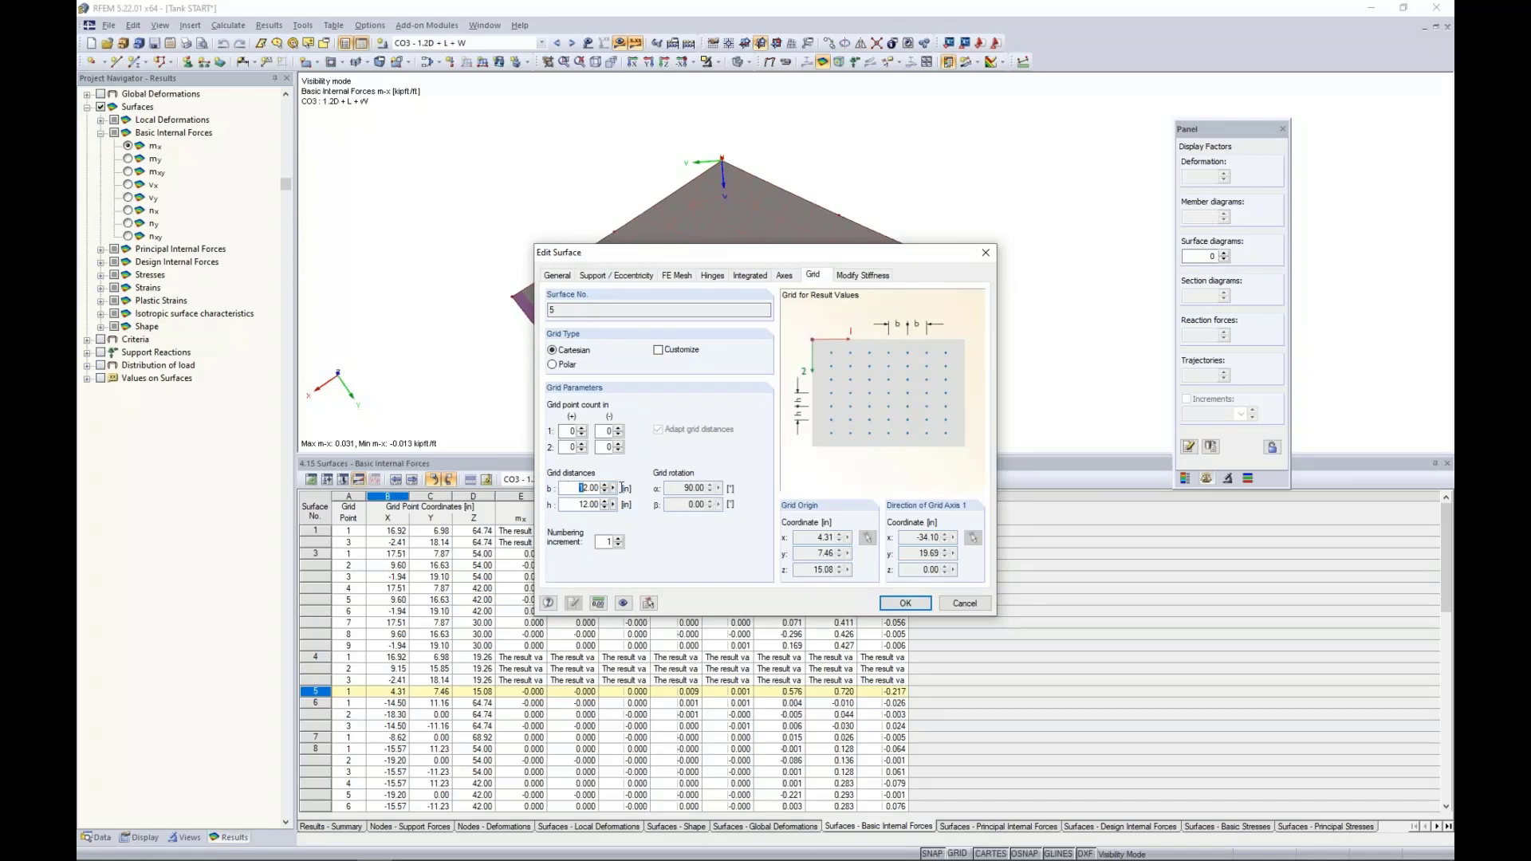
drag(622, 488, 630, 488)
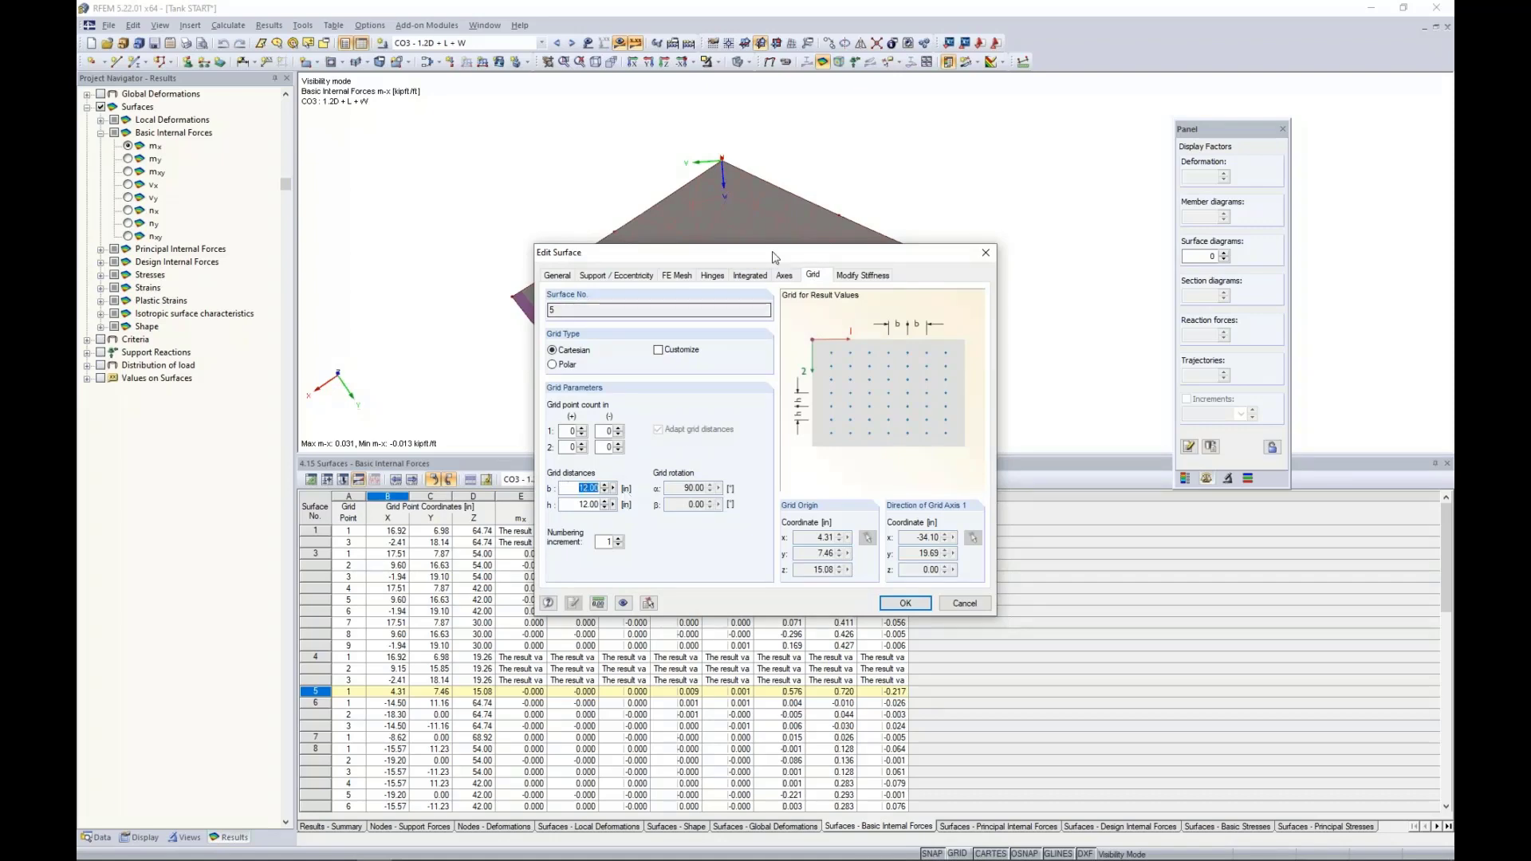
drag(772, 253, 753, 409)
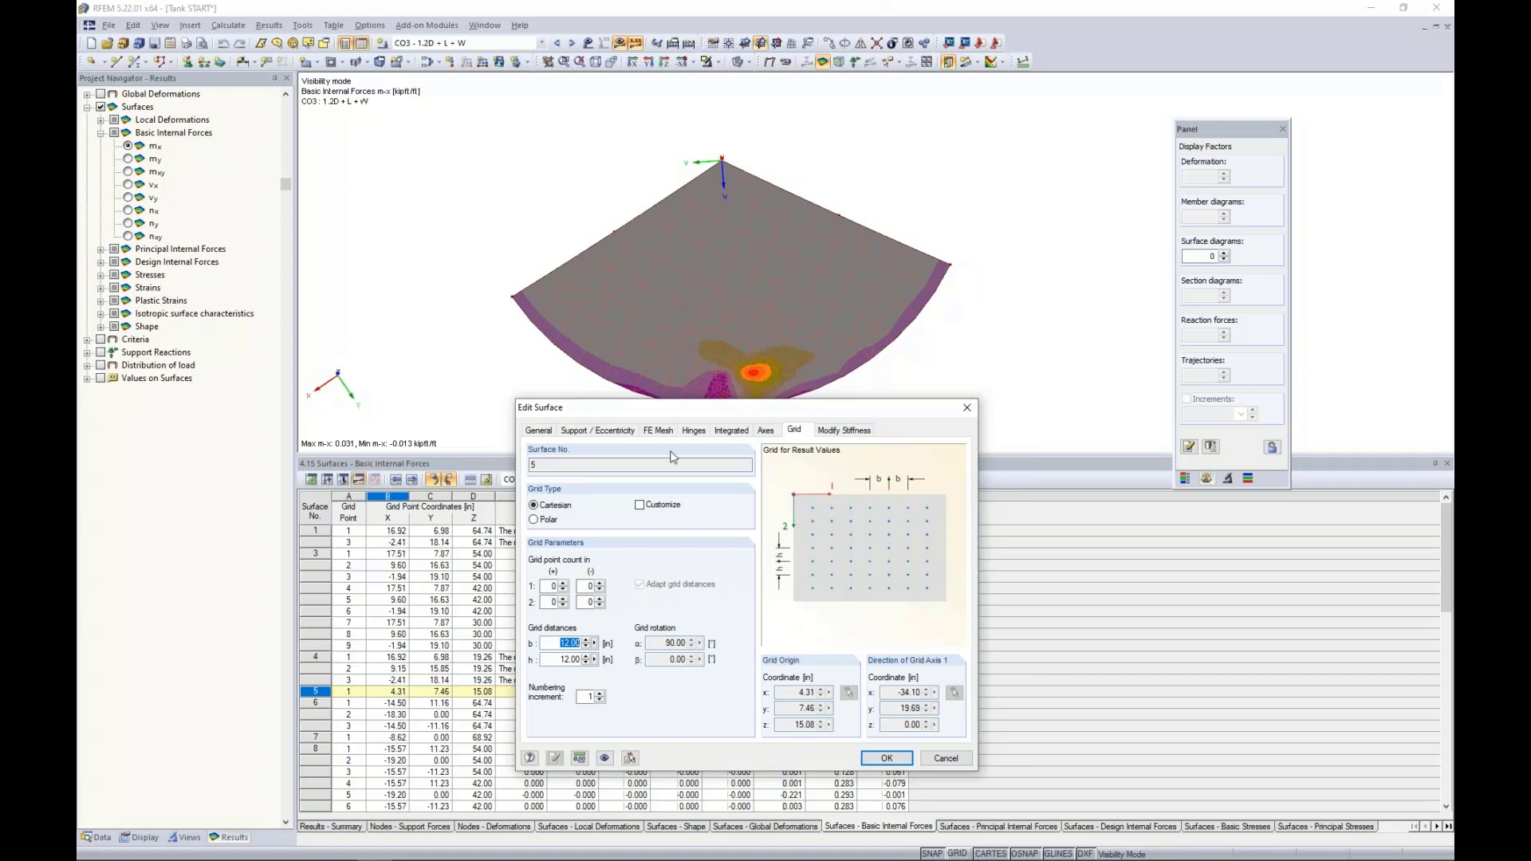
text(0.5)
drag(556, 659, 602, 658)
text(0.5)
click(881, 758)
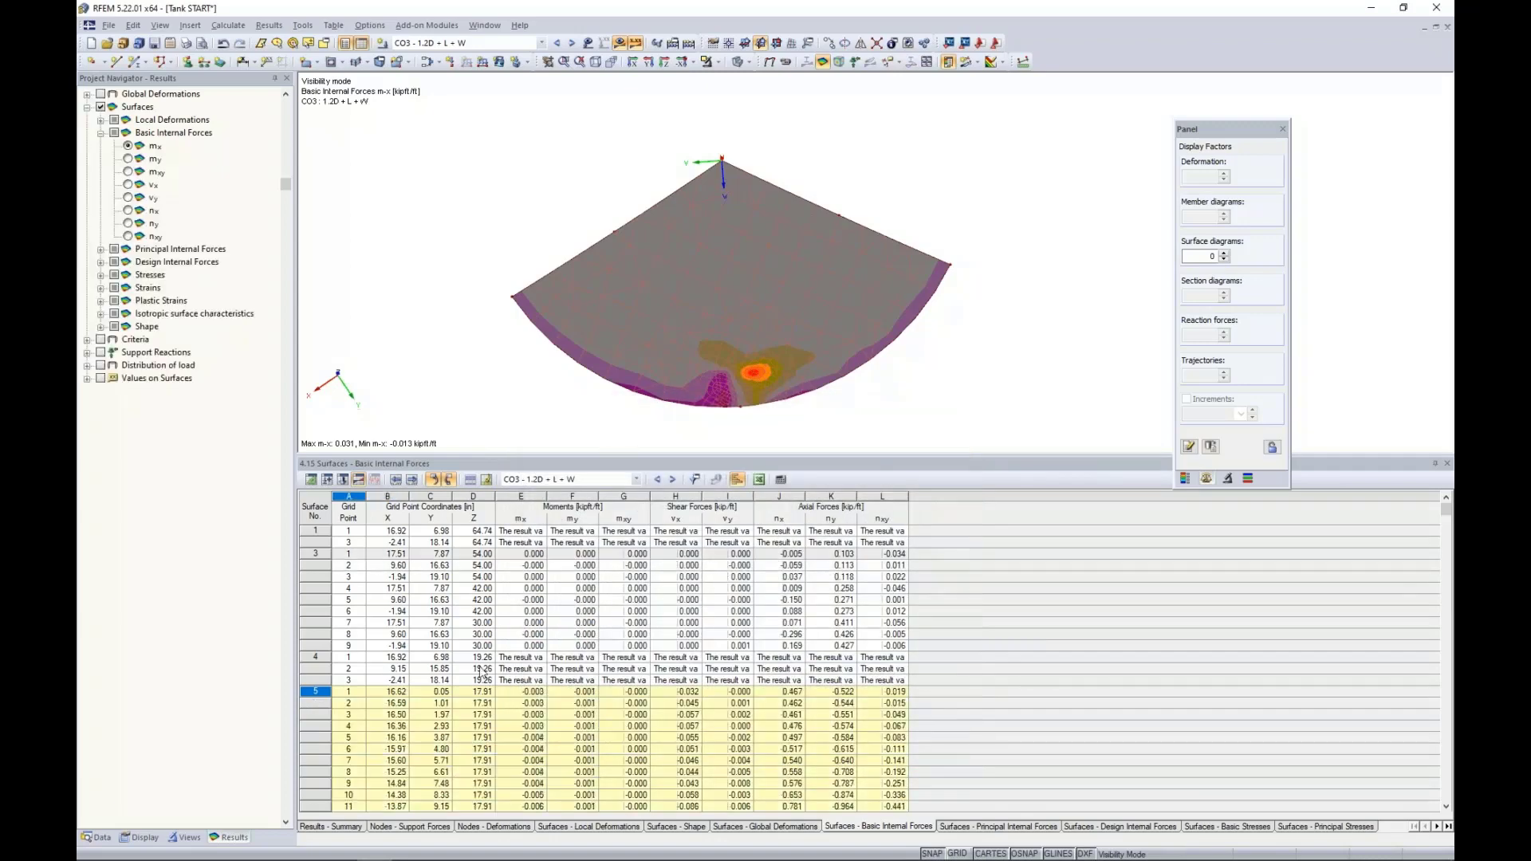
Examine the refined grid points 5 to 10 of surface 5, comparing their table rows with their positions on the model.
scroll(399, 705, down, 1)
click(398, 703)
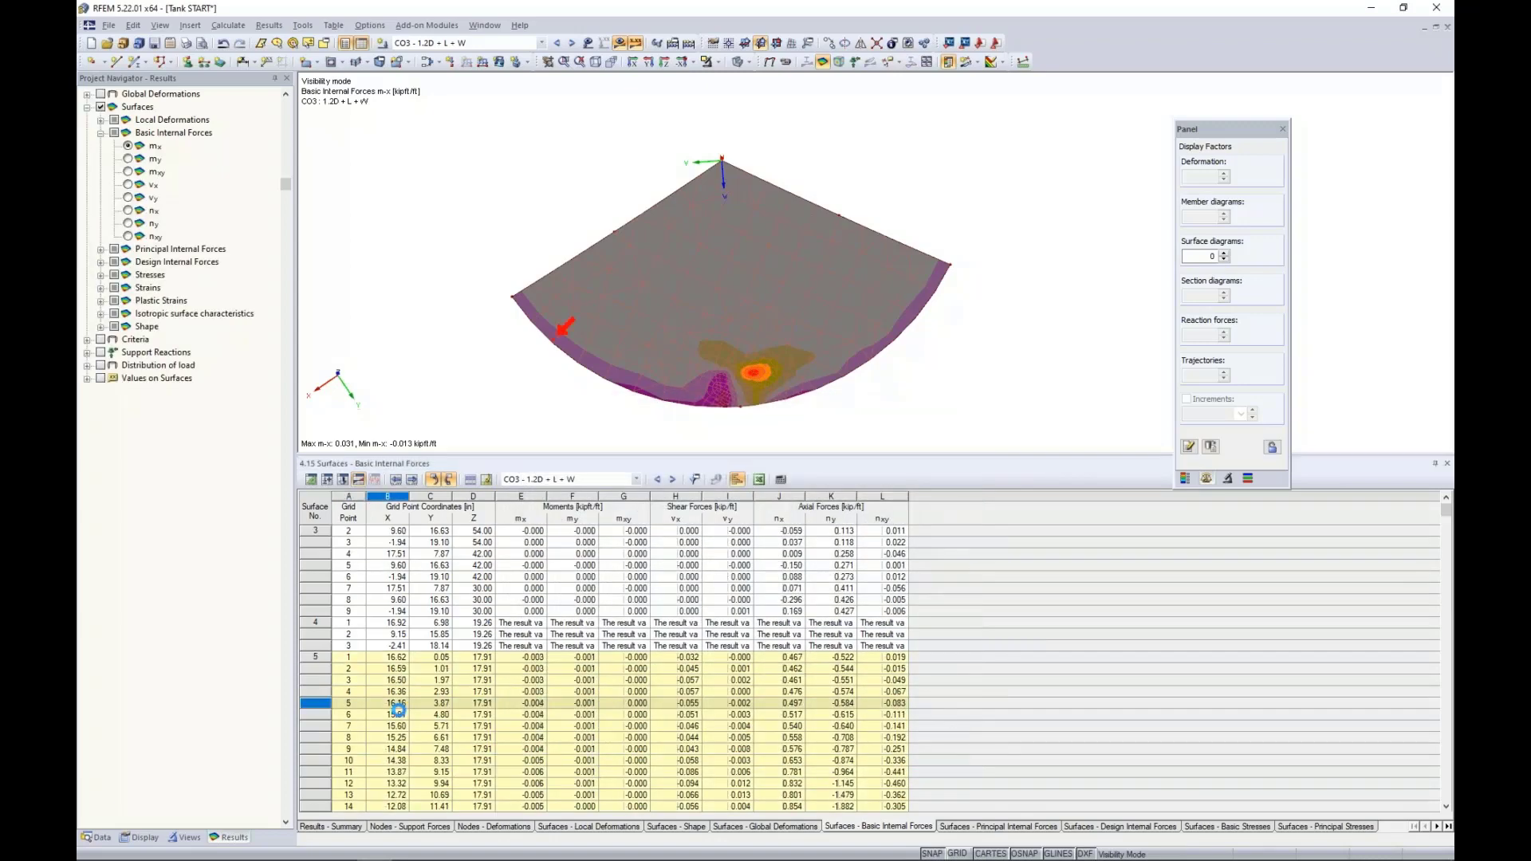
click(399, 716)
click(399, 727)
click(400, 737)
click(399, 750)
click(399, 760)
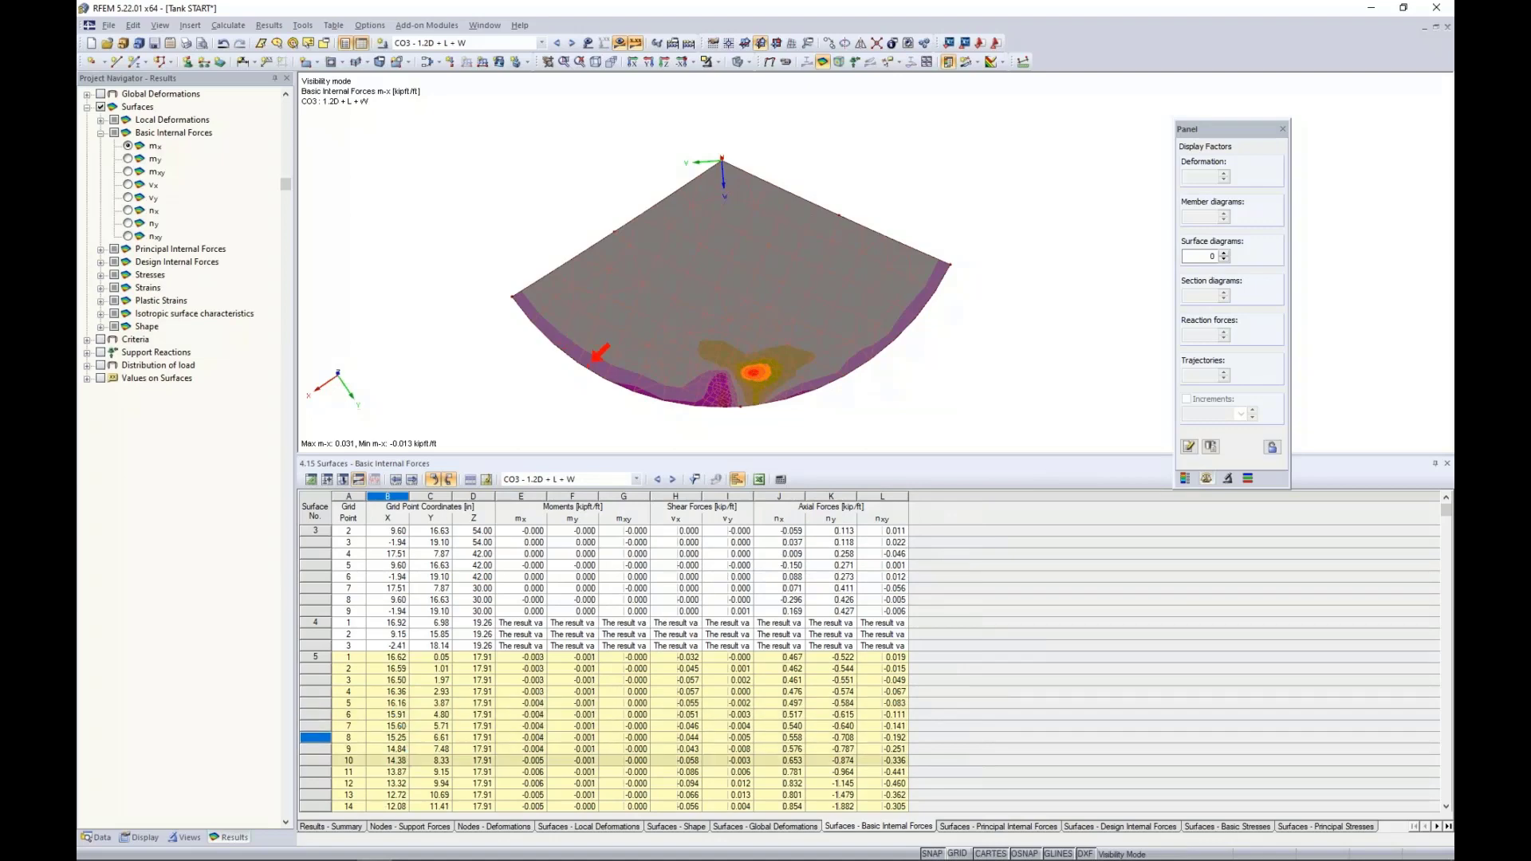
click(497, 739)
click(500, 737)
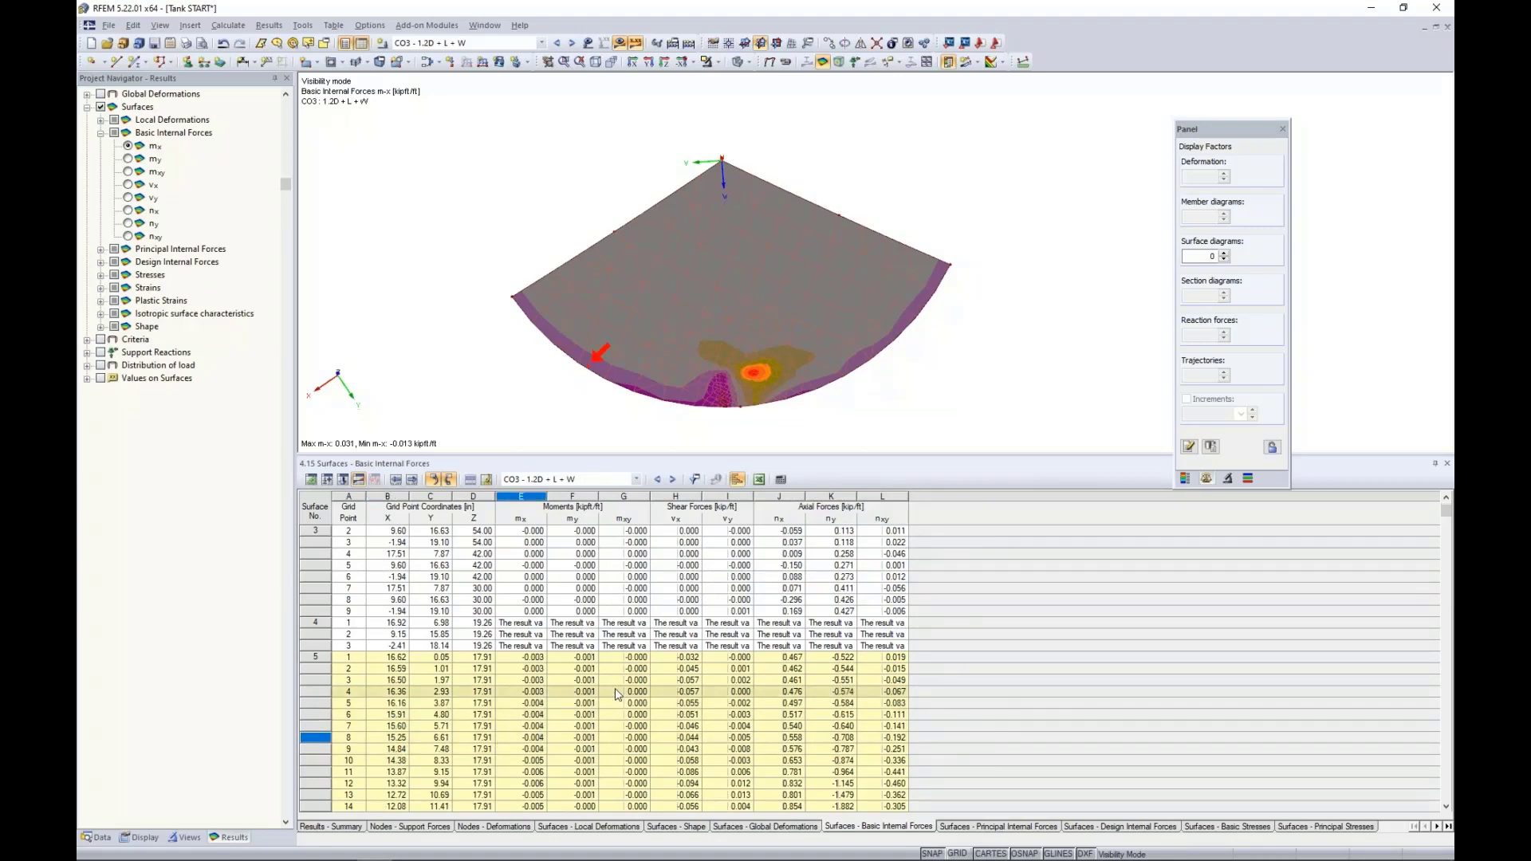
Turn off the surface result display and restore the whole tank from visibility mode in solid transparent display.
scroll(614, 692, down, 4)
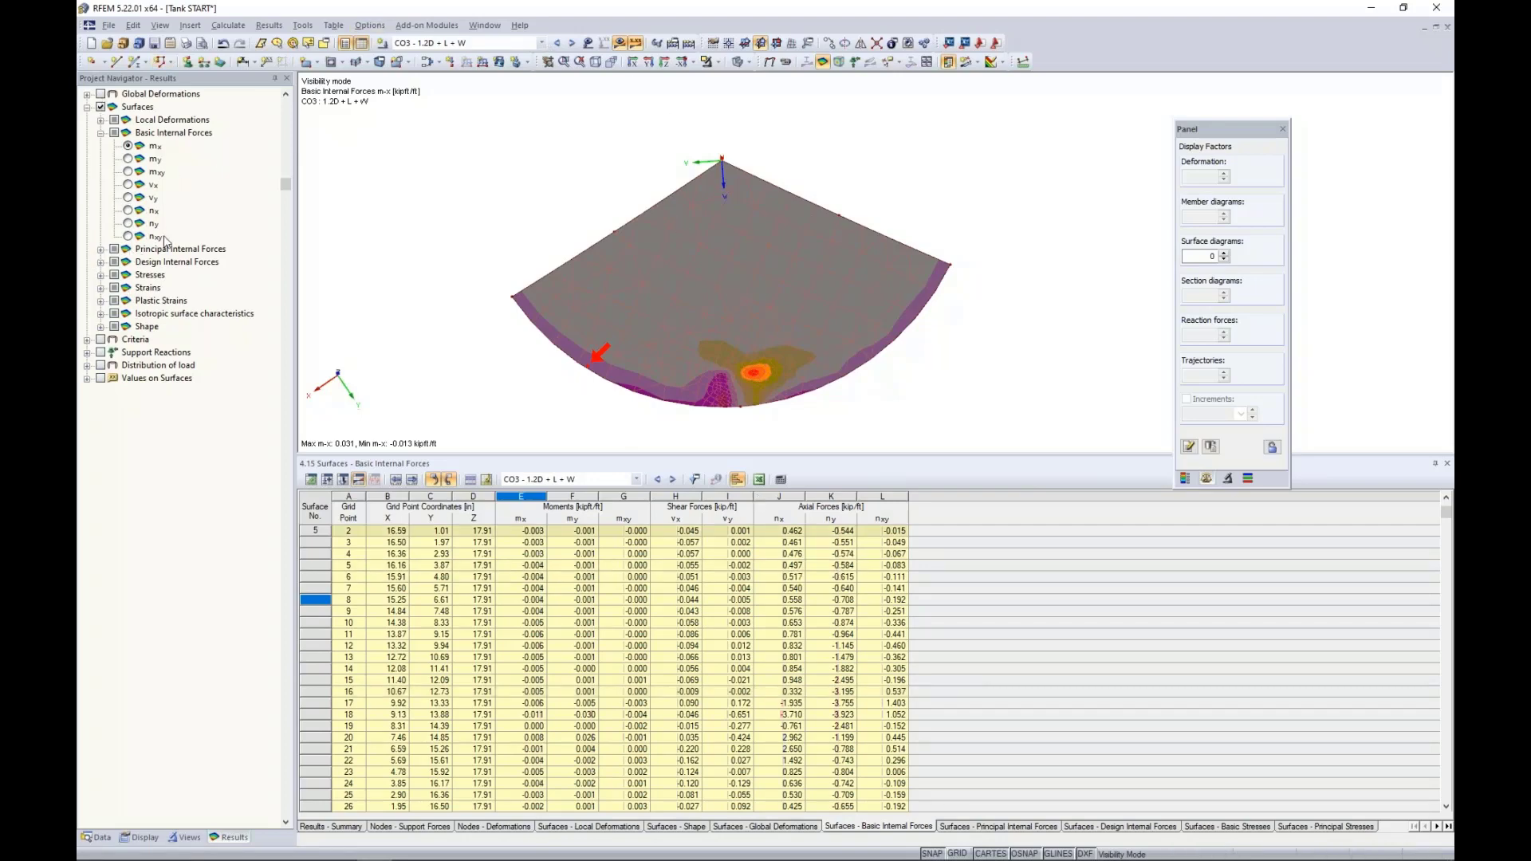
click(532, 378)
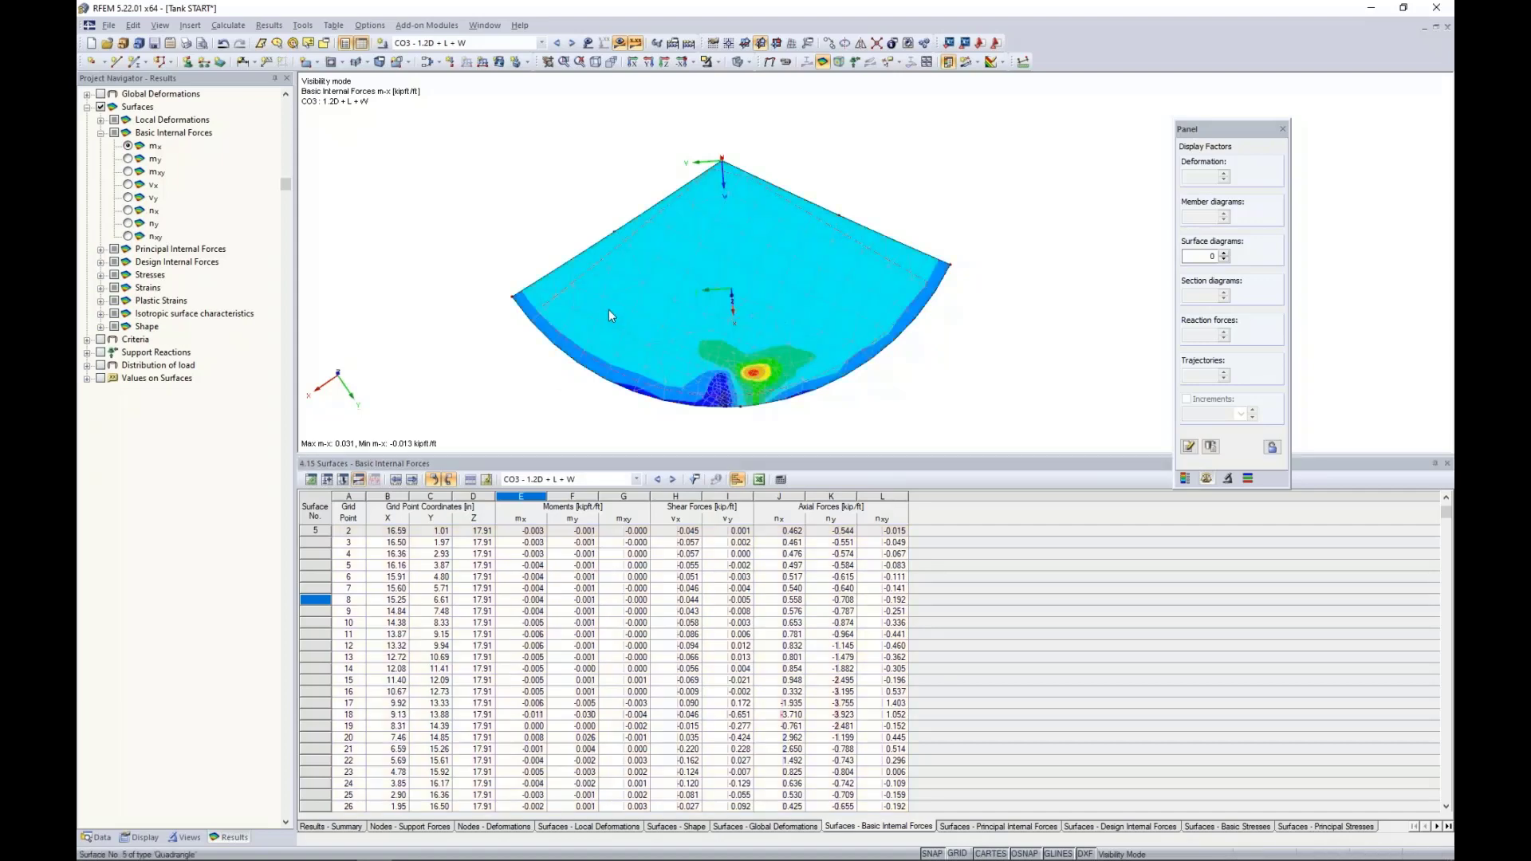
click(618, 43)
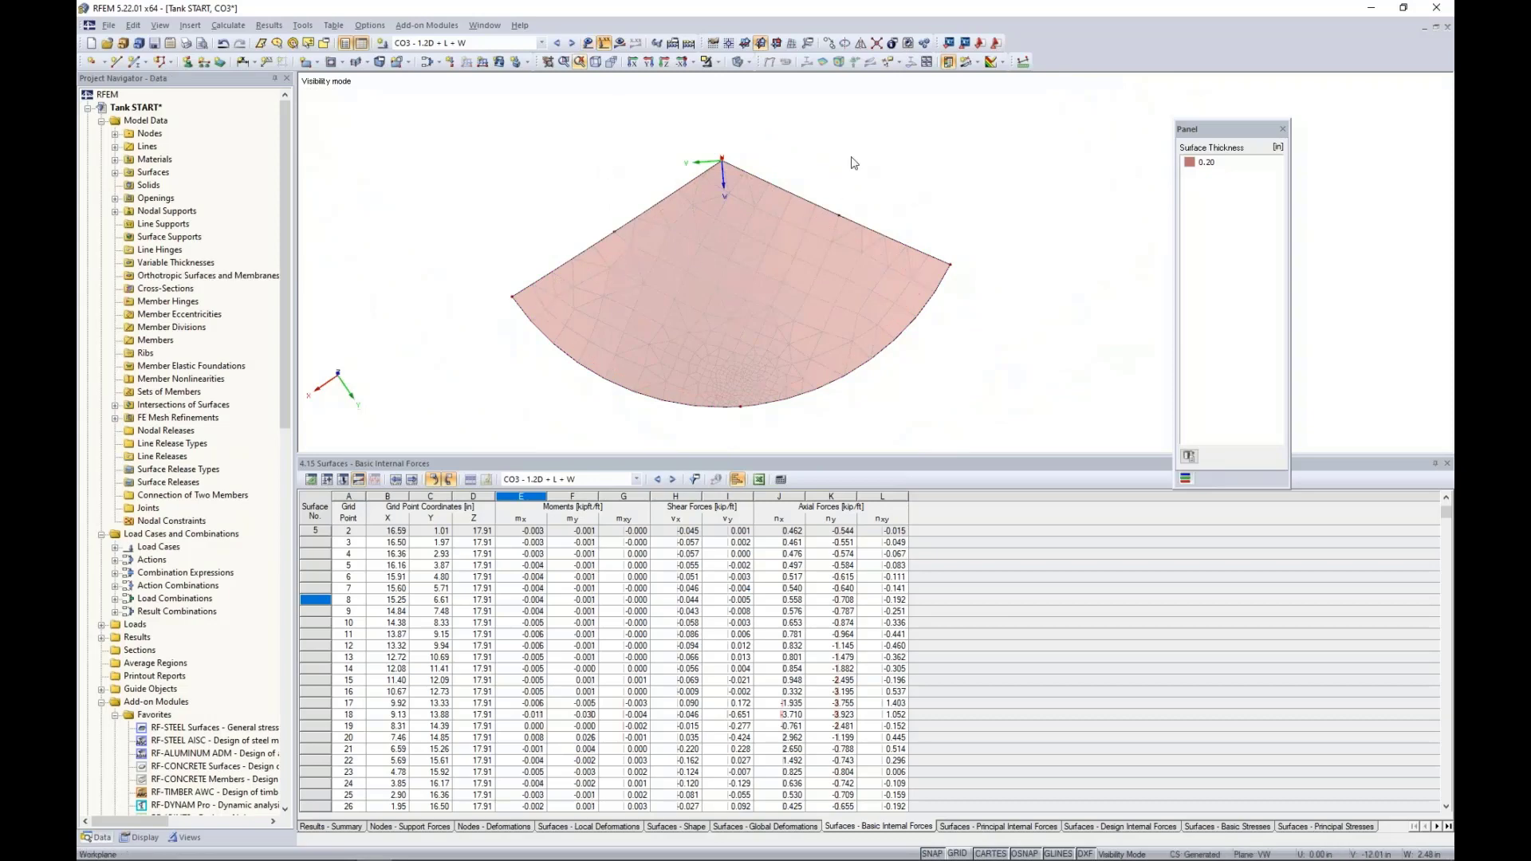
click(740, 62)
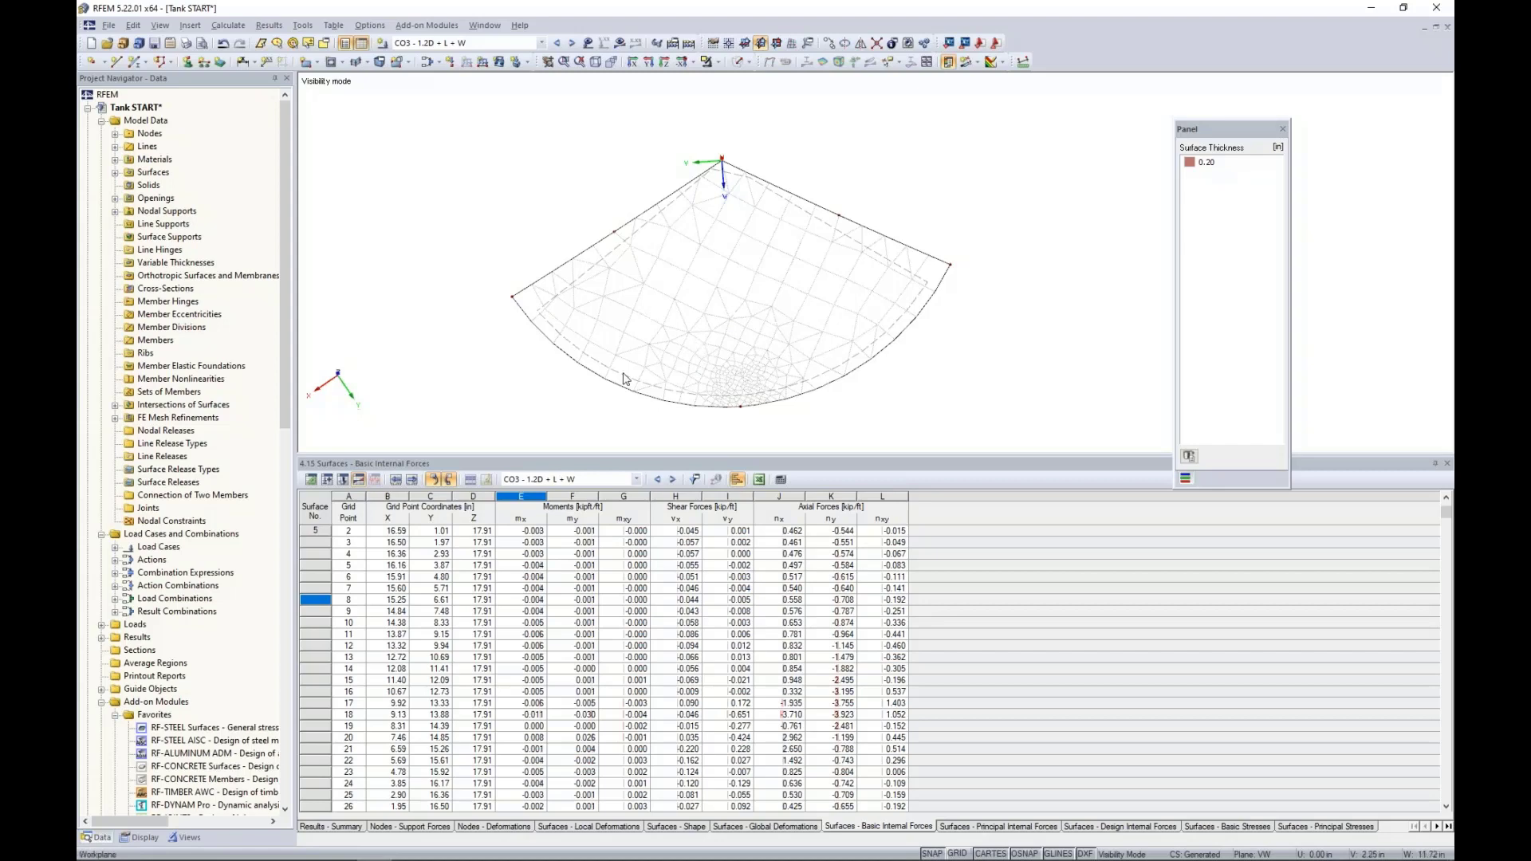
click(706, 61)
click(759, 185)
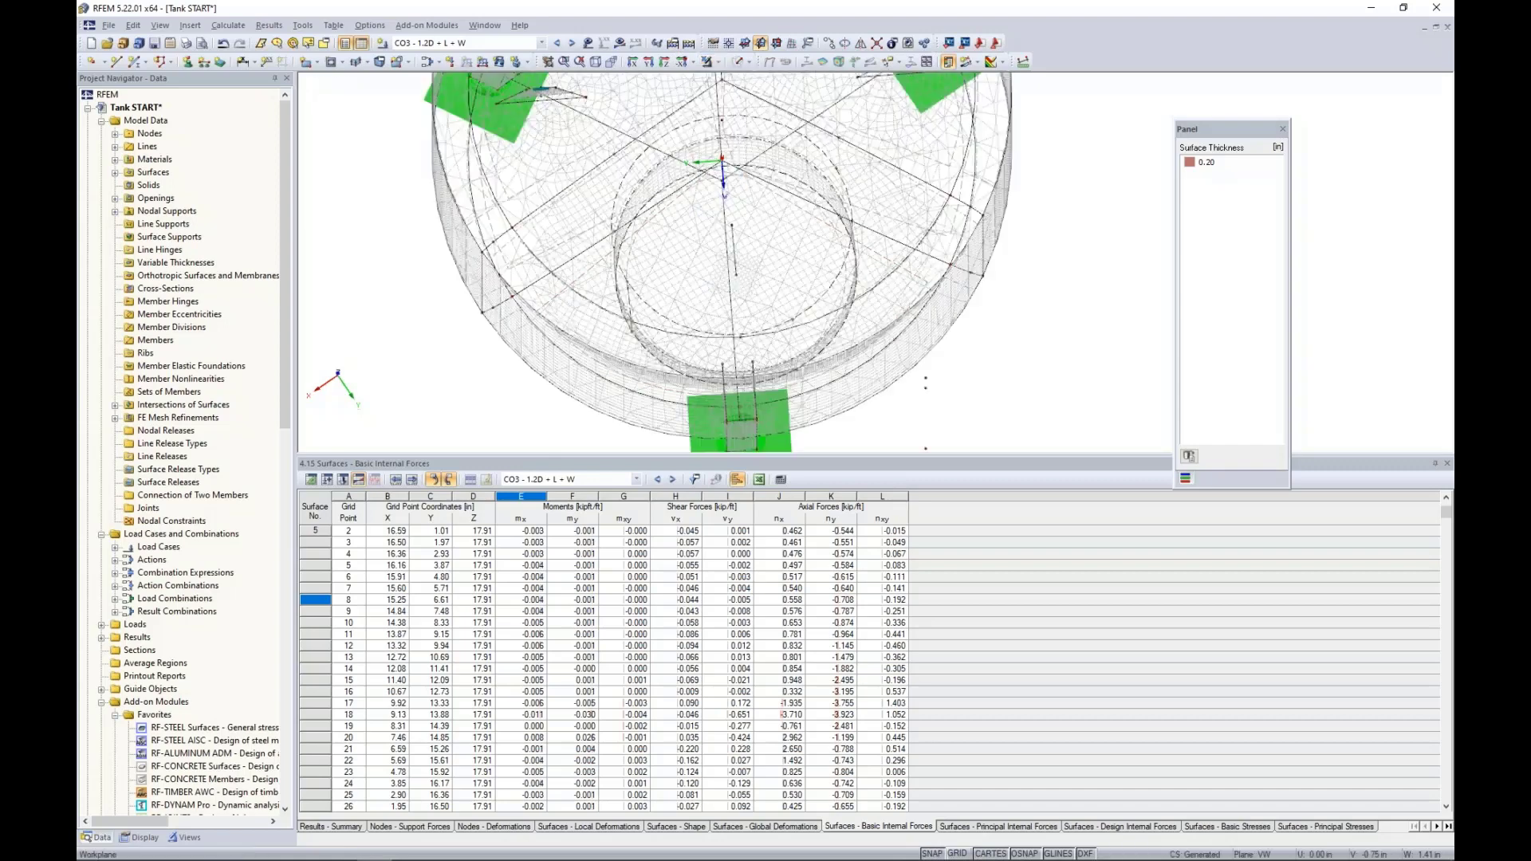
click(749, 63)
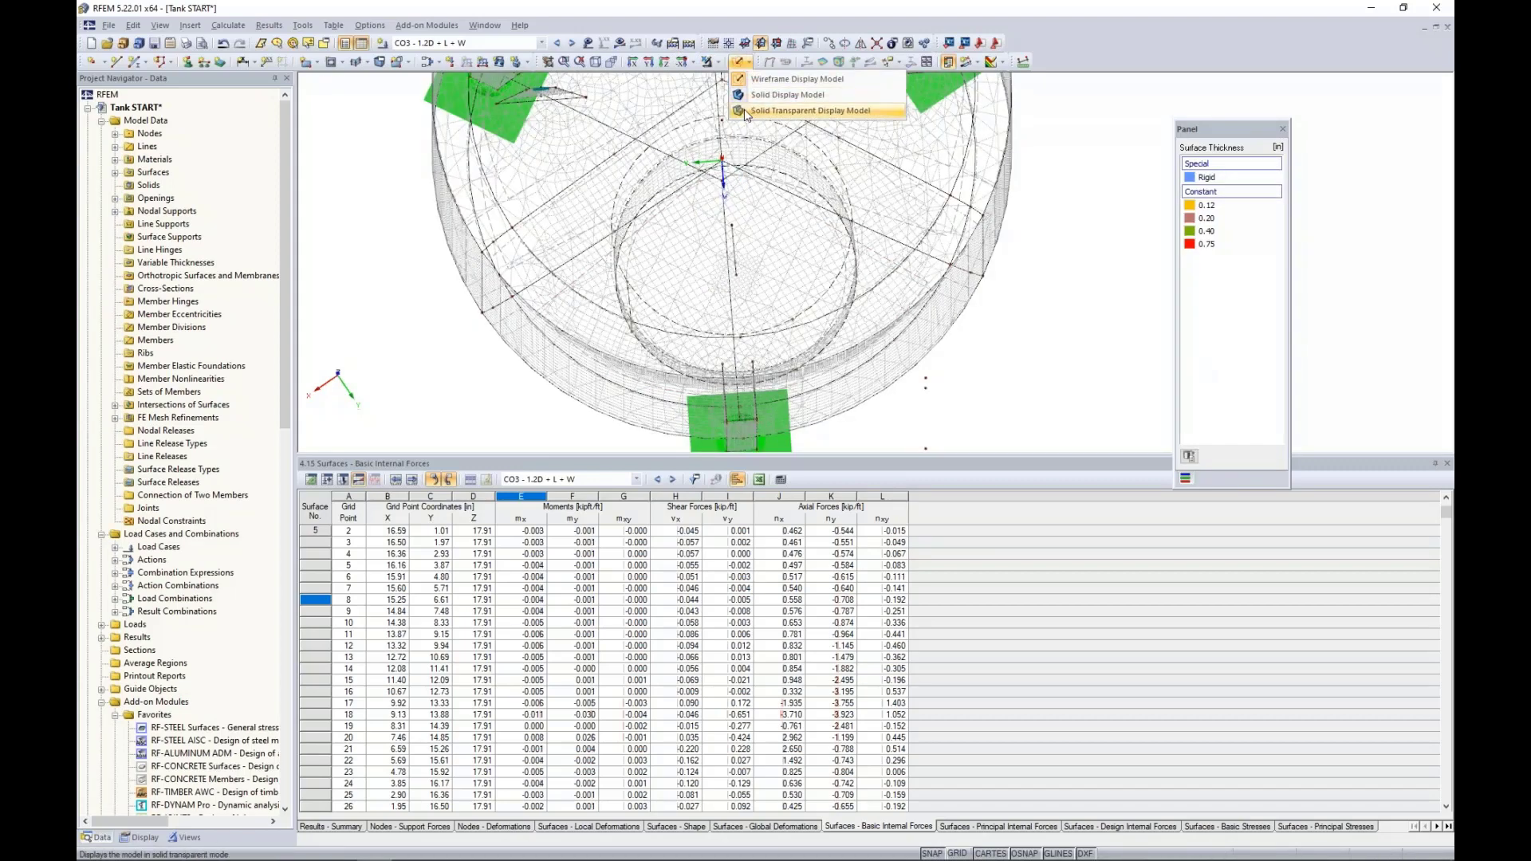
click(750, 114)
Select the entire tank and edit all its surfaces together to refine the grid distances of their result grids.
scroll(769, 196, down, 5)
middle_drag(763, 220, 756, 155)
scroll(755, 159, down, 3)
middle_drag(743, 303, 744, 240)
scroll(743, 239, down, 1)
drag(886, 422, 589, 123)
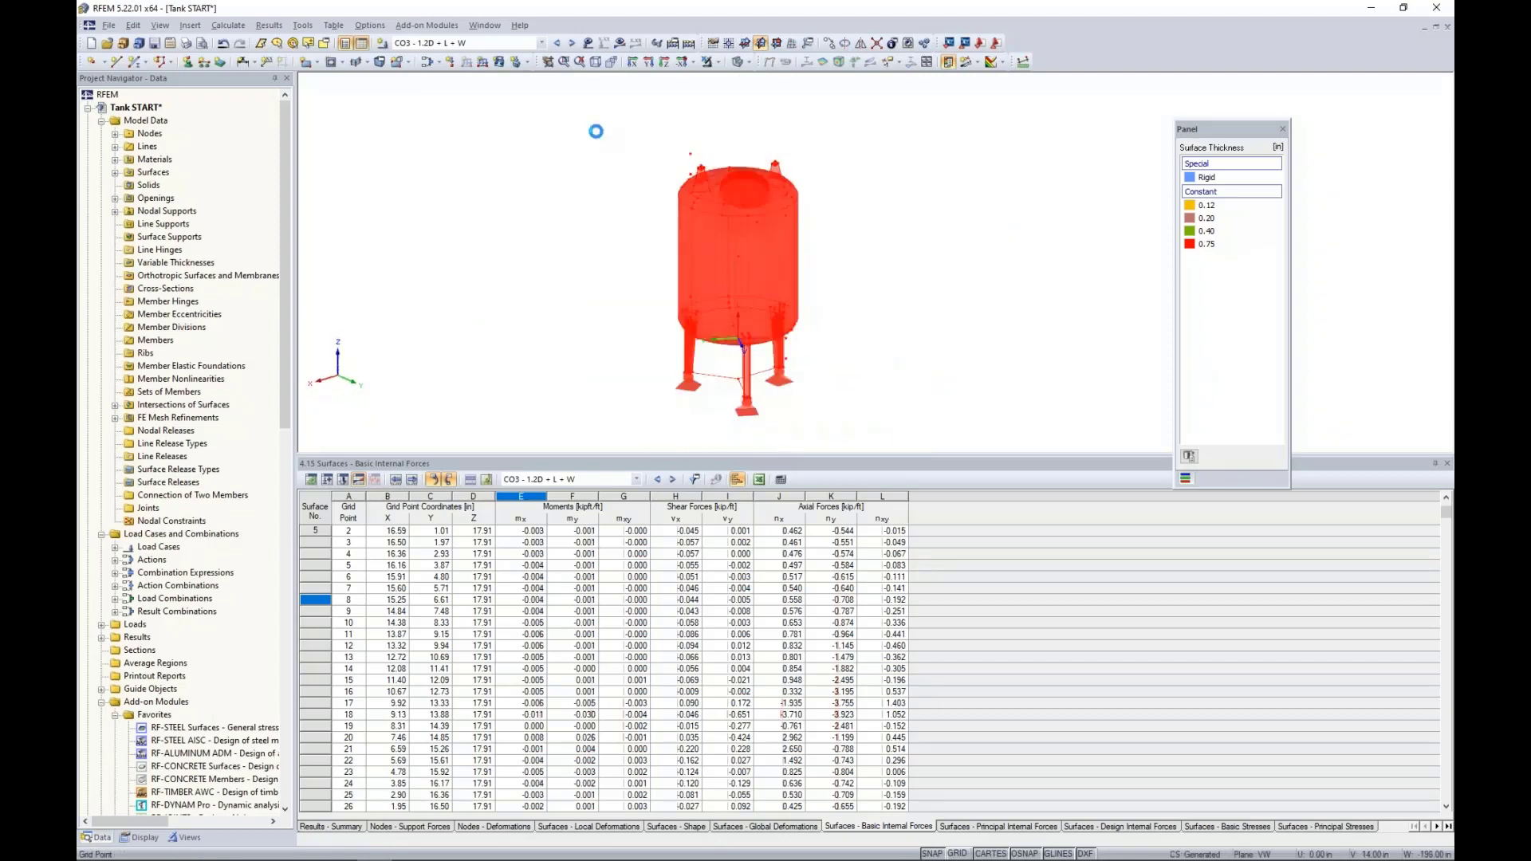
double_click(711, 256)
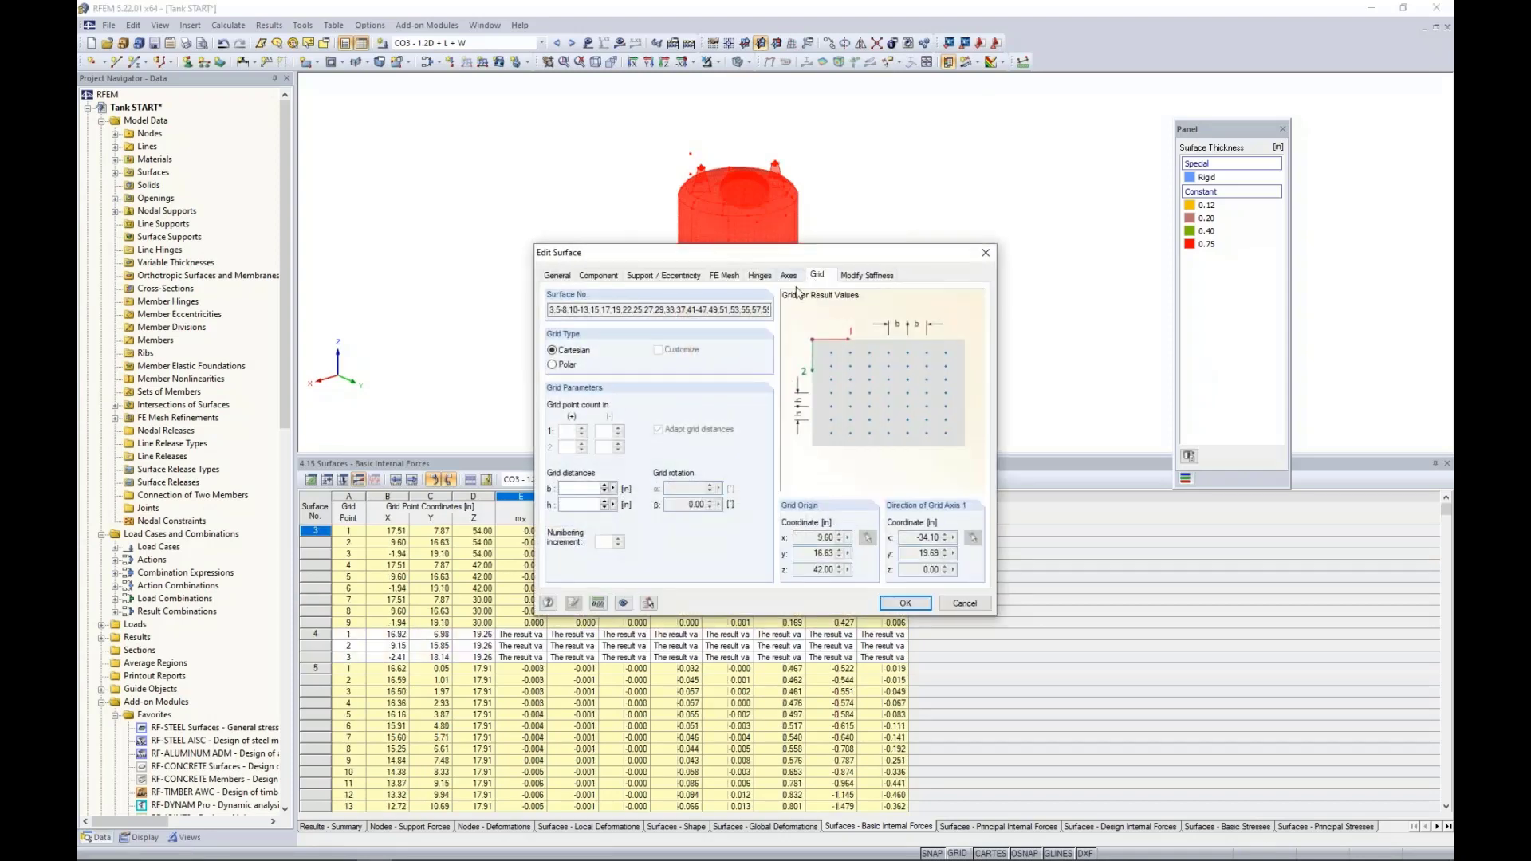
click(579, 490)
click(905, 603)
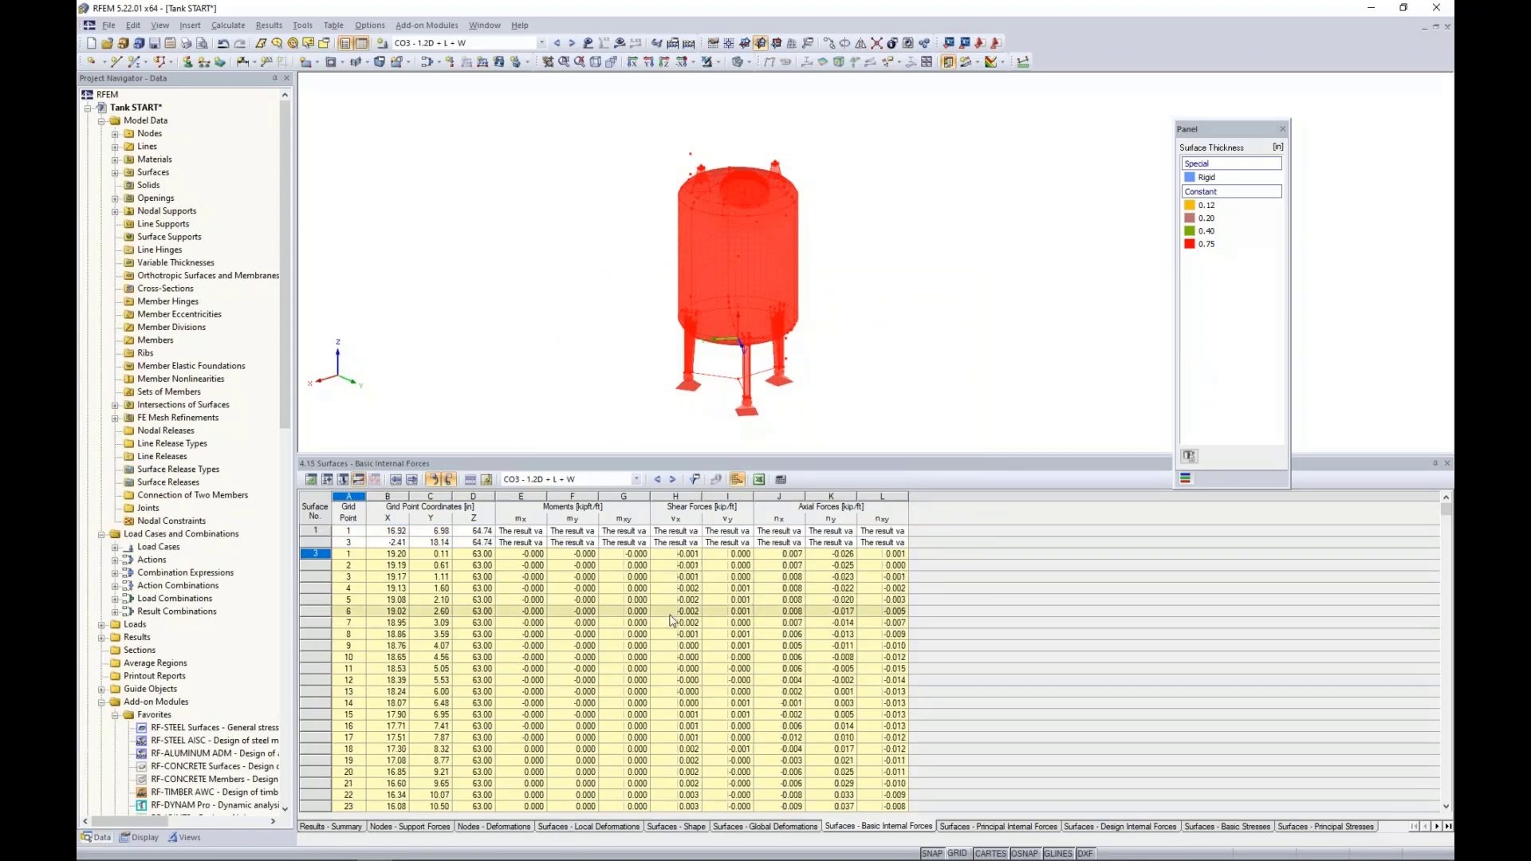
scroll(669, 620, down, 4)
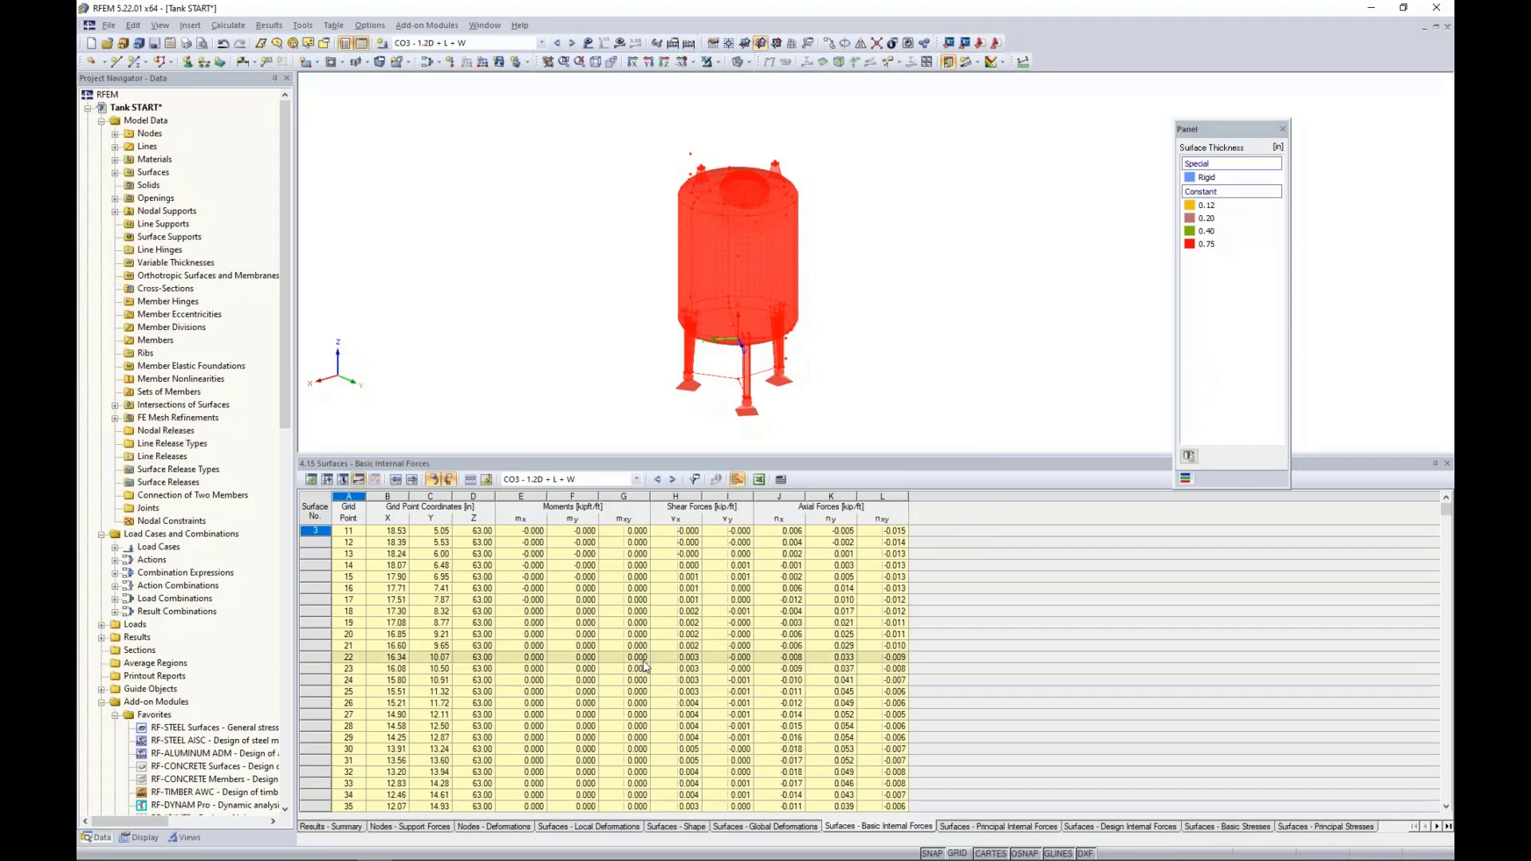
click(569, 317)
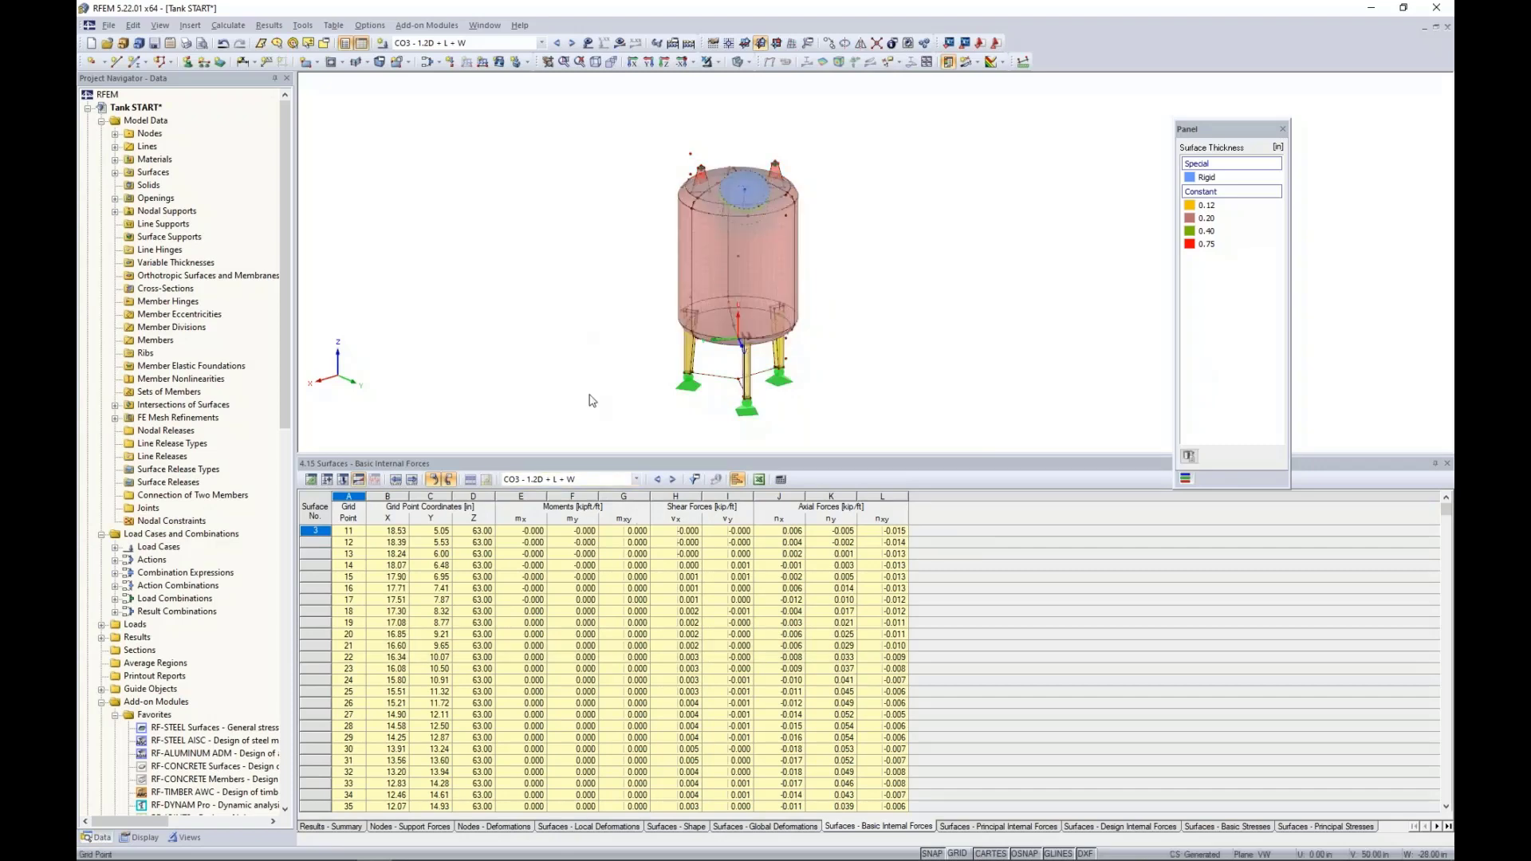
Check the single-table export options and set up a Microsoft Excel export limited to selected static analysis result tables.
click(760, 480)
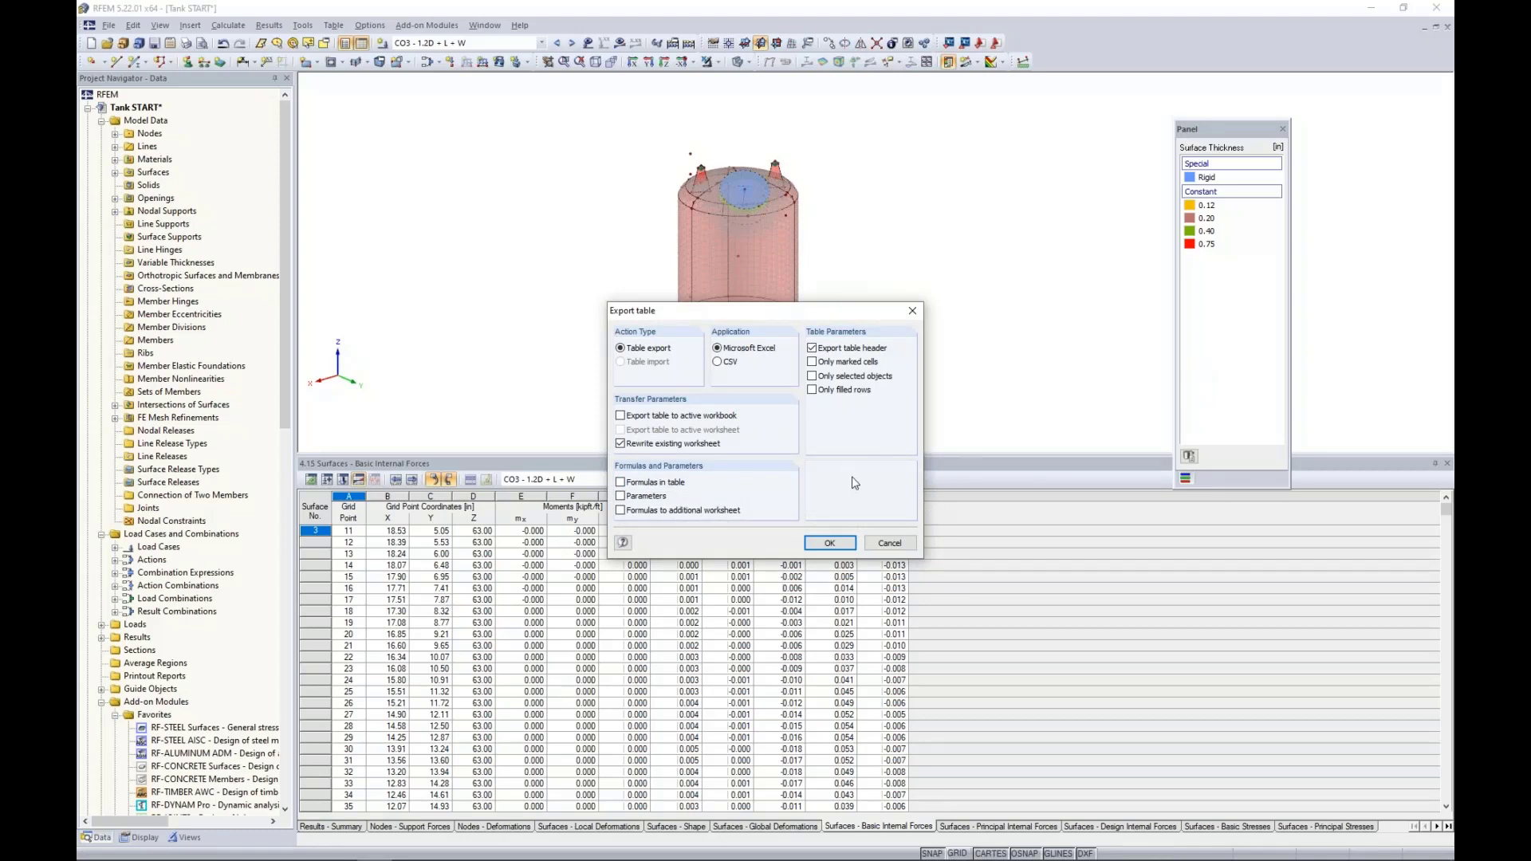
click(880, 545)
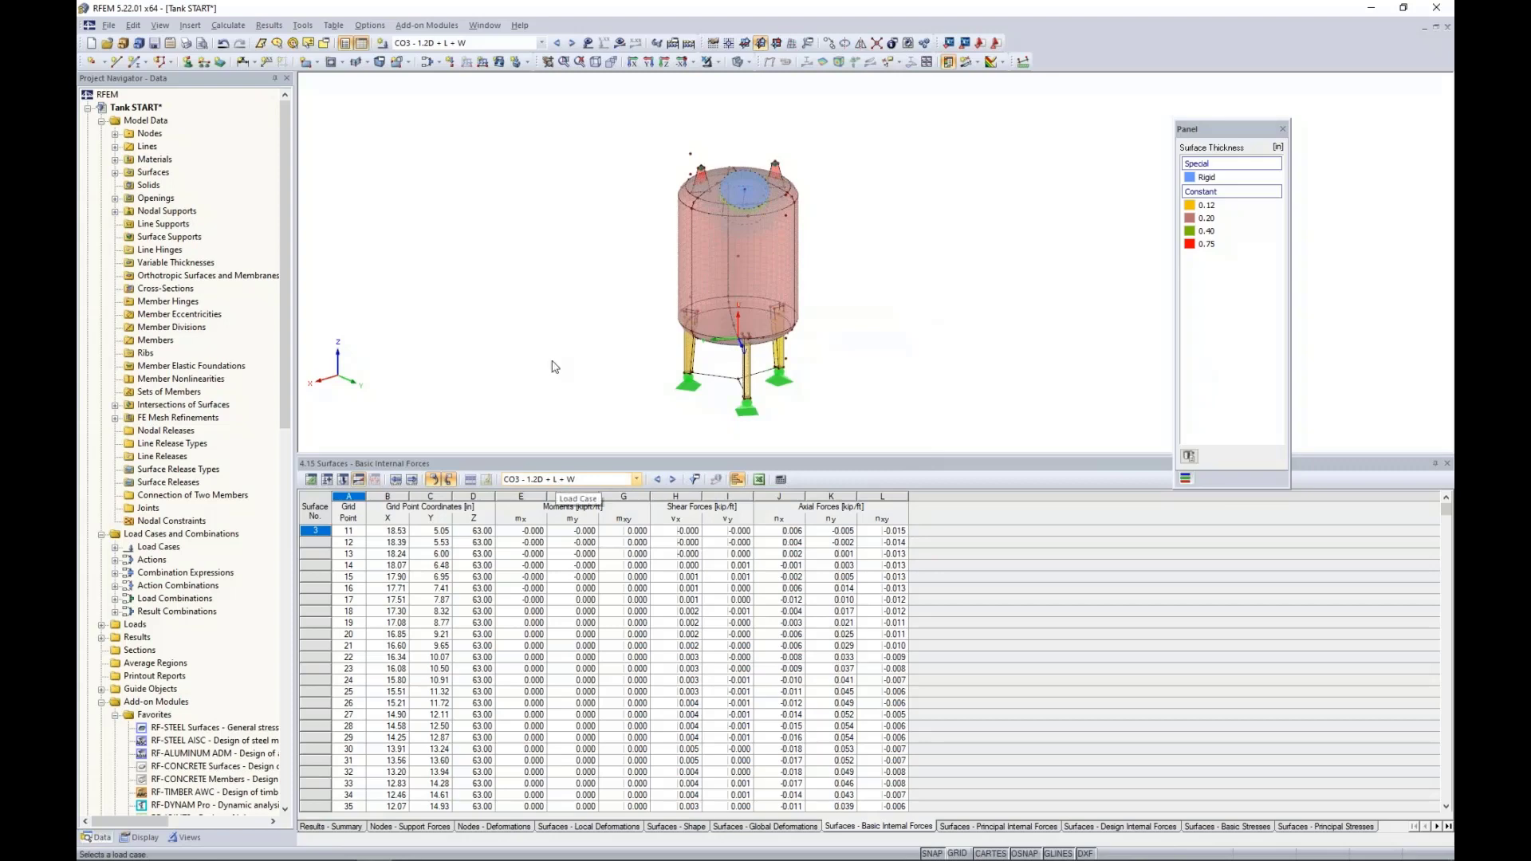
click(111, 25)
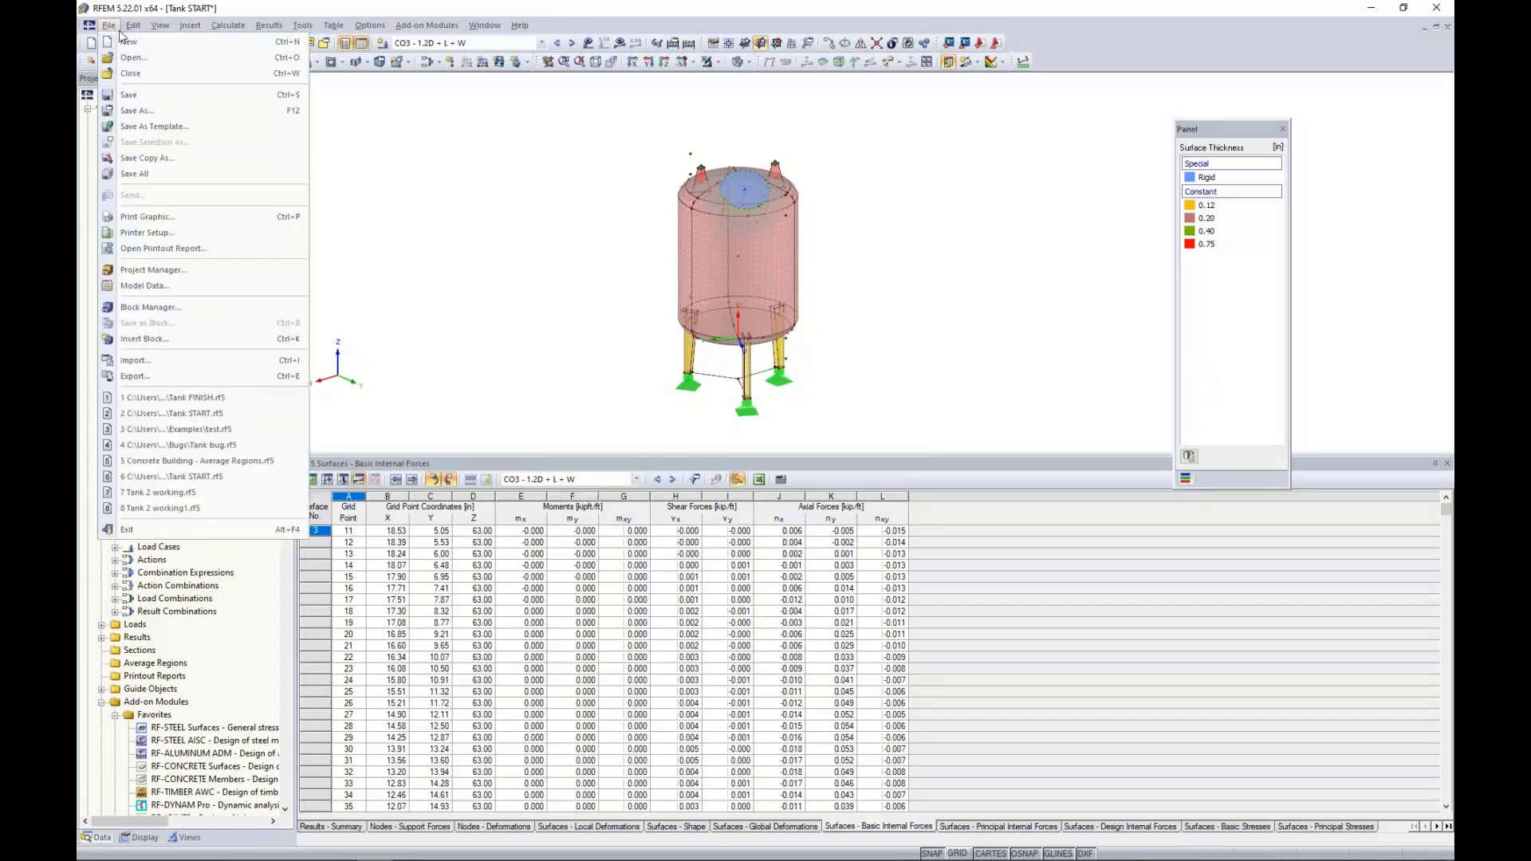
click(142, 378)
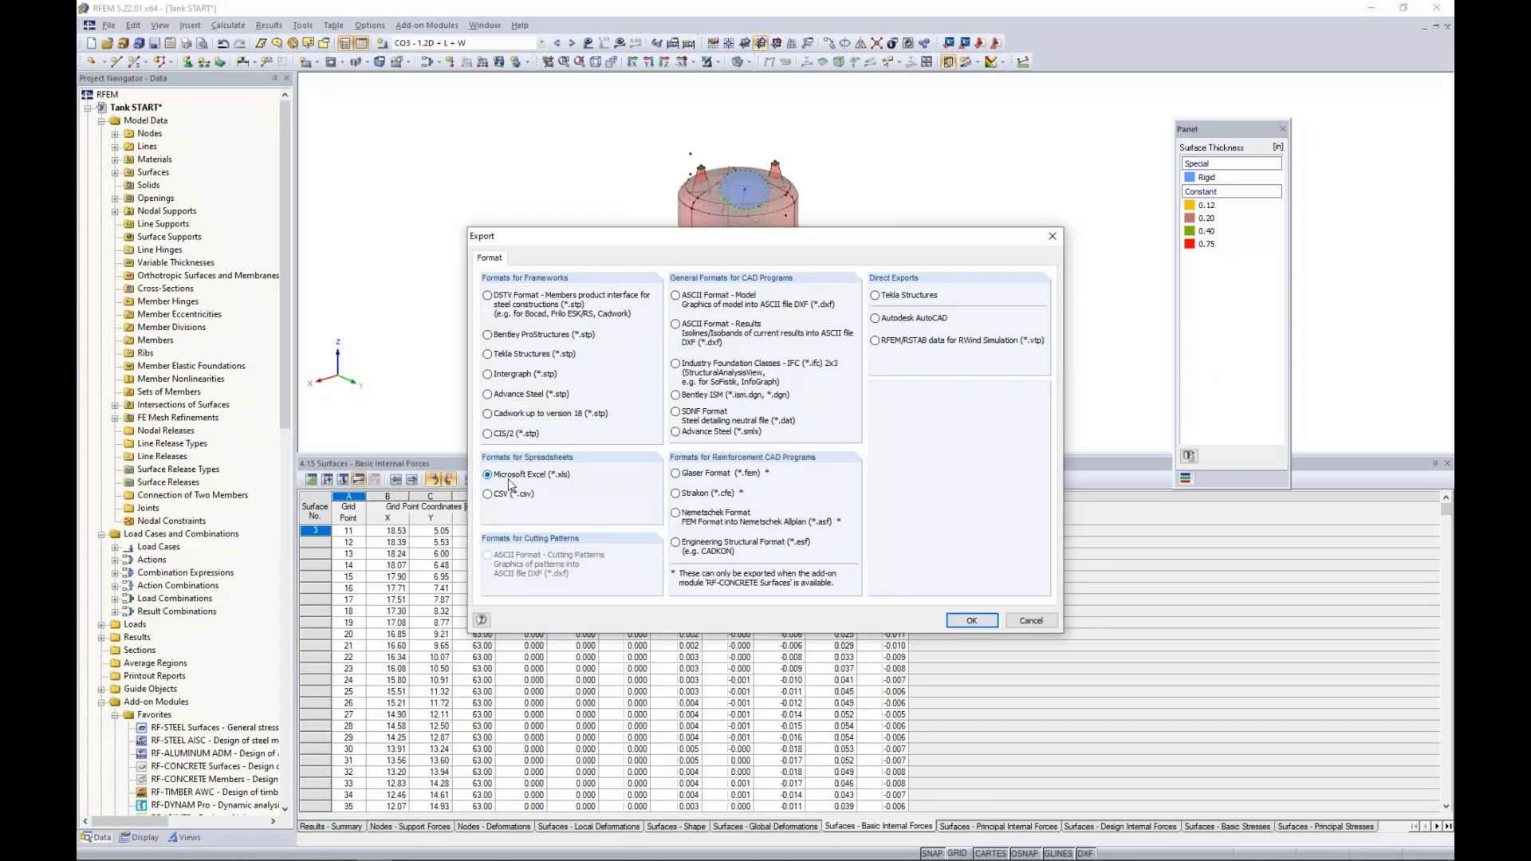
click(966, 620)
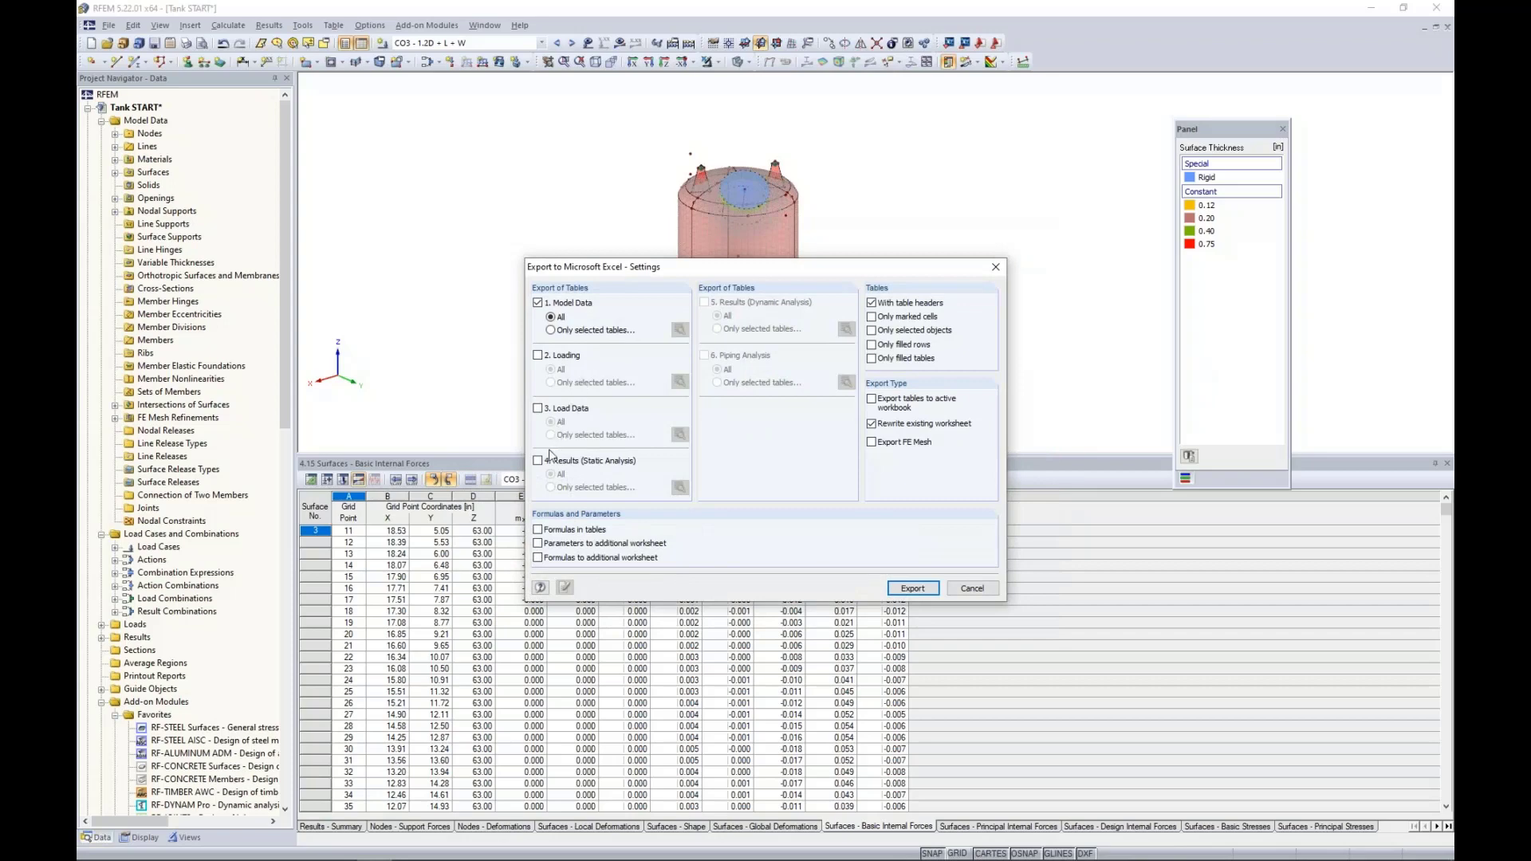
click(537, 462)
click(550, 487)
click(679, 487)
Mark CO2, CO3 and CO4 with surface result tables 4.16 to 4.19 for the Excel export, and cancel the export.
drag(757, 301, 815, 318)
click(700, 394)
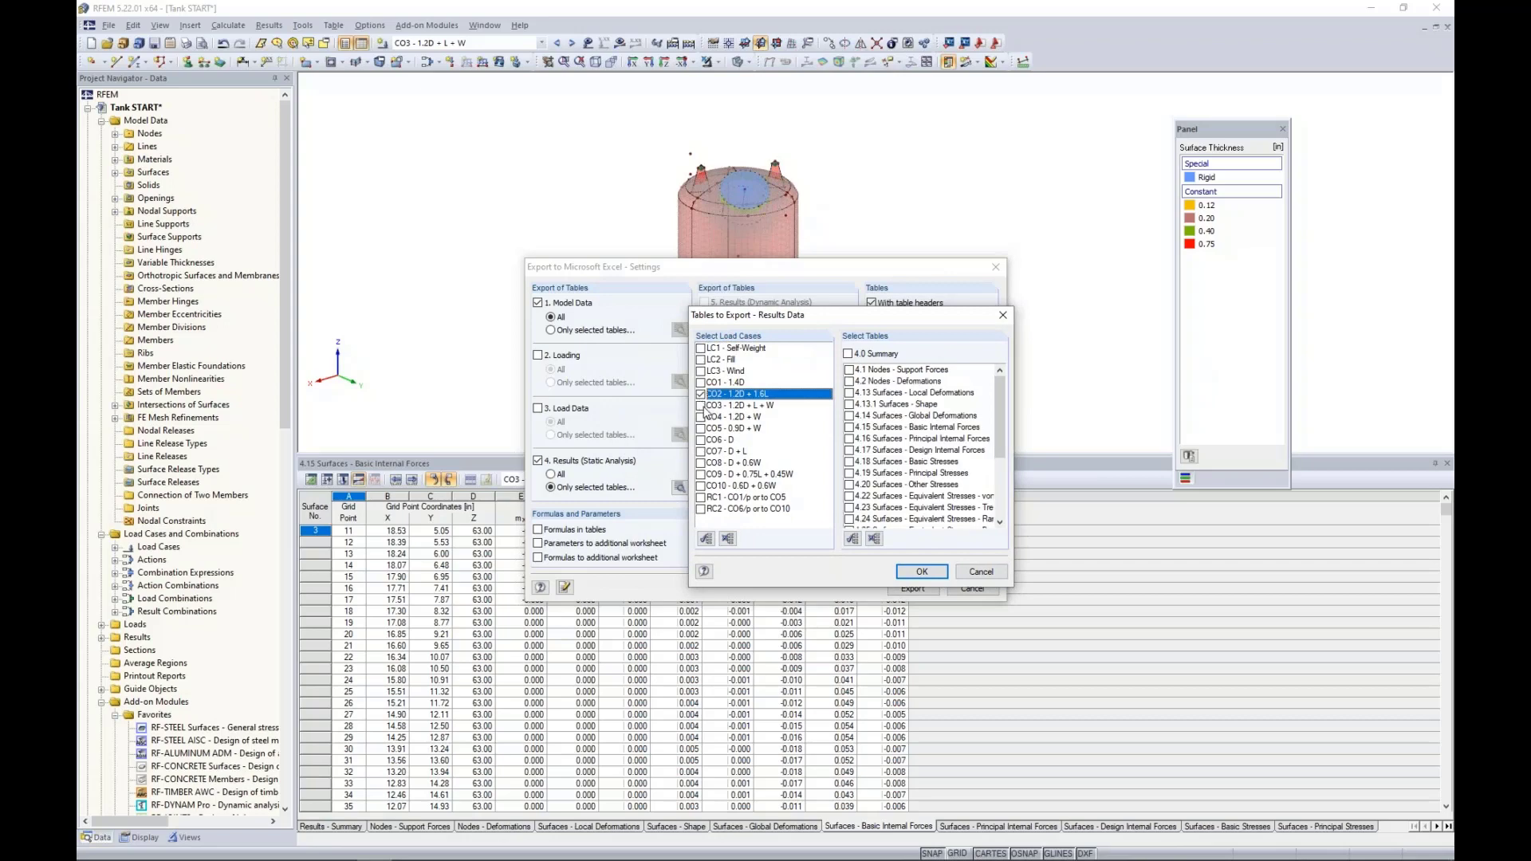
click(701, 405)
click(701, 417)
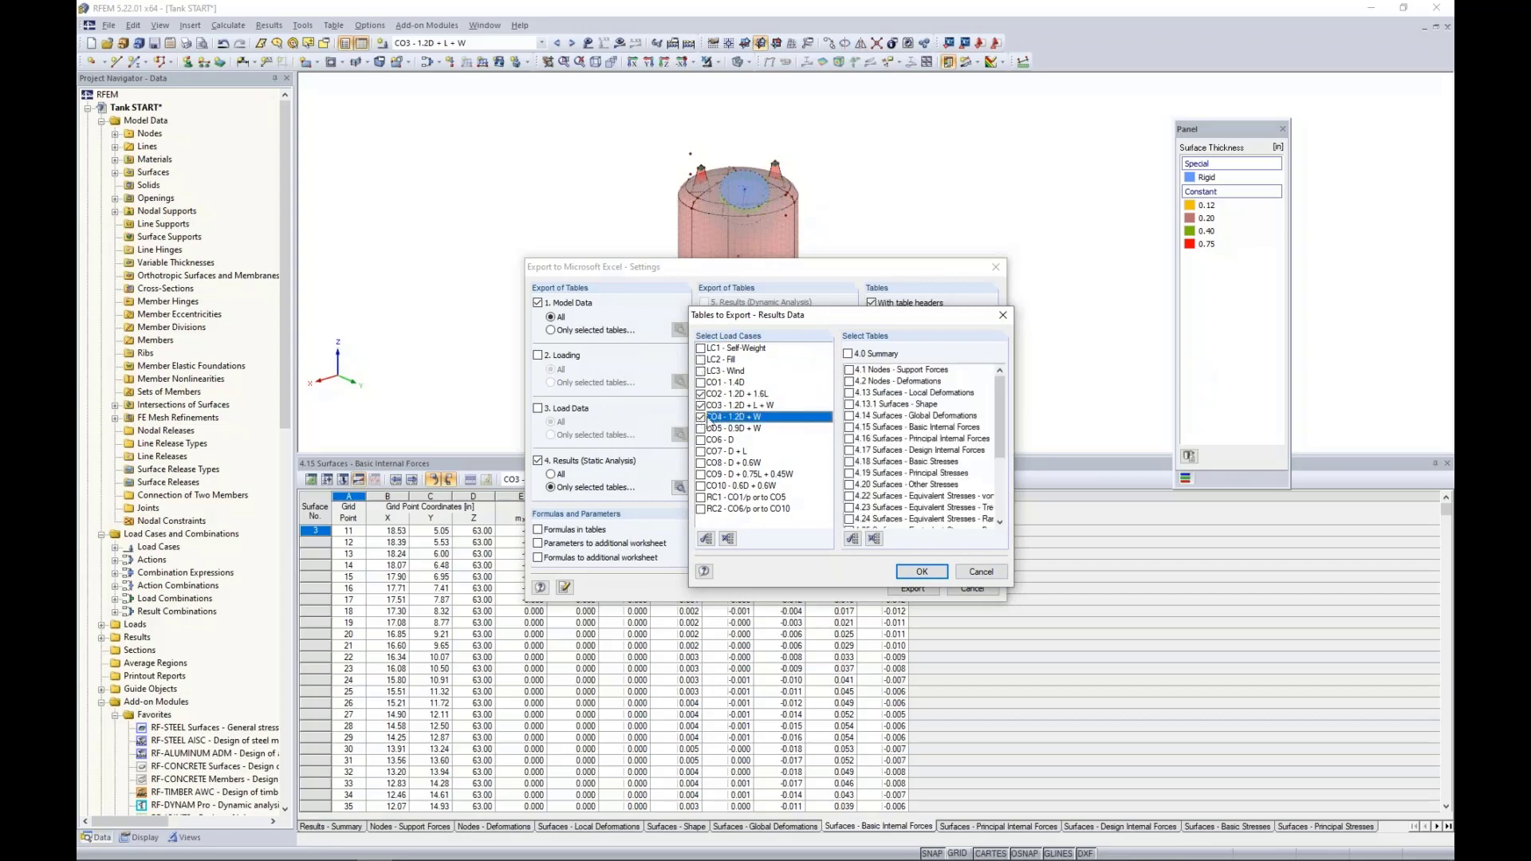
click(848, 438)
click(849, 451)
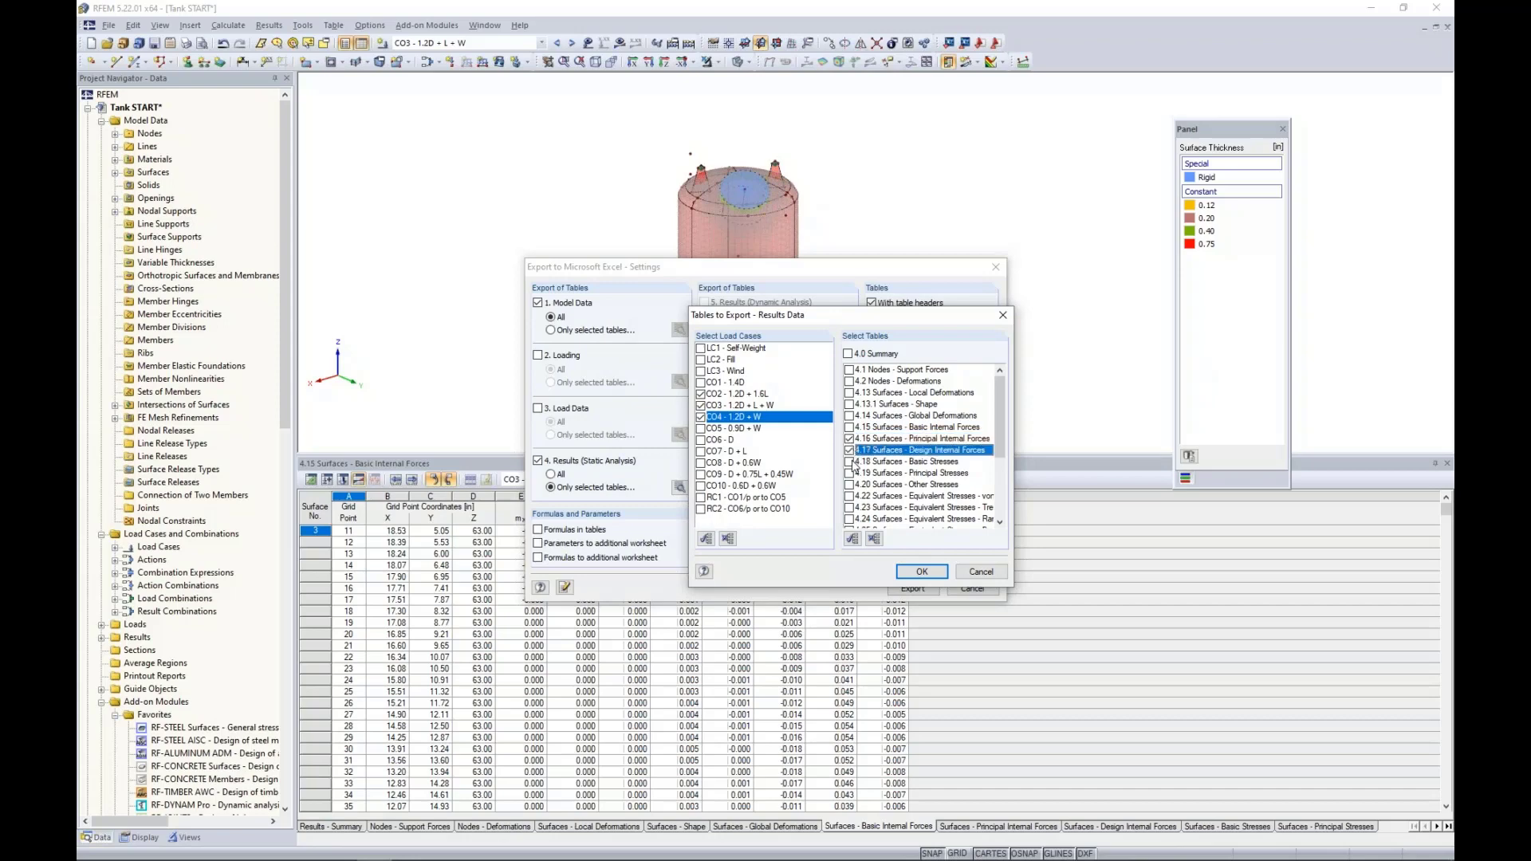
click(849, 462)
click(849, 474)
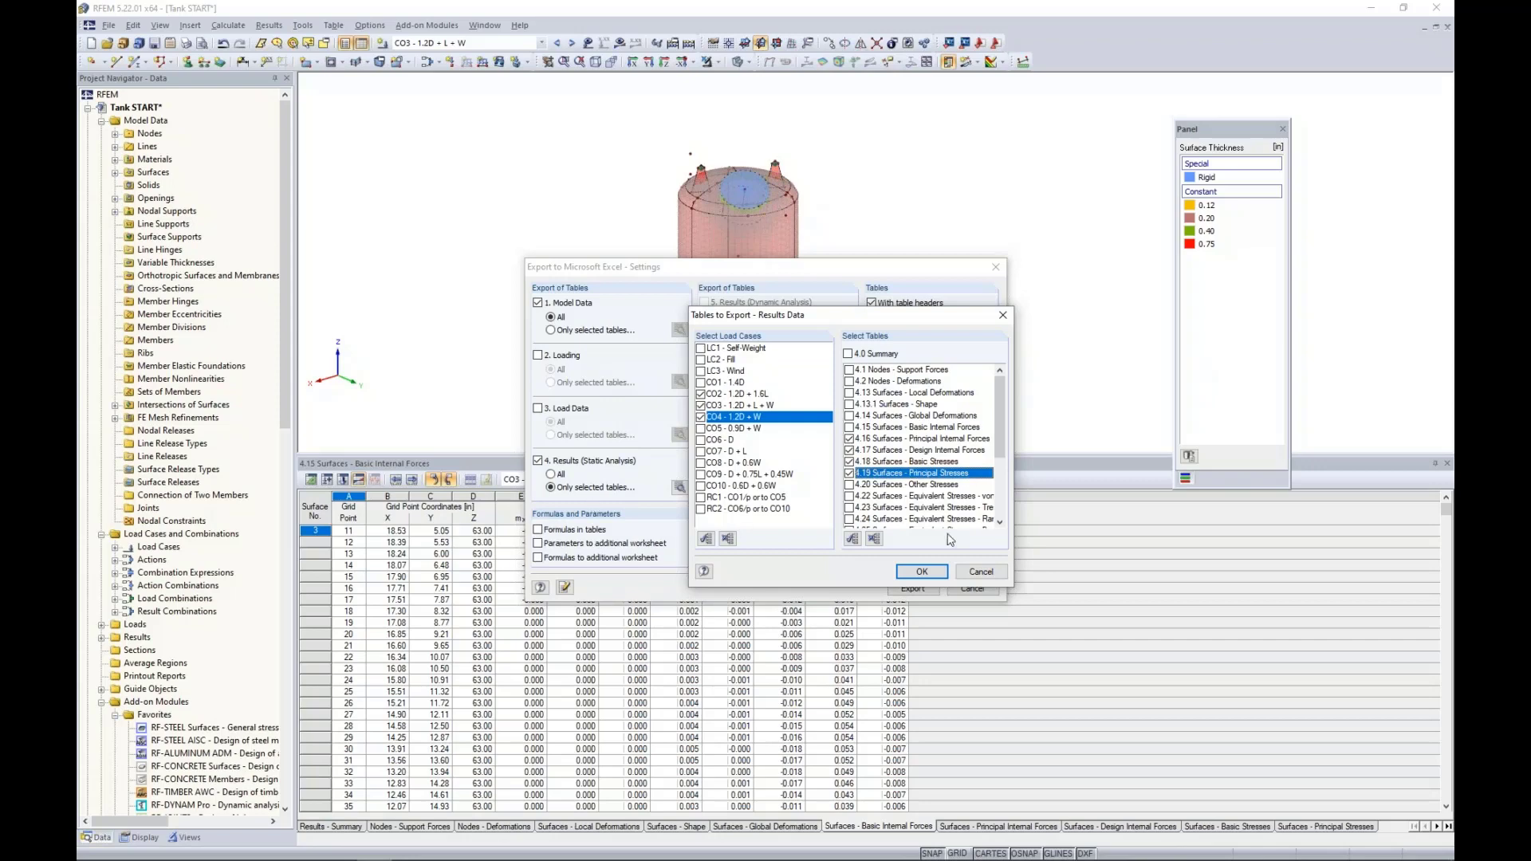
click(981, 573)
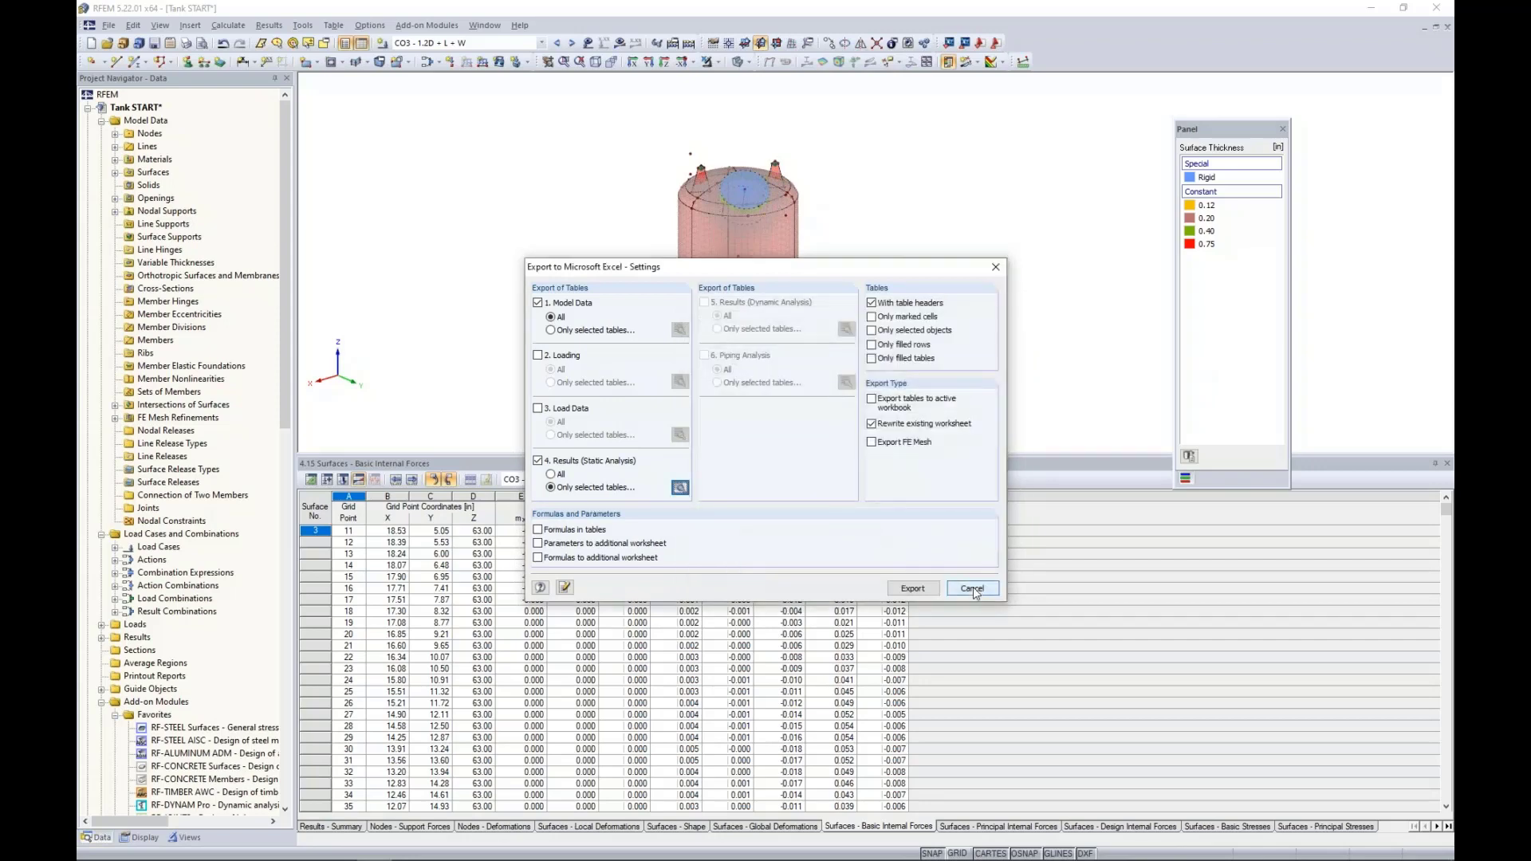
click(973, 589)
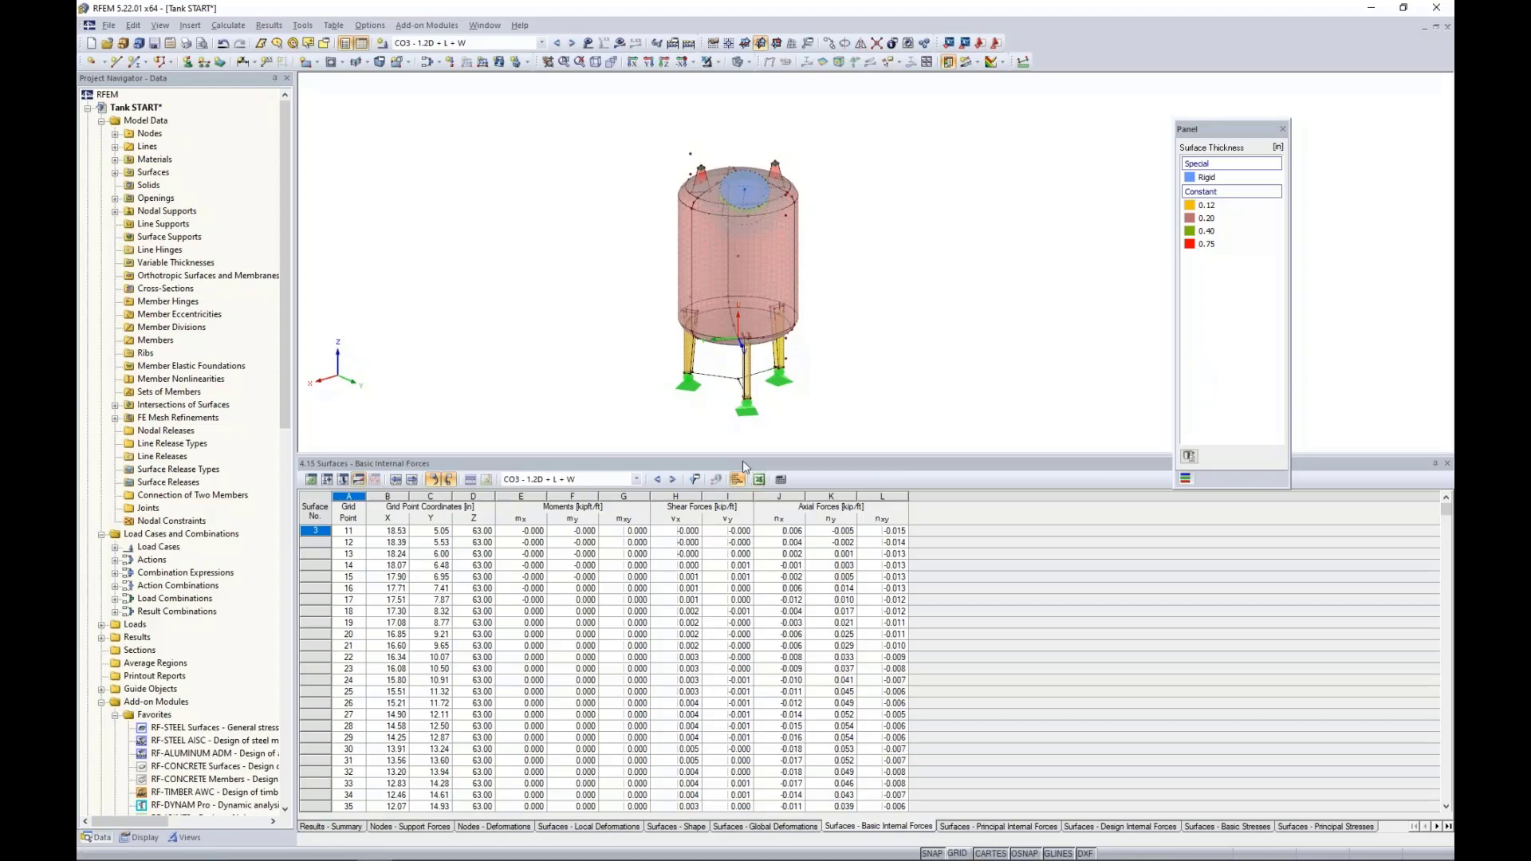
Reduce the height of the results table and enlarge the tank in the model view.
drag(742, 455, 728, 598)
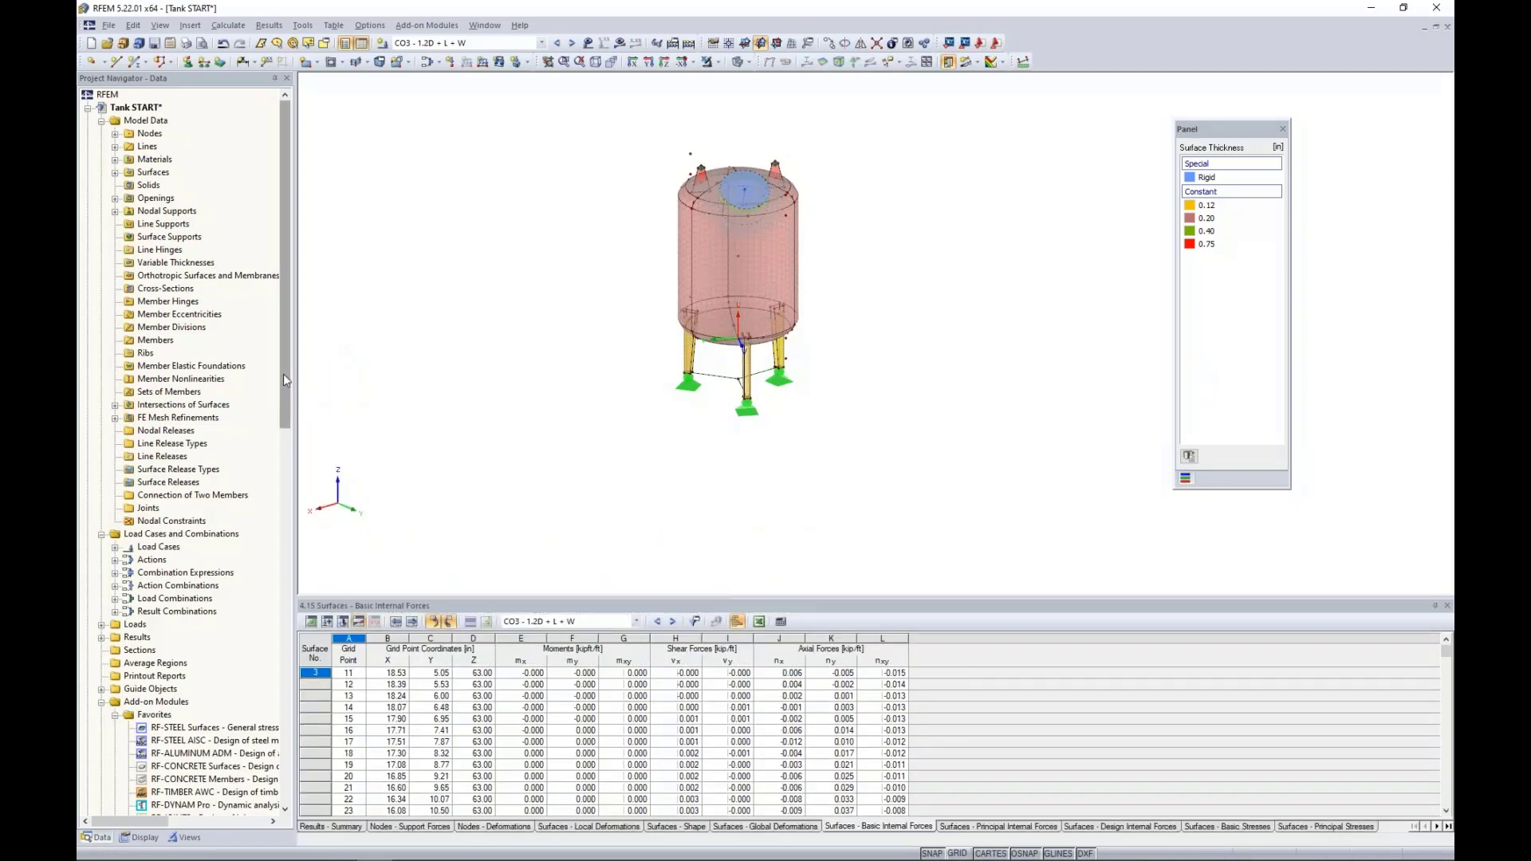
scroll(563, 369, up, 3)
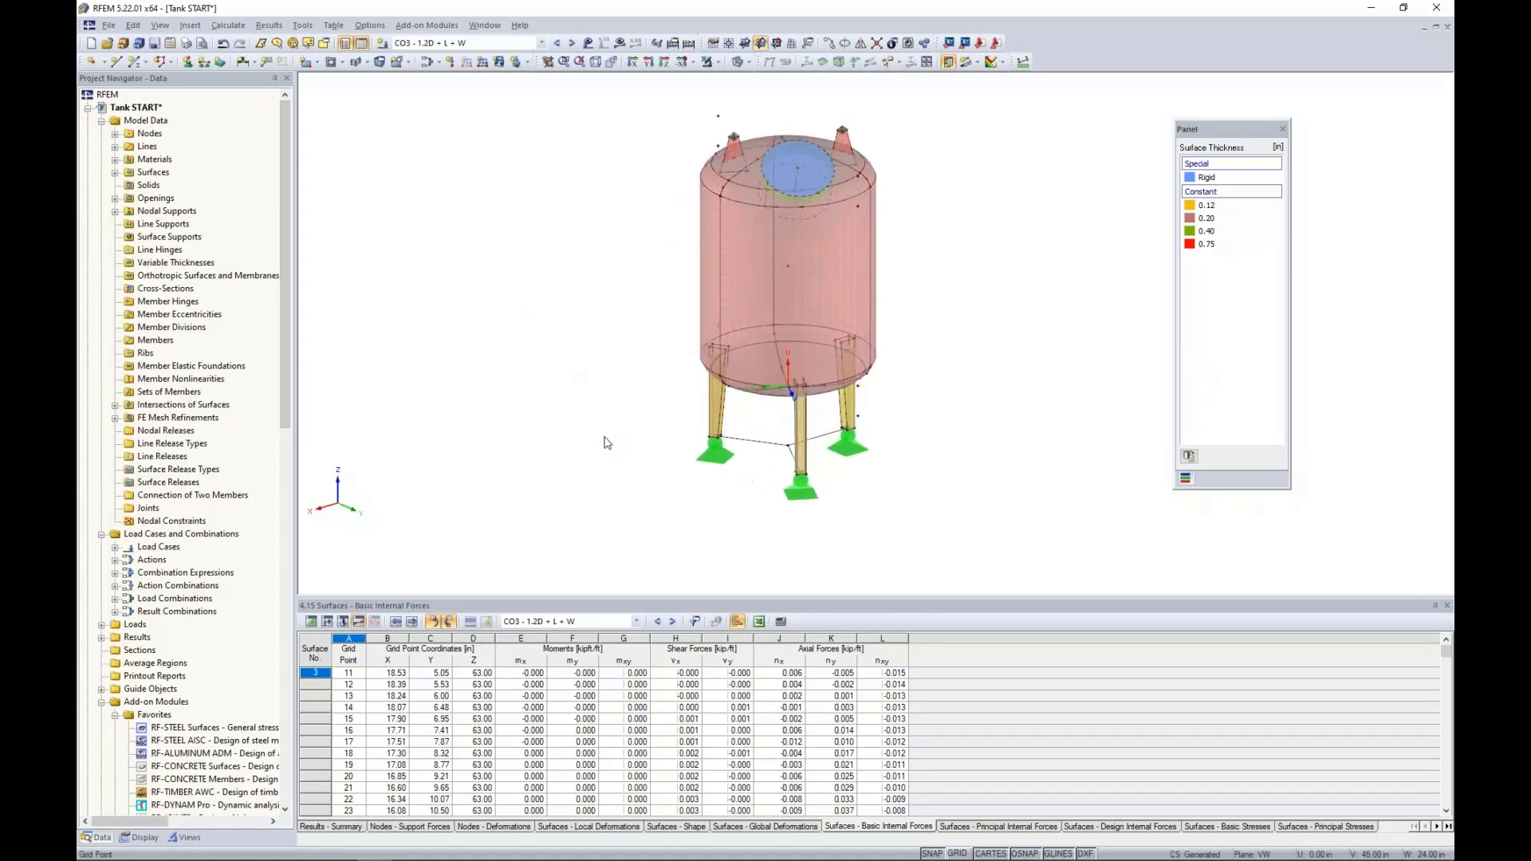
middle_drag(606, 442, 599, 408)
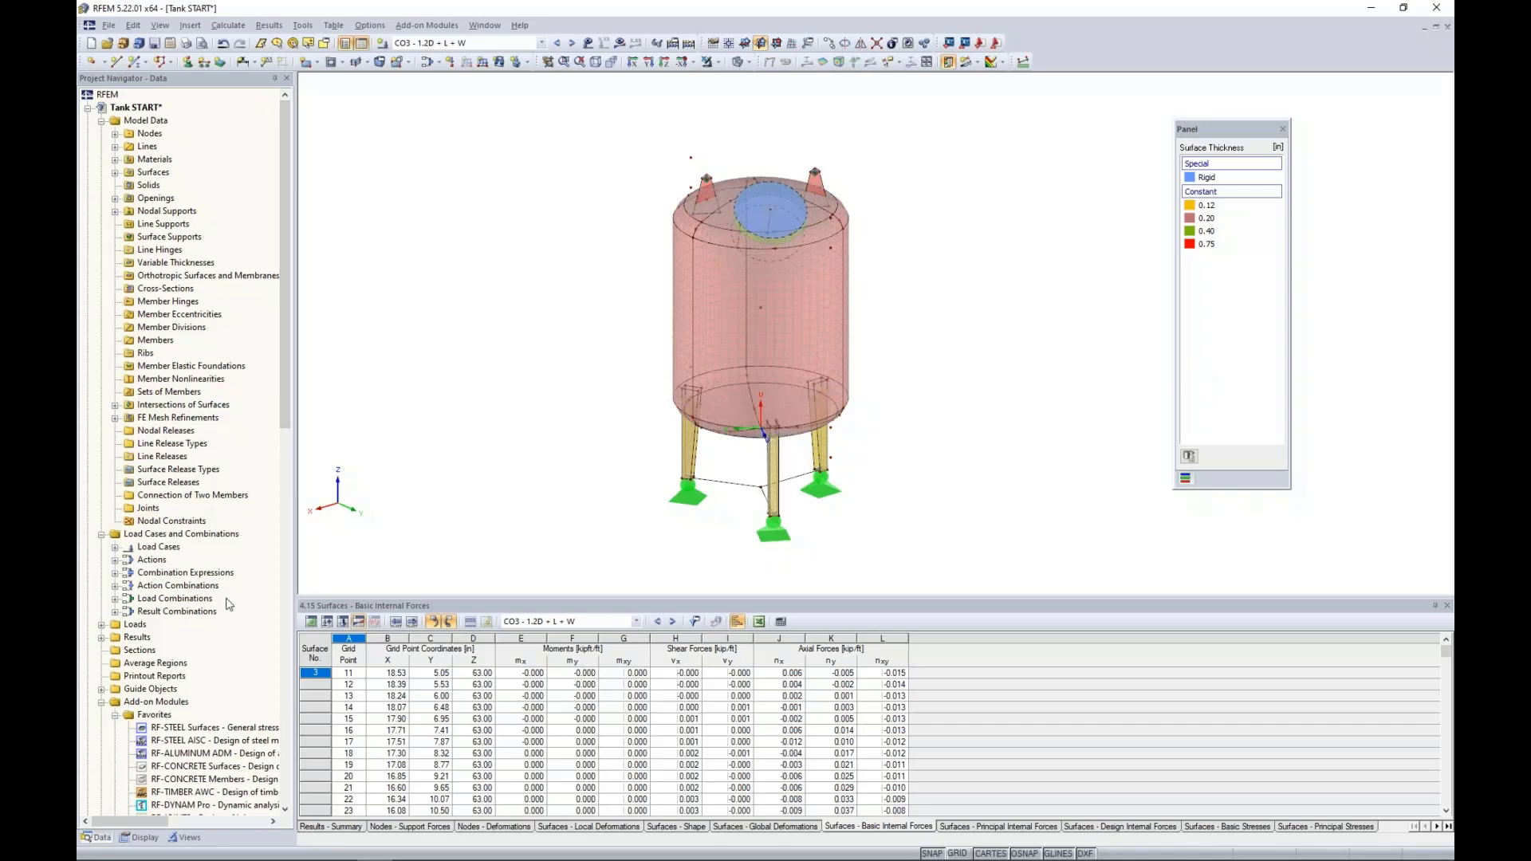
Look through the available add-on modules and check the Favorites option of RF-STEEL Surfaces.
scroll(229, 605, down, 6)
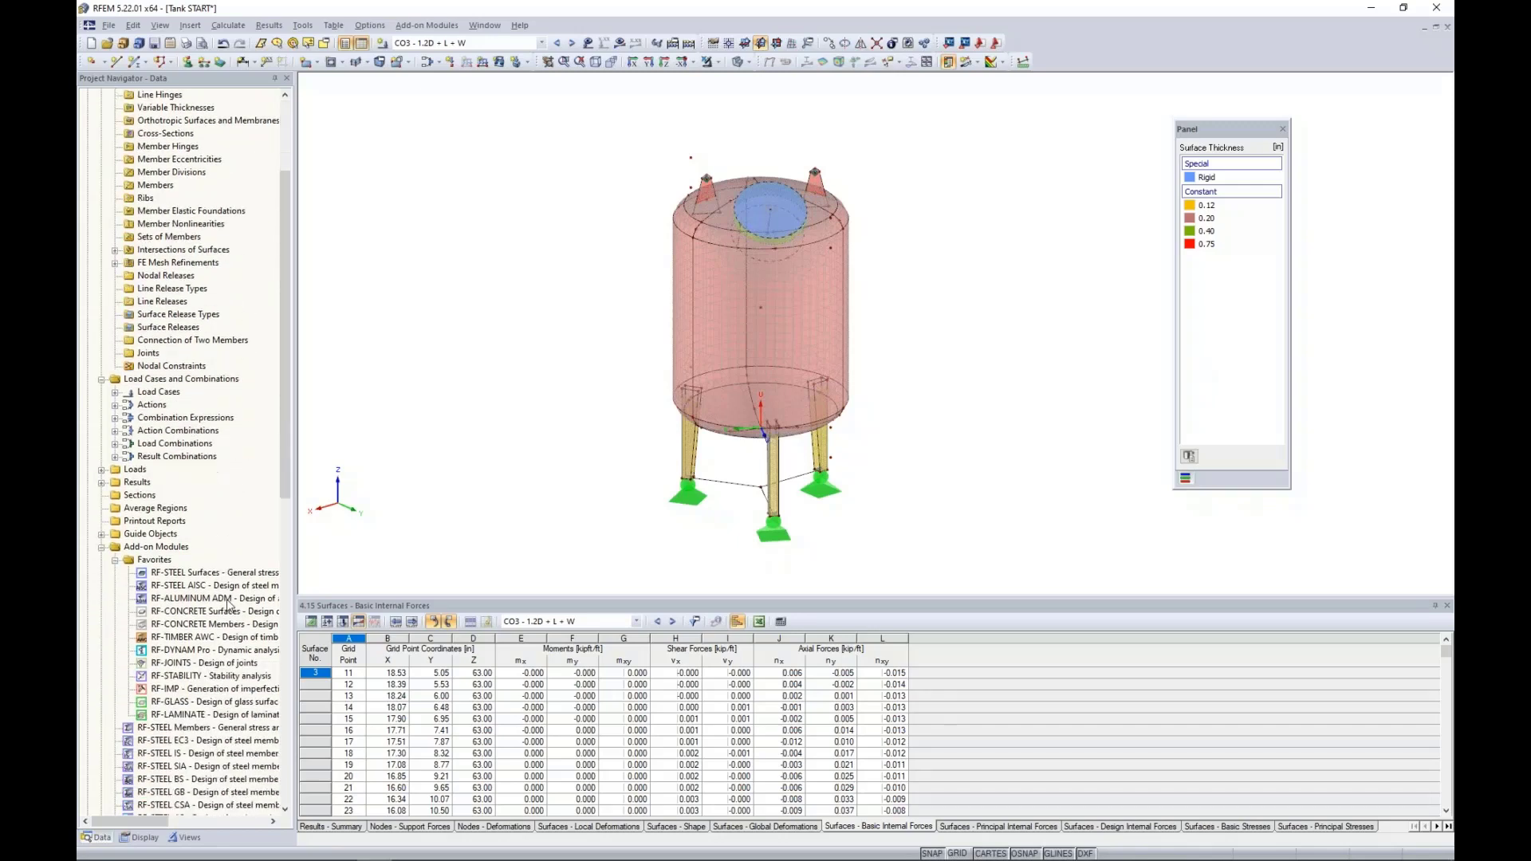
scroll(229, 604, down, 2)
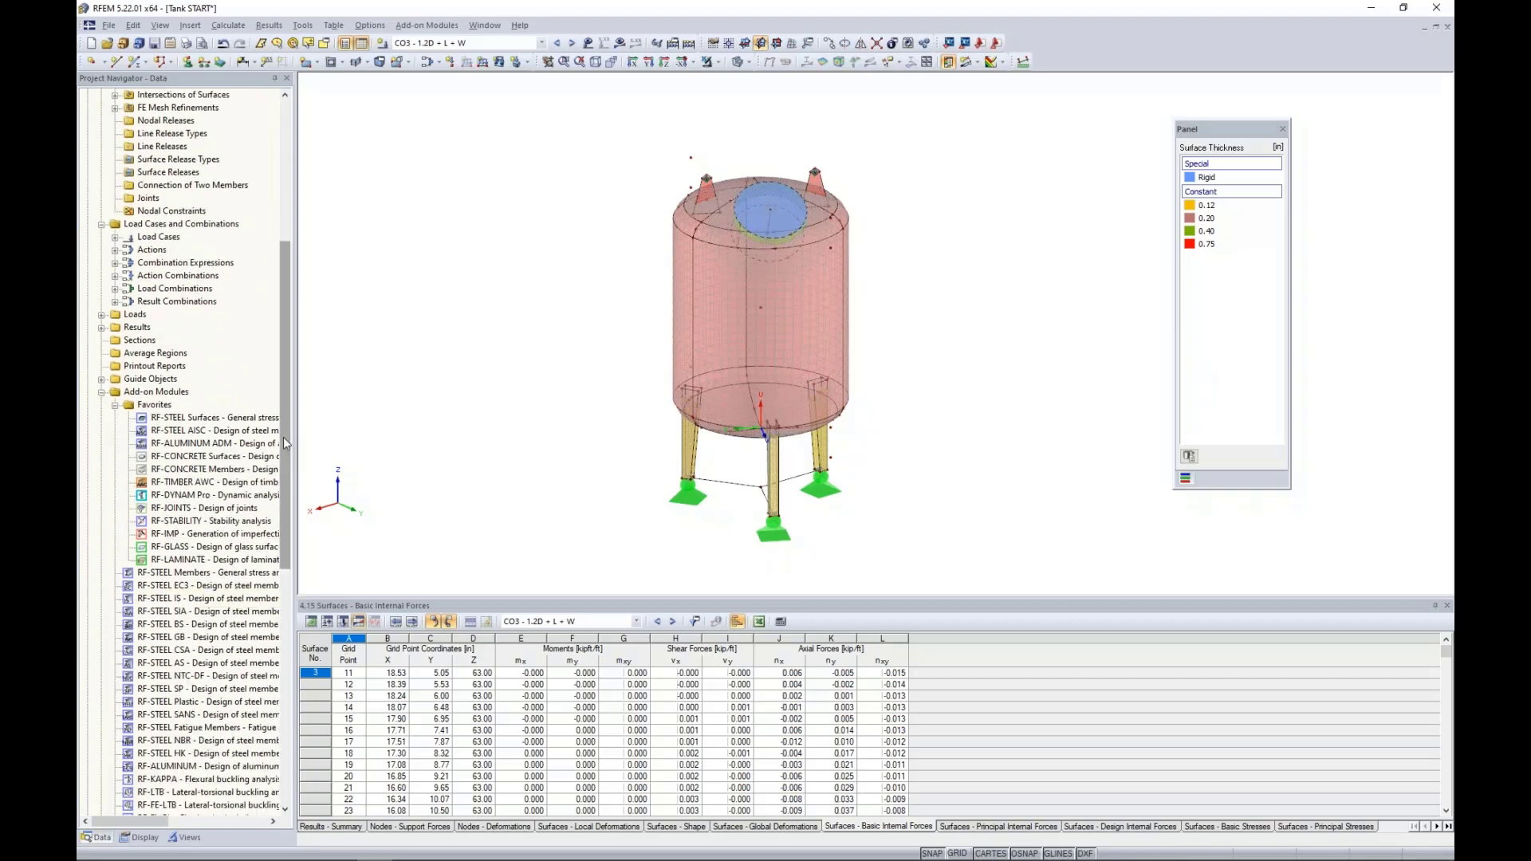
drag(284, 437, 284, 482)
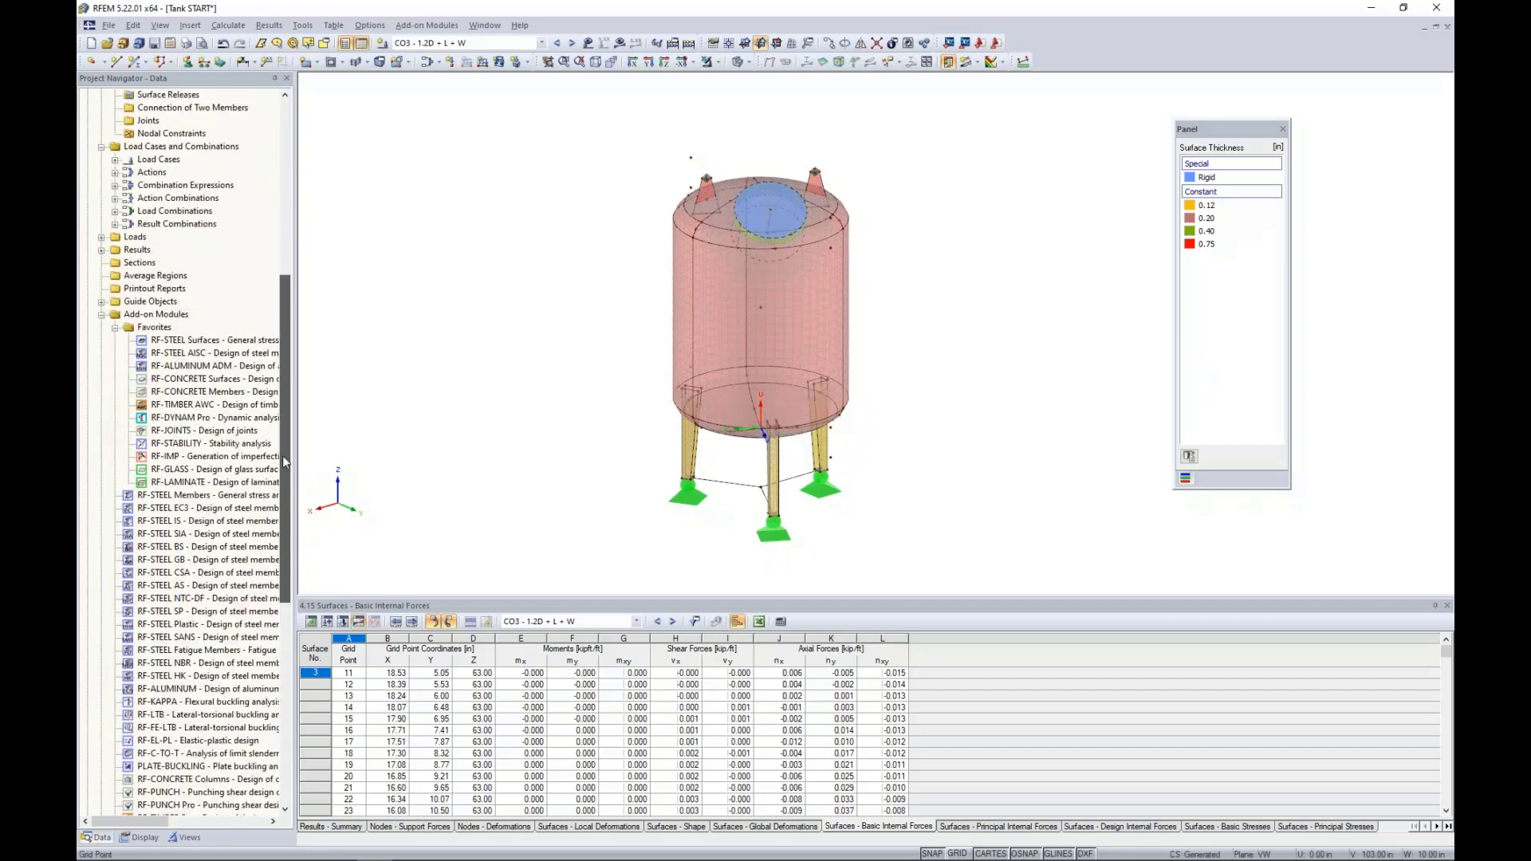
right_click(226, 342)
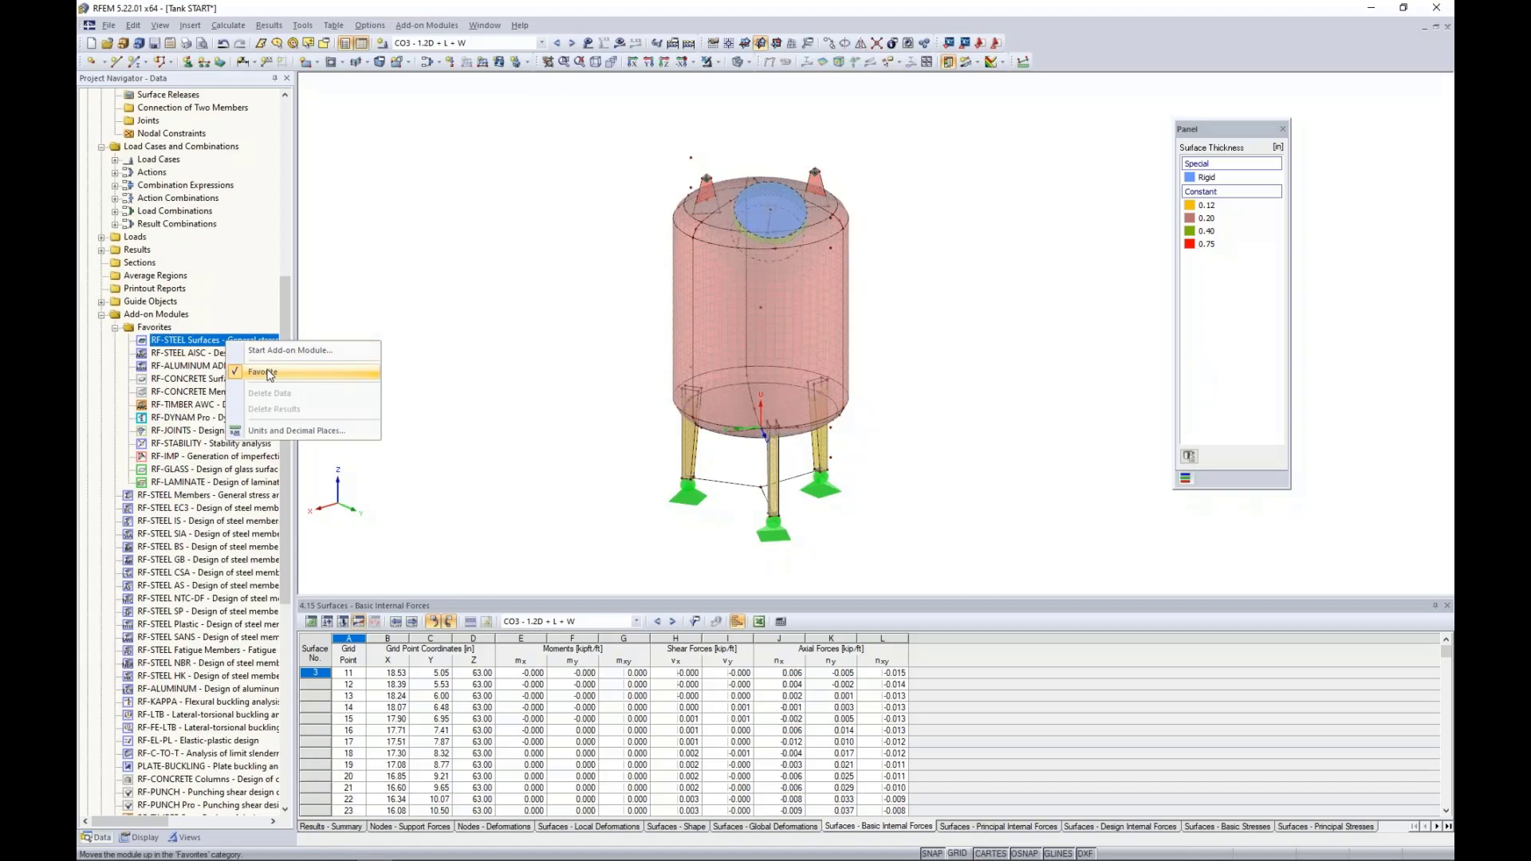
click(460, 286)
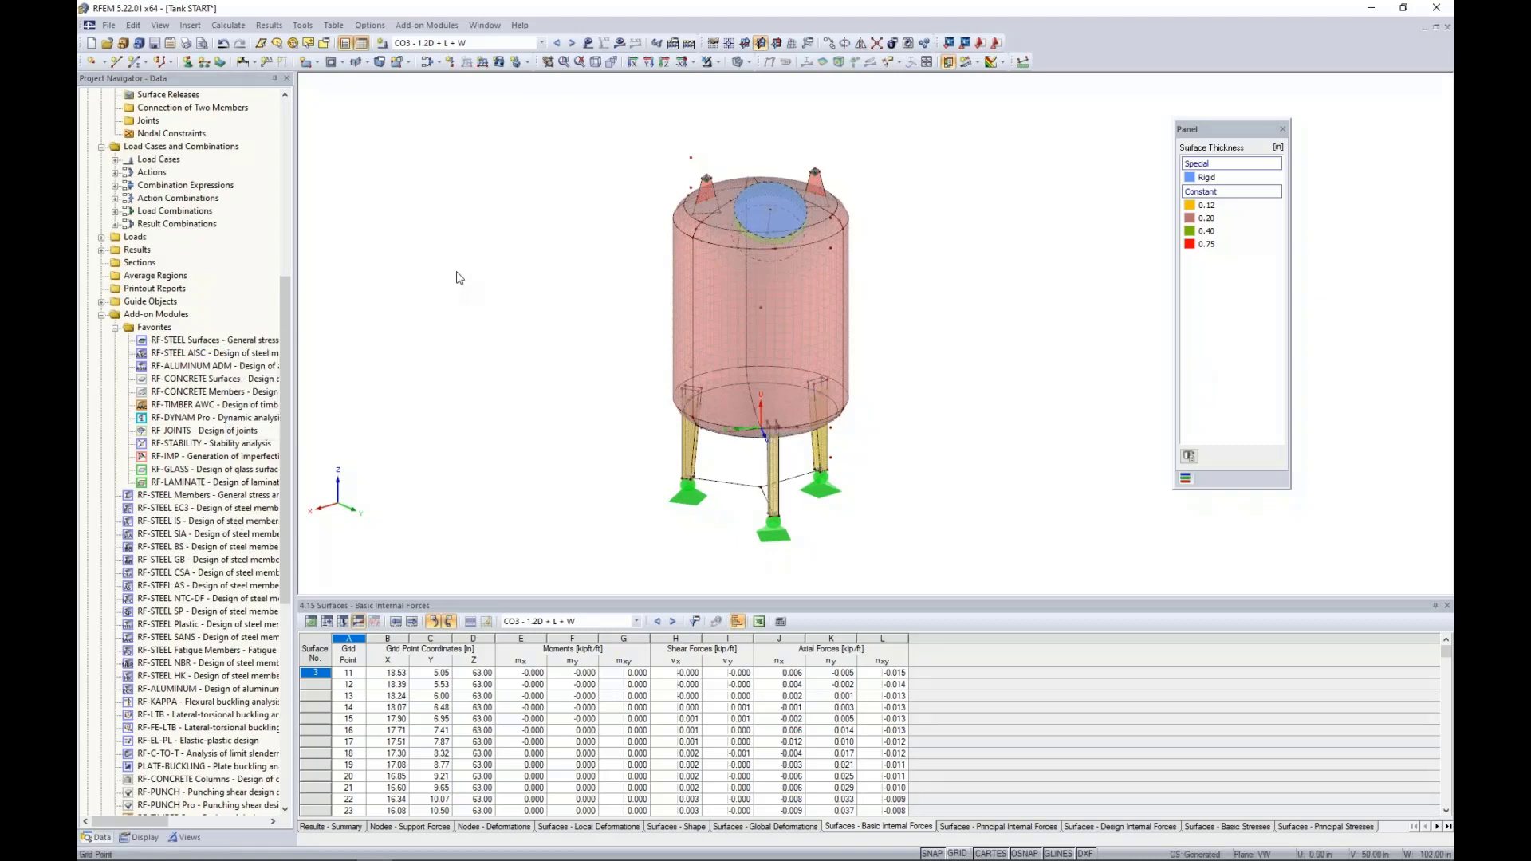
Start the RF-STEEL Surfaces add-on module for steel design and position its window over the model.
click(431, 26)
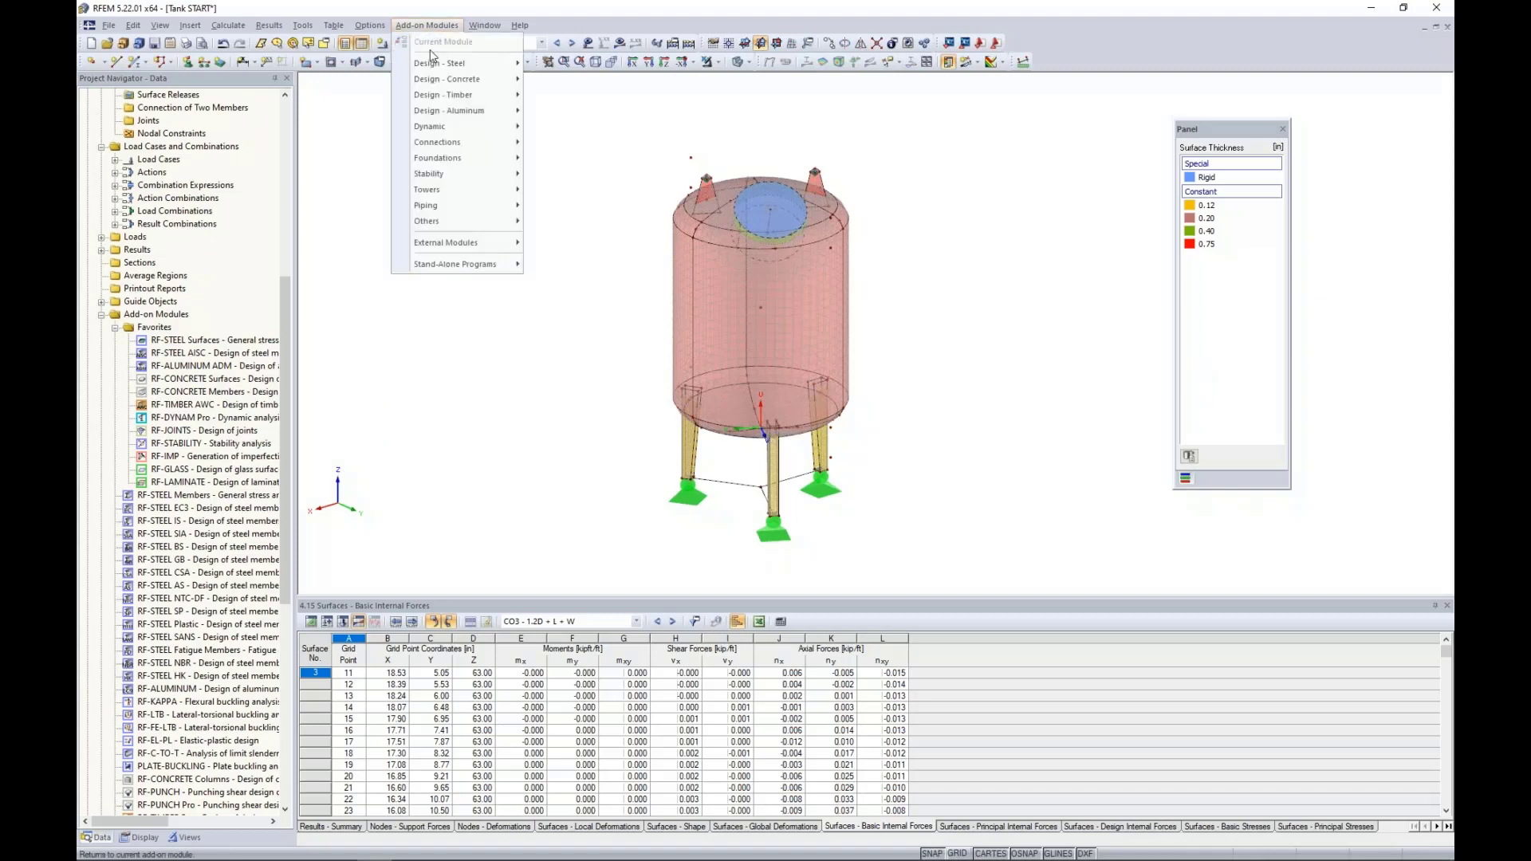
mouse_move(435, 64)
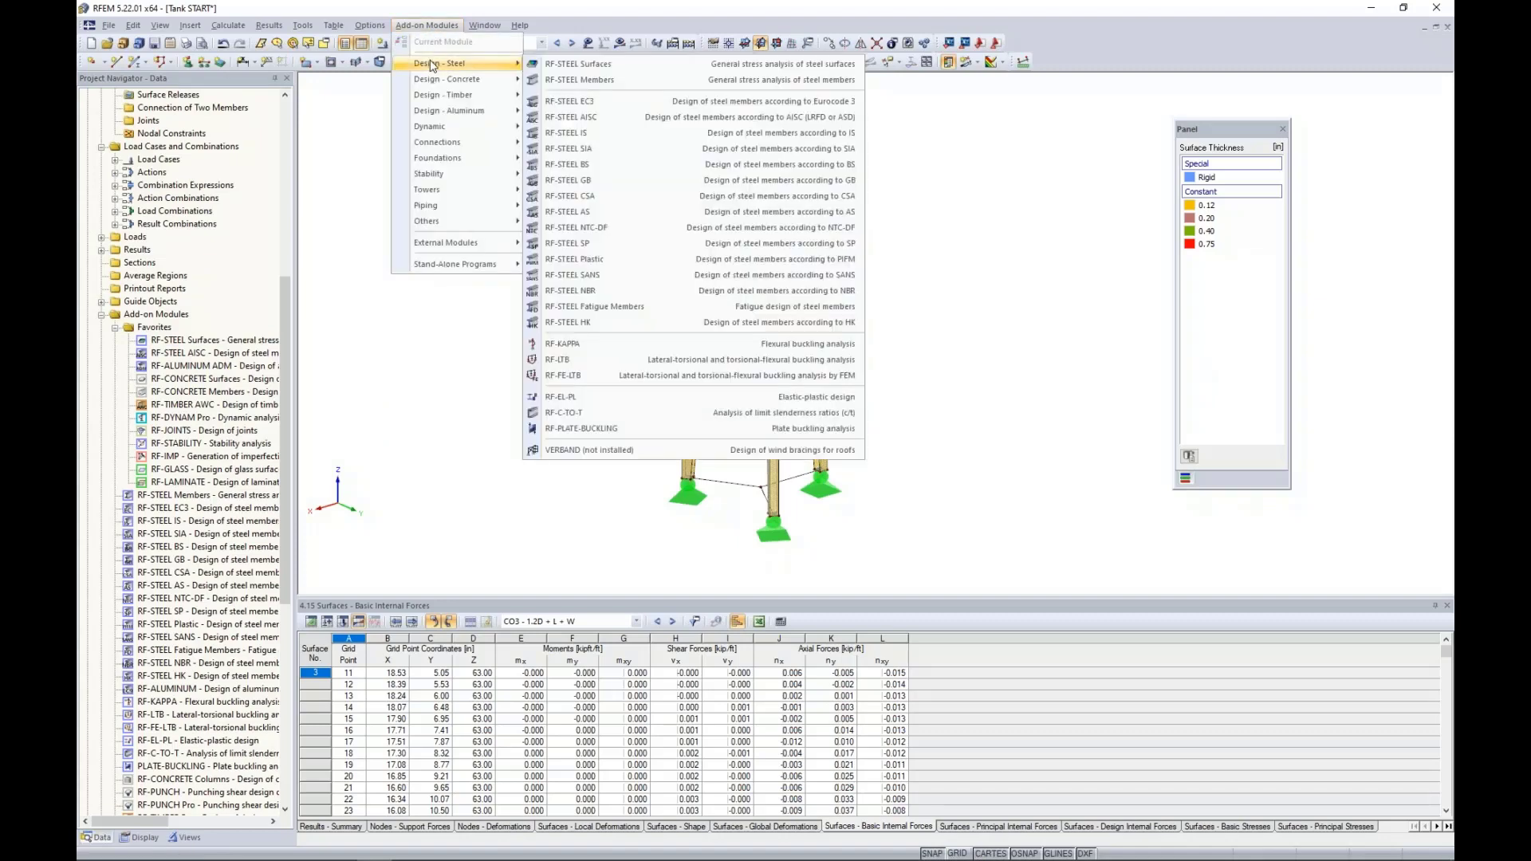
click(558, 63)
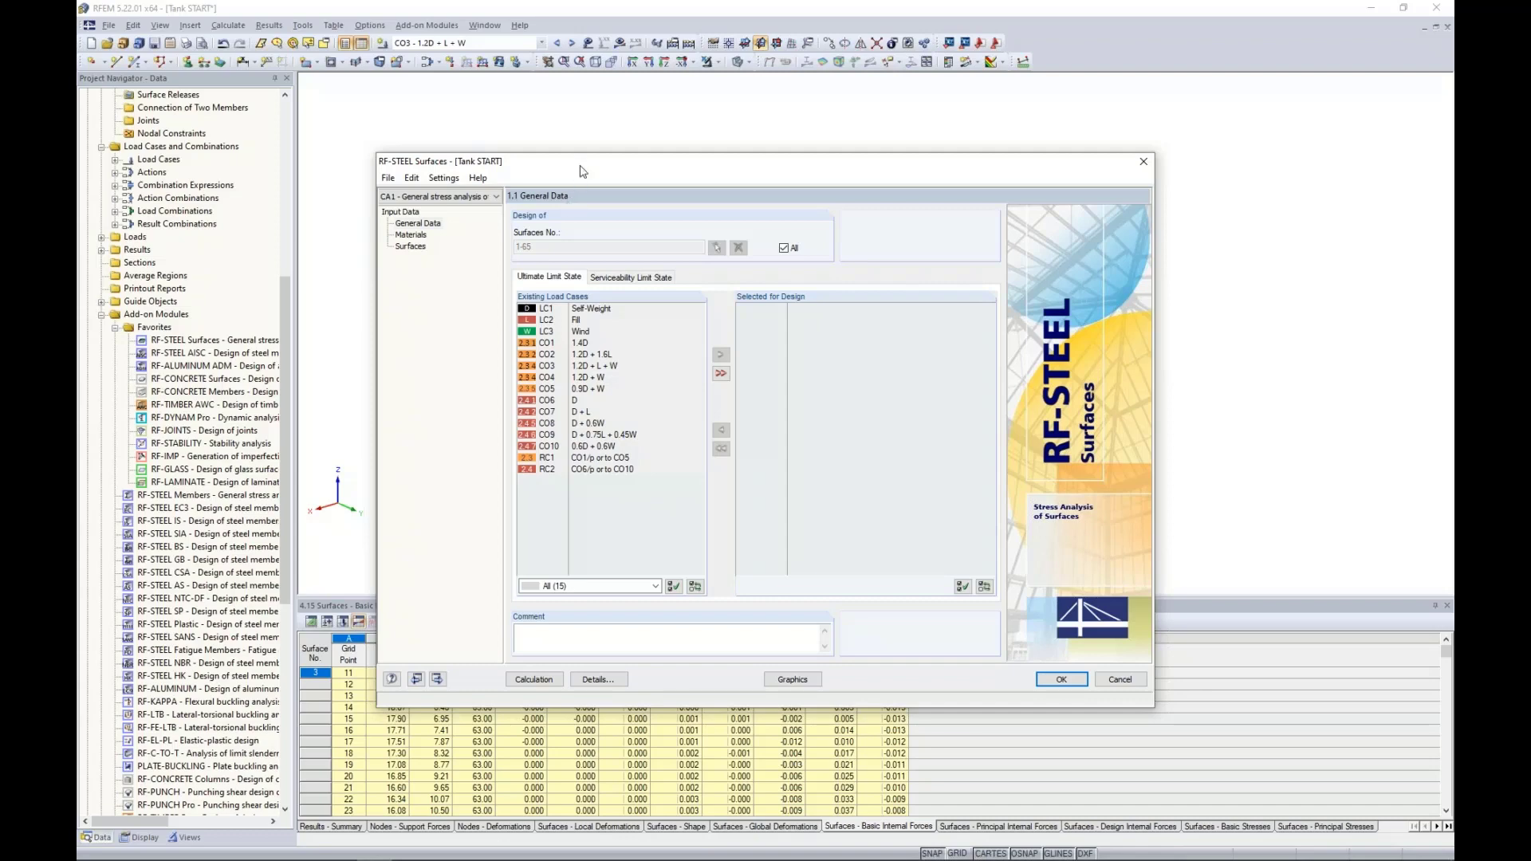
drag(759, 168, 742, 387)
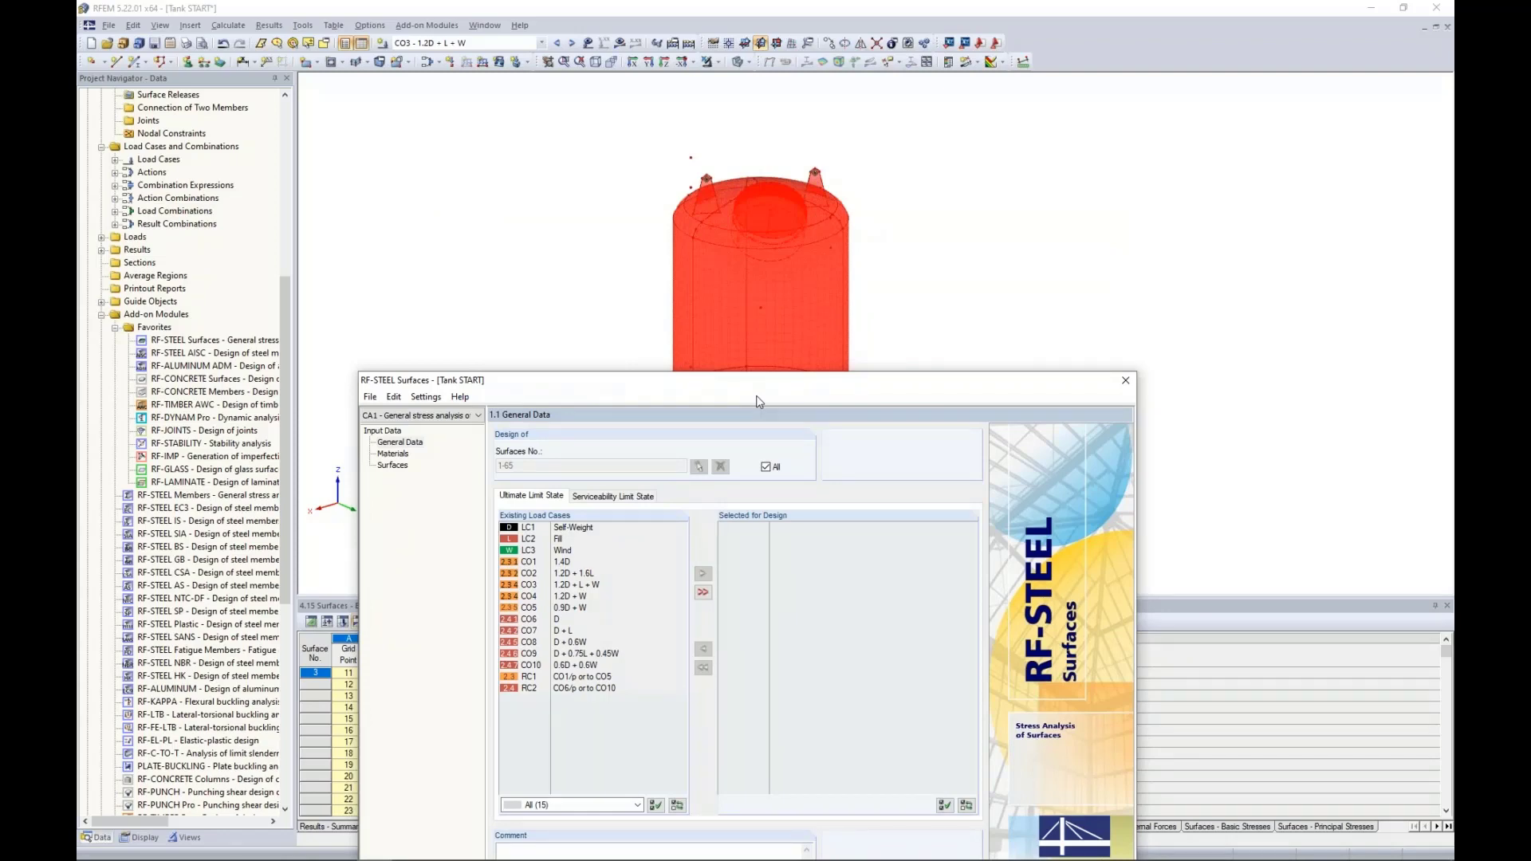
drag(752, 382, 748, 137)
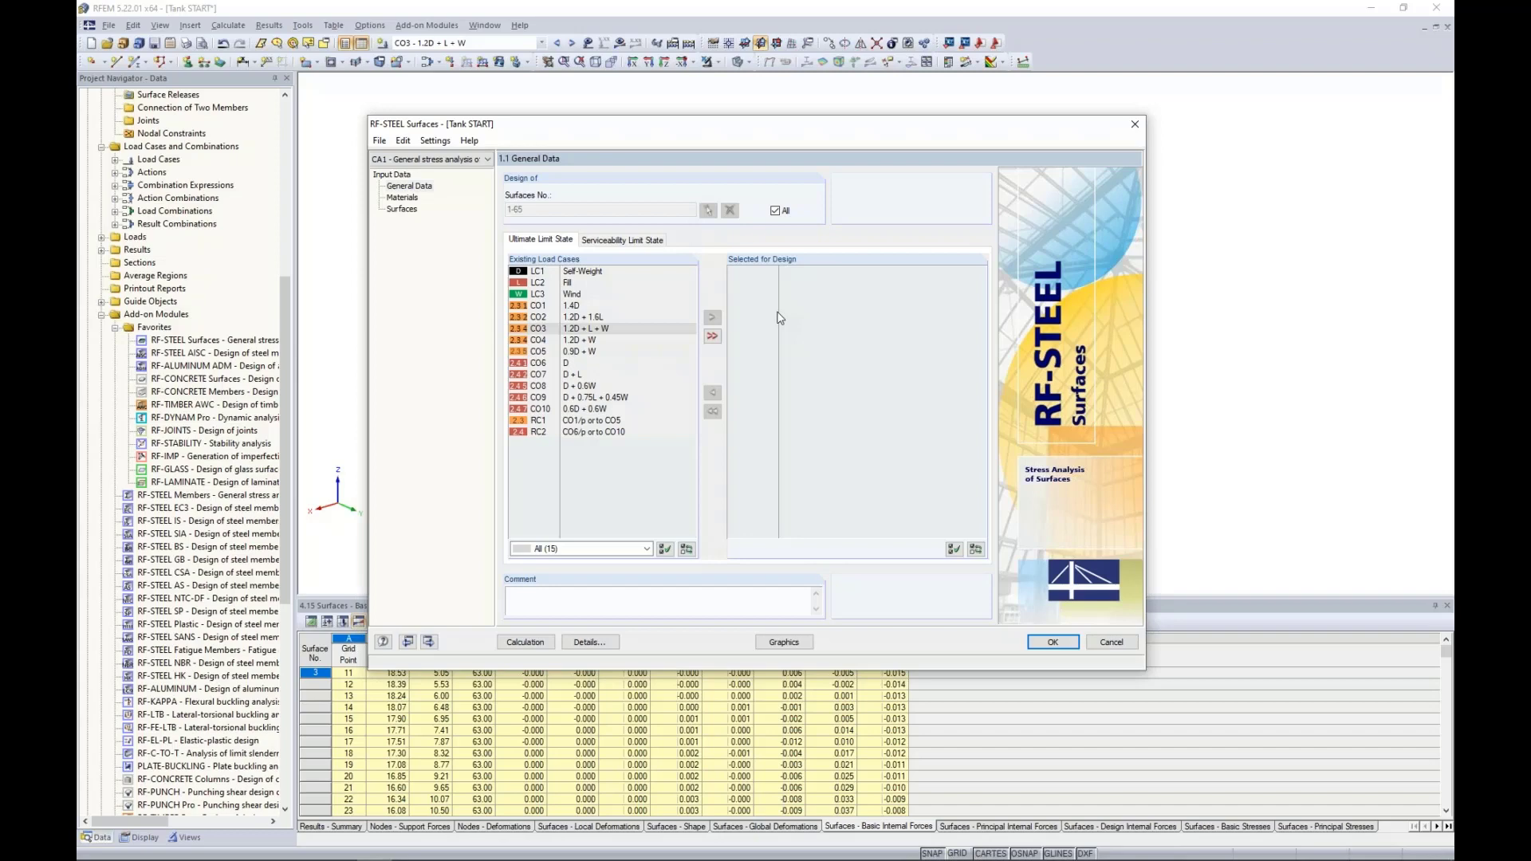
Turn off the design of all surfaces, empty the surface list and start picking surfaces in the model.
click(774, 211)
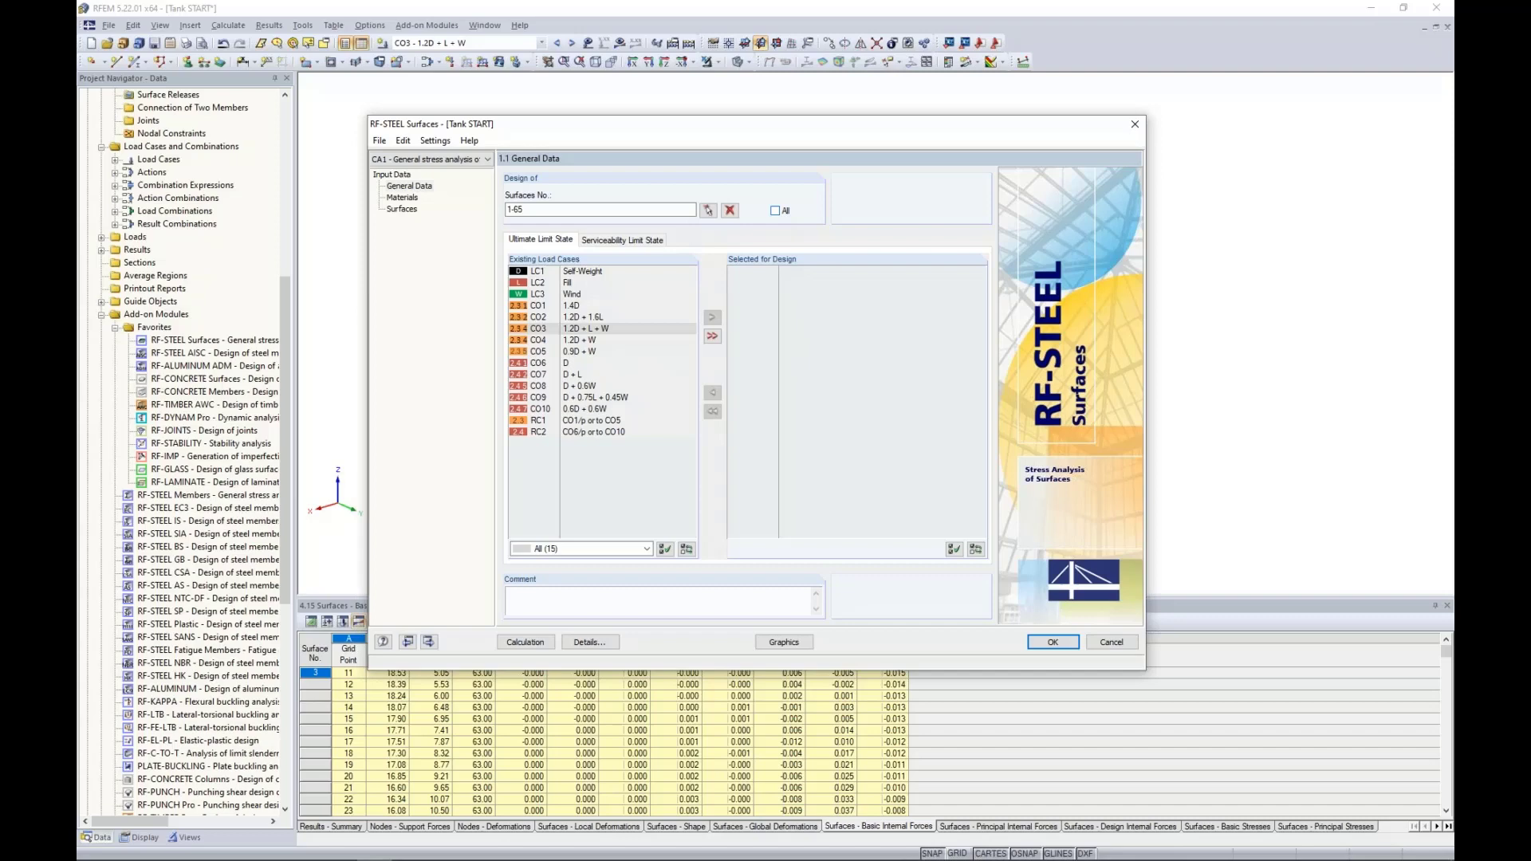
click(731, 210)
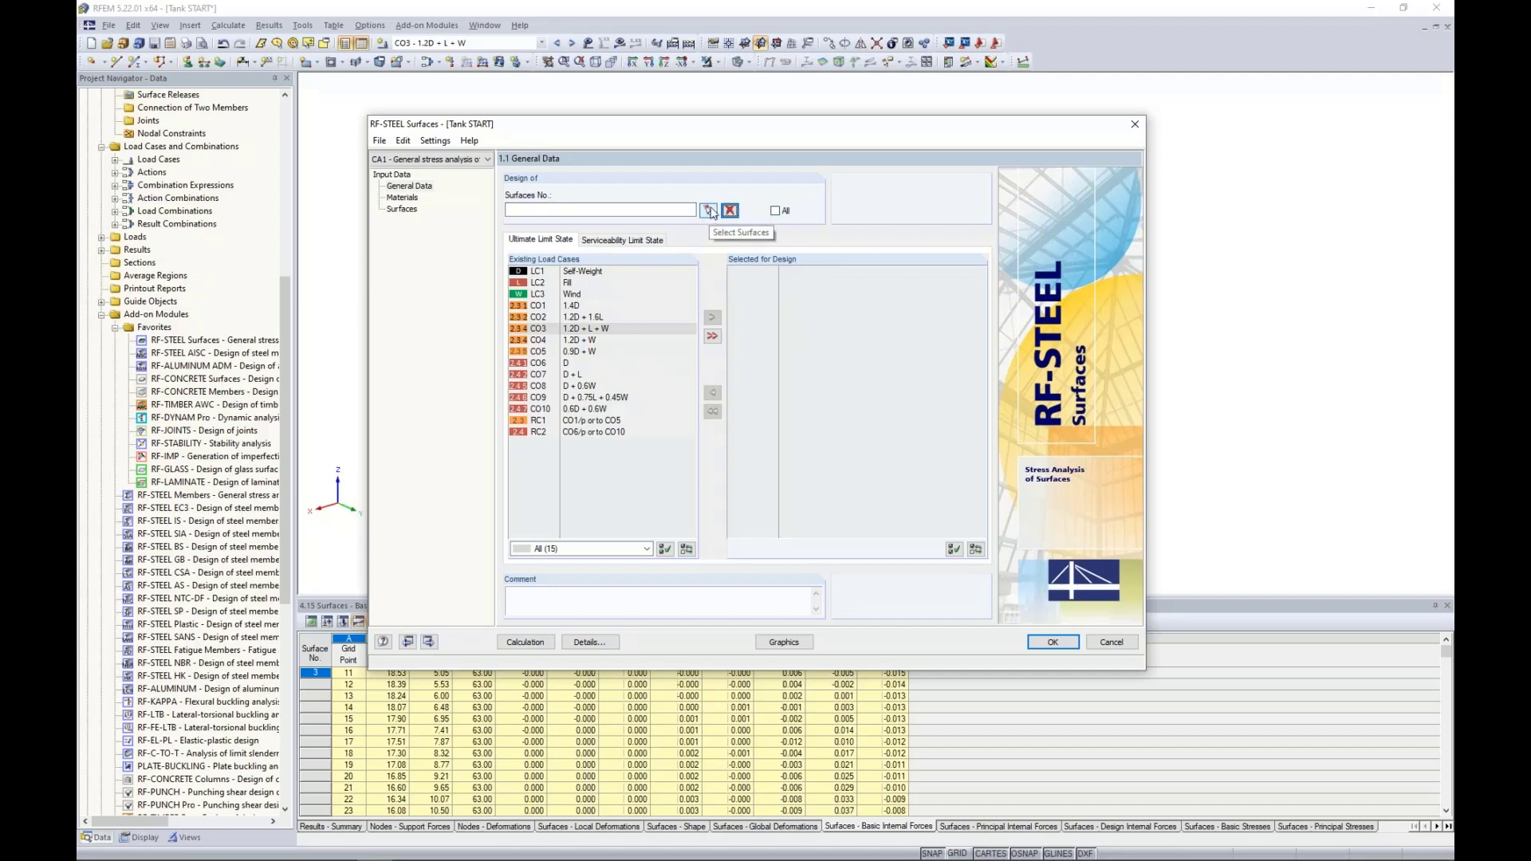
click(709, 210)
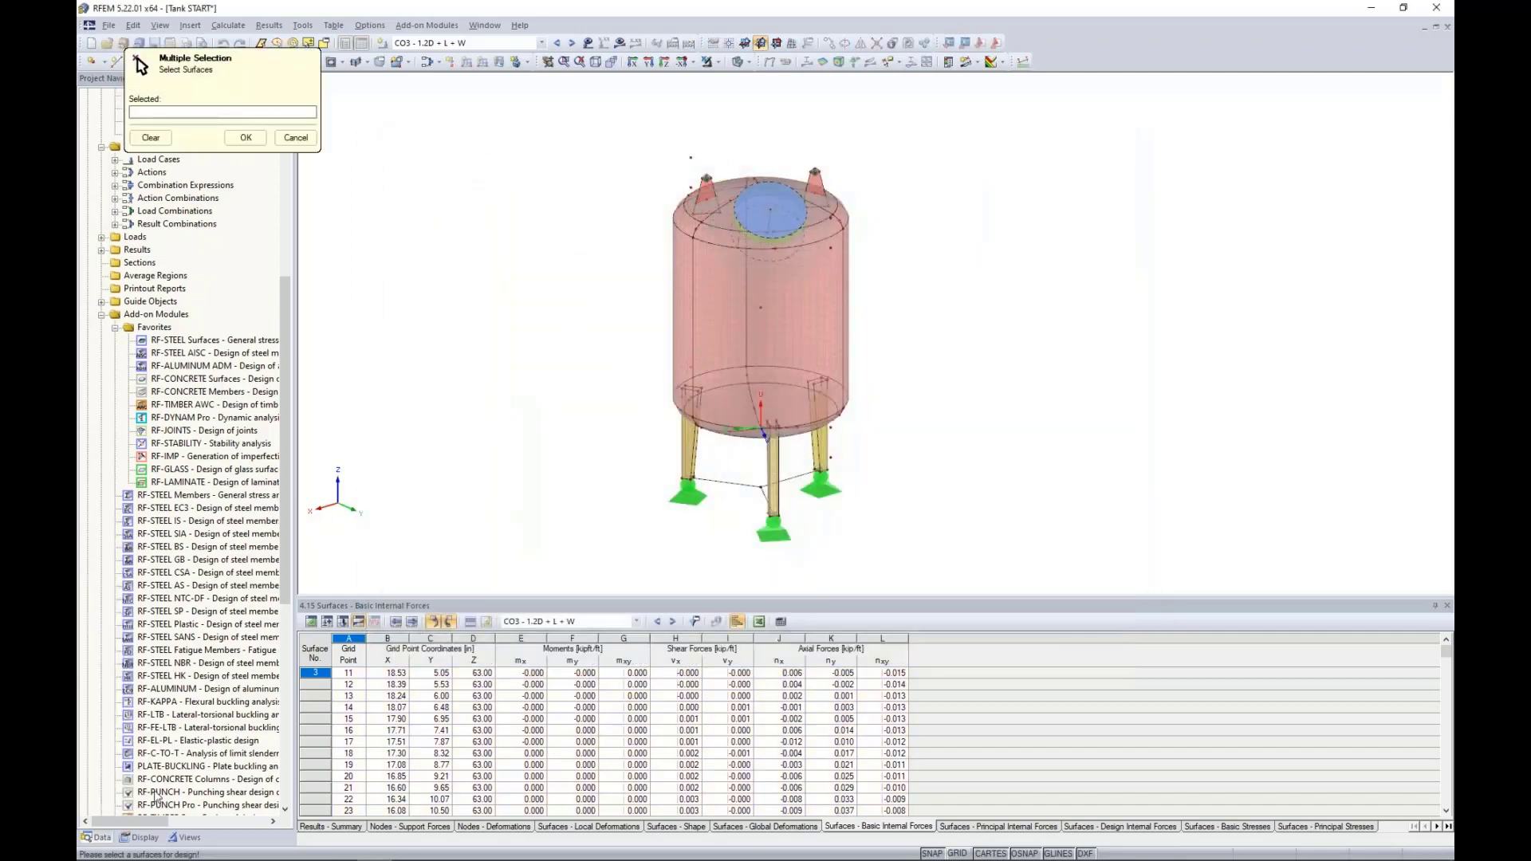
Show only the surfaces 0.2 in and 0.12 in thick and select all of them for the design.
click(142, 838)
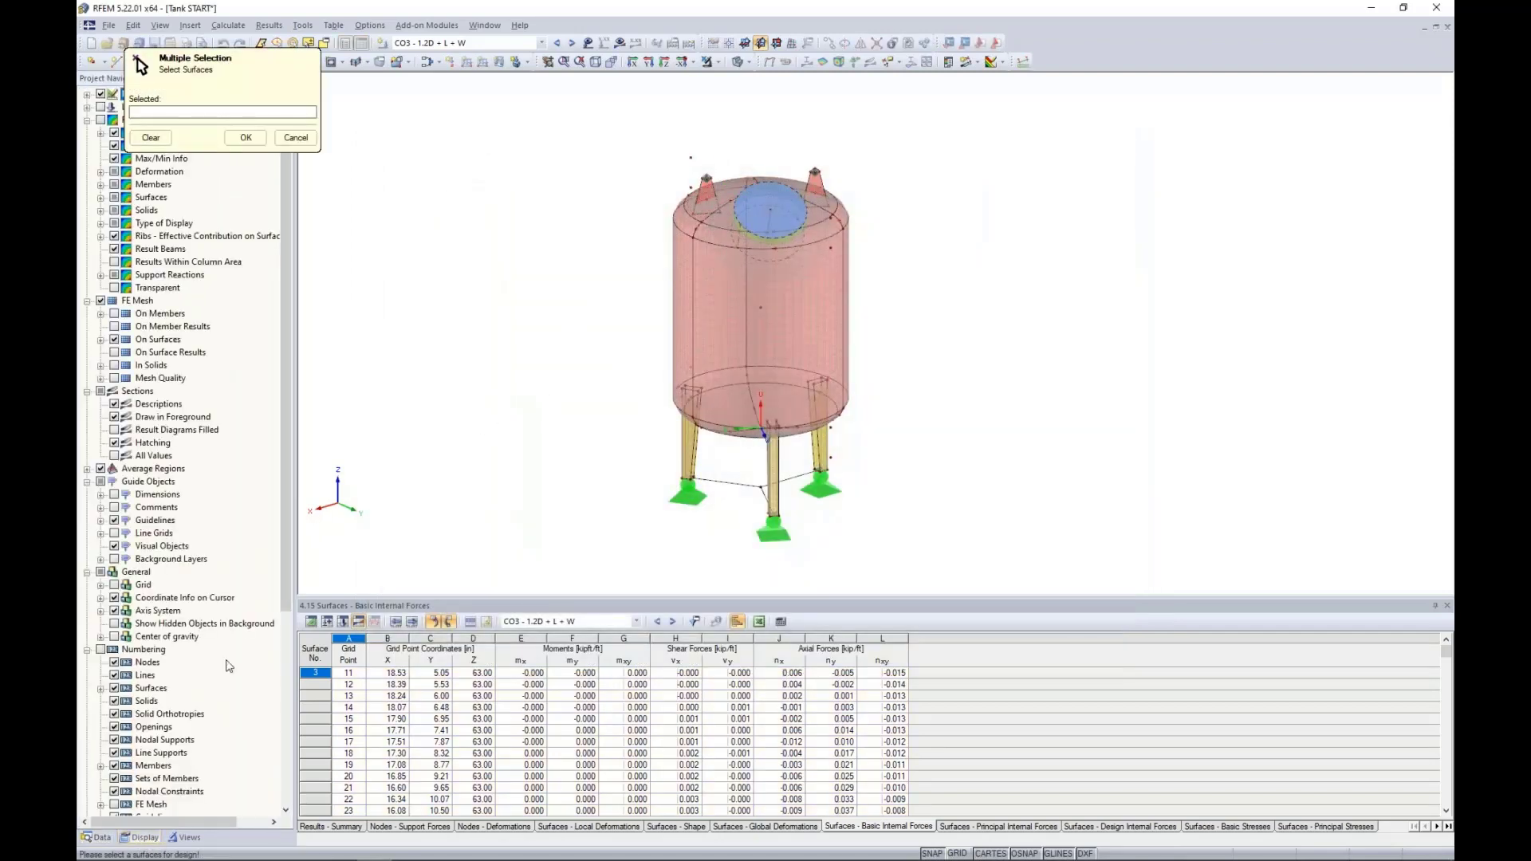
click(190, 838)
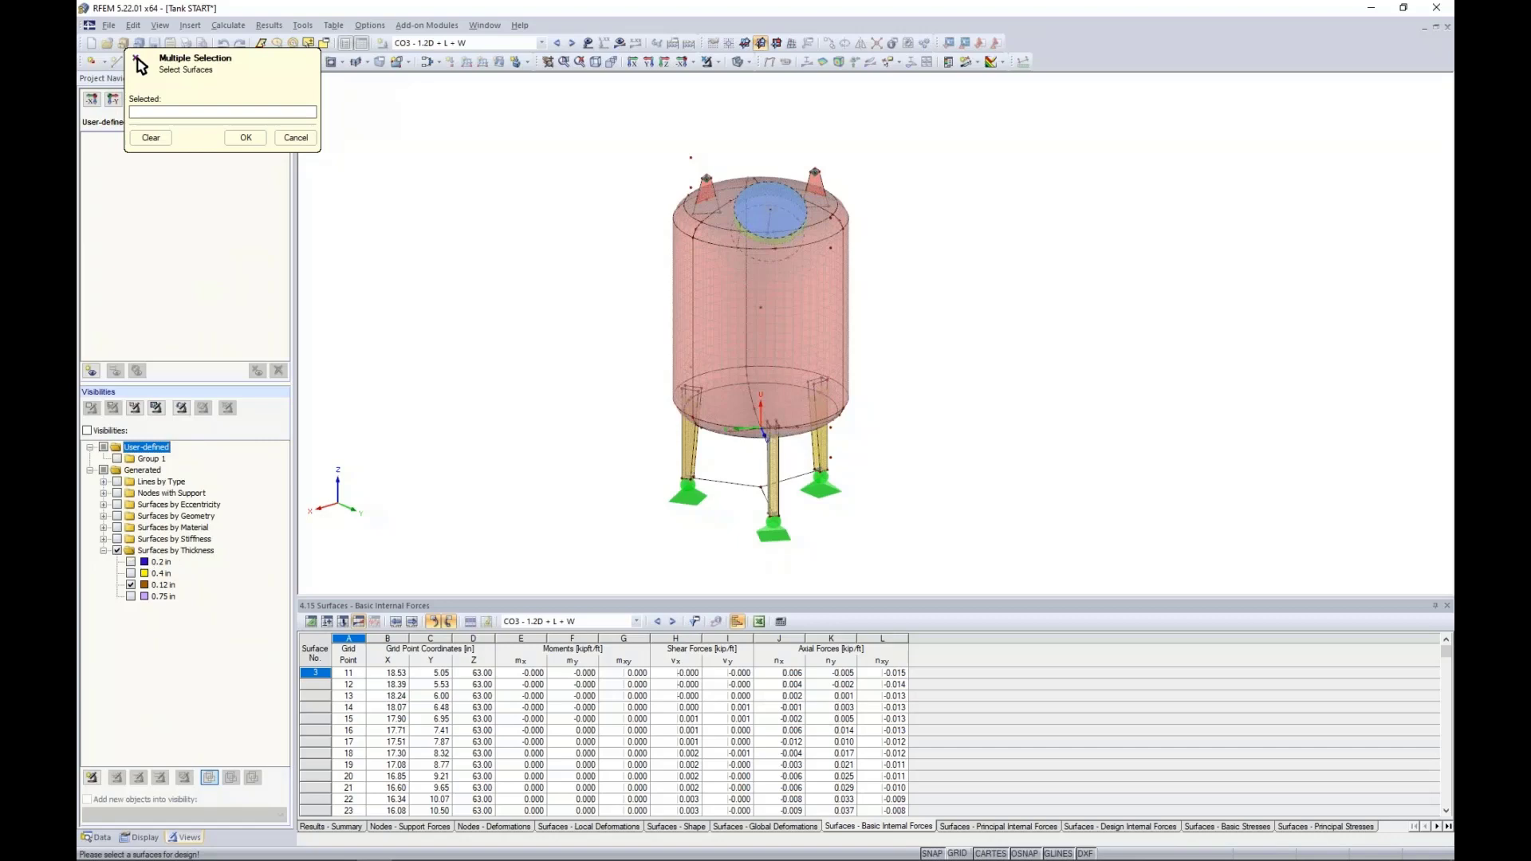
click(133, 561)
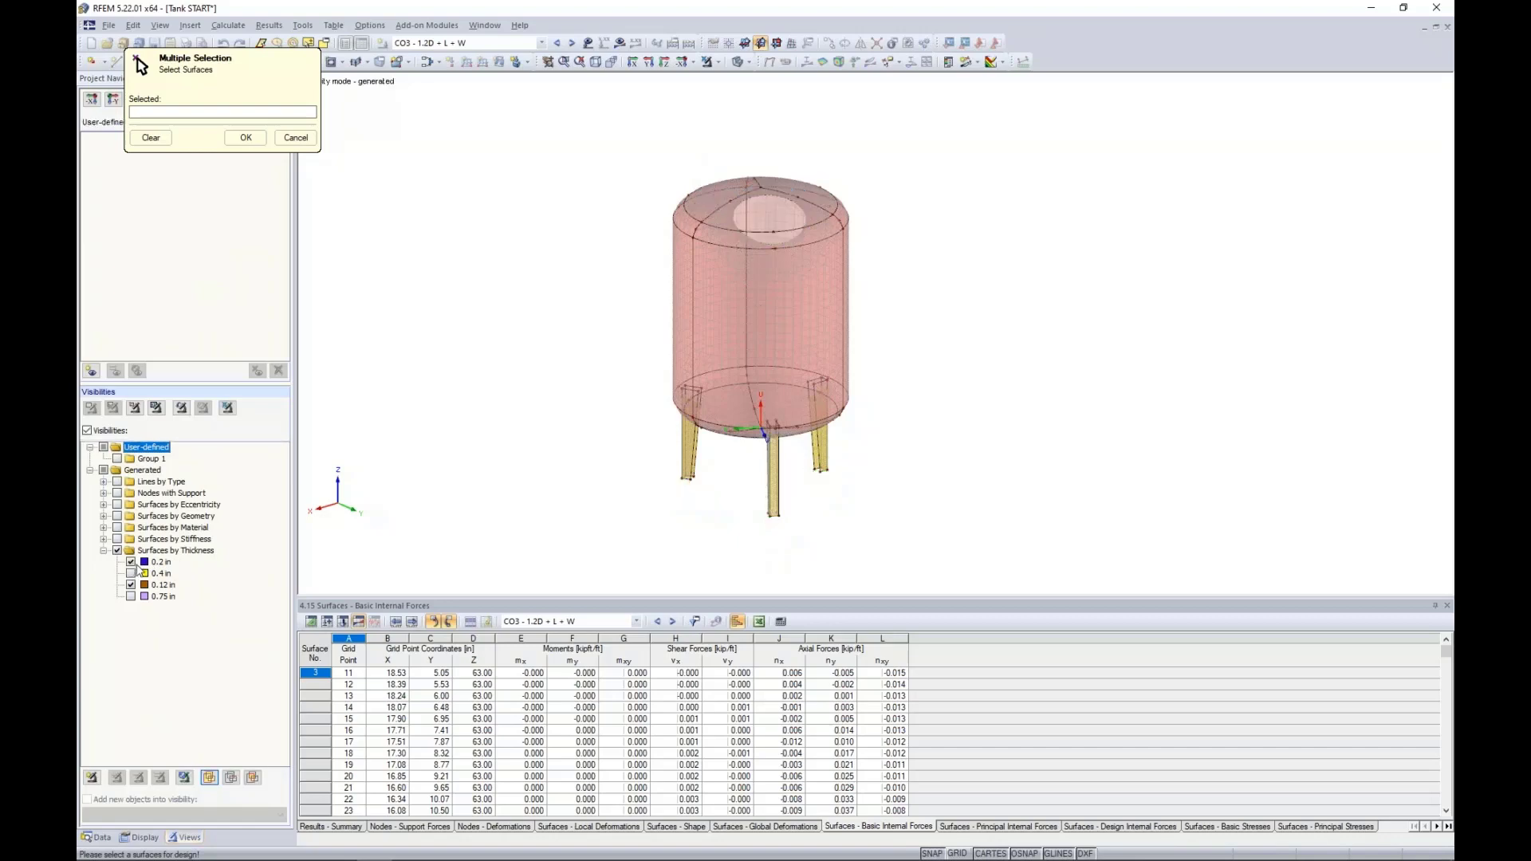
click(132, 585)
mouse_move(610, 365)
middle_down()
mouse_move(607, 405)
mouse_move(611, 339)
middle_up()
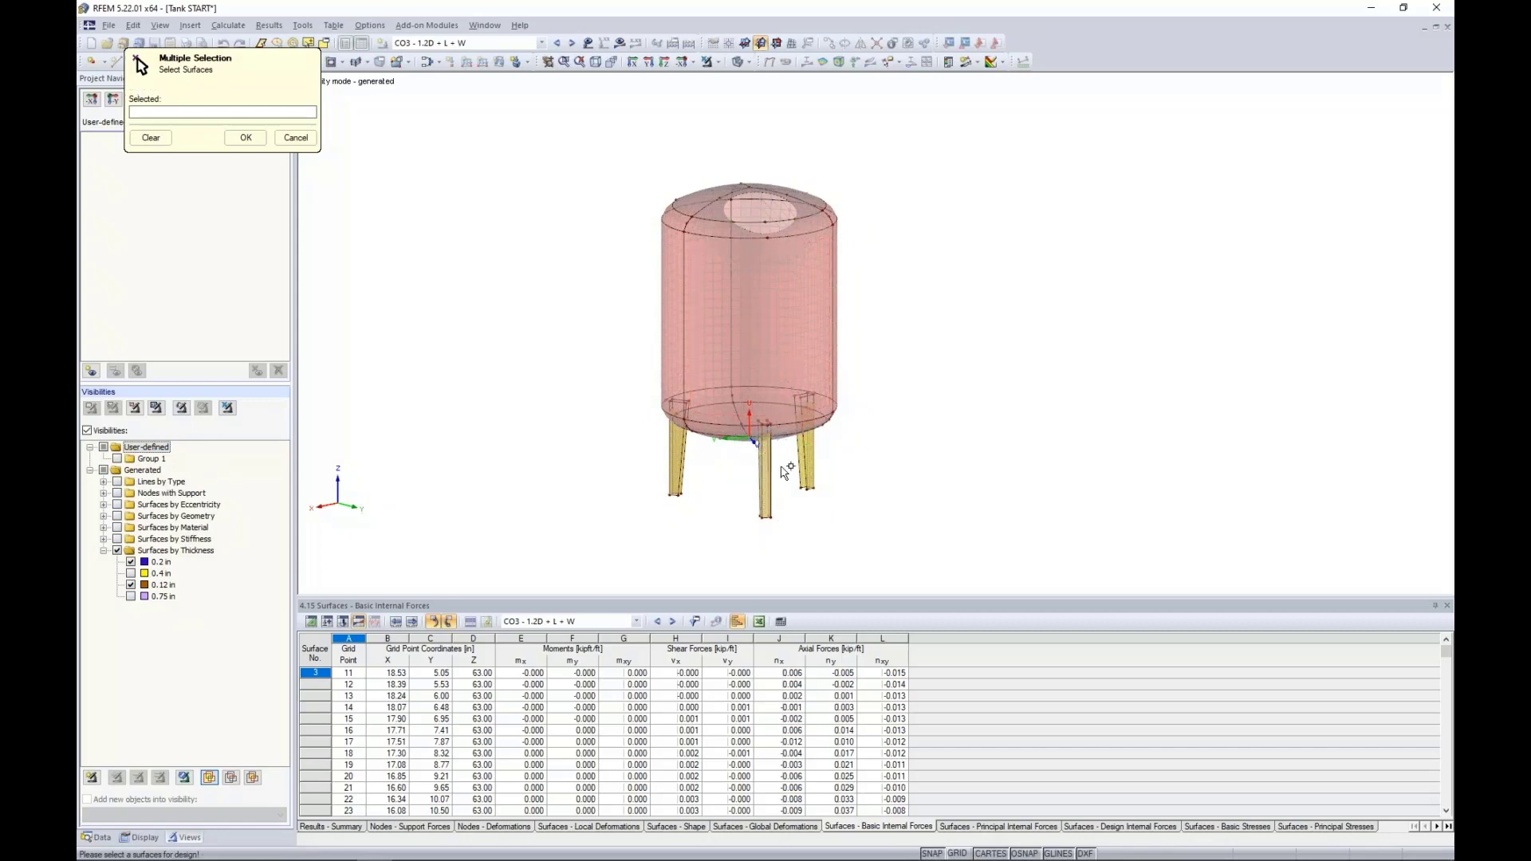
drag(911, 548, 591, 148)
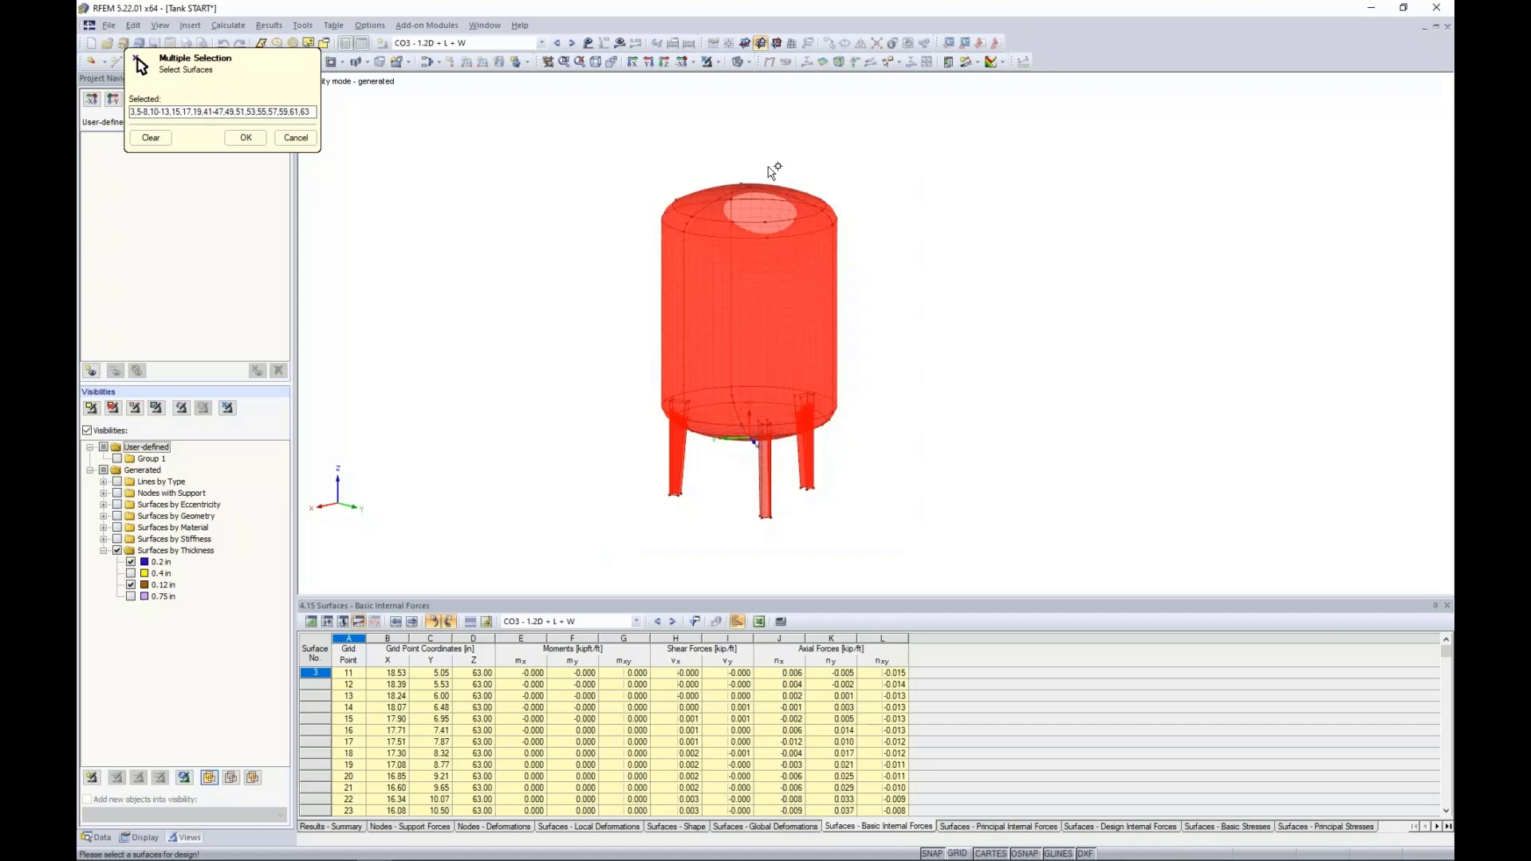
click(246, 138)
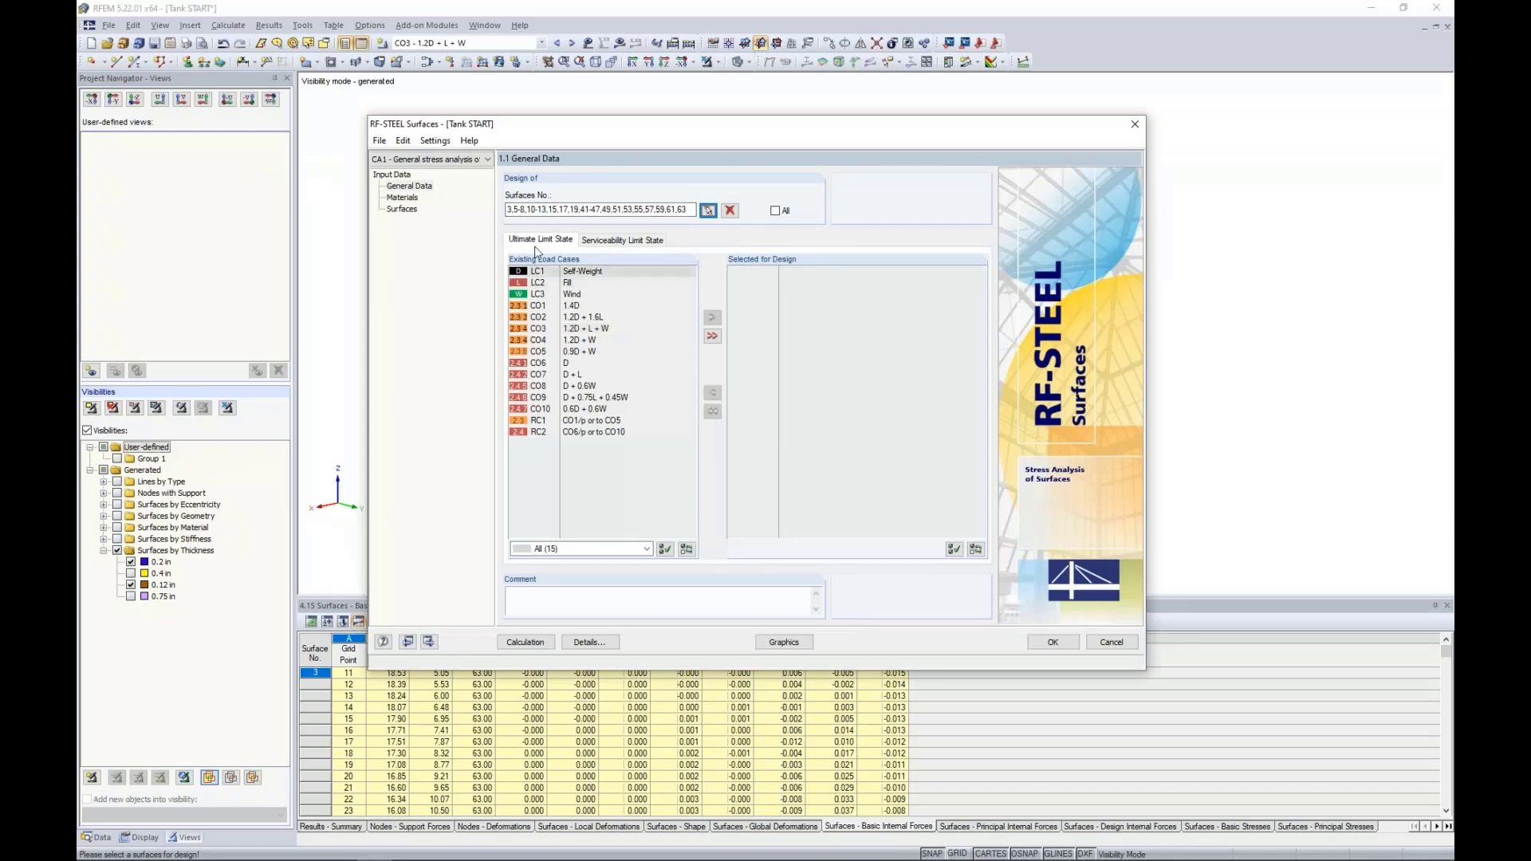
Add load combinations CO1 to CO5 to the ultimate limit state design.
click(571, 305)
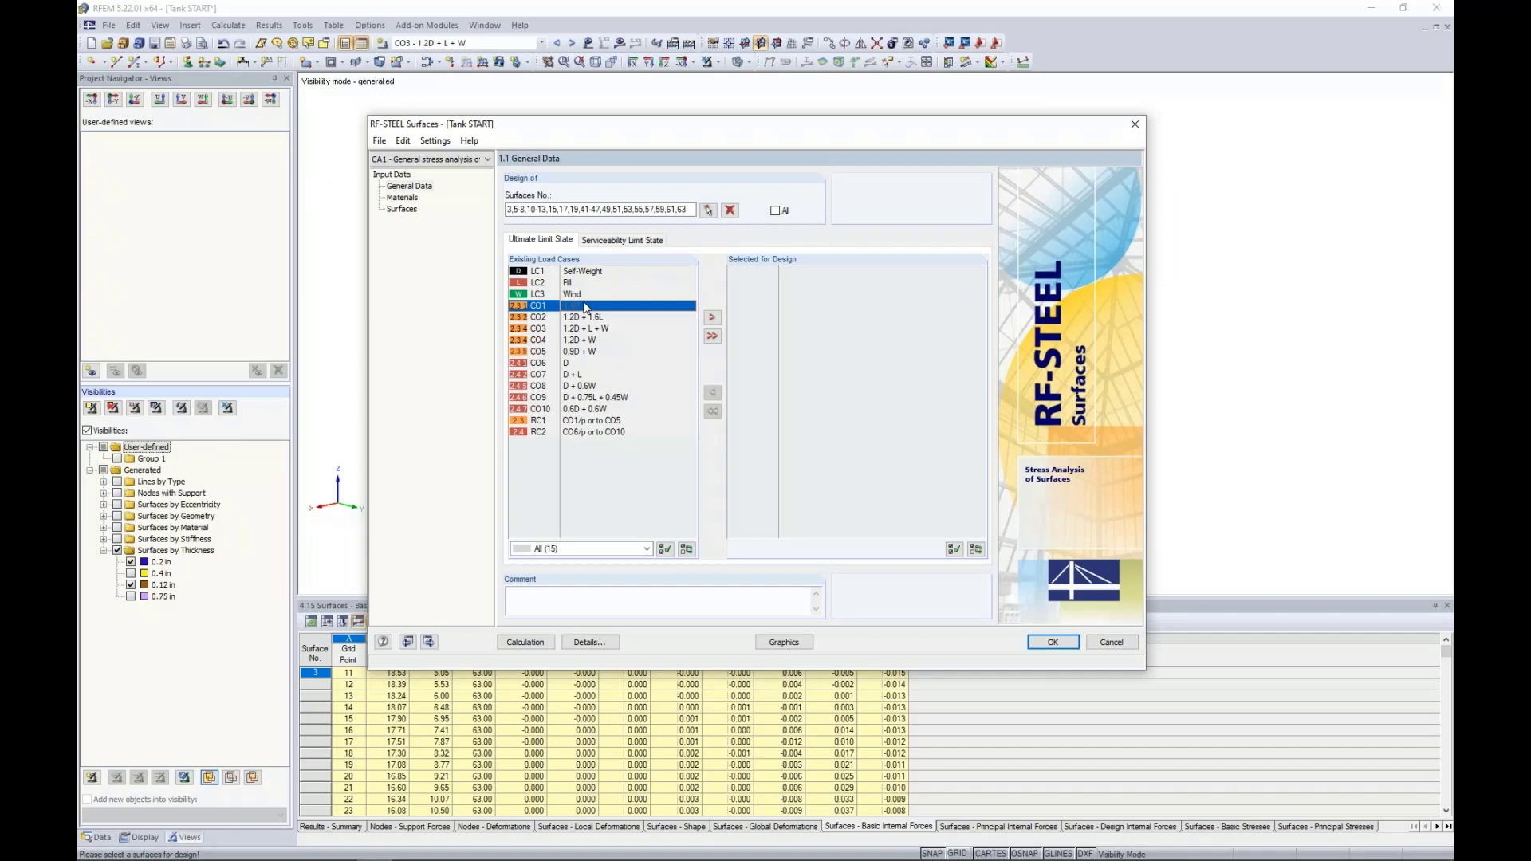
shift+click(572, 351)
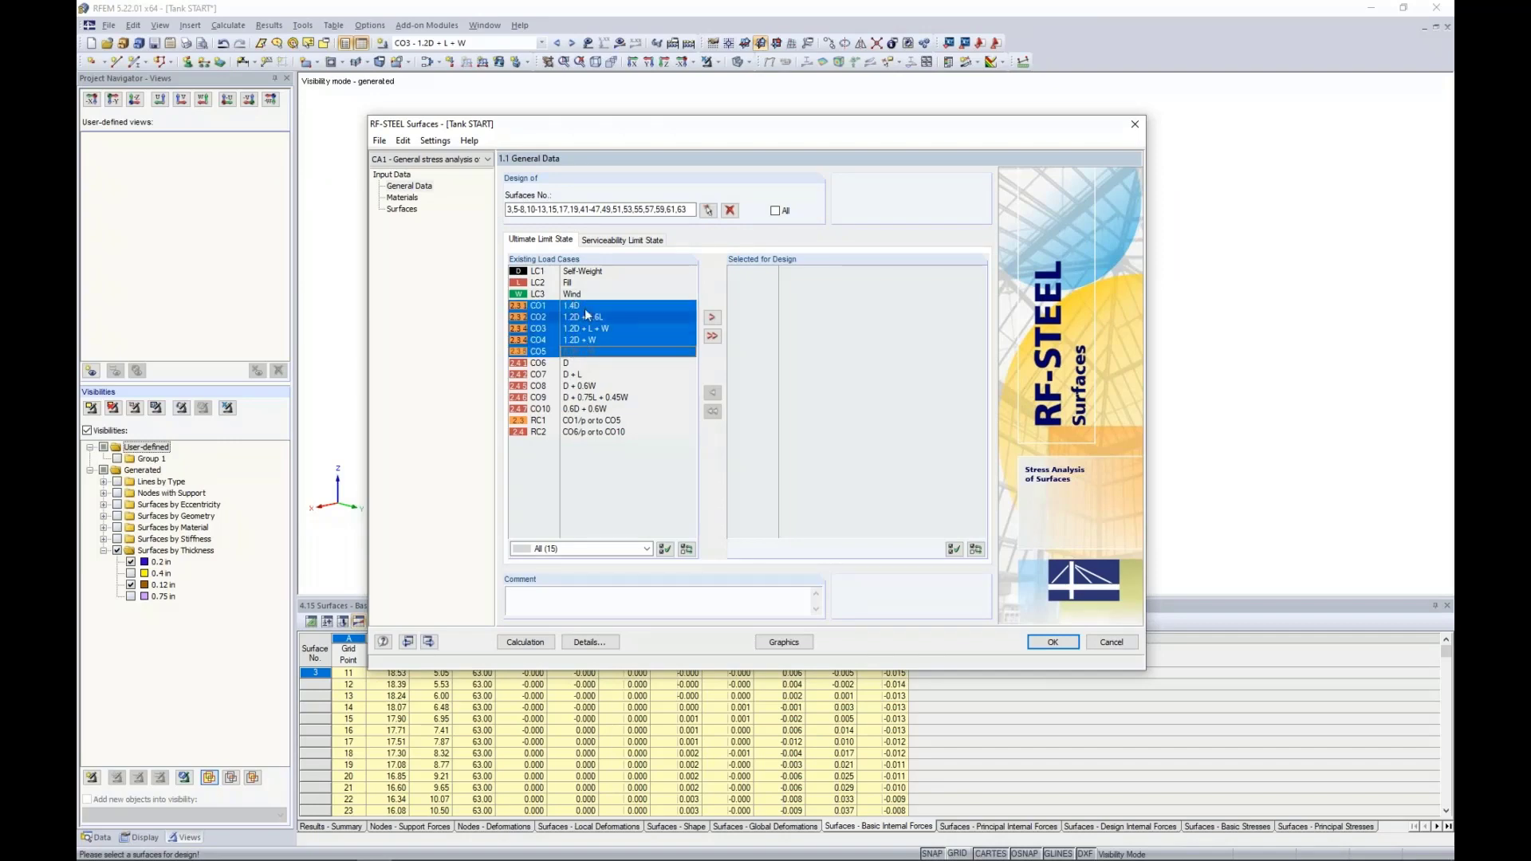
click(714, 318)
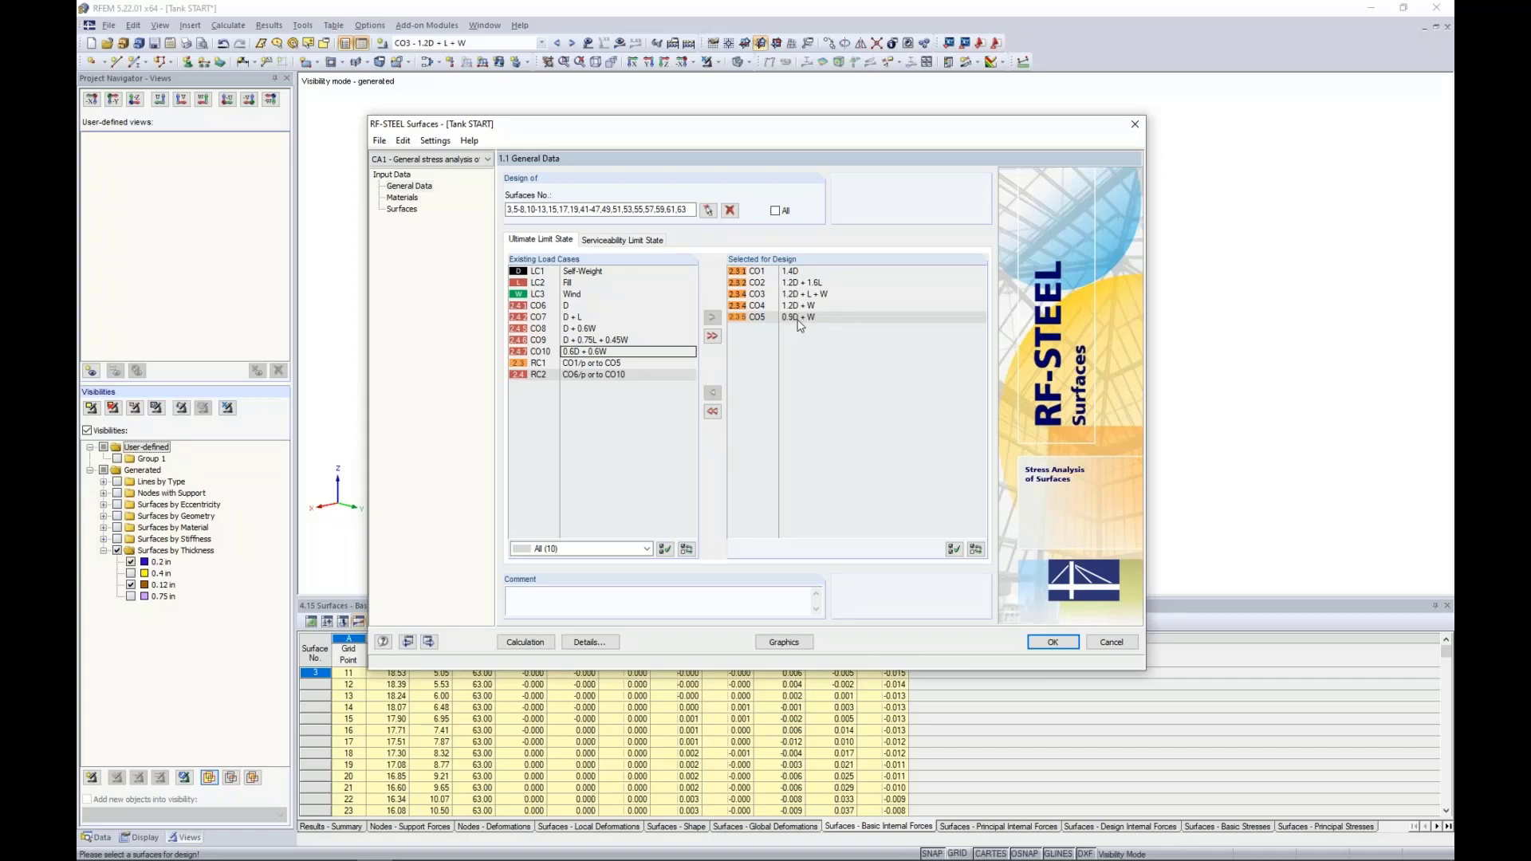
Check the load cases offered for the serviceability limit state and return to the ultimate limit state selection.
click(626, 243)
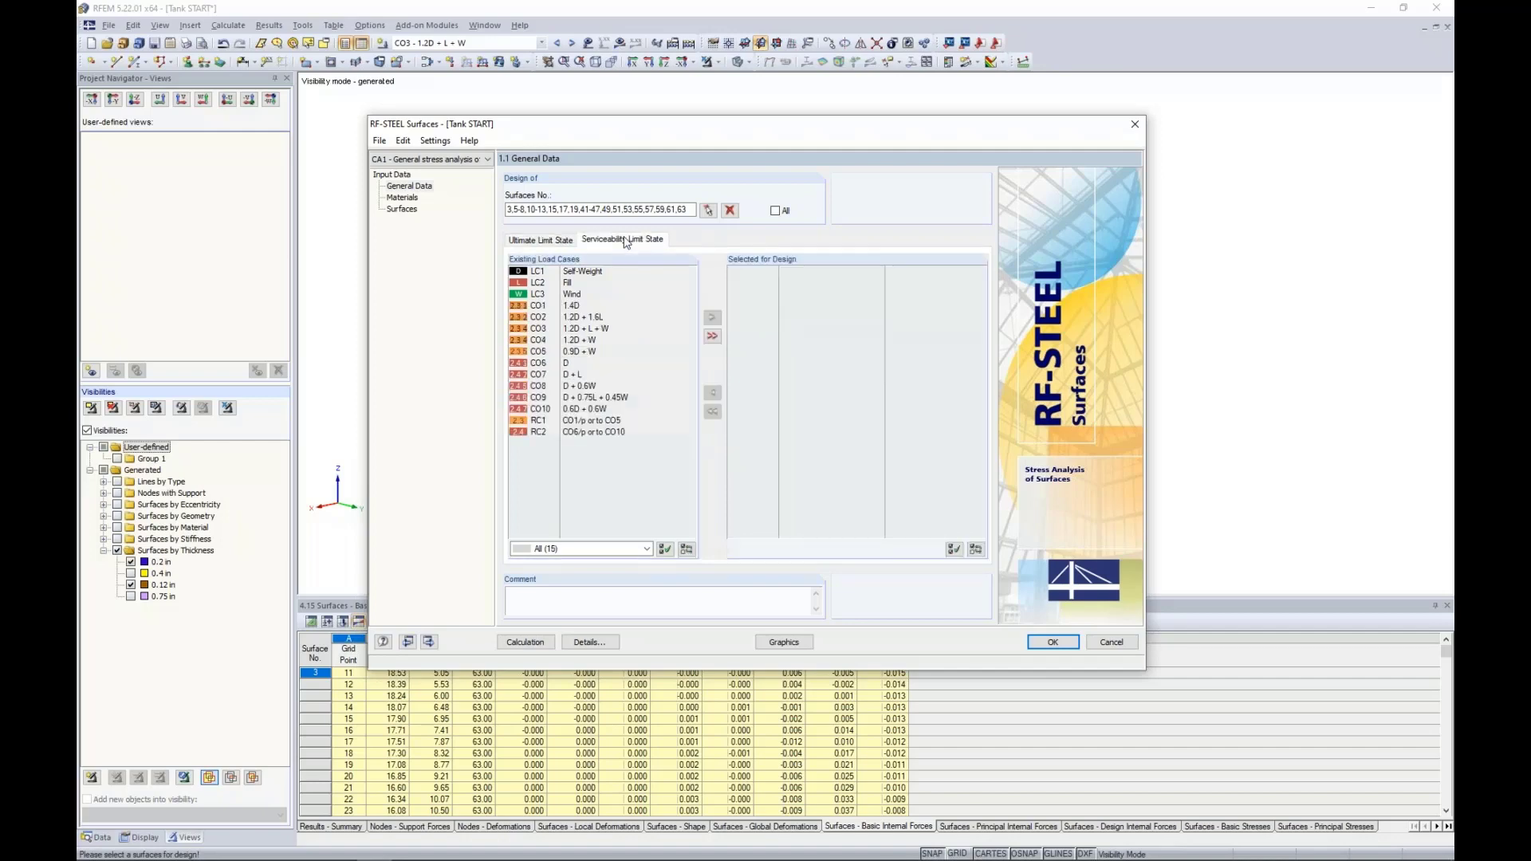
mouse_move(643, 133)
mouse_down()
mouse_move(680, 375)
mouse_move(662, 116)
mouse_up()
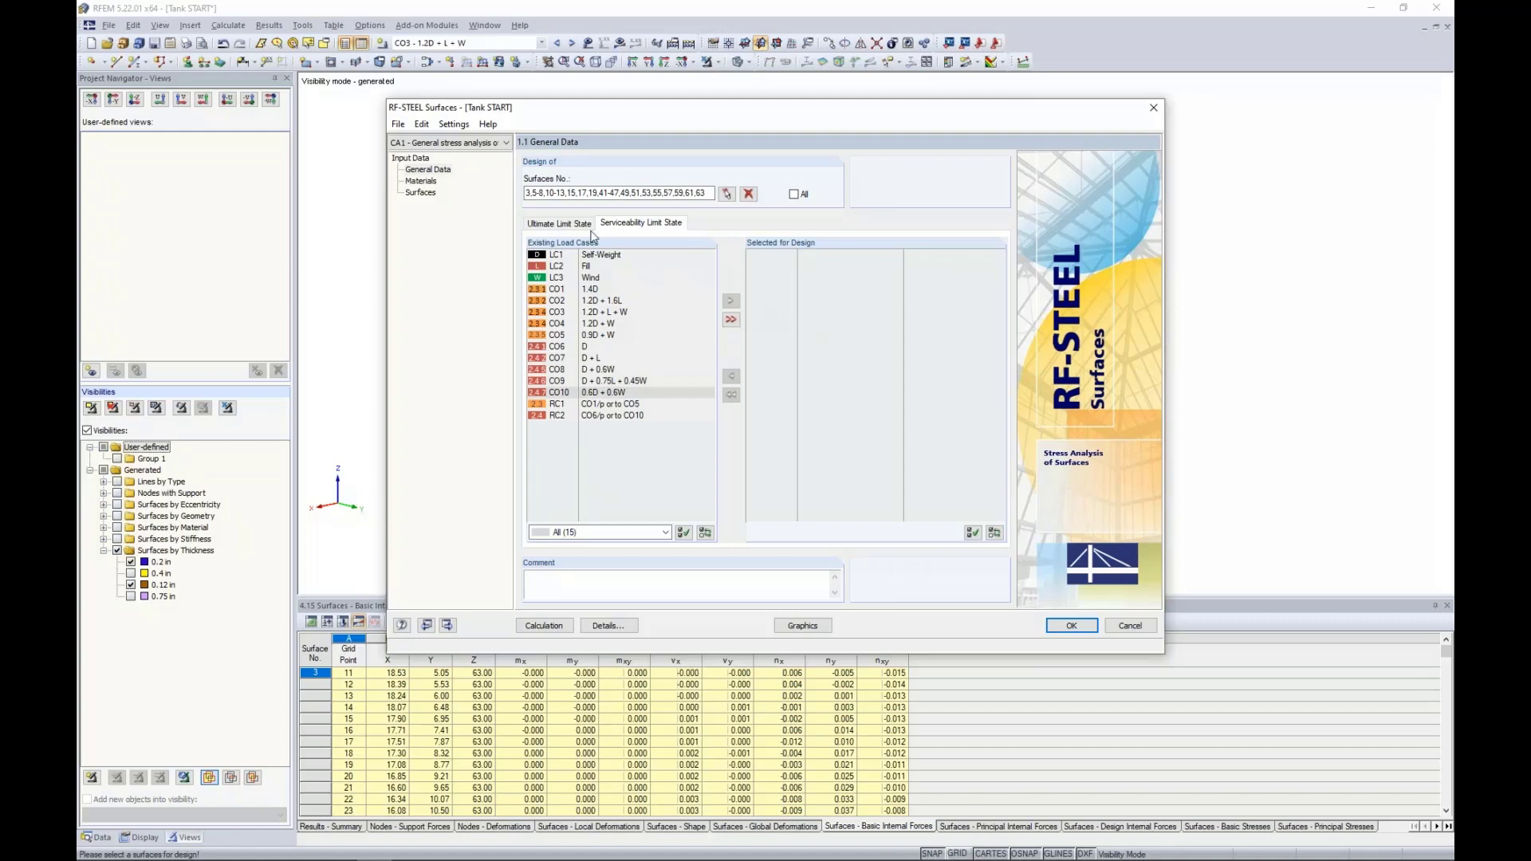
click(571, 227)
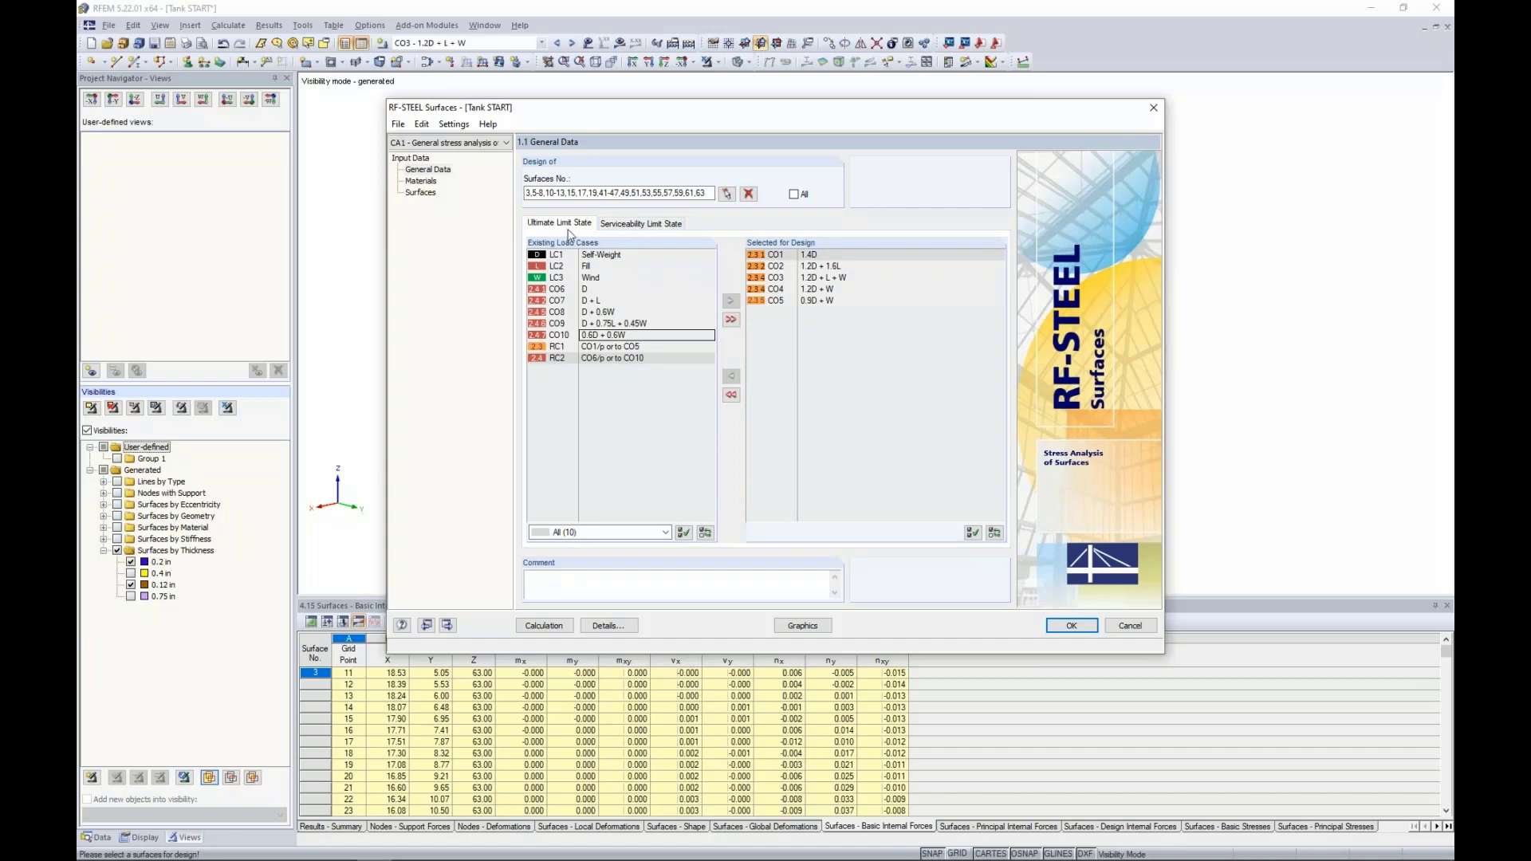
Review the full description, yield strength and limit stresses of material 1 in the materials input.
click(420, 181)
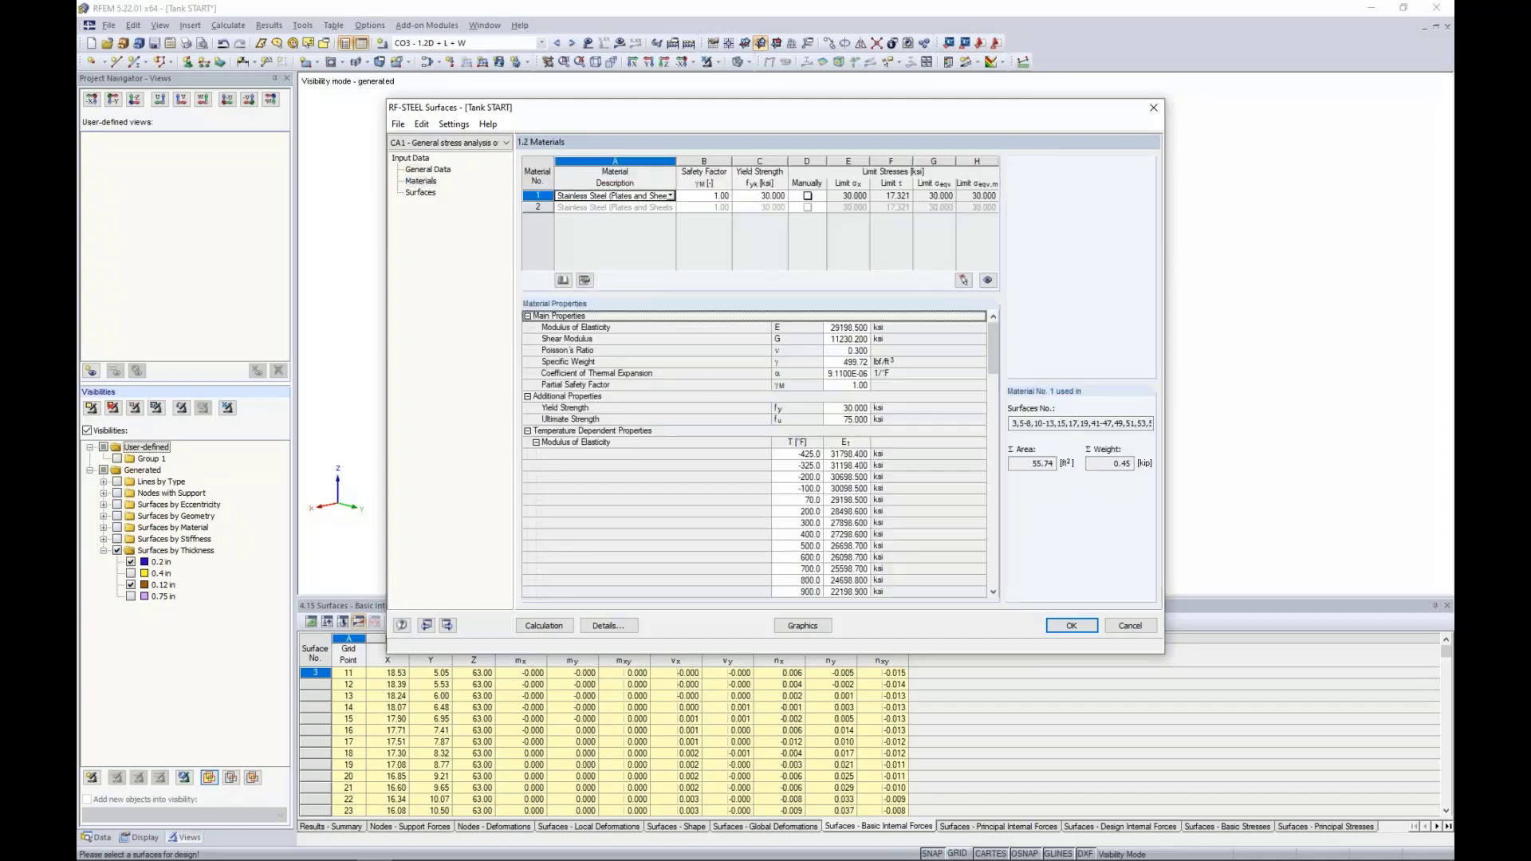
drag(676, 166, 707, 166)
click(594, 199)
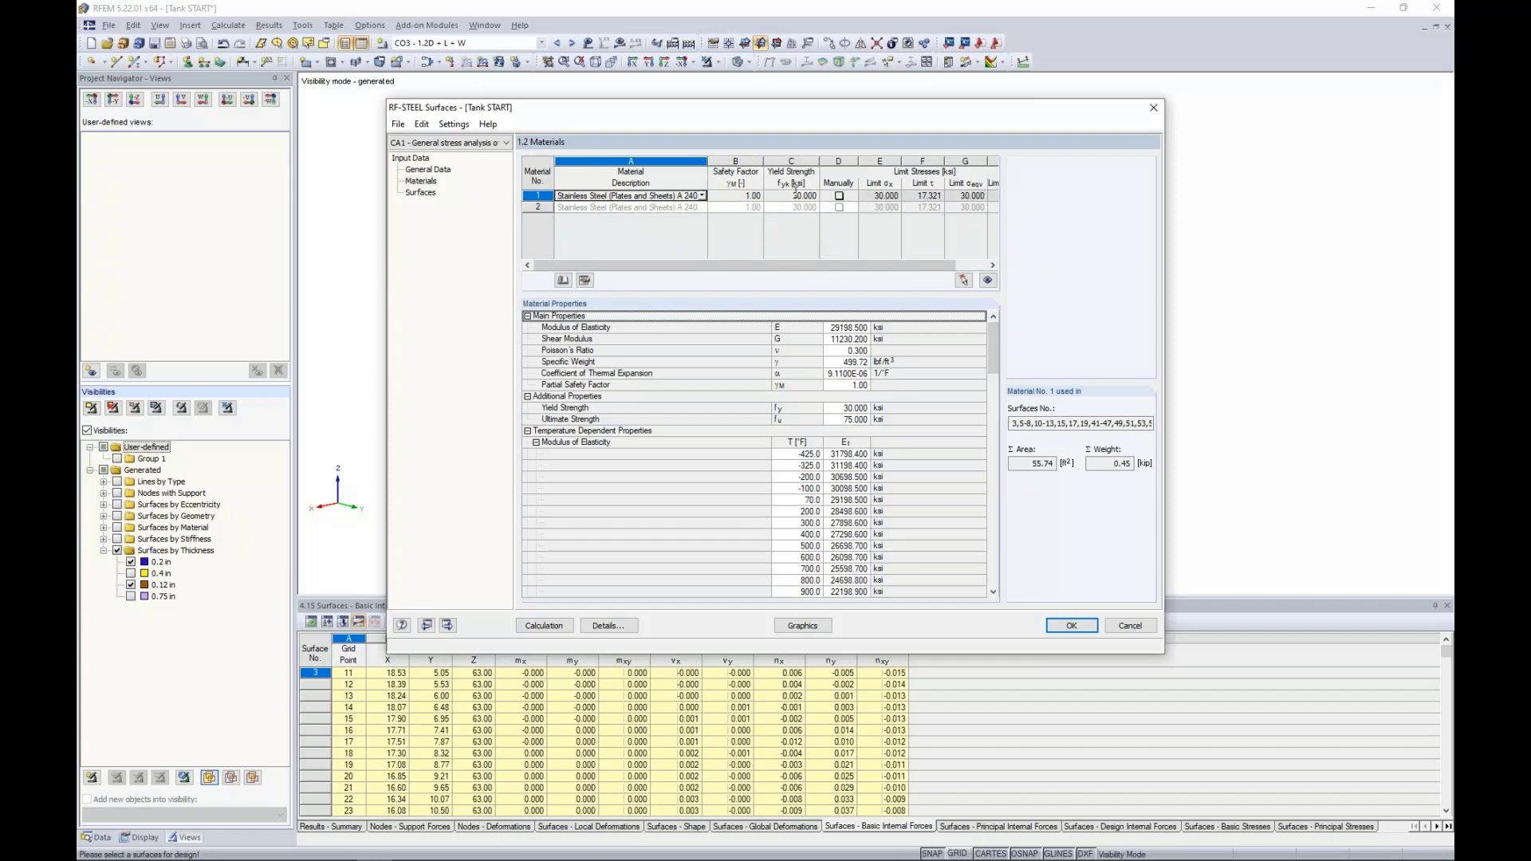
drag(708, 165, 679, 165)
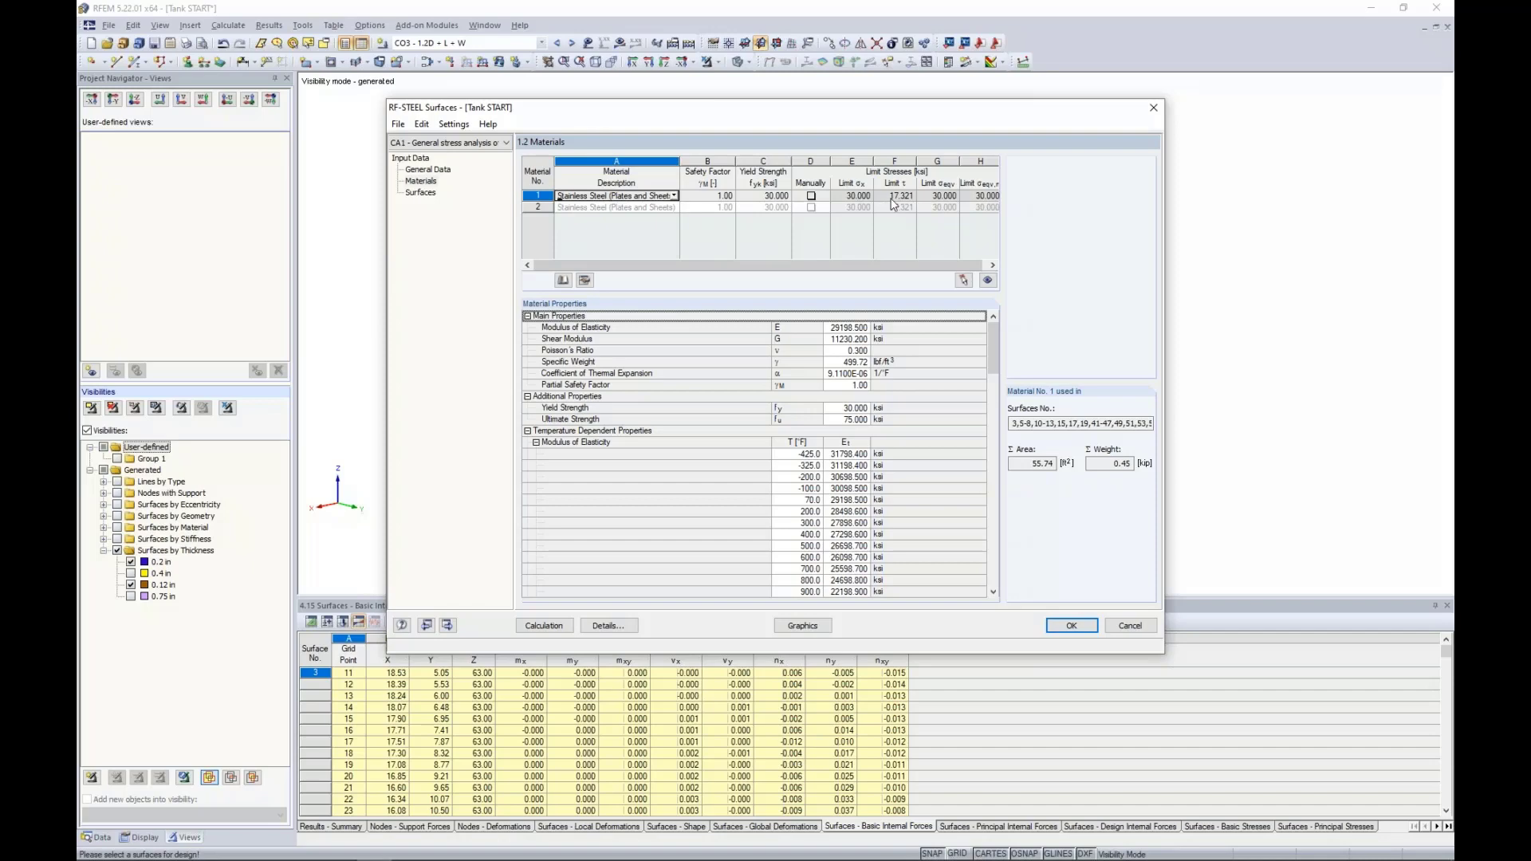
Try the manual definition of limit stresses for material 1 and switch it off again.
click(811, 197)
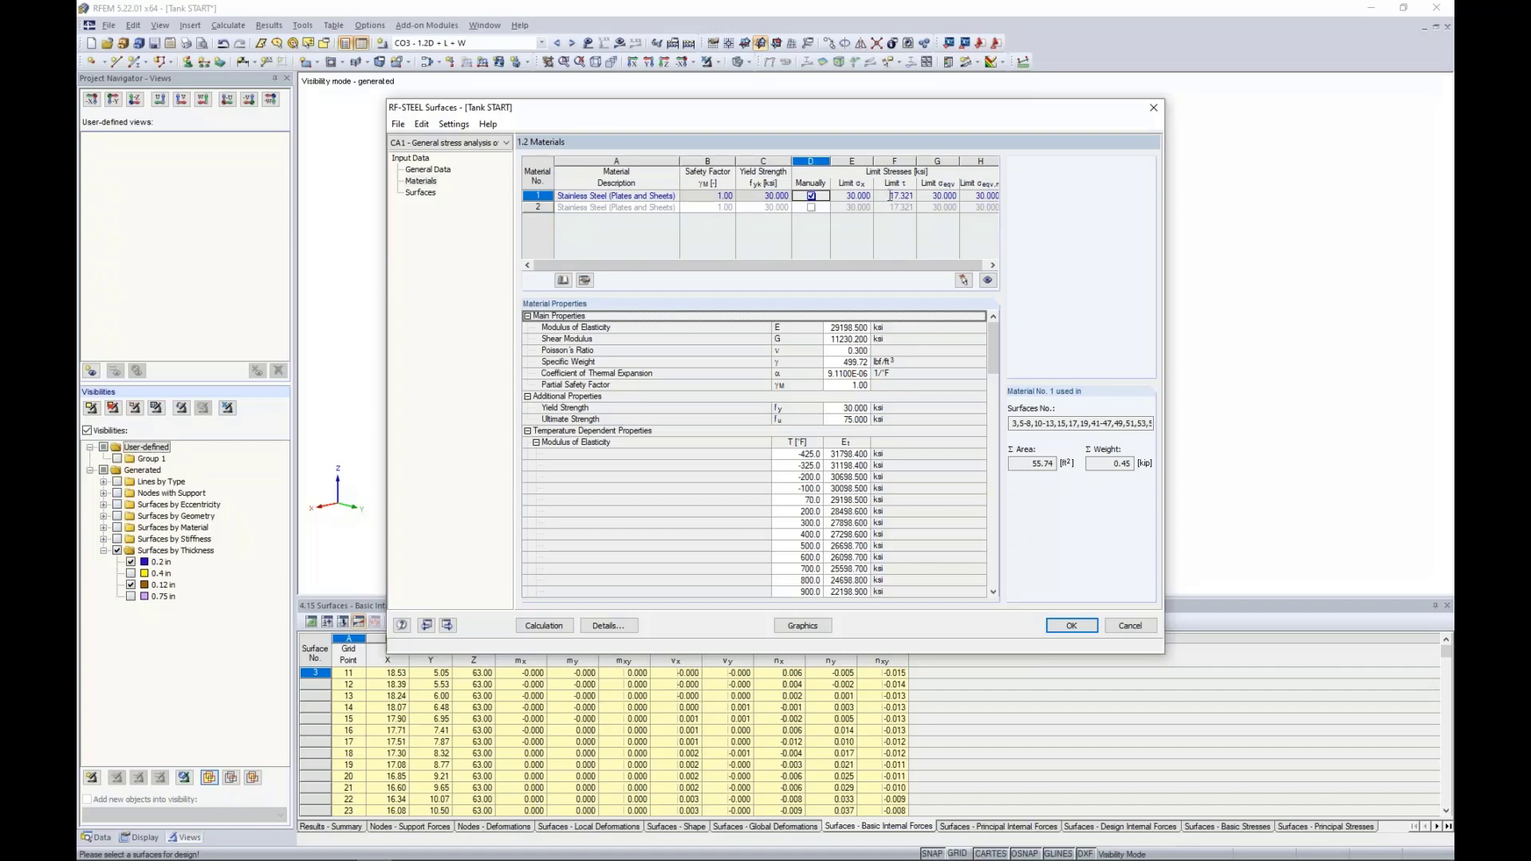
click(857, 196)
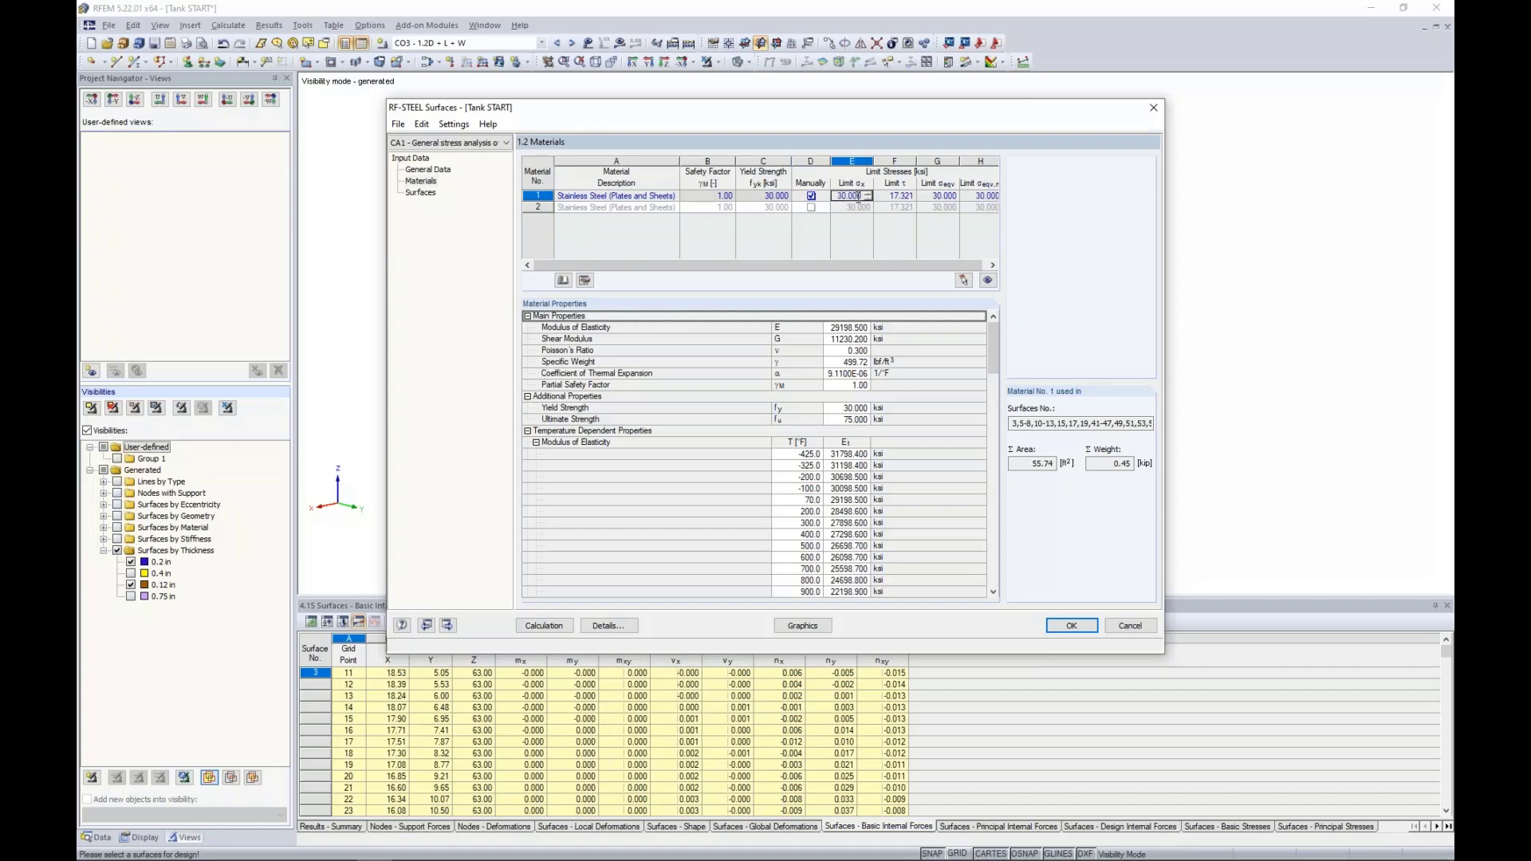
click(811, 196)
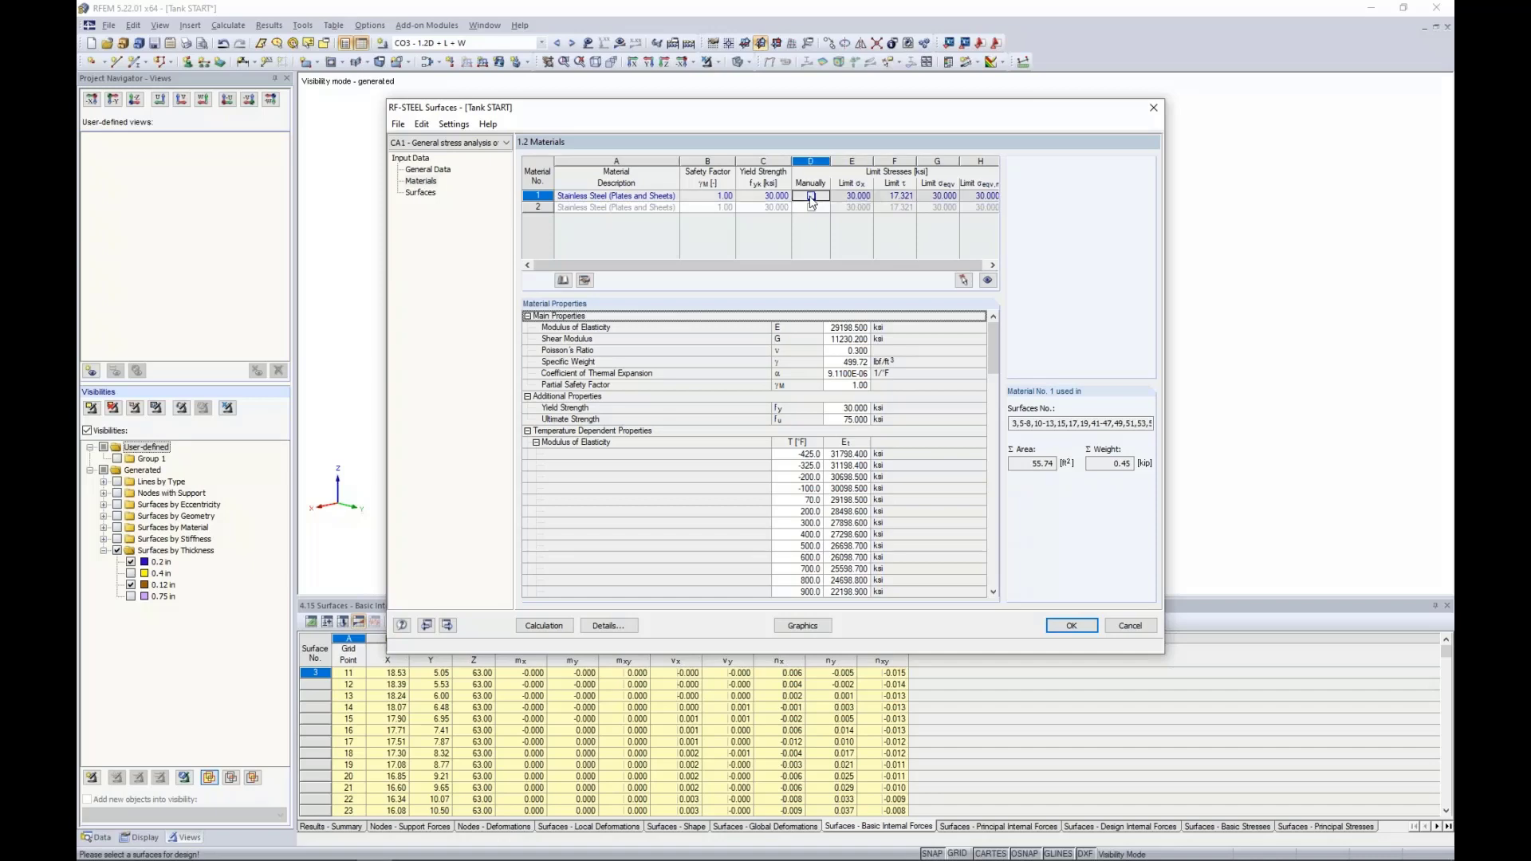
Try 3 thickness ranges for the yield strength of material 1 and cancel the material edit.
click(584, 281)
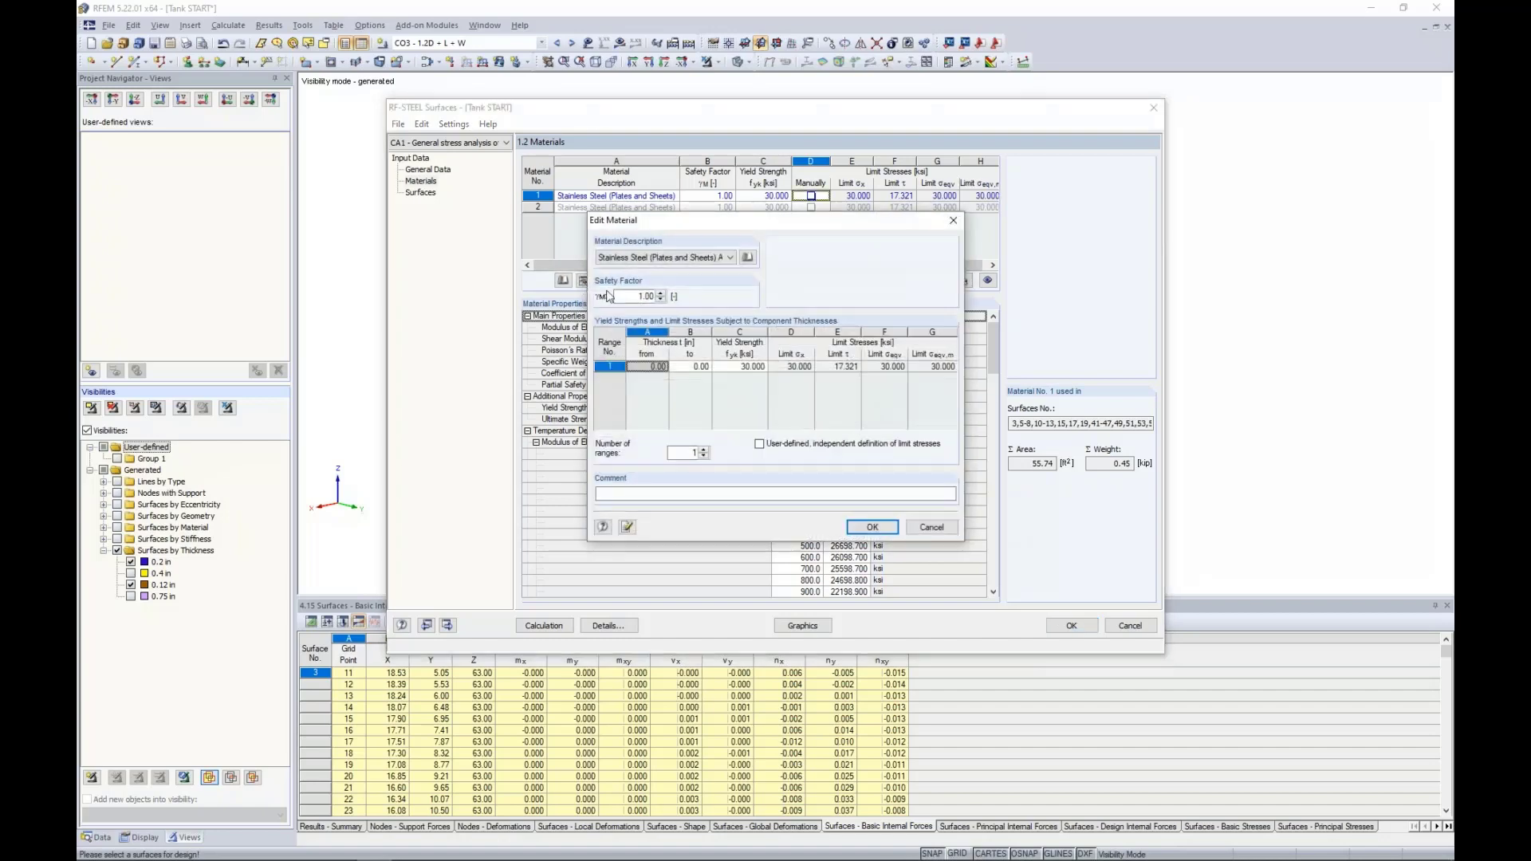
click(704, 449)
click(704, 449)
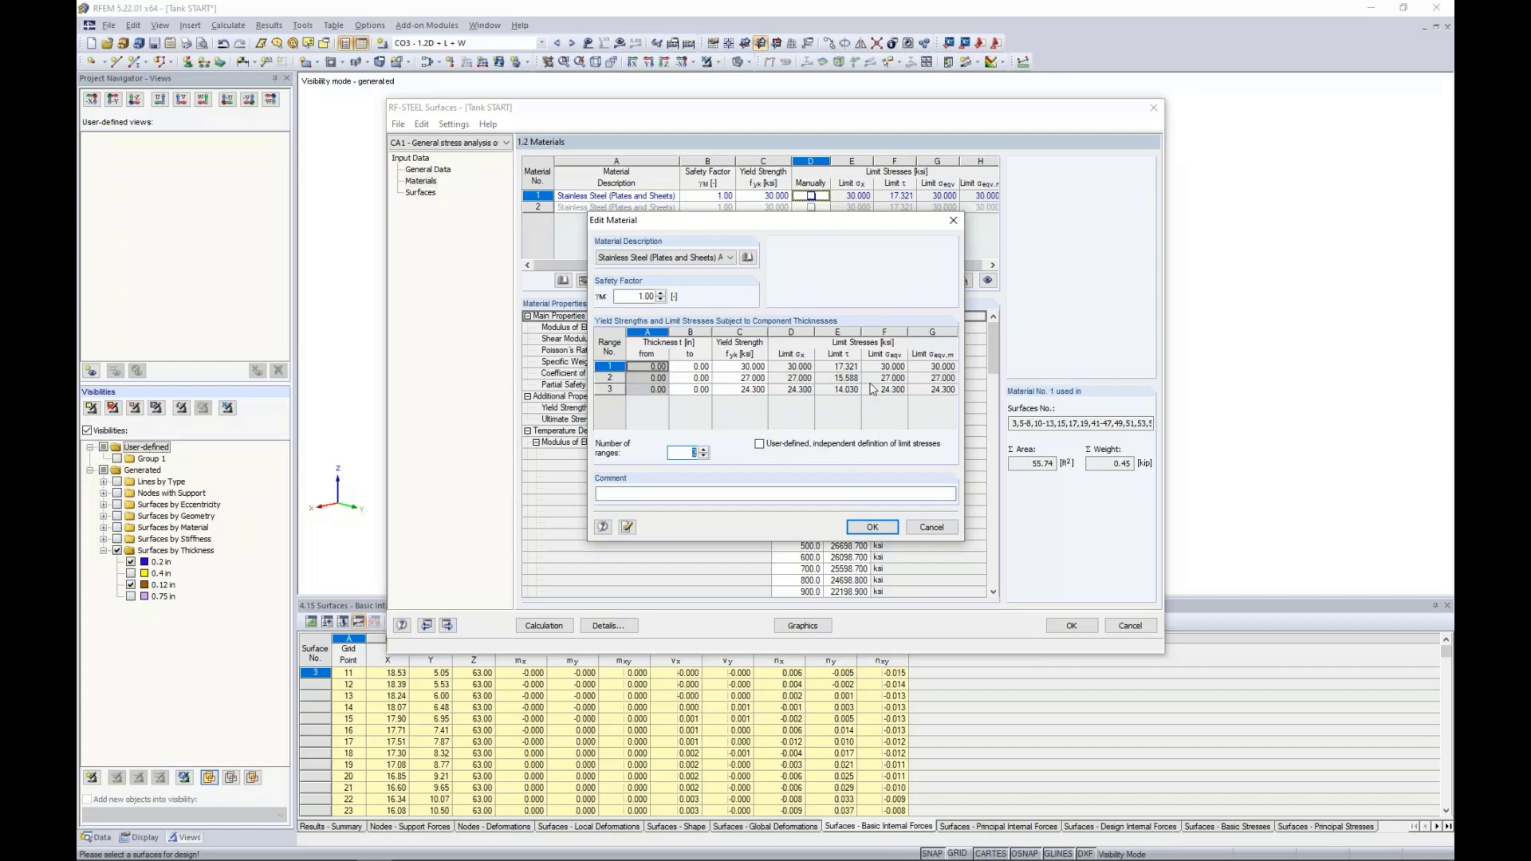
click(931, 527)
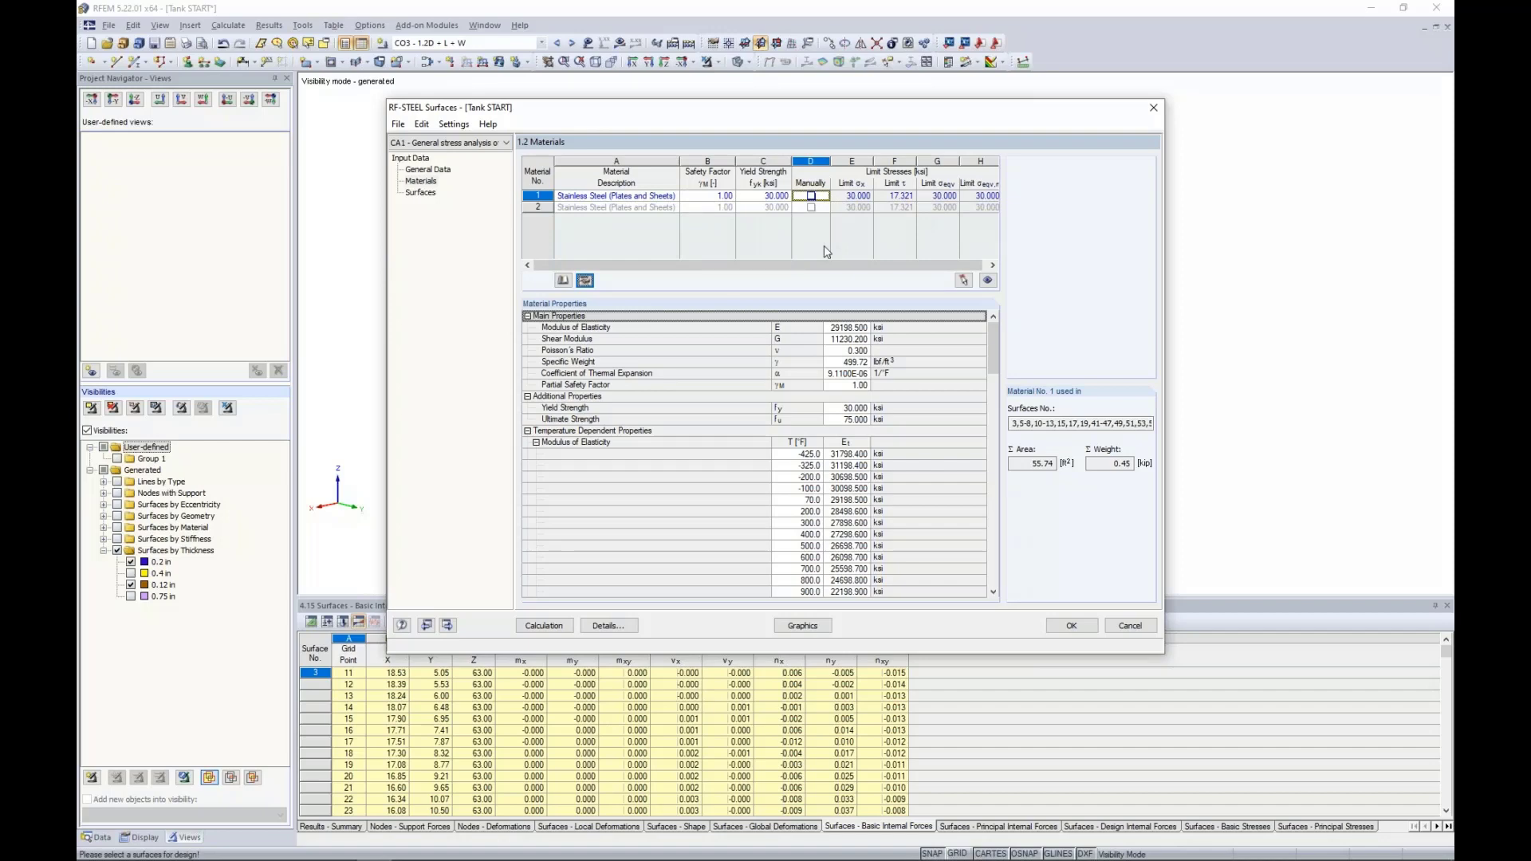
In the surfaces input, view the thickness optimization parameters for surface 3, cancel them and switch its optimization off.
click(421, 193)
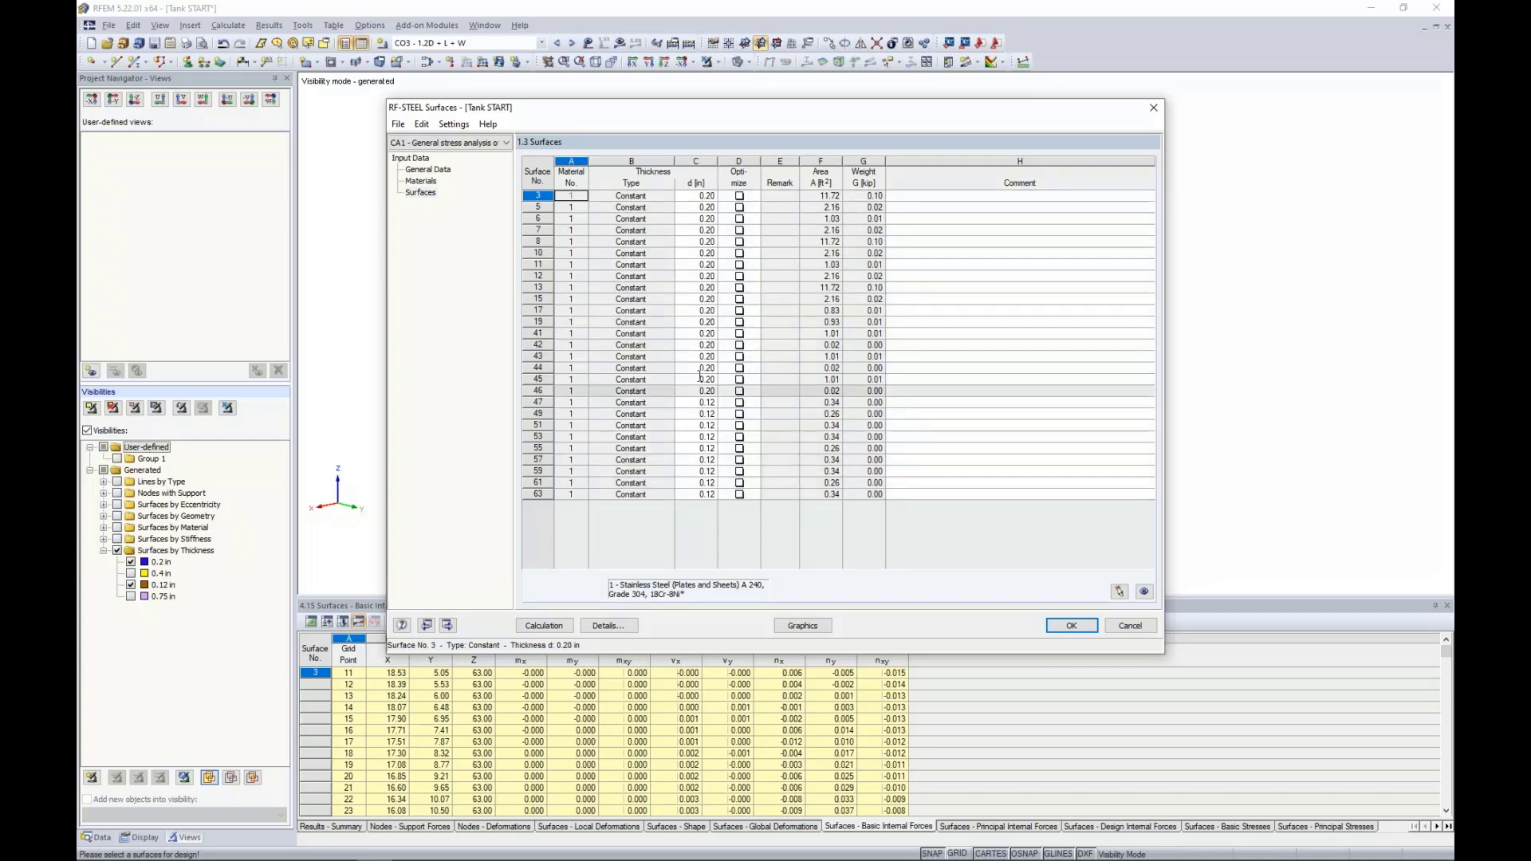
click(739, 197)
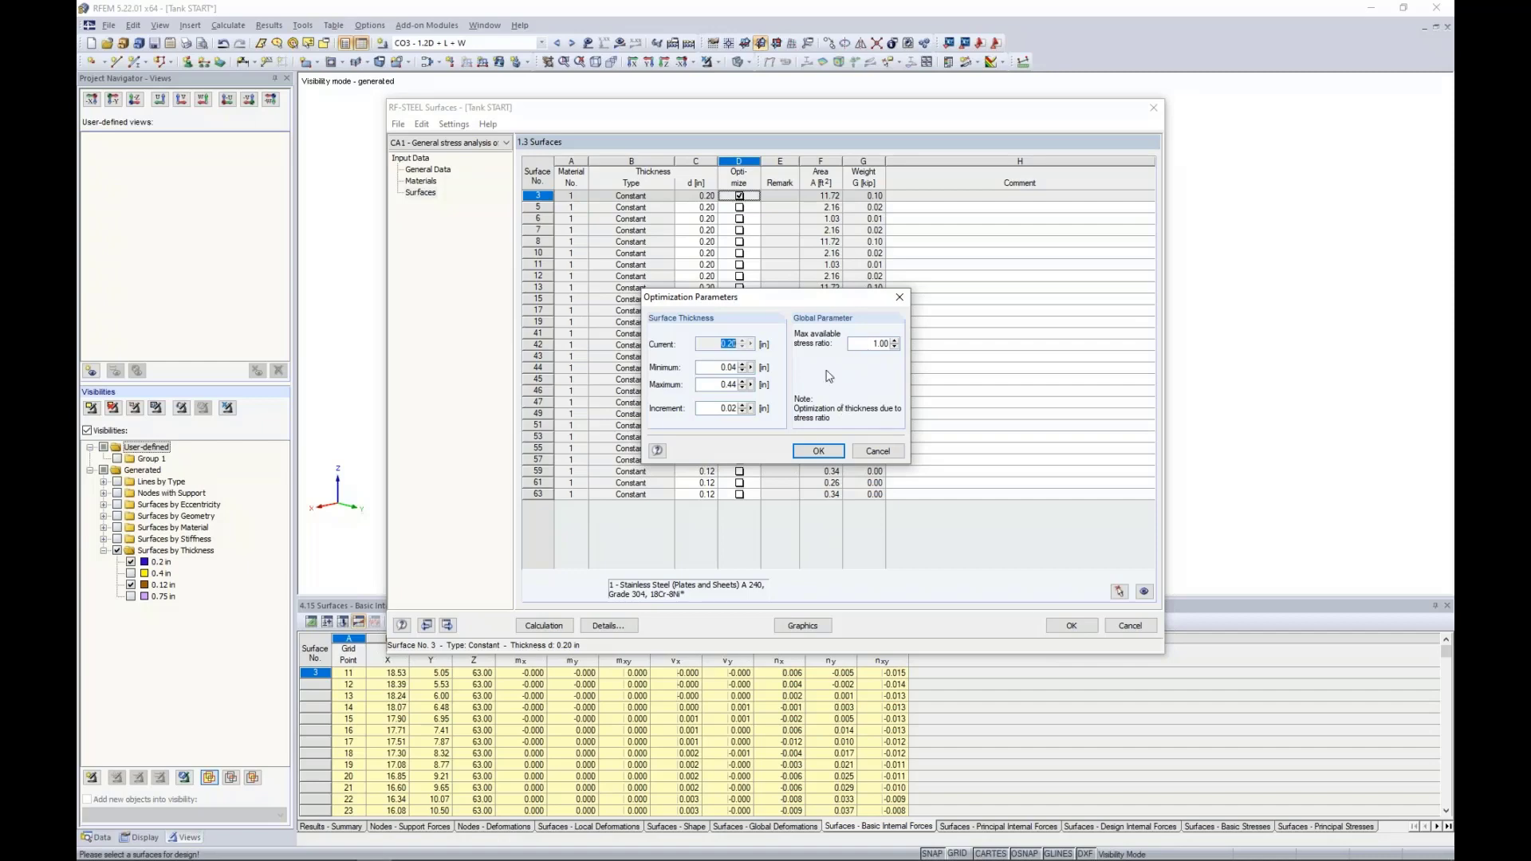
click(878, 451)
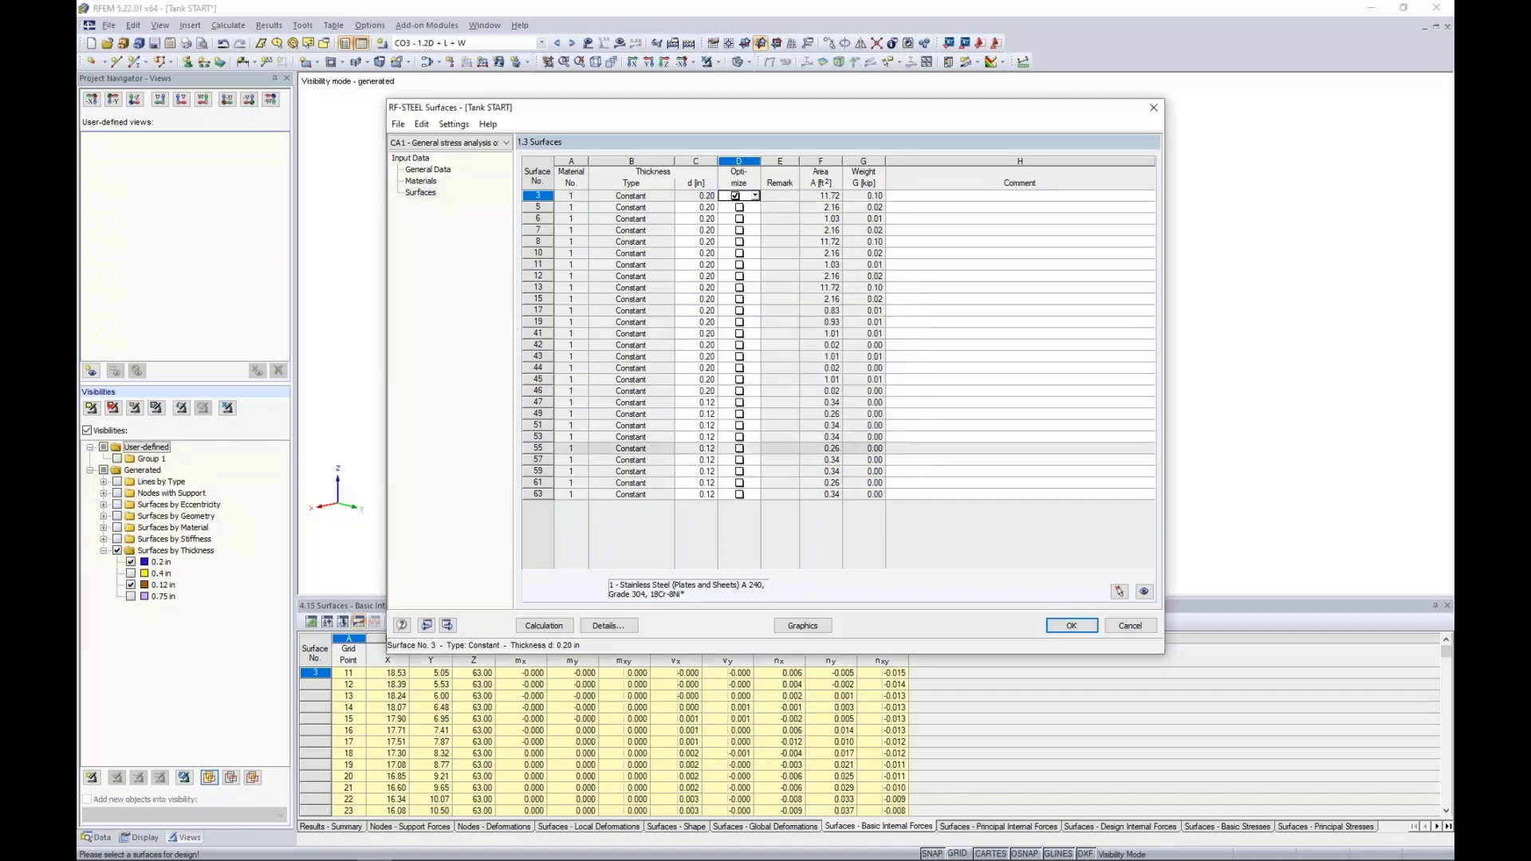
click(734, 197)
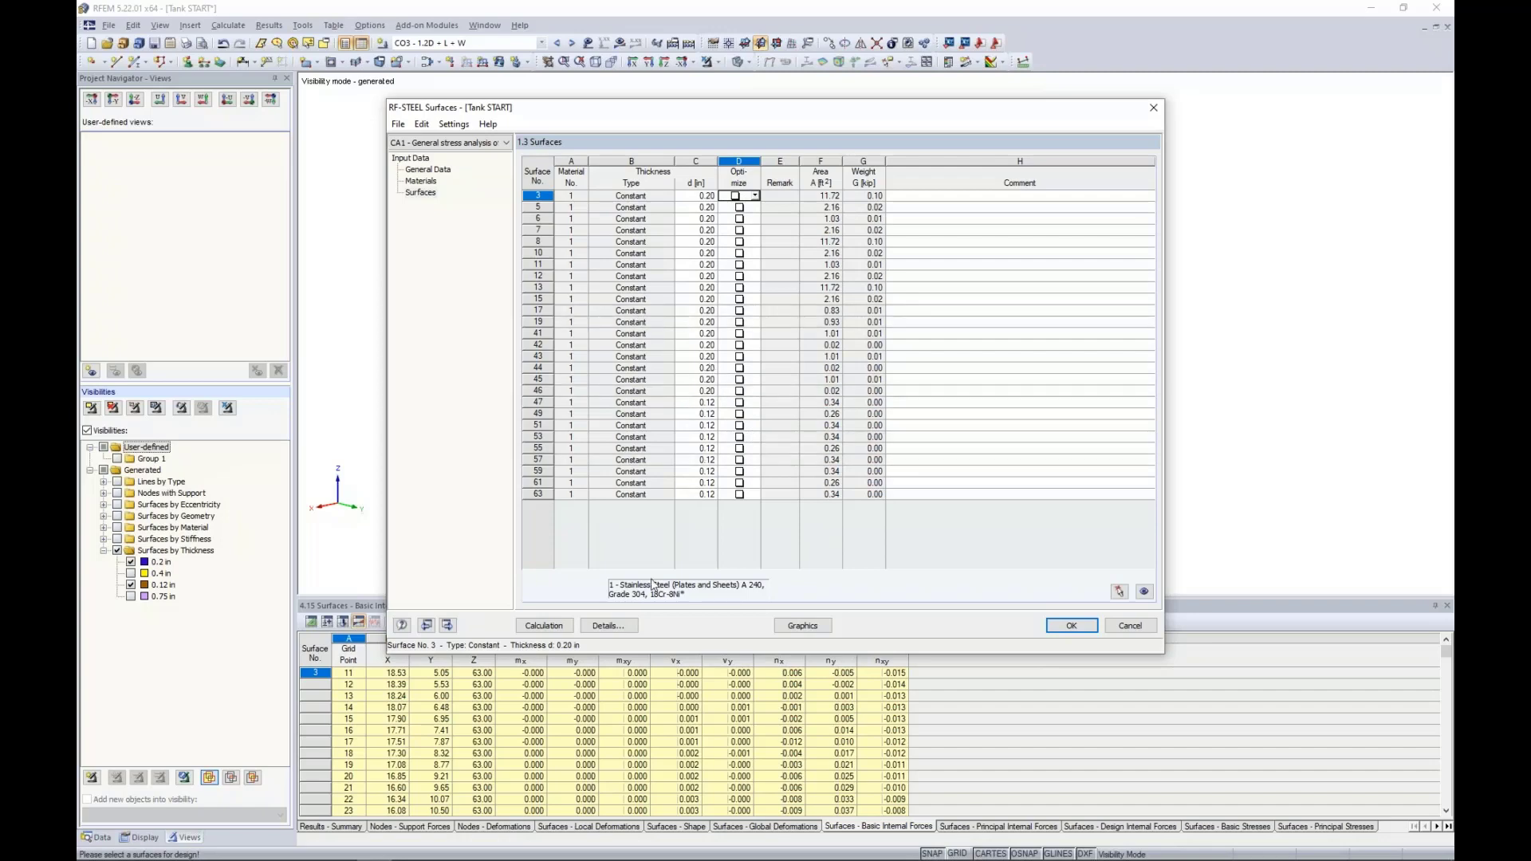
Run the stress calculation and view the resulting stresses by material and by surface.
click(543, 625)
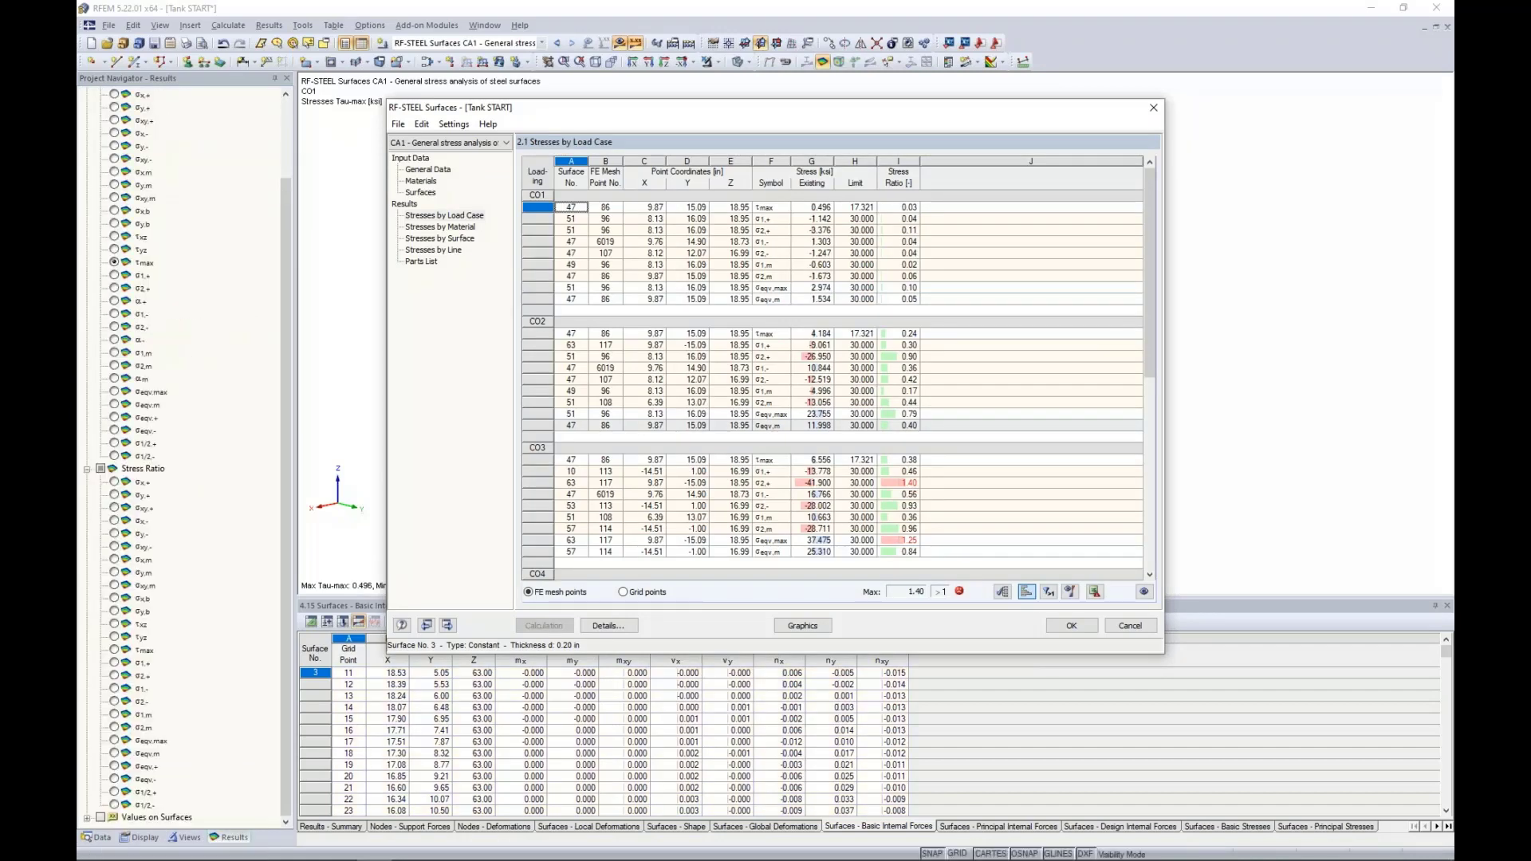
click(449, 229)
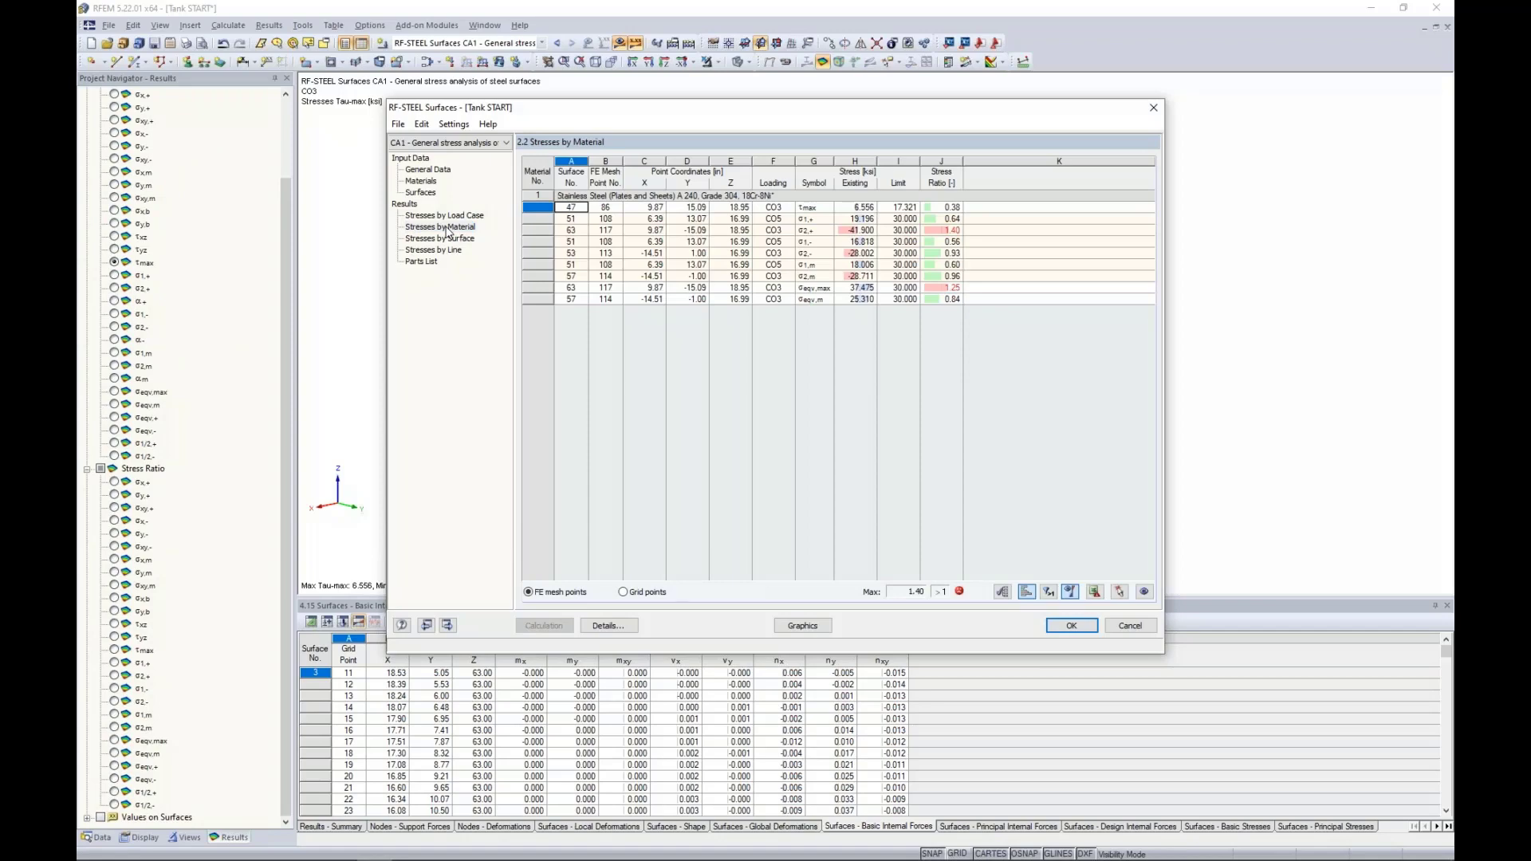
click(449, 239)
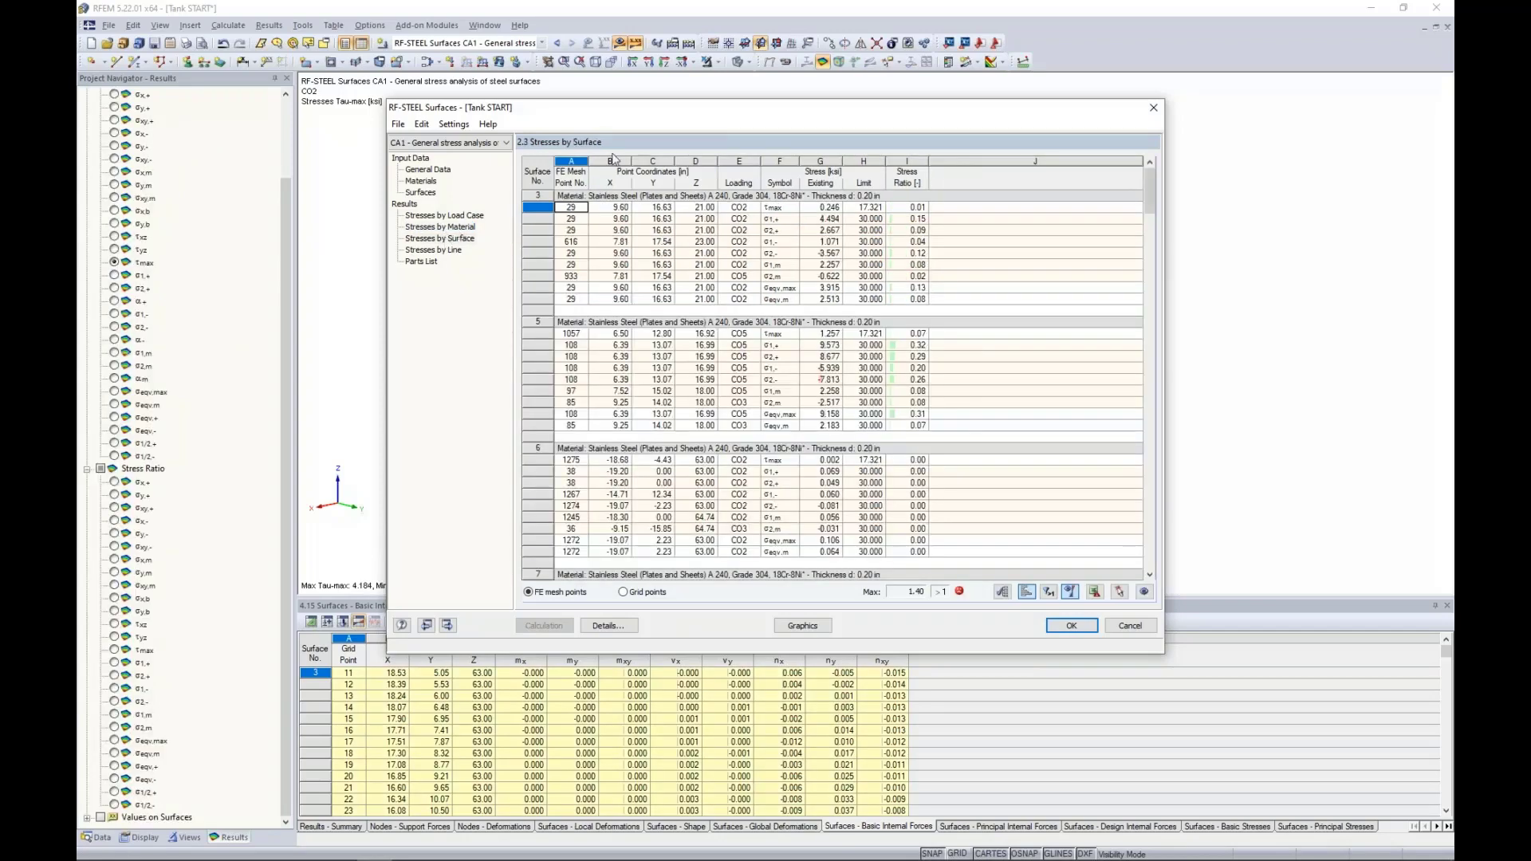
Locate individual stress results of surfaces 3 and 5 on the tank, including σeqv,max for CO2 and σ2,+ for CO5.
drag(620, 113, 595, 462)
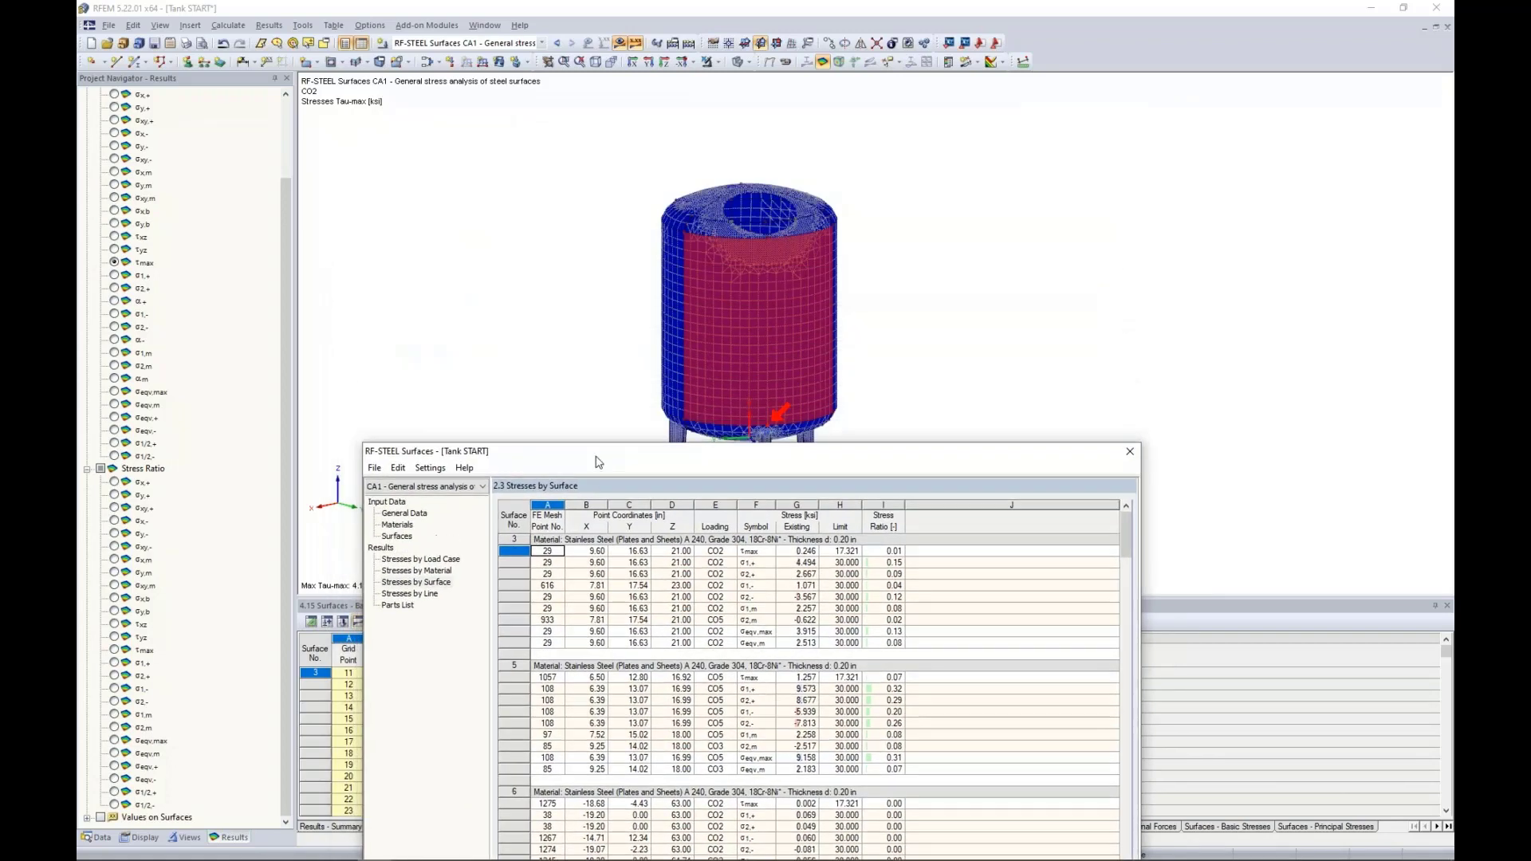
click(718, 608)
click(717, 631)
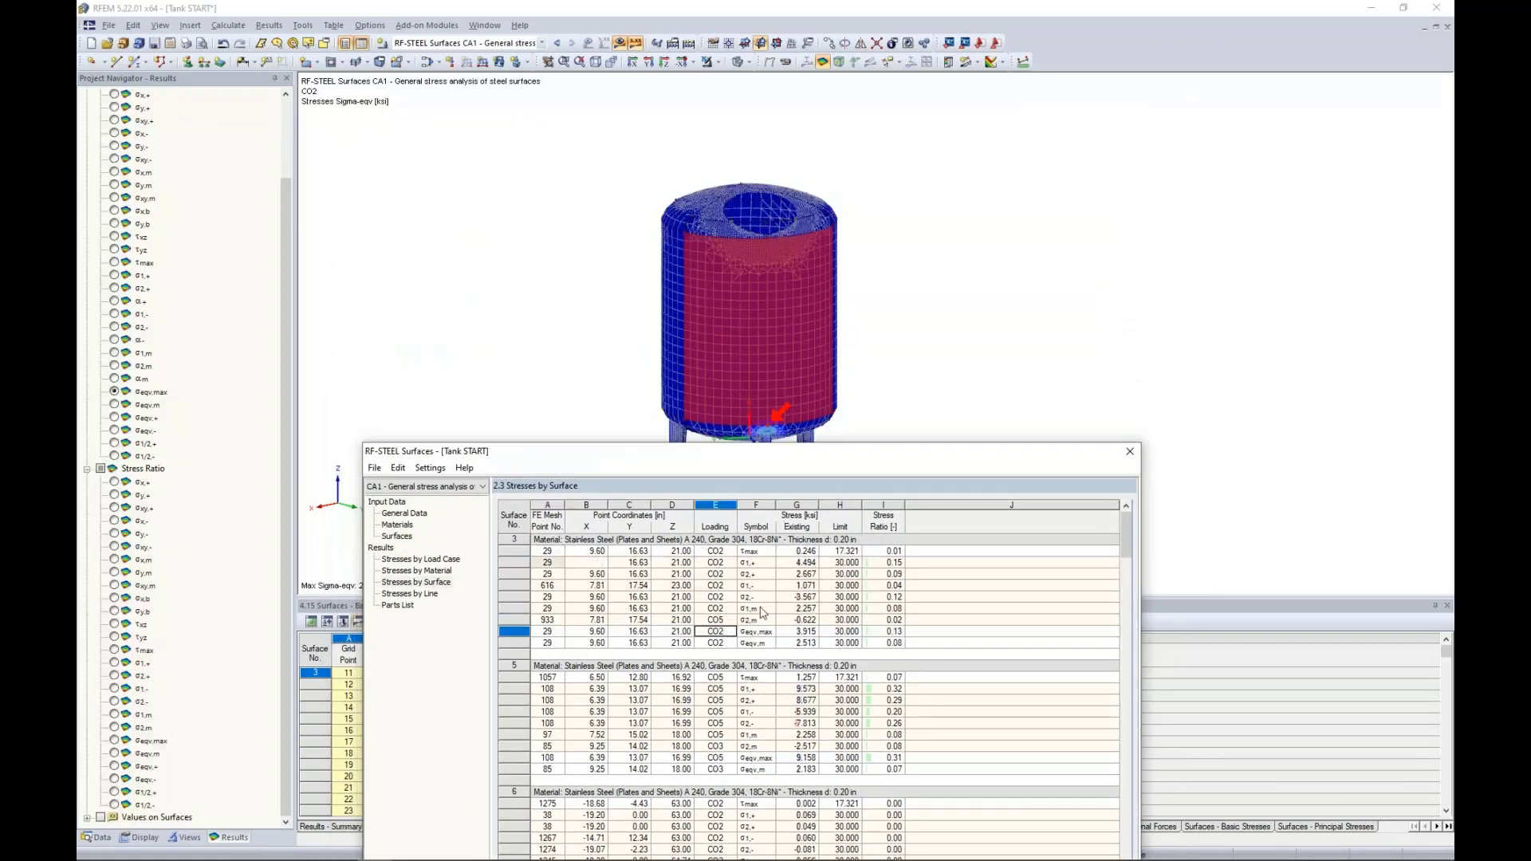
click(722, 700)
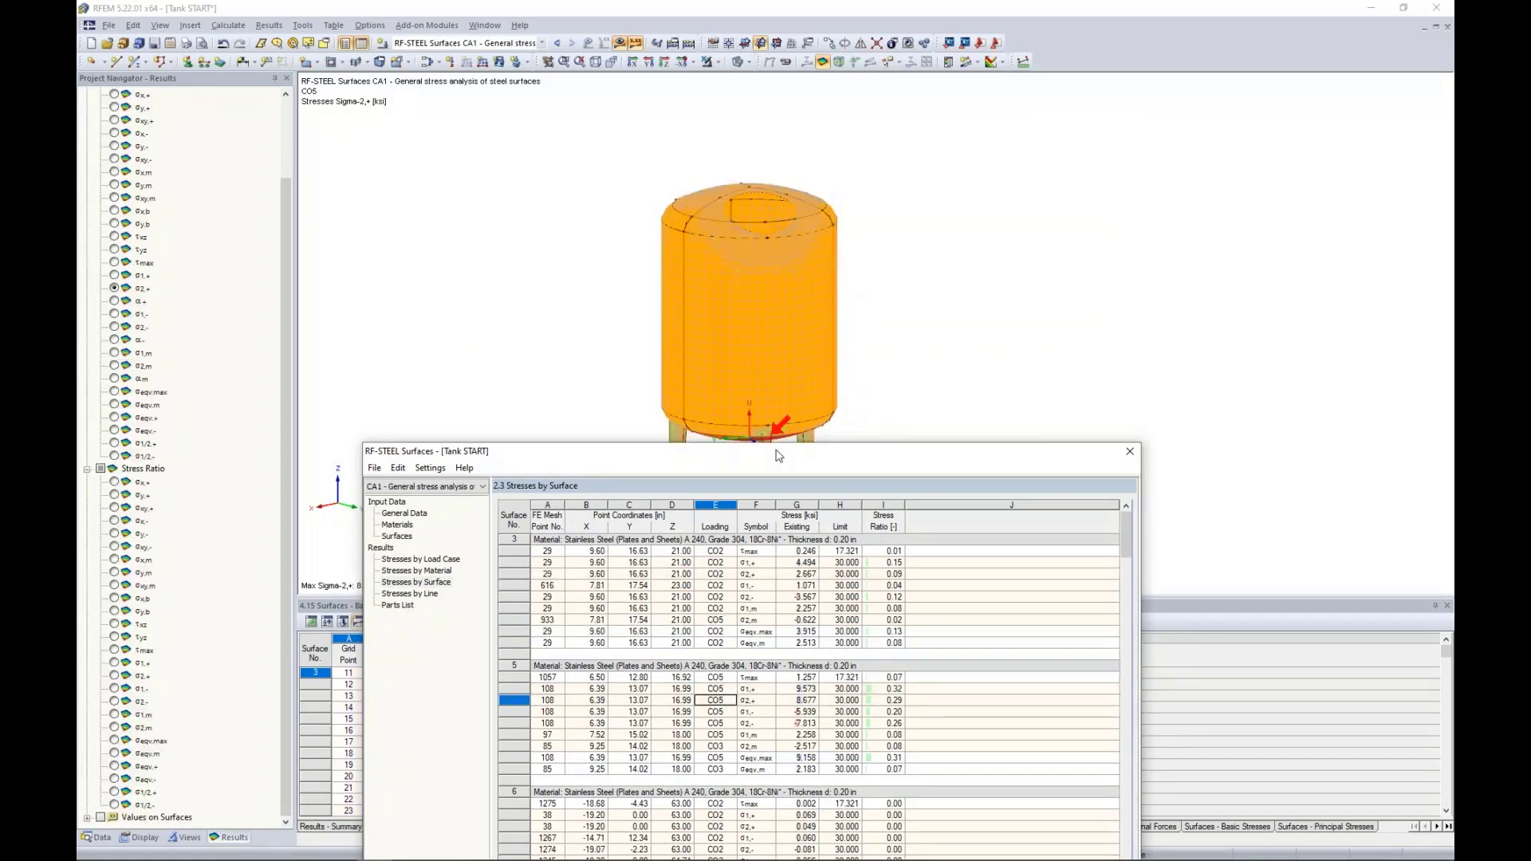
drag(778, 458, 789, 426)
drag(795, 156, 773, 133)
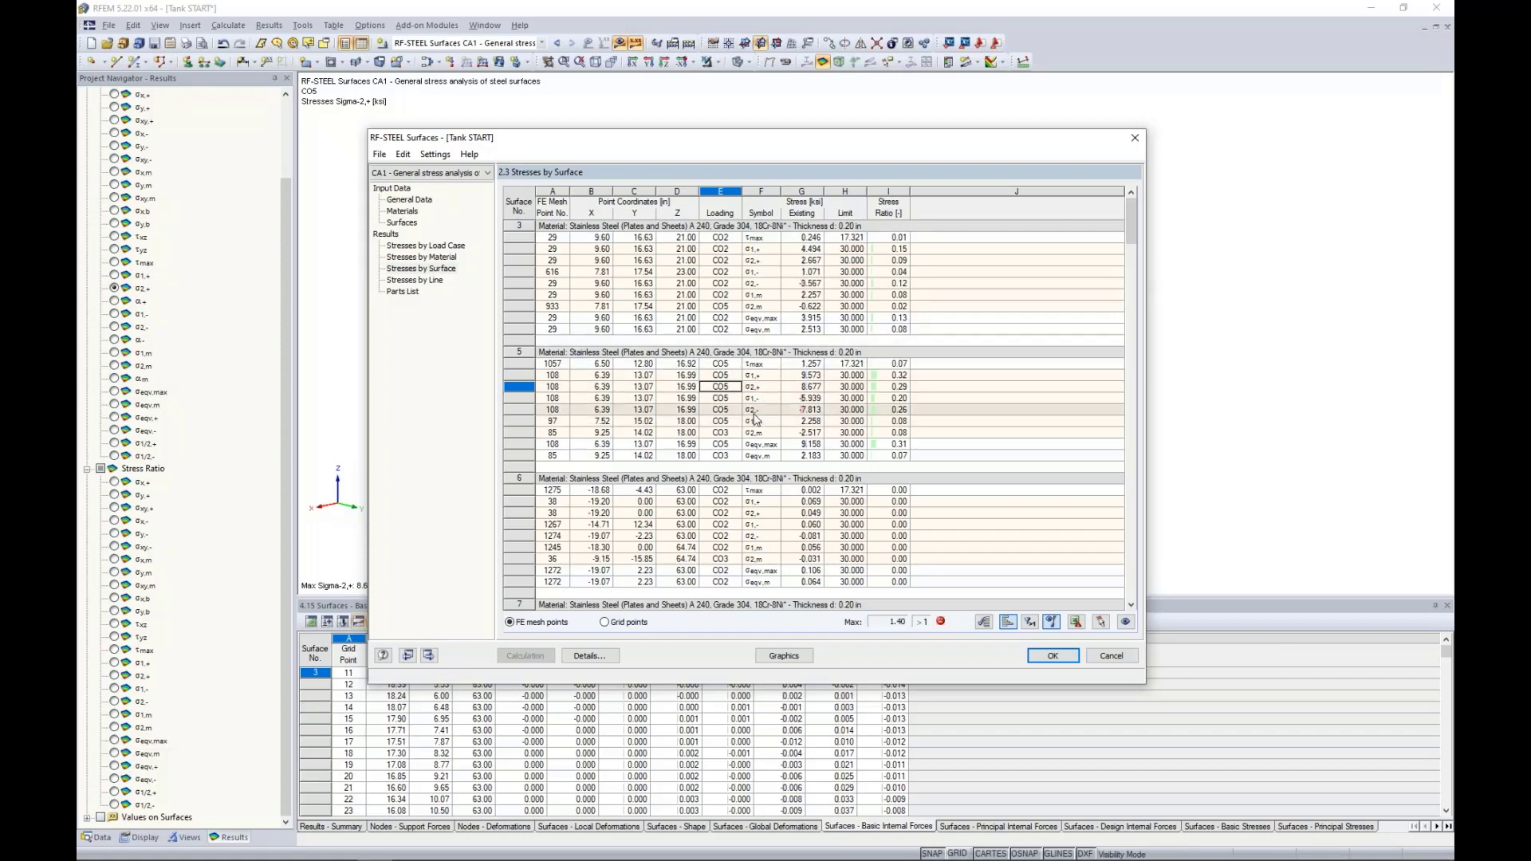
Open the calculation details and look through the stresses to calculate and the equivalent stress hypotheses.
click(594, 656)
drag(612, 326, 610, 364)
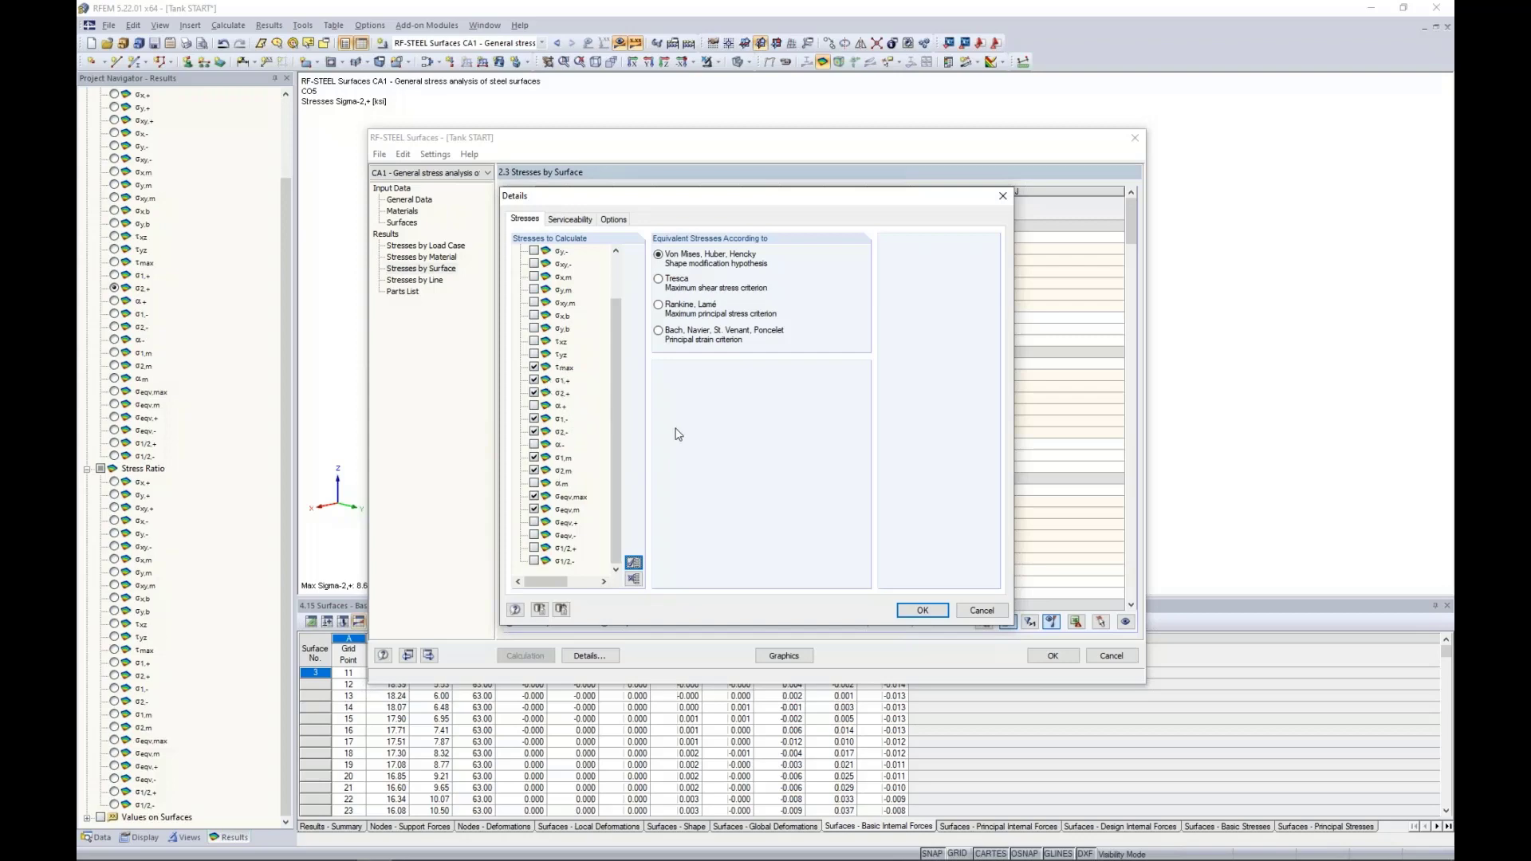
Dismiss the stress calculation details without changes and filter the stresses by surface to rows with a stress ratio above 1.
click(980, 610)
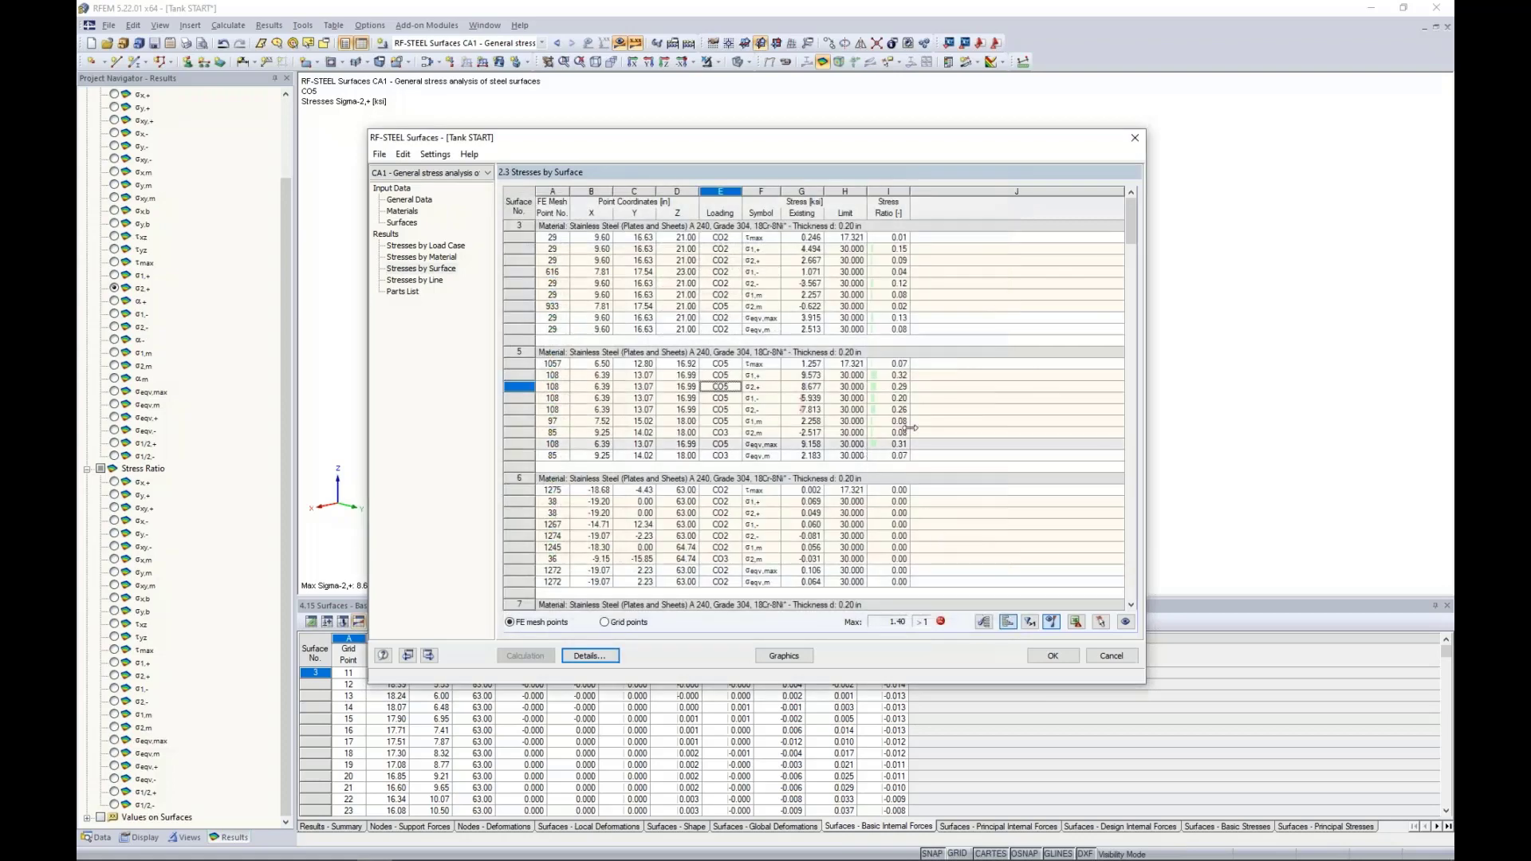
drag(1131, 227, 1129, 364)
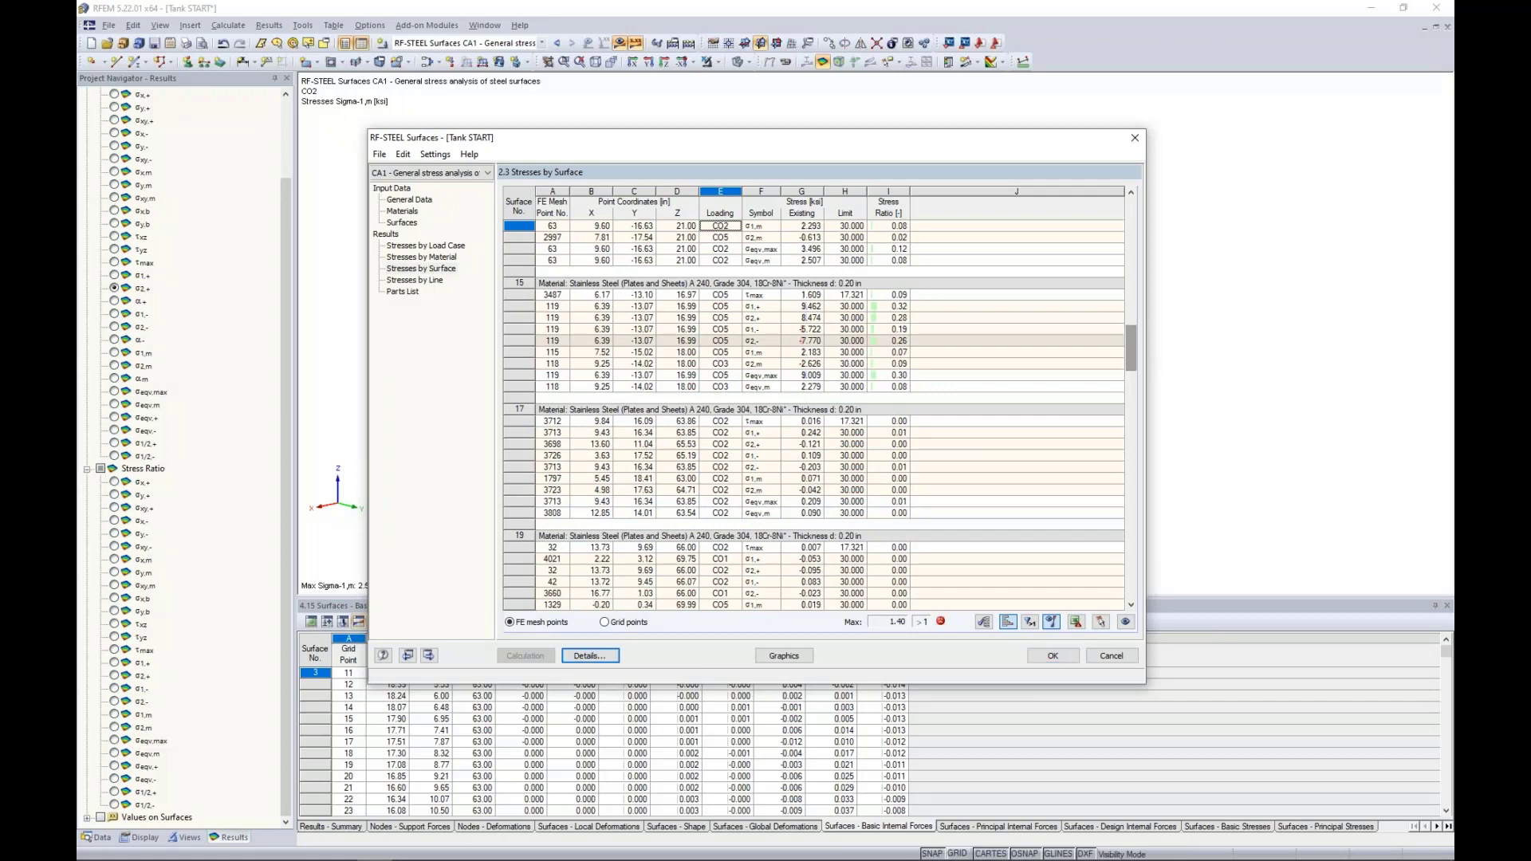
click(1030, 625)
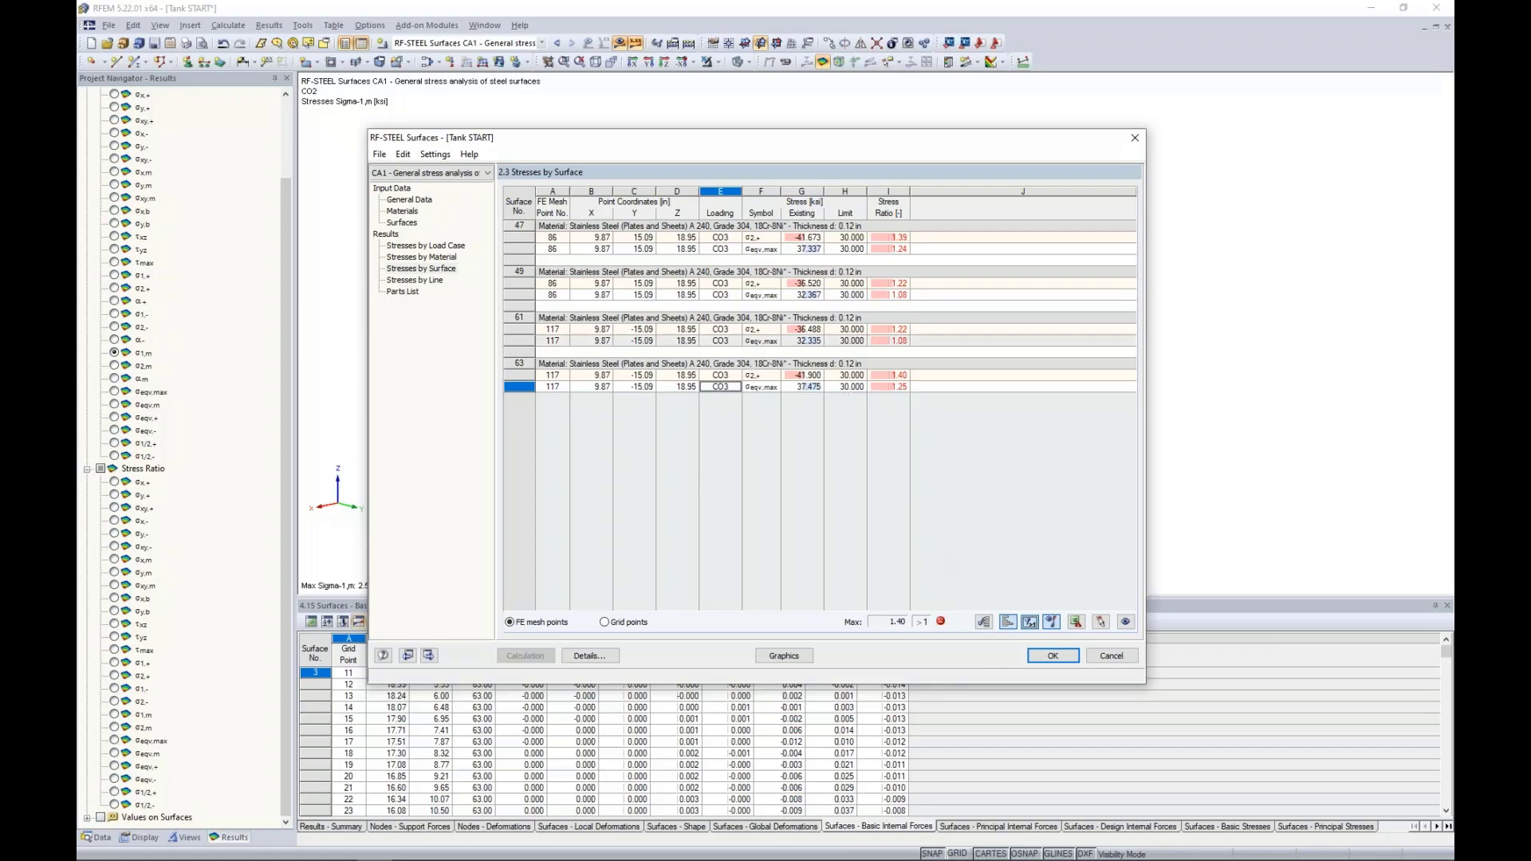
Display the maximum equivalent stress result of surface 47 graphically on the tank model, keeping RF-STEEL Surfaces CA1 as the active case.
click(798, 251)
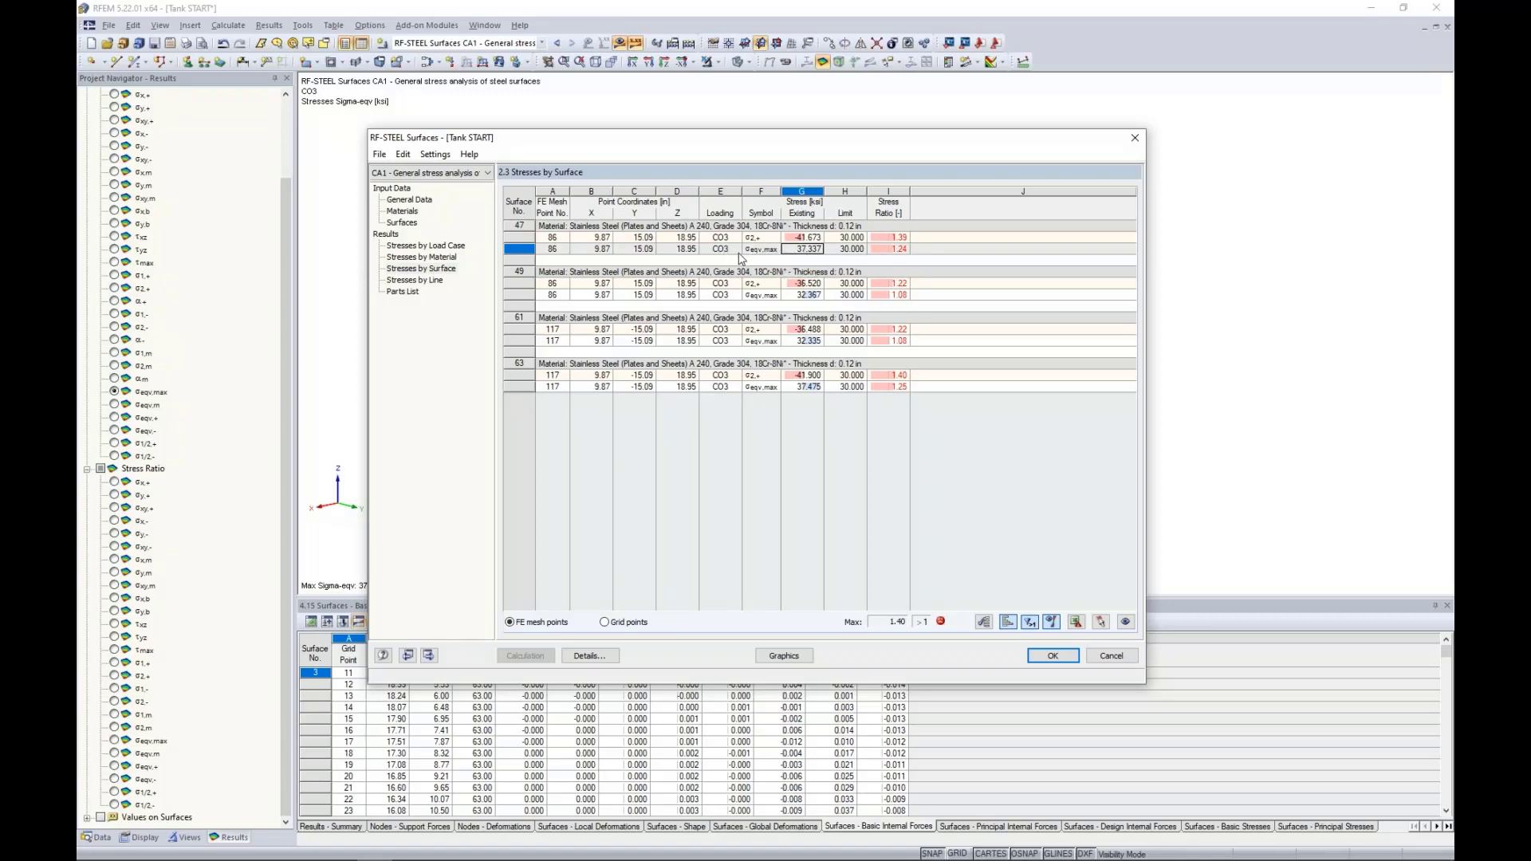
click(784, 656)
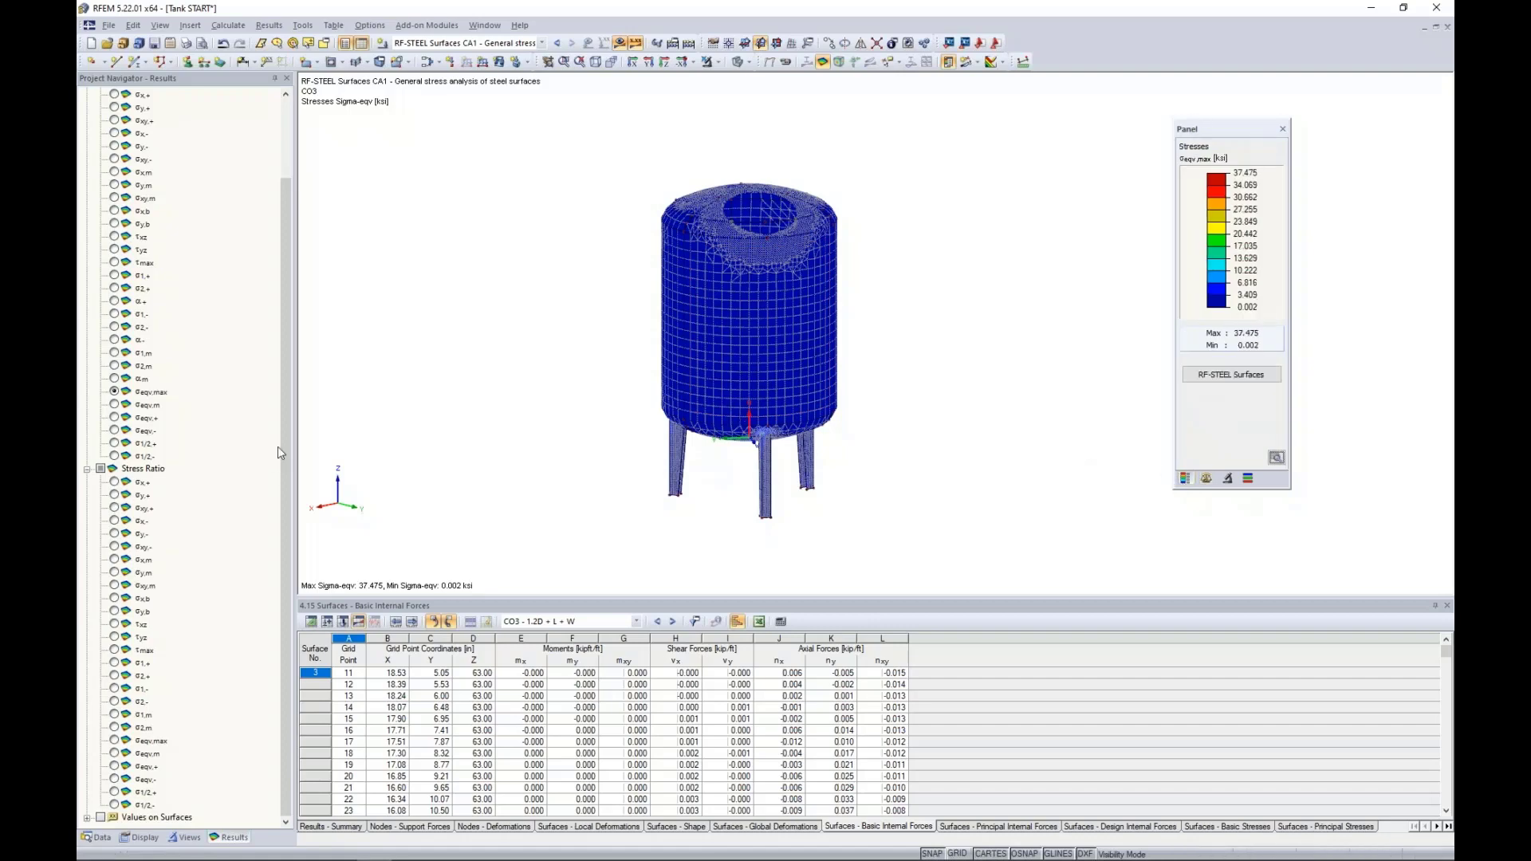
click(488, 43)
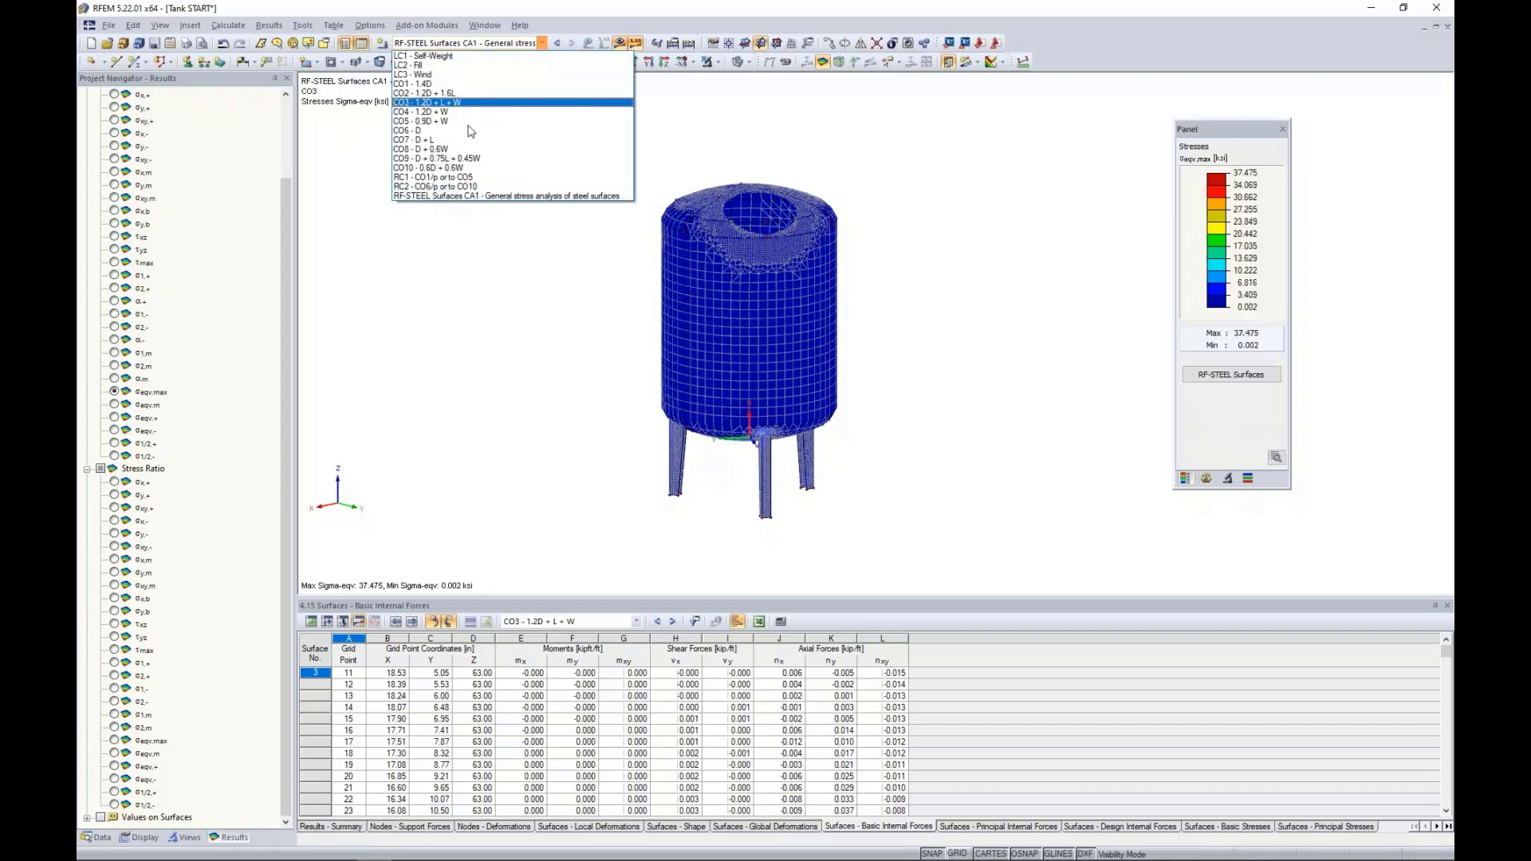
click(444, 197)
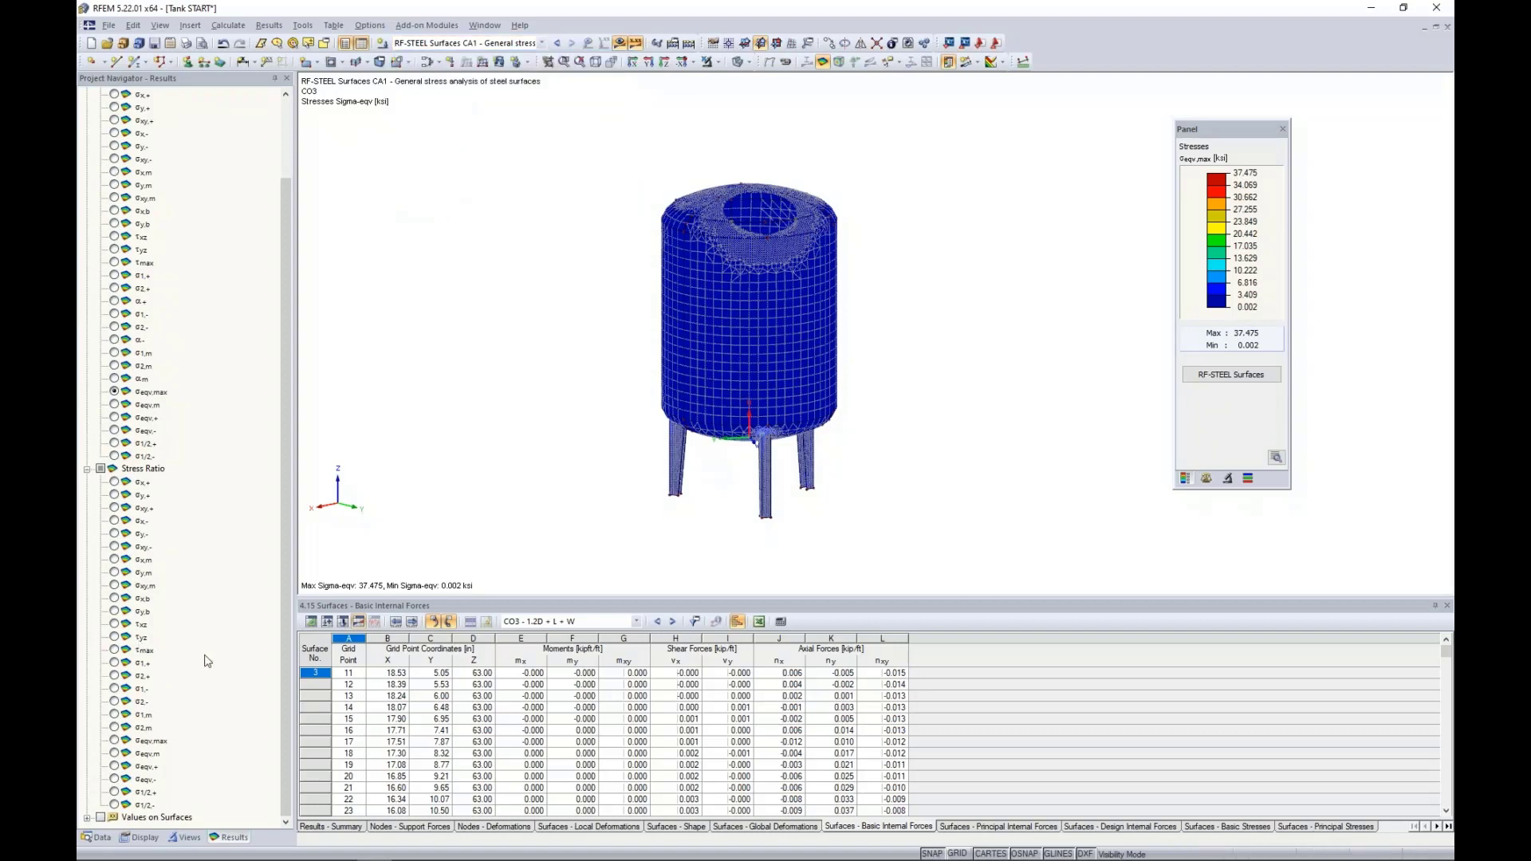
Examine the equivalent stress concentration where the tank leg meets the shell, close up and from a wider view.
scroll(757, 443, up, 5)
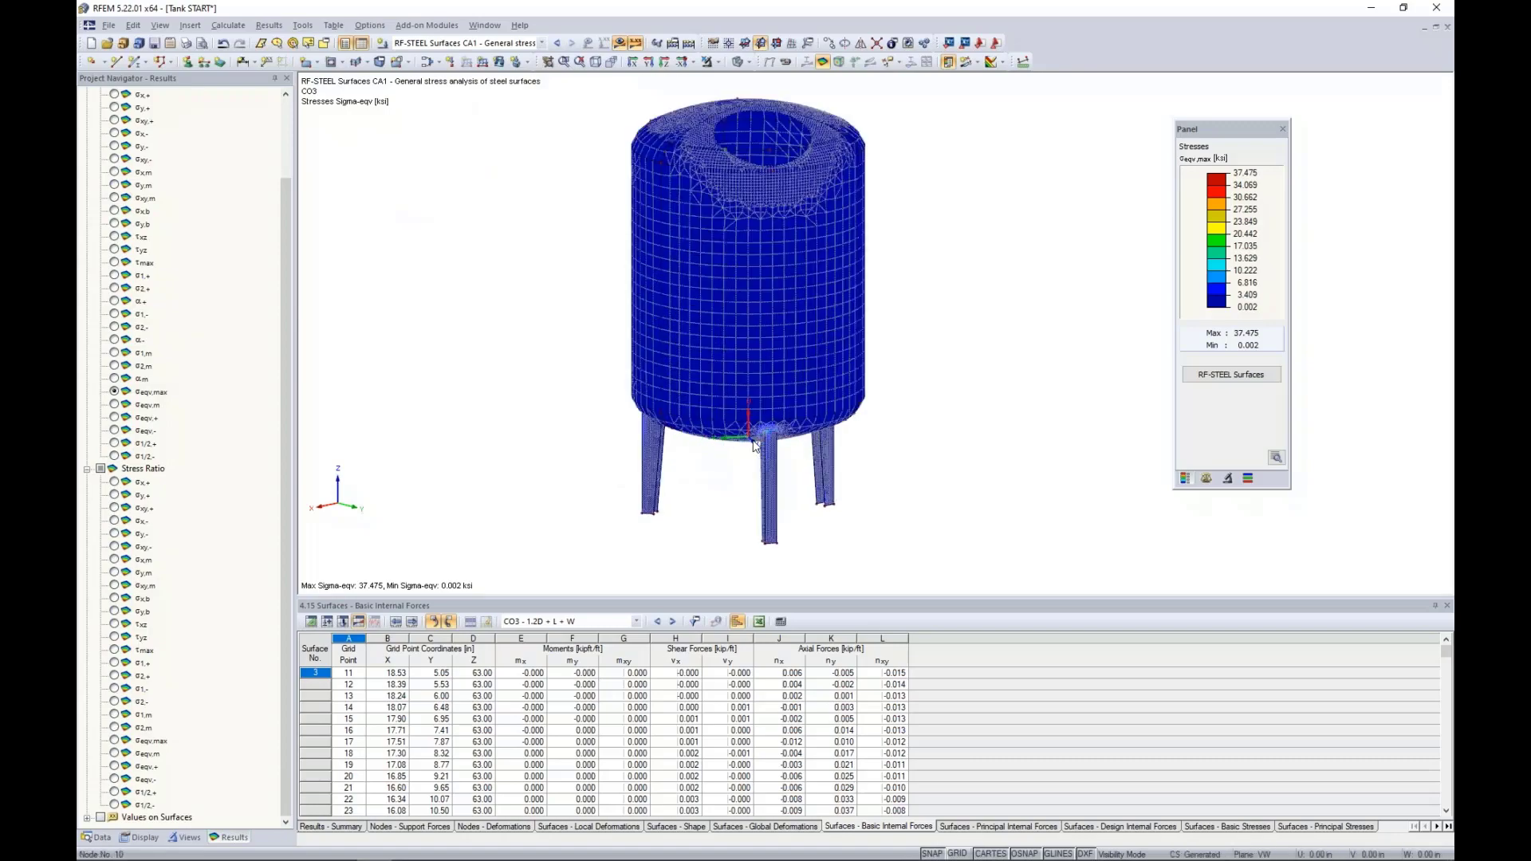
scroll(761, 442, up, 2)
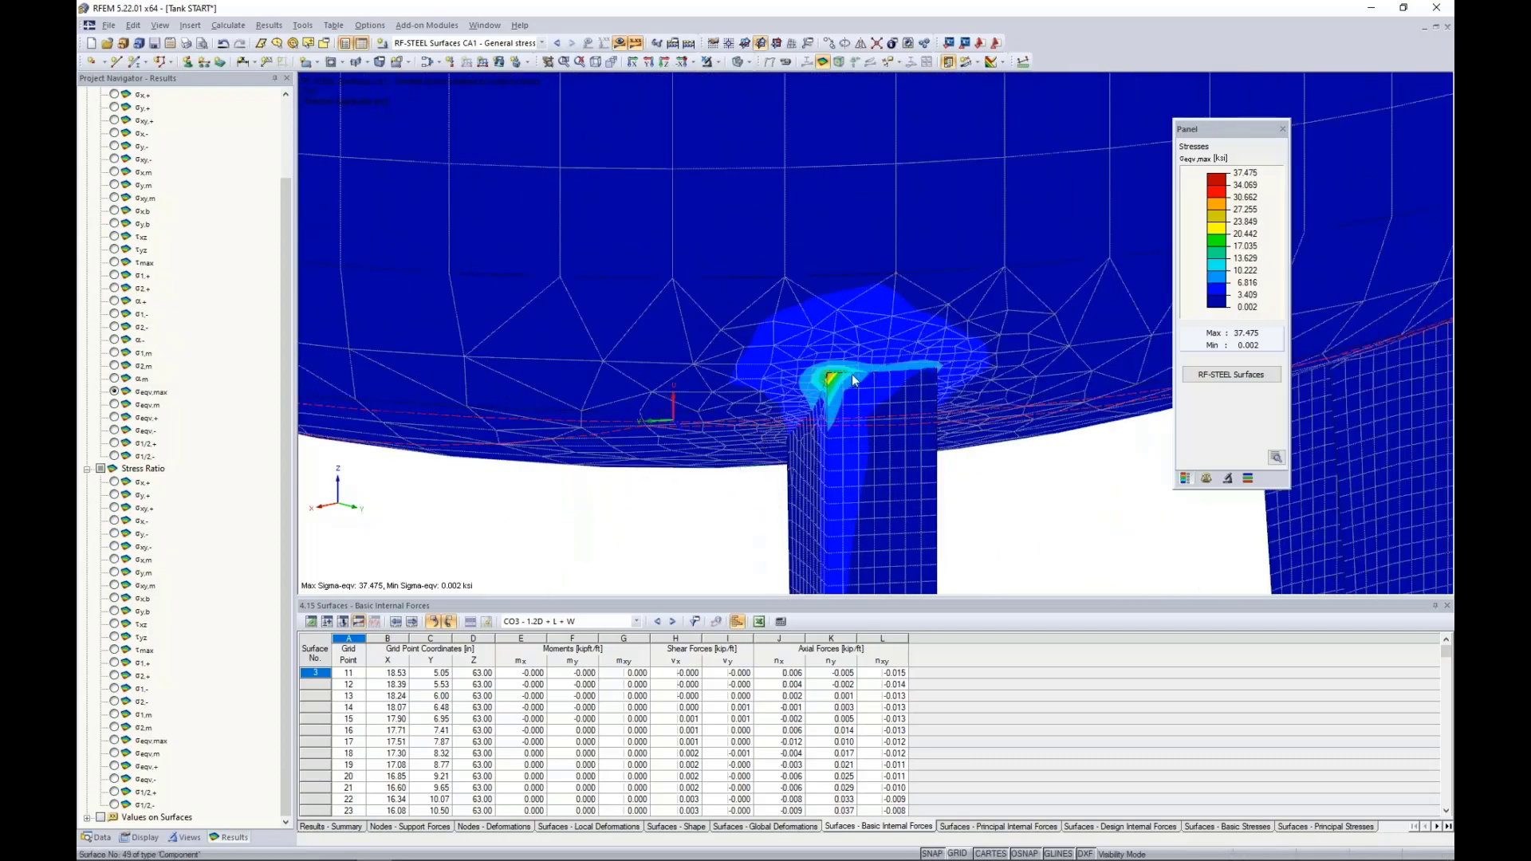
scroll(763, 411, up, 3)
scroll(761, 410, up, 4)
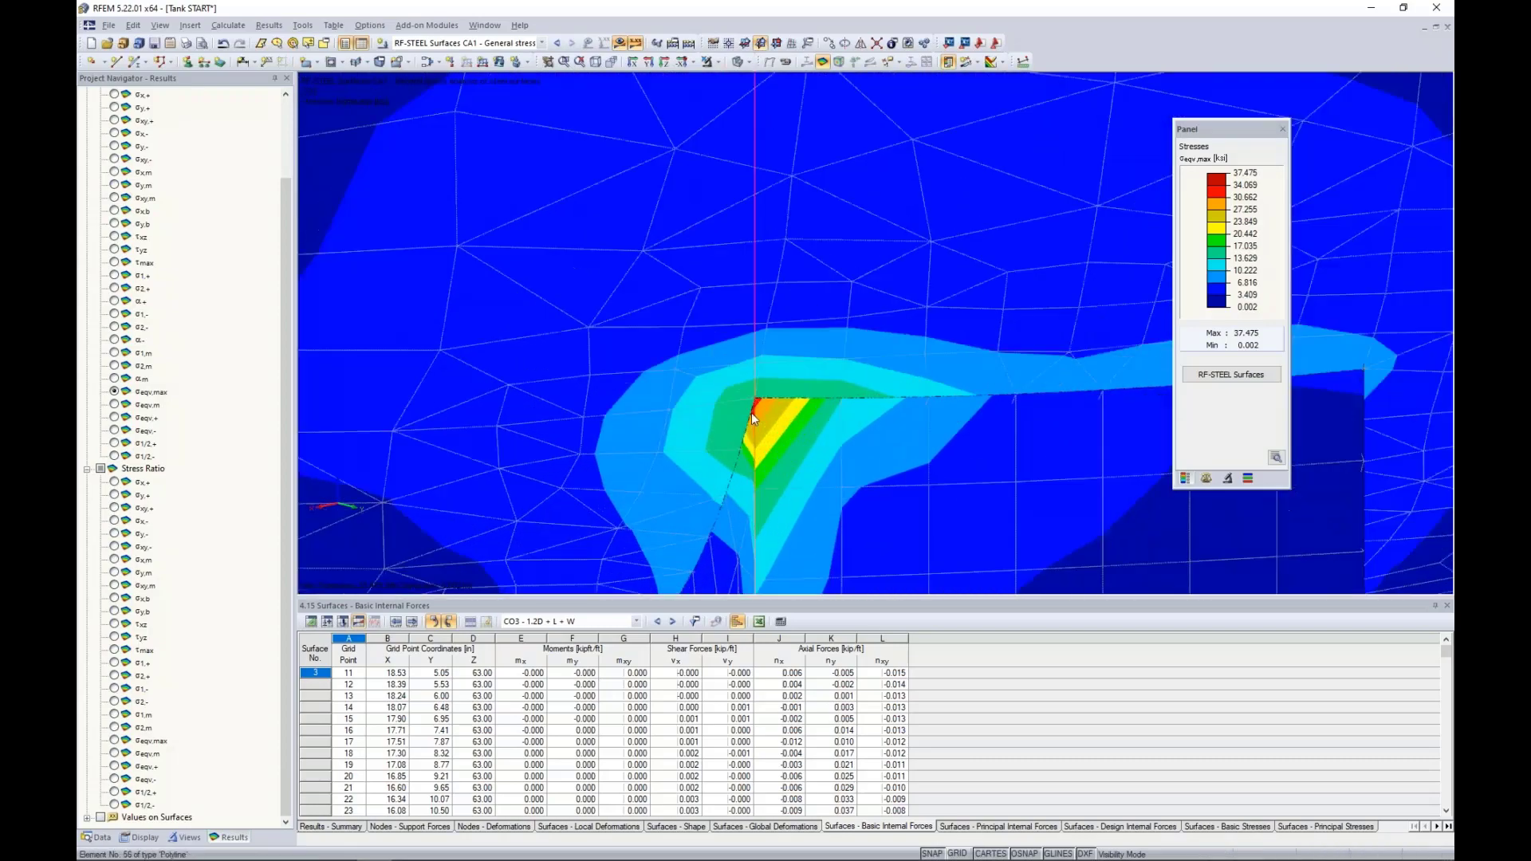
scroll(761, 403, down, 5)
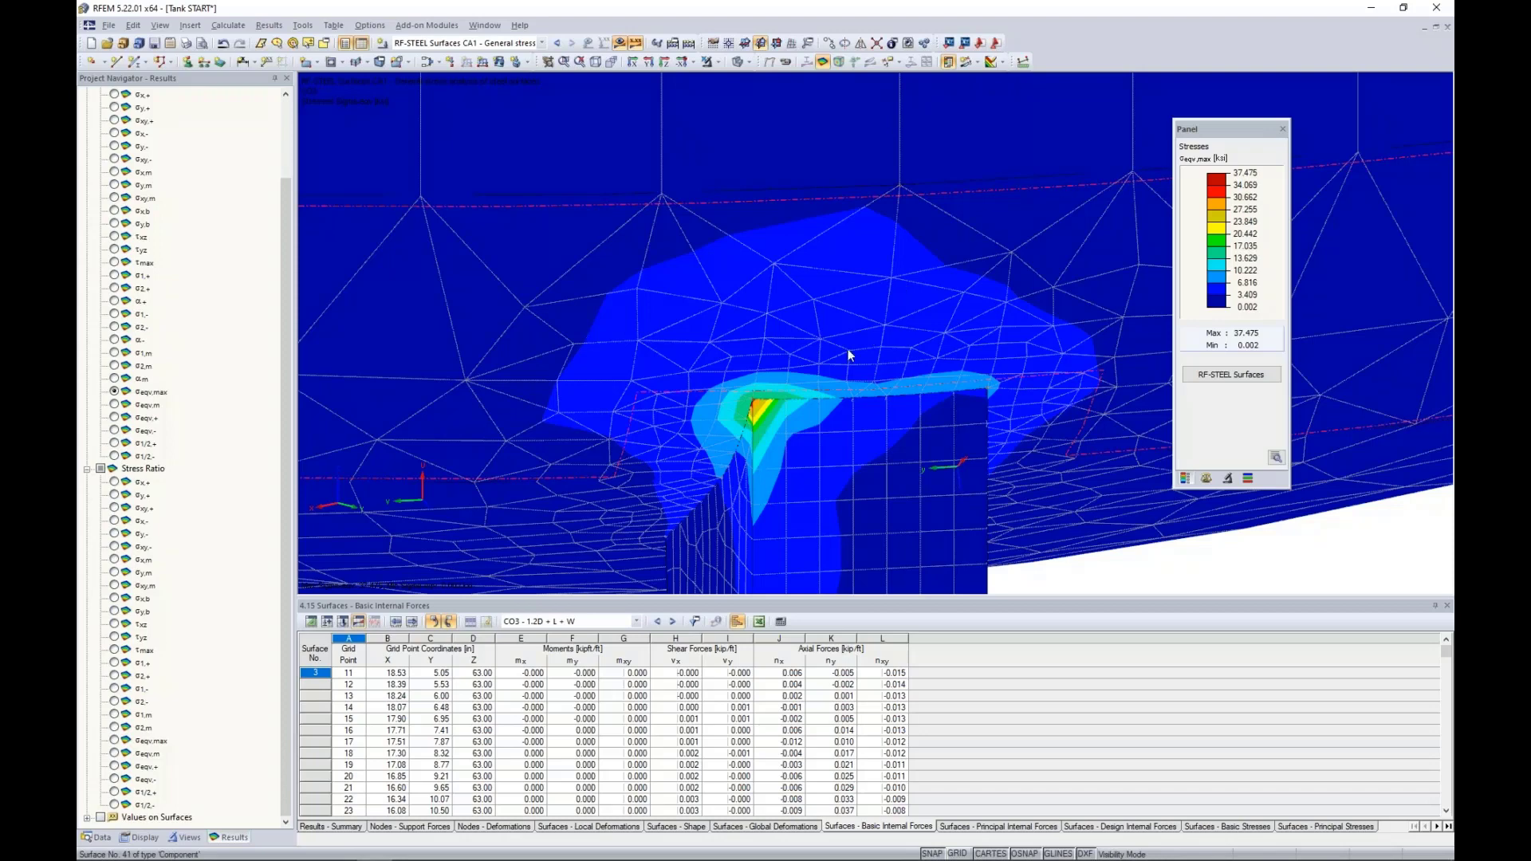
scroll(848, 352, down, 2)
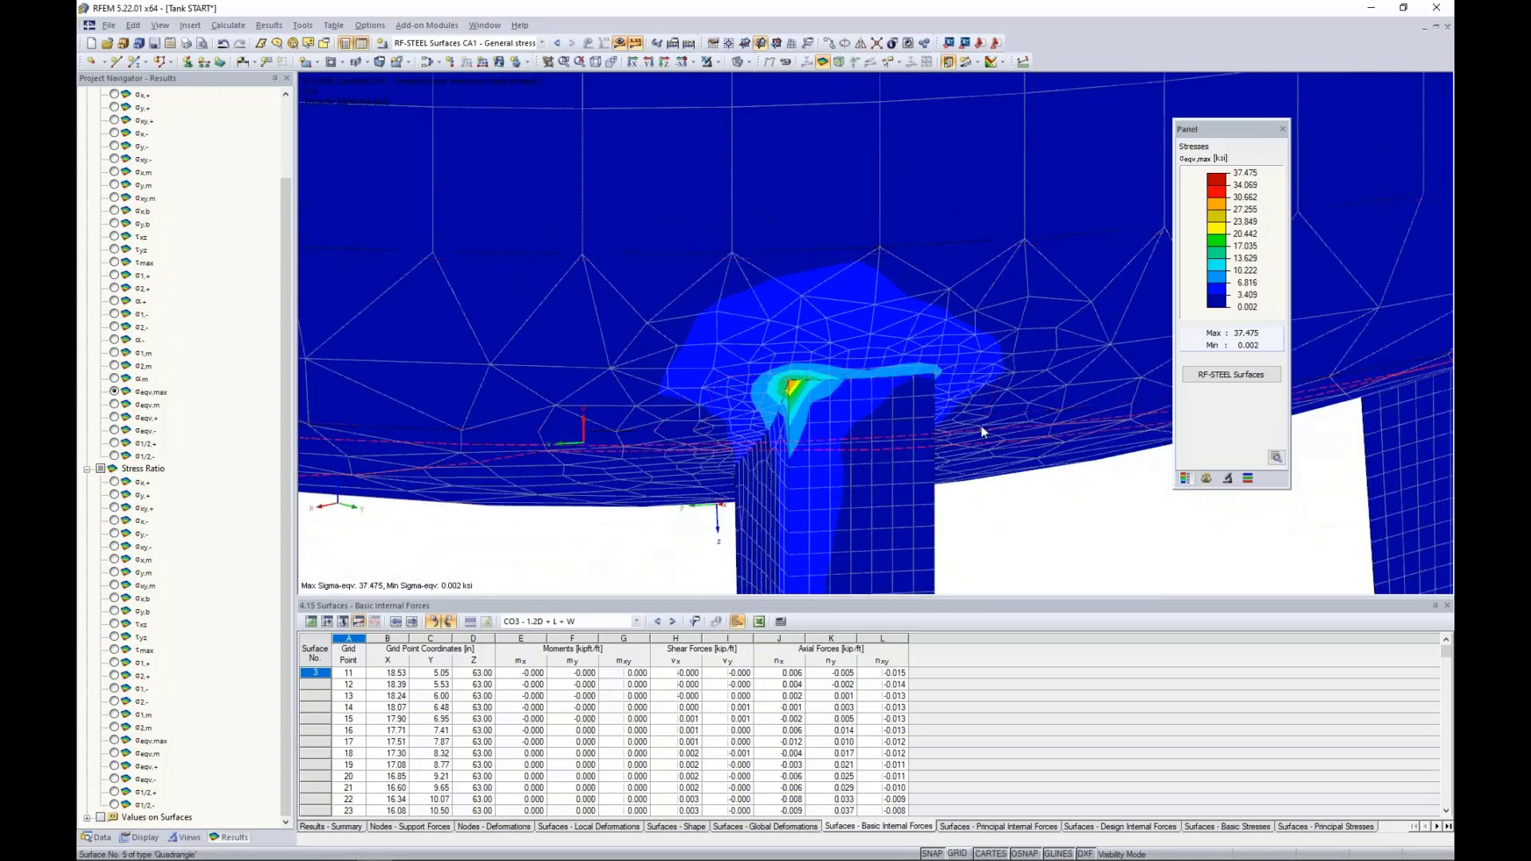
middle_drag(1073, 540, 1021, 451)
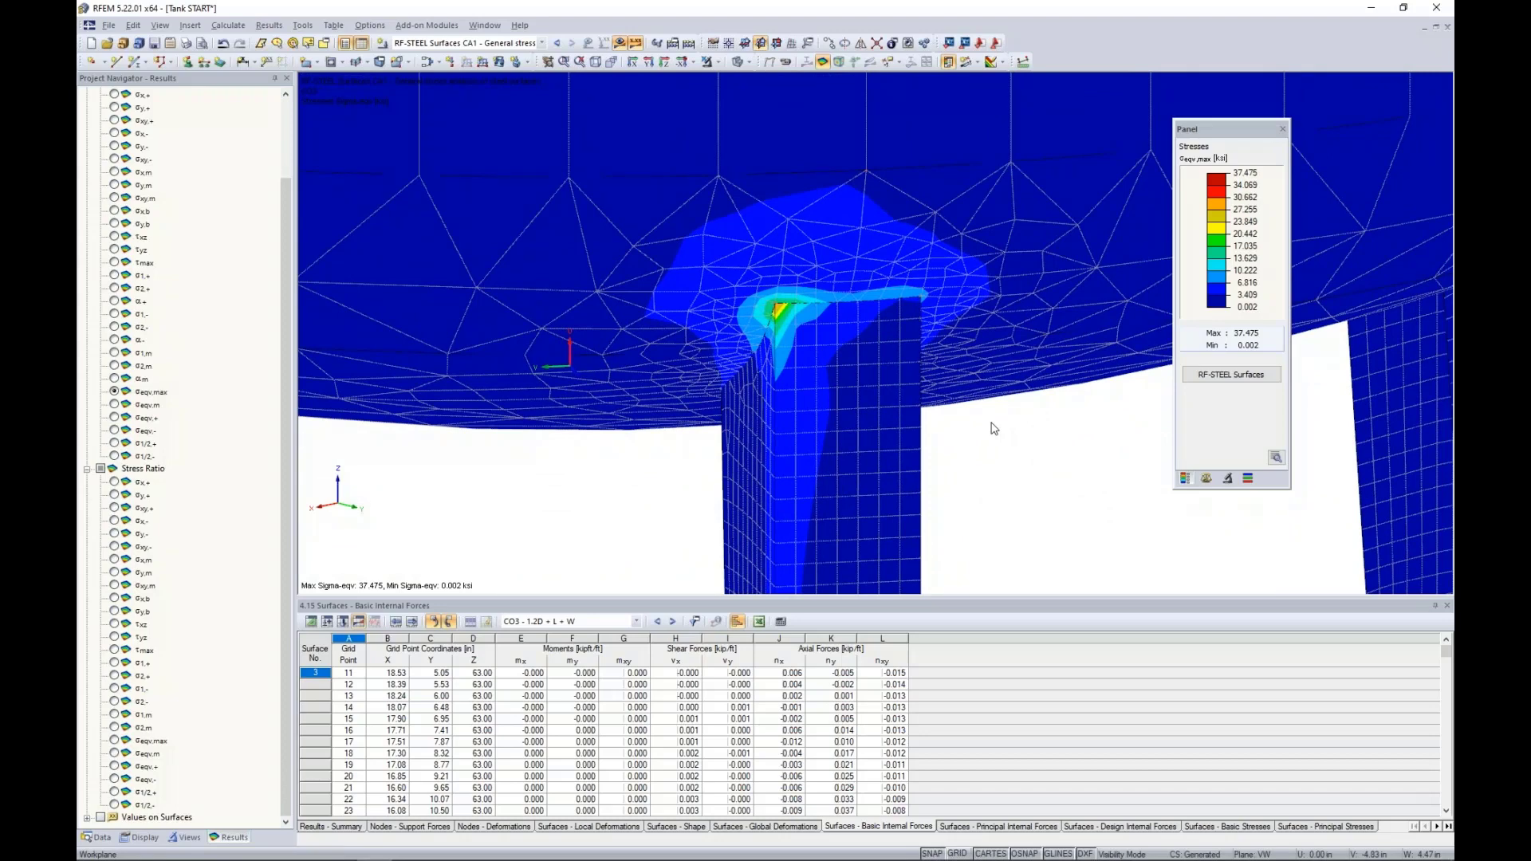
scroll(772, 309, up, 3)
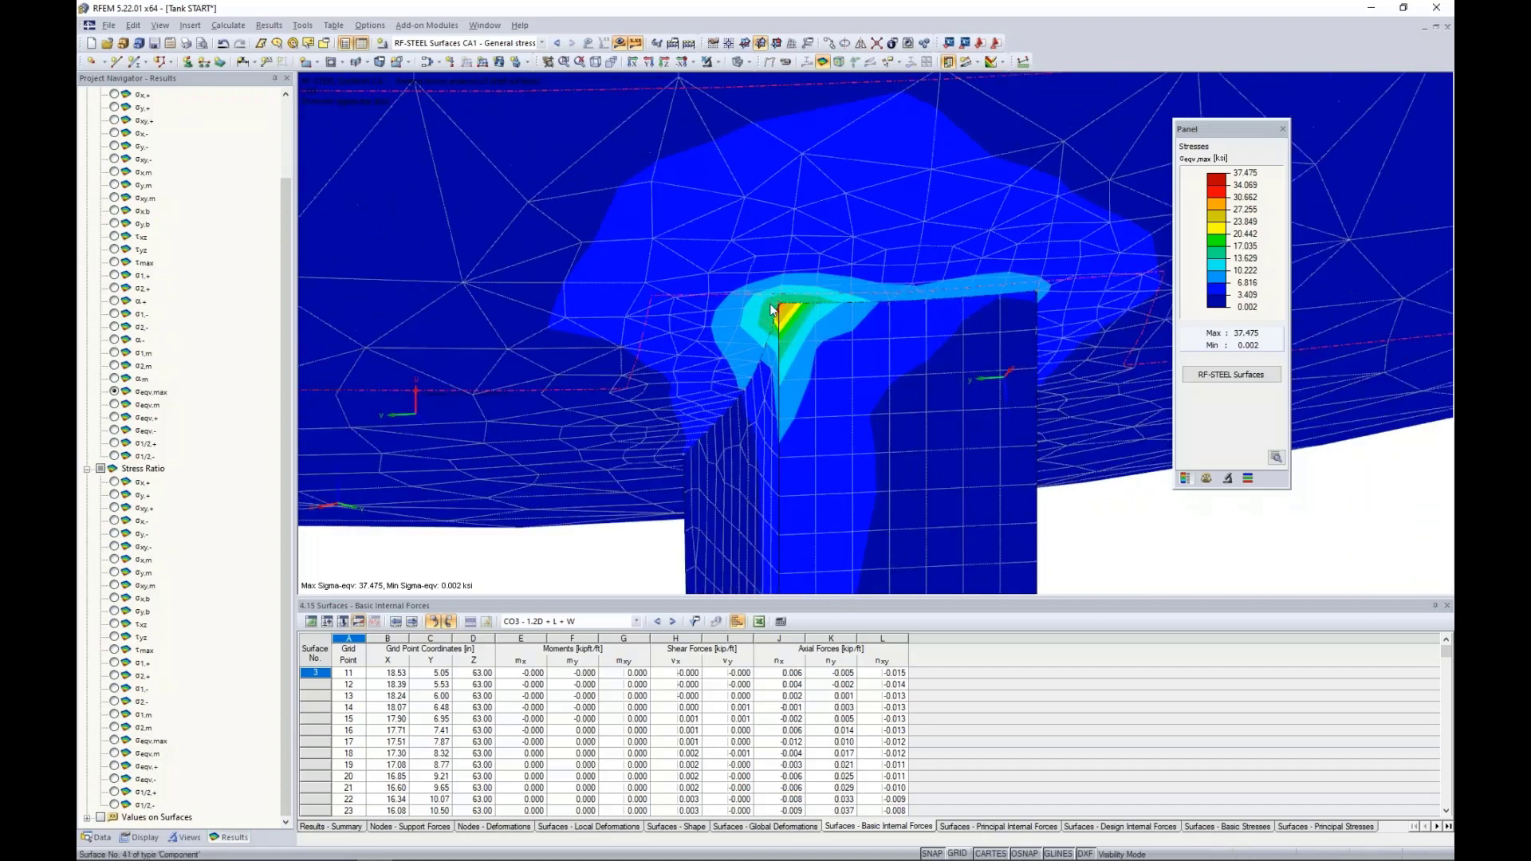
scroll(771, 310, up, 1)
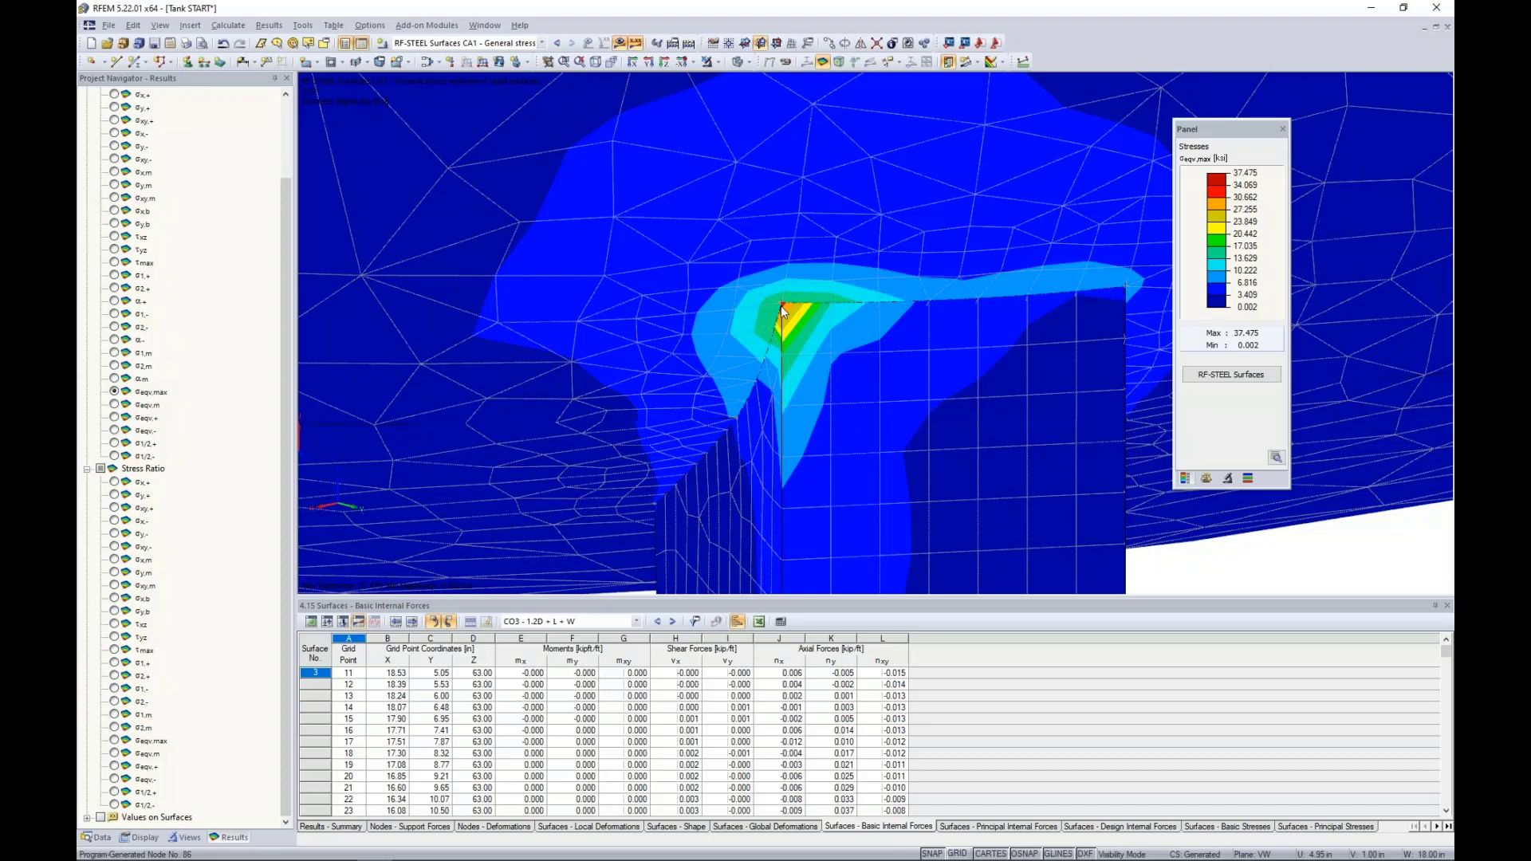
Highlight the shell surface and the leg plate meeting at the stress peak one at a time, and clear the selection.
click(734, 284)
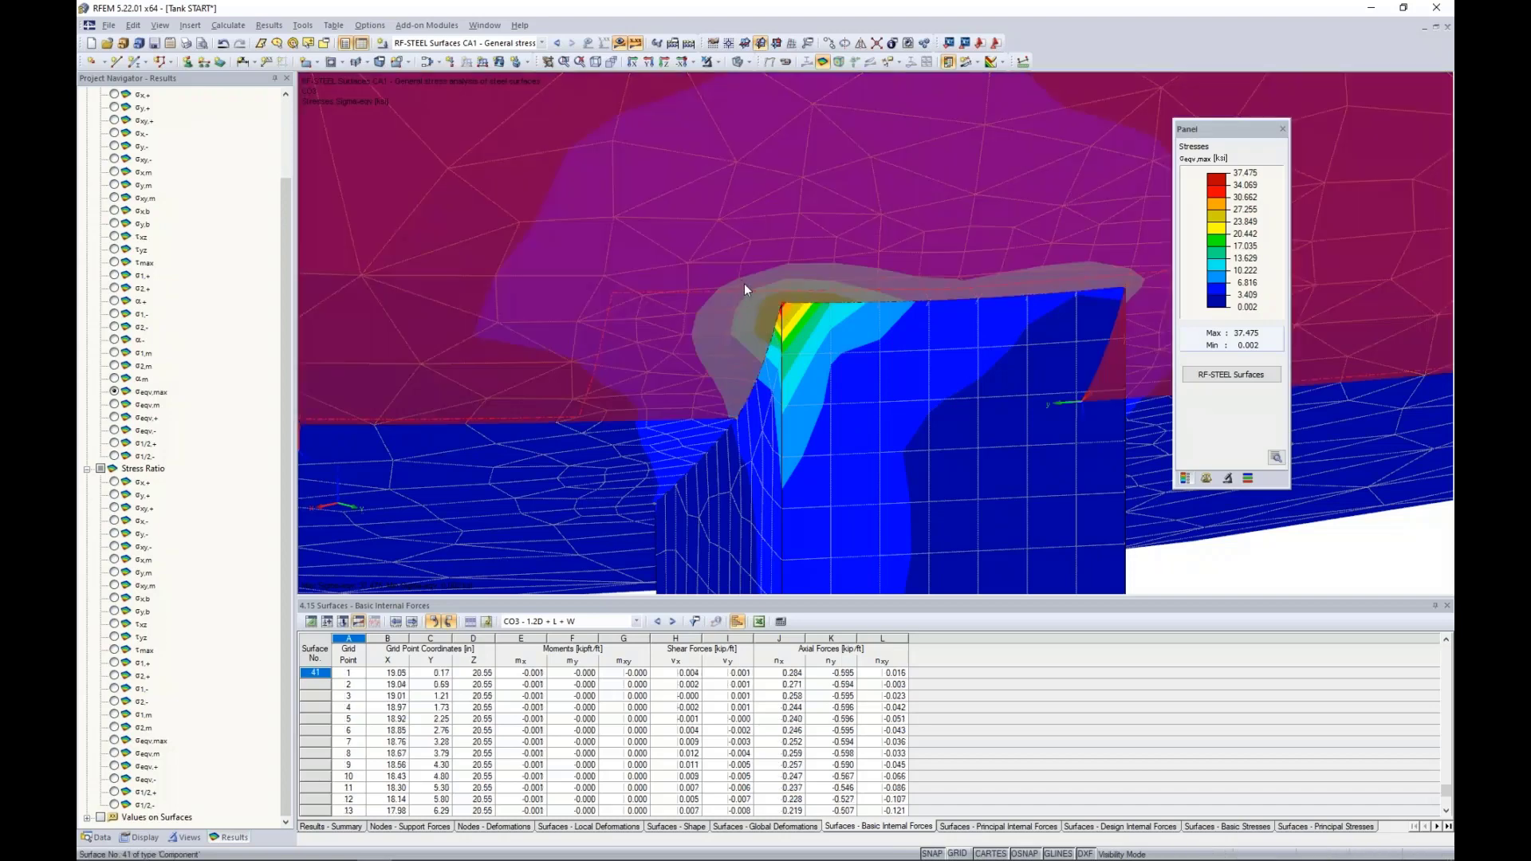
click(755, 448)
click(831, 414)
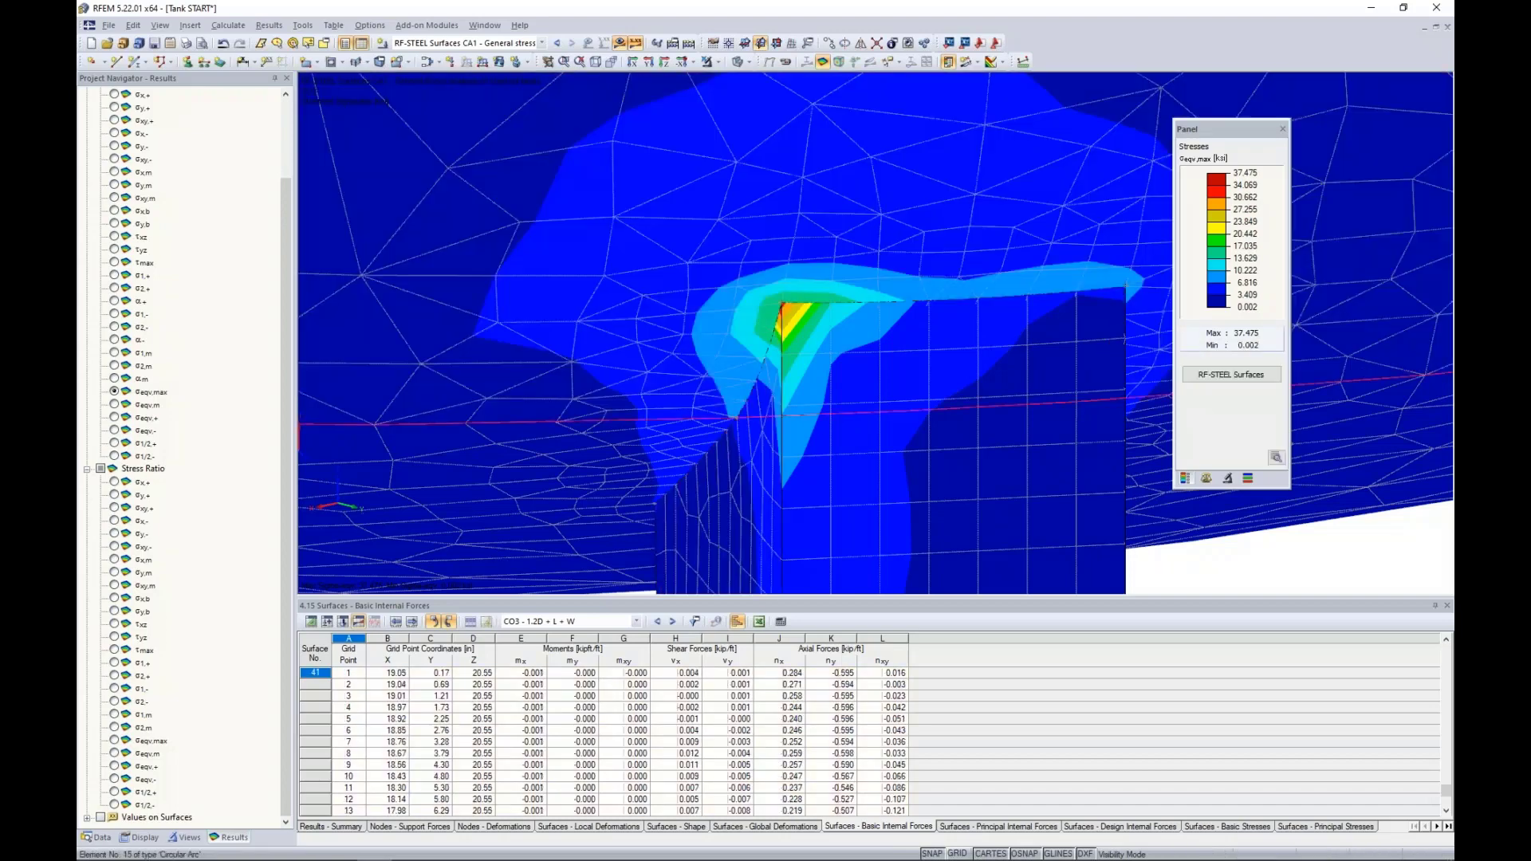
click(834, 391)
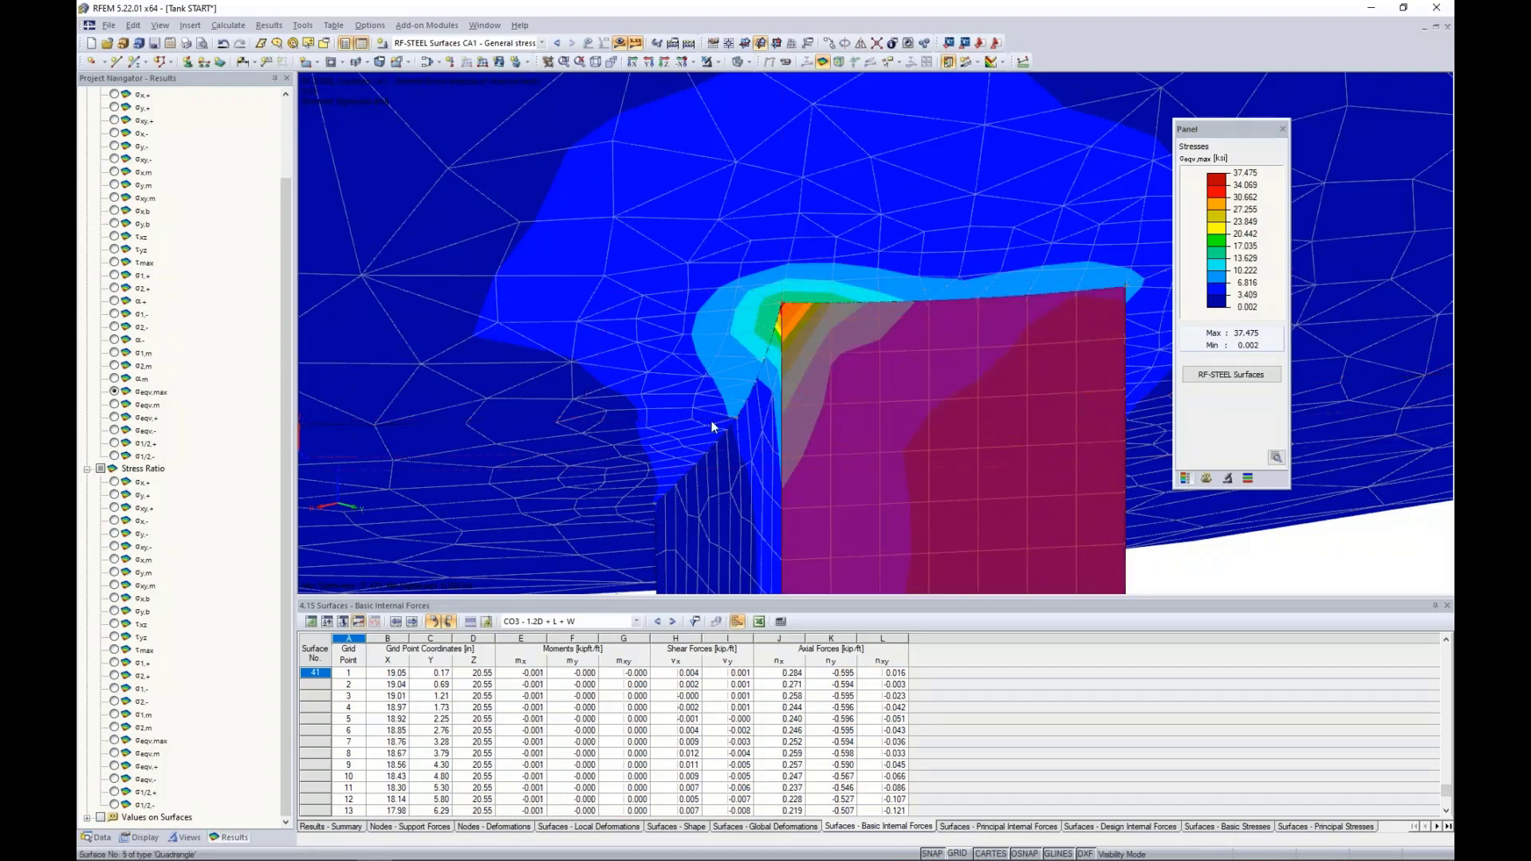
click(1256, 561)
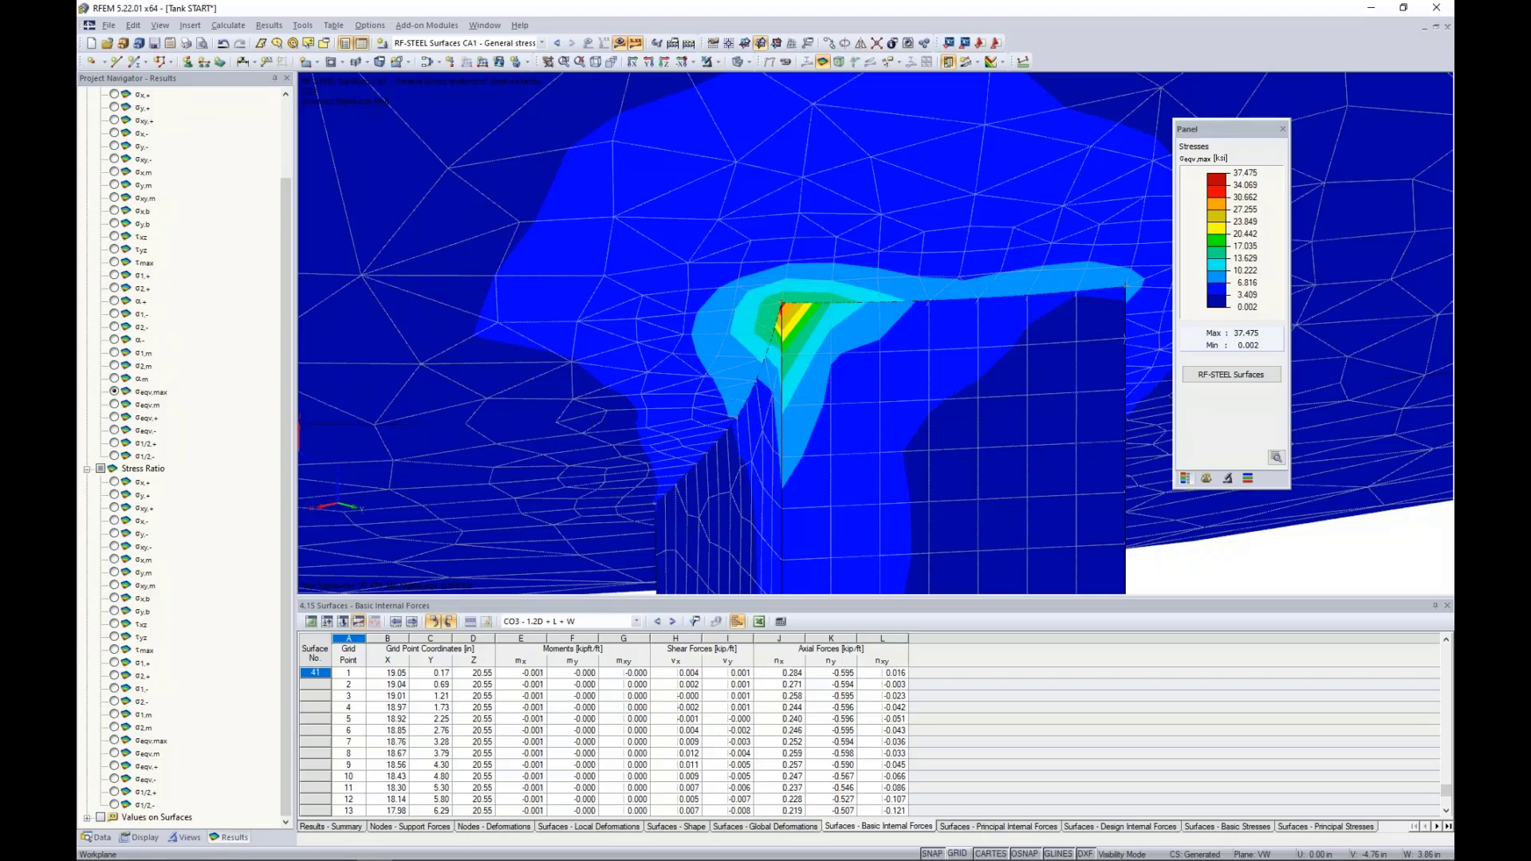
Switch the results to CO3 - 1.2D + L + W and show the maximum von Mises equivalent stress on the surfaces.
click(463, 43)
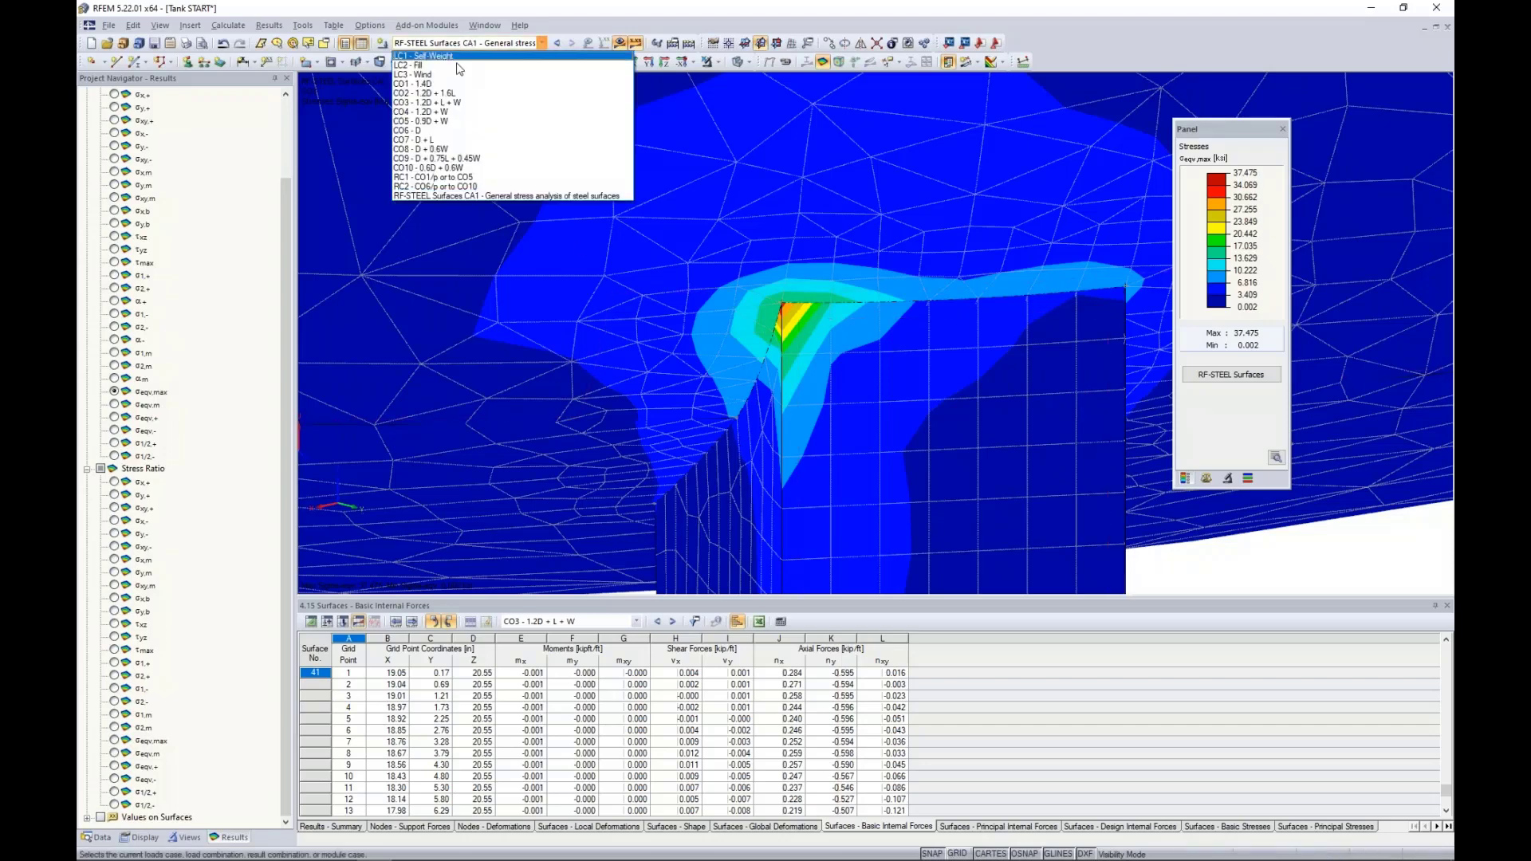
click(446, 99)
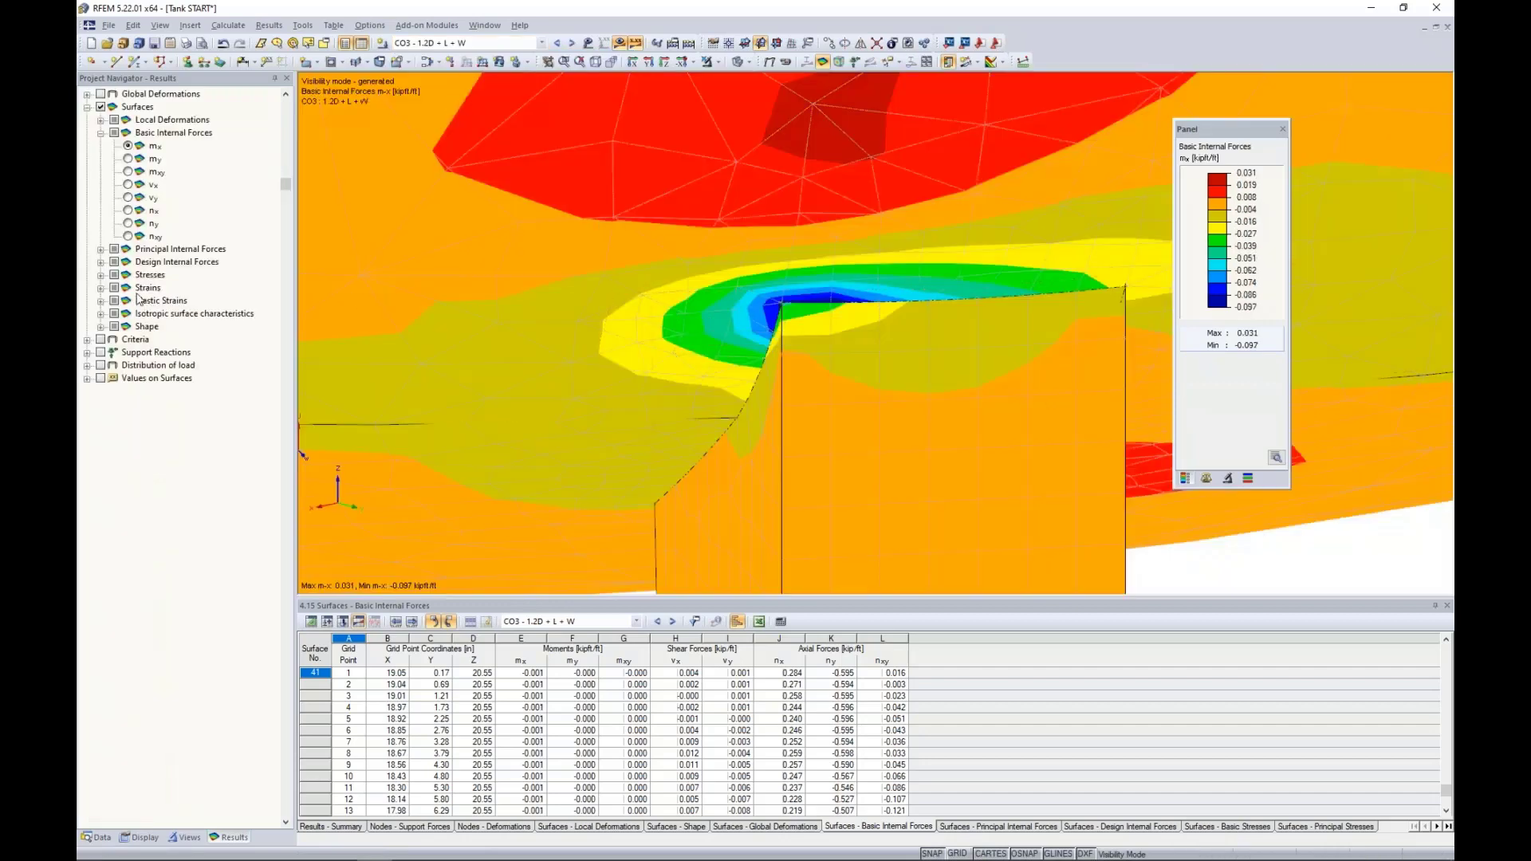
click(100, 133)
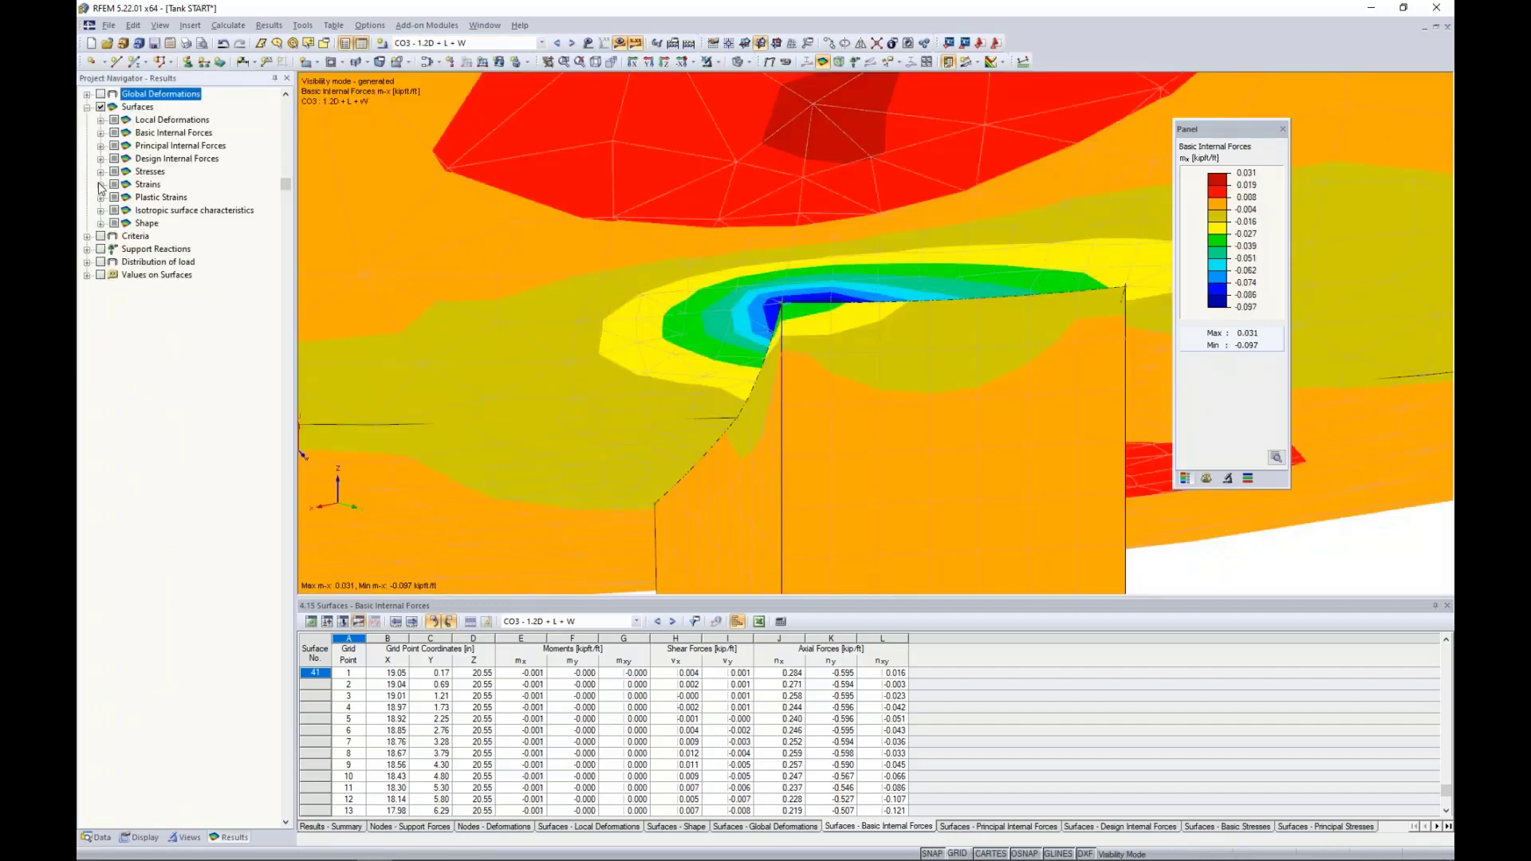
click(100, 171)
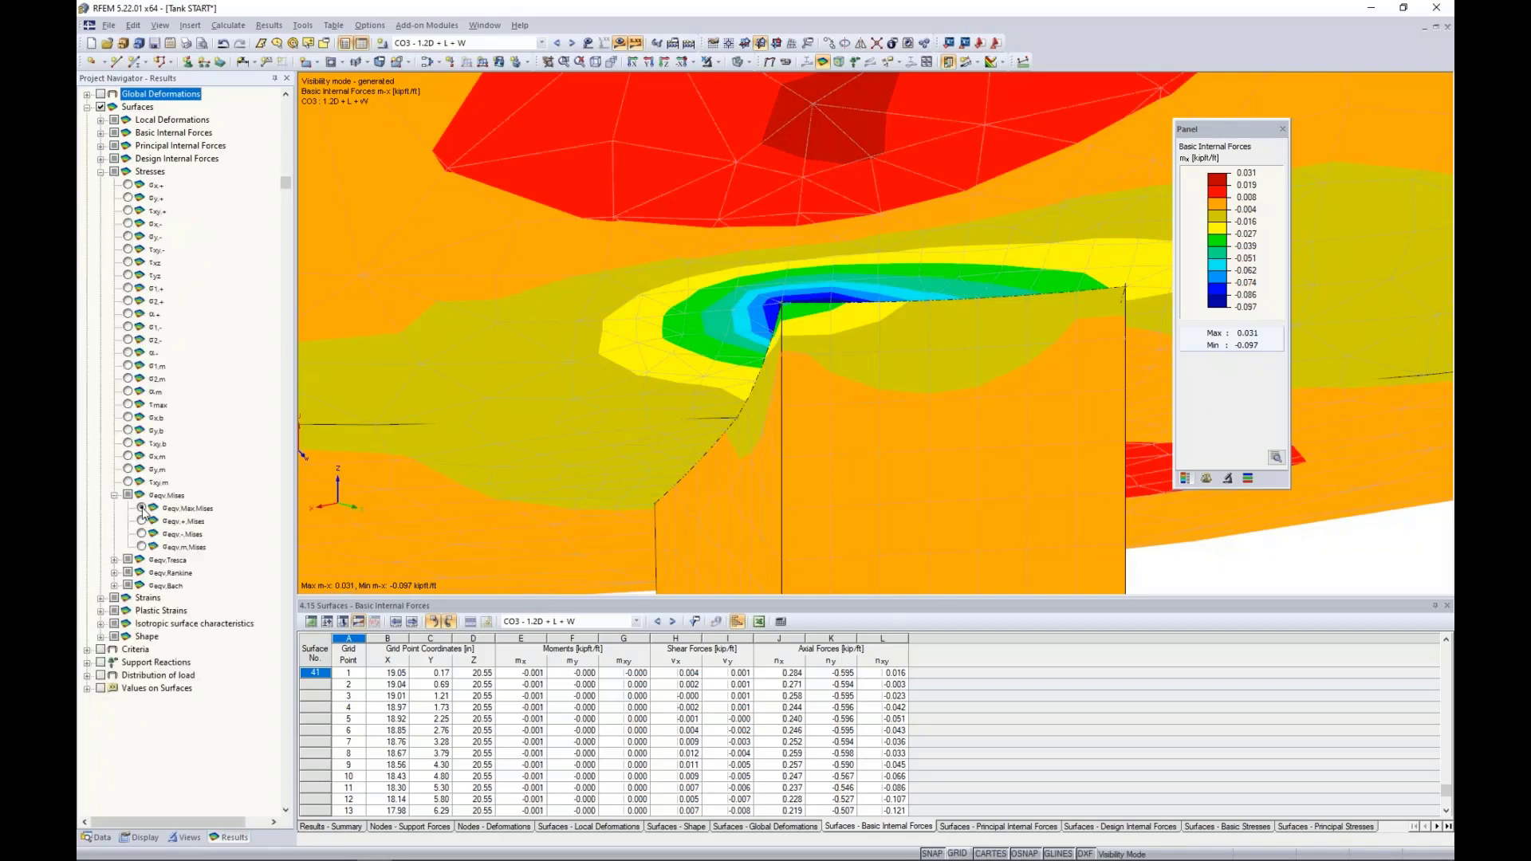
click(141, 509)
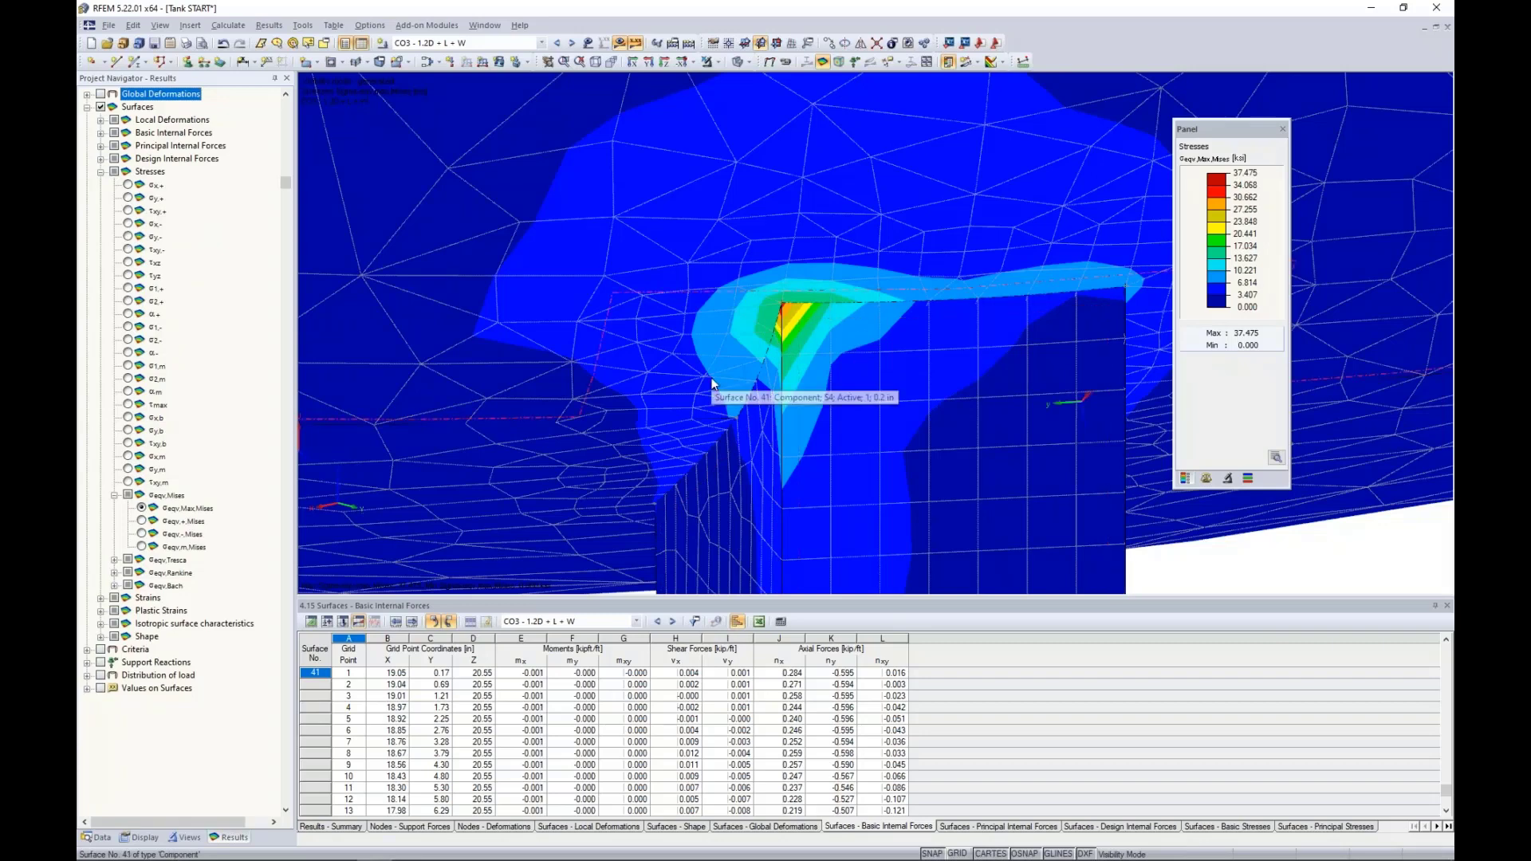
Collapse the model and load display settings and reveal the distribution options for internal forces and stresses on surfaces.
click(144, 837)
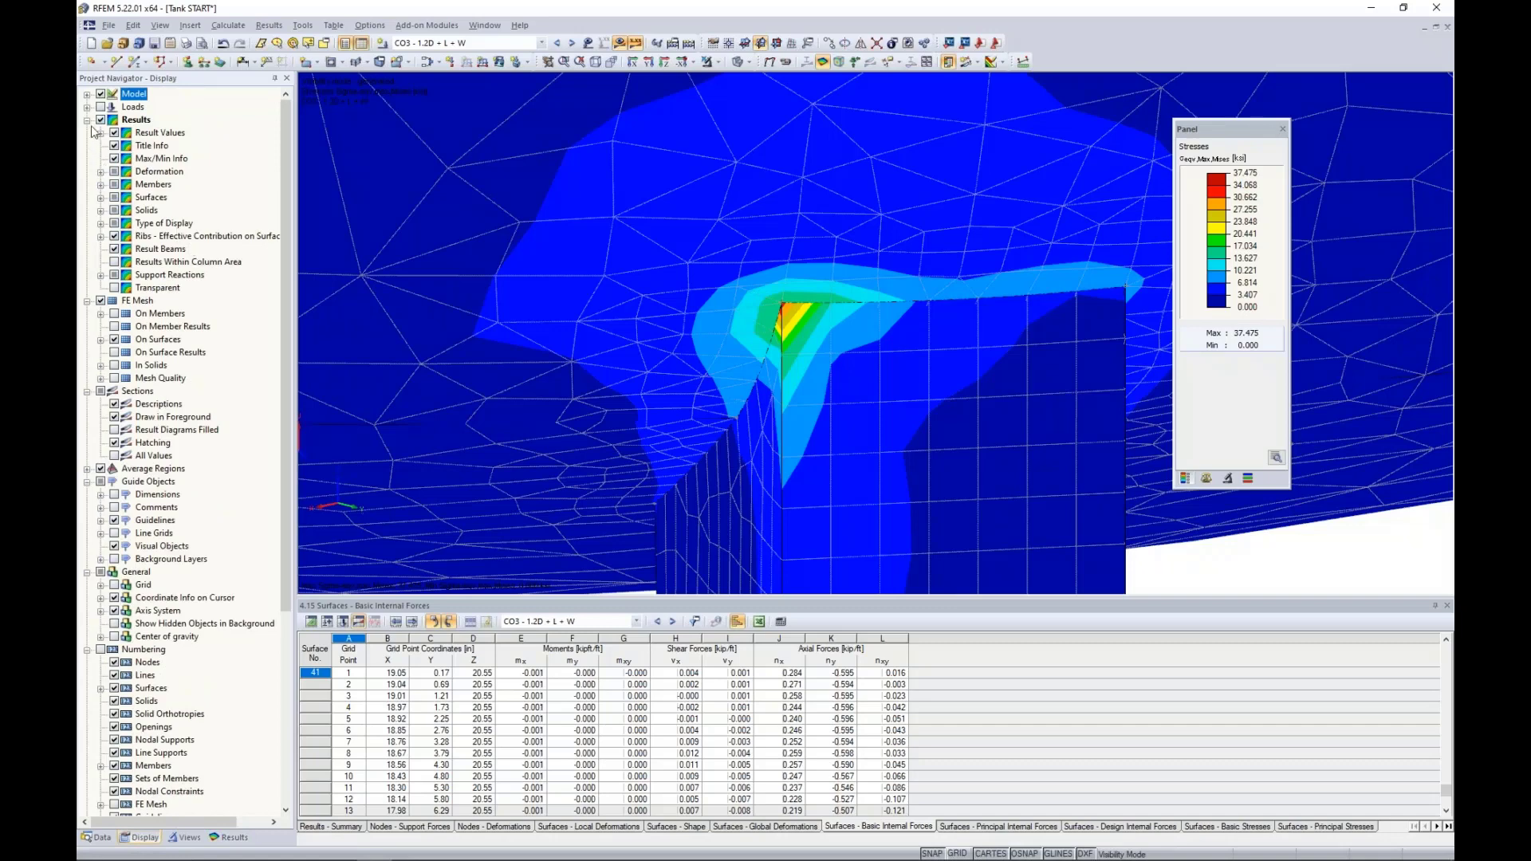
click(87, 107)
click(87, 94)
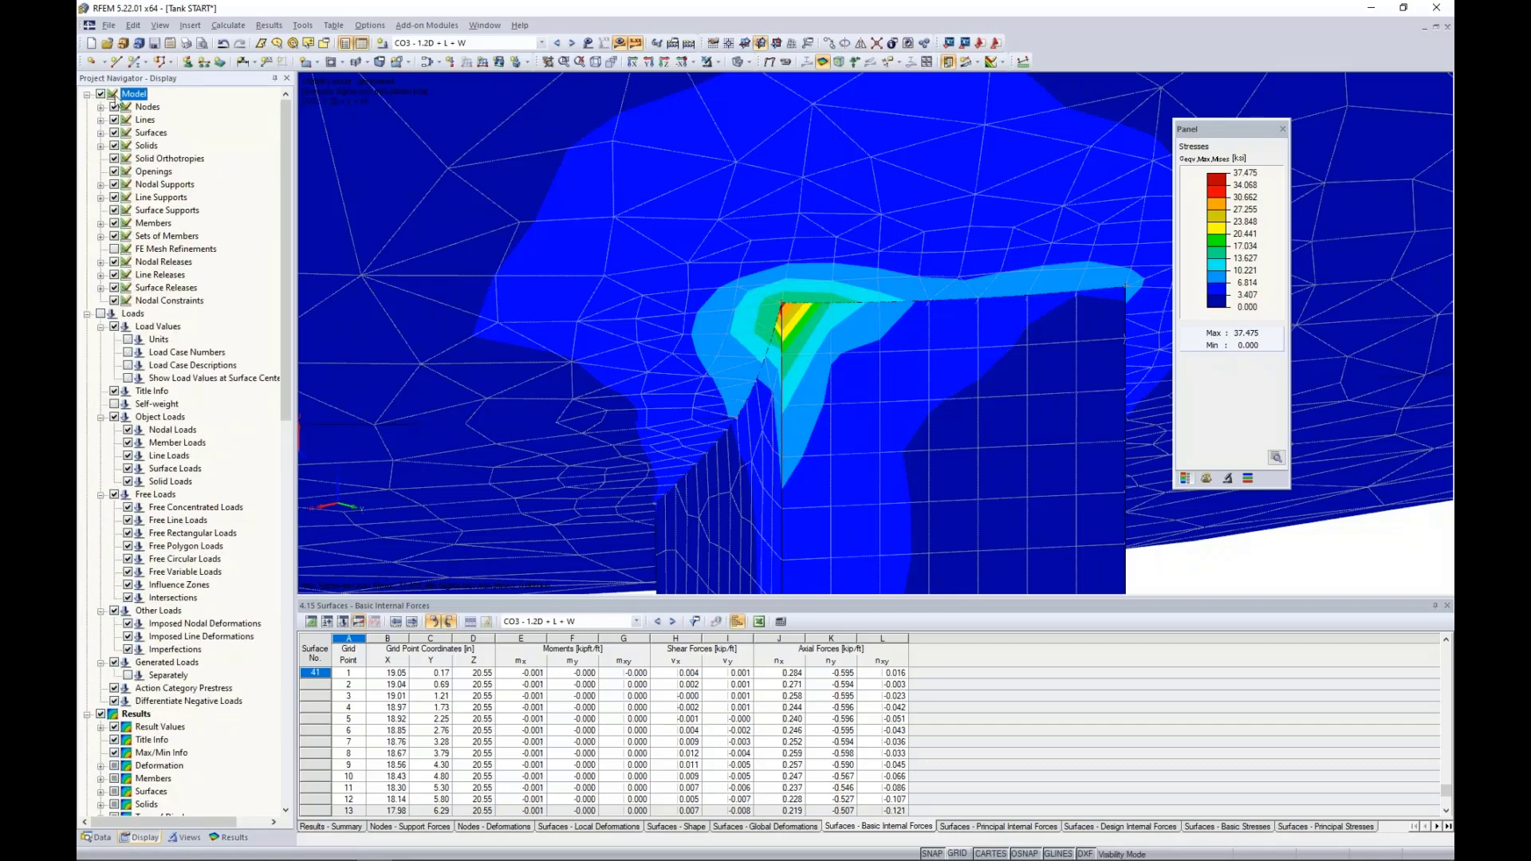
click(87, 94)
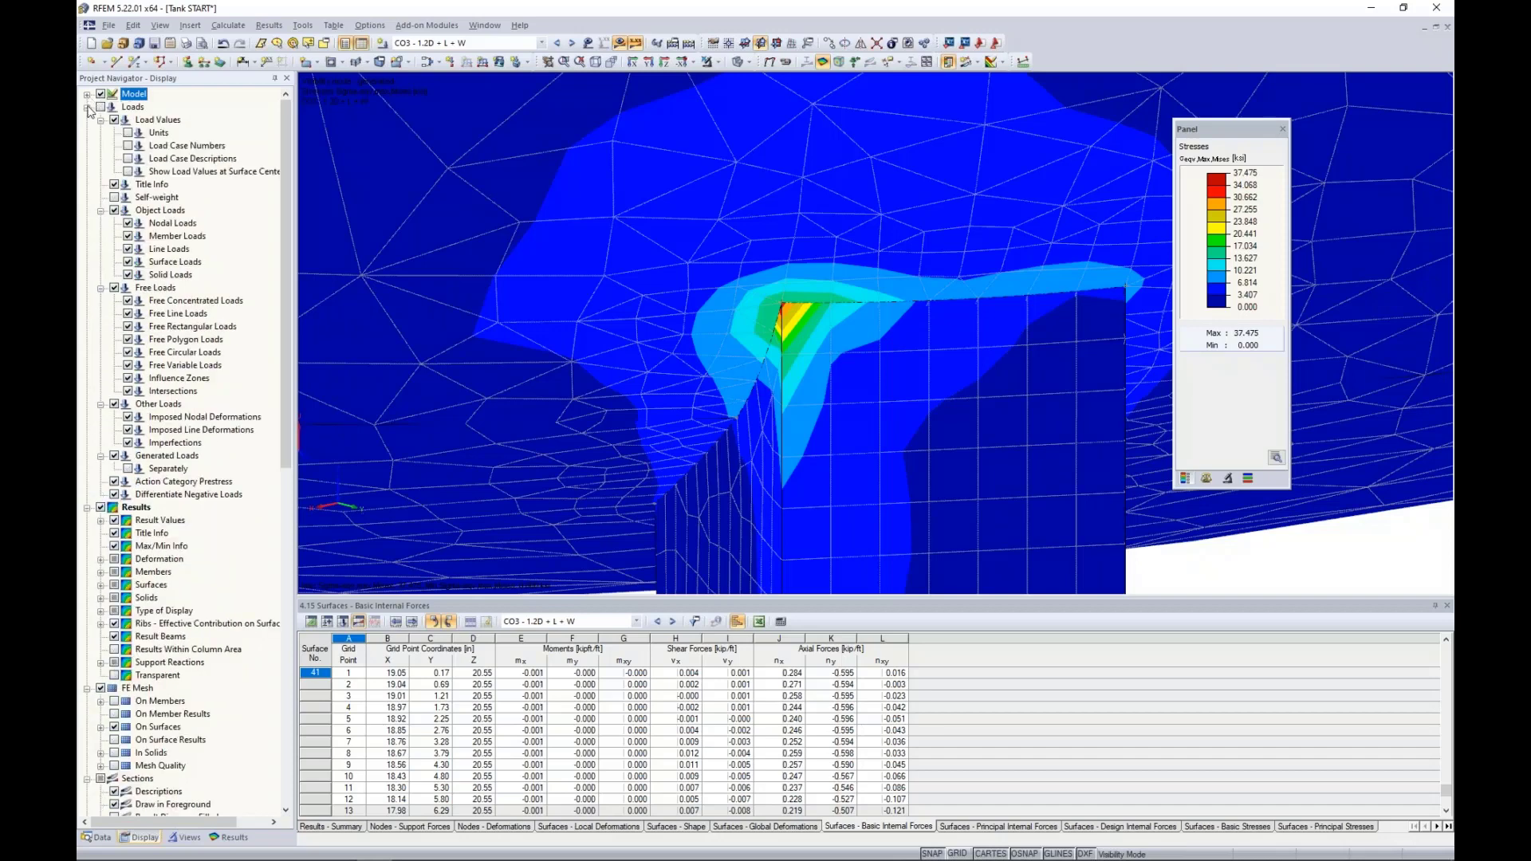
click(87, 106)
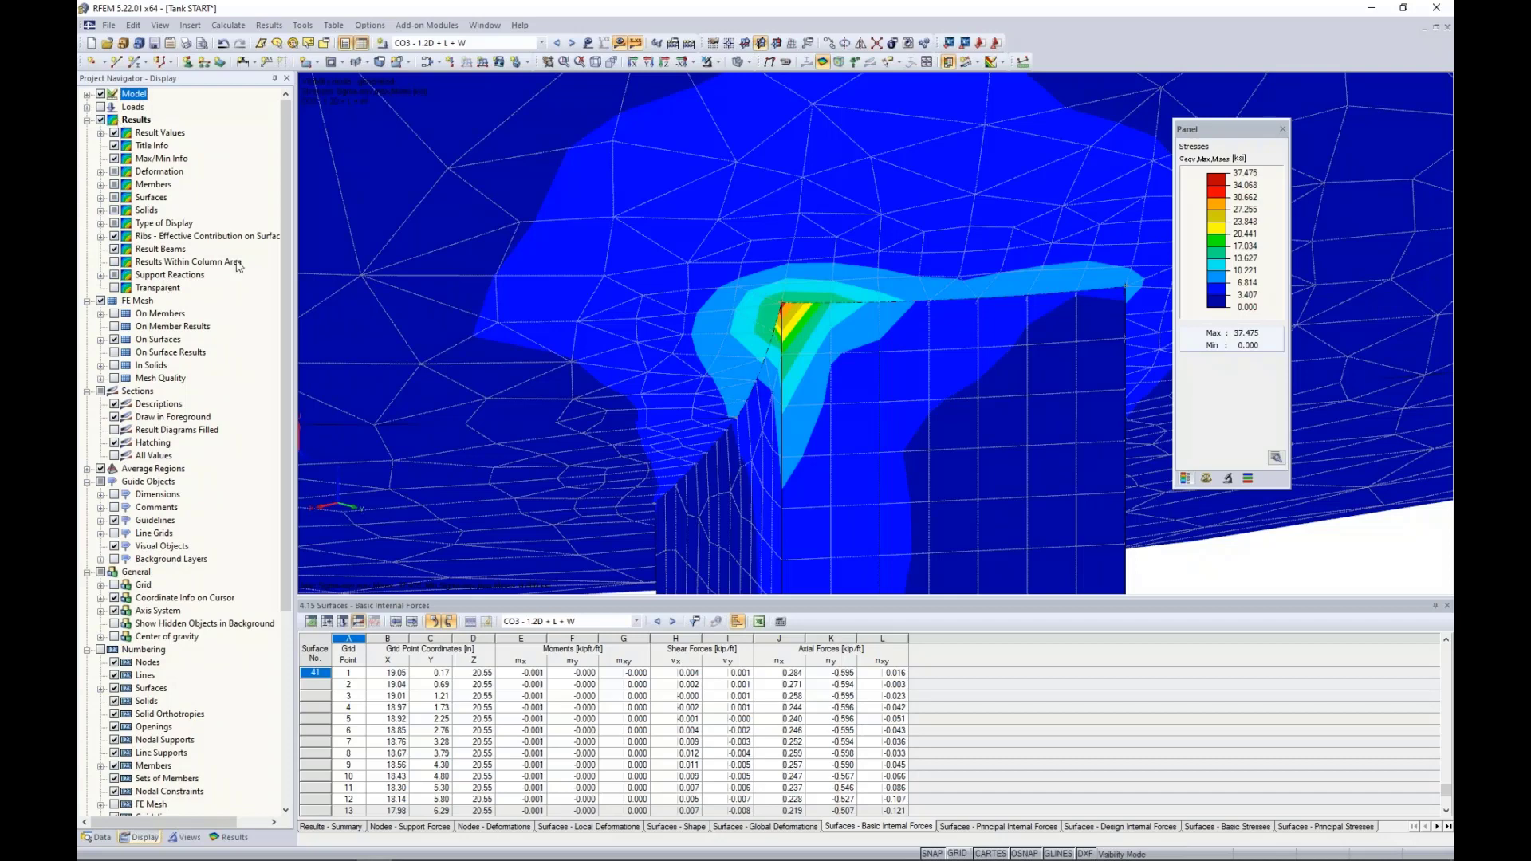
click(101, 197)
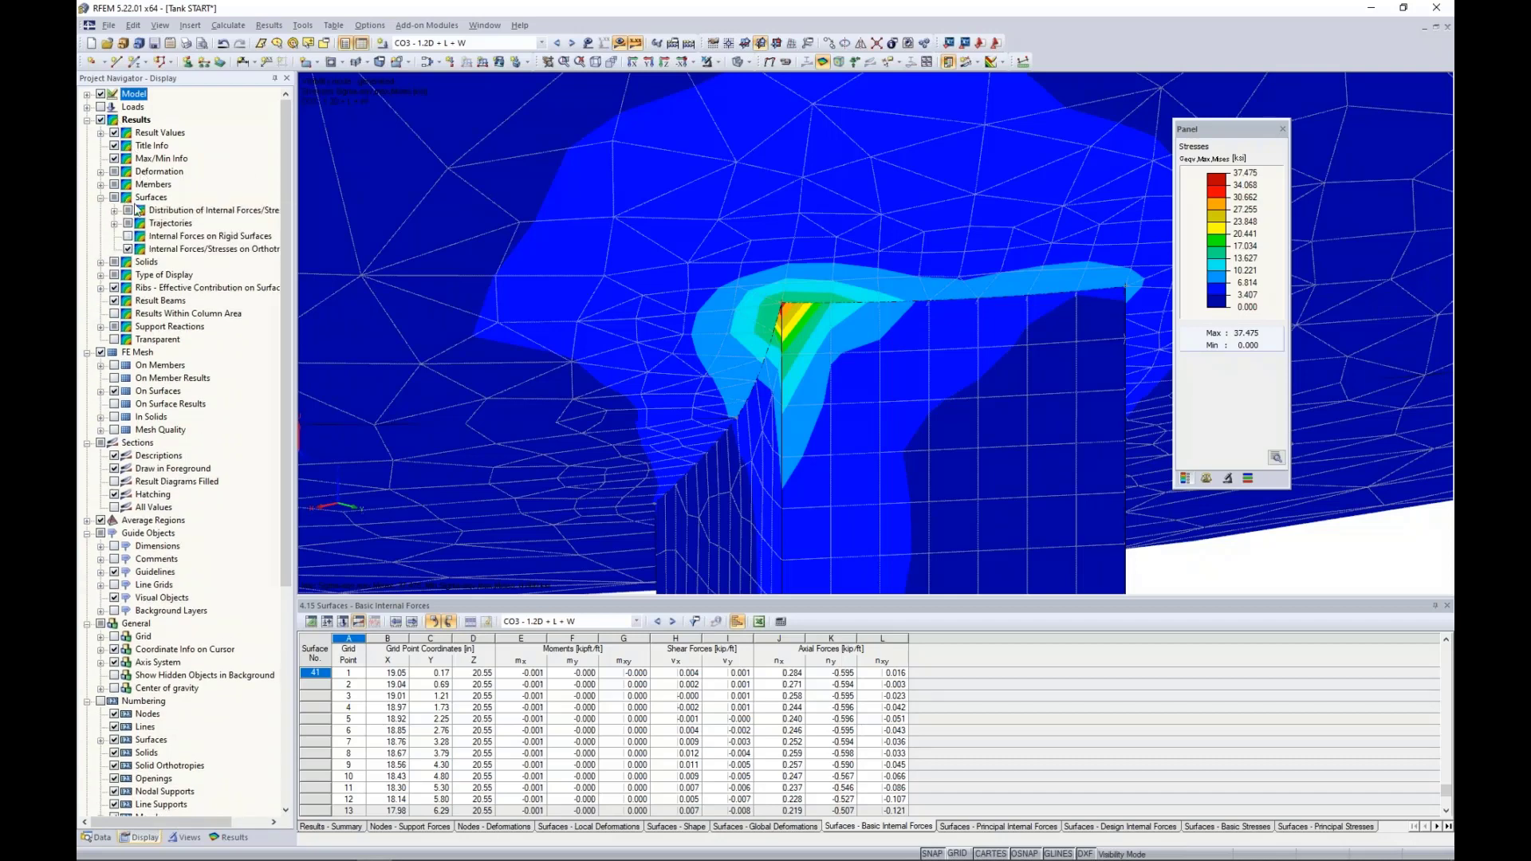
click(115, 211)
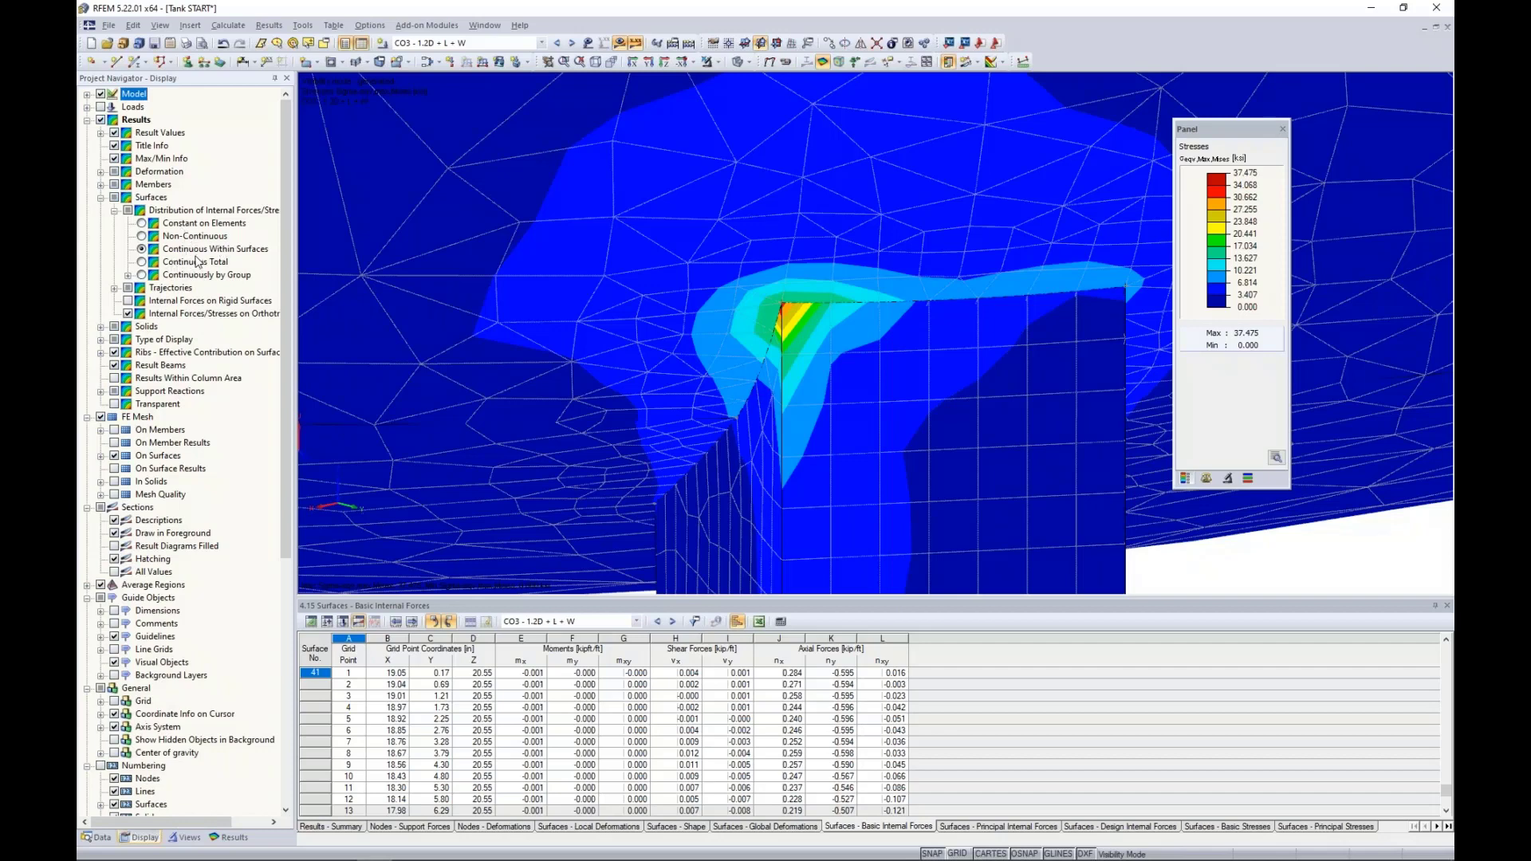
Switch to the PowerPoint slide show and advance to the Display of Surface Results slide.
key(super+Tab)
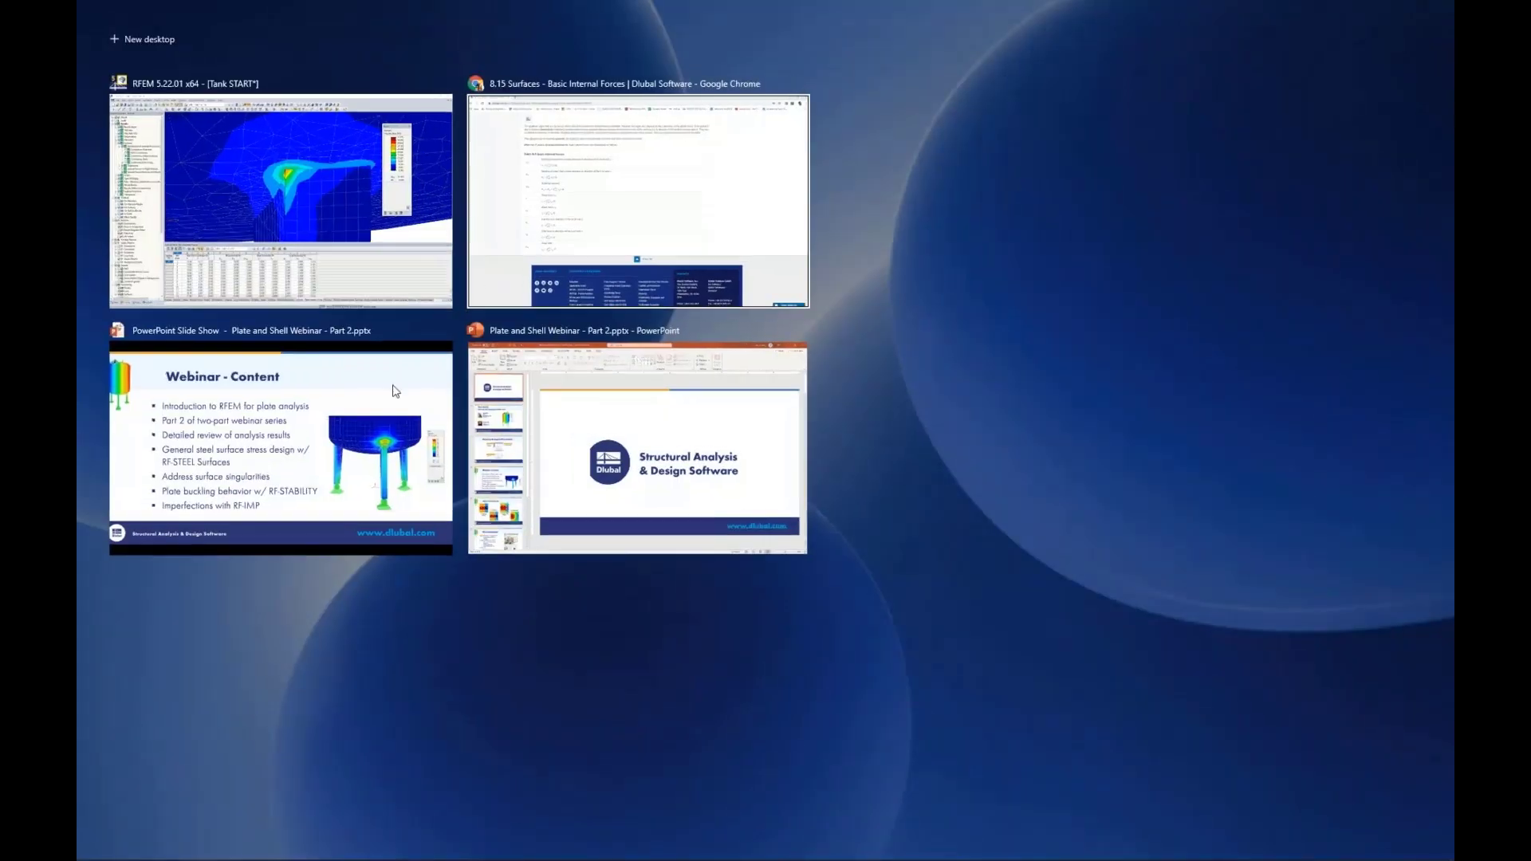
click(395, 391)
key(Right)
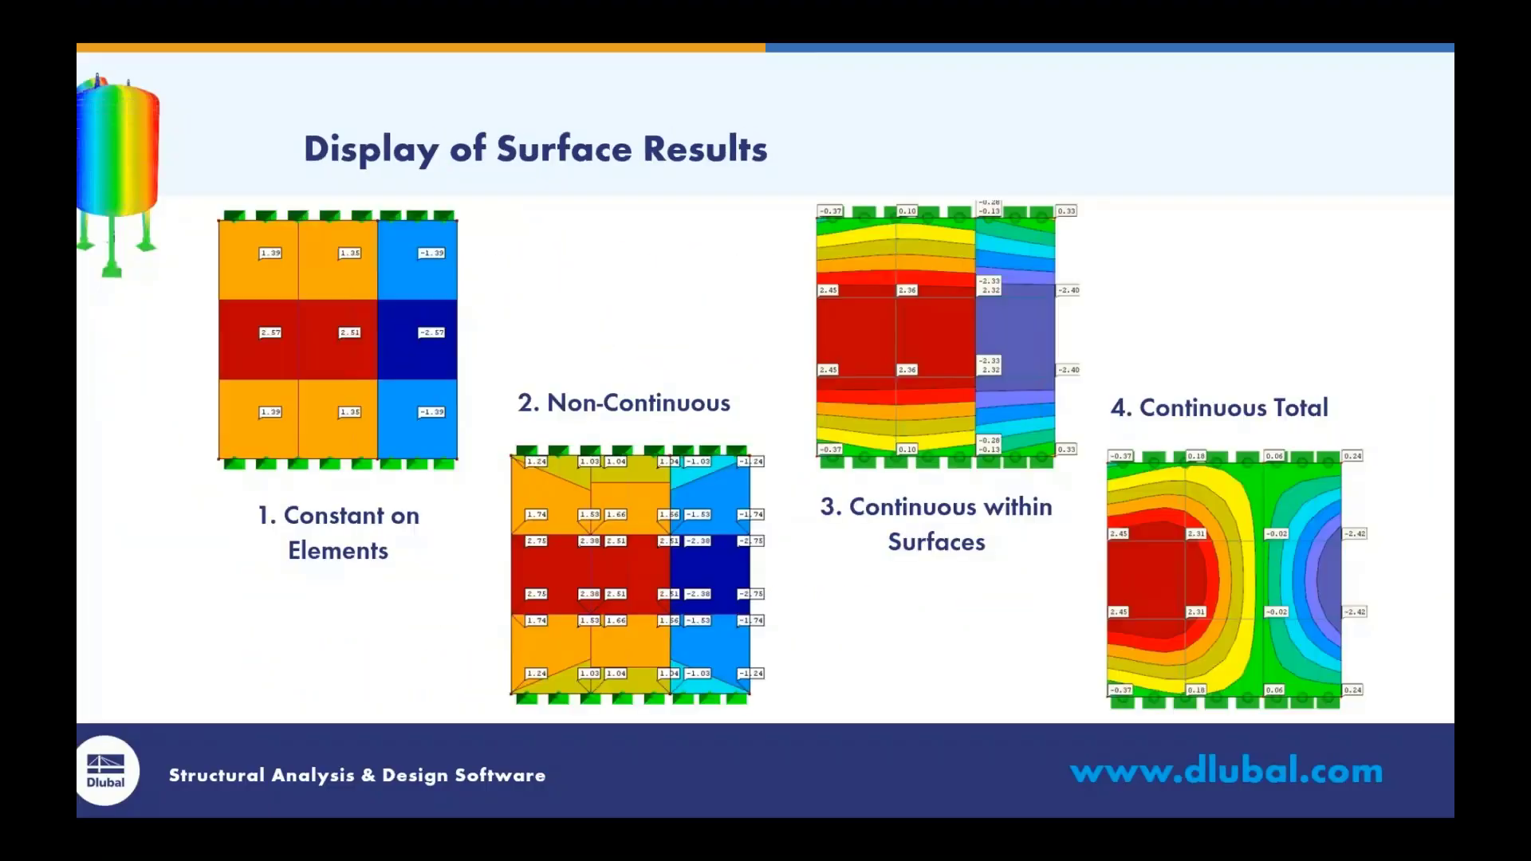
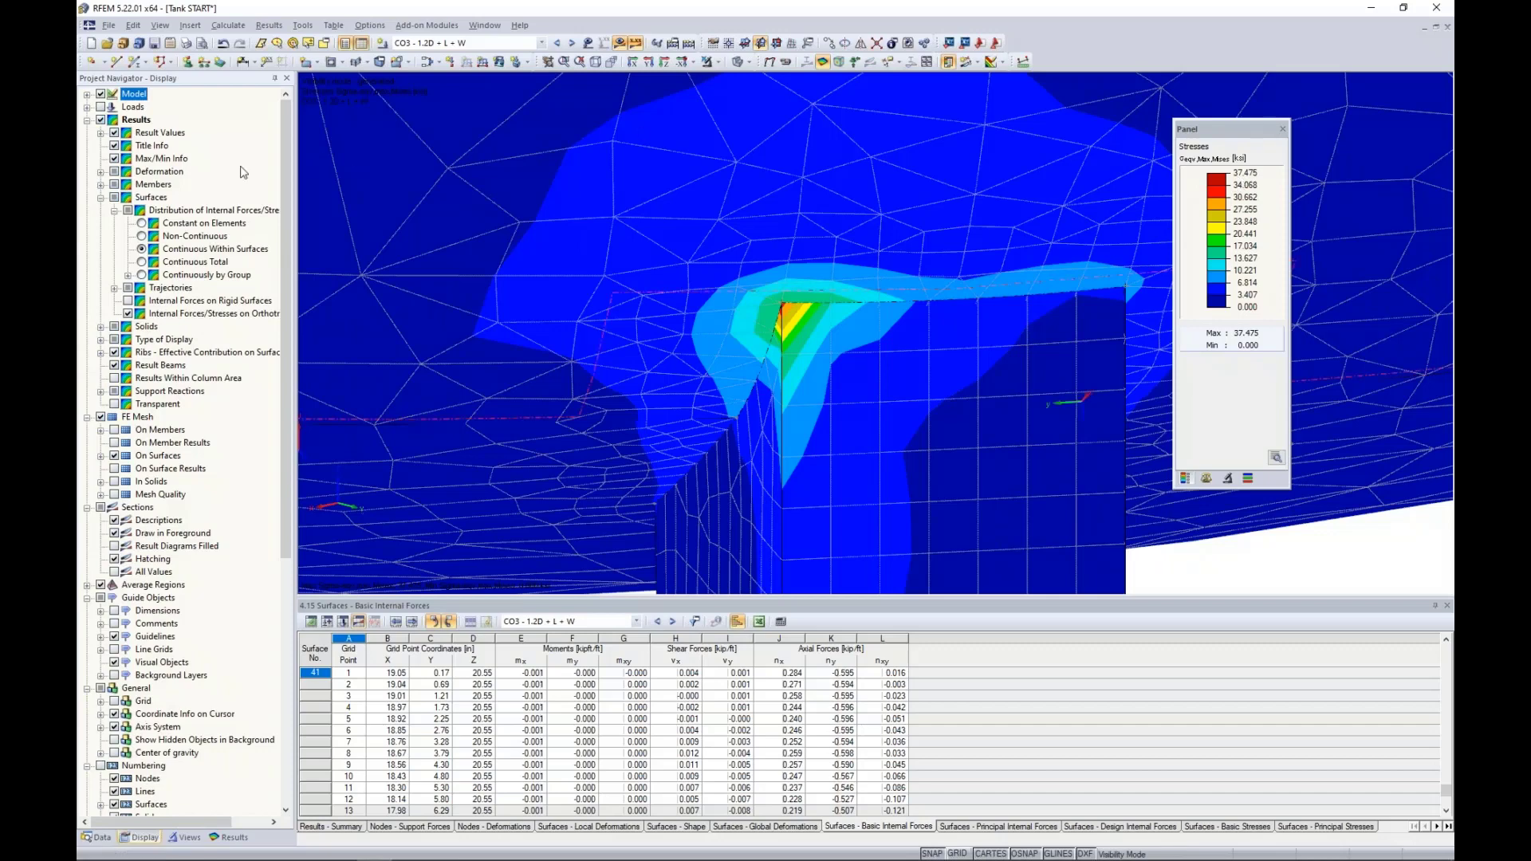
Set the distribution of surface internal forces and stresses to Constant on Elements and bring up the list of add-on modules.
click(141, 224)
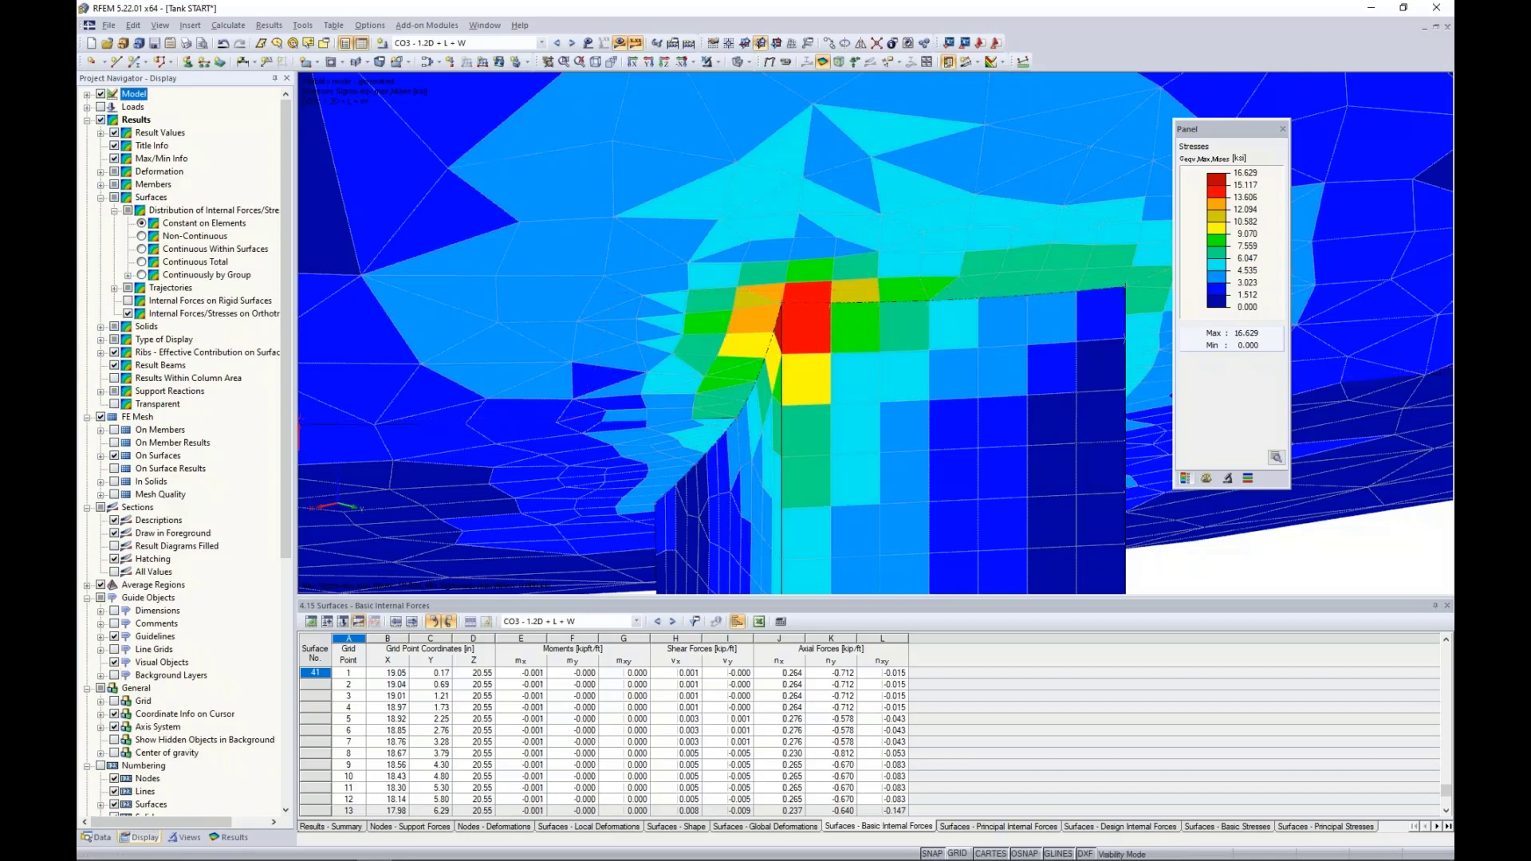
click(99, 838)
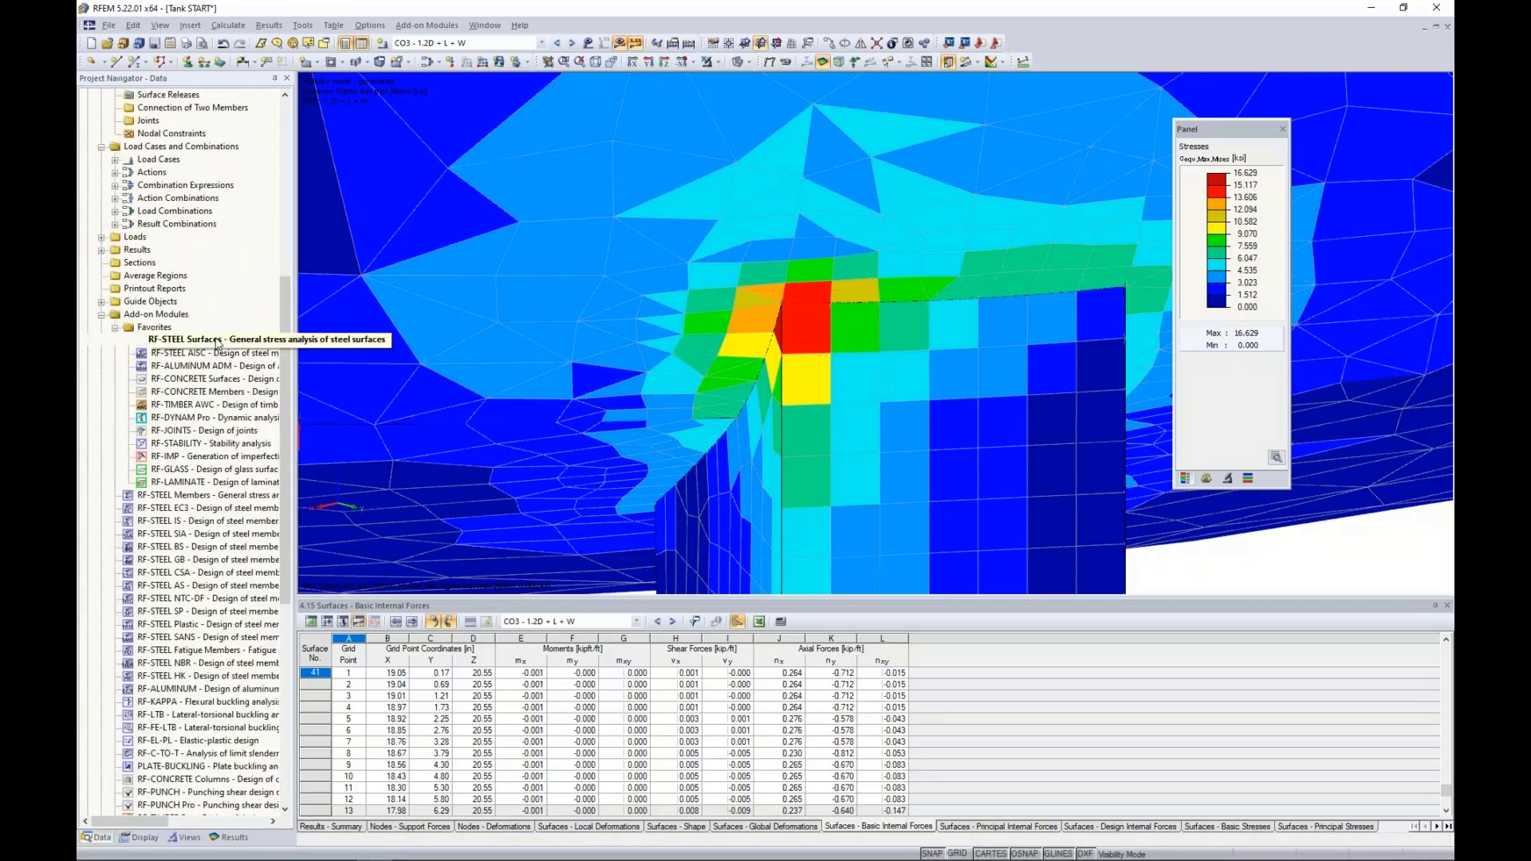
Open the RF-STEEL Surfaces results and list only stress ratios above 1, by load case and then by surface.
double_click(217, 341)
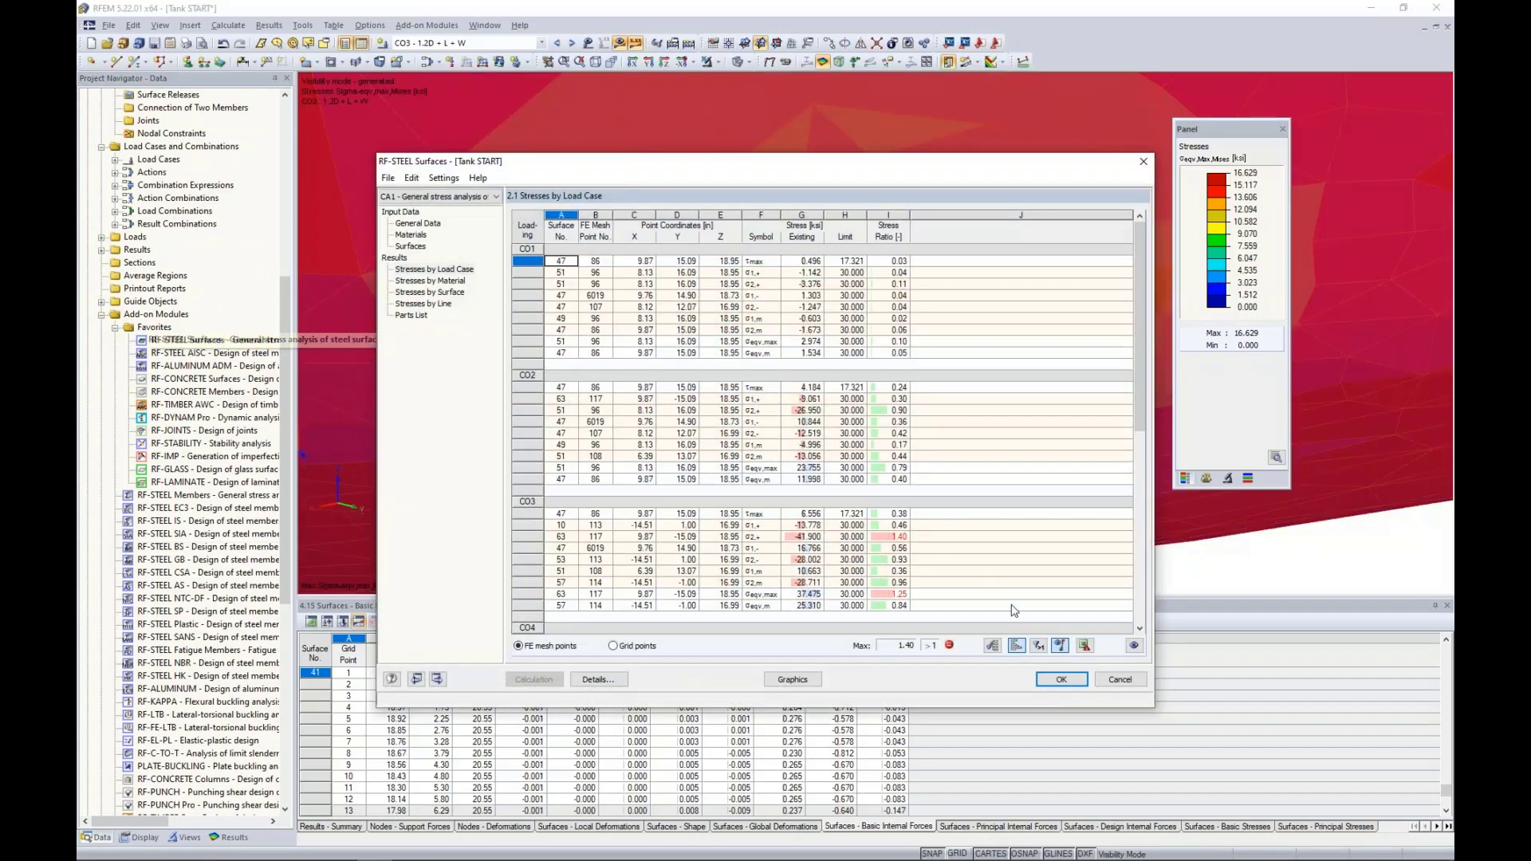
click(1038, 645)
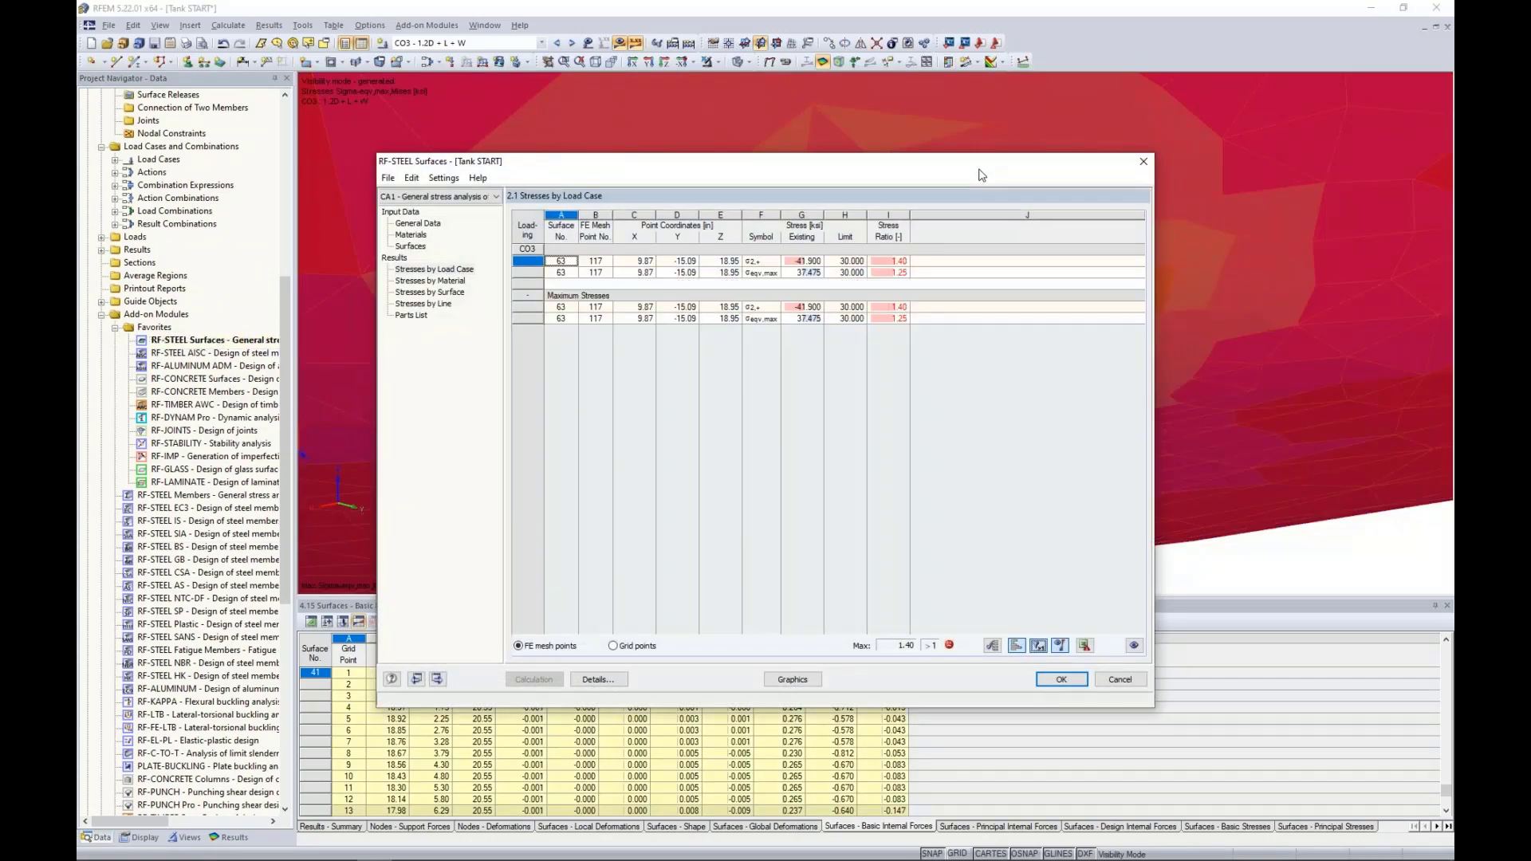
drag(982, 172, 987, 209)
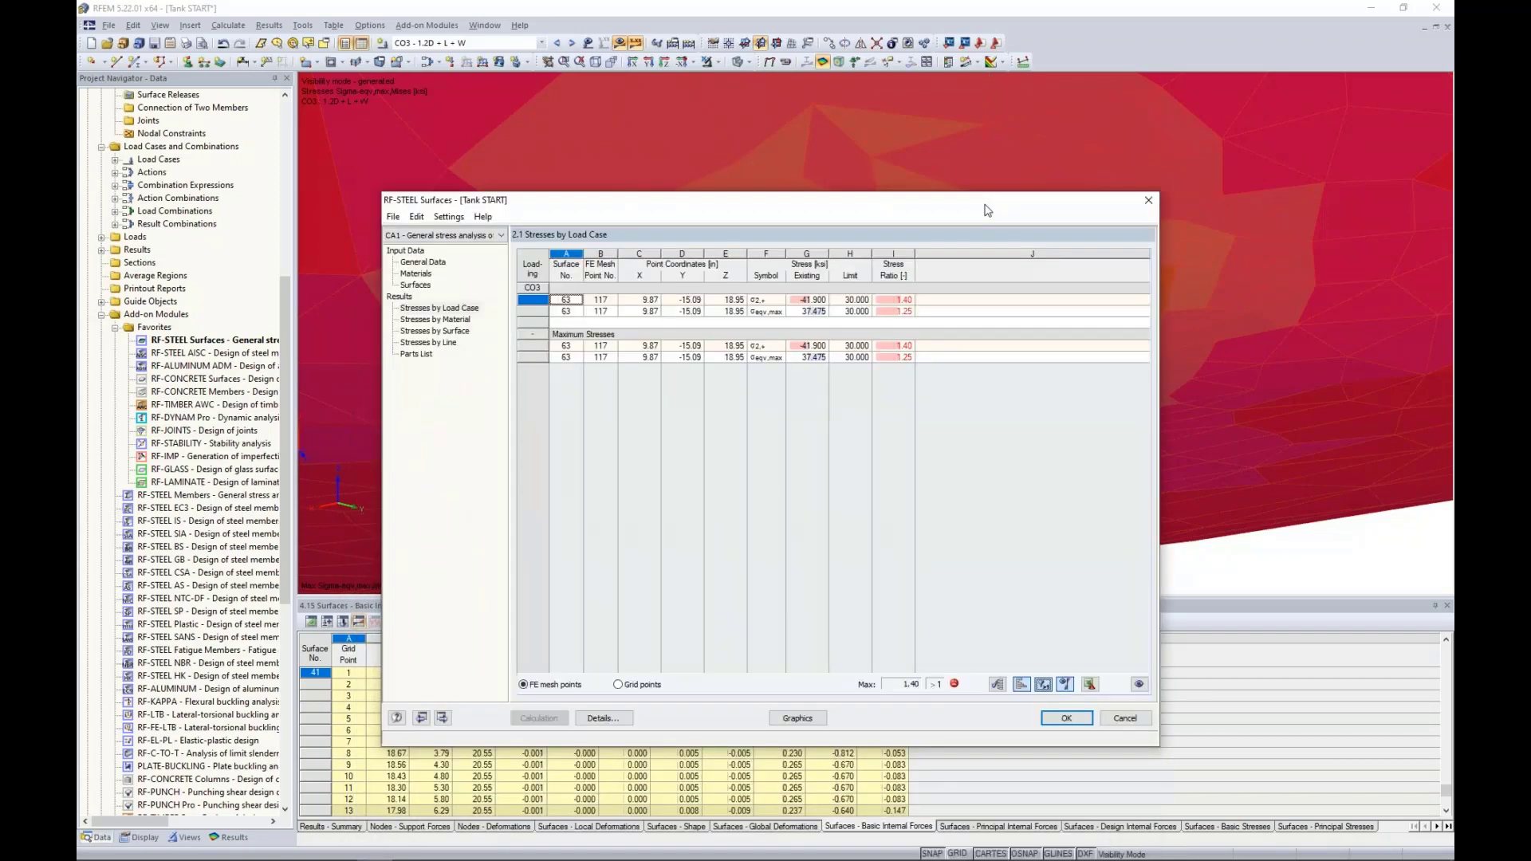
click(448, 331)
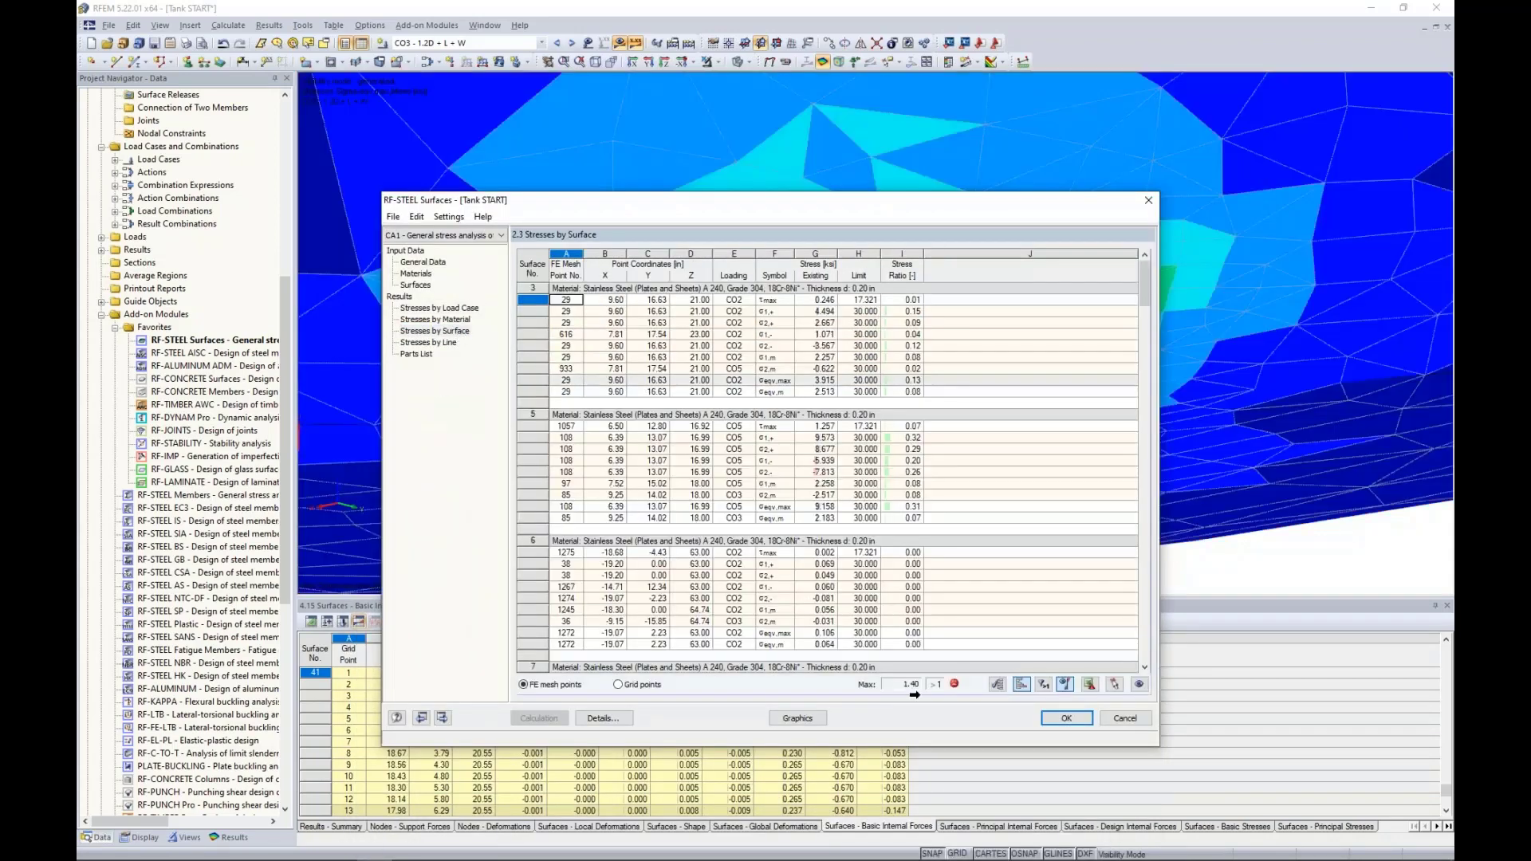
click(1043, 685)
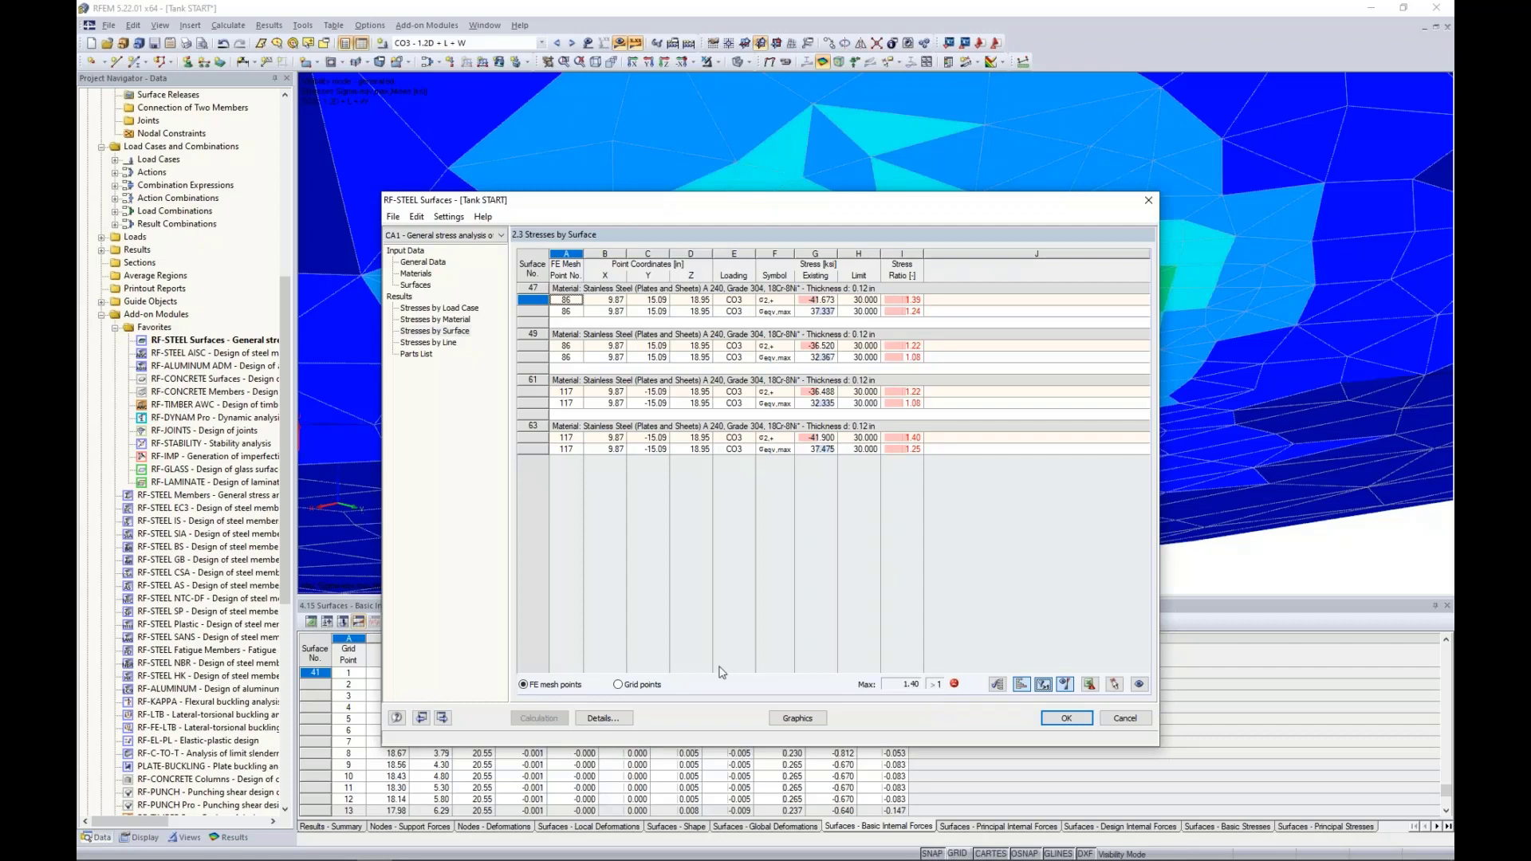
Set the RF-STEEL Surfaces distribution of internal forces to Constant on elements and recalculate the design.
click(606, 720)
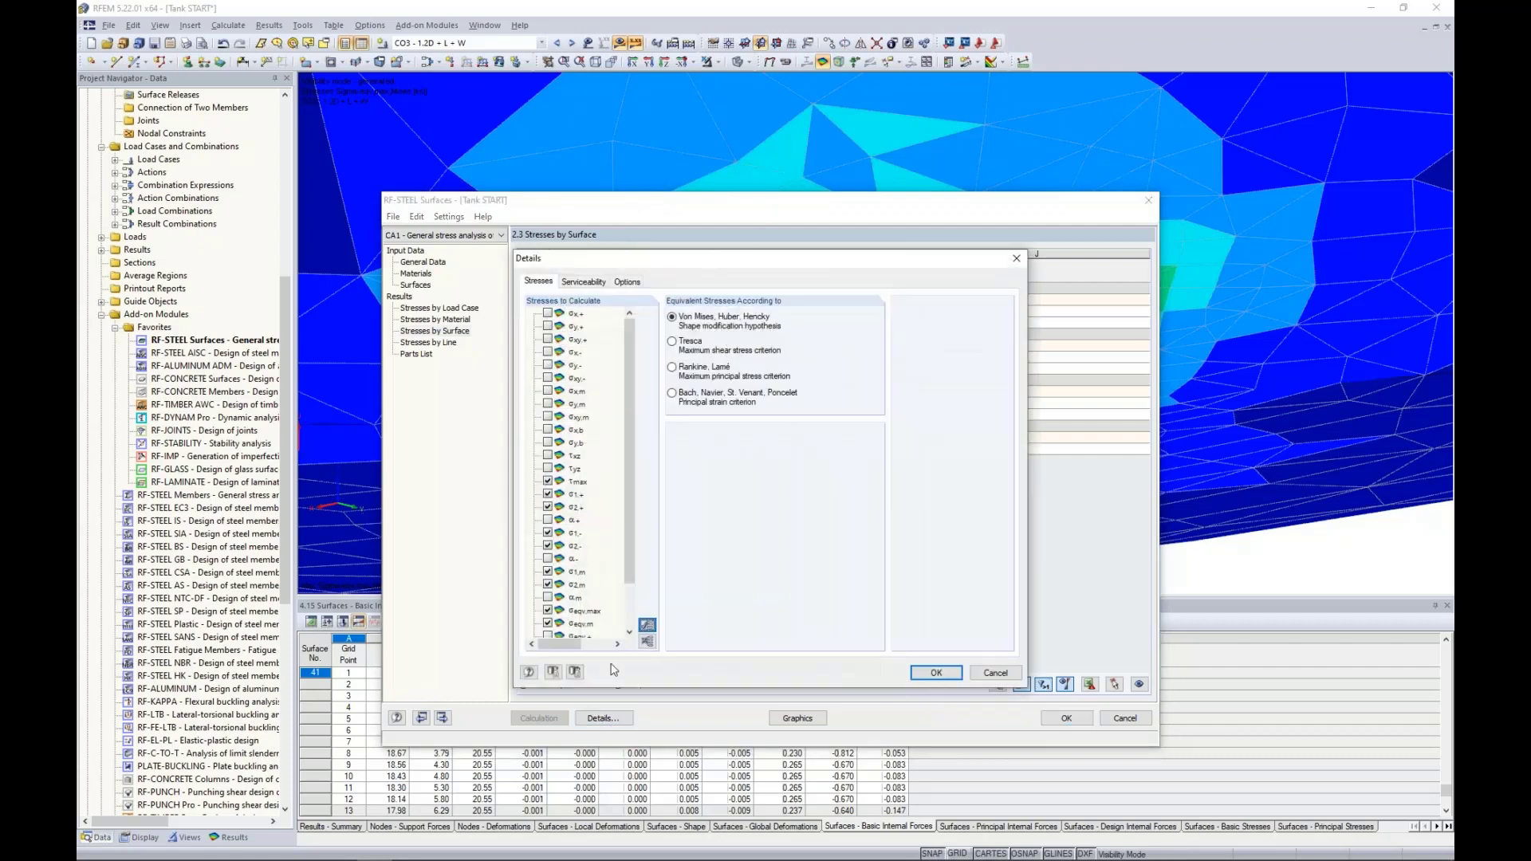
click(626, 283)
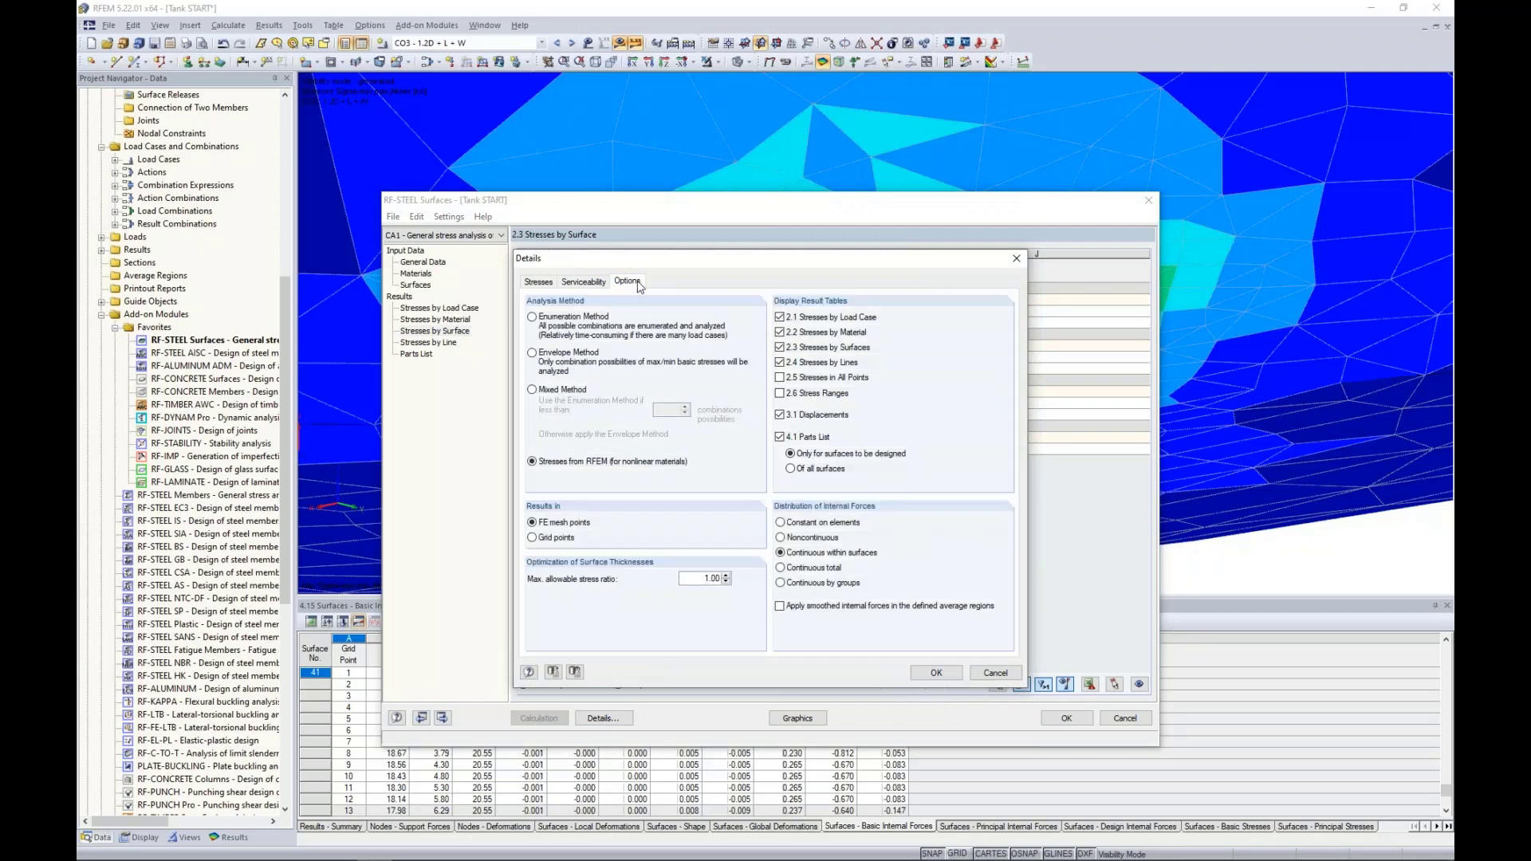
click(782, 523)
click(936, 672)
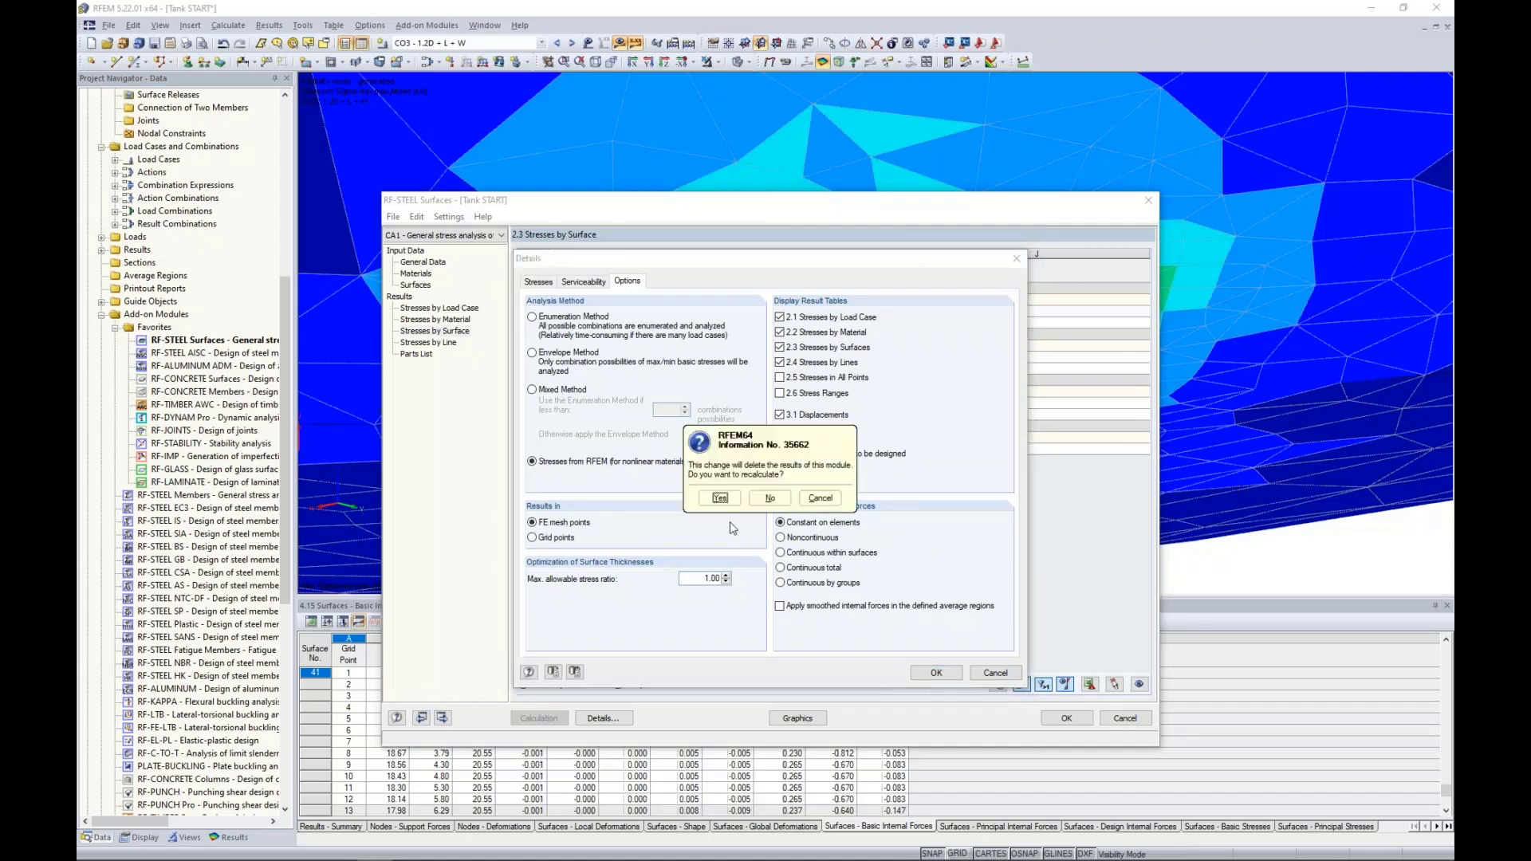
click(727, 500)
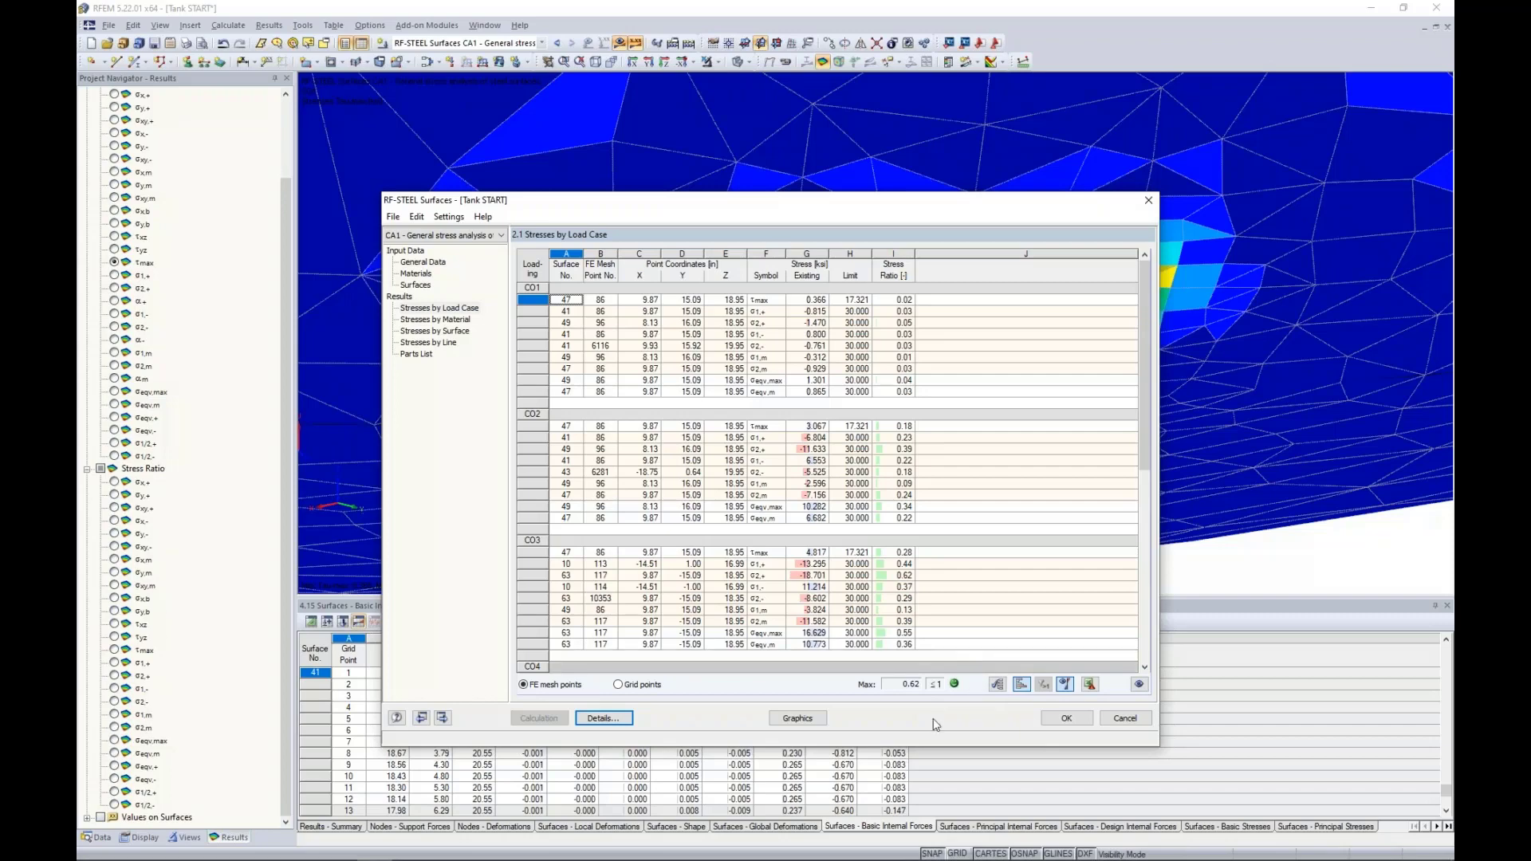
Display the design stress σeqv,max graphically from the stresses by surface and examine the leg-to-tank connection.
click(425, 332)
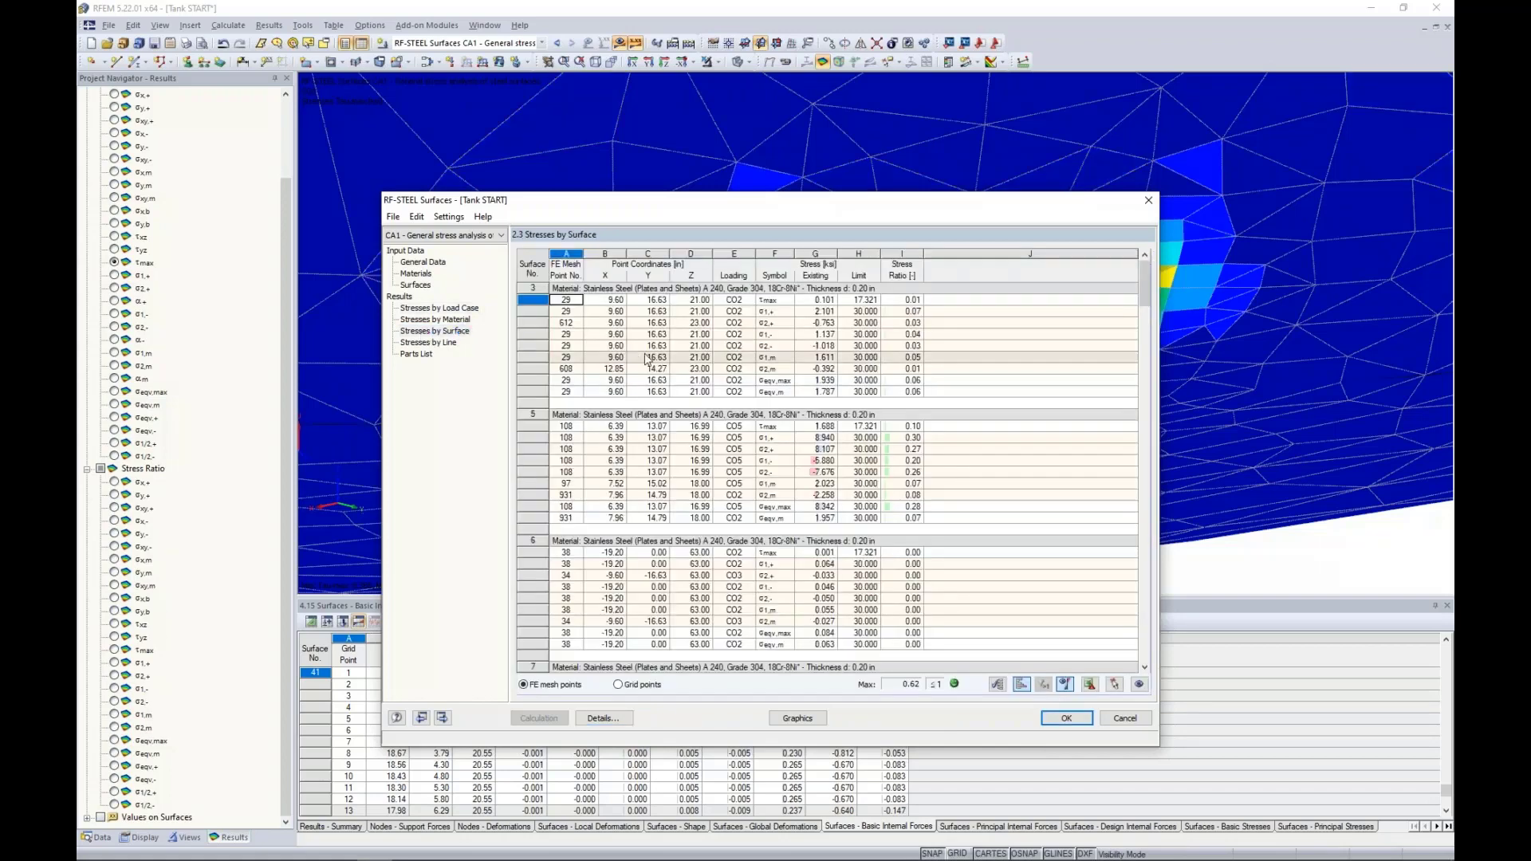
click(753, 507)
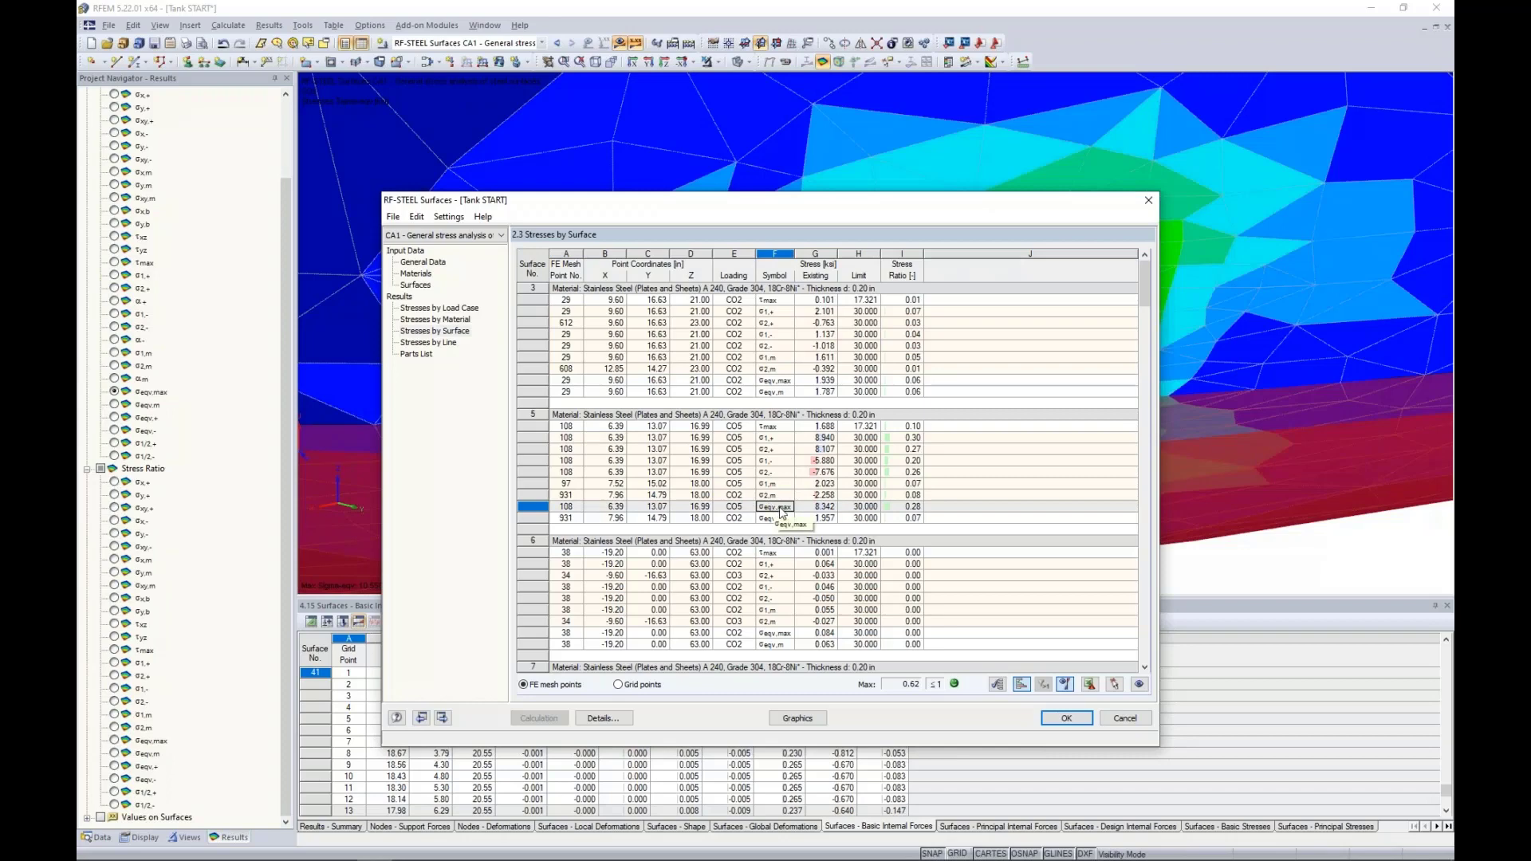
click(795, 720)
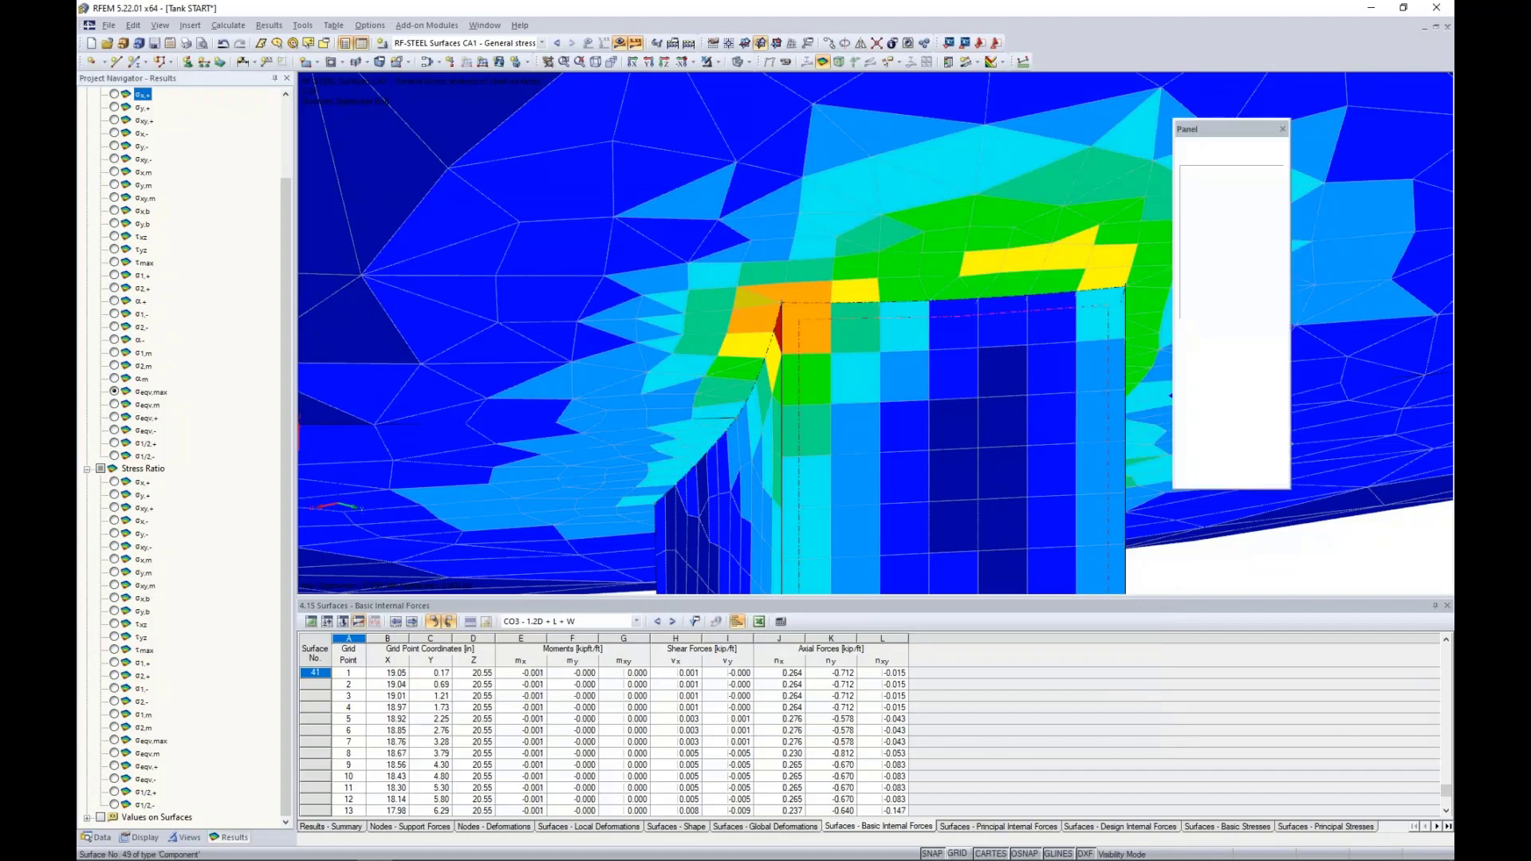
scroll(788, 312, down, 4)
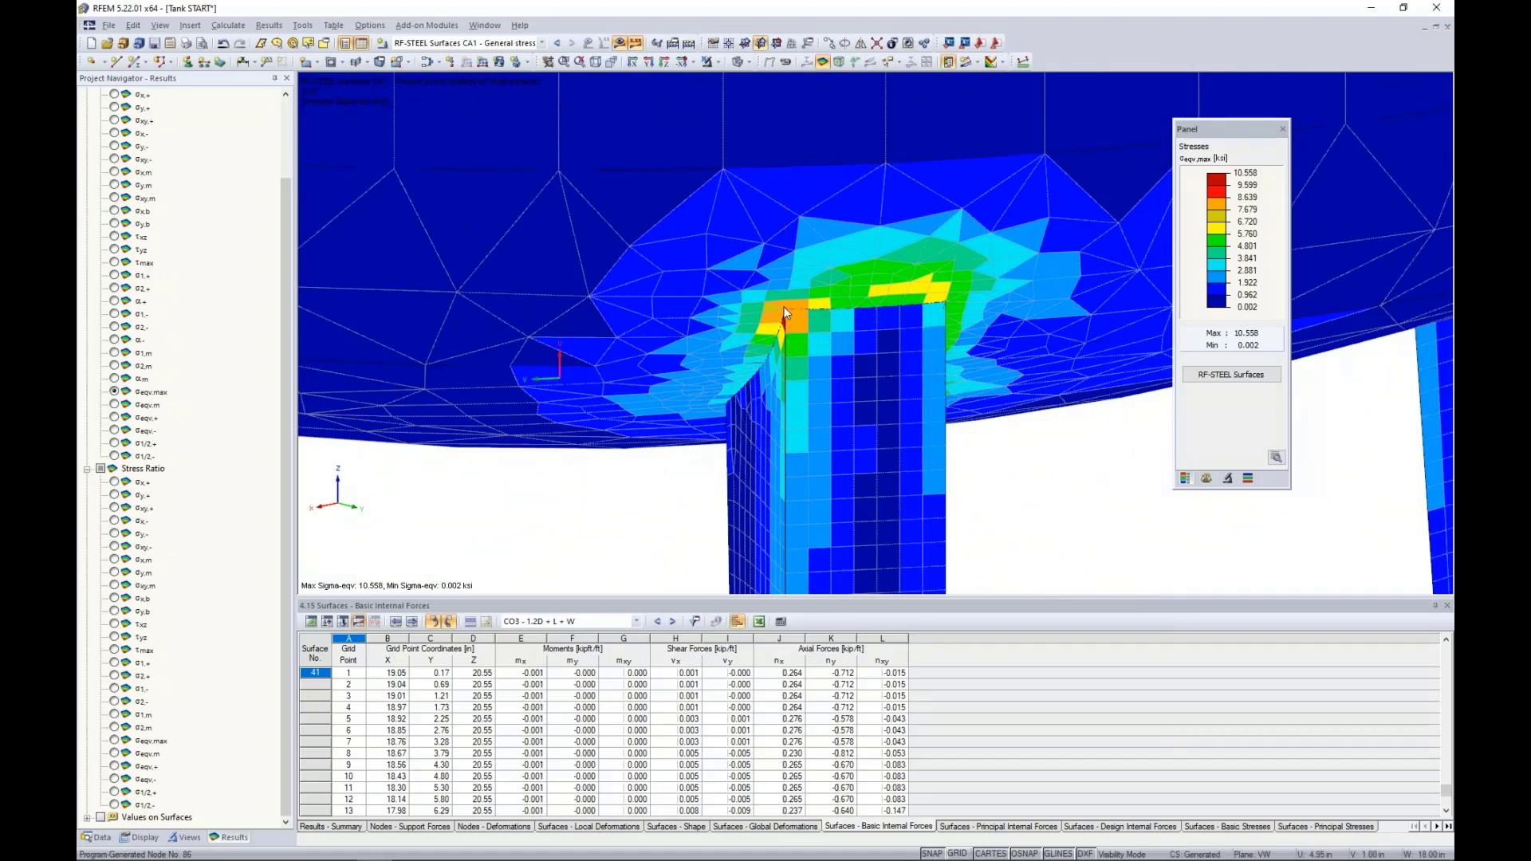
scroll(785, 314, up, 3)
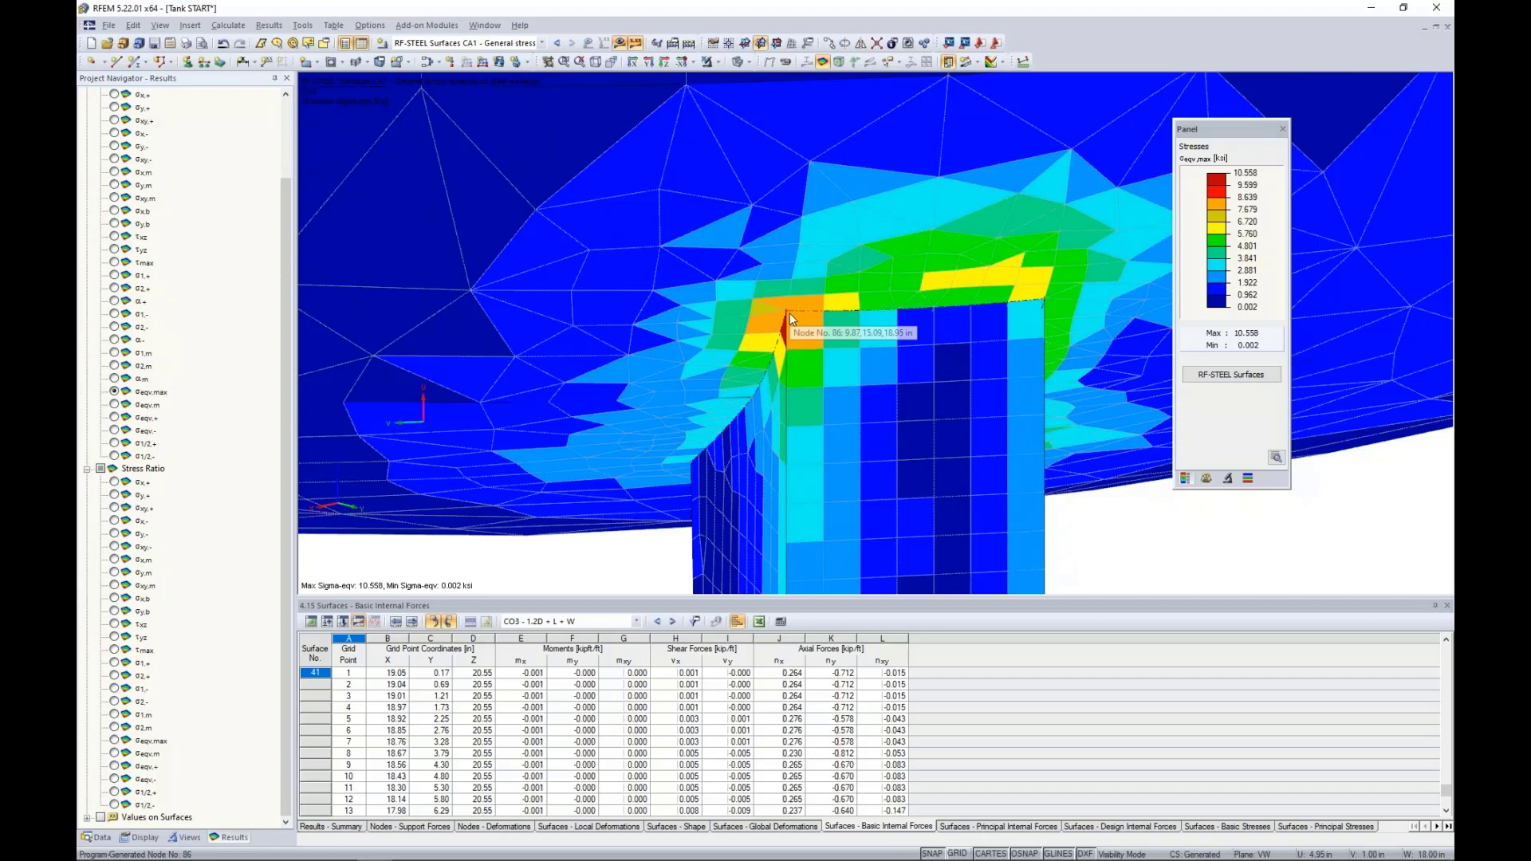
scroll(790, 313, down, 5)
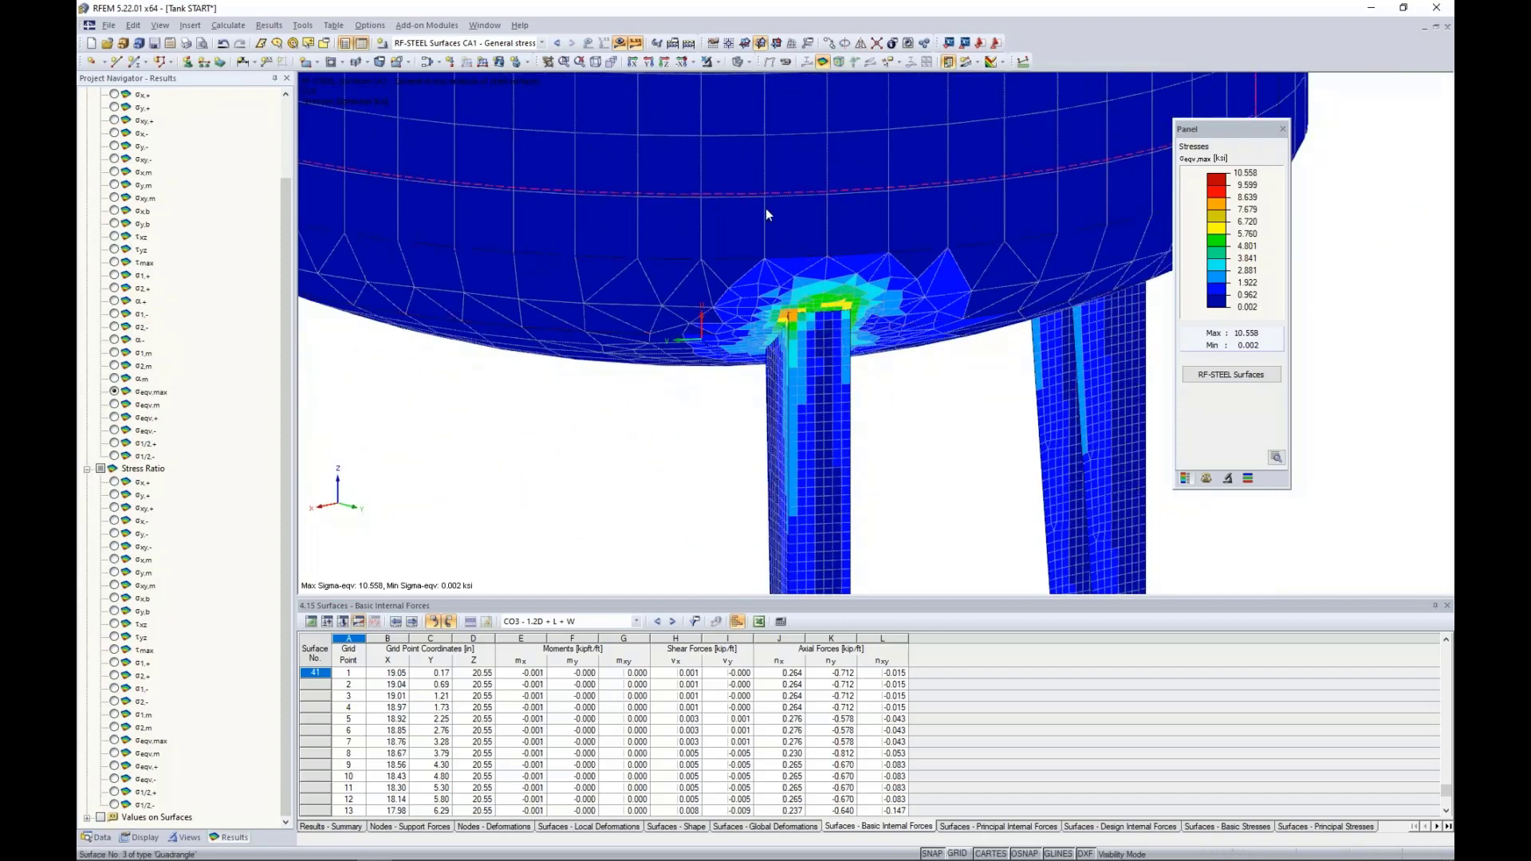
scroll(743, 288, up, 2)
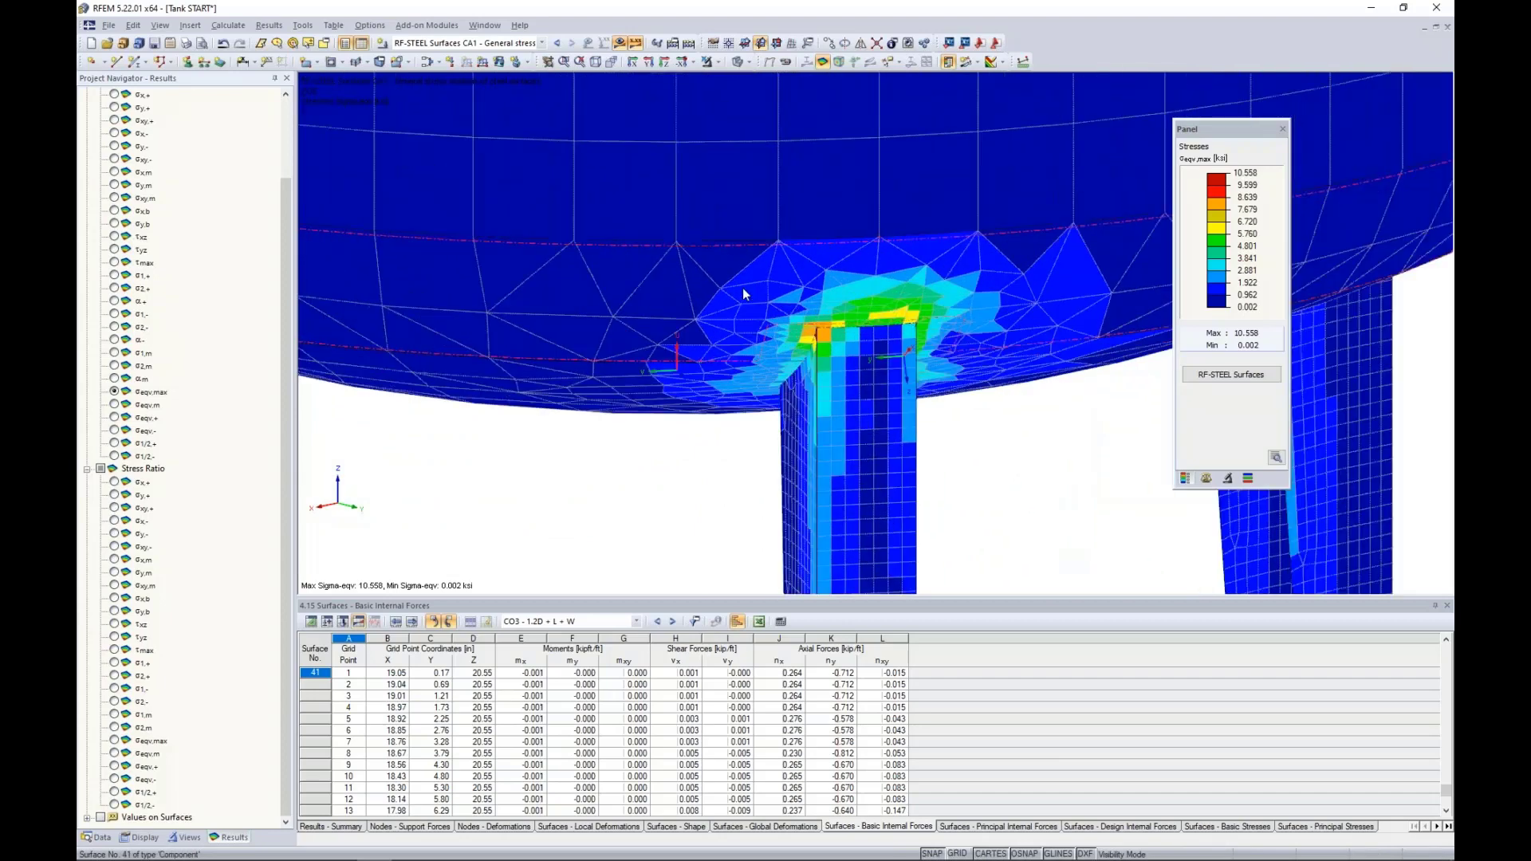
scroll(743, 289, up, 2)
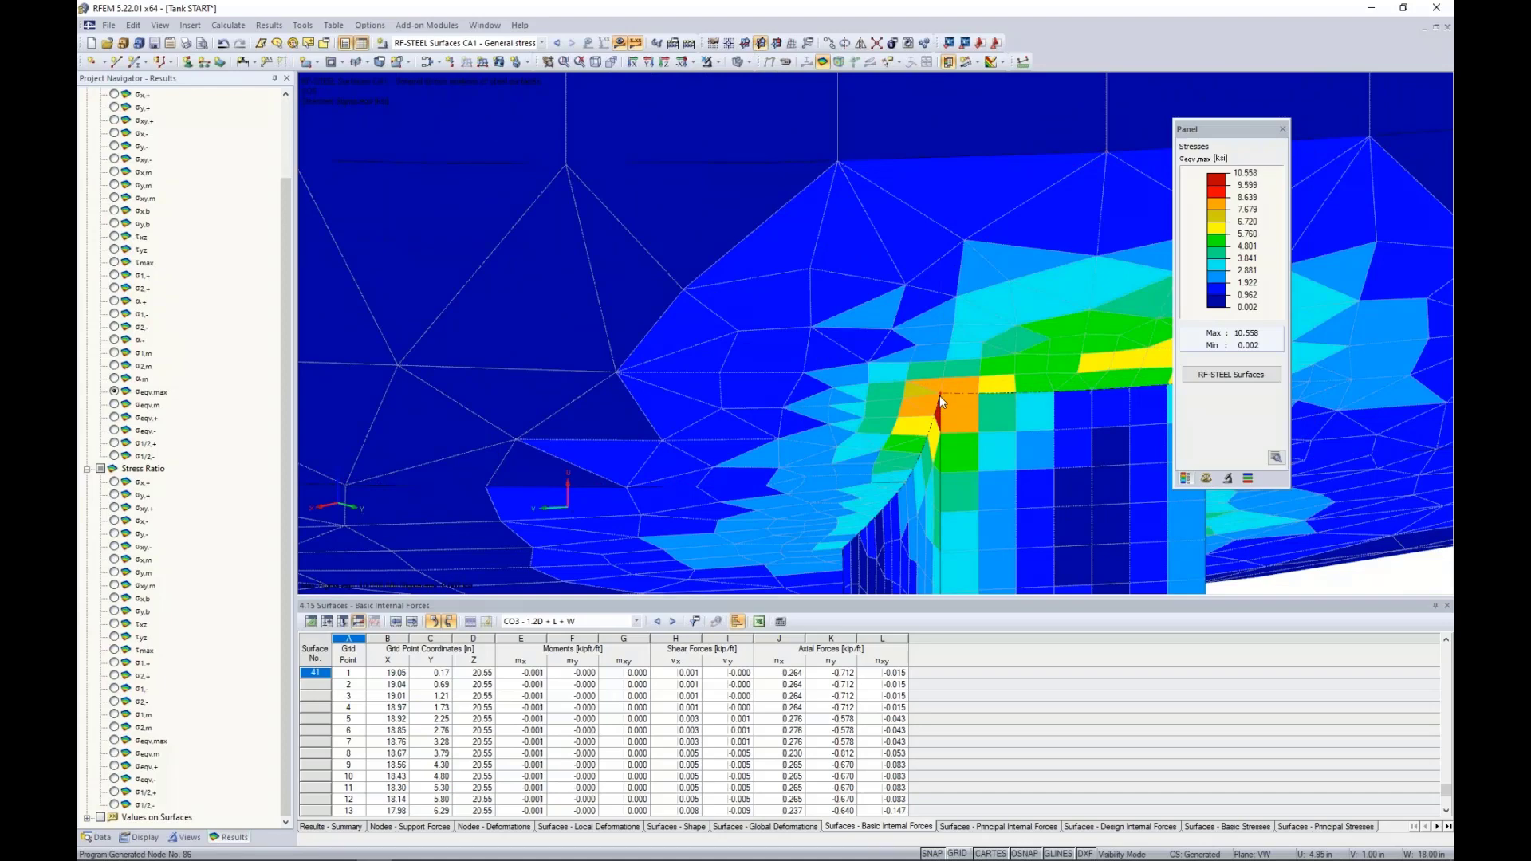
Create a new average region and assign surfaces 41, 47 and 49 at the leg connection to it.
click(99, 838)
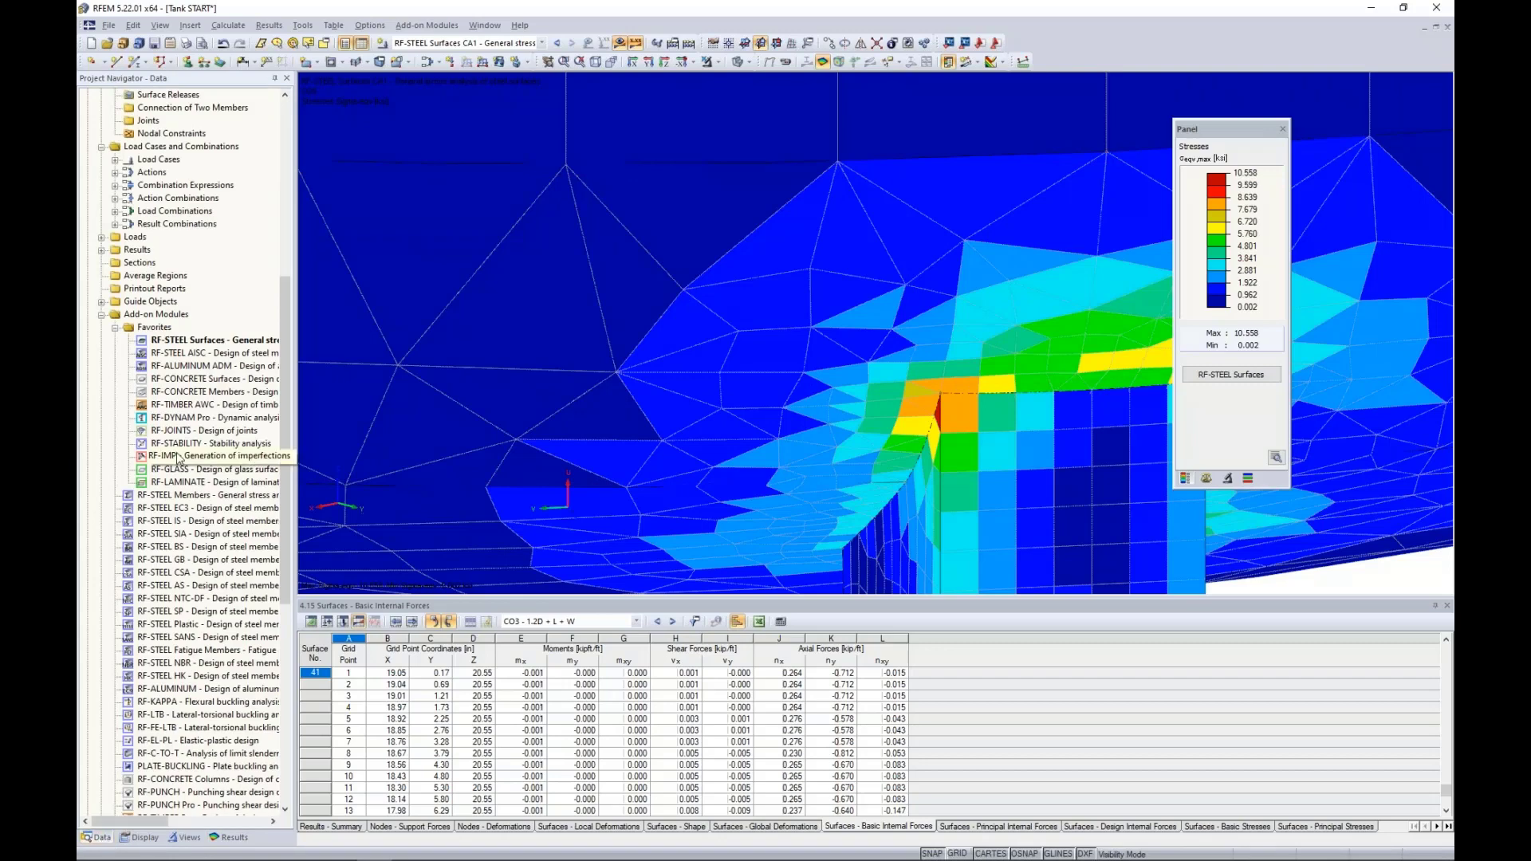
scroll(182, 461, up, 10)
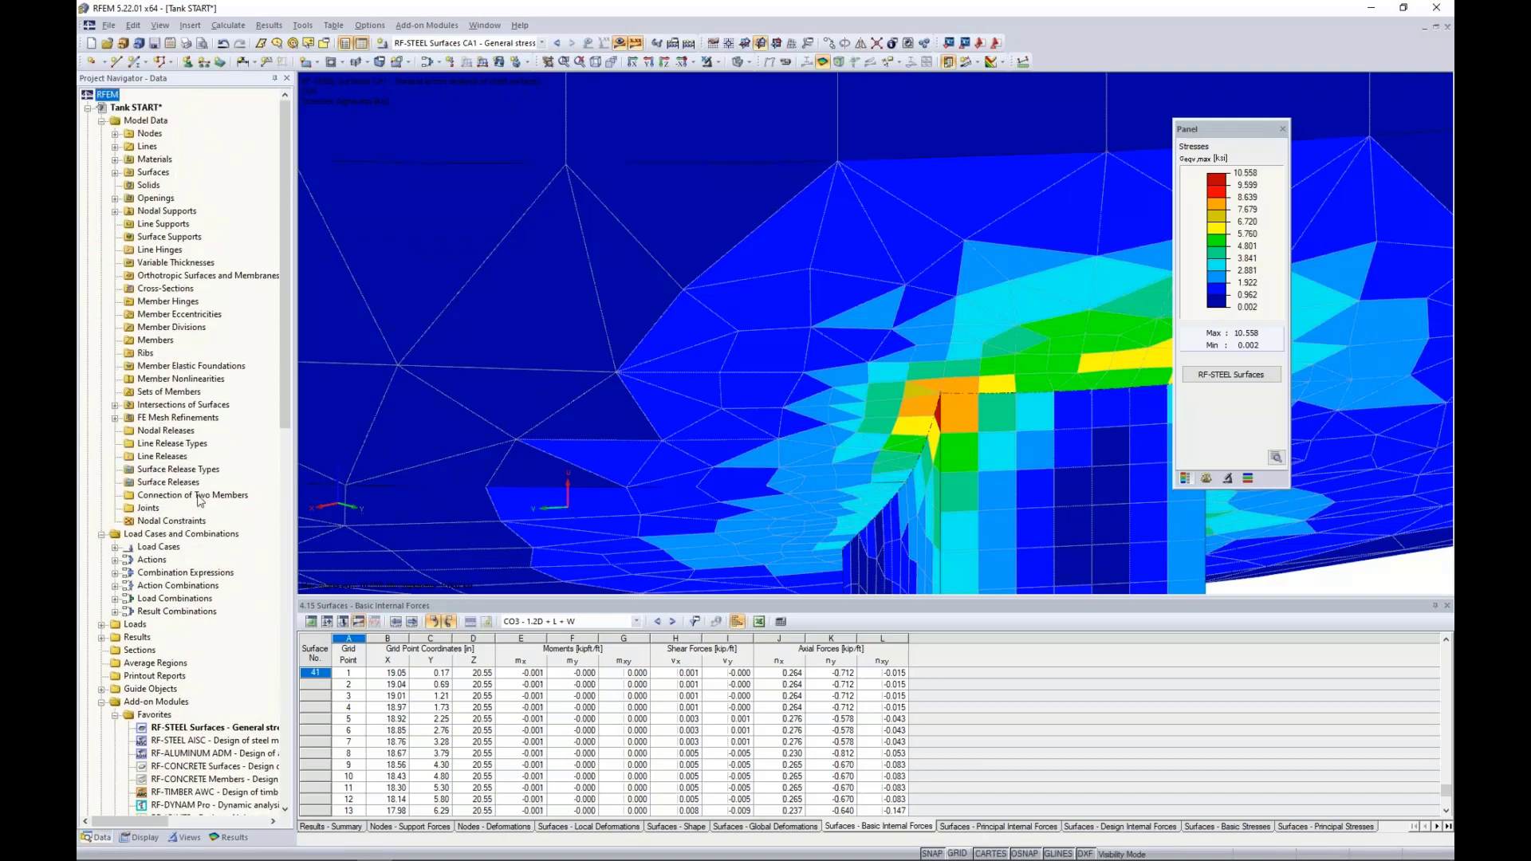
right_click(179, 668)
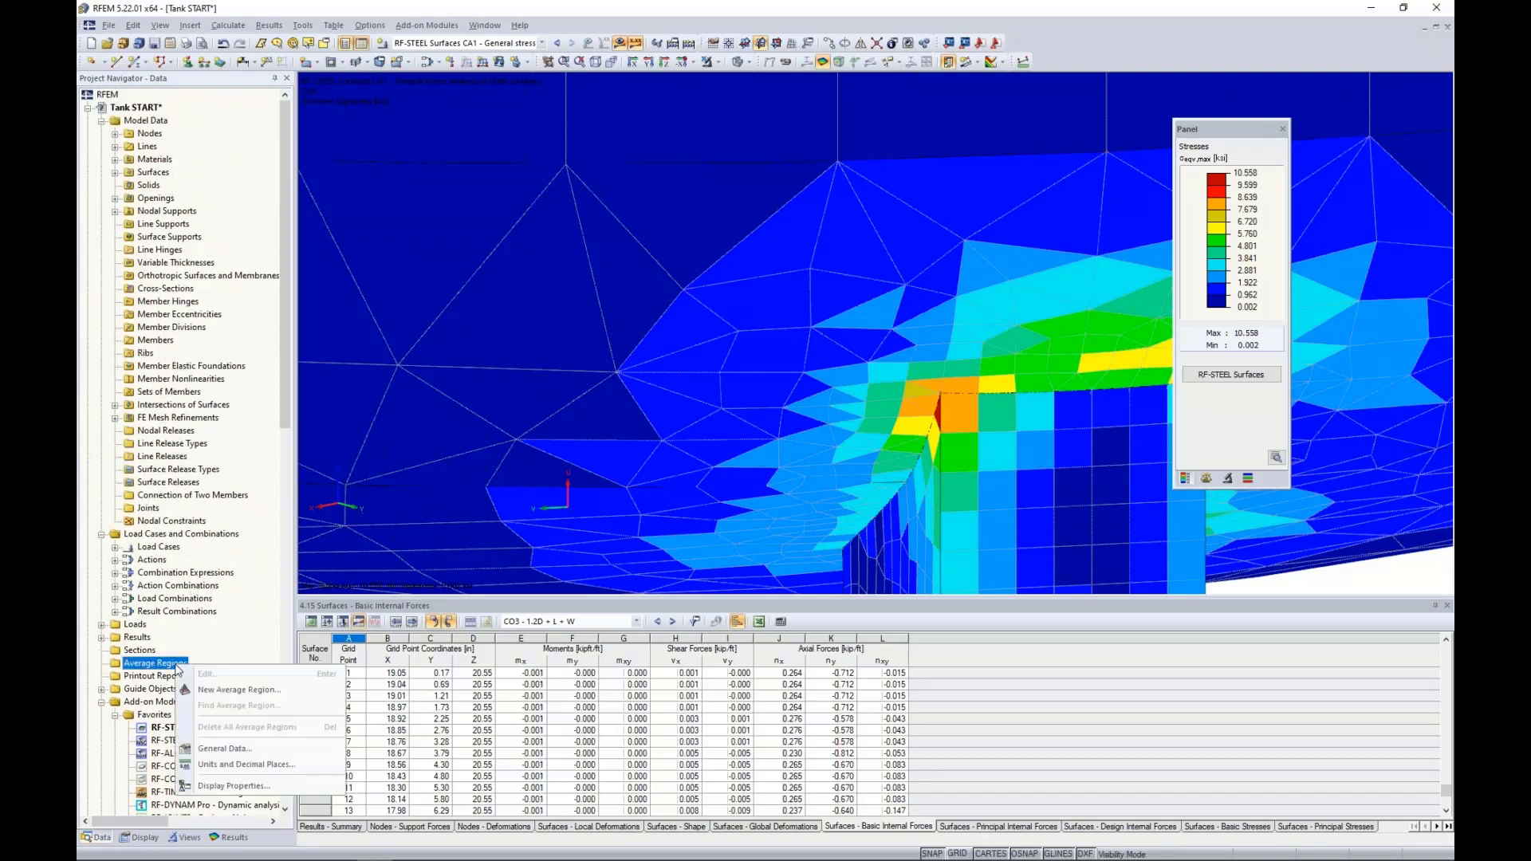
click(209, 692)
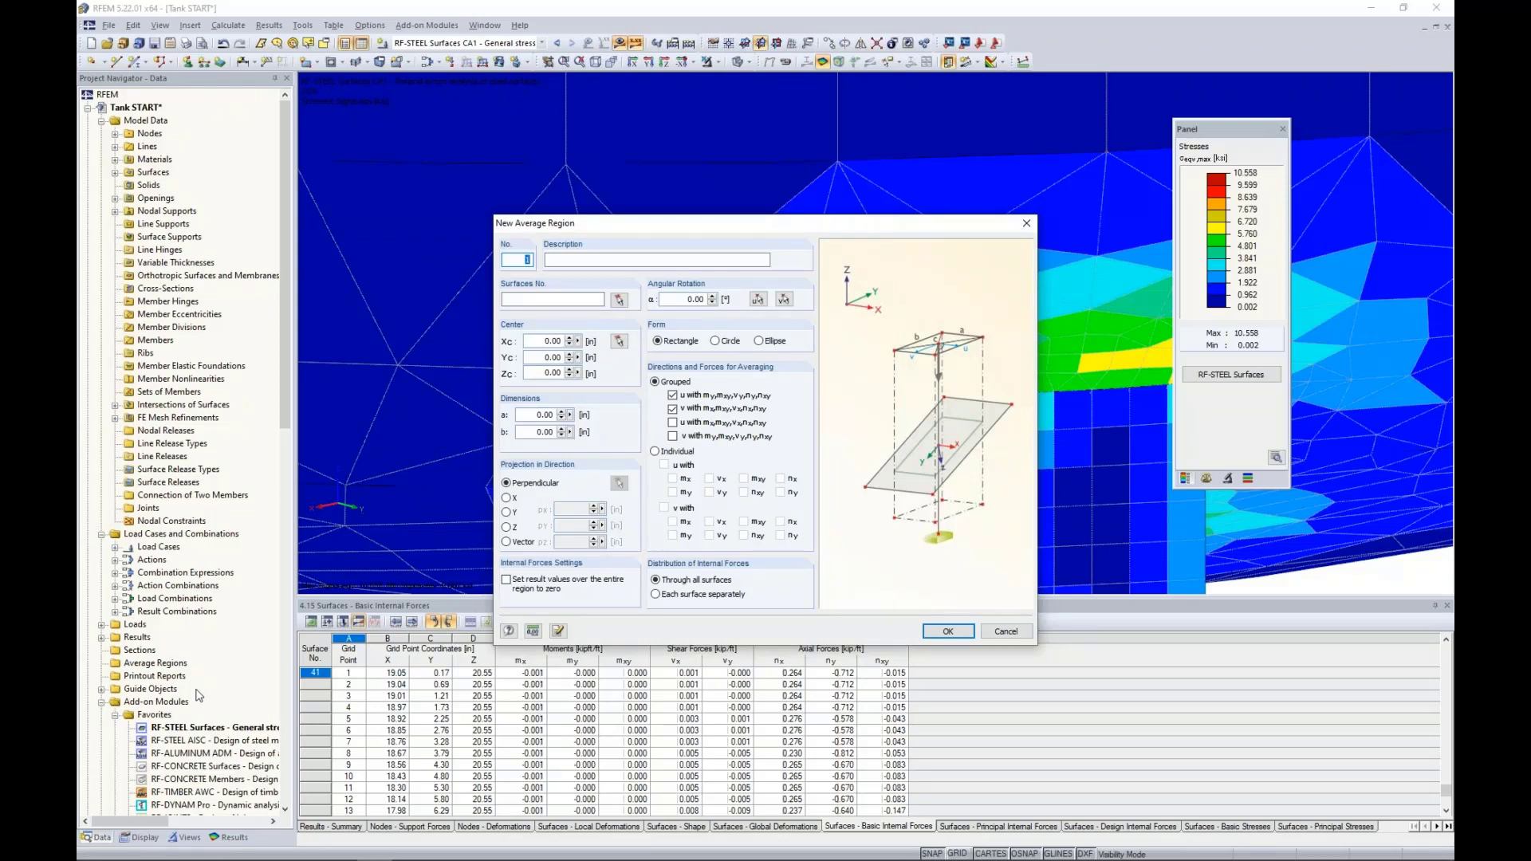
click(618, 300)
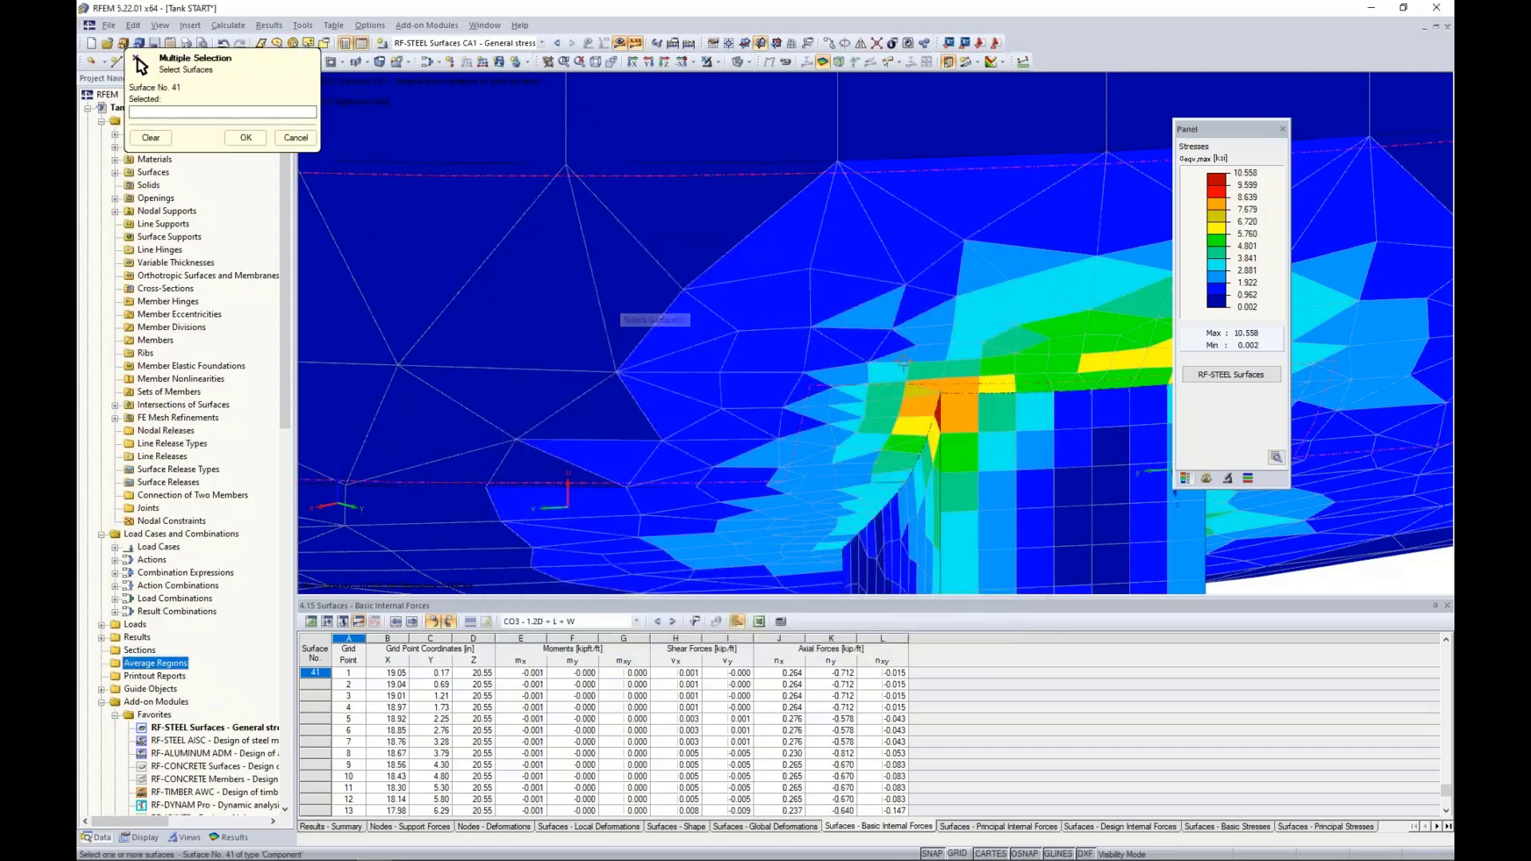
click(893, 359)
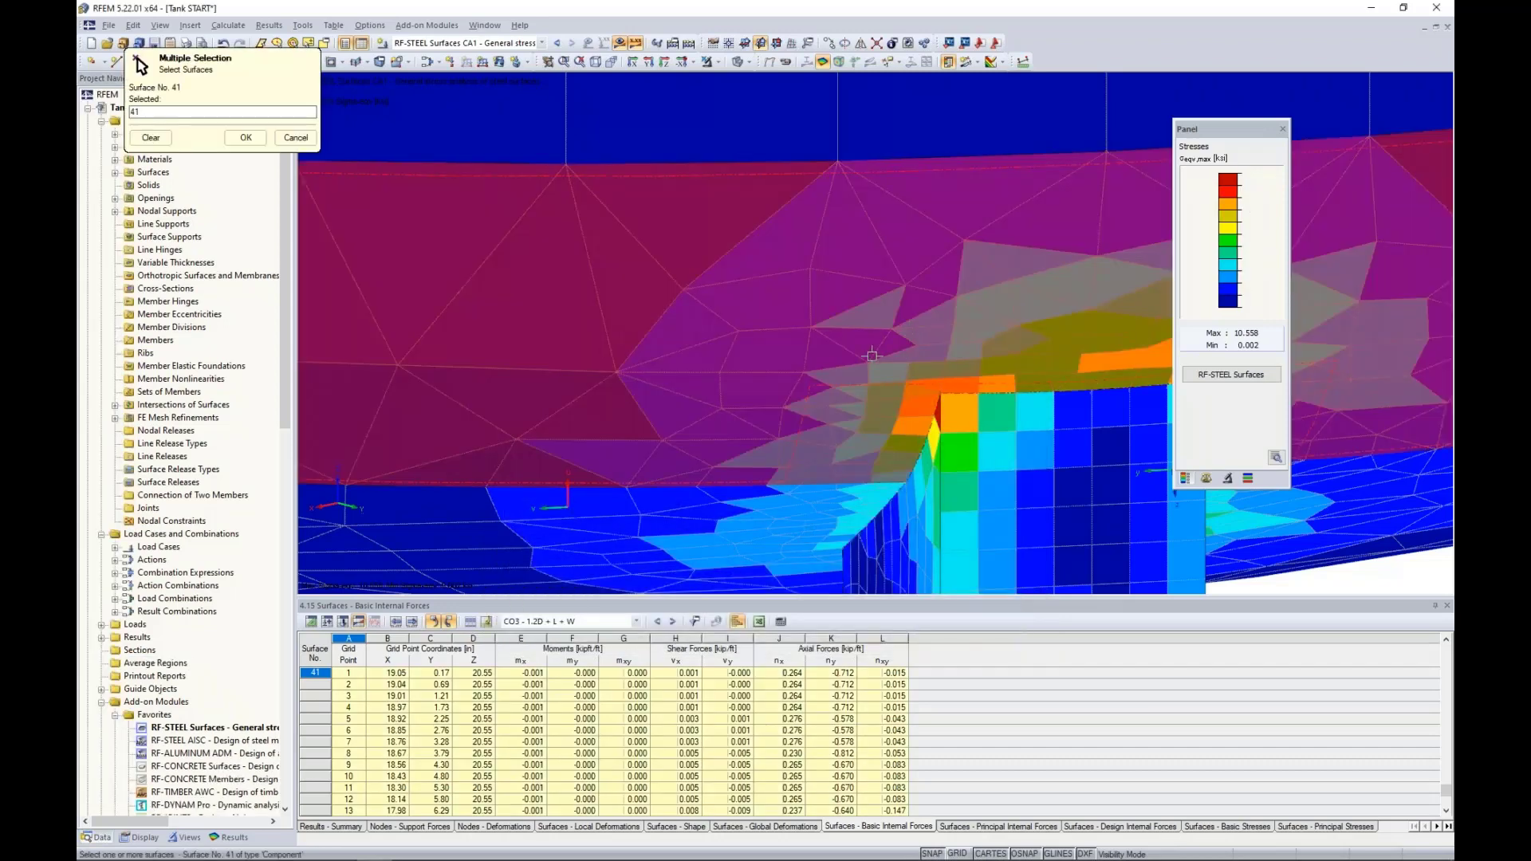
click(1152, 478)
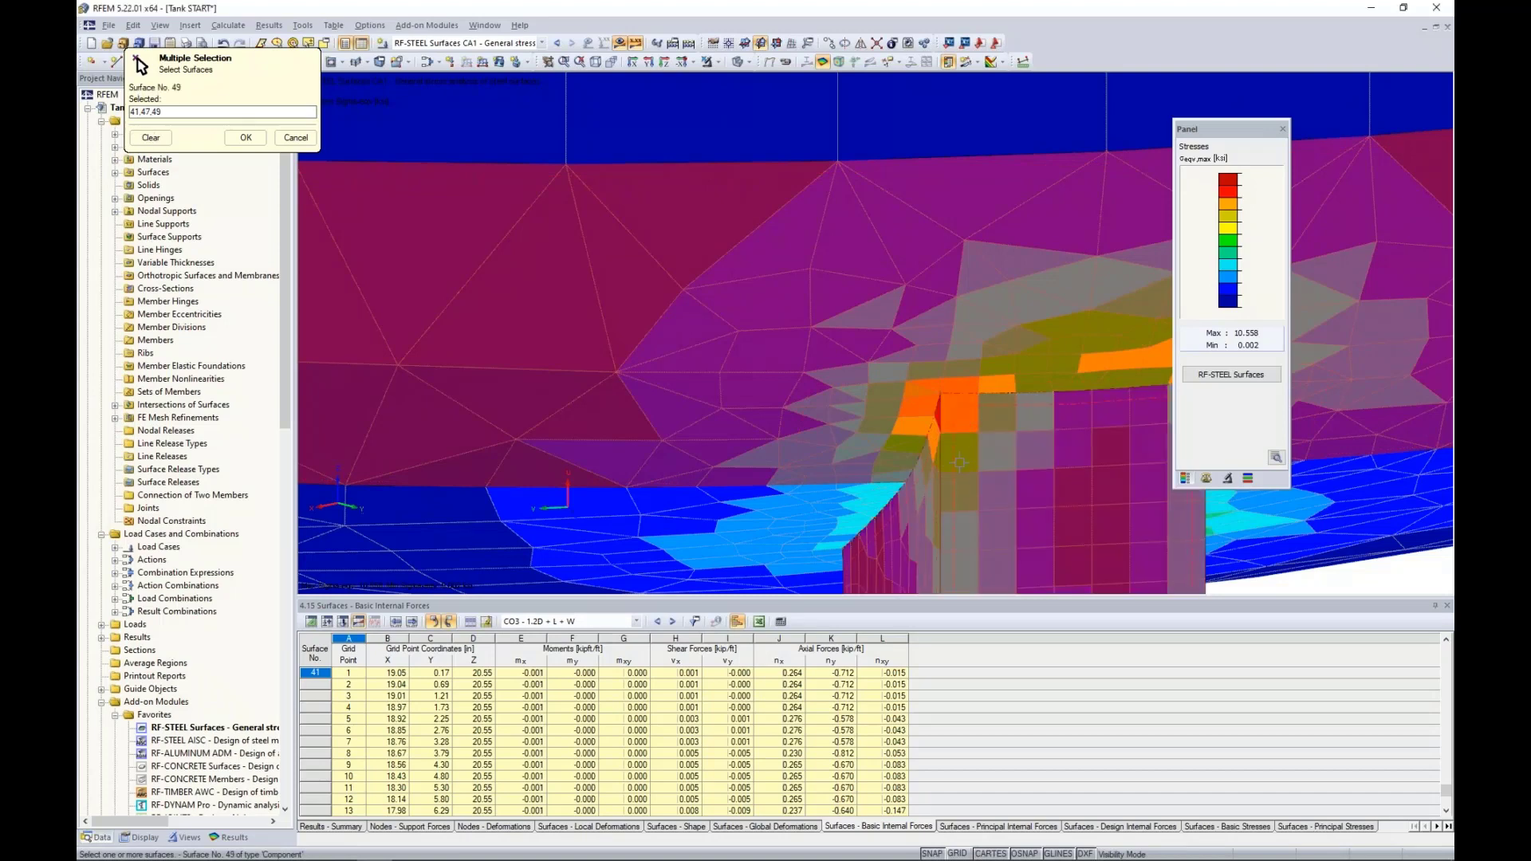
click(245, 137)
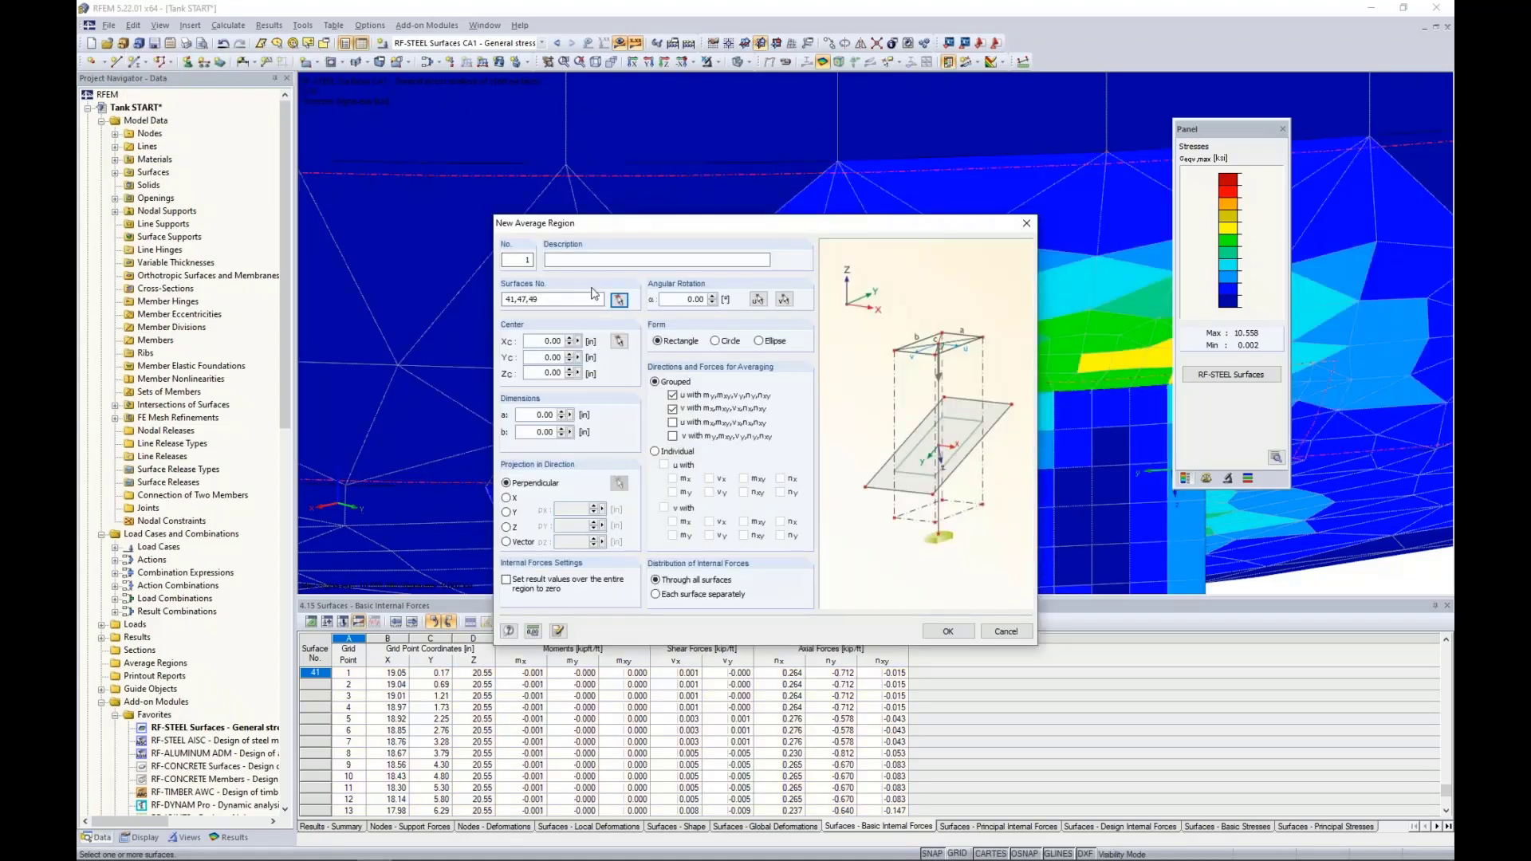
Make the region a 2 in diameter circle centred on the leg's peak-stress corner node, averaging all grouped forces in both directions.
click(716, 341)
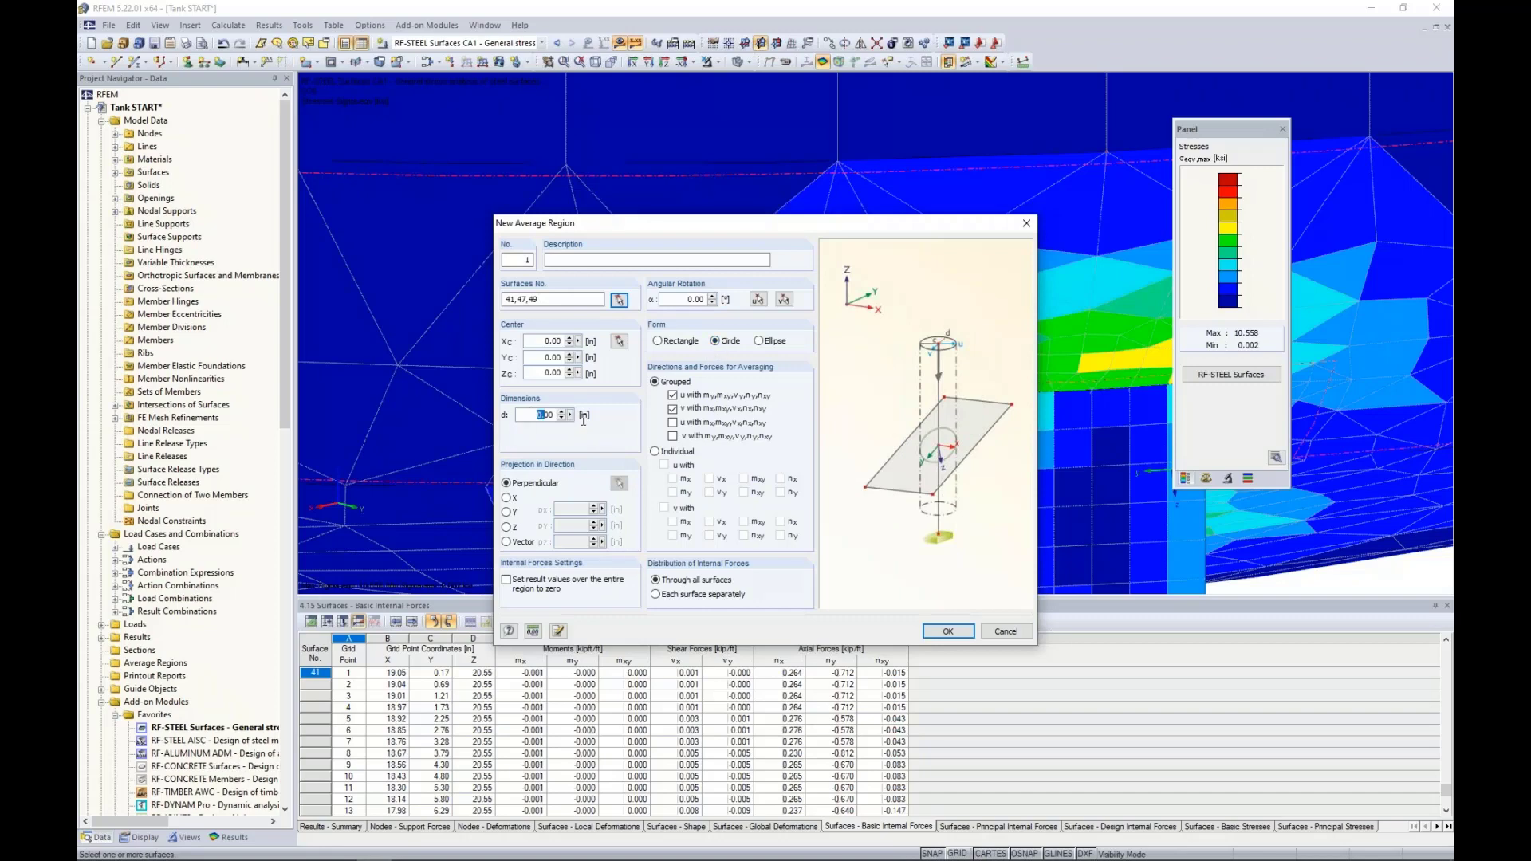
double_click(547, 415)
text(2)
click(618, 342)
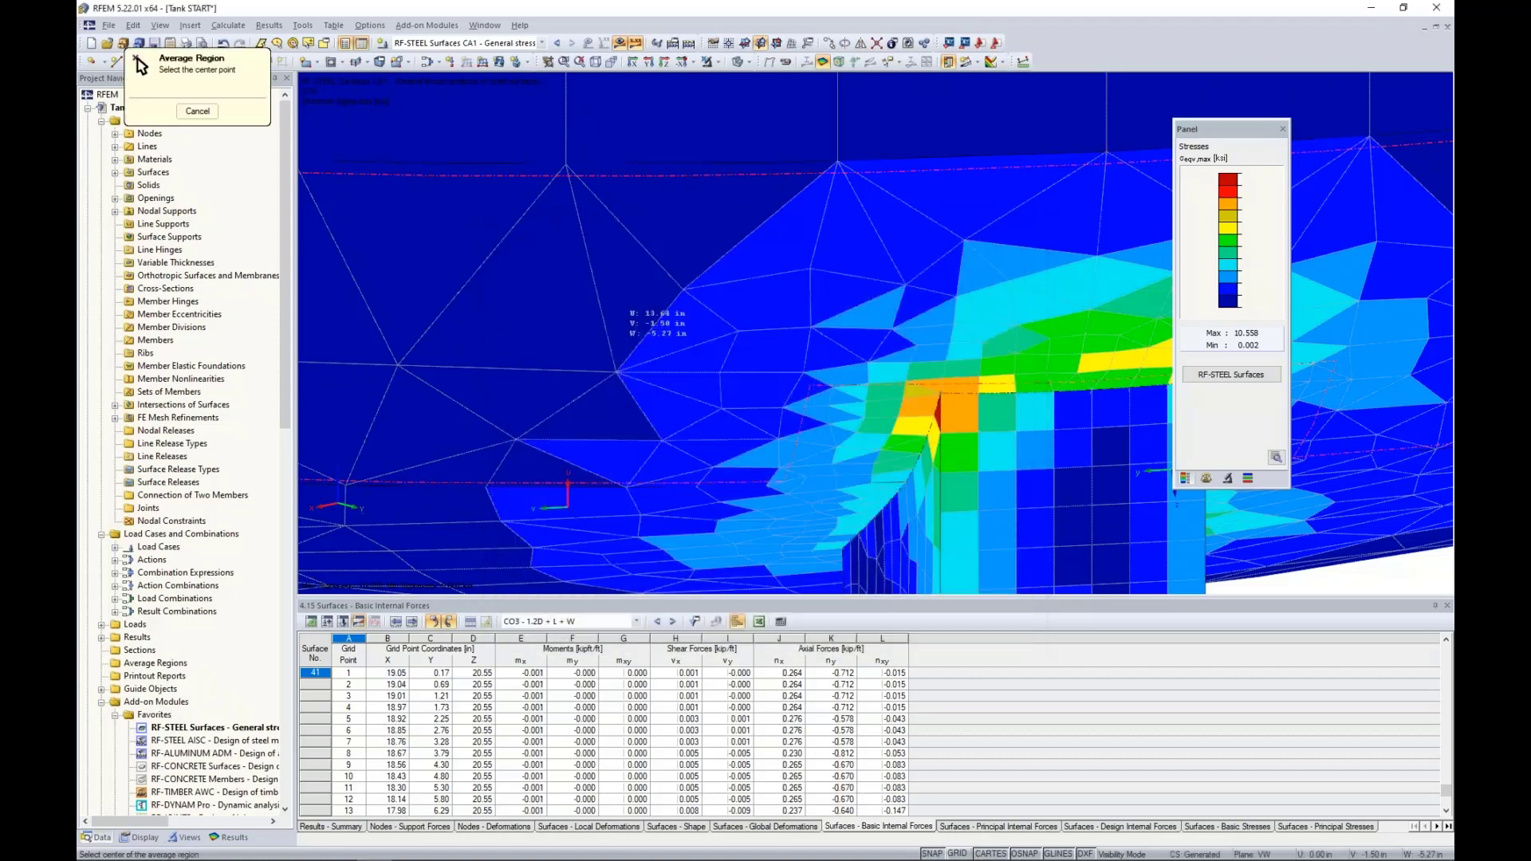
click(940, 393)
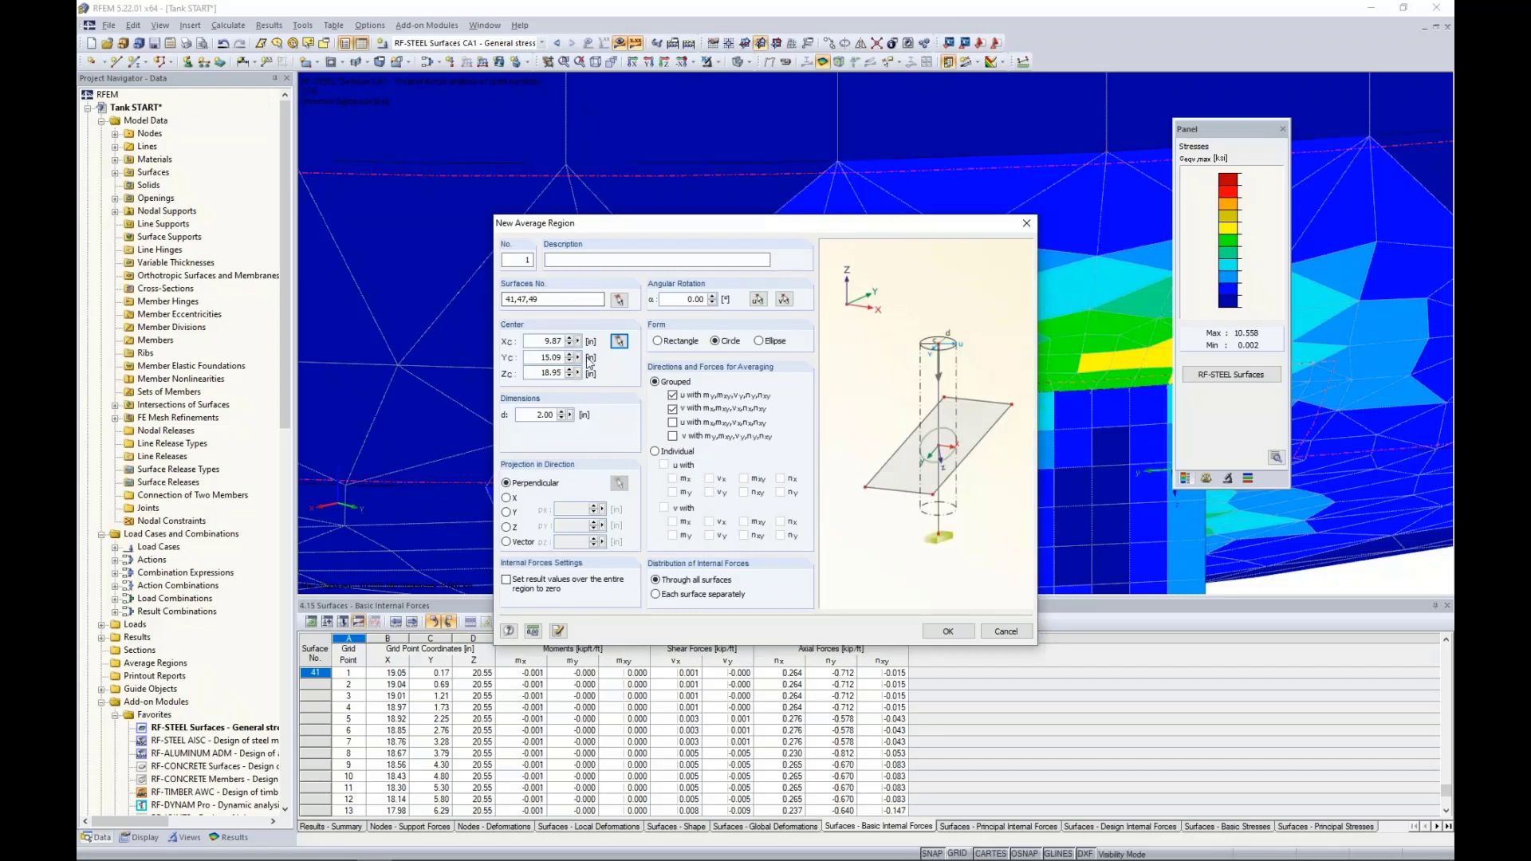
click(672, 422)
click(672, 437)
Define the average region's projection by vector, and reveal the whole tank without results by cancelling visibility mode for picking the direction.
click(507, 542)
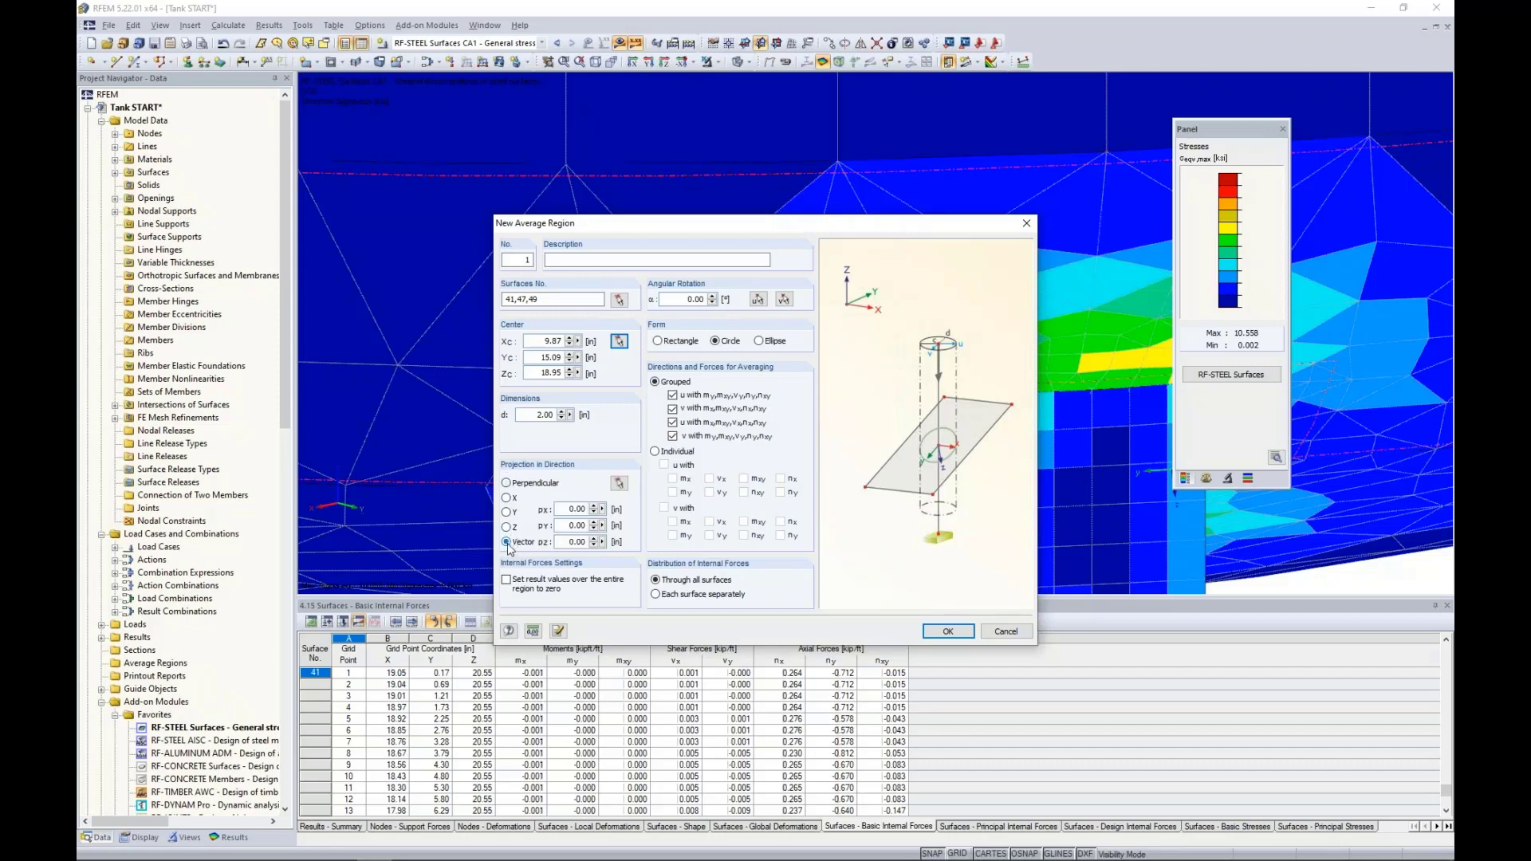
click(619, 484)
scroll(753, 220, up, 3)
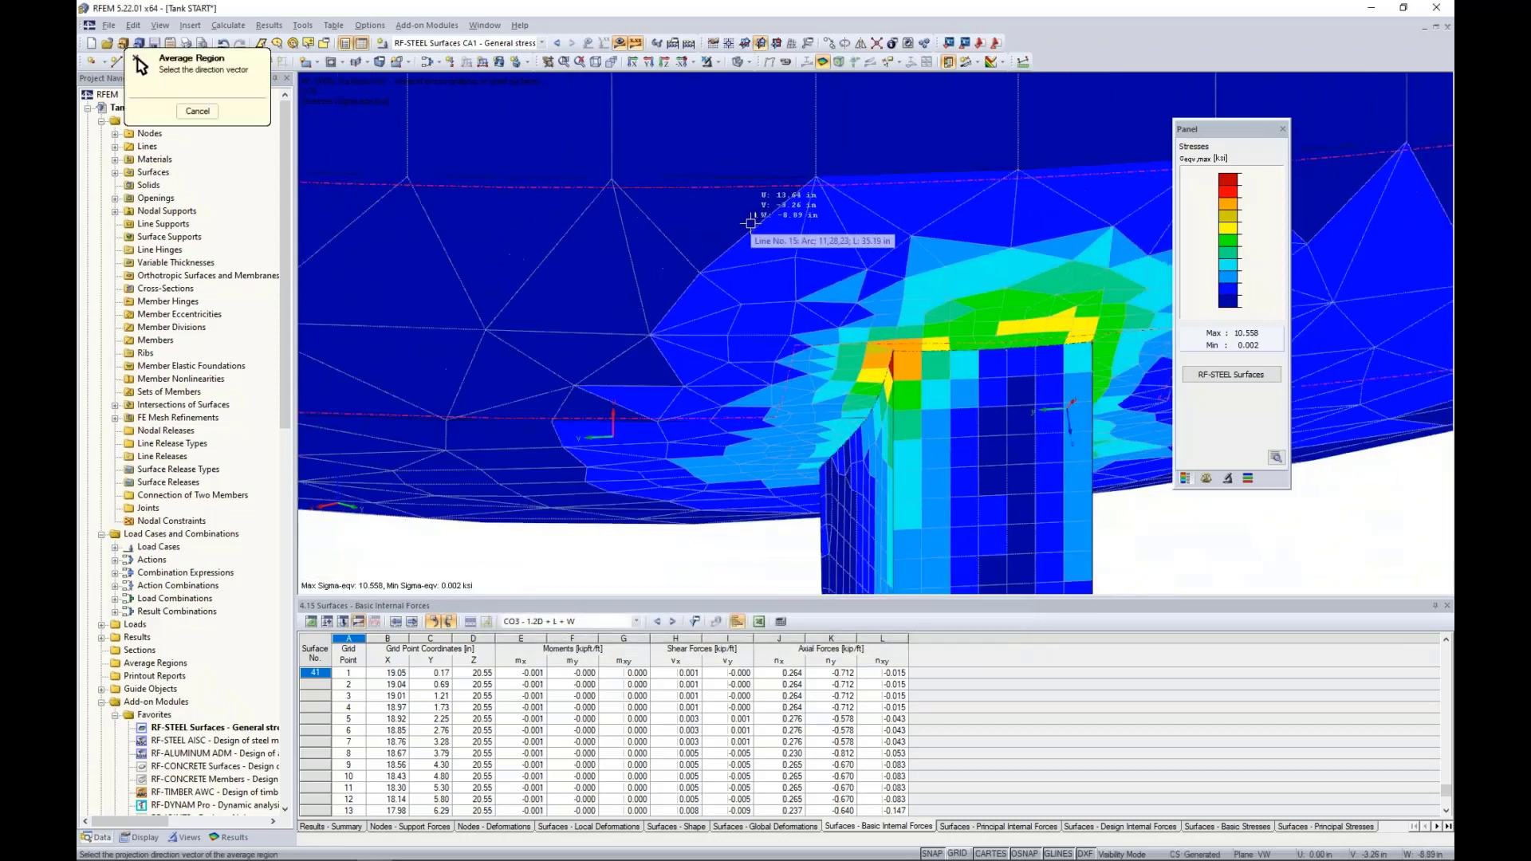
scroll(749, 223, down, 5)
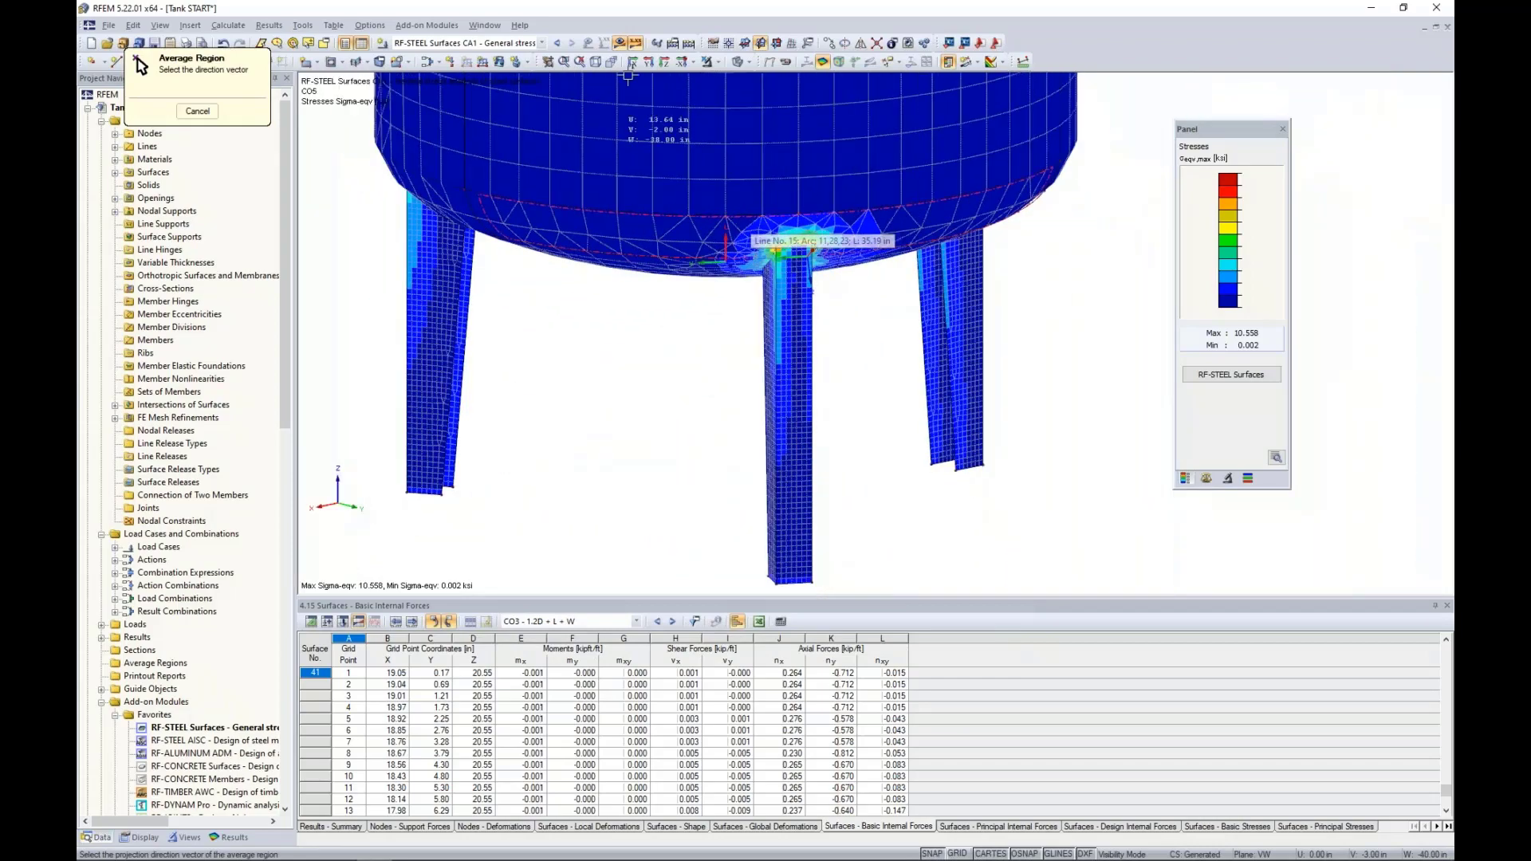
click(623, 44)
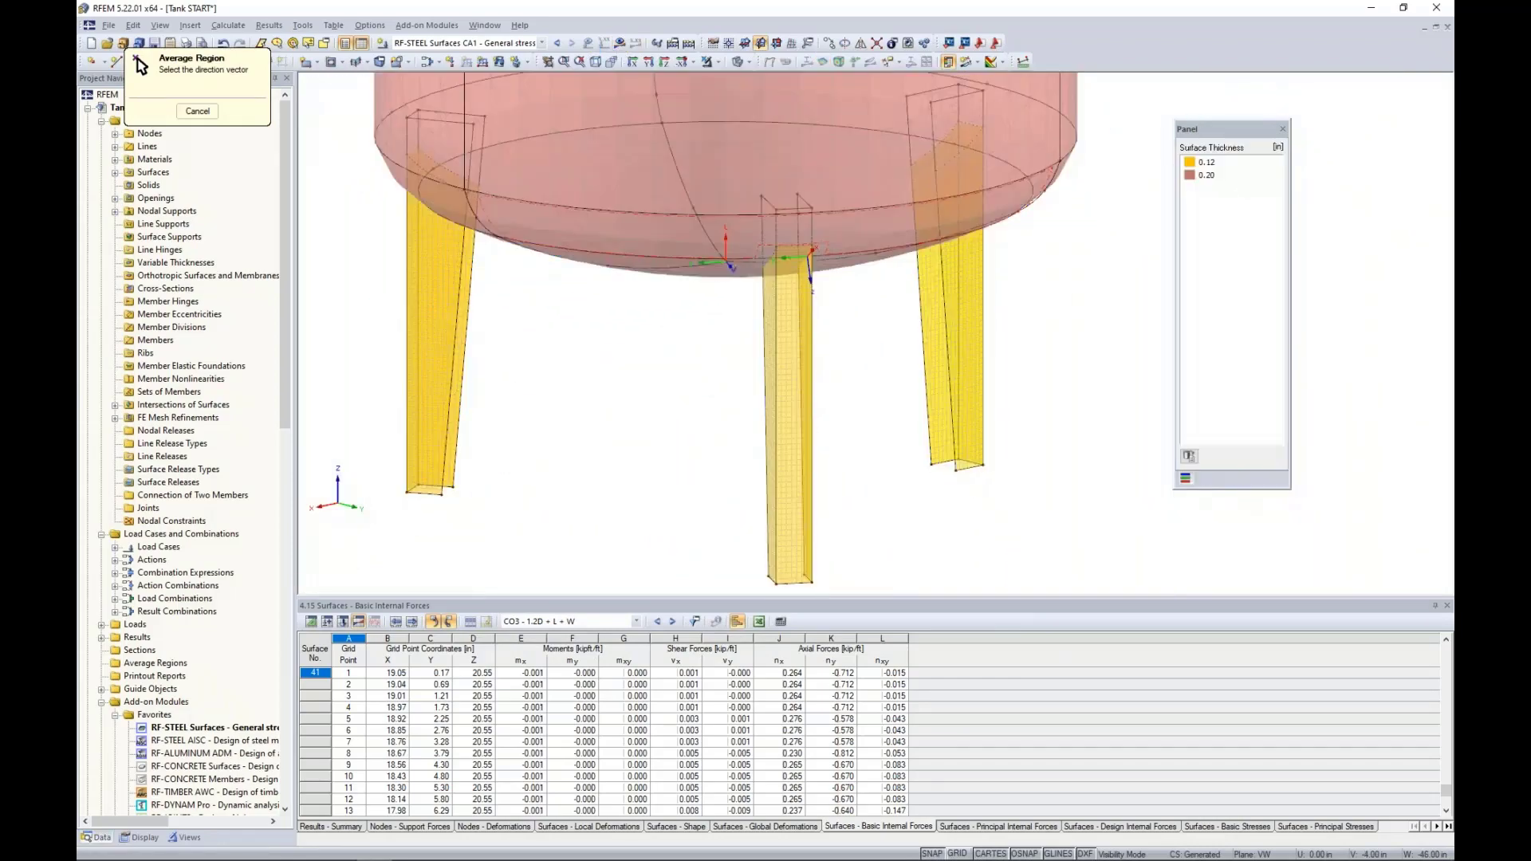
click(714, 63)
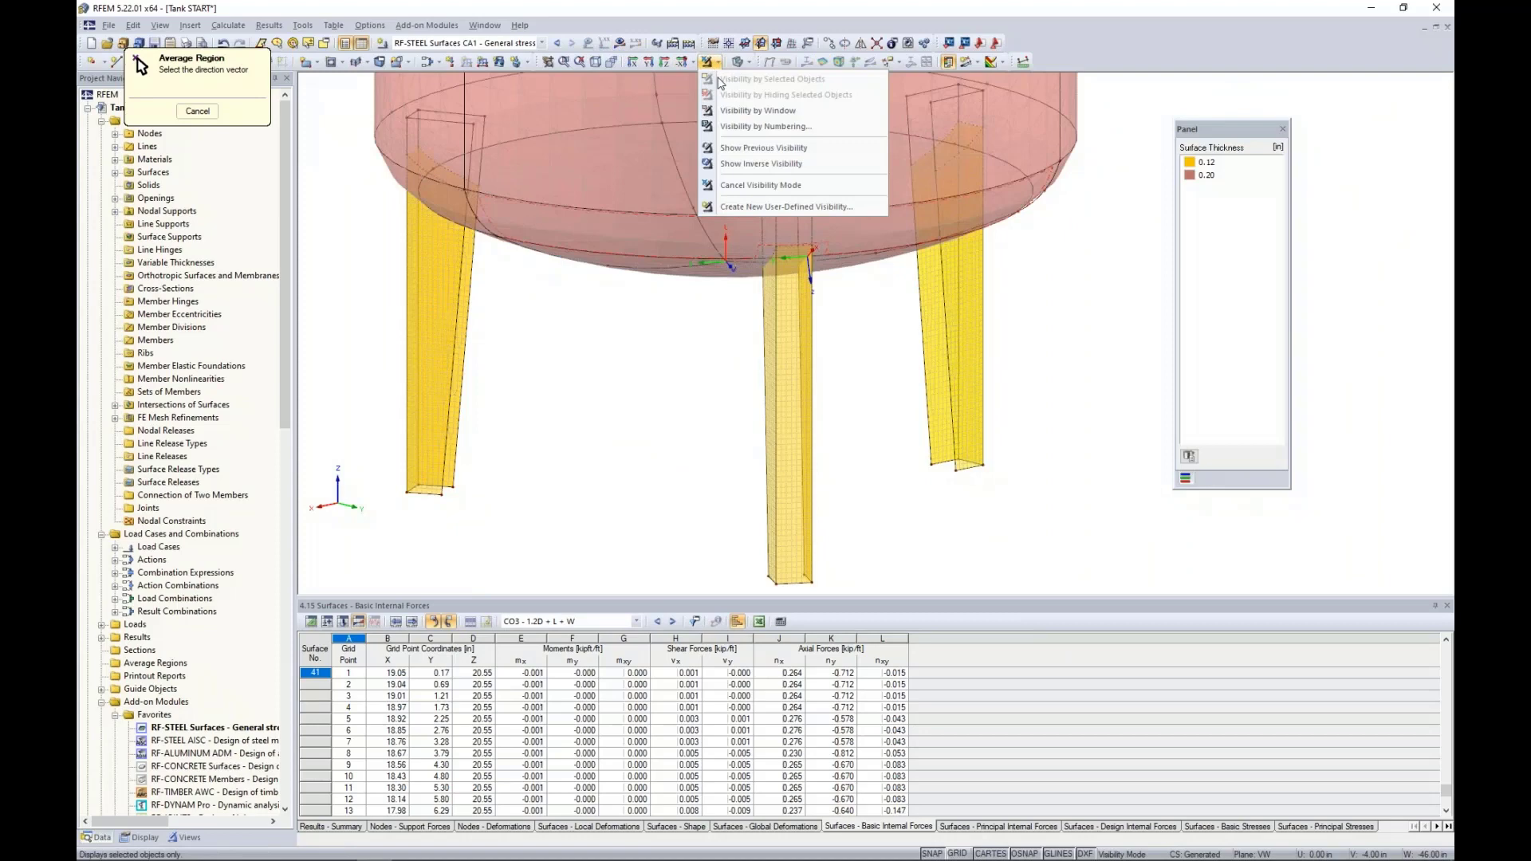
click(749, 185)
Pick the projection vector (-8.50, -14.72, 0.00 in) from the leg's base to the centre node between the supports, and create the region.
ctrl+middle_drag(871, 416, 553, 349)
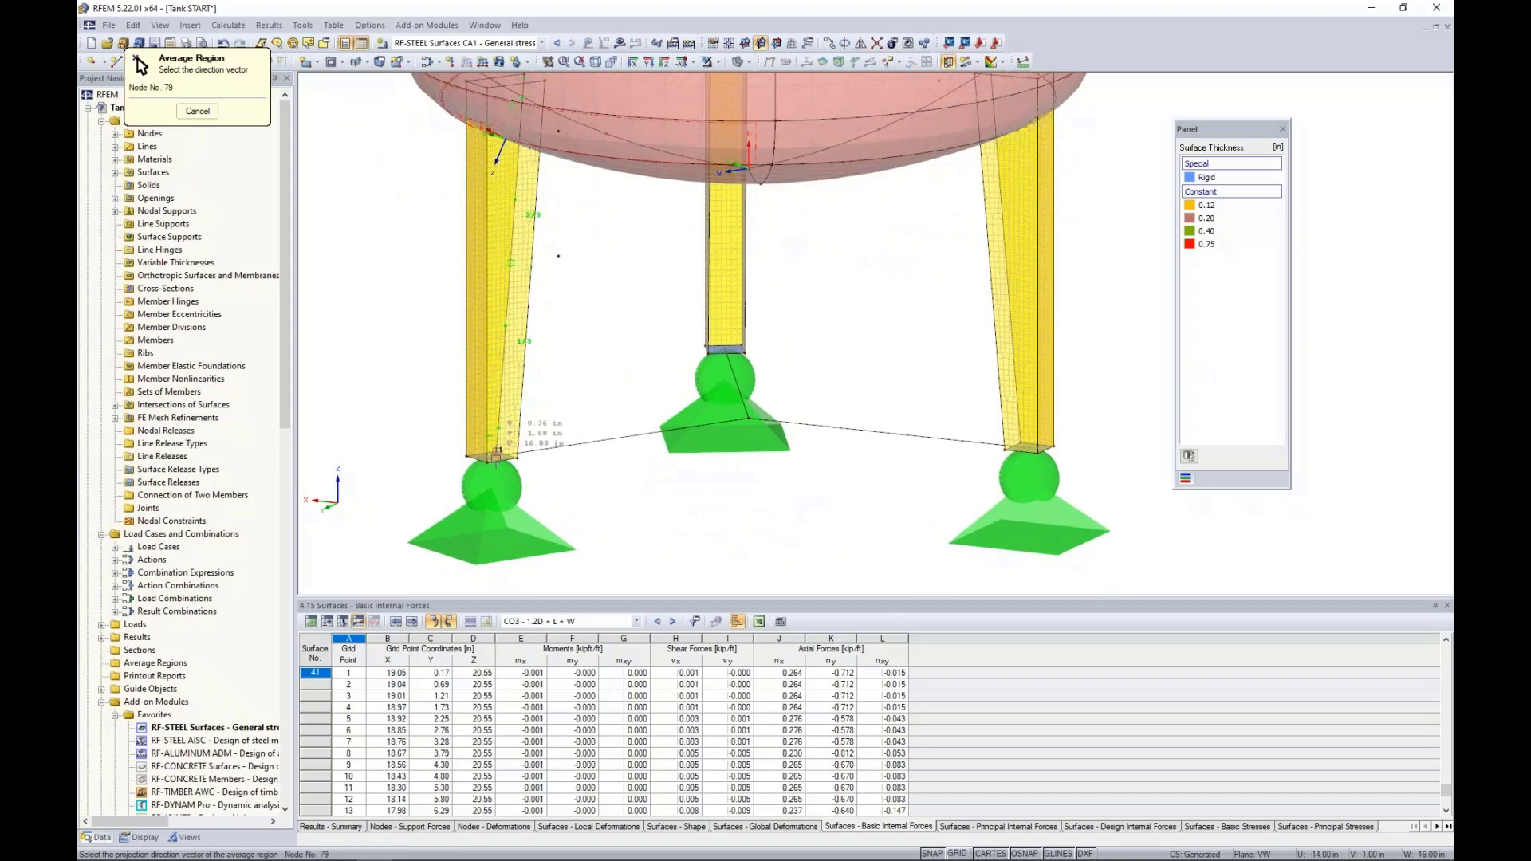
scroll(495, 456, up, 2)
scroll(496, 456, up, 2)
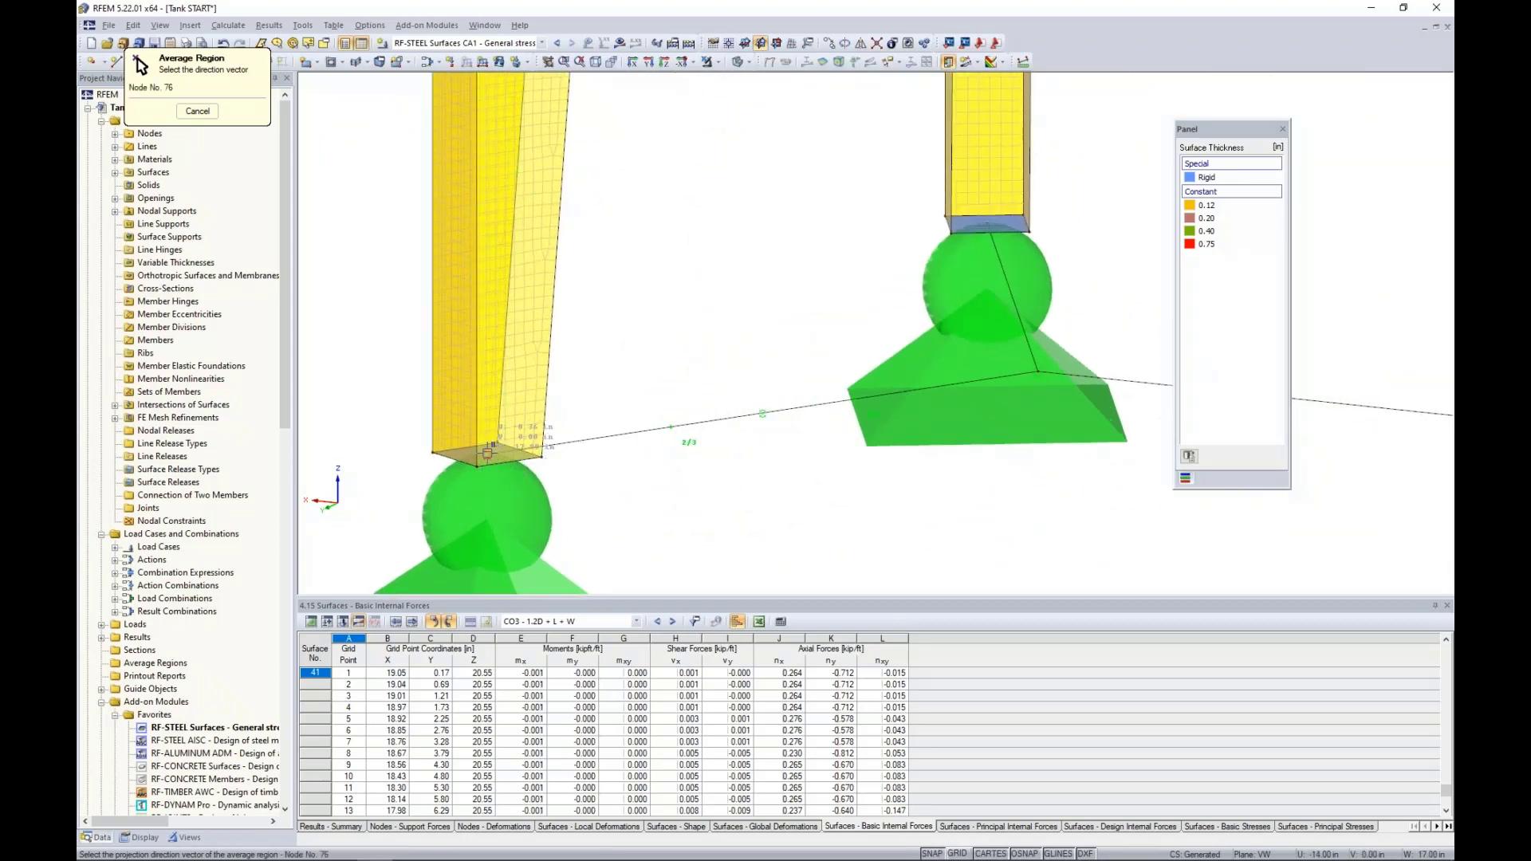
scroll(487, 455, down, 5)
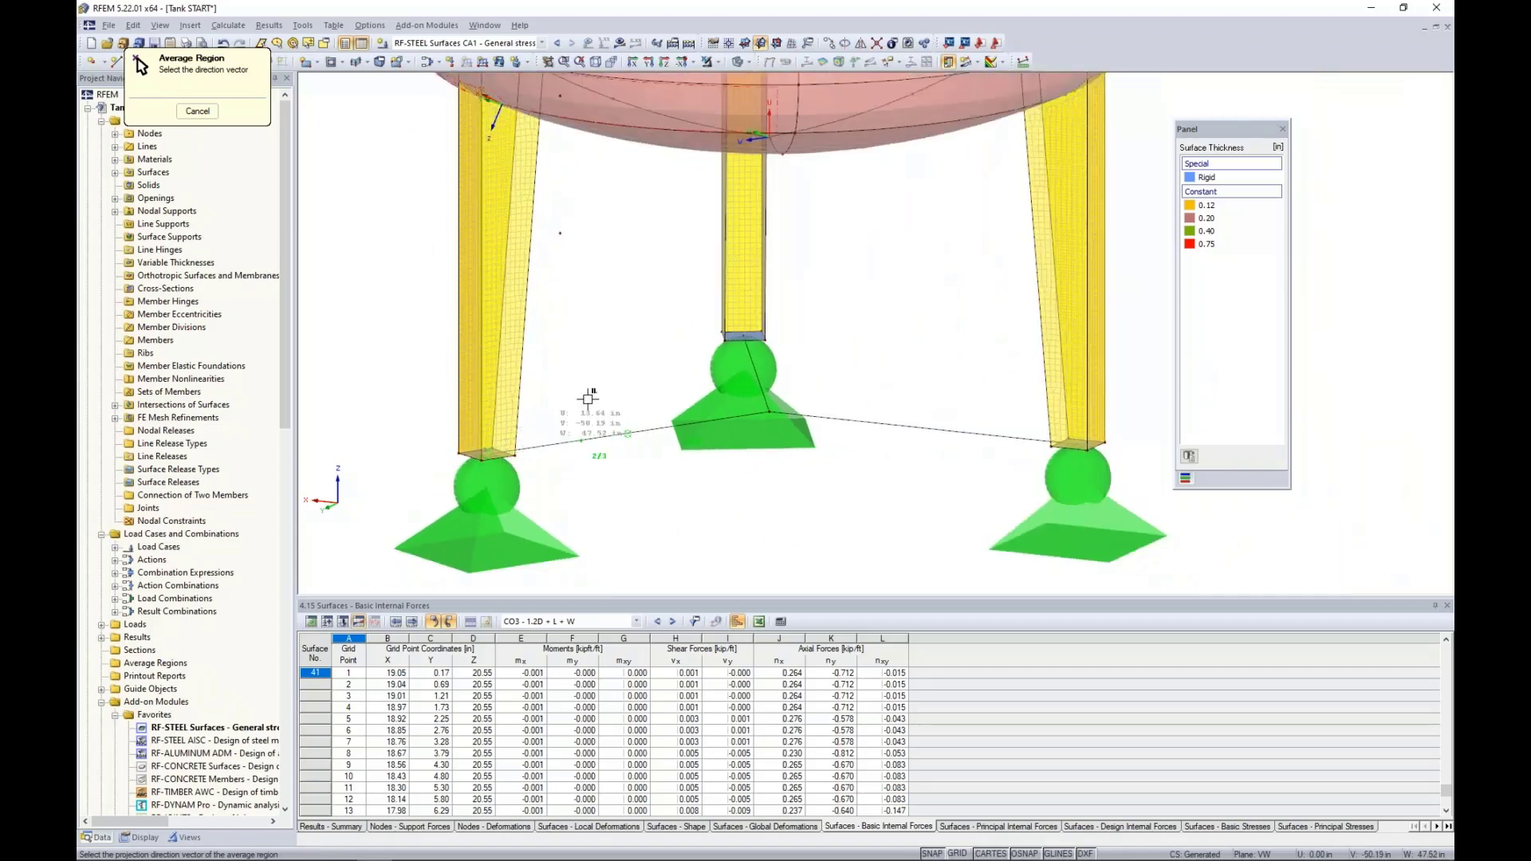
ctrl+middle_drag(598, 357, 673, 425)
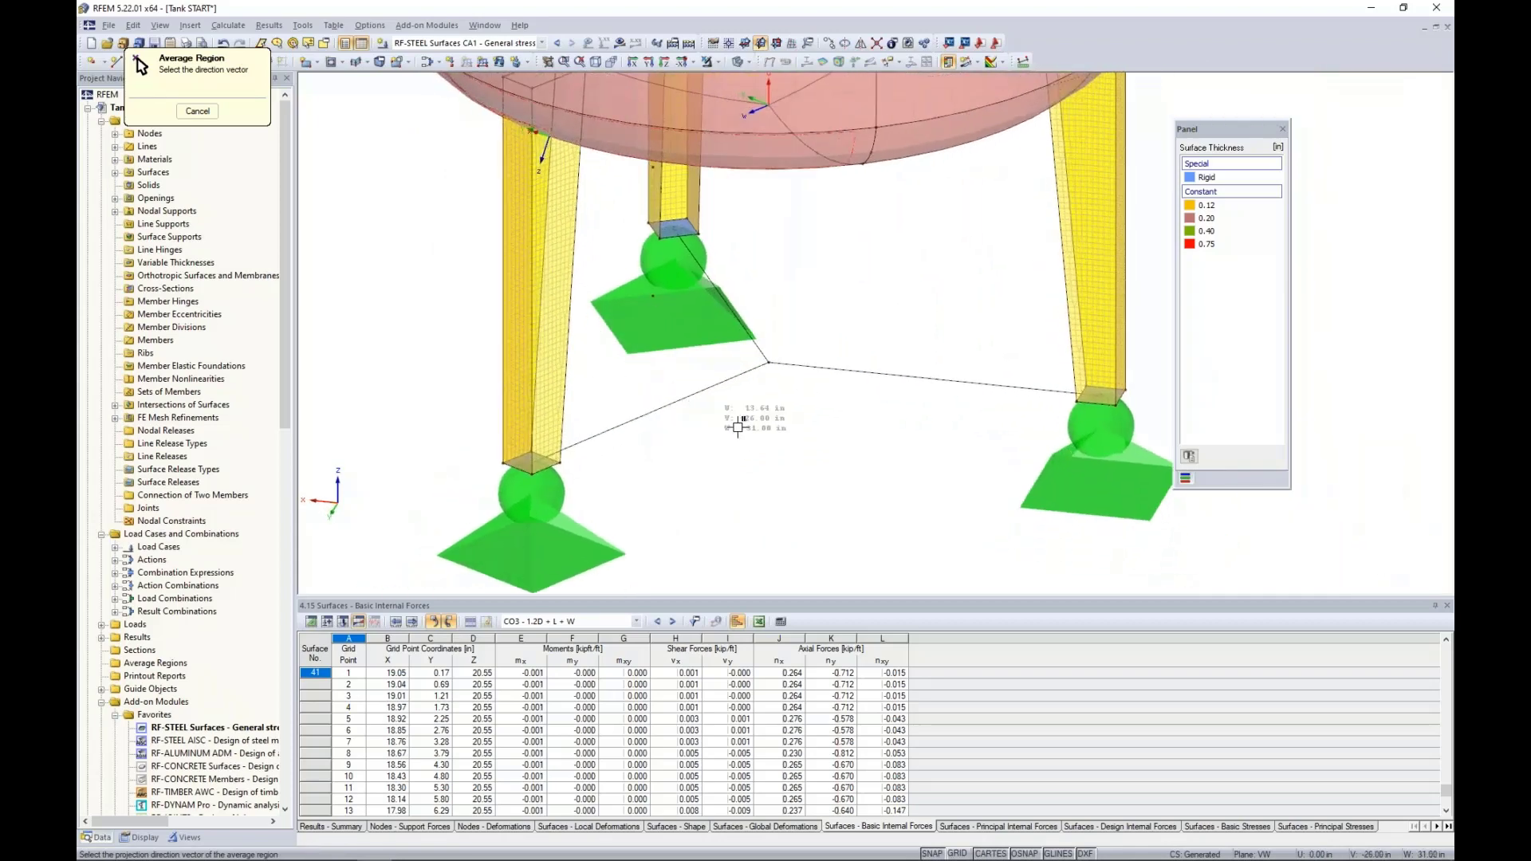
click(768, 362)
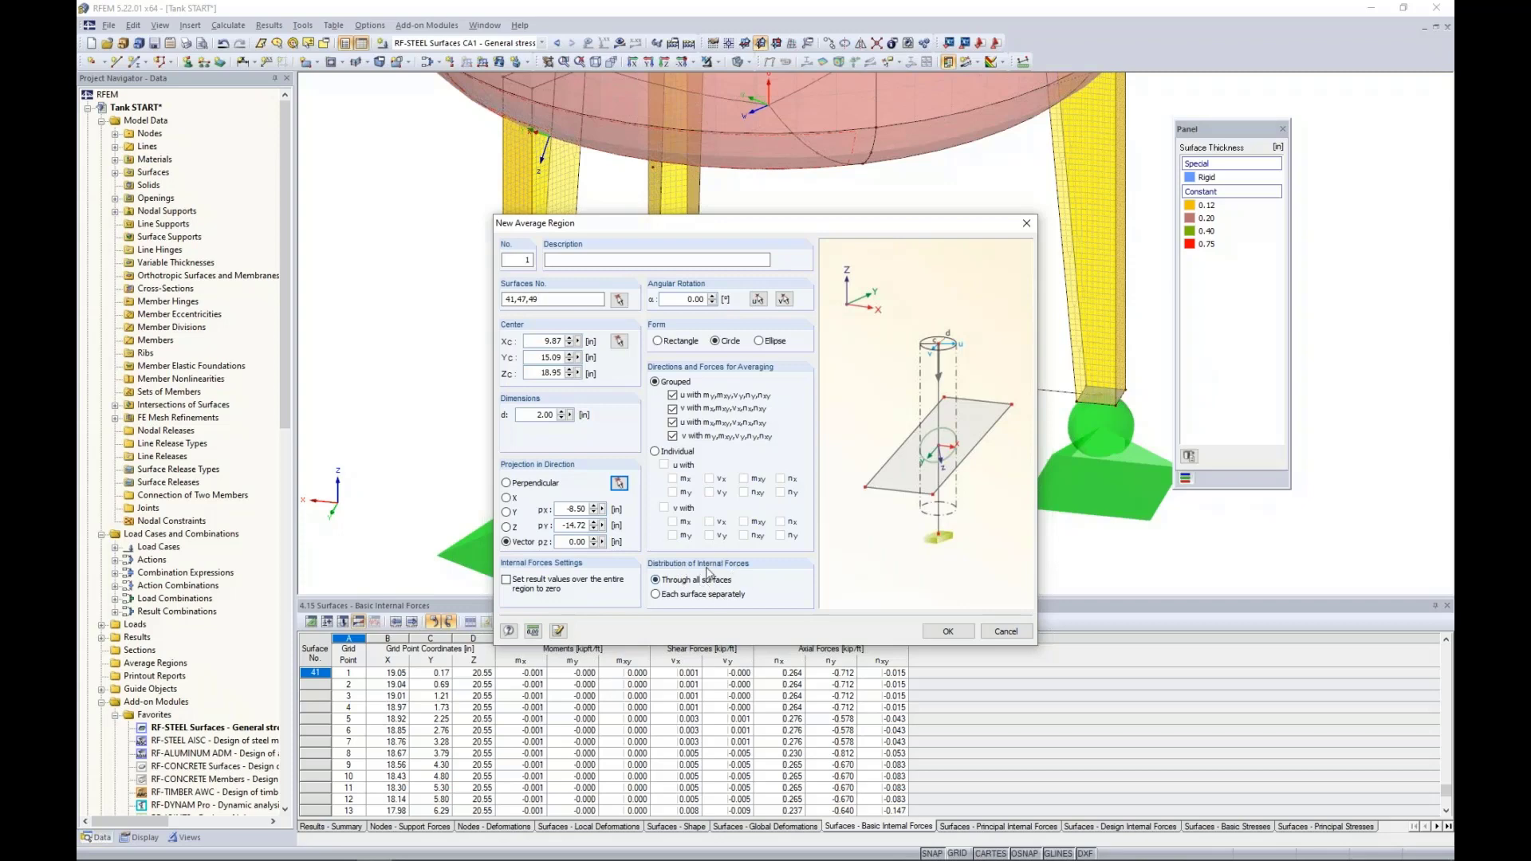
click(944, 632)
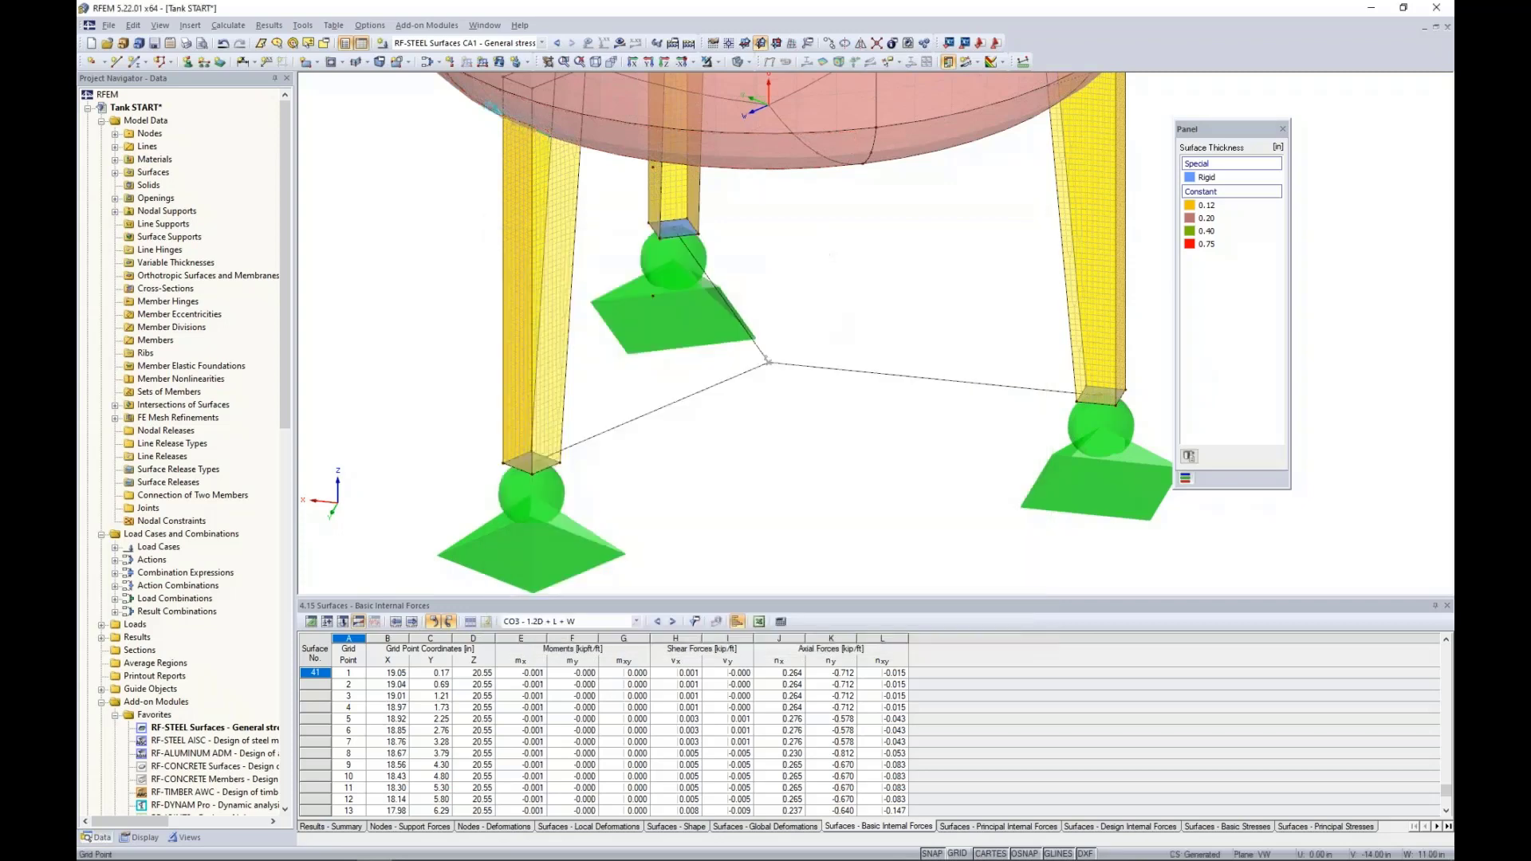
Show the model in wireframe and examine how the new average region projects through the tank and its leg connection.
click(742, 61)
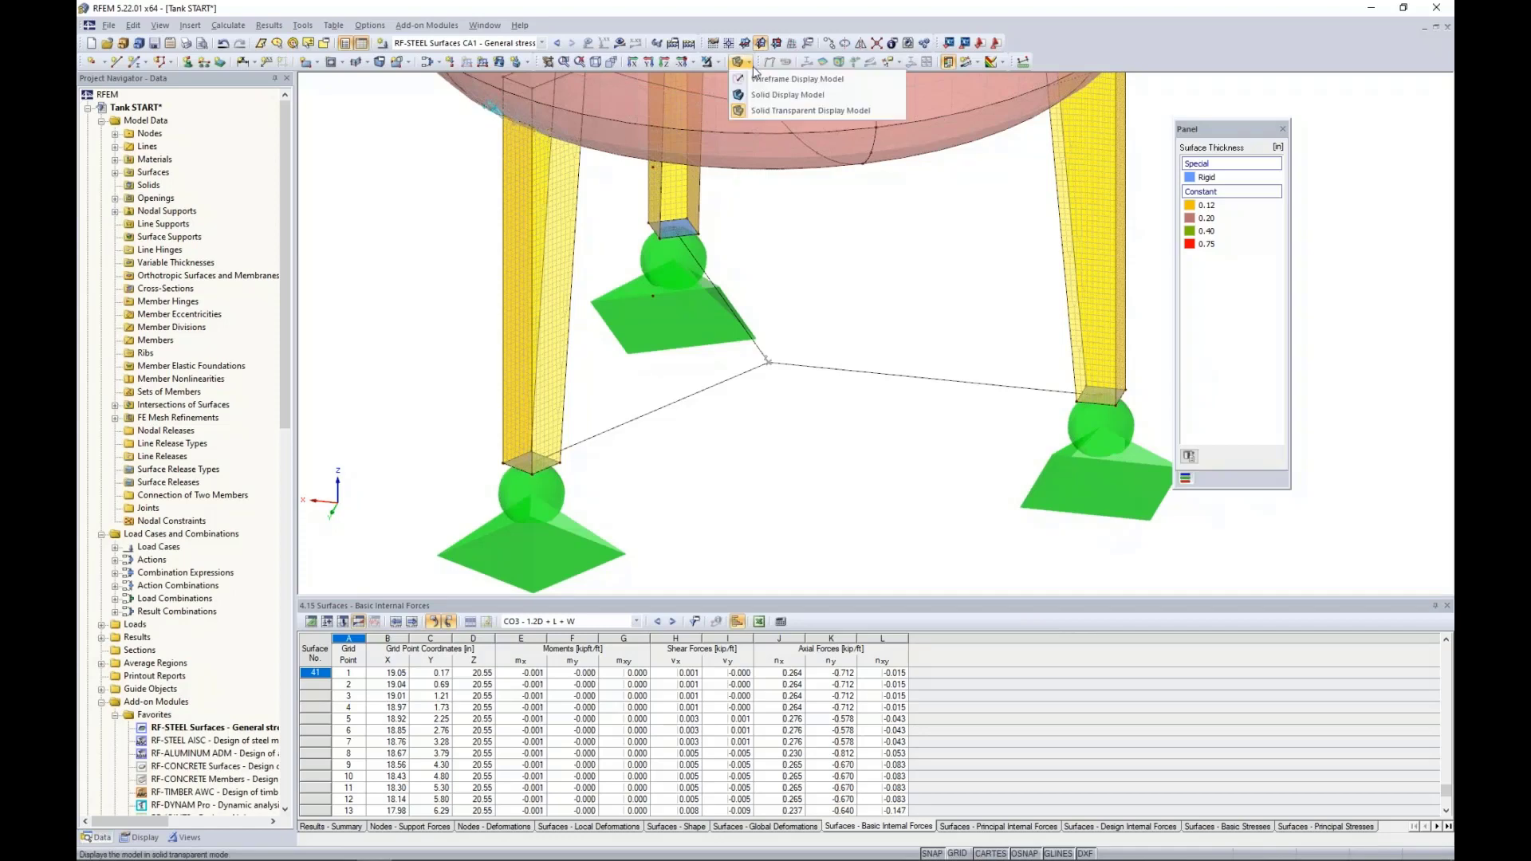
click(769, 82)
middle_drag(397, 246, 403, 366)
click(647, 219)
scroll(571, 212, up, 3)
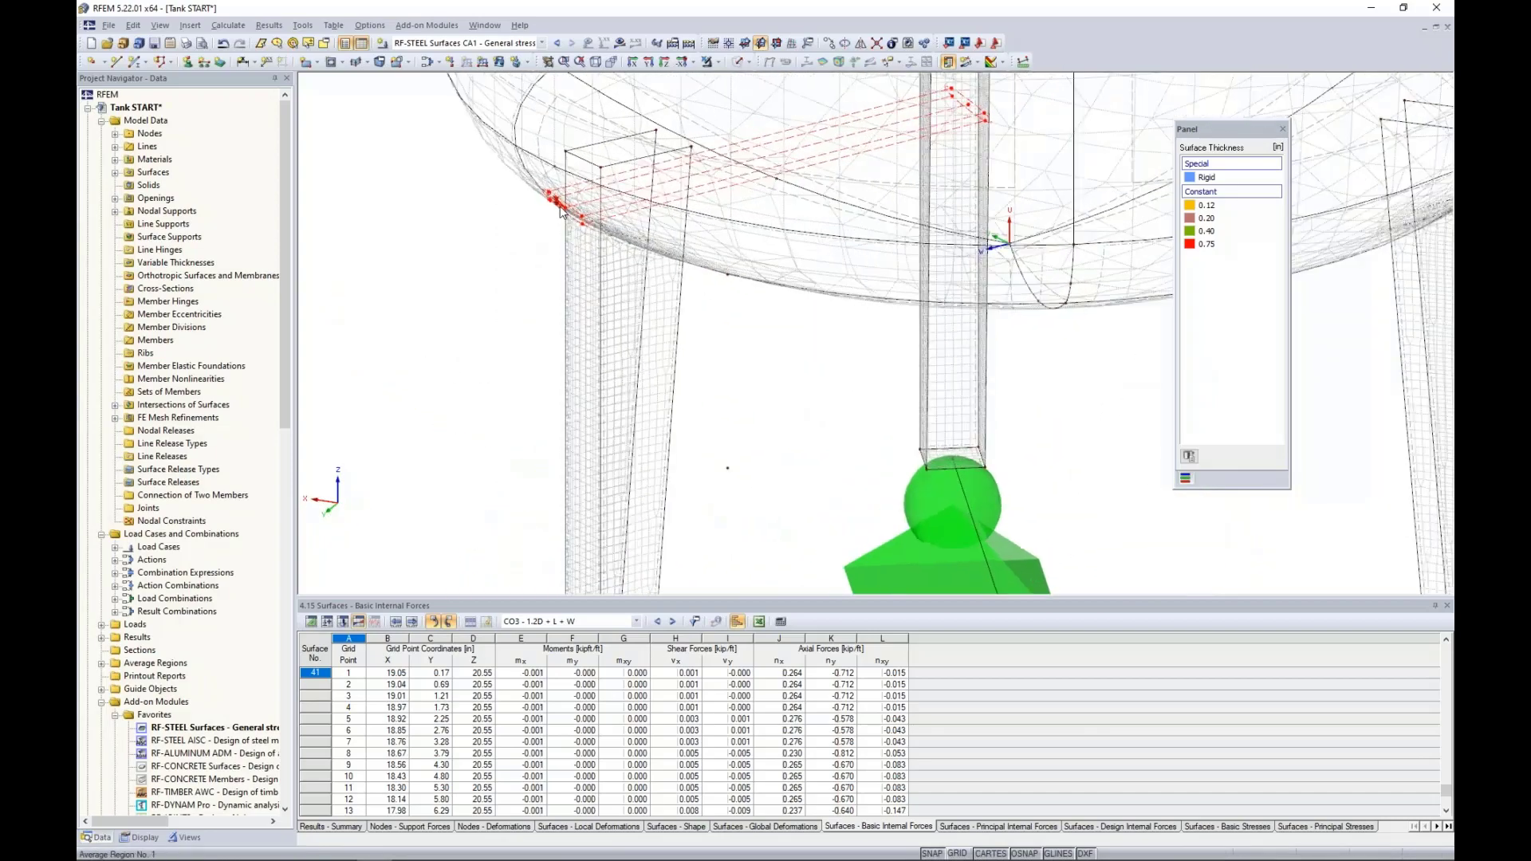
scroll(571, 212, down, 1)
scroll(715, 249, down, 3)
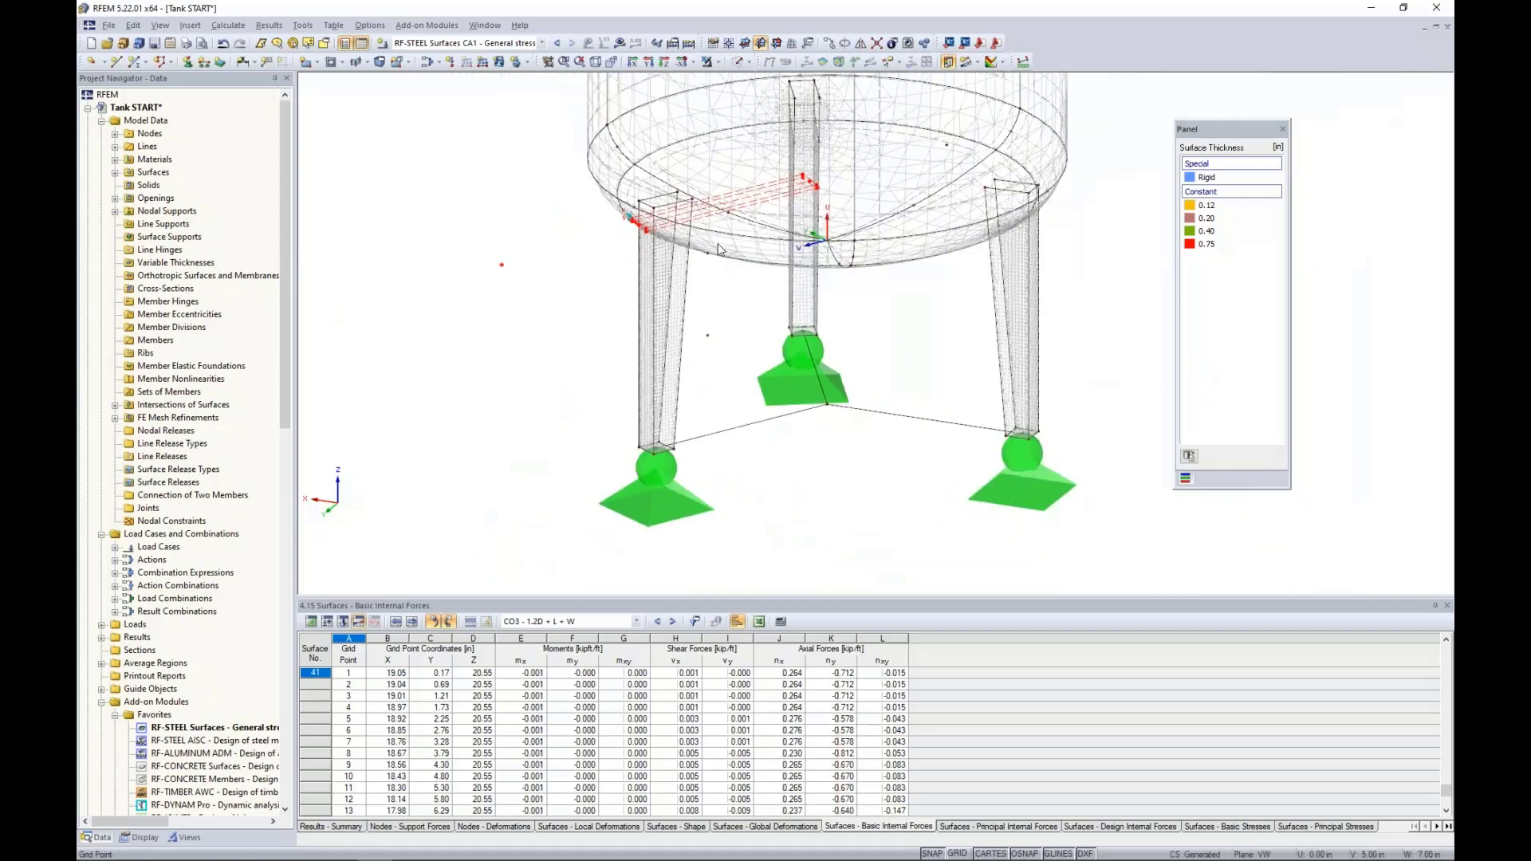
ctrl+middle_drag(712, 267, 698, 422)
scroll(698, 423, up, 2)
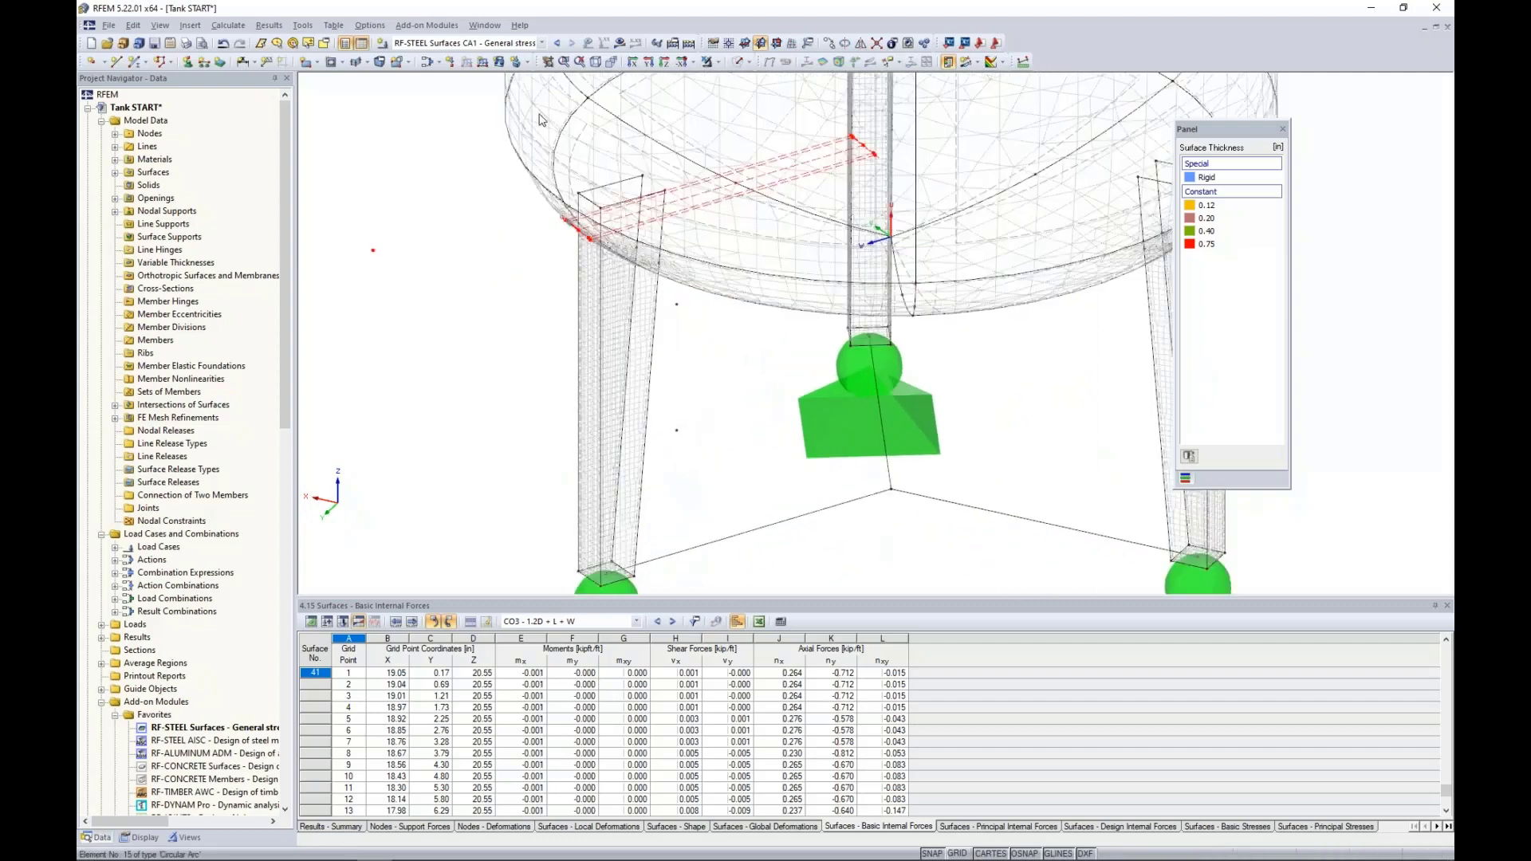
Display the stress results for CO3 - 1.2D + L + W and examine the averaged area at the leg-to-tank connection.
click(516, 46)
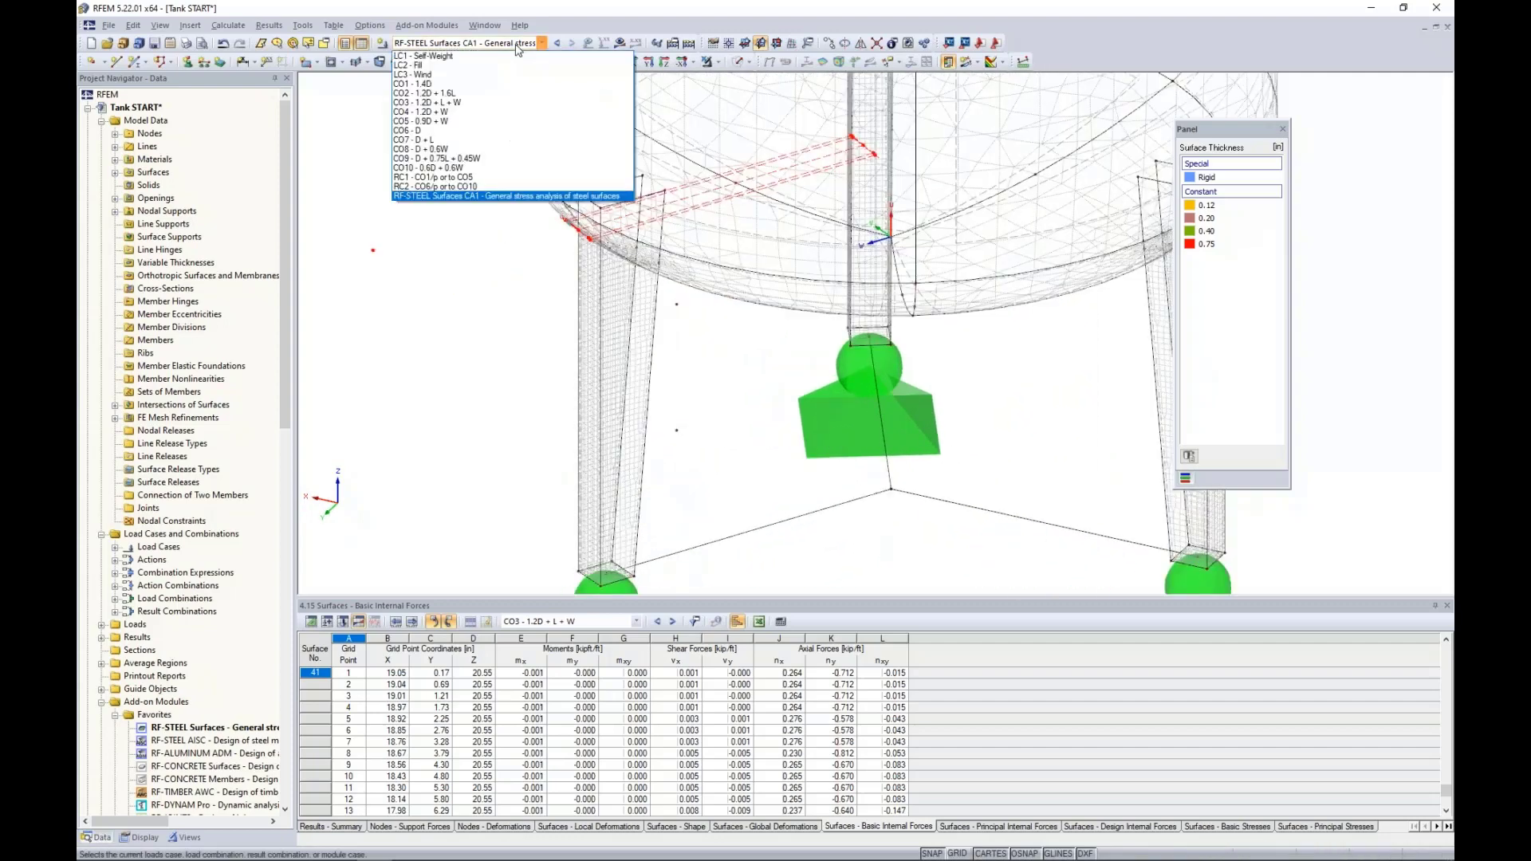
click(488, 102)
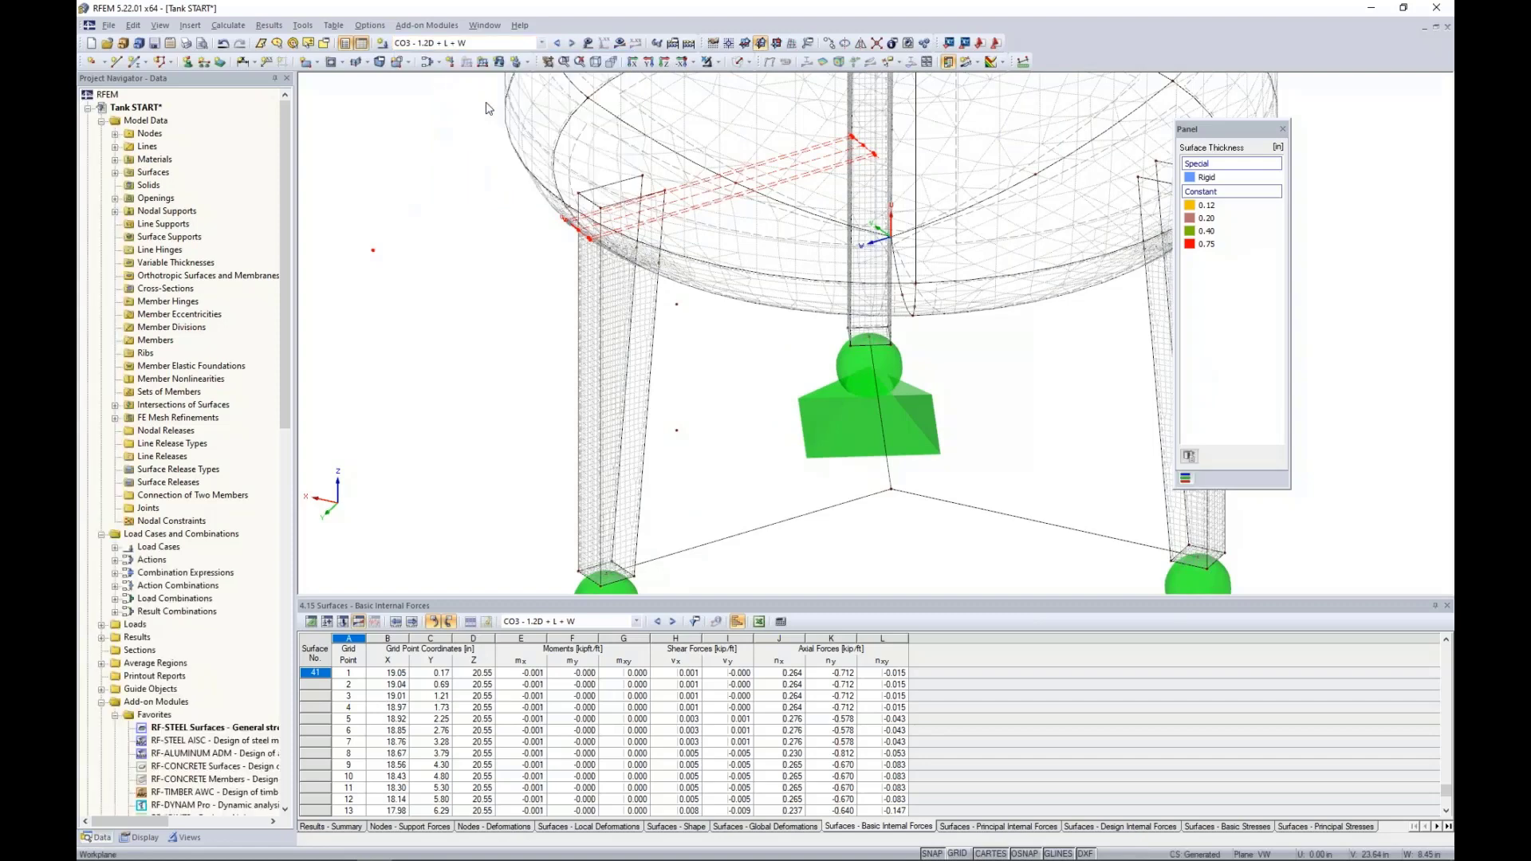
click(620, 45)
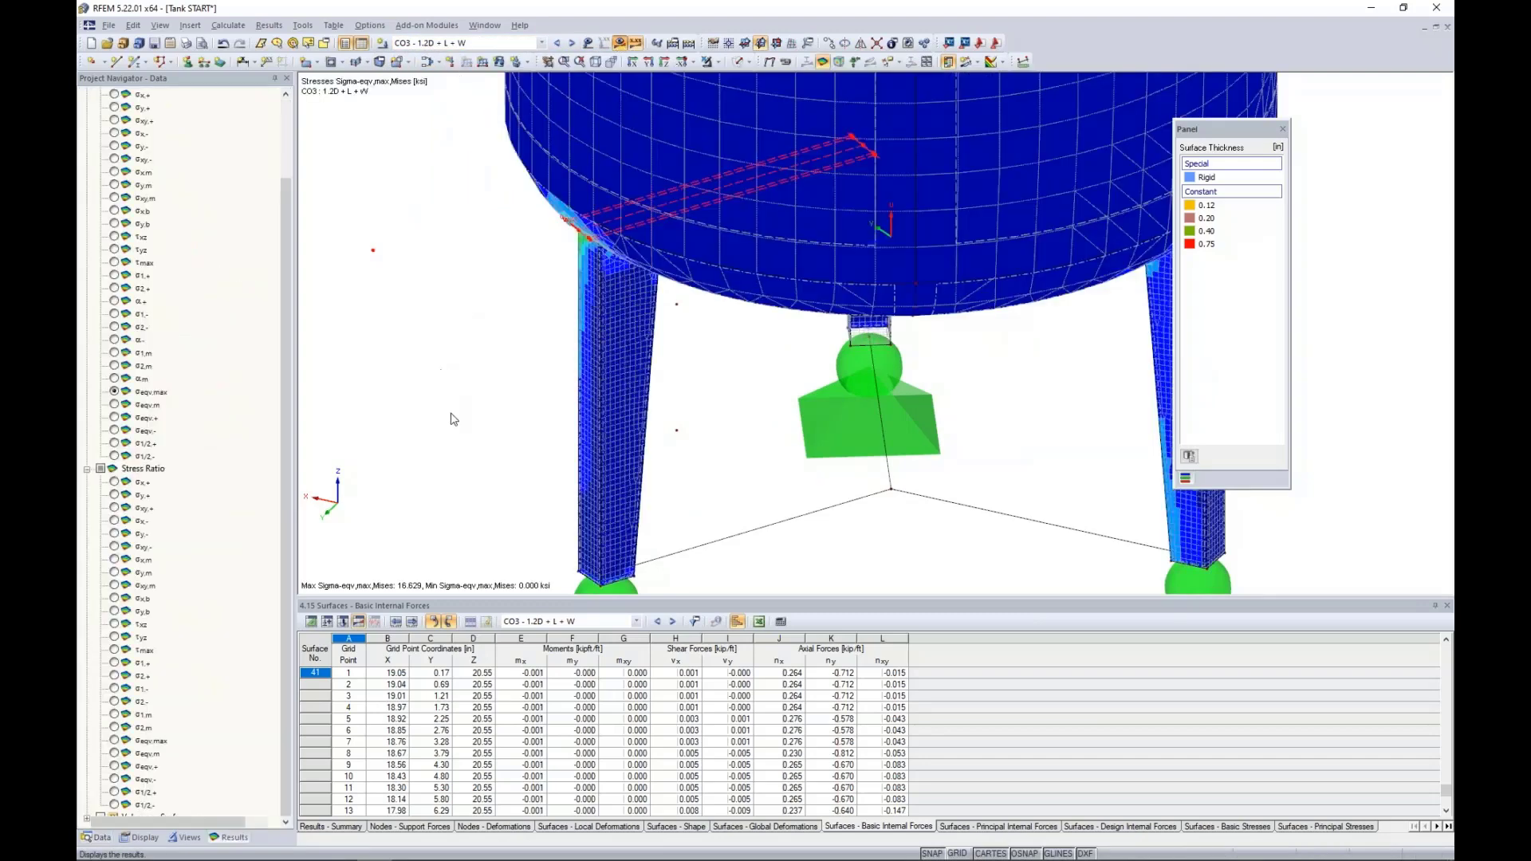
ctrl+middle_drag(490, 401, 819, 240)
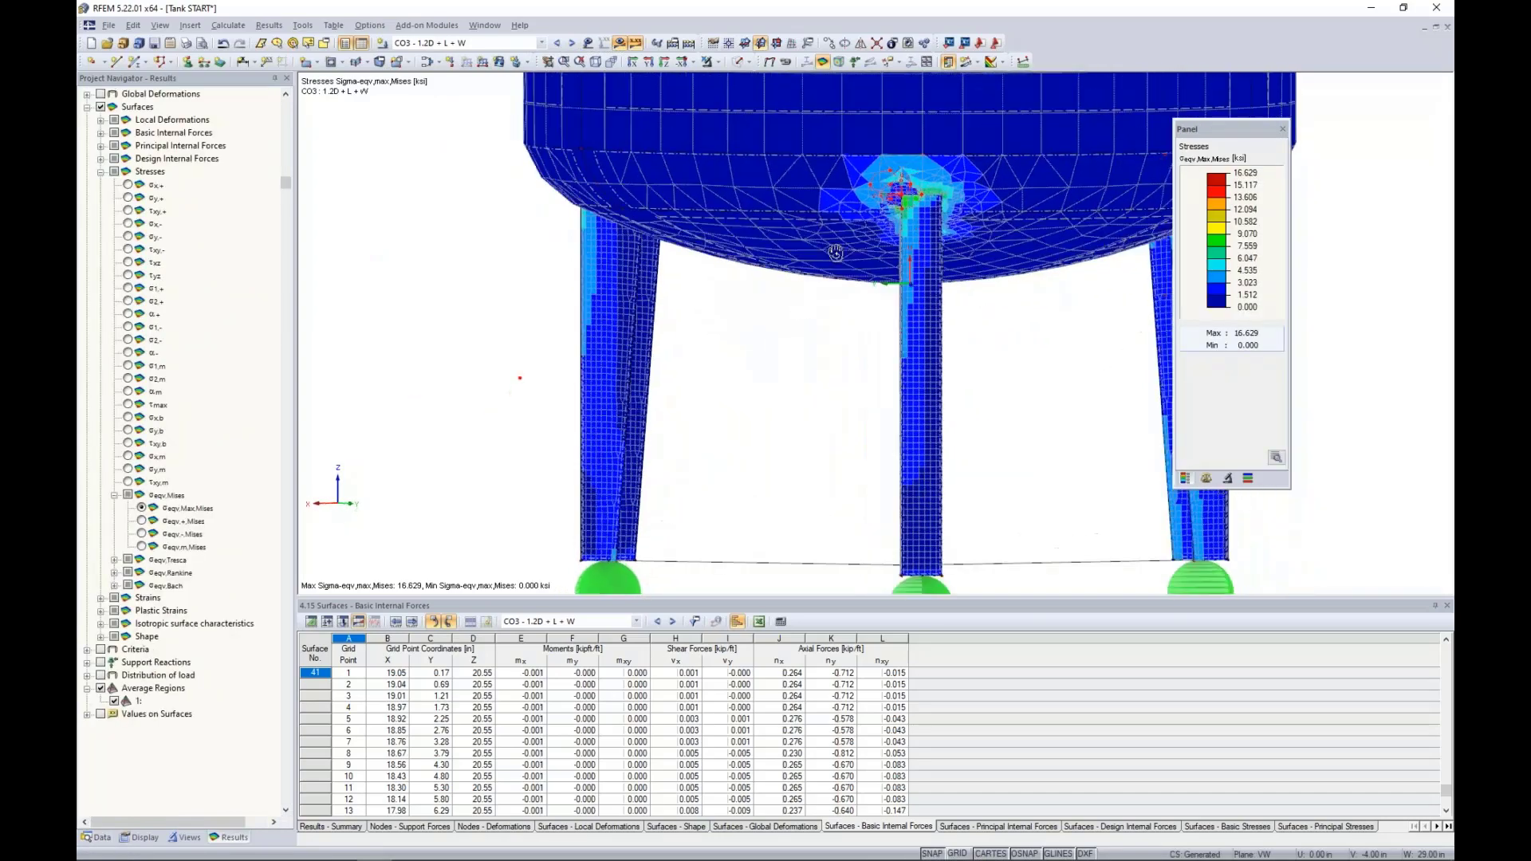
scroll(712, 276, up, 5)
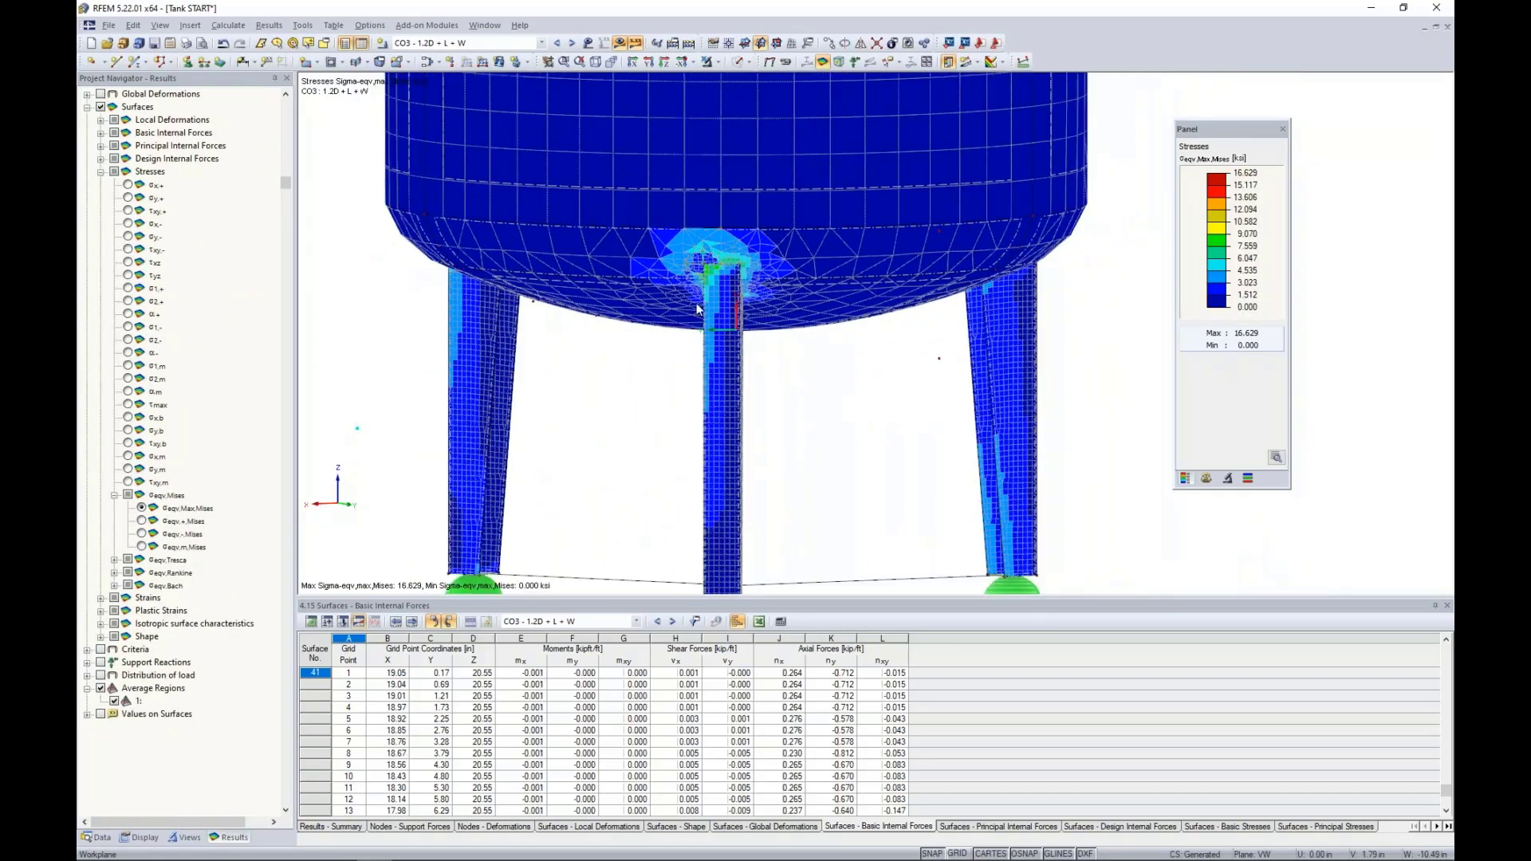
scroll(712, 276, up, 10)
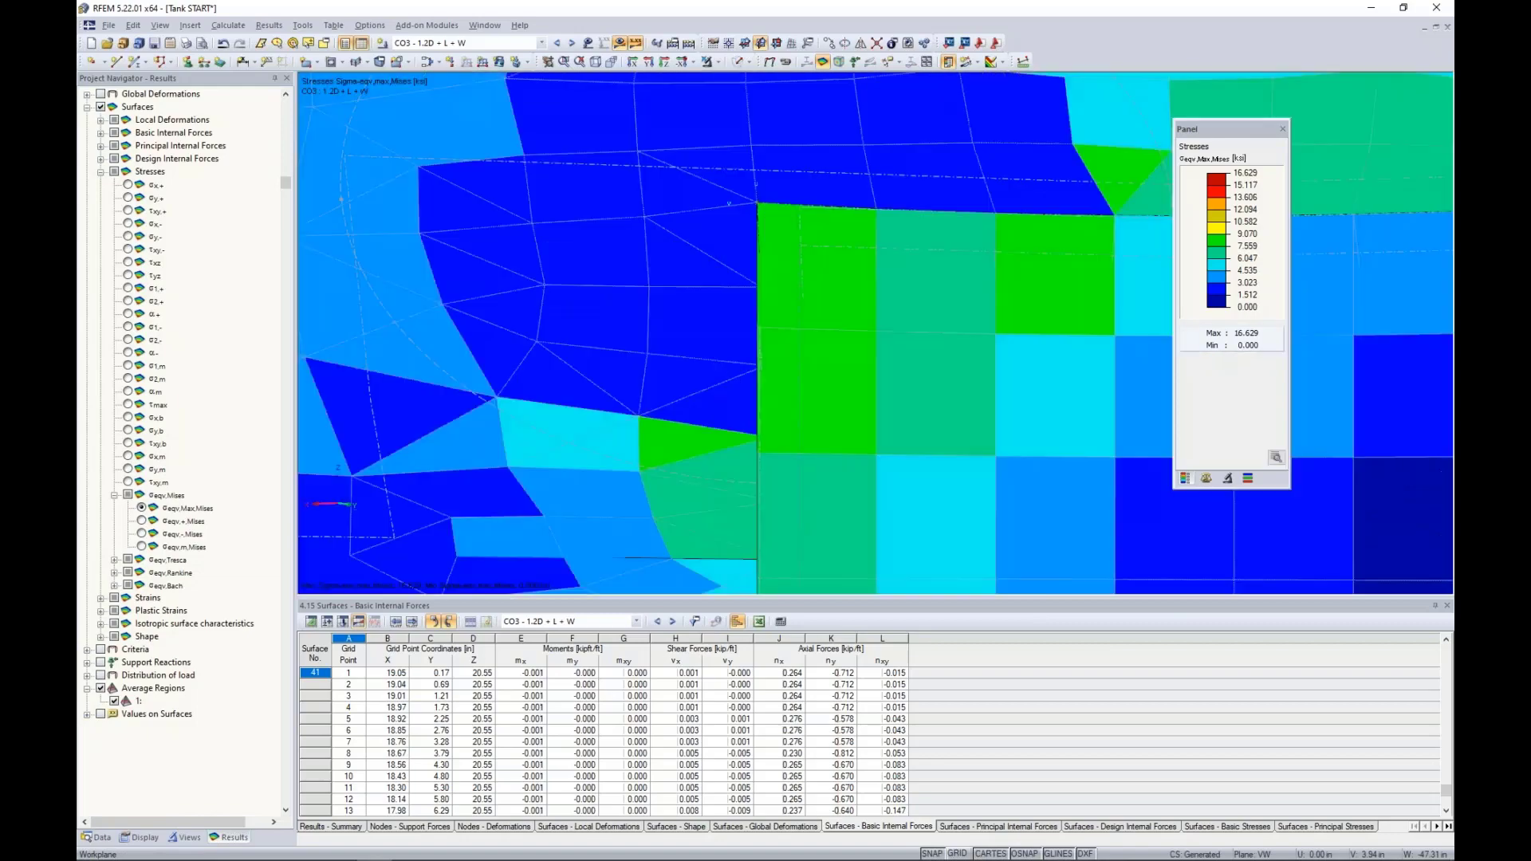
scroll(710, 275, down, 2)
middle_drag(706, 275, 806, 399)
scroll(757, 348, down, 3)
middle_drag(1012, 346, 530, 301)
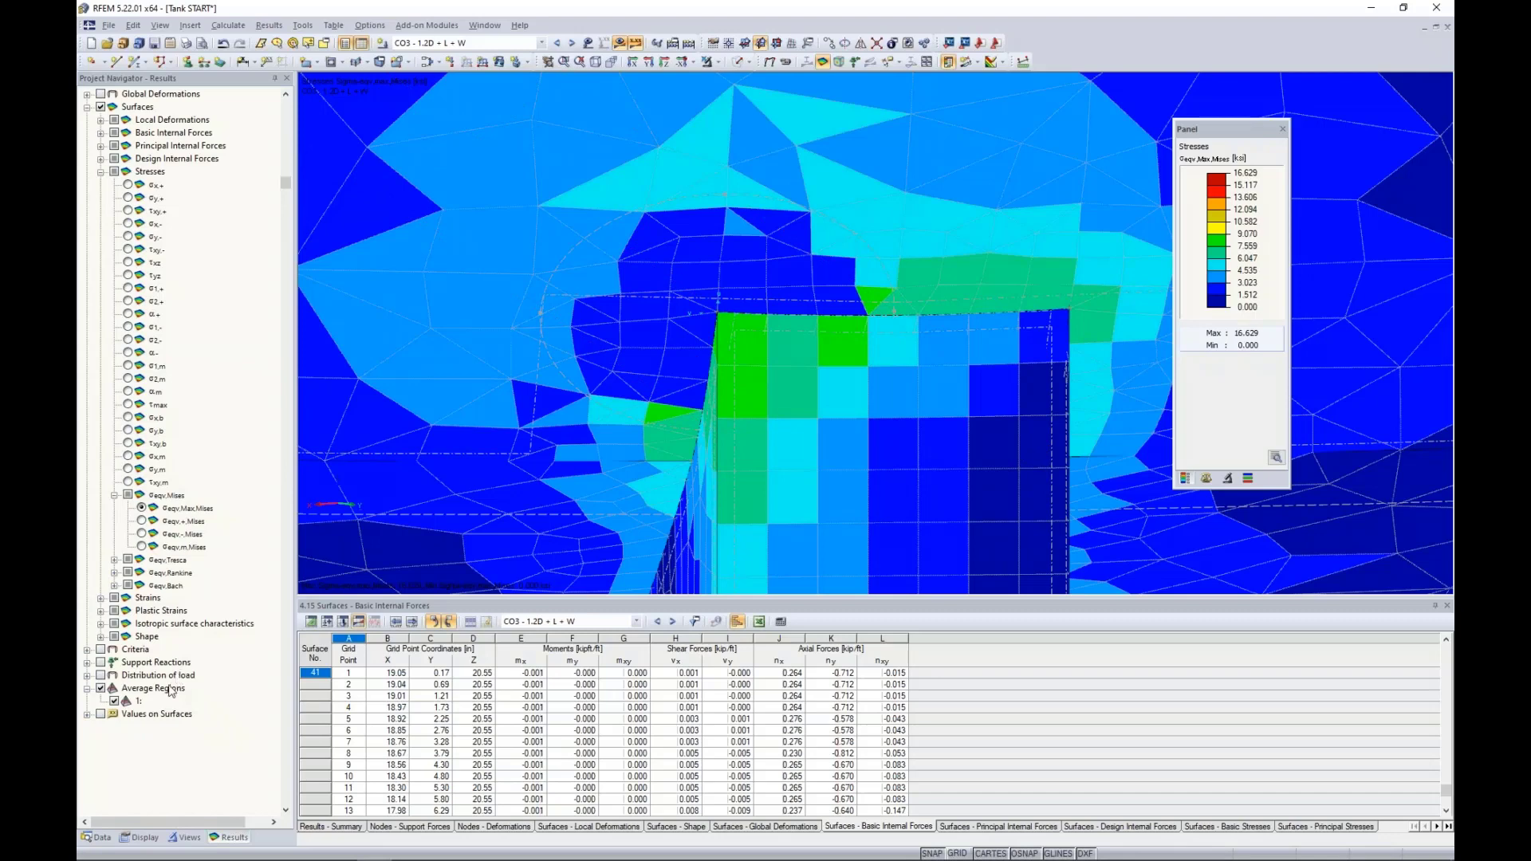
Turn the average regions off and on again, and compare the stresses at this leg connection with those at another leg.
click(100, 688)
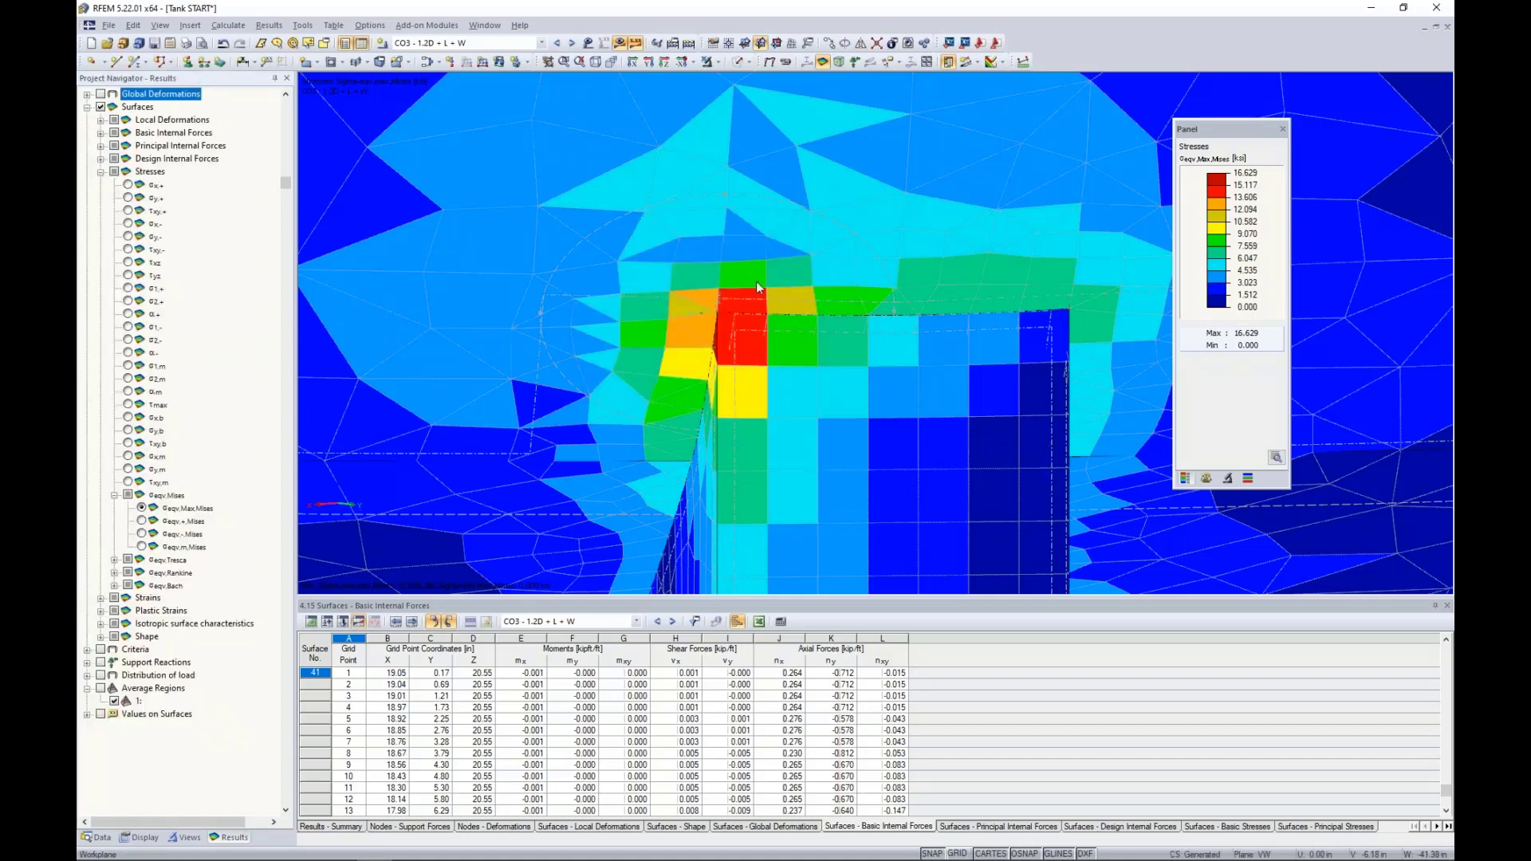
click(101, 689)
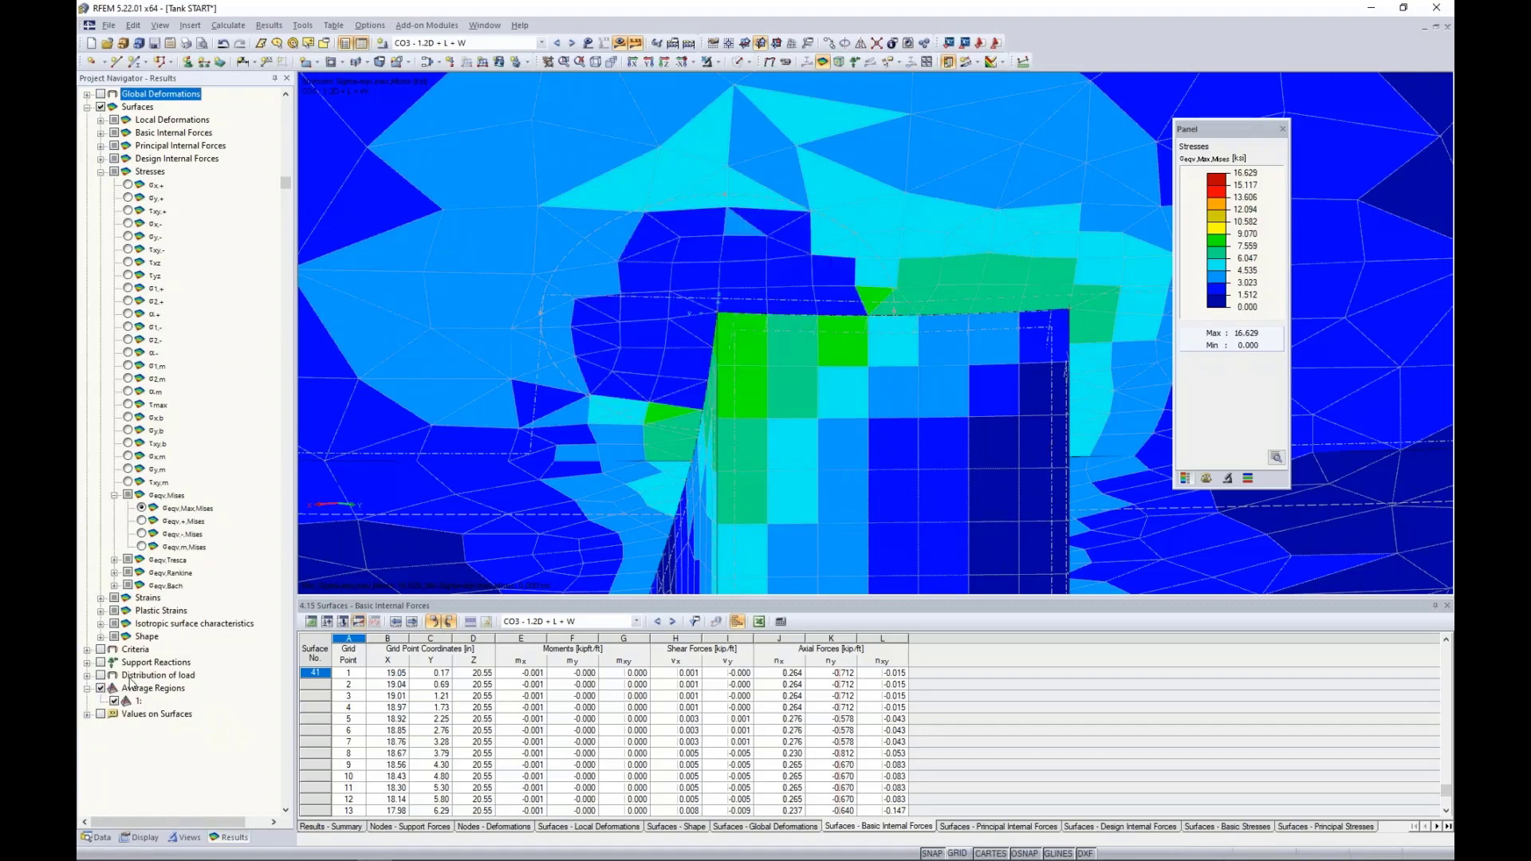
scroll(820, 303, down, 5)
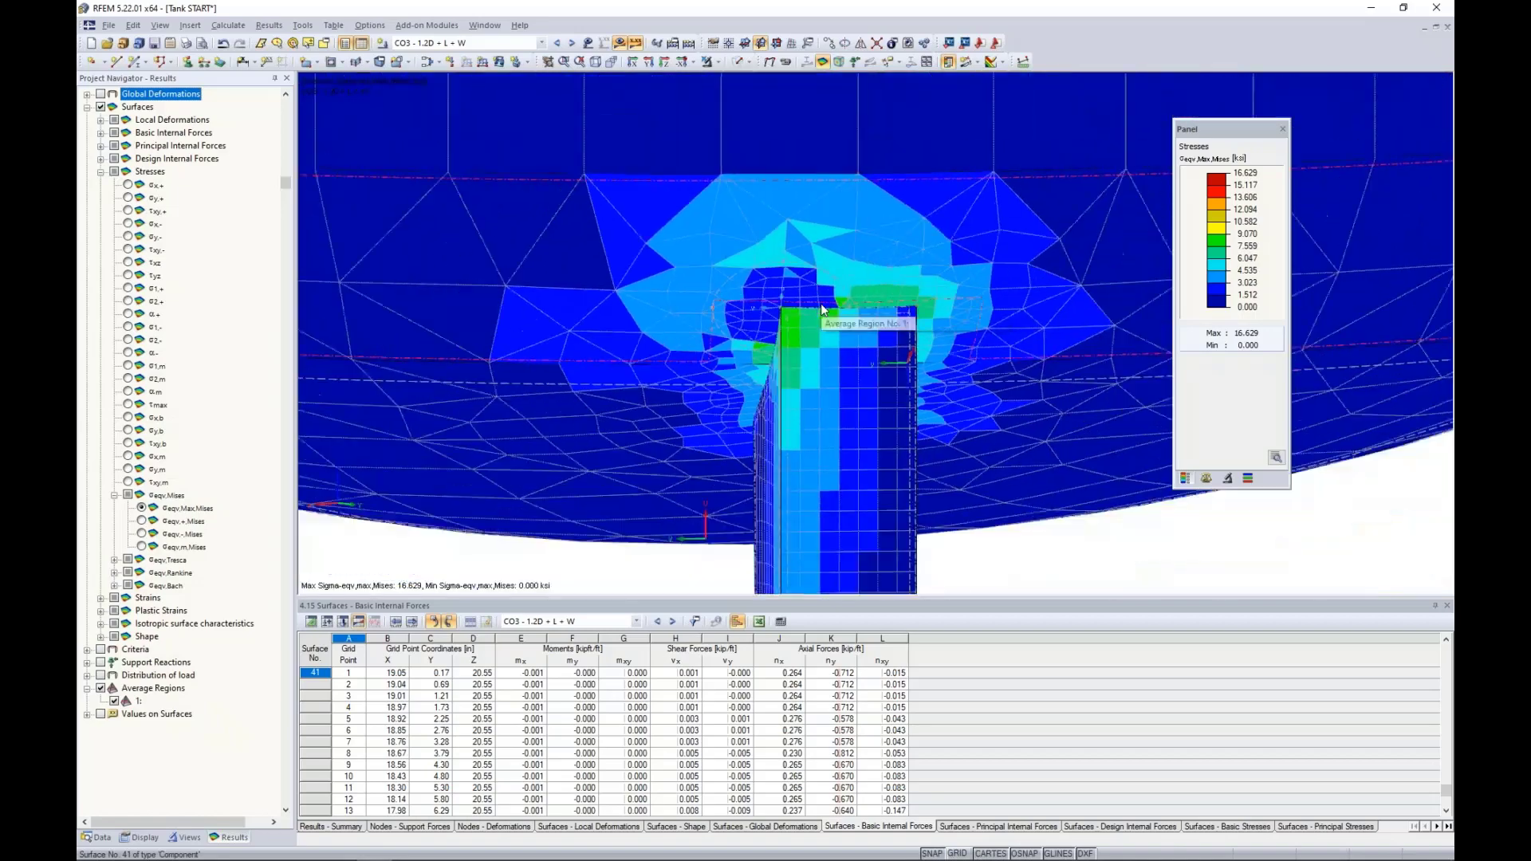
scroll(823, 309, down, 2)
middle_drag(414, 434, 936, 456)
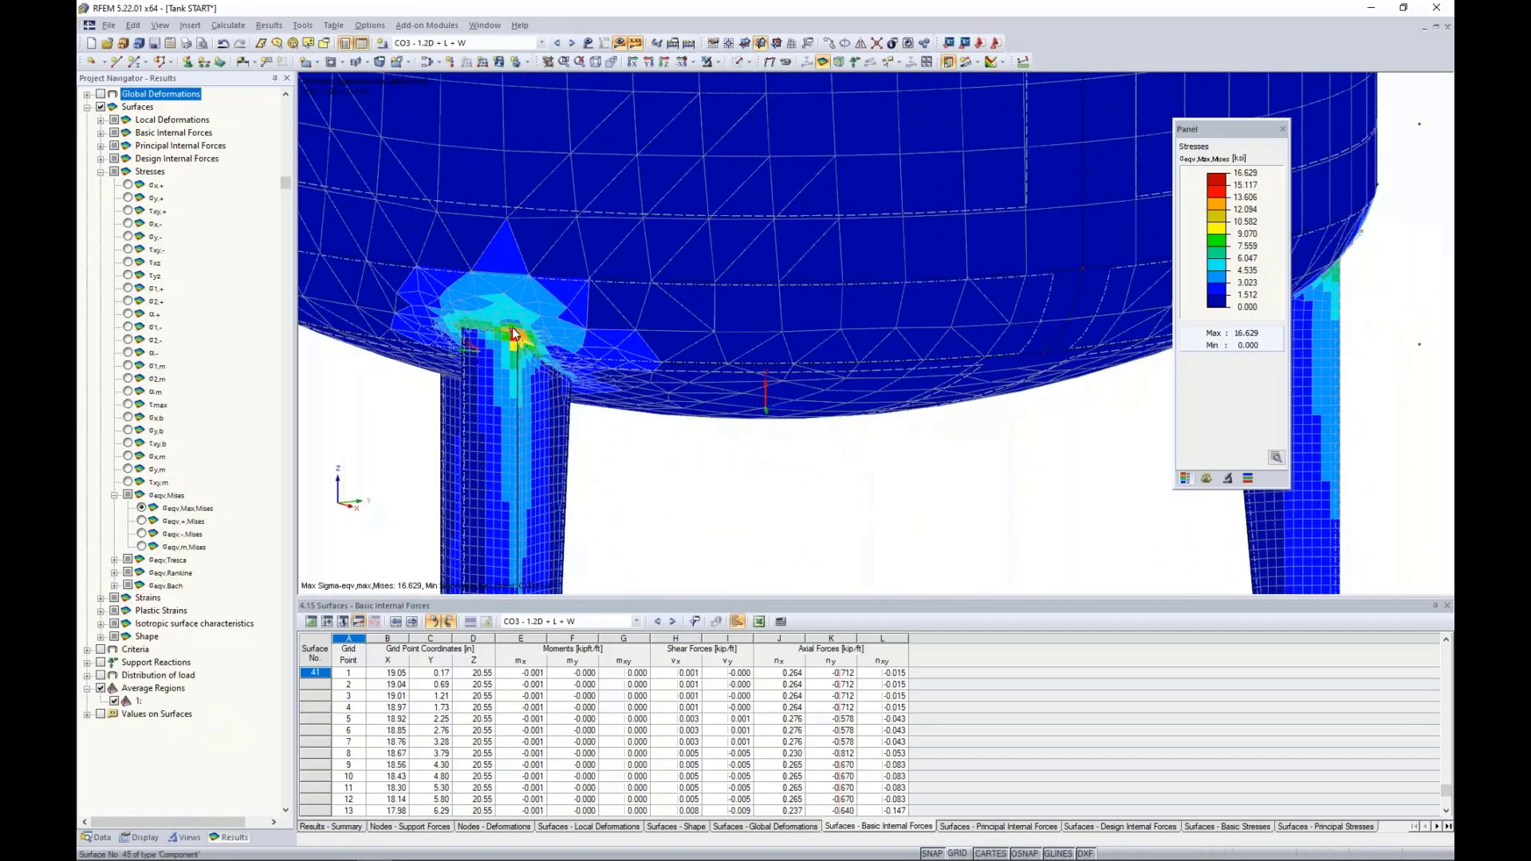
scroll(514, 340, up, 4)
scroll(470, 335, down, 2)
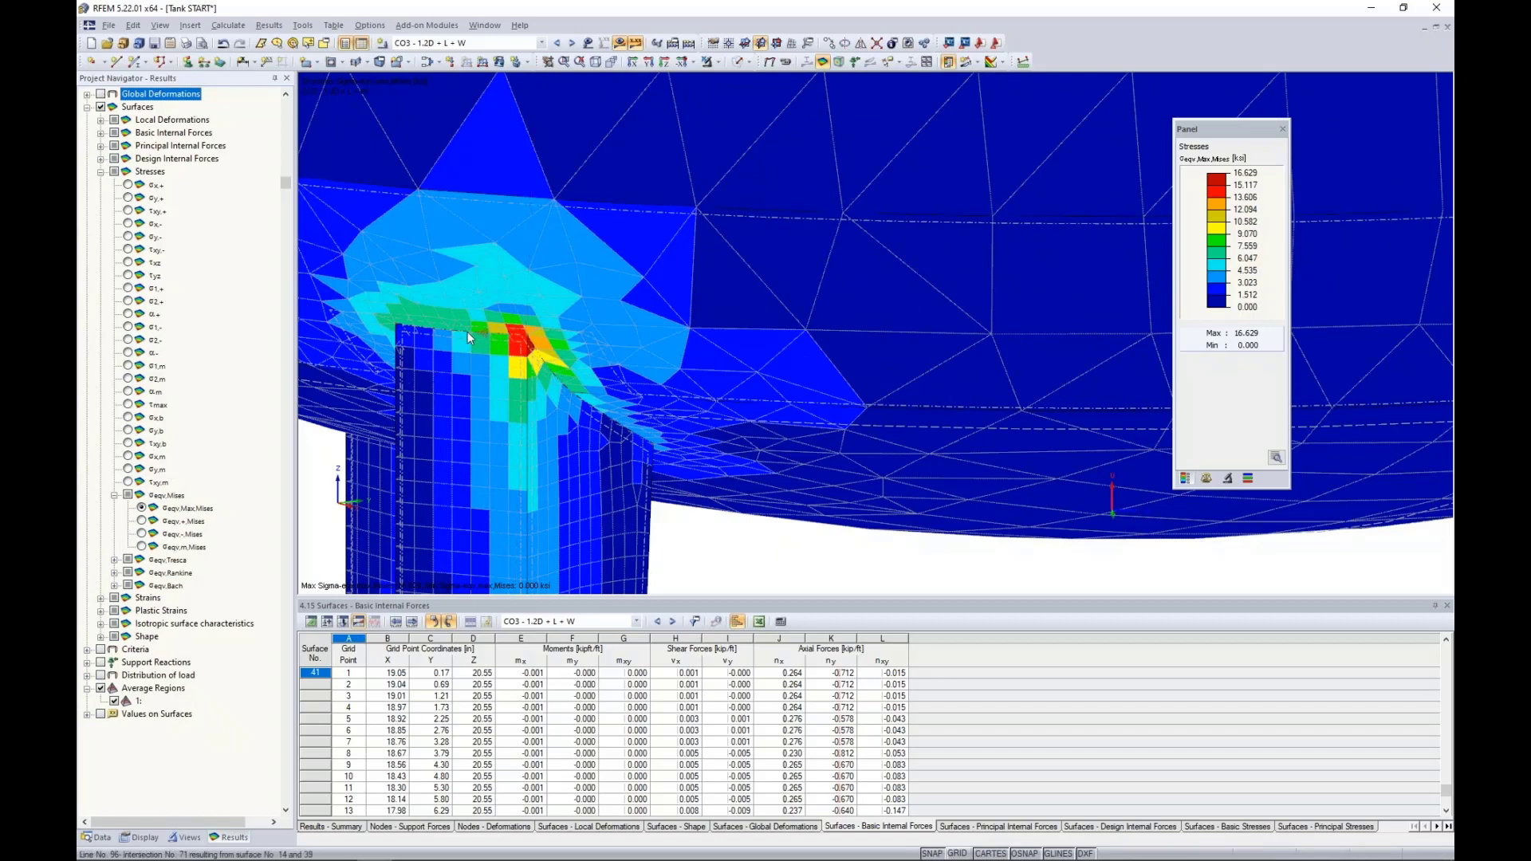
scroll(470, 335, down, 3)
ctrl+middle_drag(669, 369, 550, 437)
scroll(665, 411, up, 4)
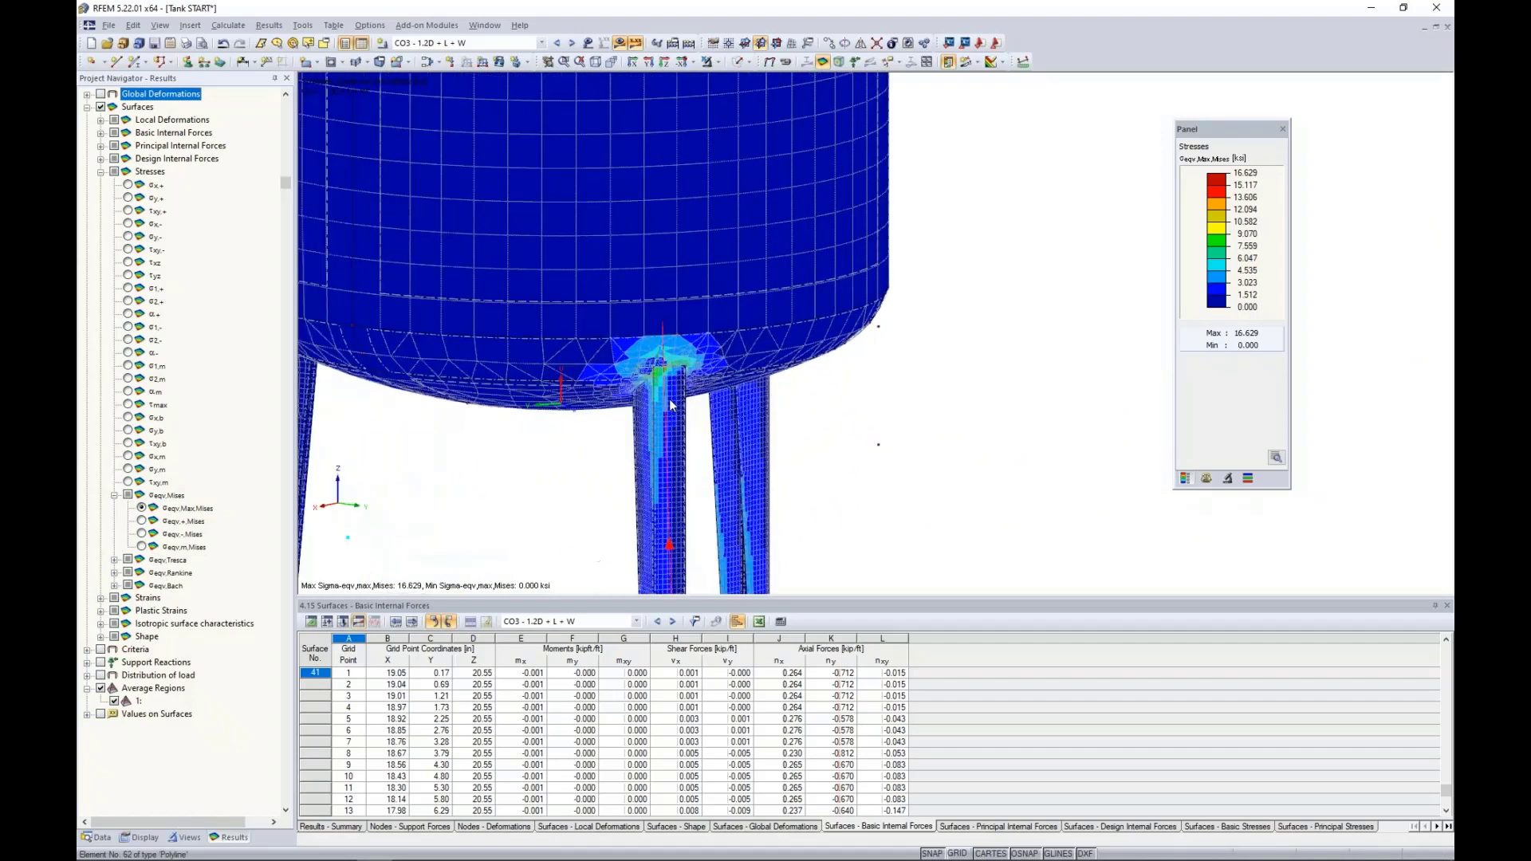
click(649, 362)
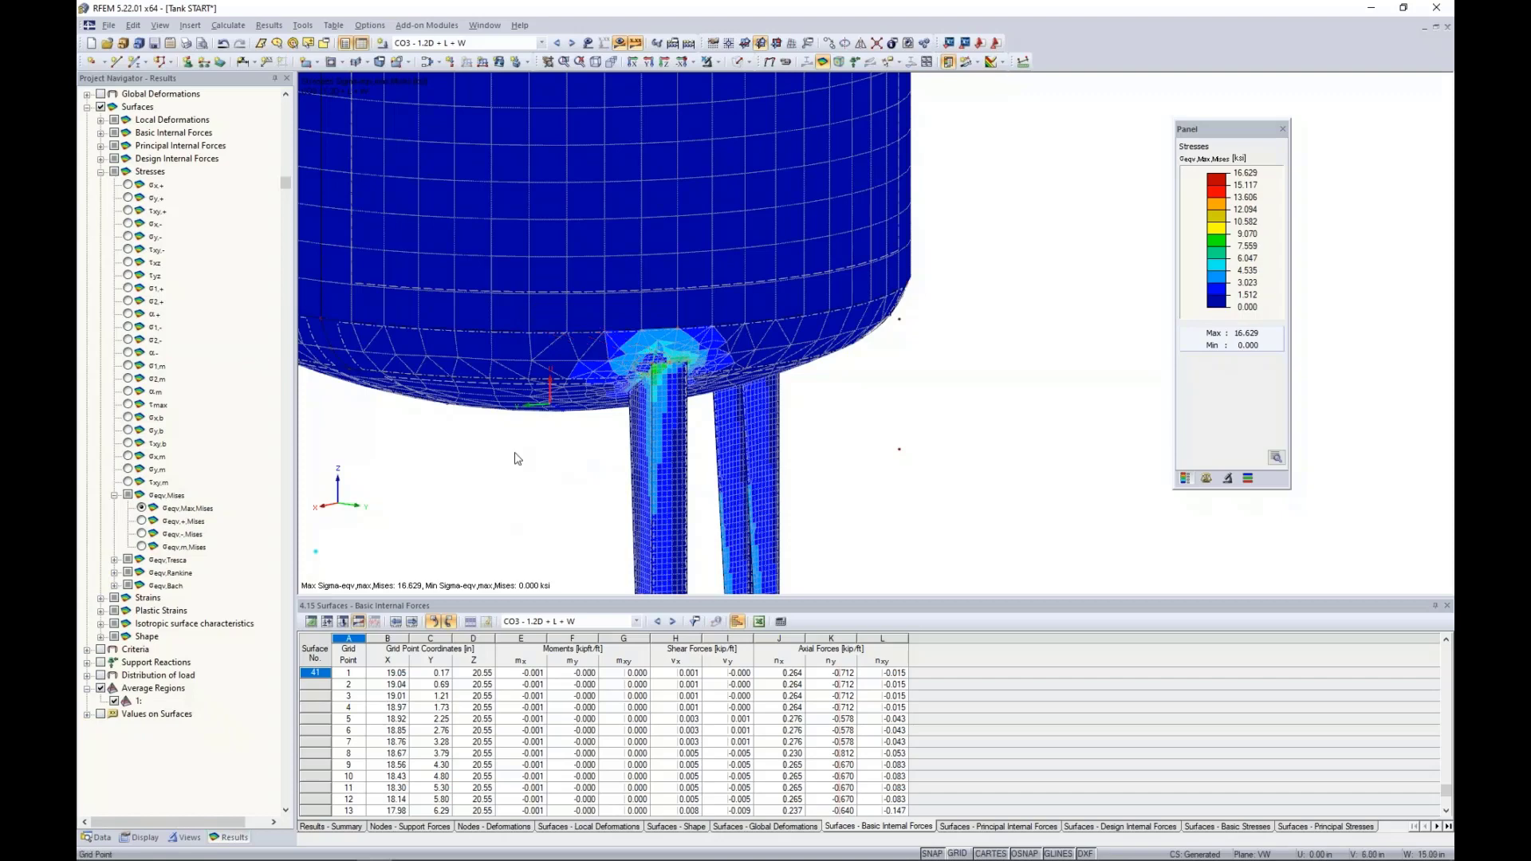
Apply smoothed internal forces in the defined average regions in the RF-STEEL Surfaces details and recalculate the design.
click(98, 838)
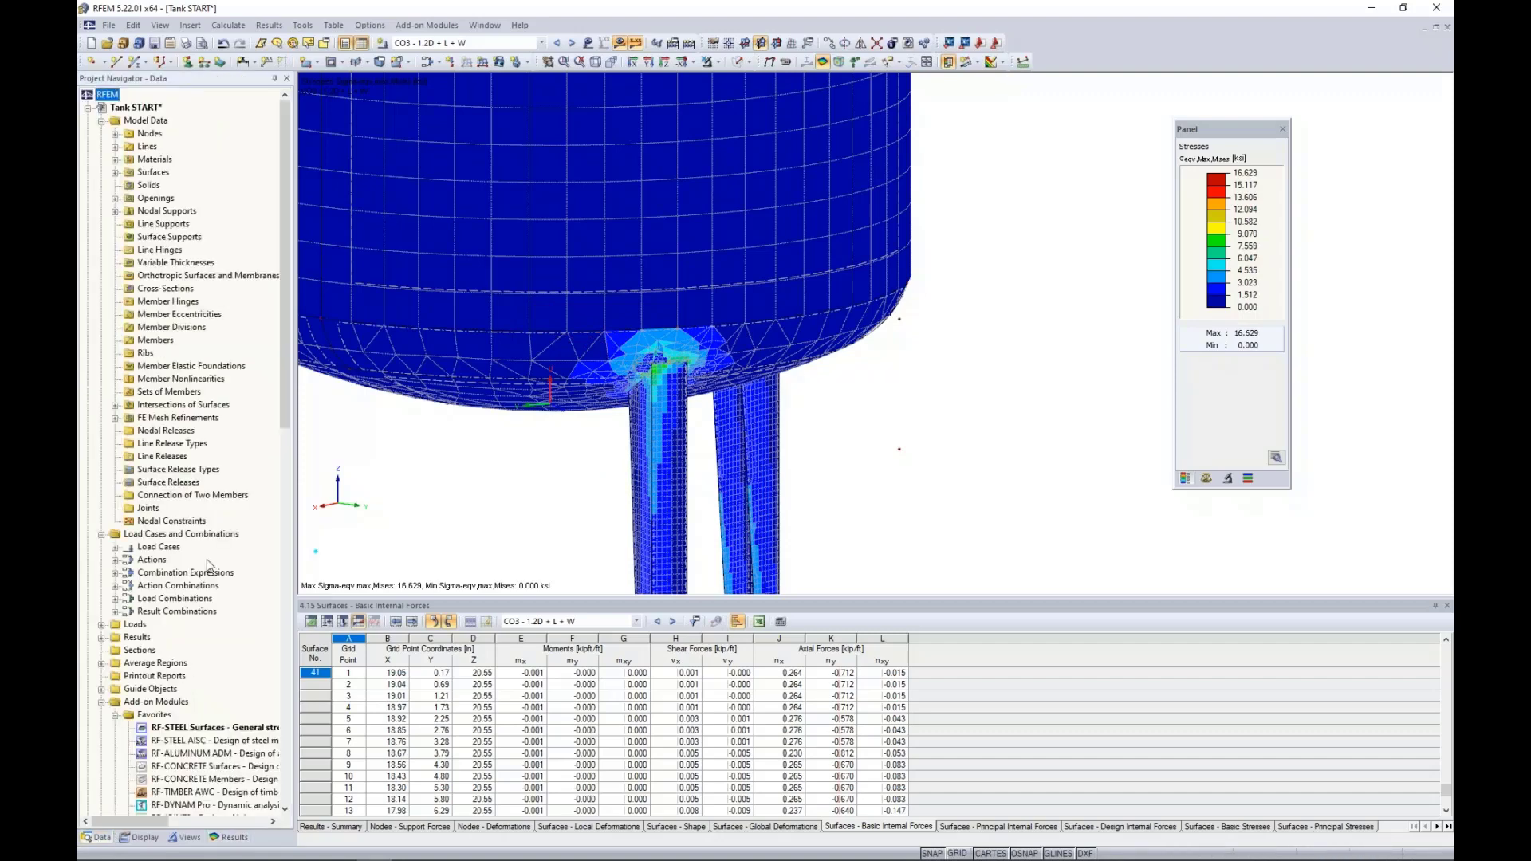
double_click(206, 729)
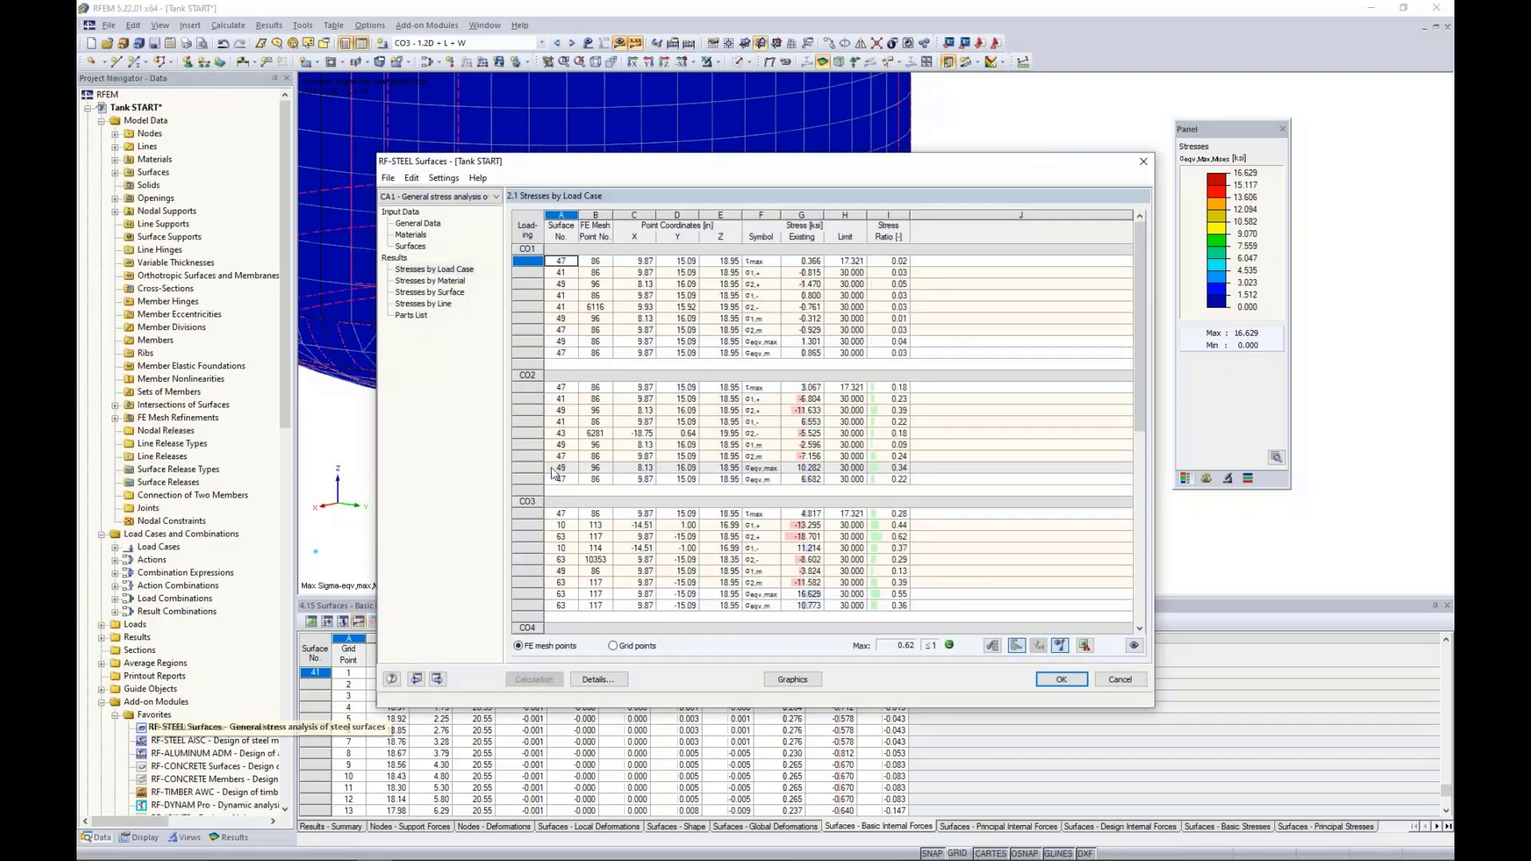
click(600, 679)
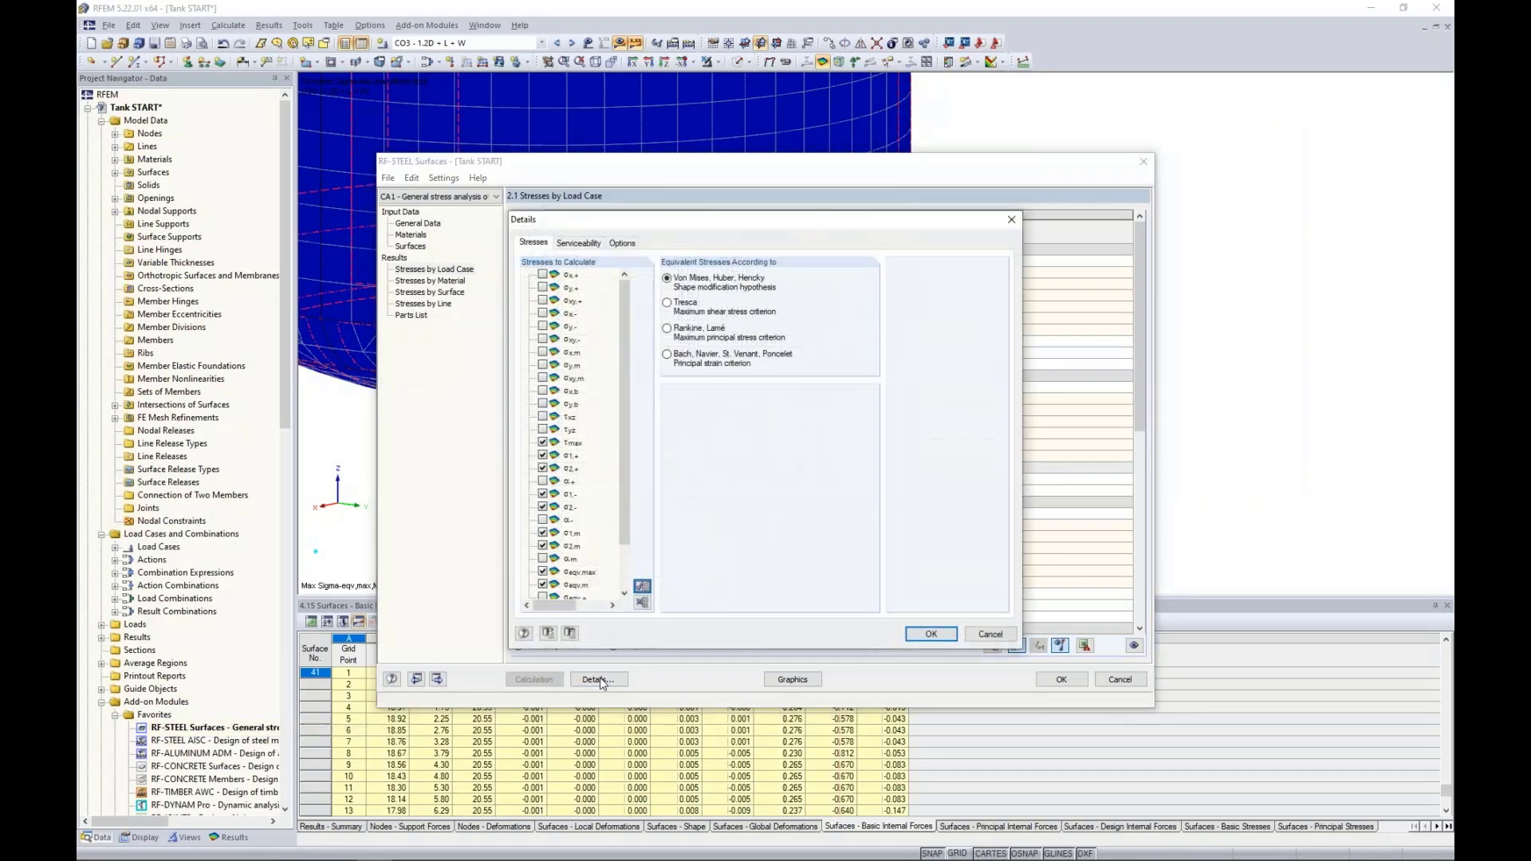
click(622, 243)
click(775, 568)
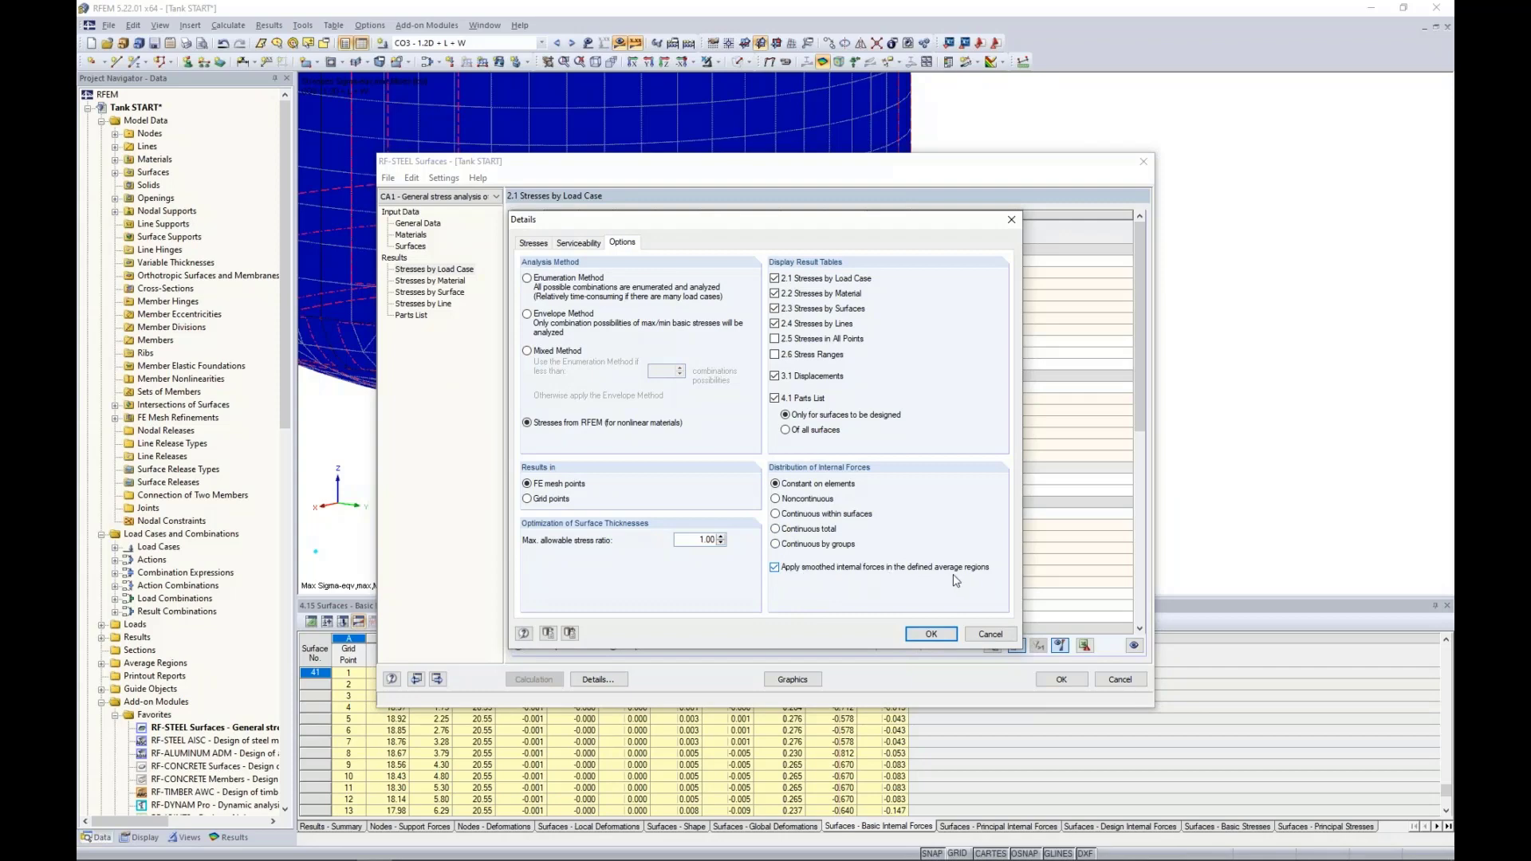
click(930, 633)
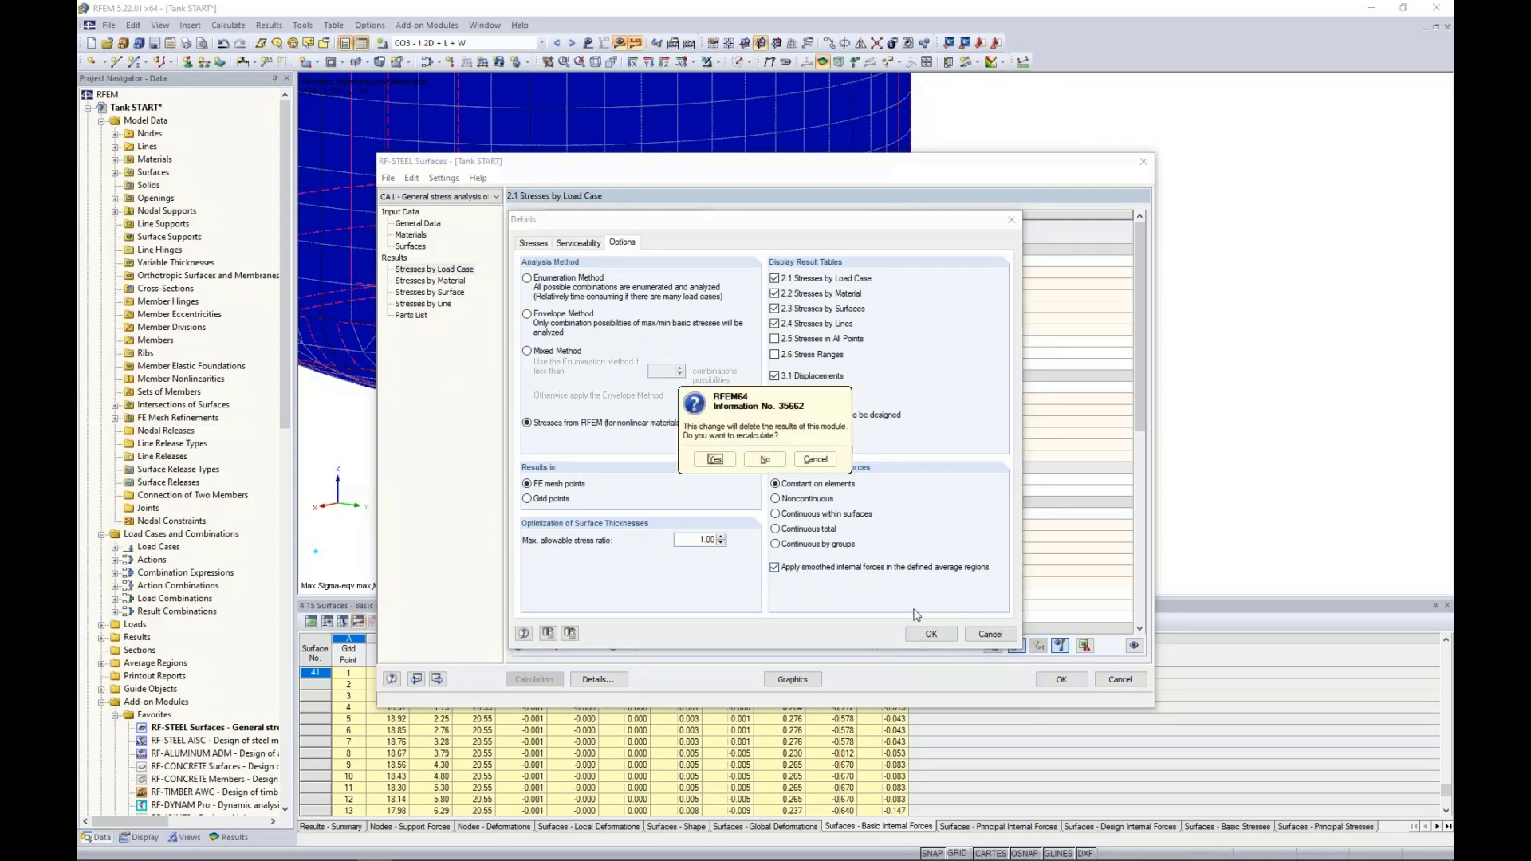
click(722, 460)
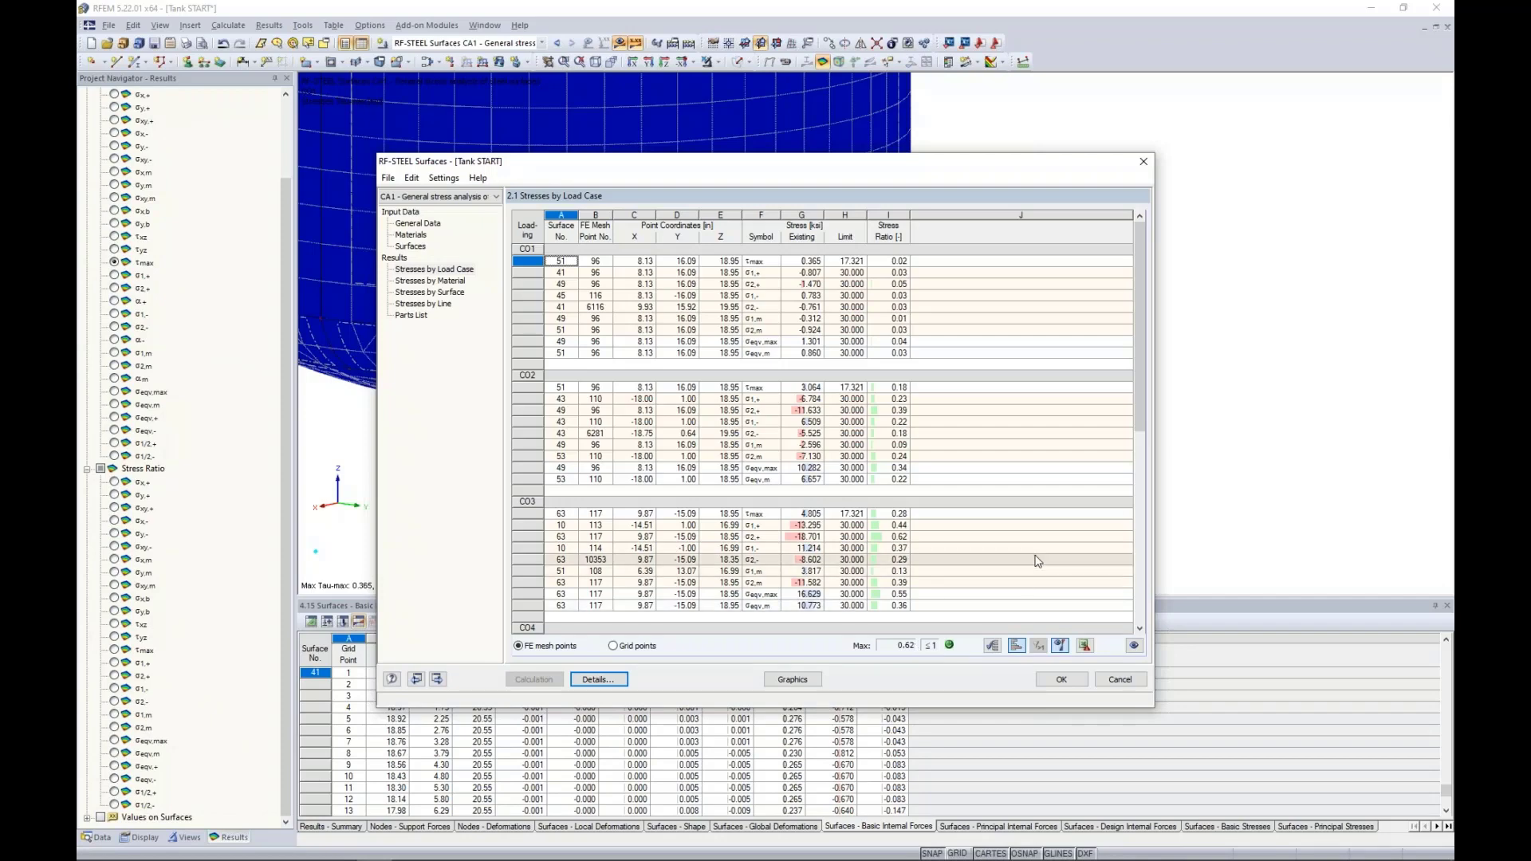
Close the RF-STEEL Surfaces design and show the whole tank in the Solid Transparent Display Model with the results turned off.
click(1062, 682)
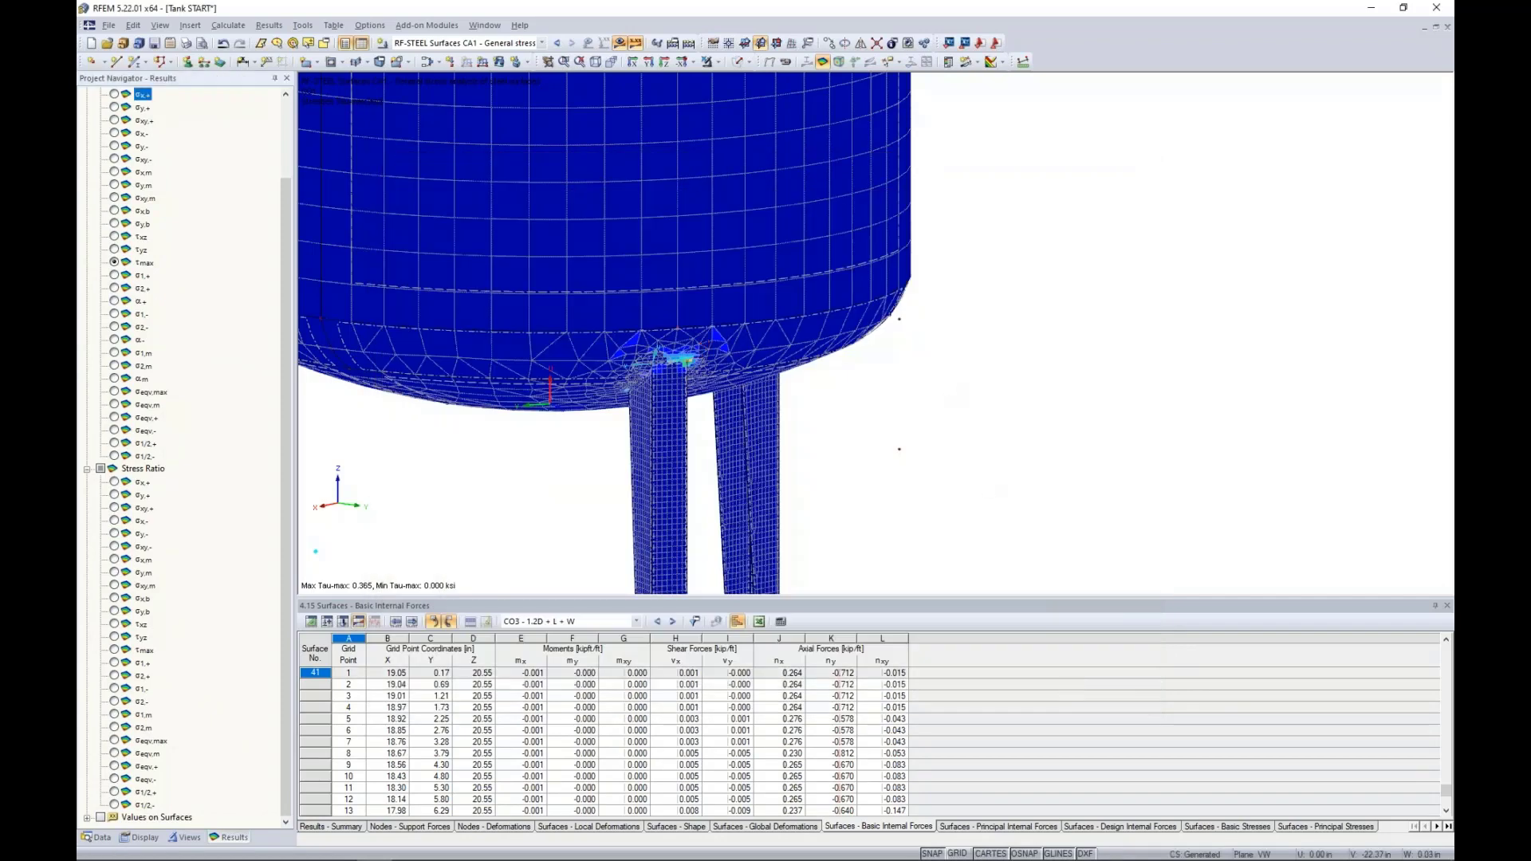
scroll(950, 460, down, 5)
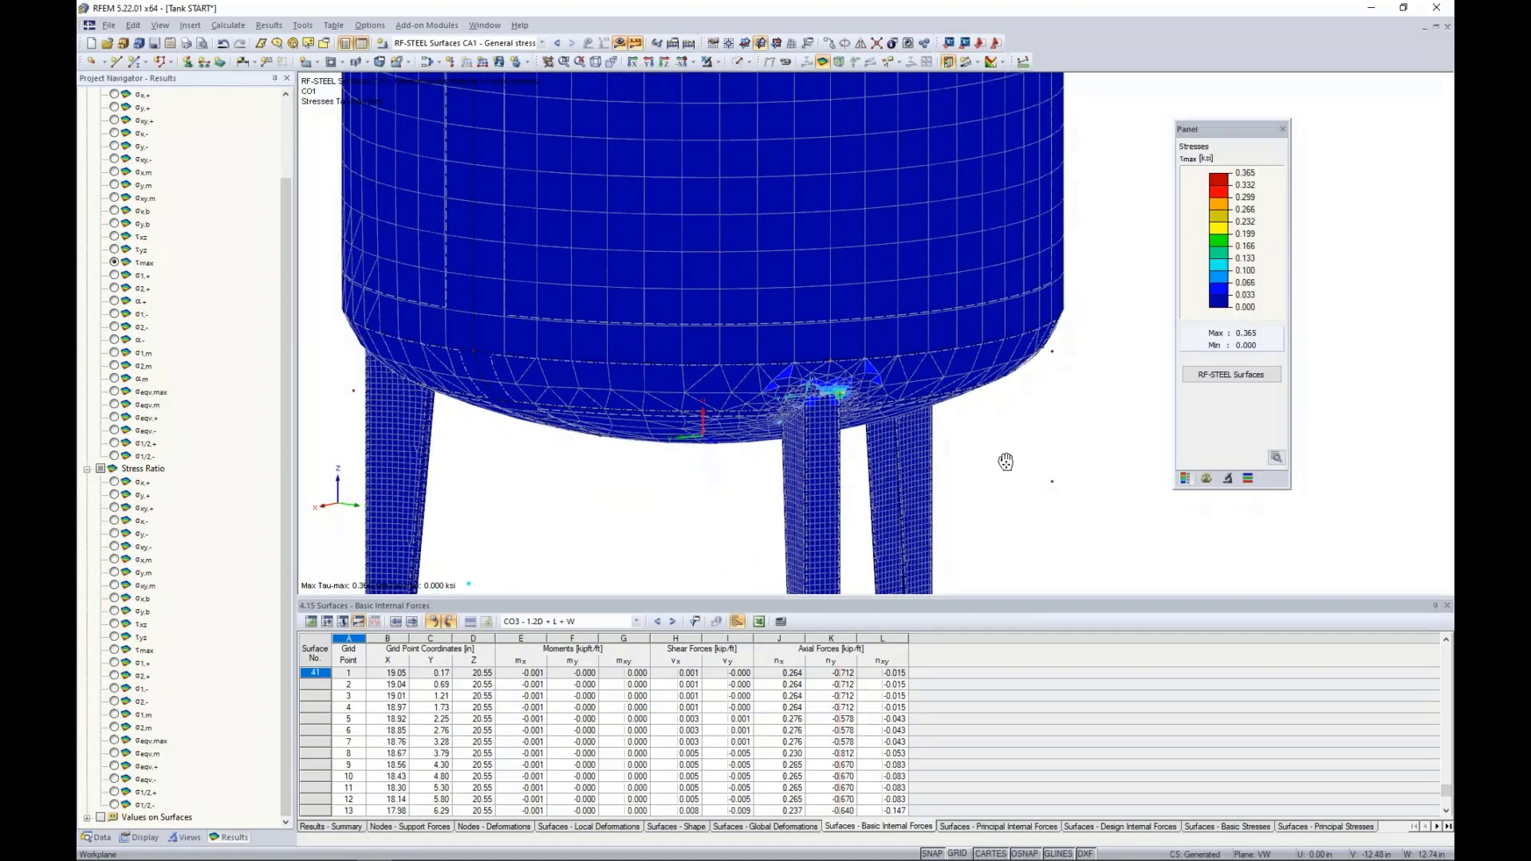
scroll(999, 453, down, 2)
ctrl+middle_drag(1000, 456, 789, 472)
scroll(700, 442, down, 2)
middle_drag(658, 431, 537, 446)
scroll(537, 445, down, 2)
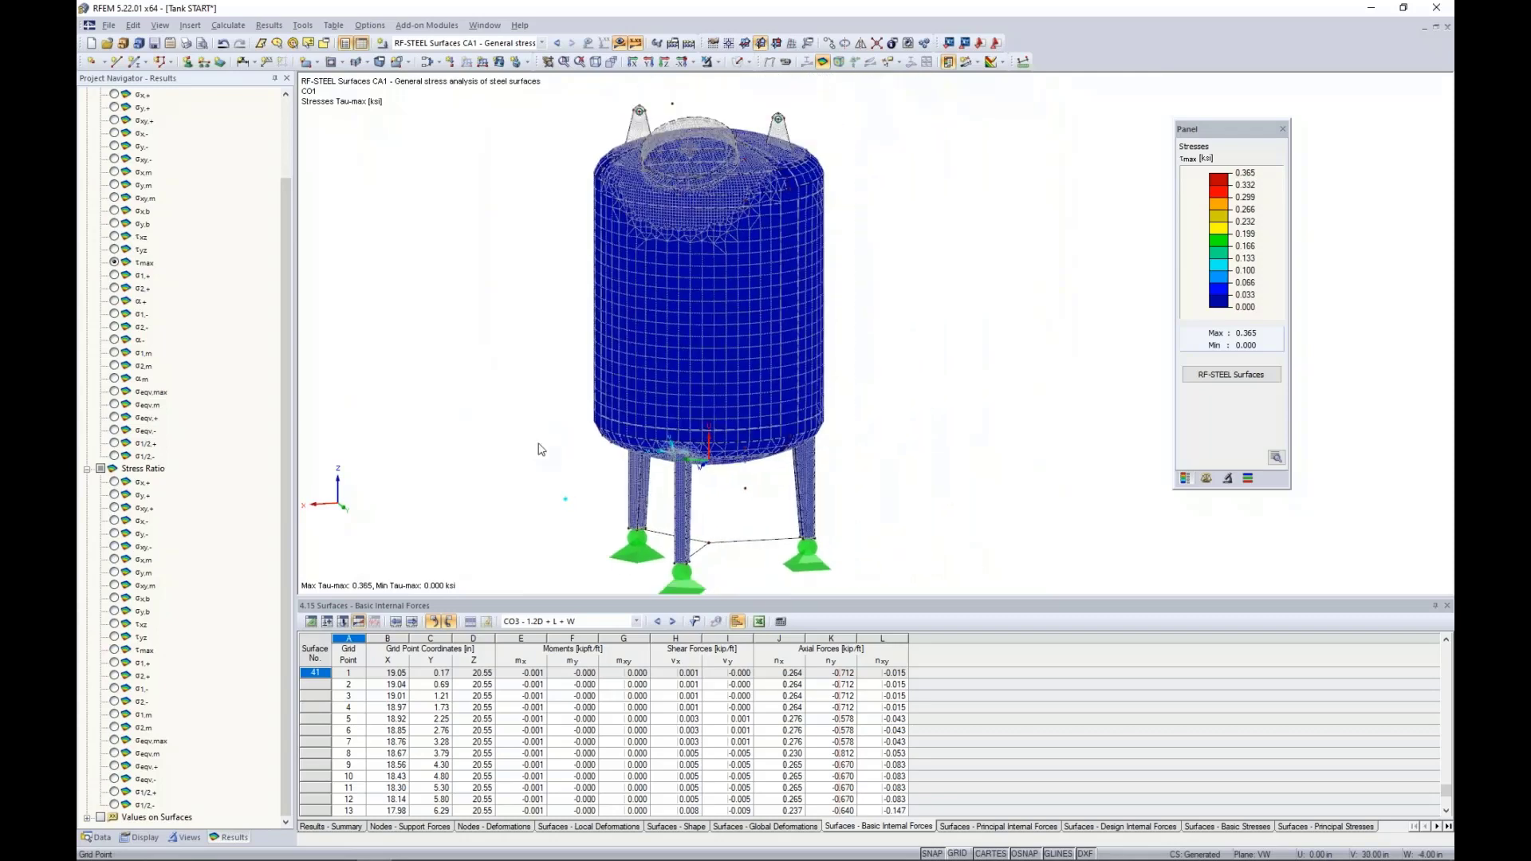
click(718, 62)
click(748, 63)
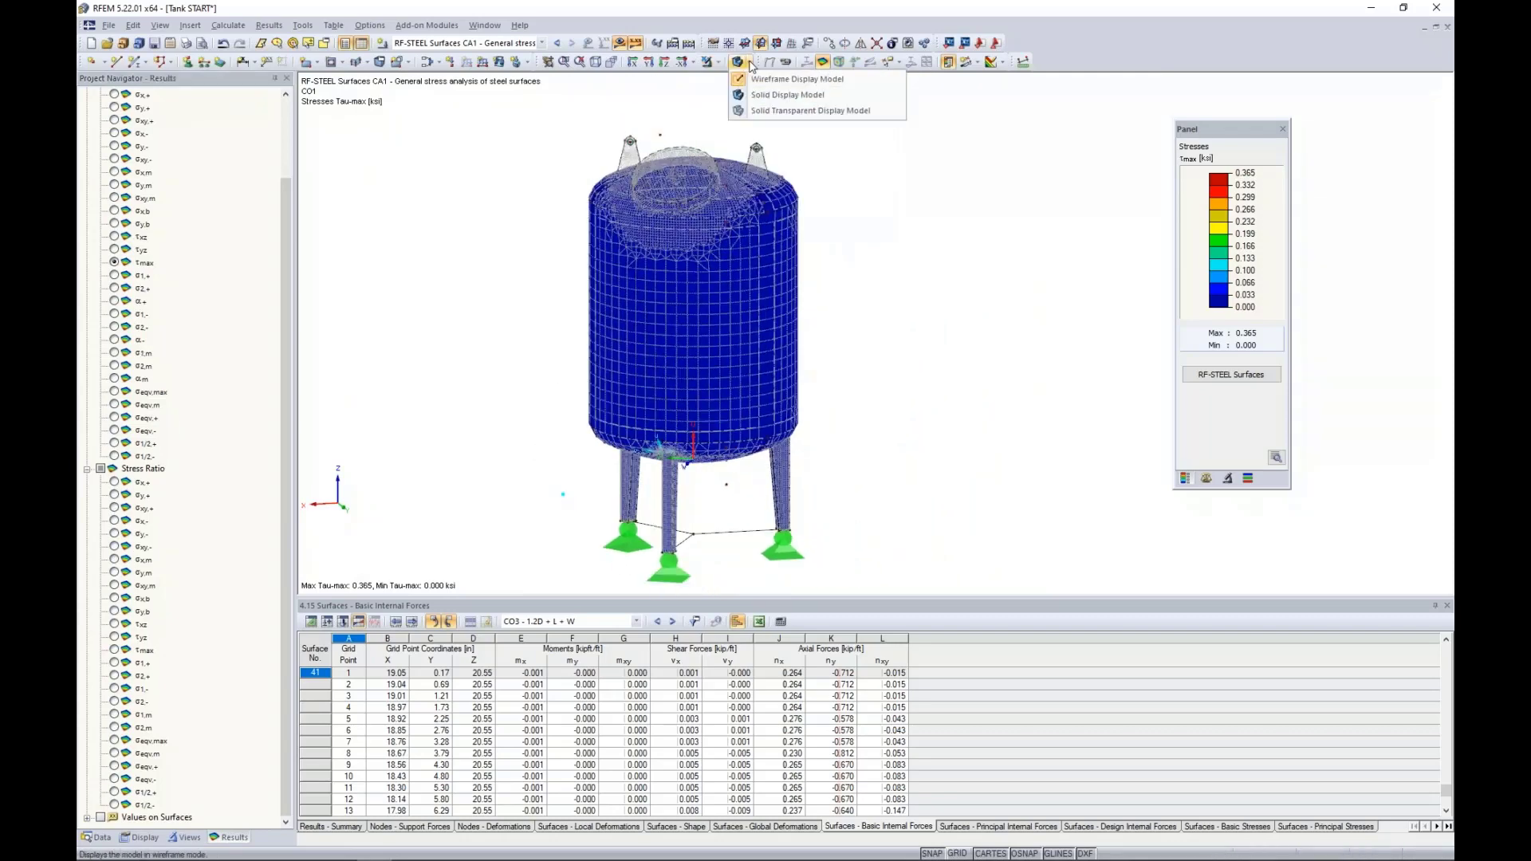
click(756, 113)
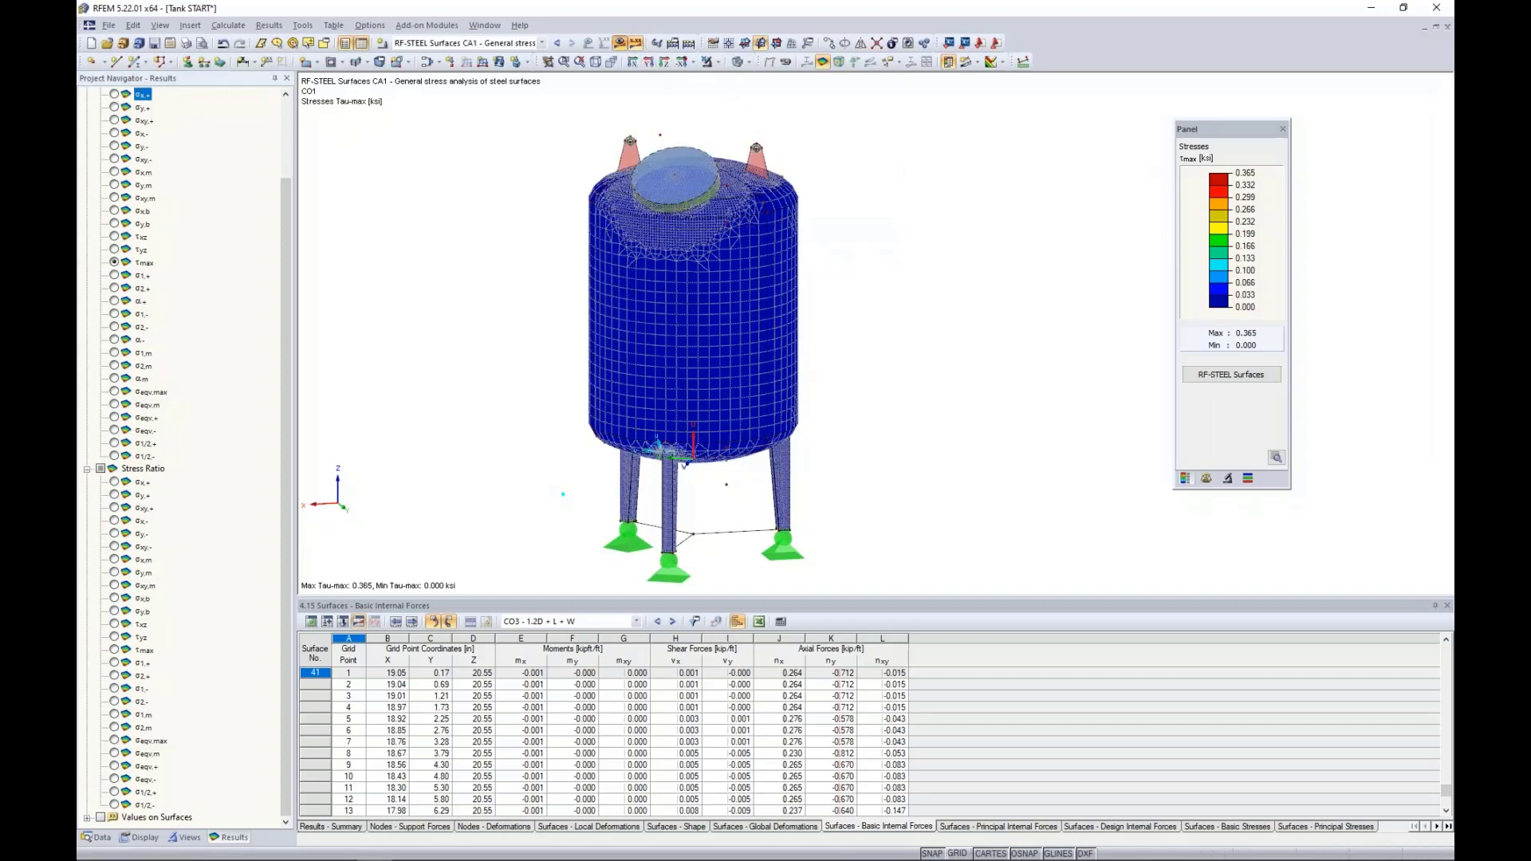
click(620, 42)
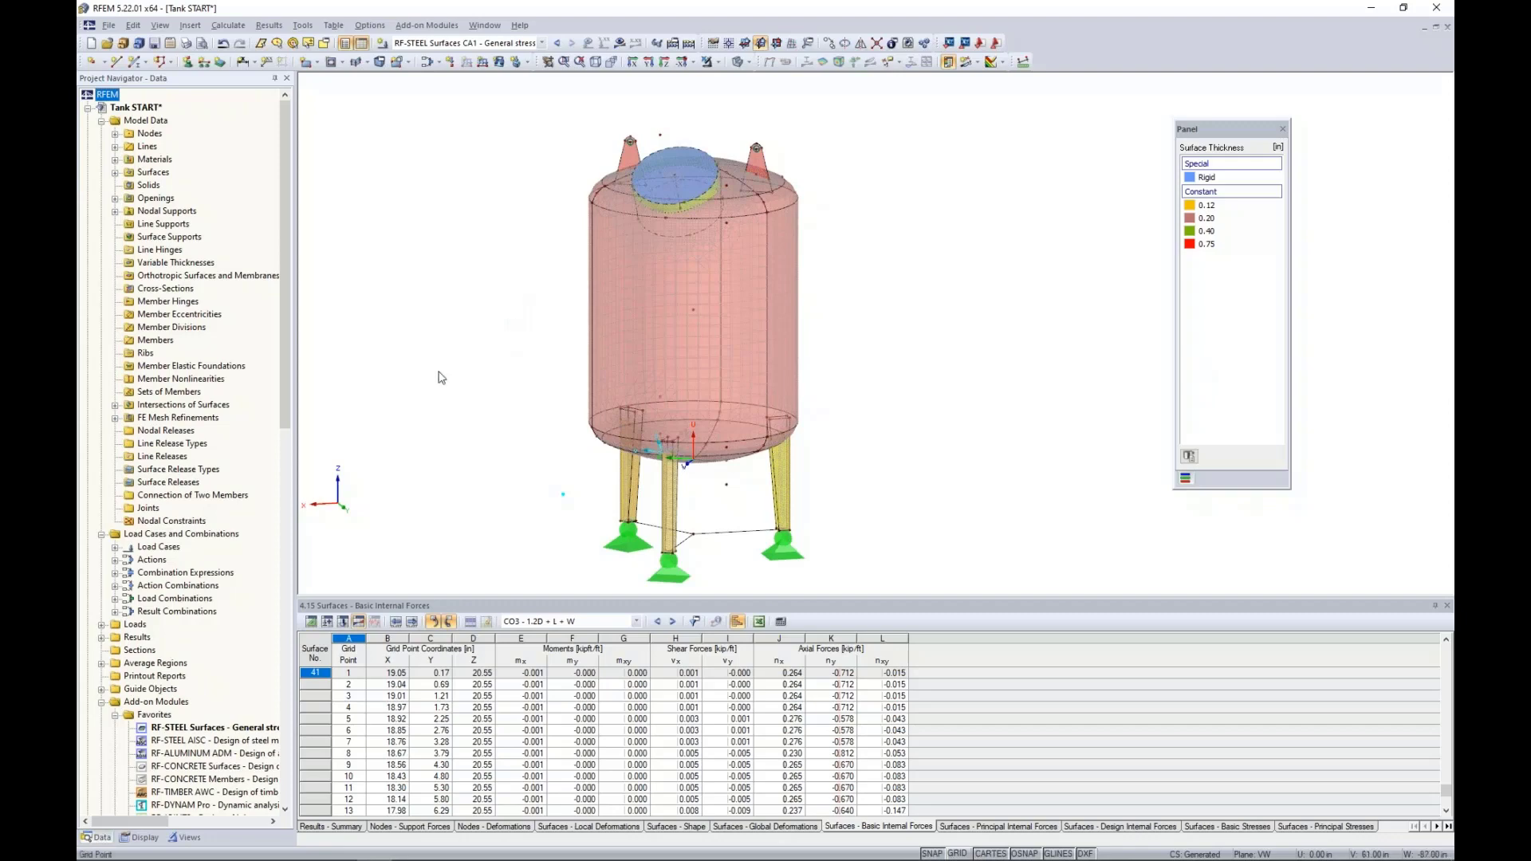
Open the RF-STABILITY add-on module and import the axial forces from load combination CO3 - 1.2D + L + W.
scroll(199, 608, down, 2)
scroll(202, 608, down, 1)
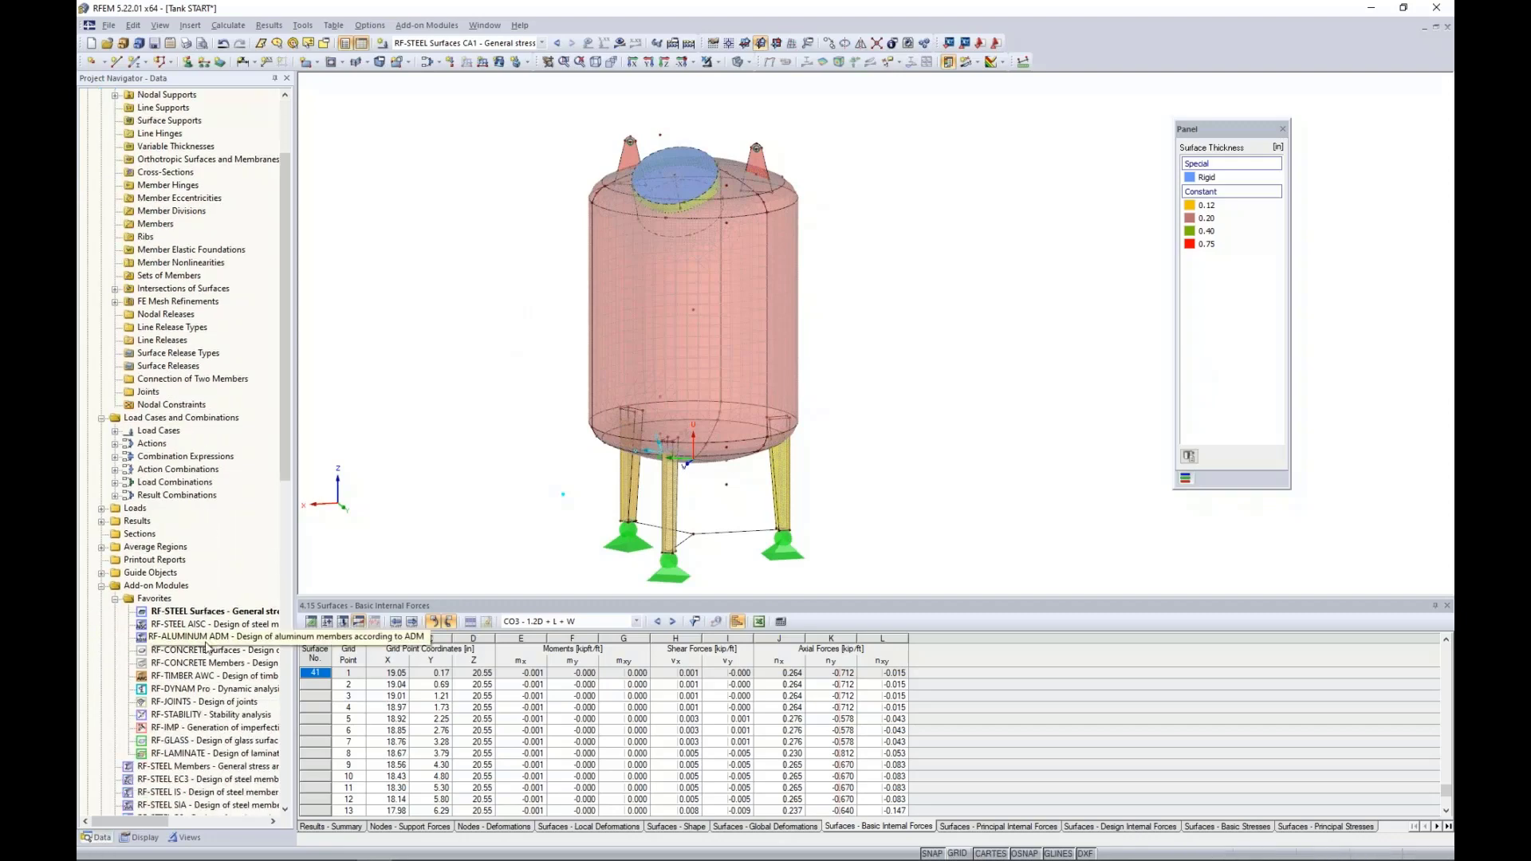
click(175, 718)
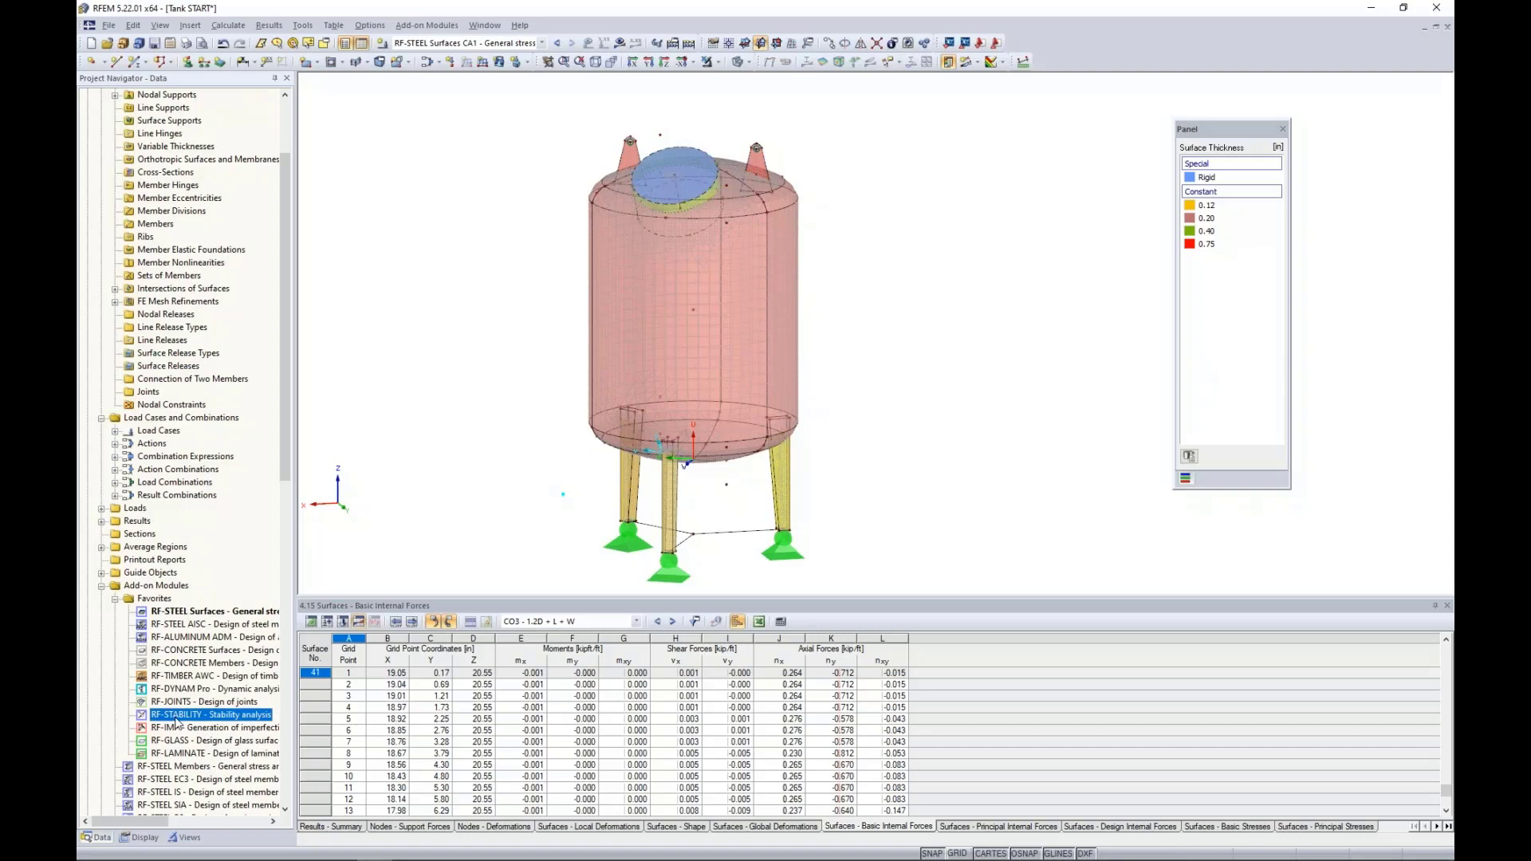
double_click(177, 716)
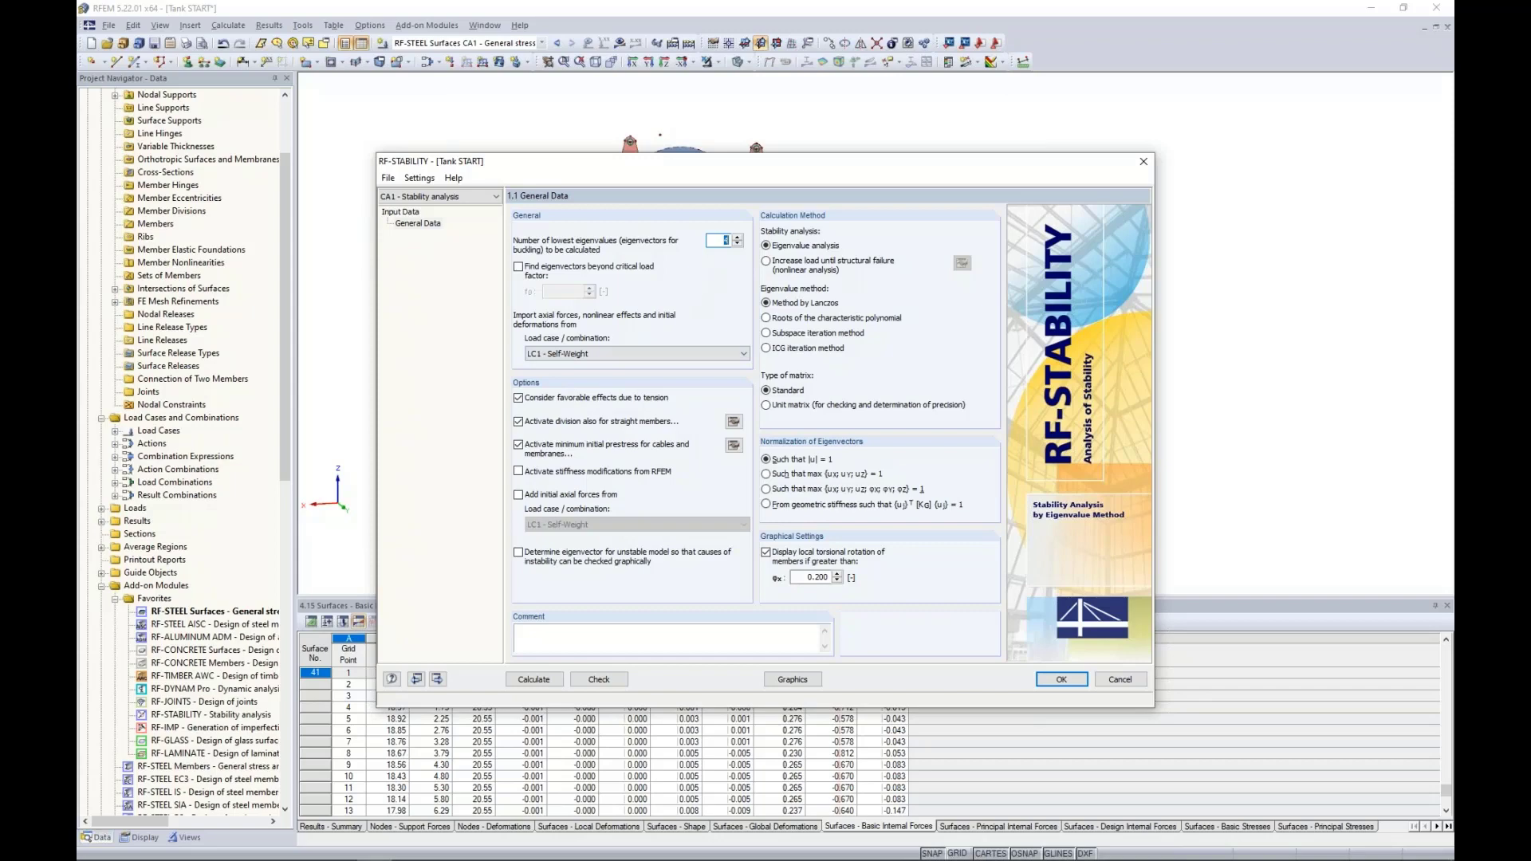
click(716, 240)
click(591, 356)
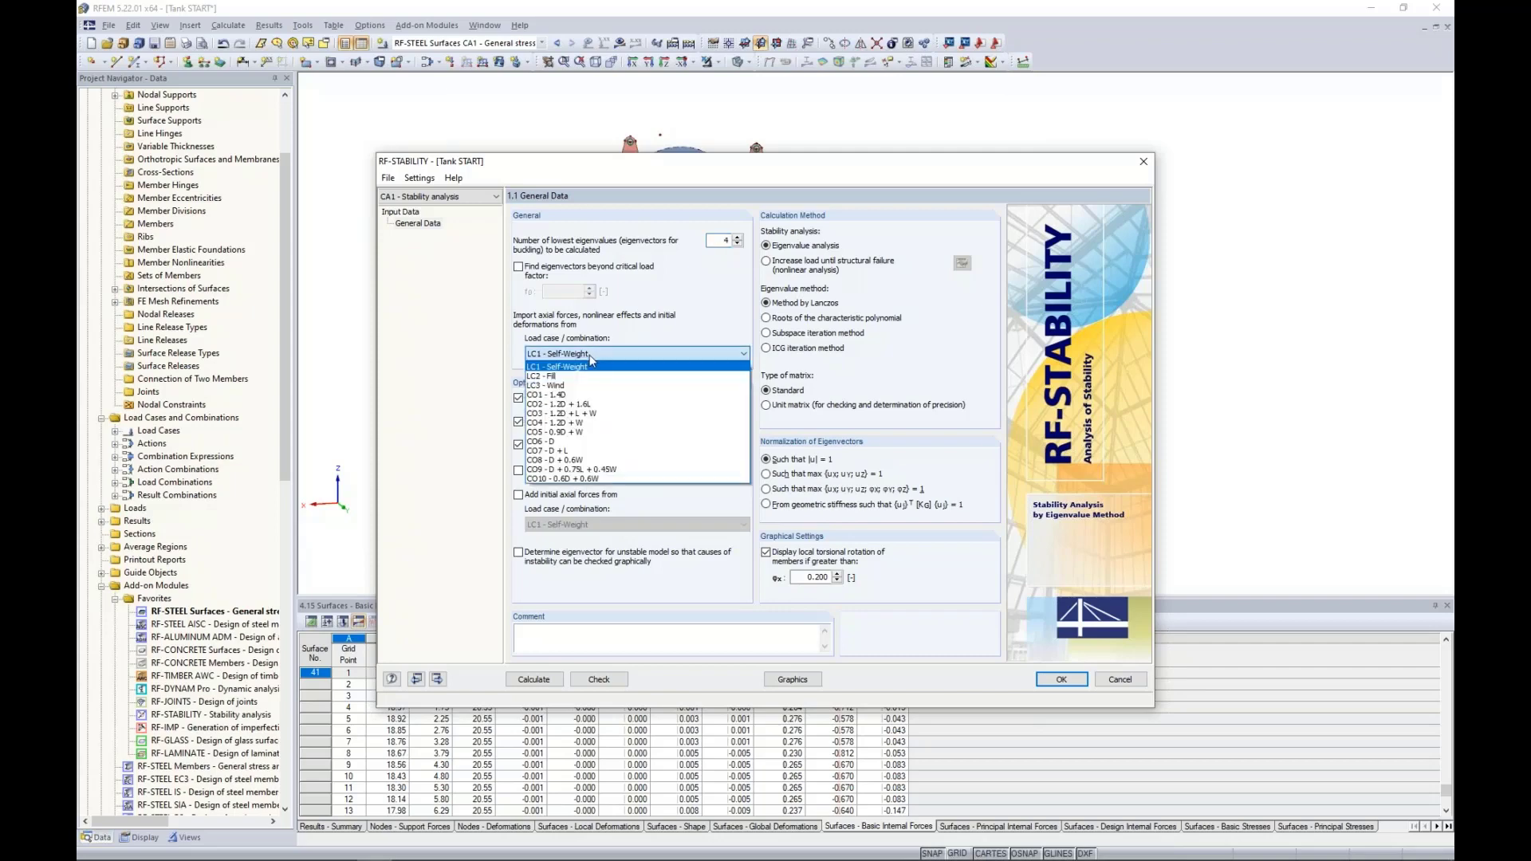
click(584, 415)
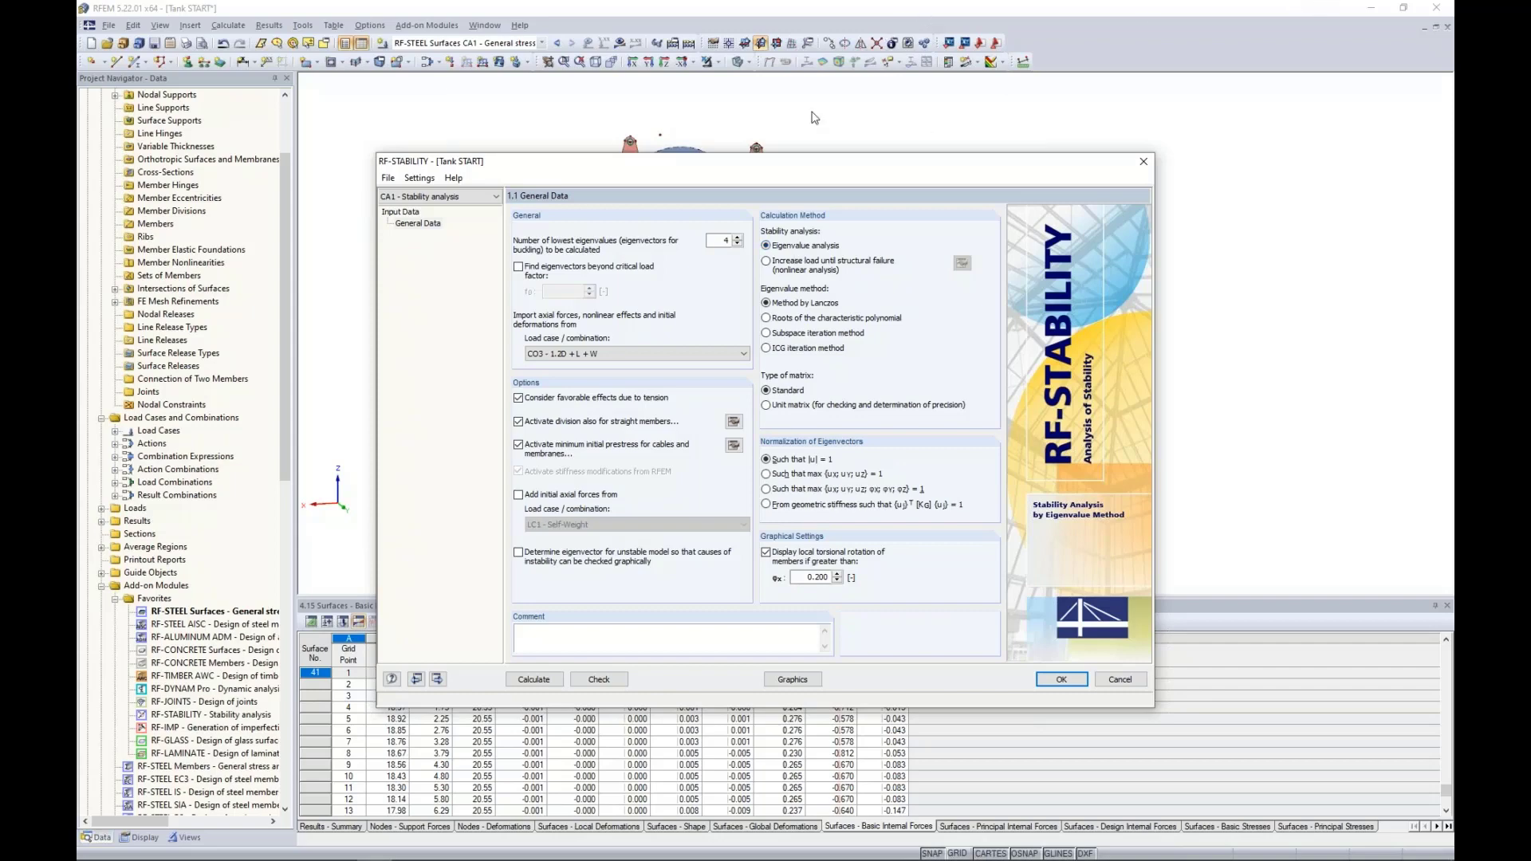
Switch to the nonlinear load-increase analysis, examine its incremental loading parameters, and return to eigenvalue analysis.
click(767, 264)
click(740, 464)
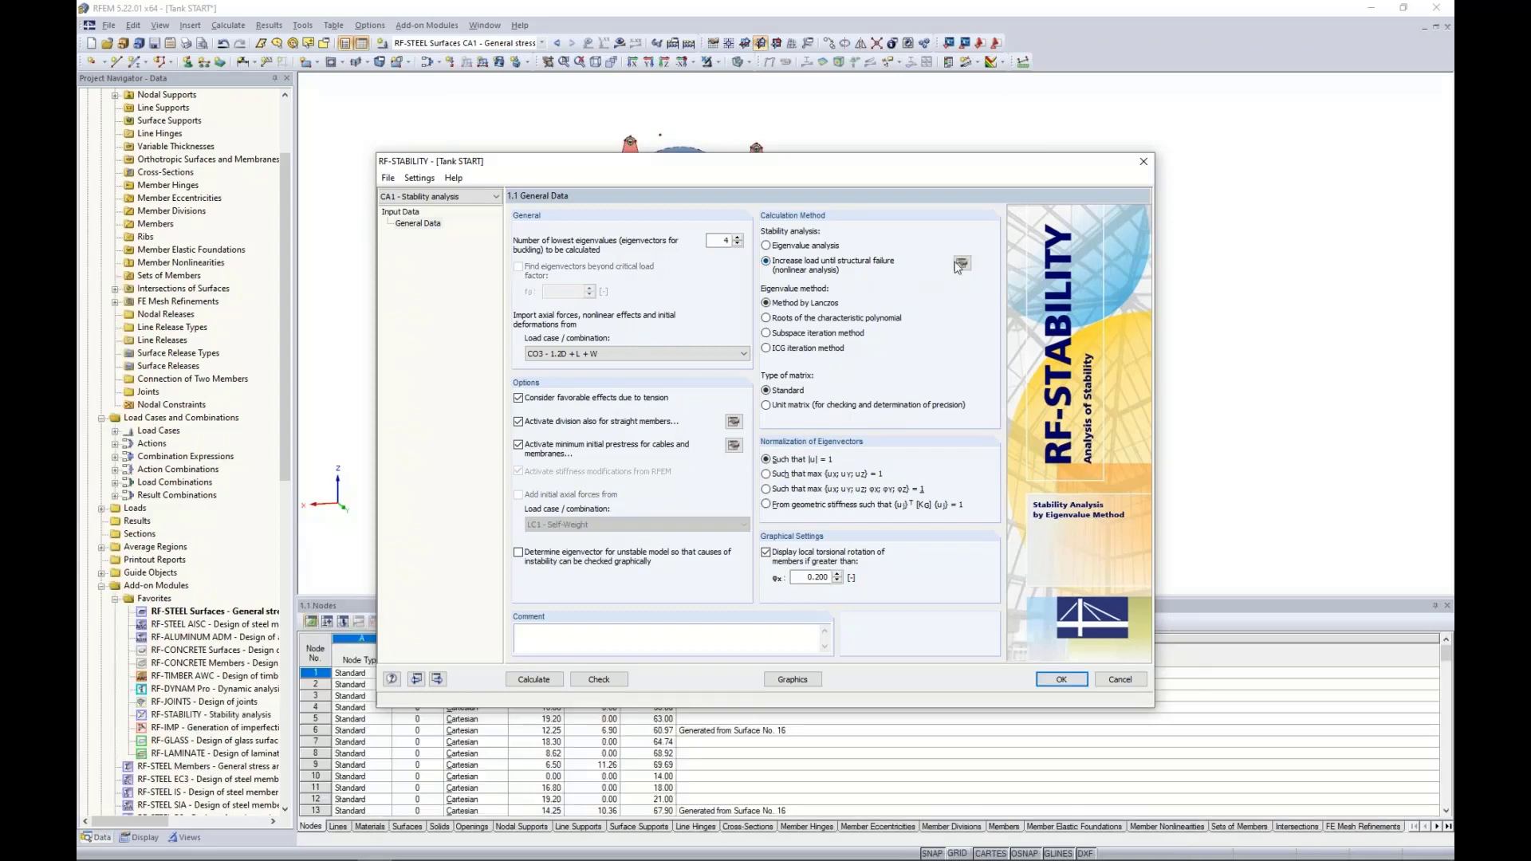
click(961, 263)
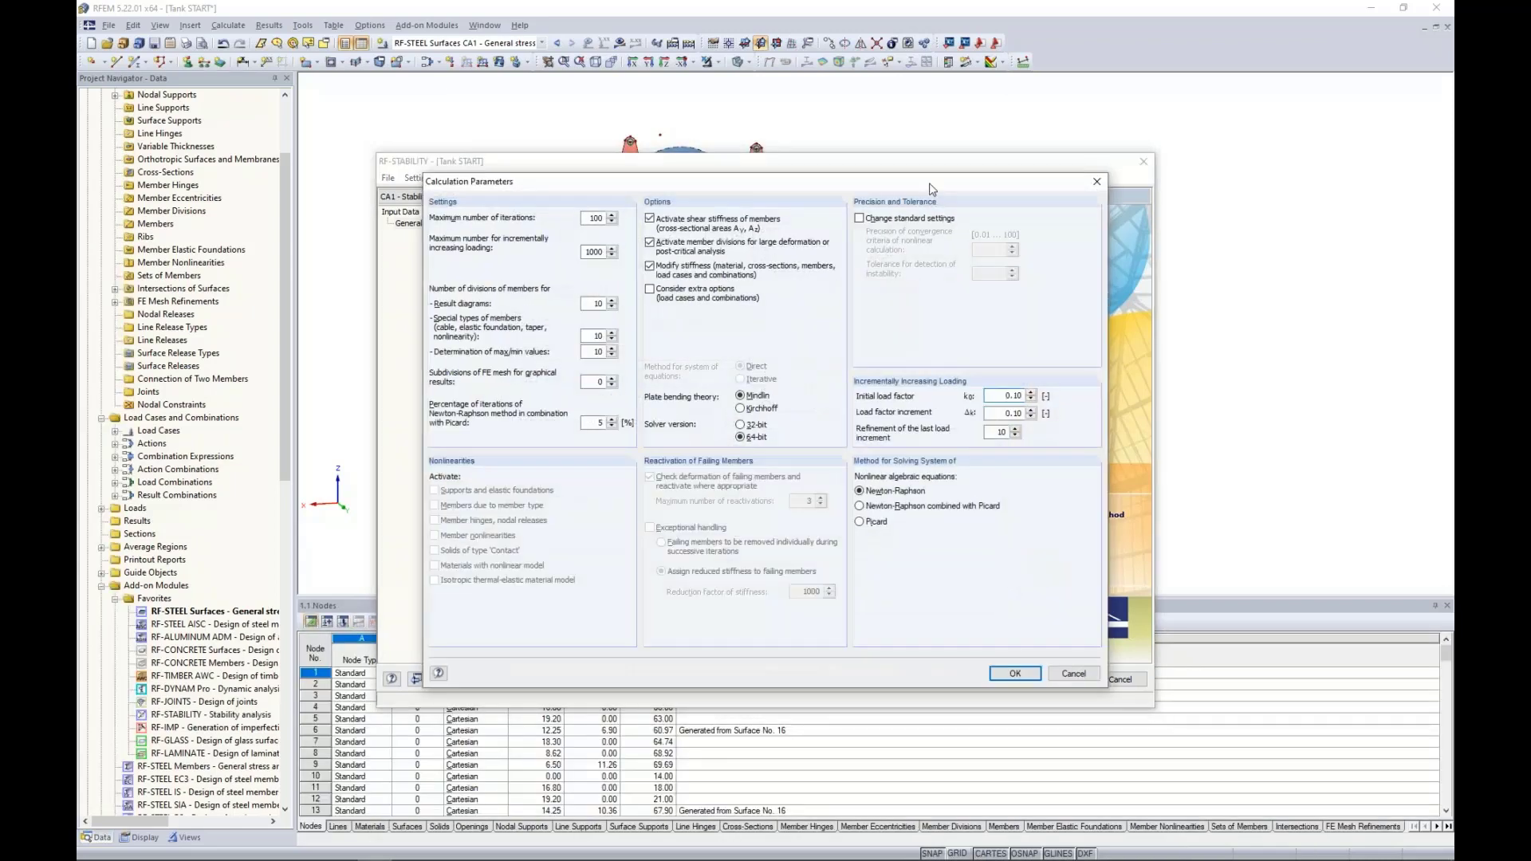
drag(928, 189, 923, 365)
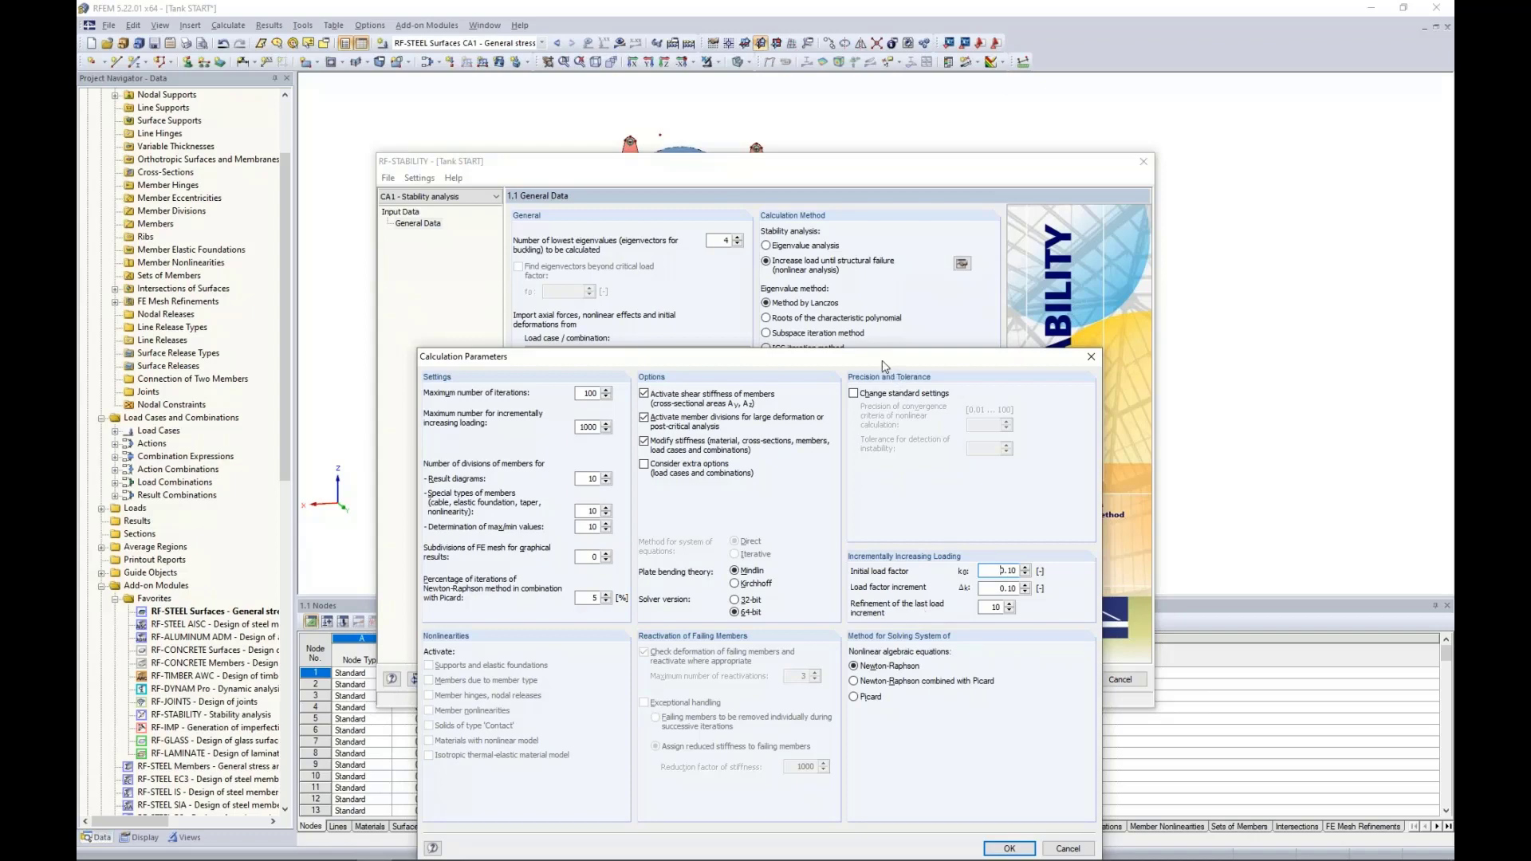
drag(887, 357, 901, 258)
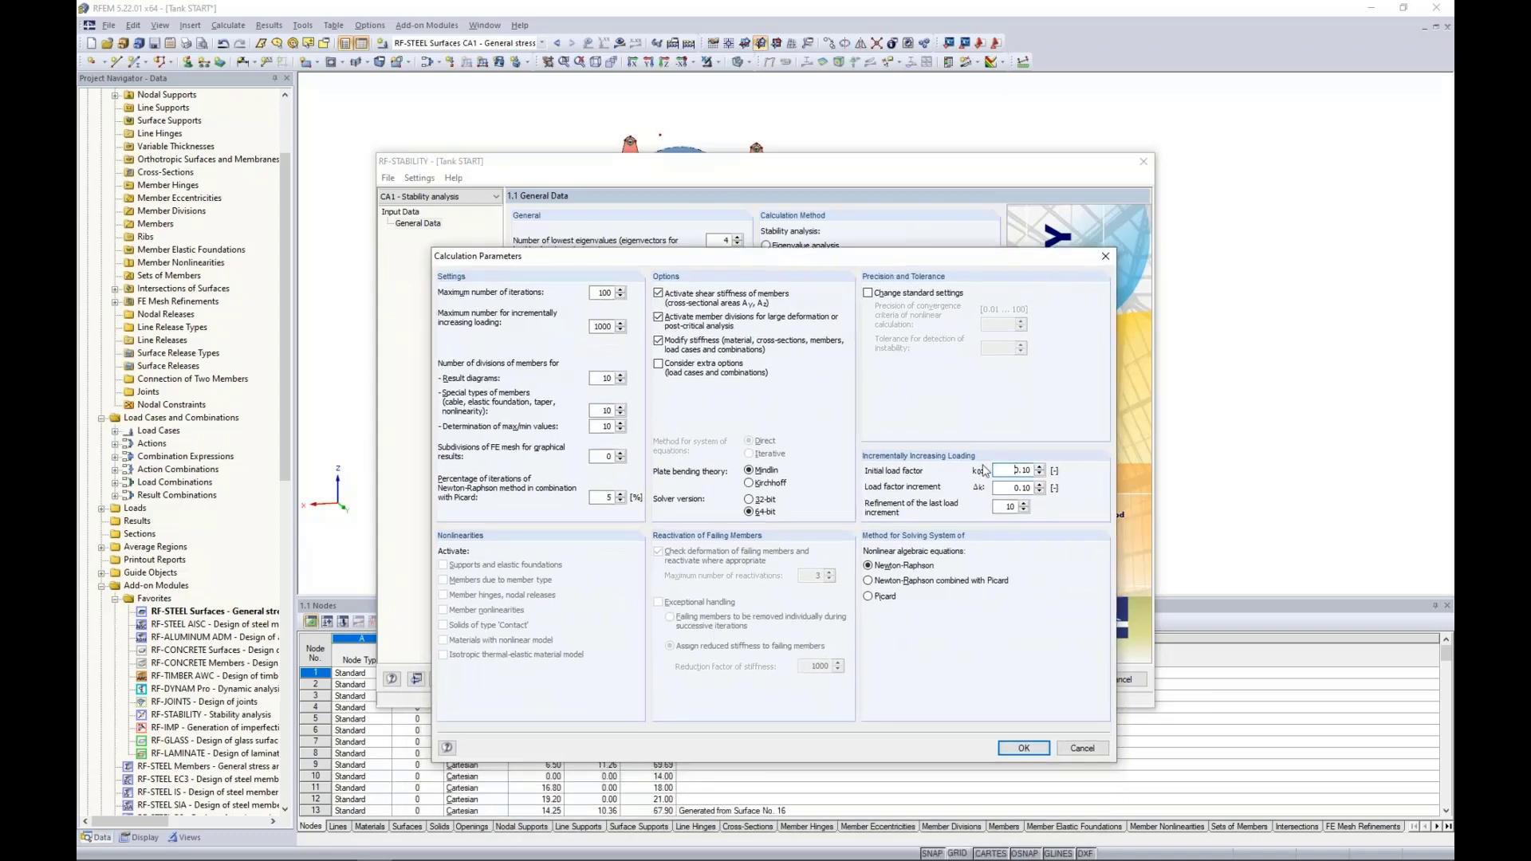
click(1080, 749)
click(765, 245)
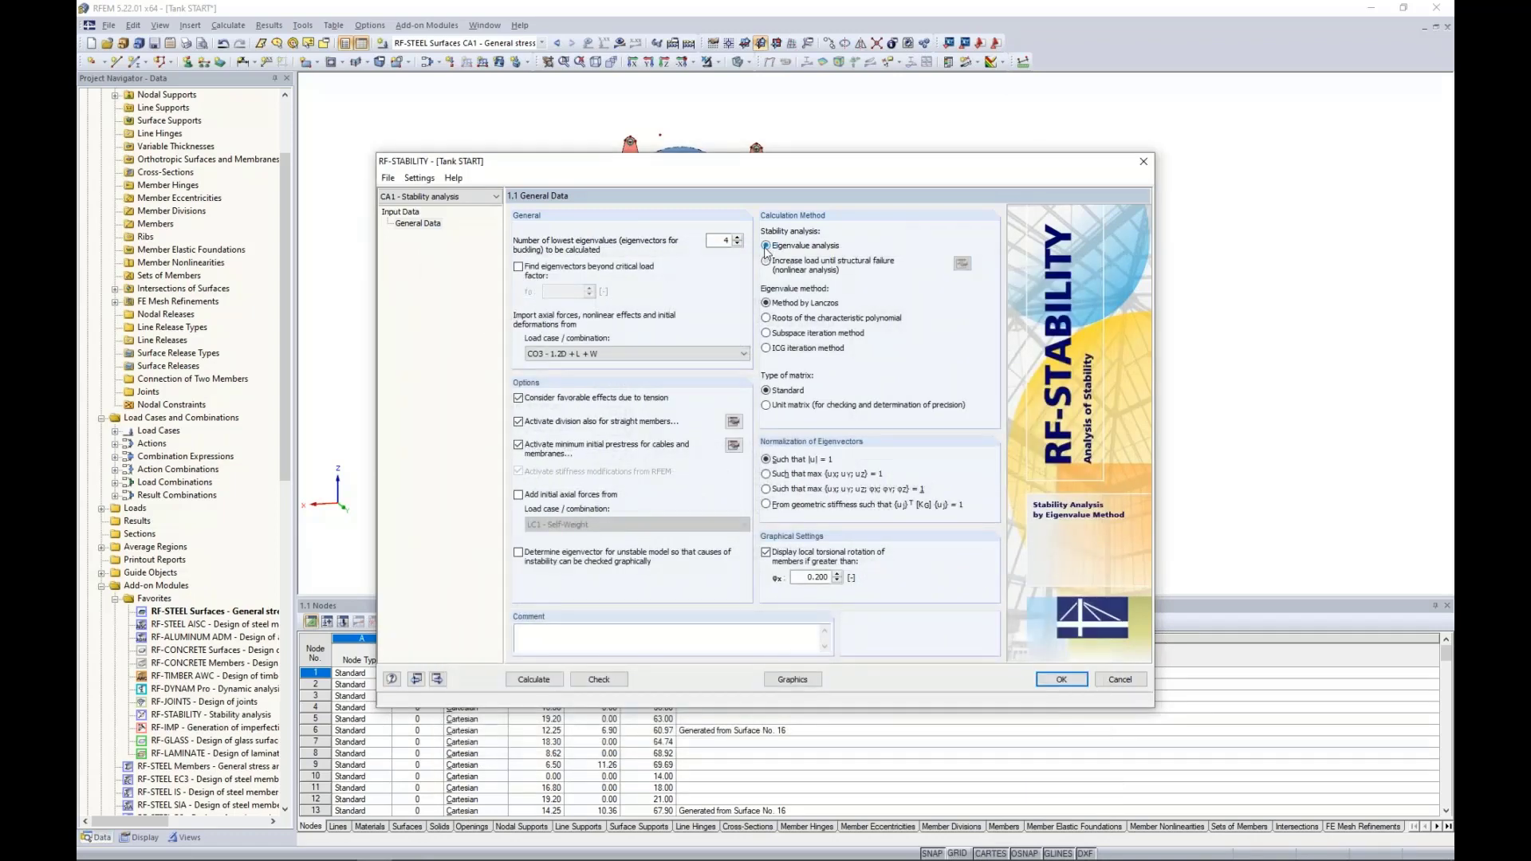
Calculate the eigenvalue stability analysis and compare the buckling shapes of all four eigenvectors on the tank's leg.
click(534, 679)
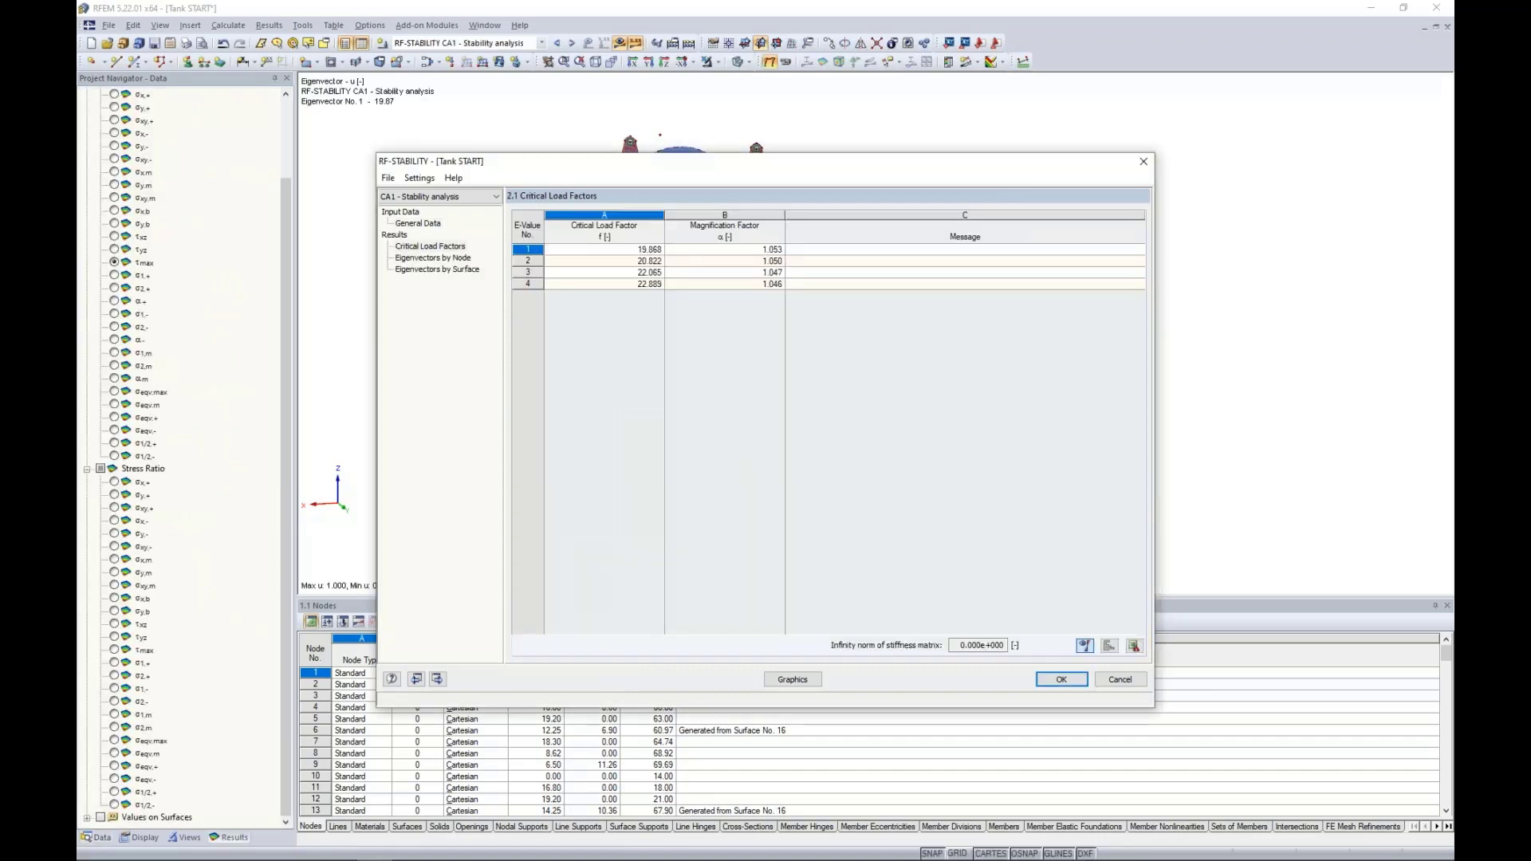
drag(685, 168, 728, 621)
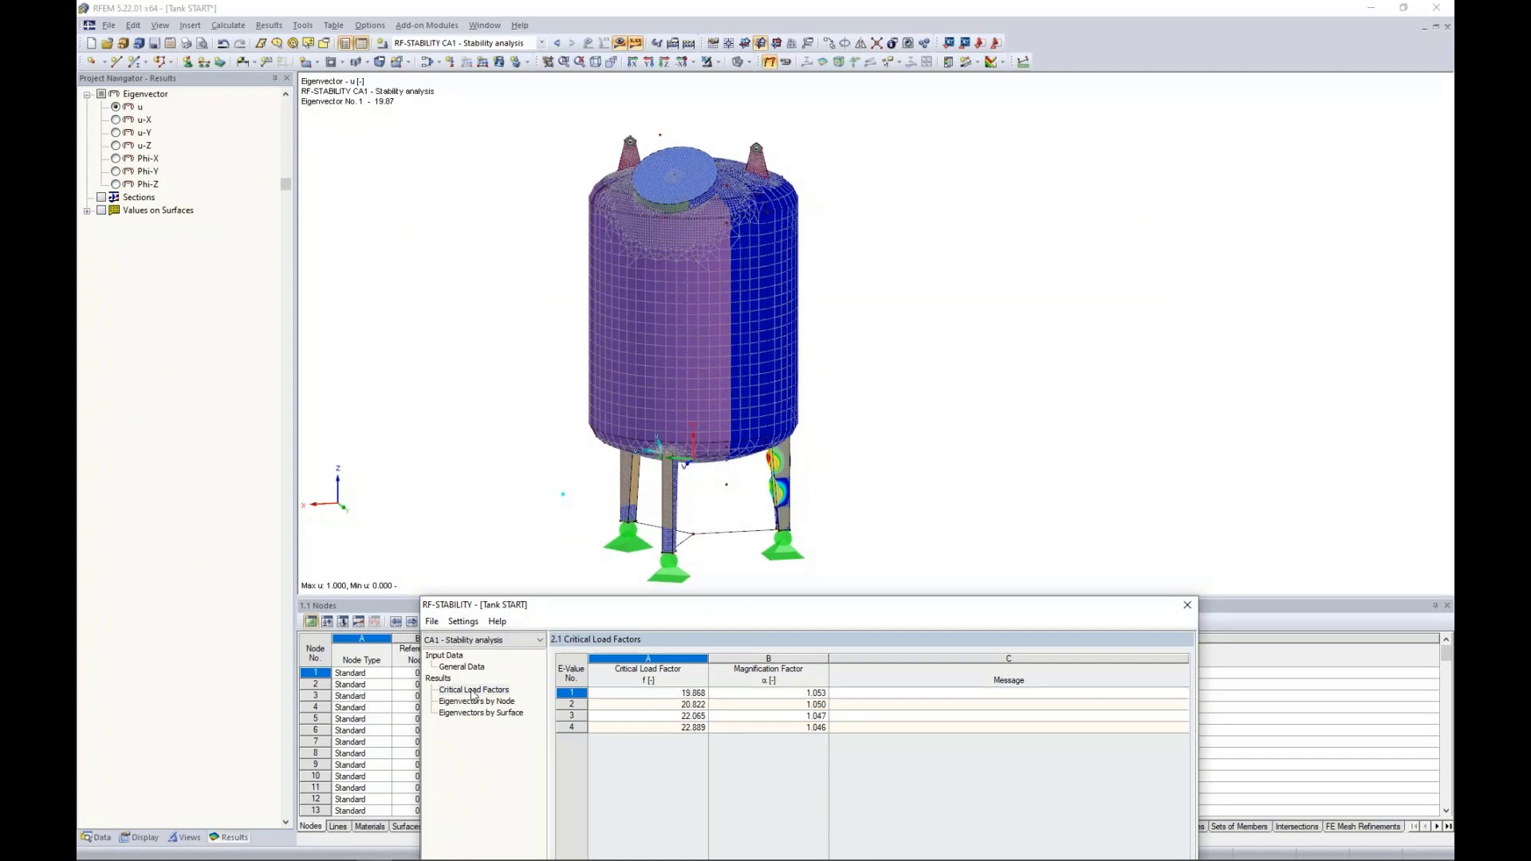
click(645, 705)
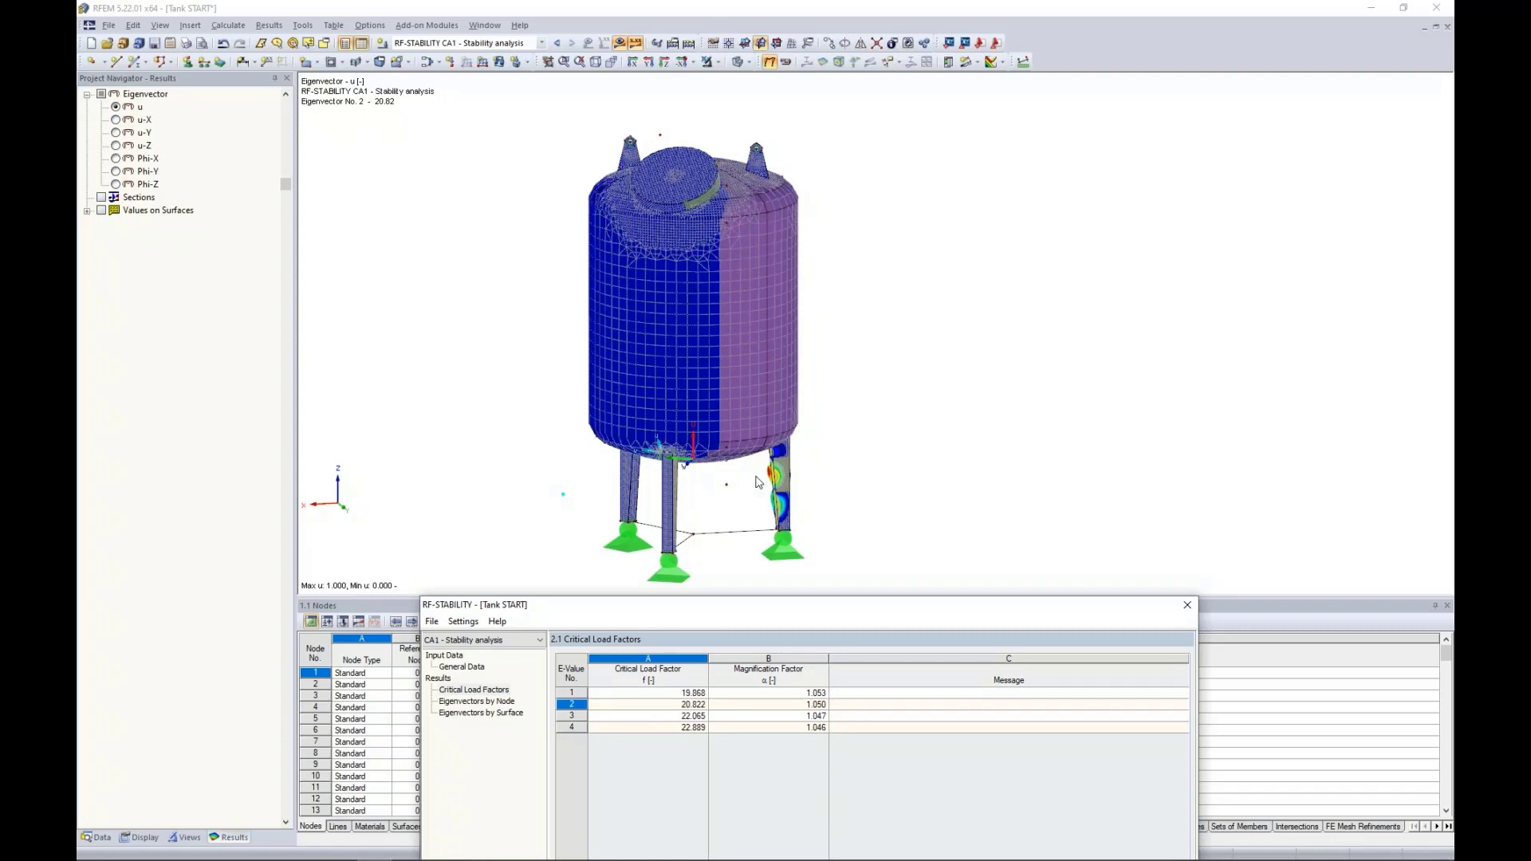
click(672, 716)
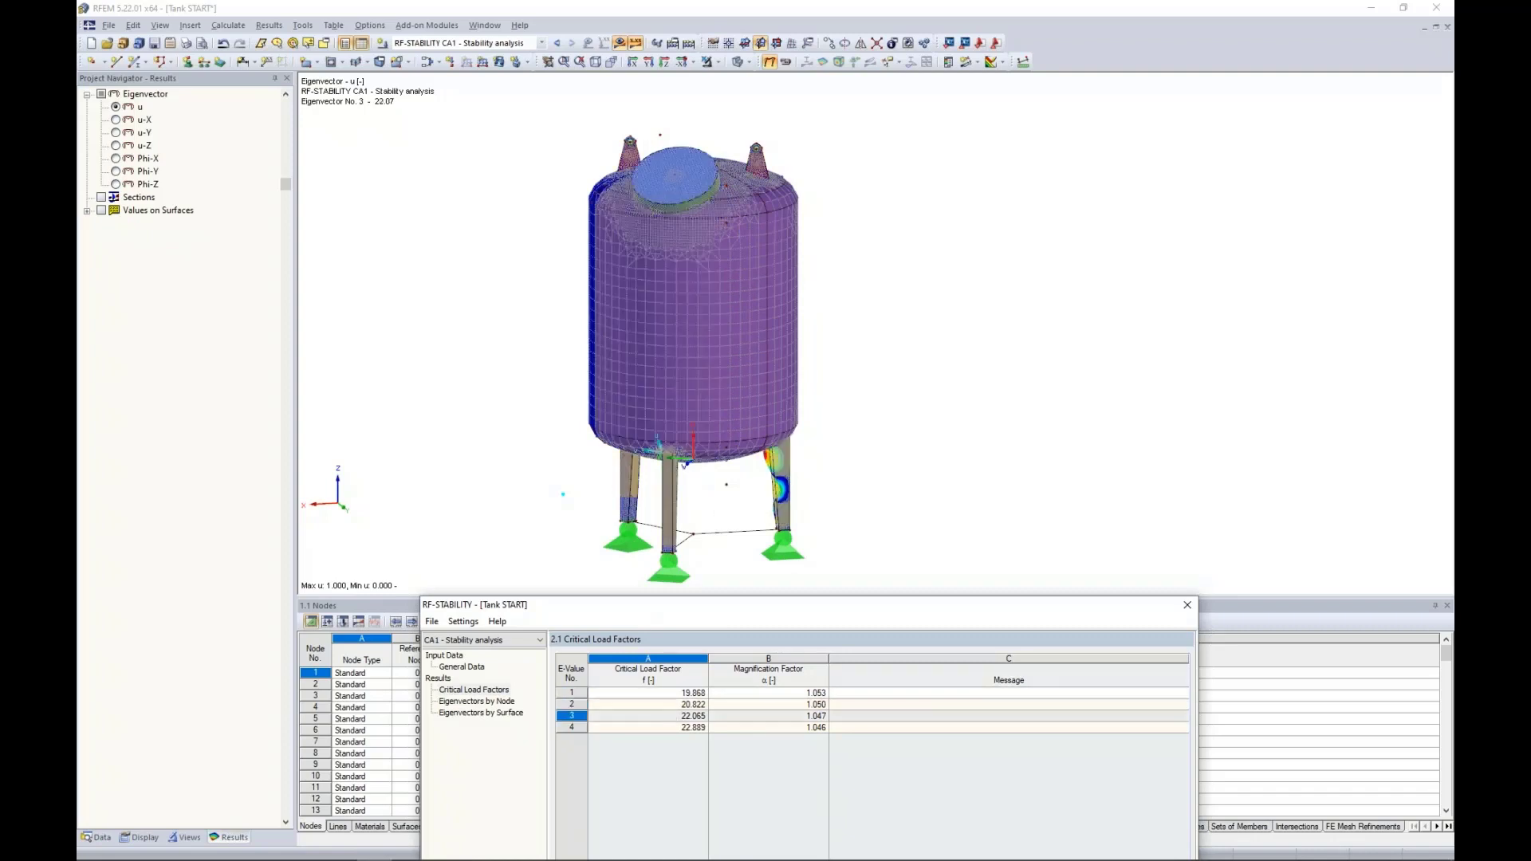
click(670, 727)
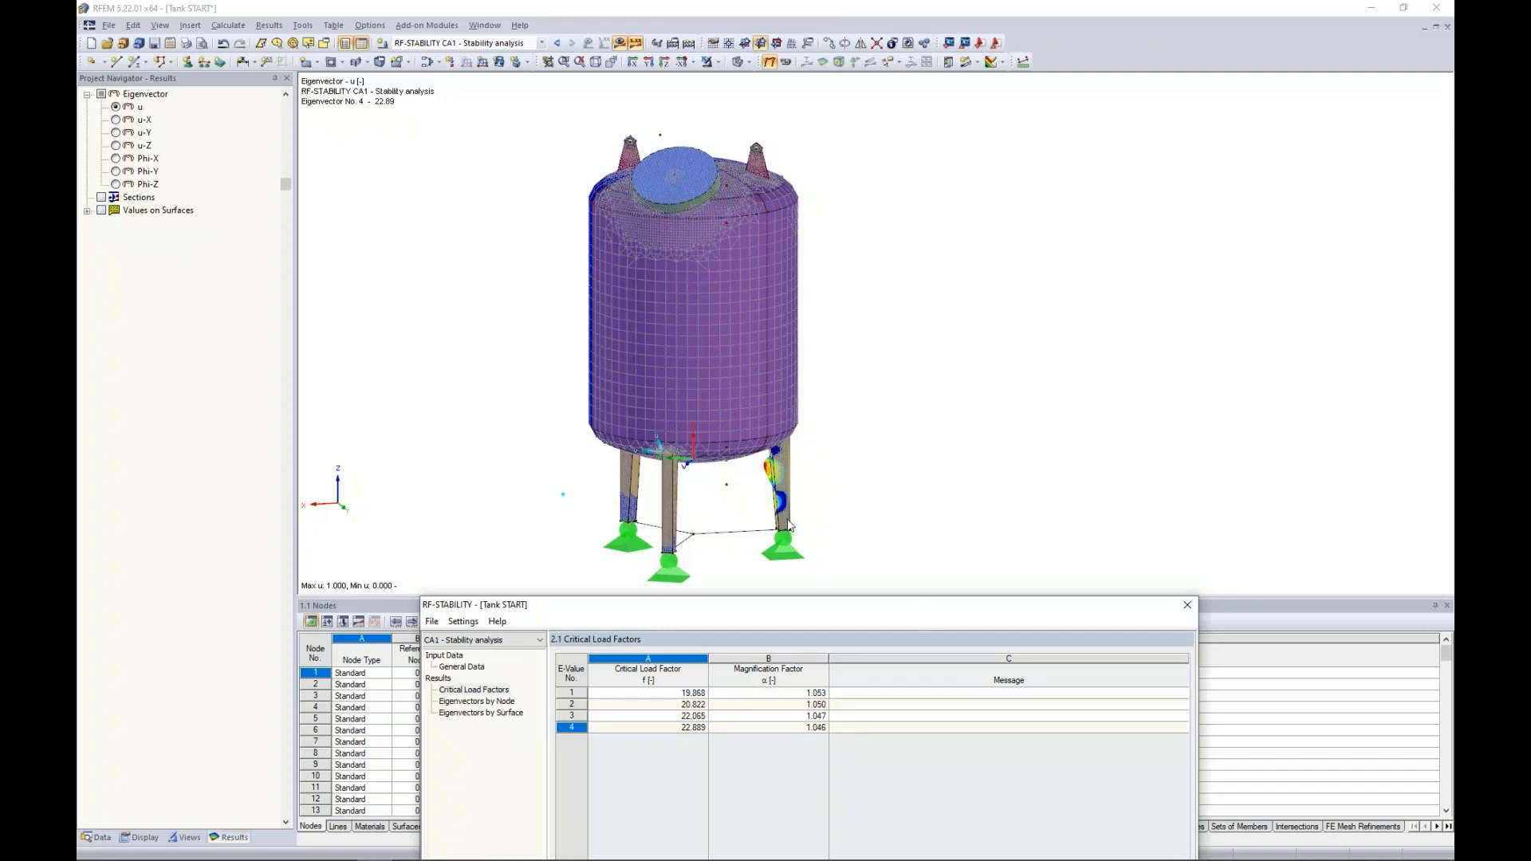
click(647, 693)
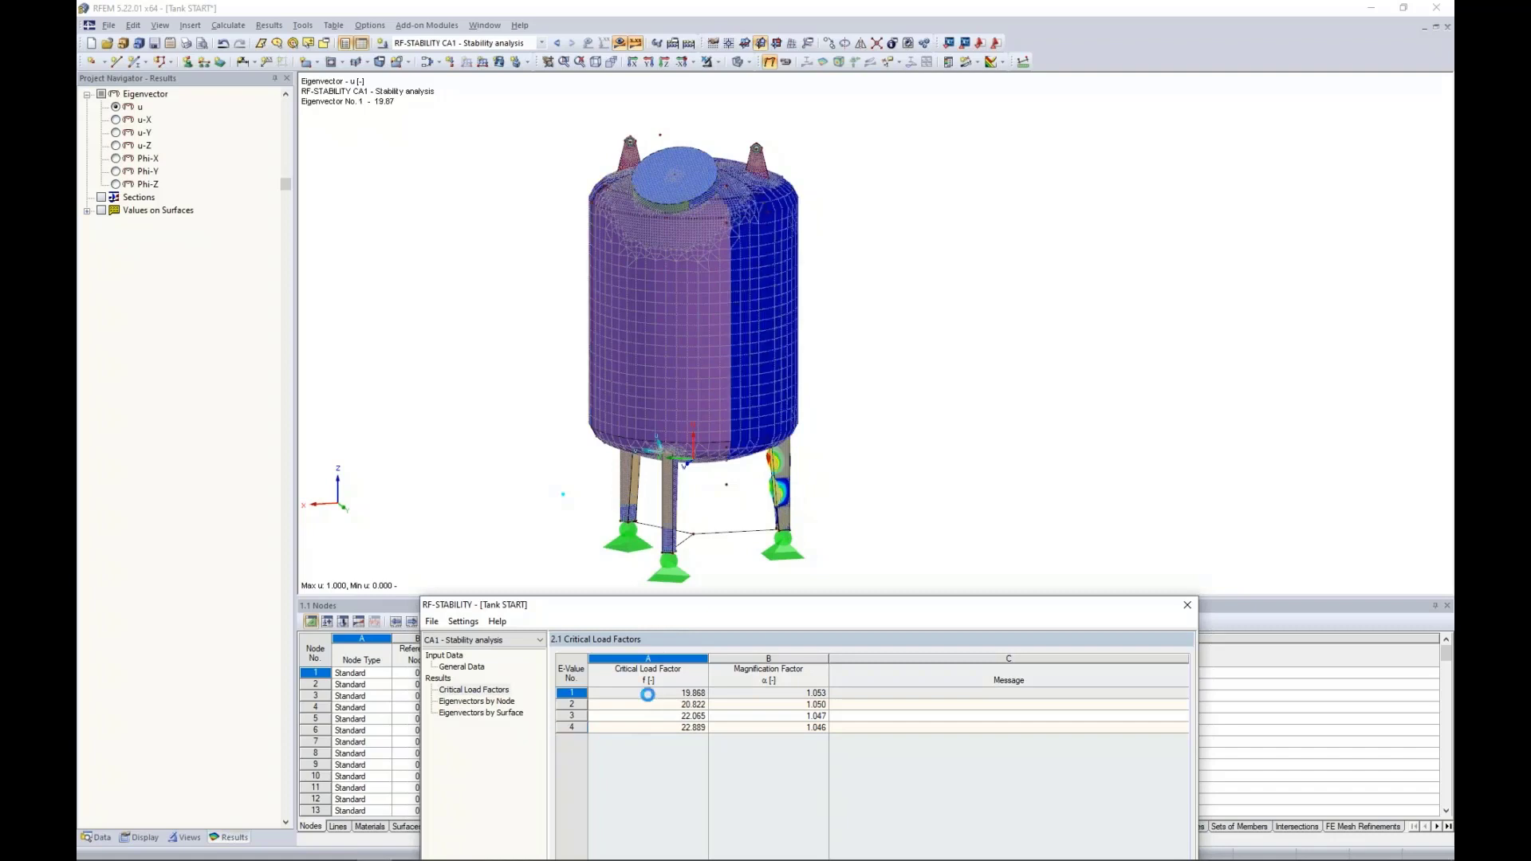
click(649, 705)
drag(687, 612, 695, 194)
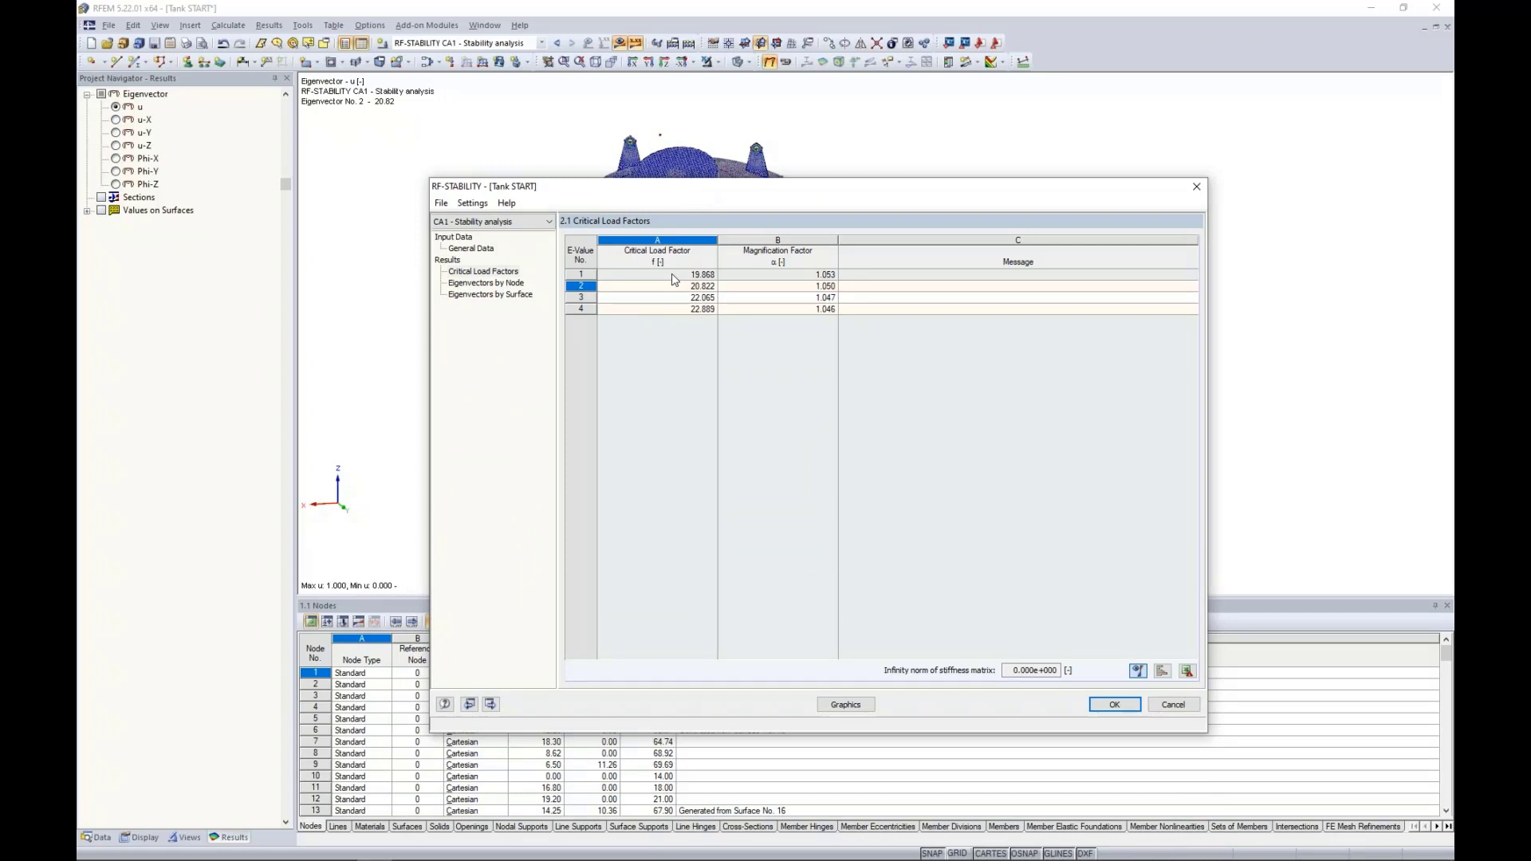
Check the general data against the critical load factors and compare the first three buckling shapes on the model again.
click(479, 249)
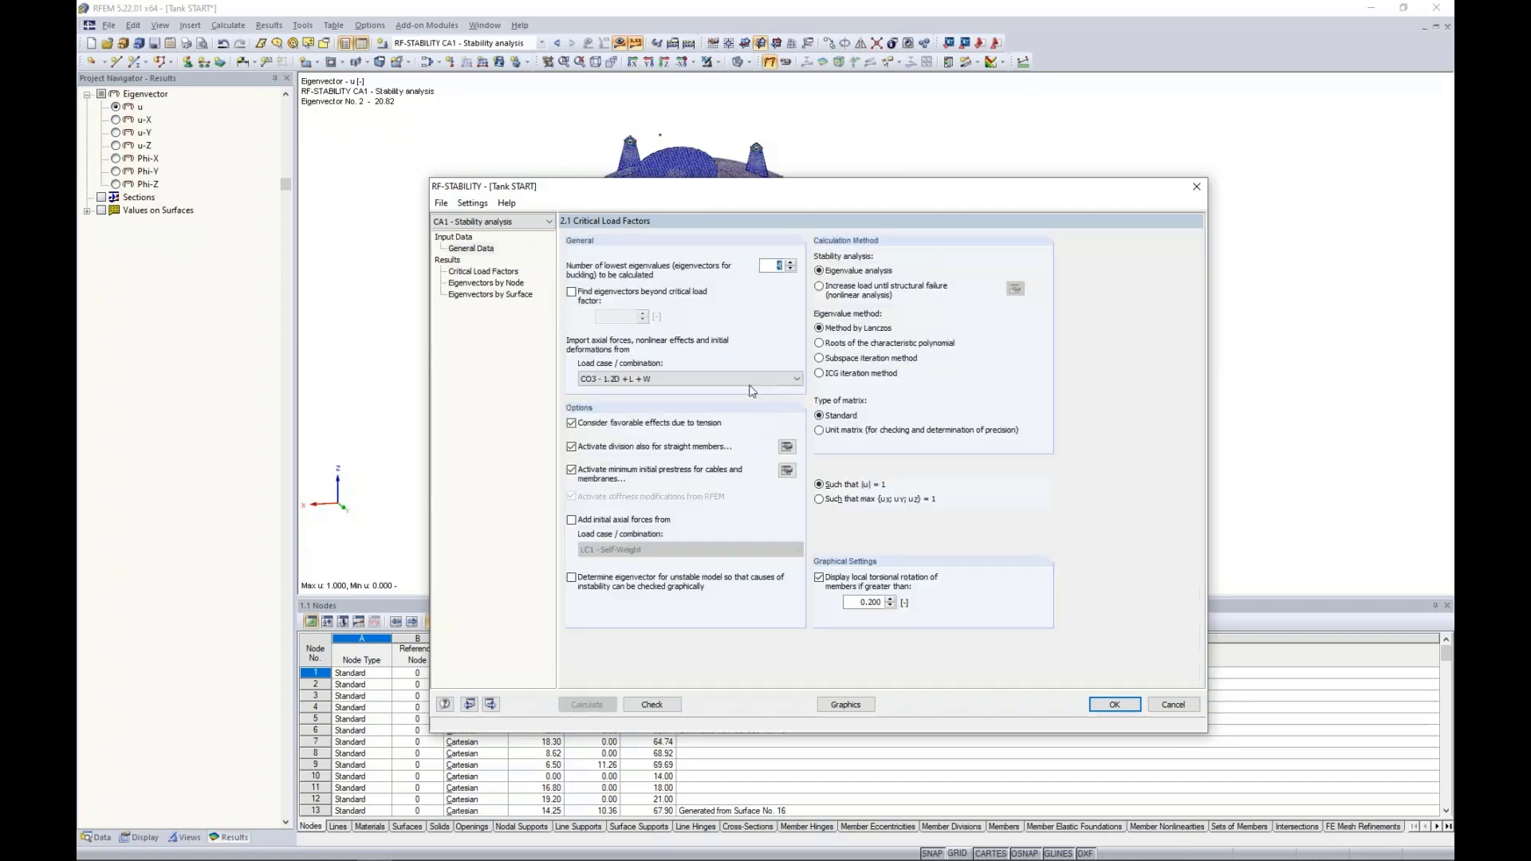
click(483, 271)
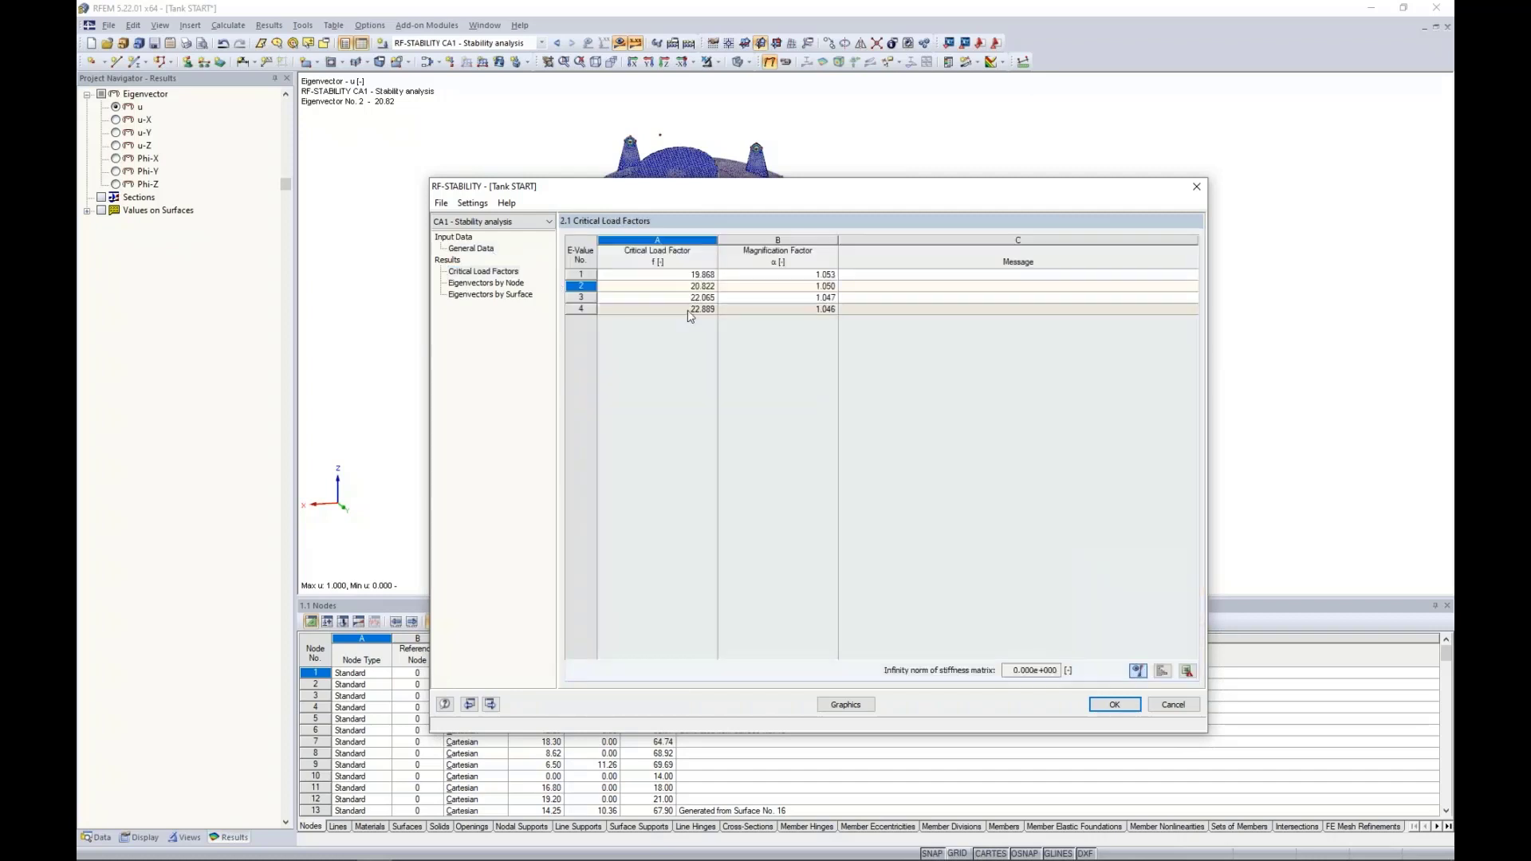
drag(730, 197, 717, 577)
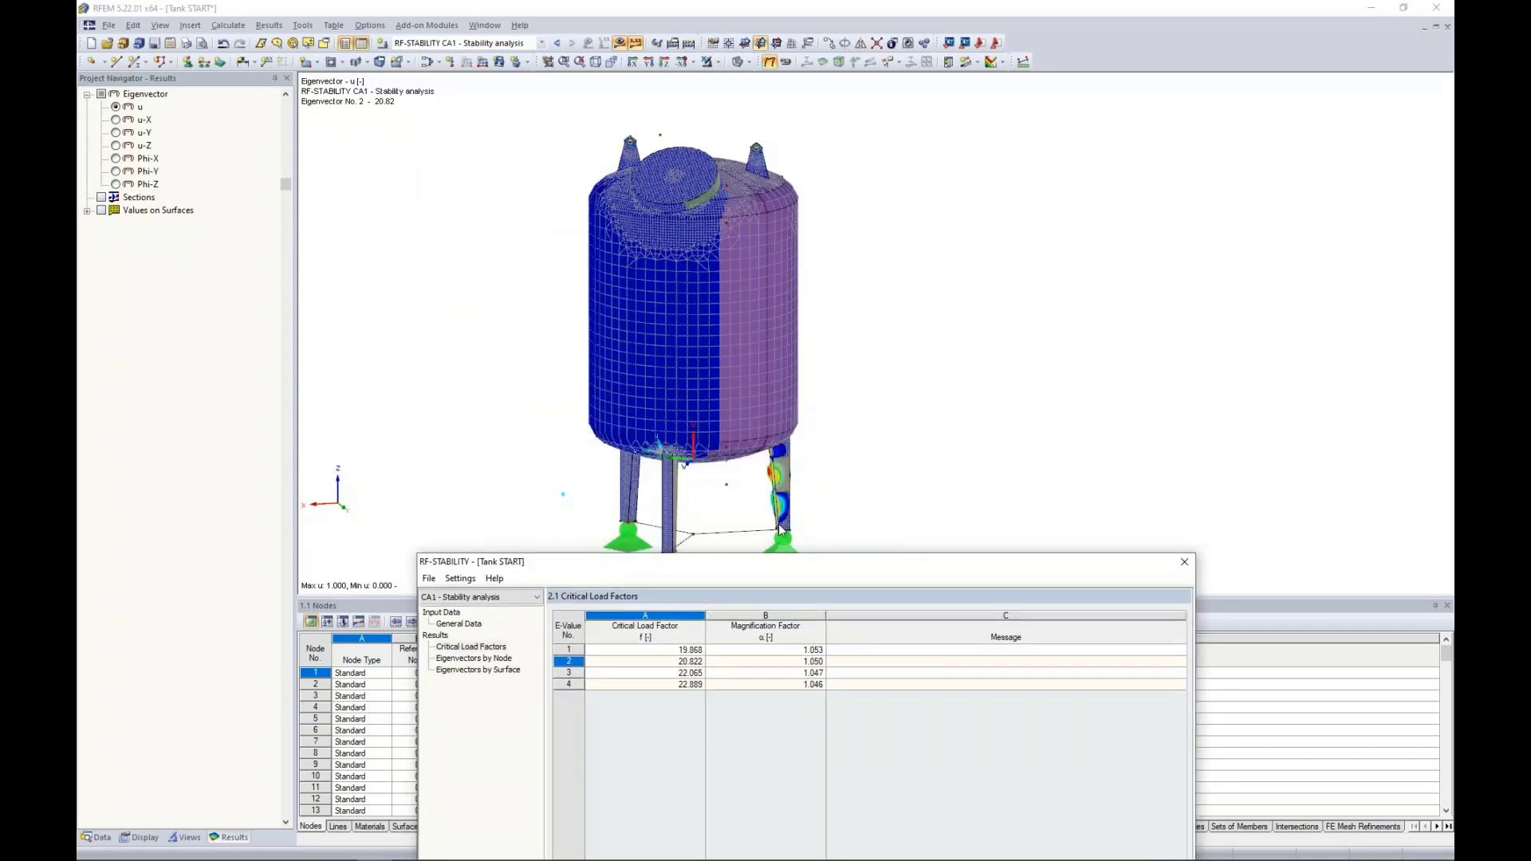
click(677, 651)
click(678, 661)
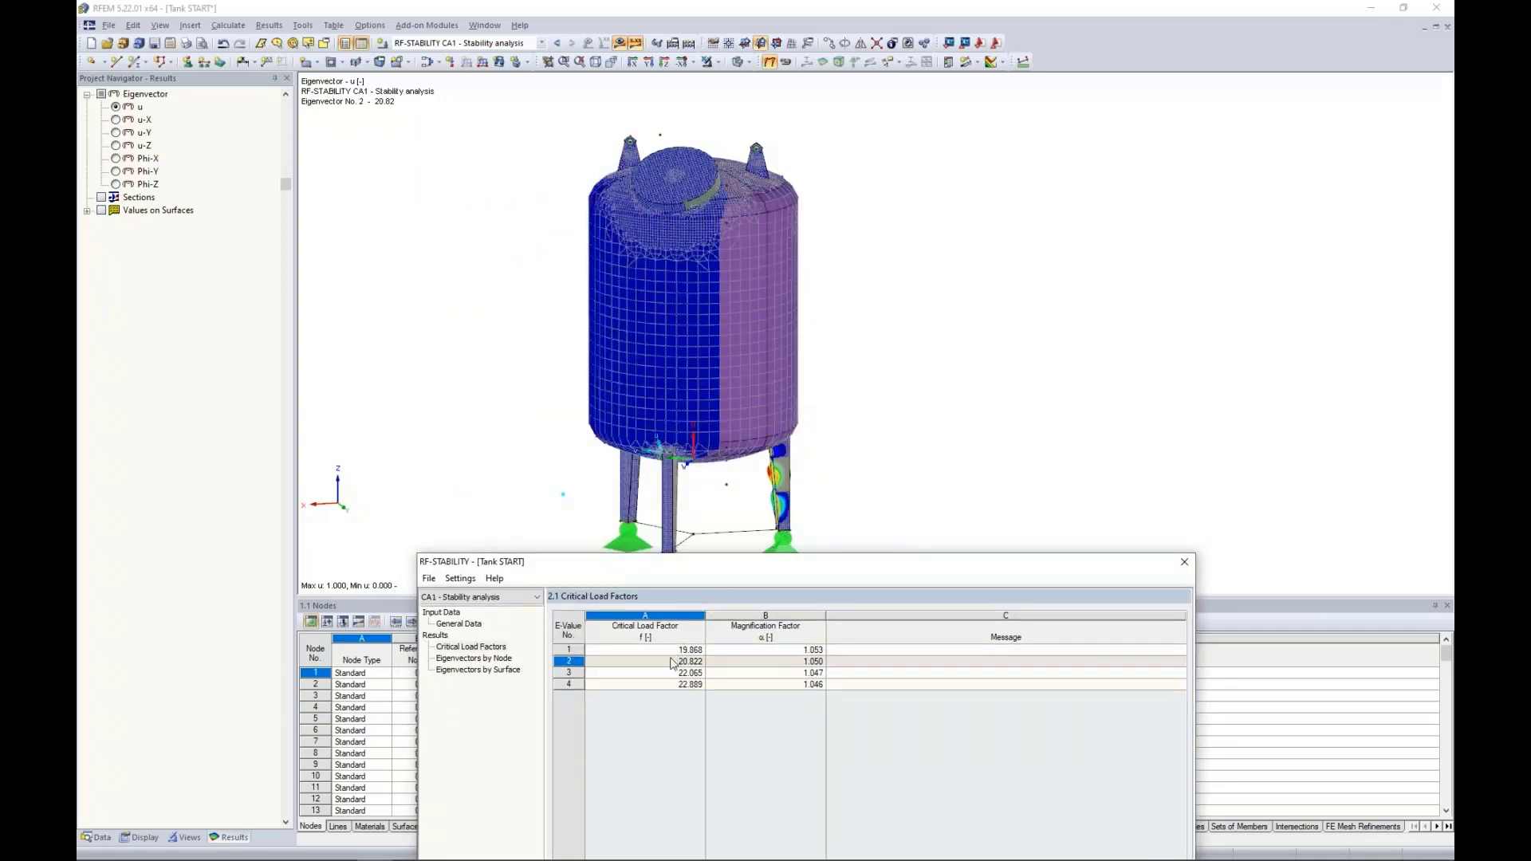
click(668, 672)
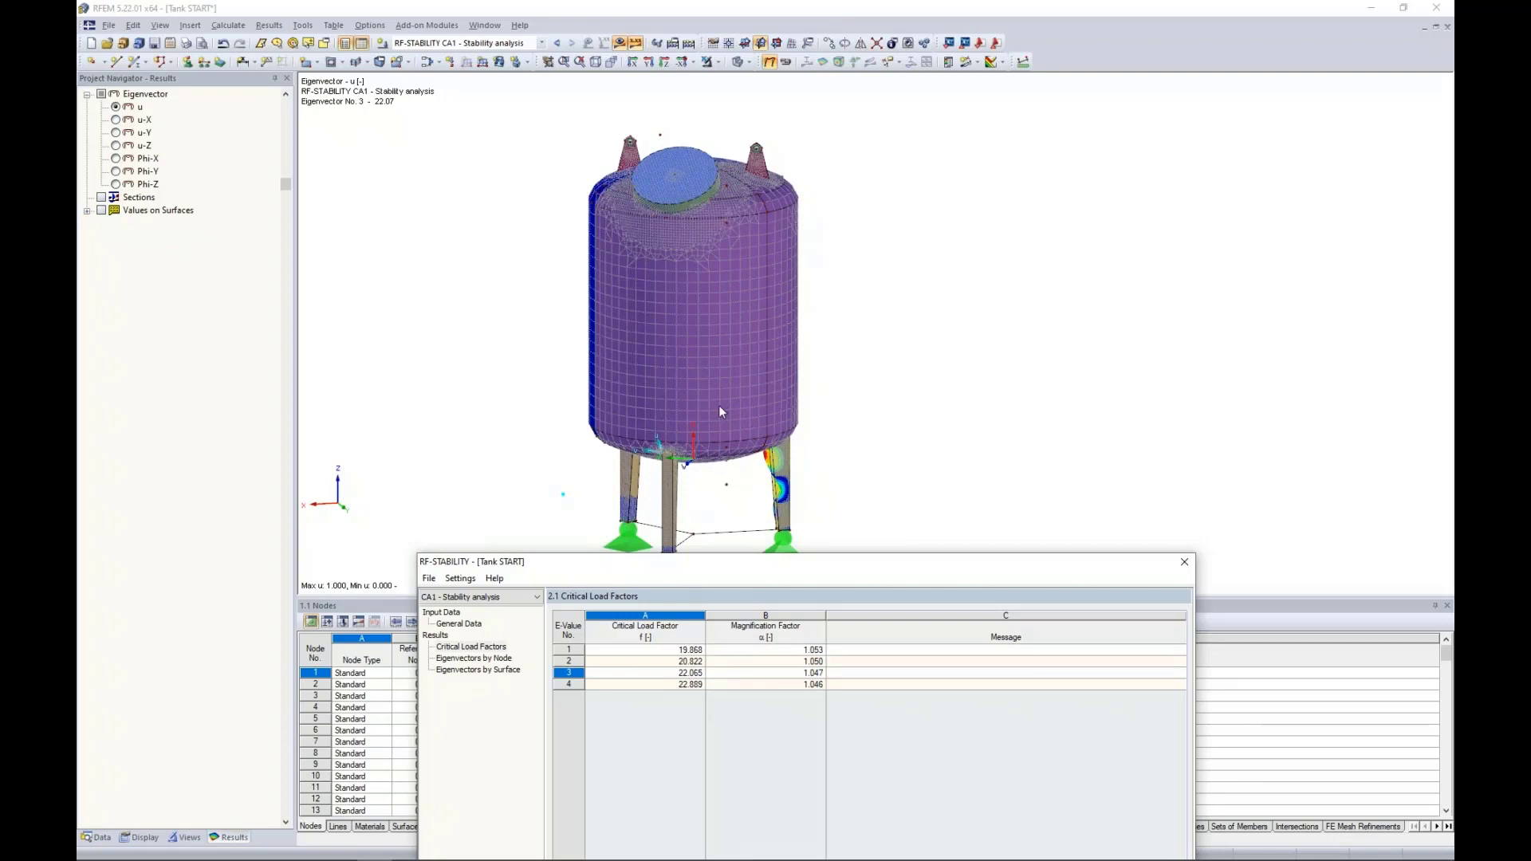
drag(708, 566, 720, 258)
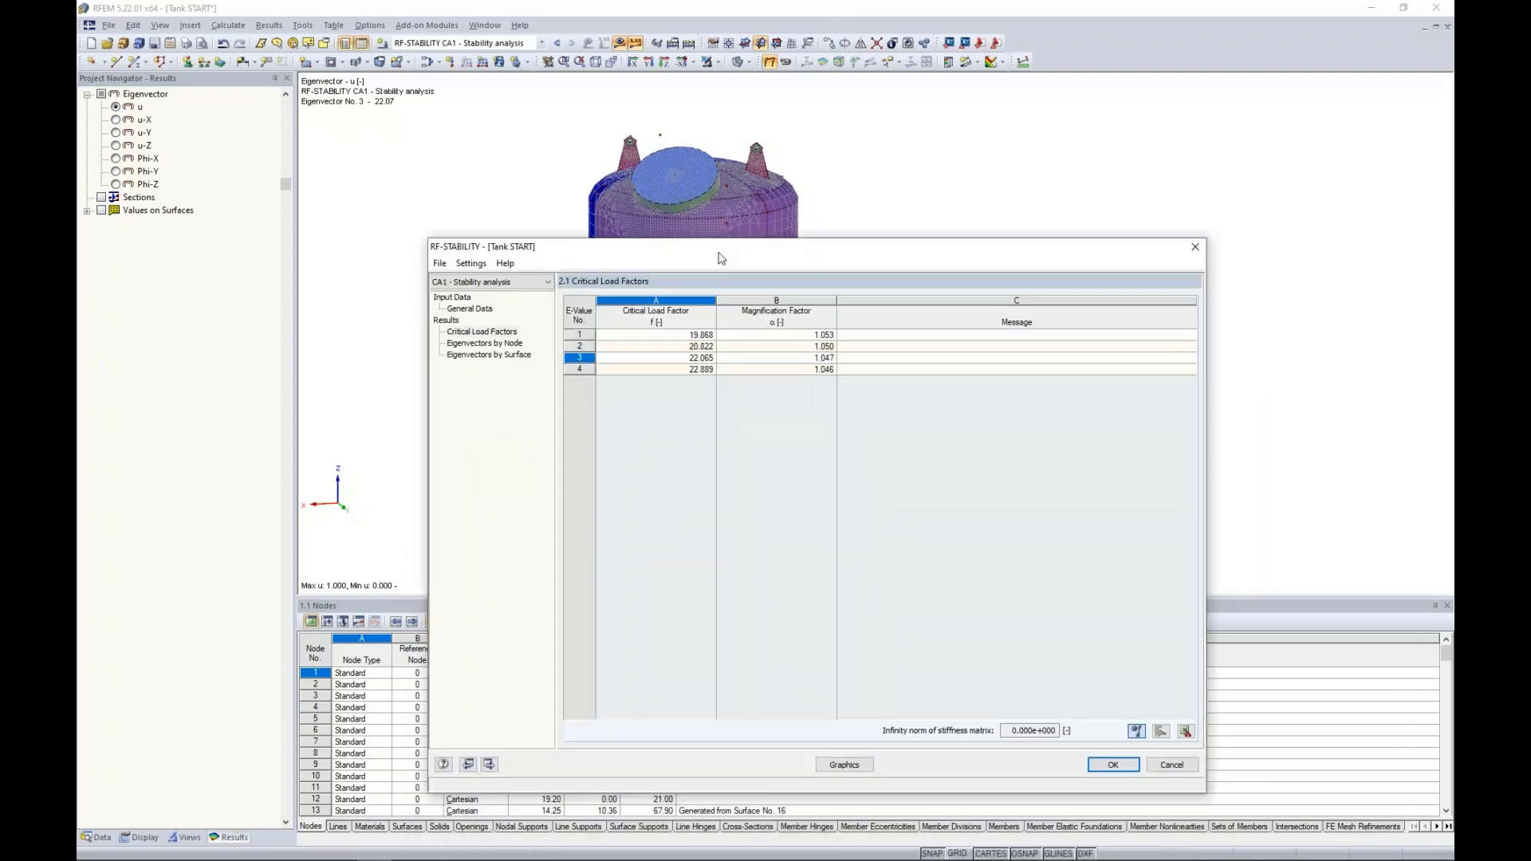
Show the first eigenvector's buckling shape on the model and examine it at the tank's legs.
click(676, 336)
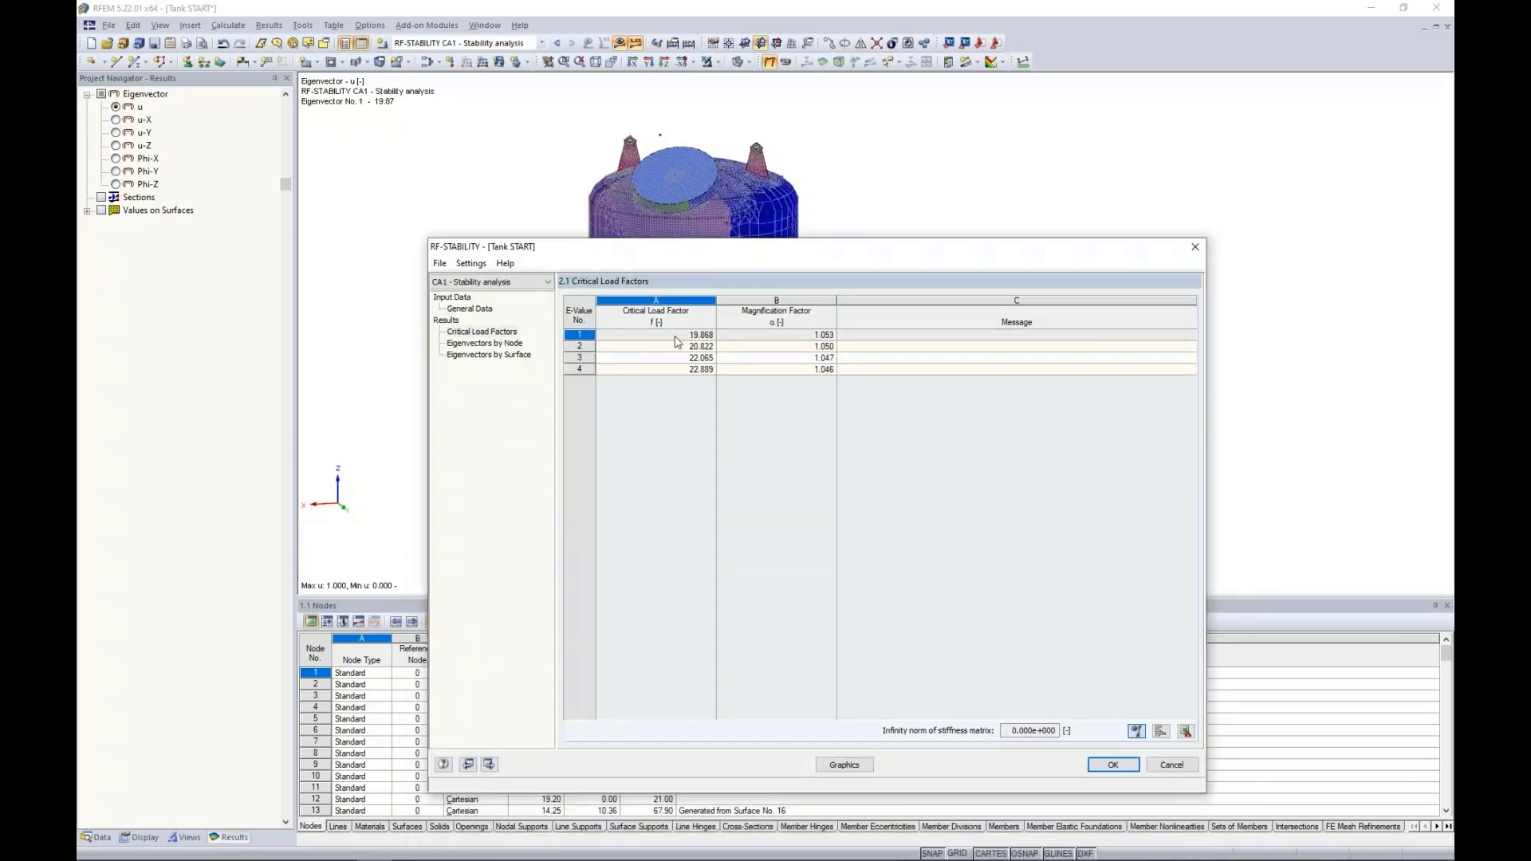
click(844, 765)
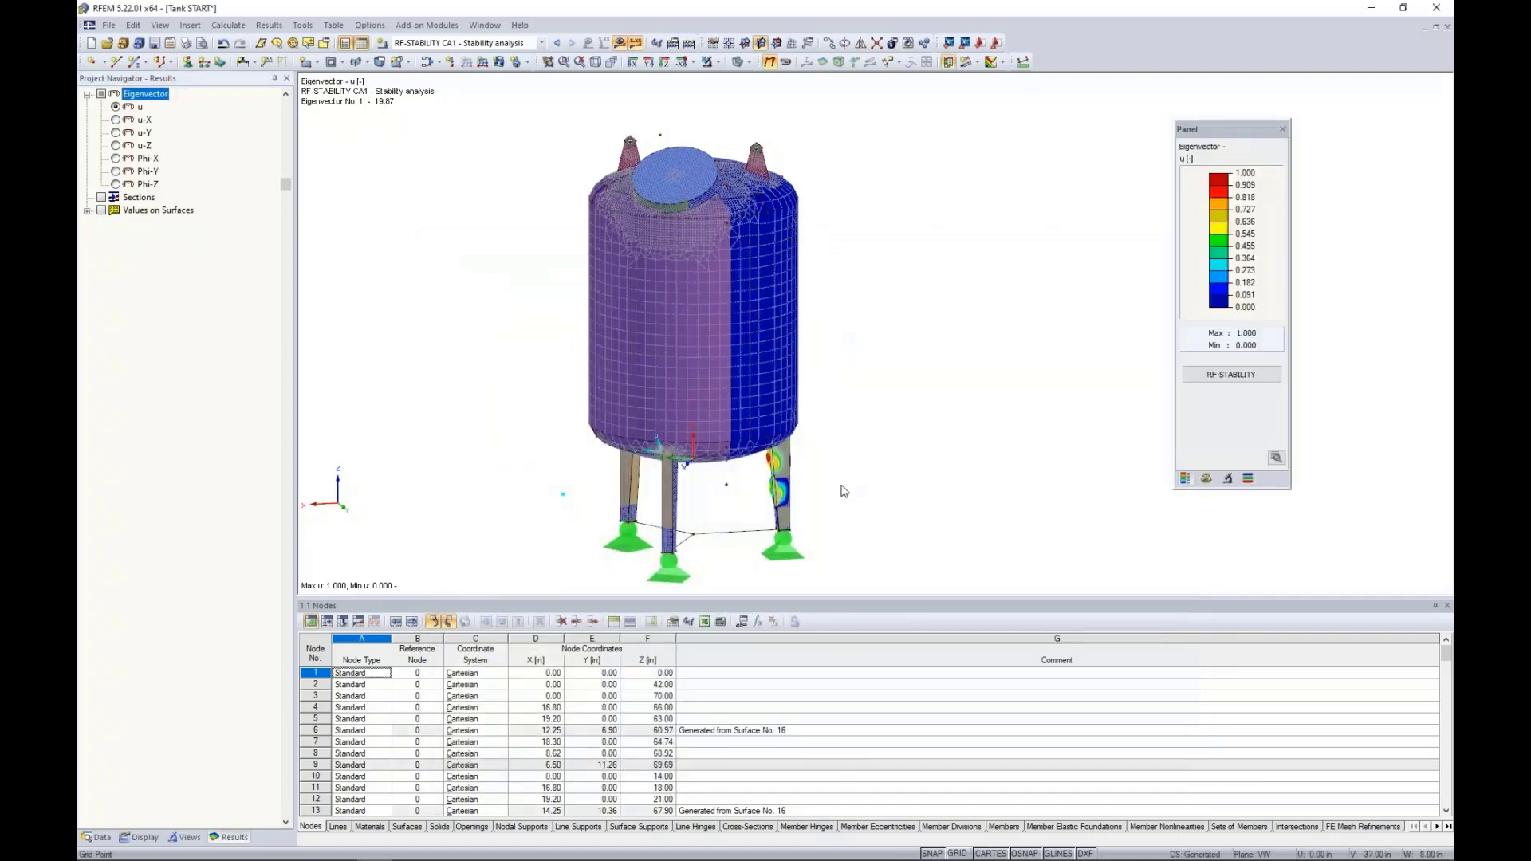
scroll(780, 509, up, 5)
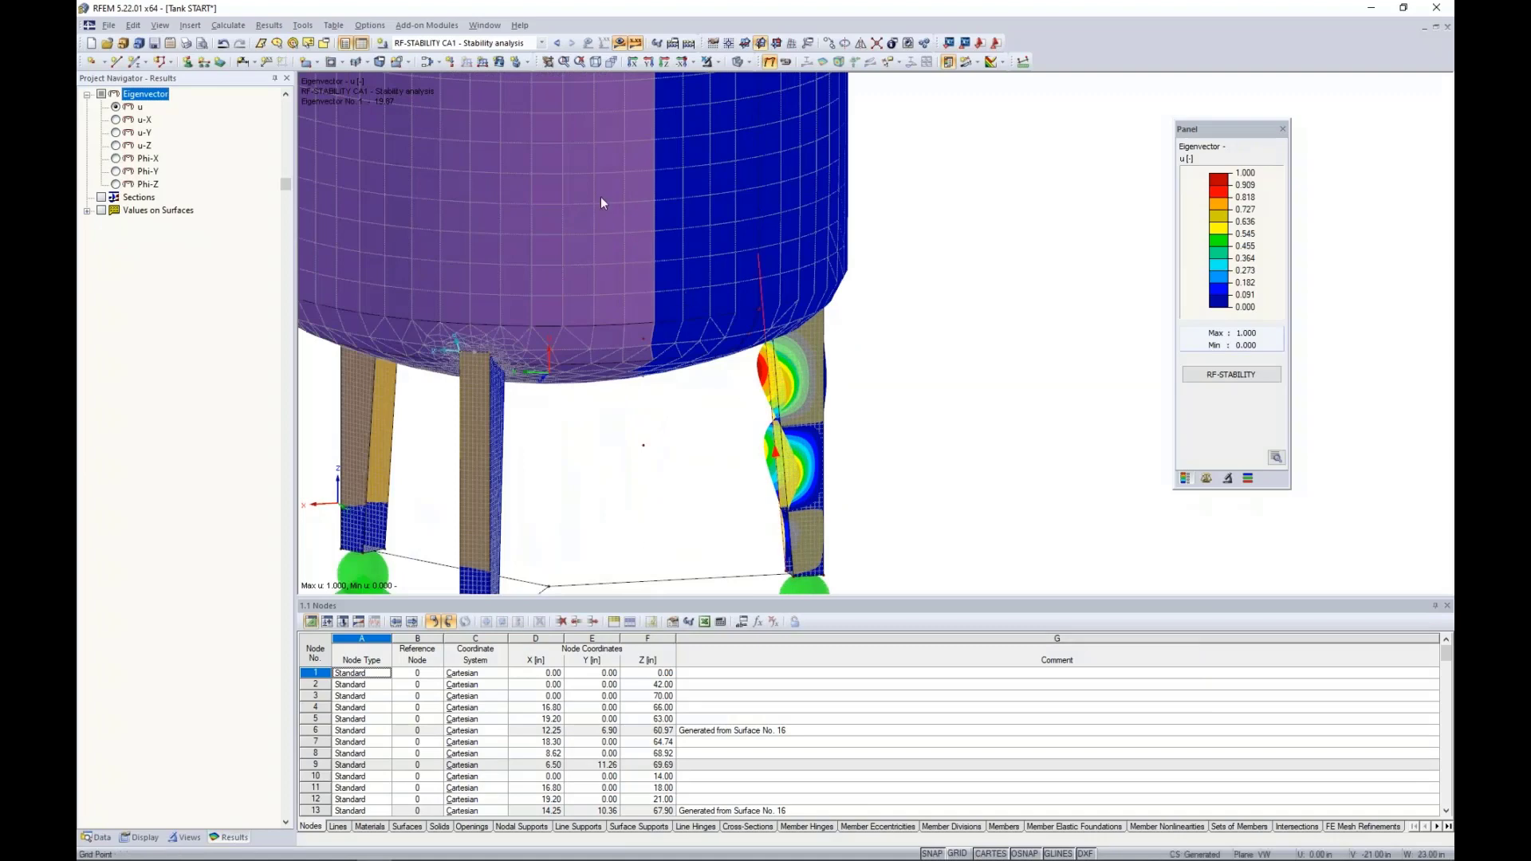
click(414, 45)
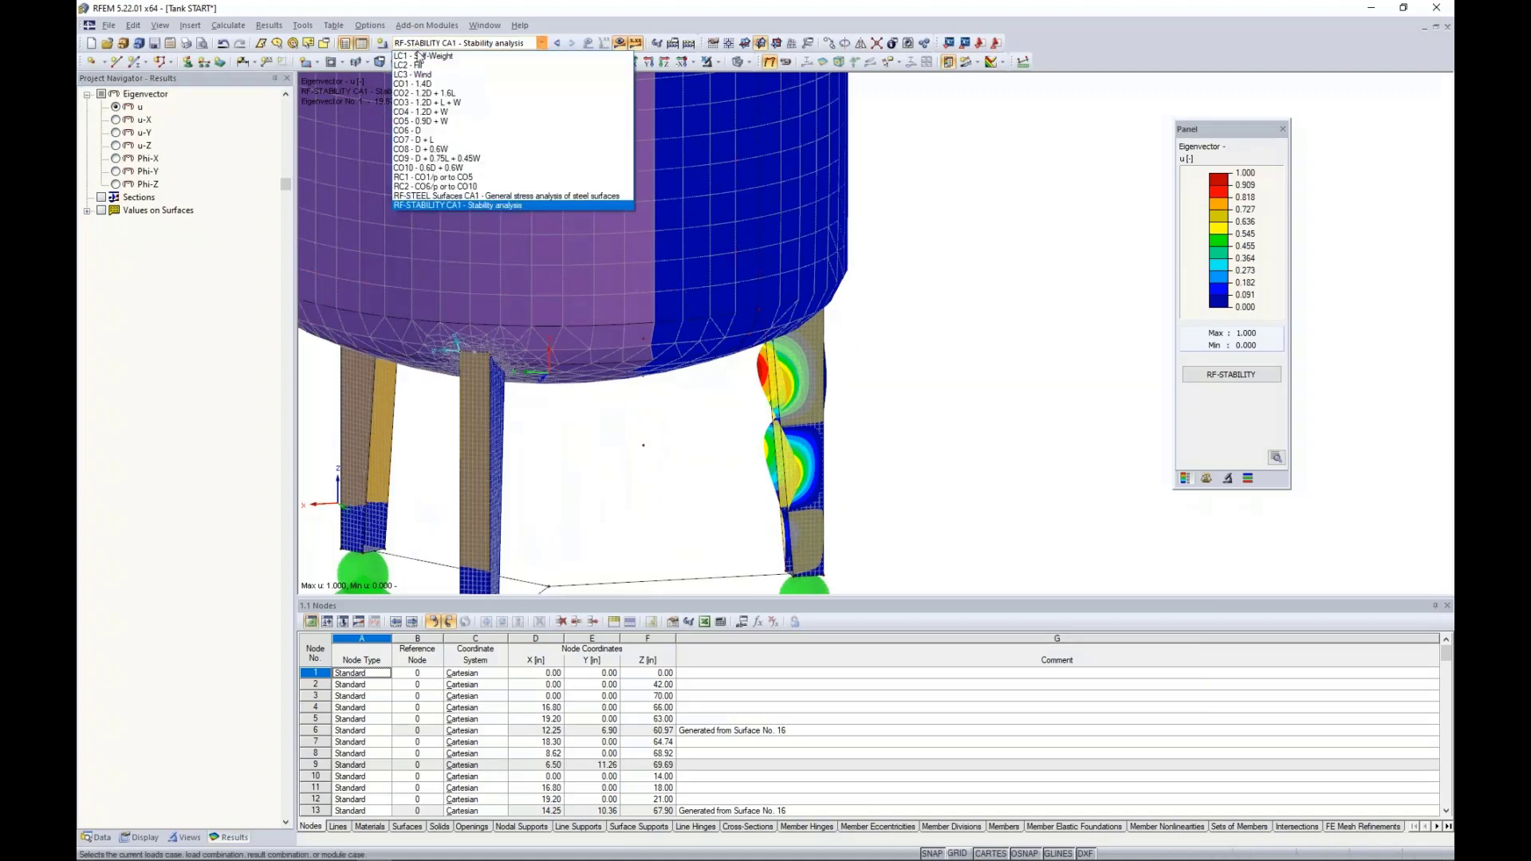
click(424, 204)
middle_drag(592, 439, 759, 369)
scroll(825, 371, up, 3)
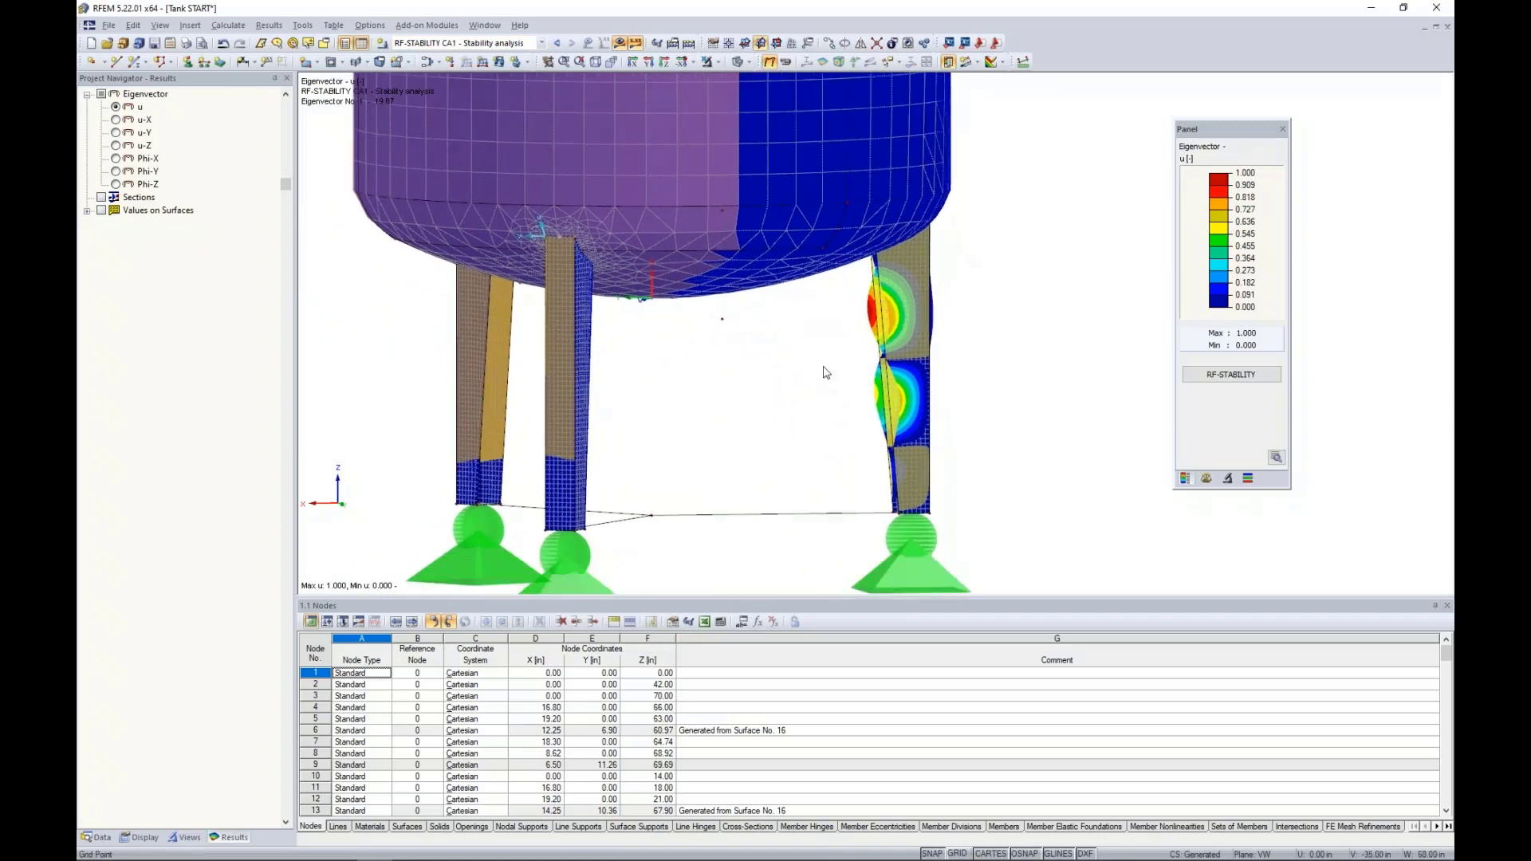
Display eigenvectors 2, 3 and 4 in turn to compare the leg's buckling shapes, and return to eigenvector 1.
click(1206, 478)
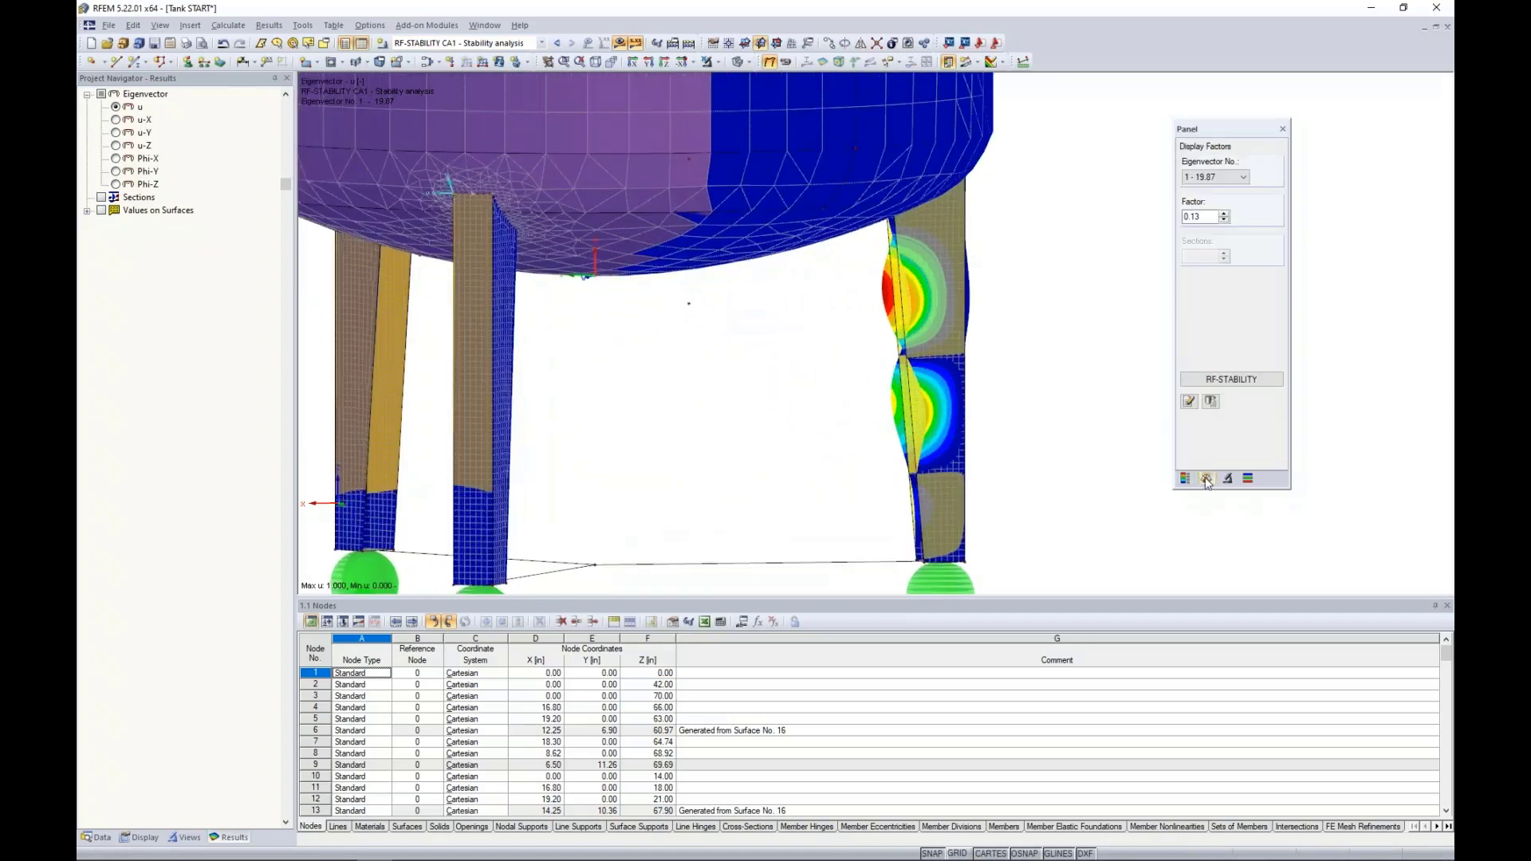
click(1240, 177)
click(1229, 200)
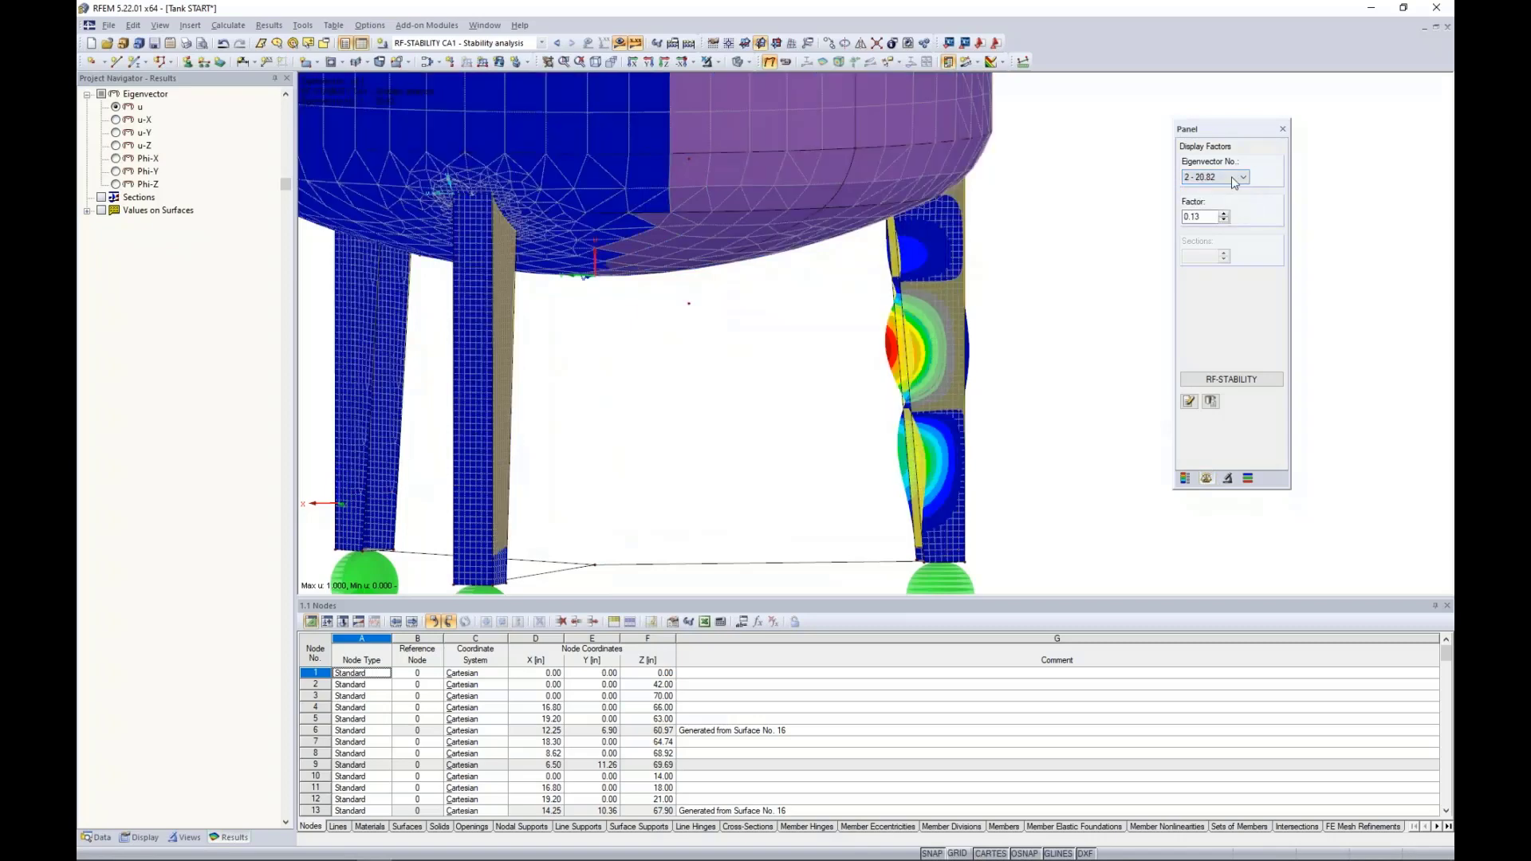
click(1240, 177)
click(1222, 216)
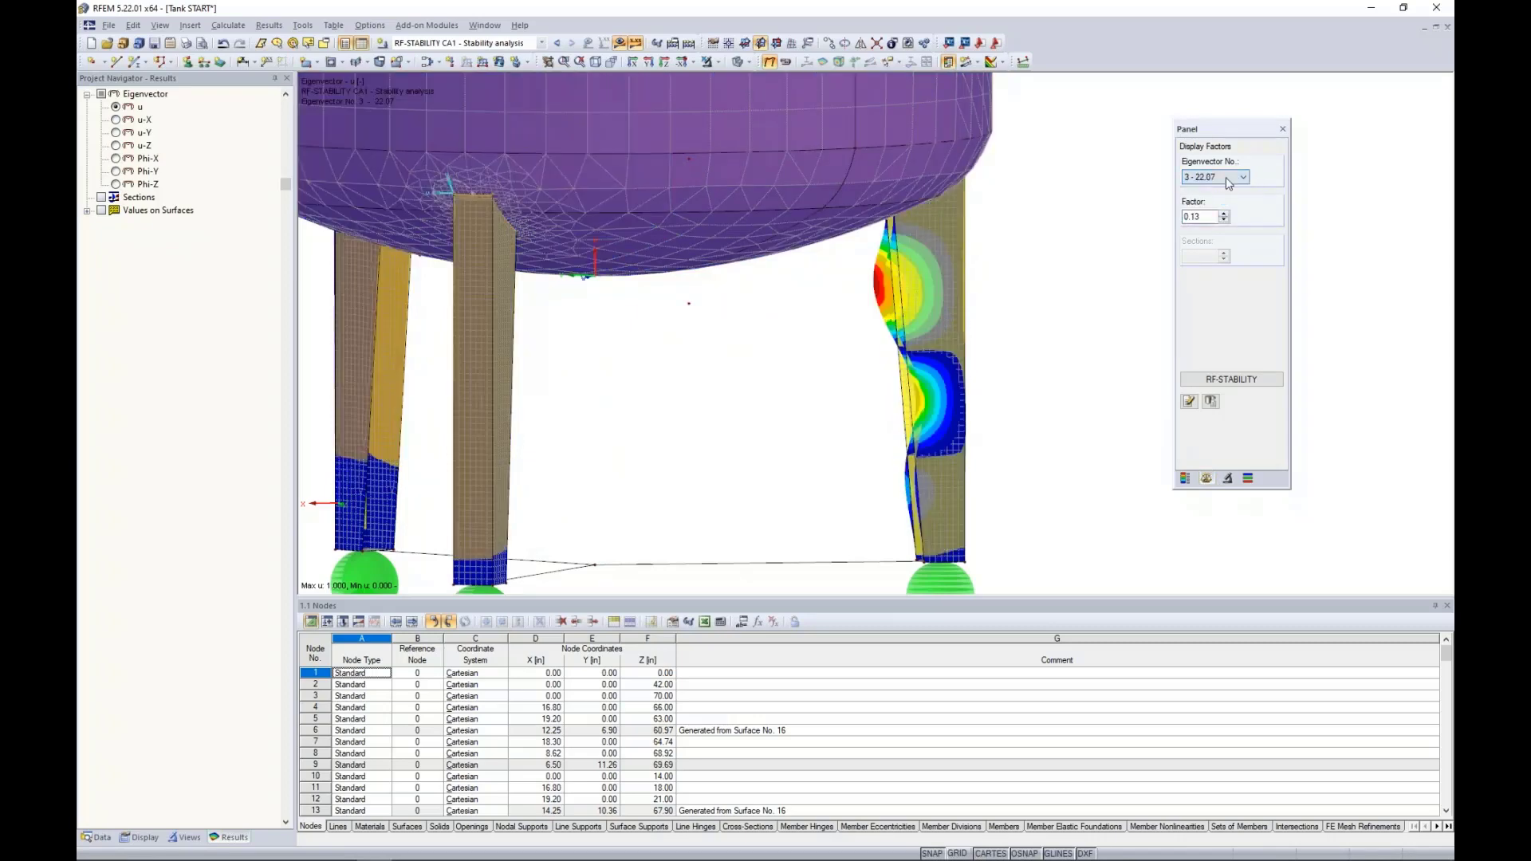
click(1241, 177)
click(1219, 224)
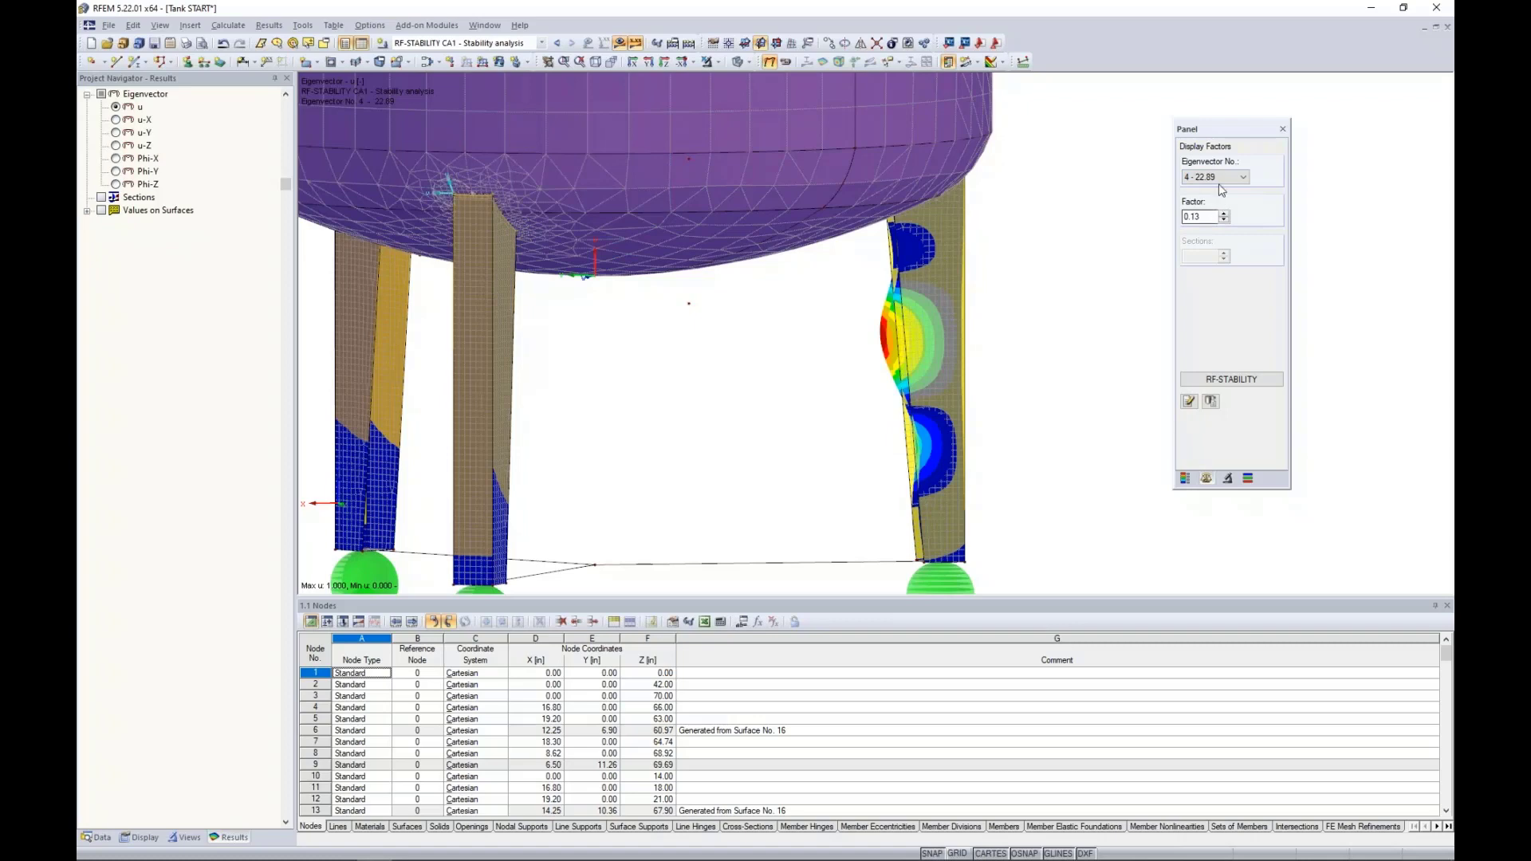
middle_drag(1022, 343, 970, 325)
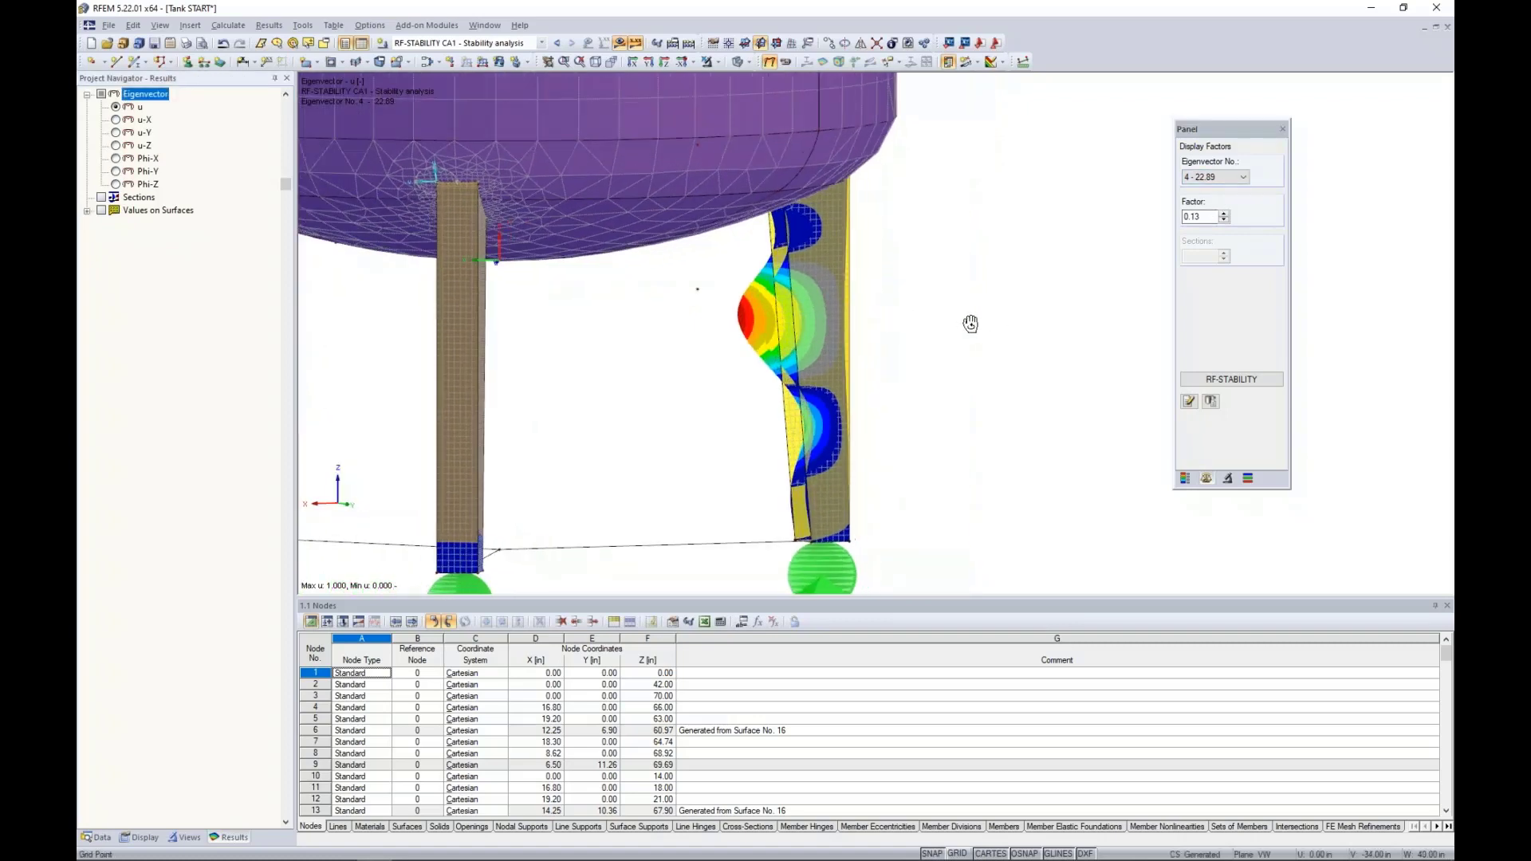
click(1215, 177)
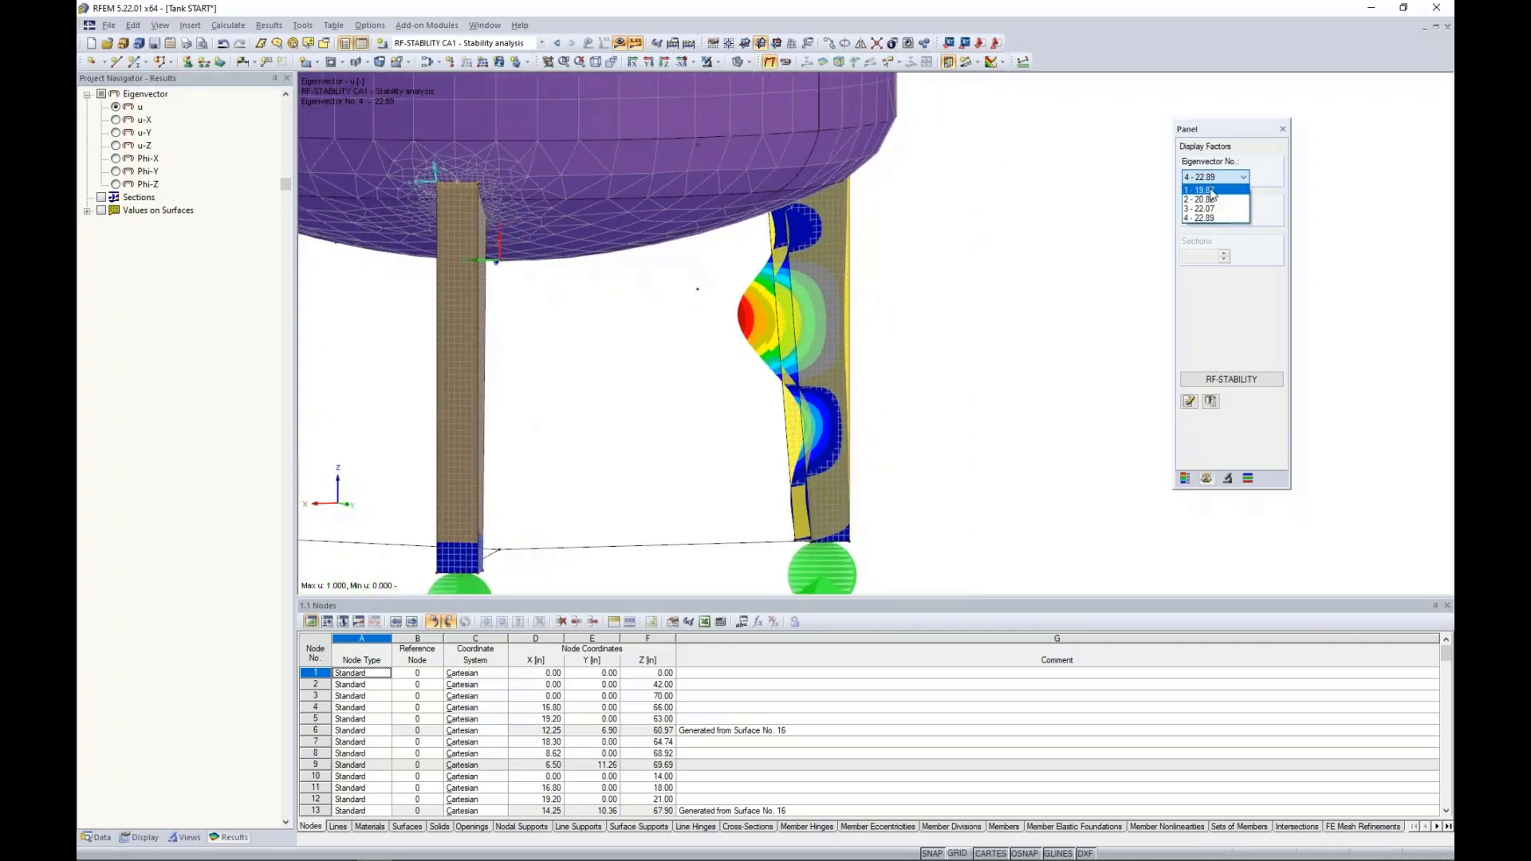
click(1213, 188)
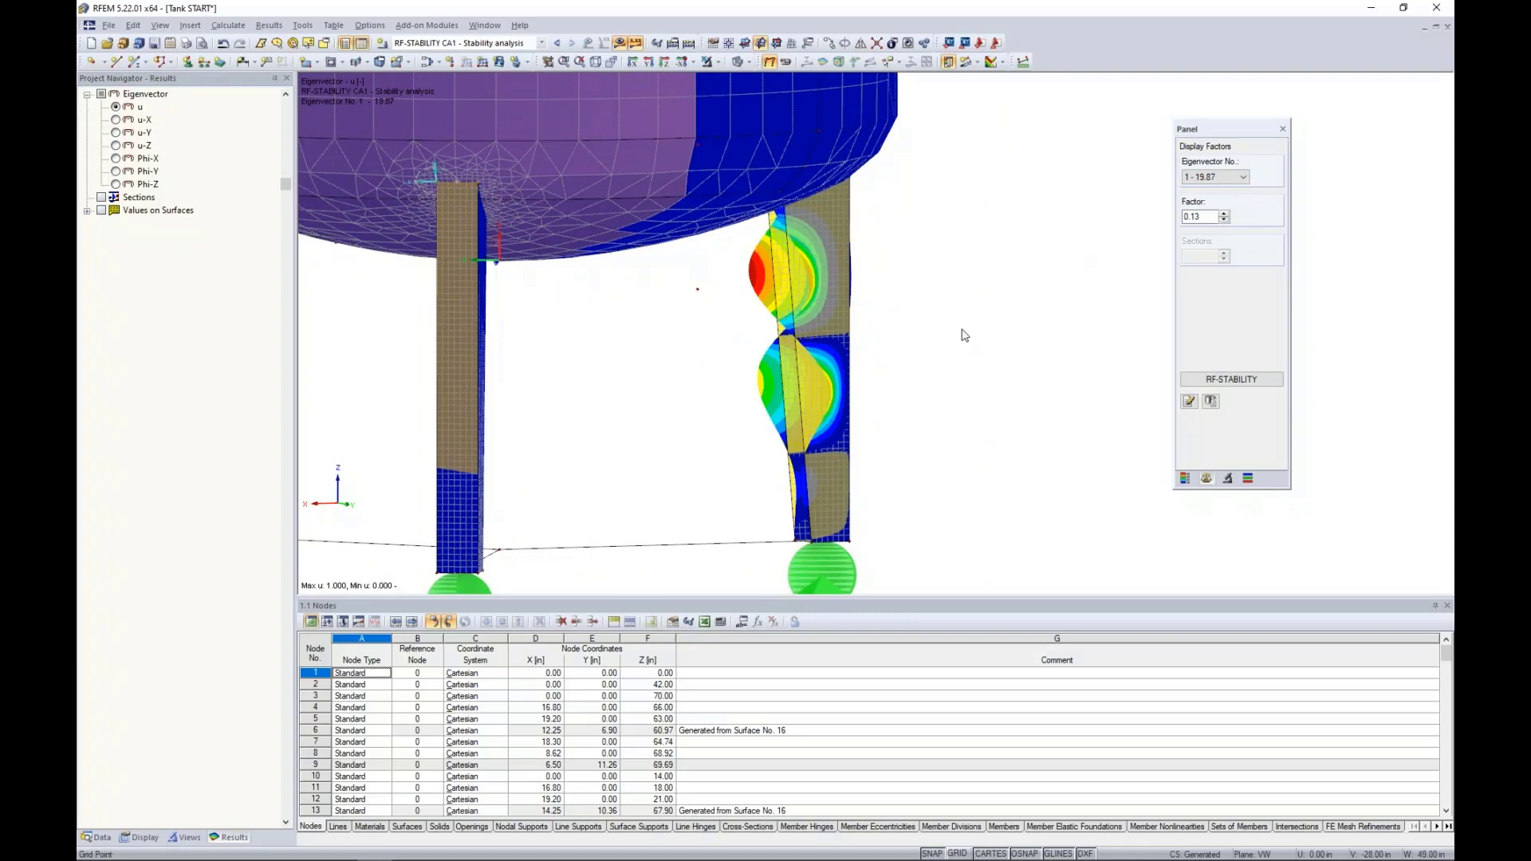
Open the result diagram along the buckled leg's edge line and plot the eigenvector components u and u-Y.
right_click(793, 310)
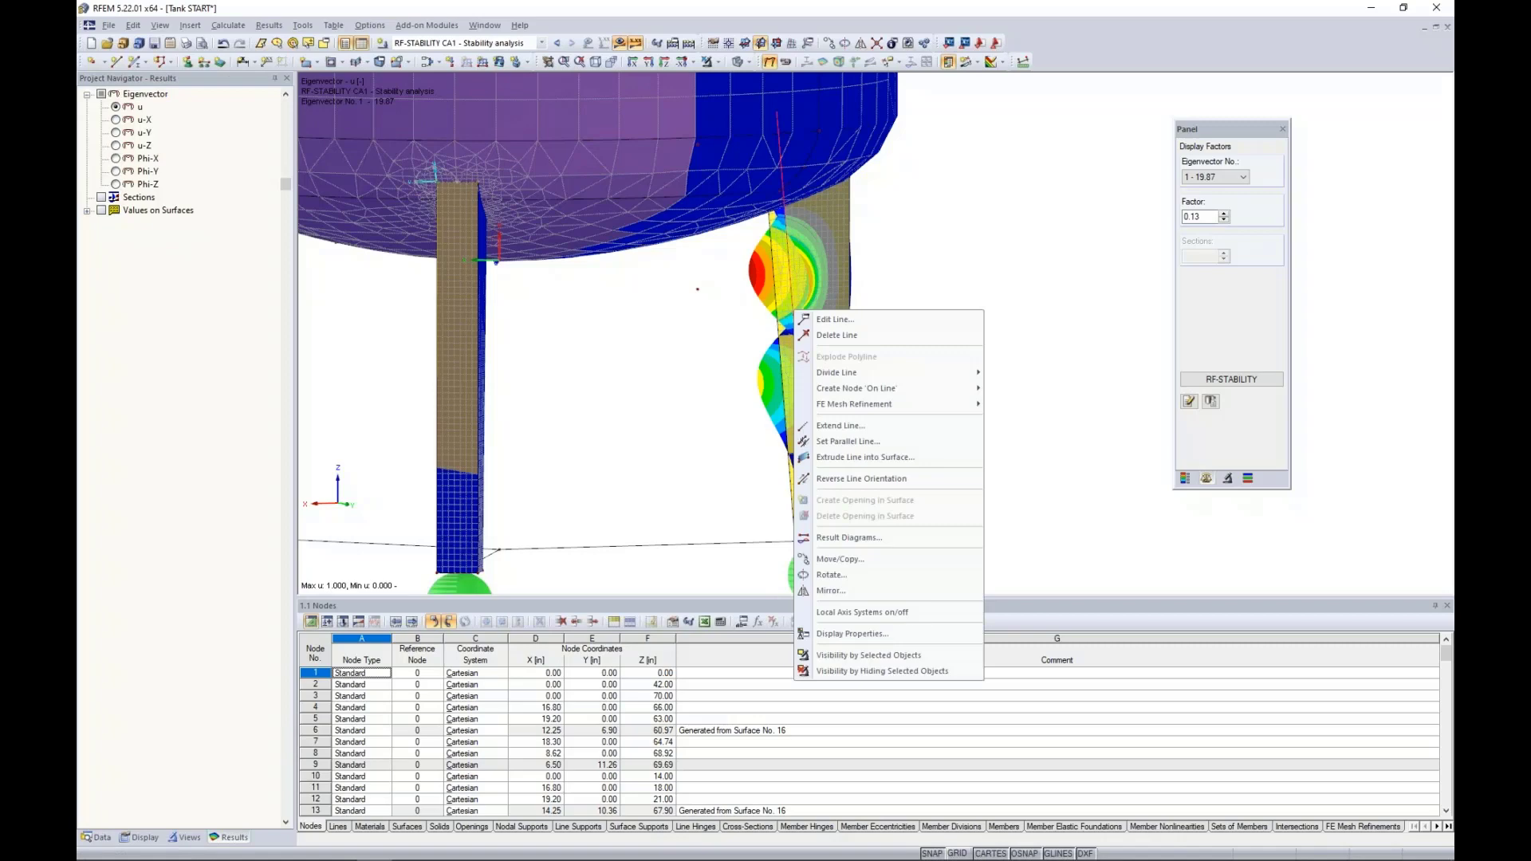
click(831, 539)
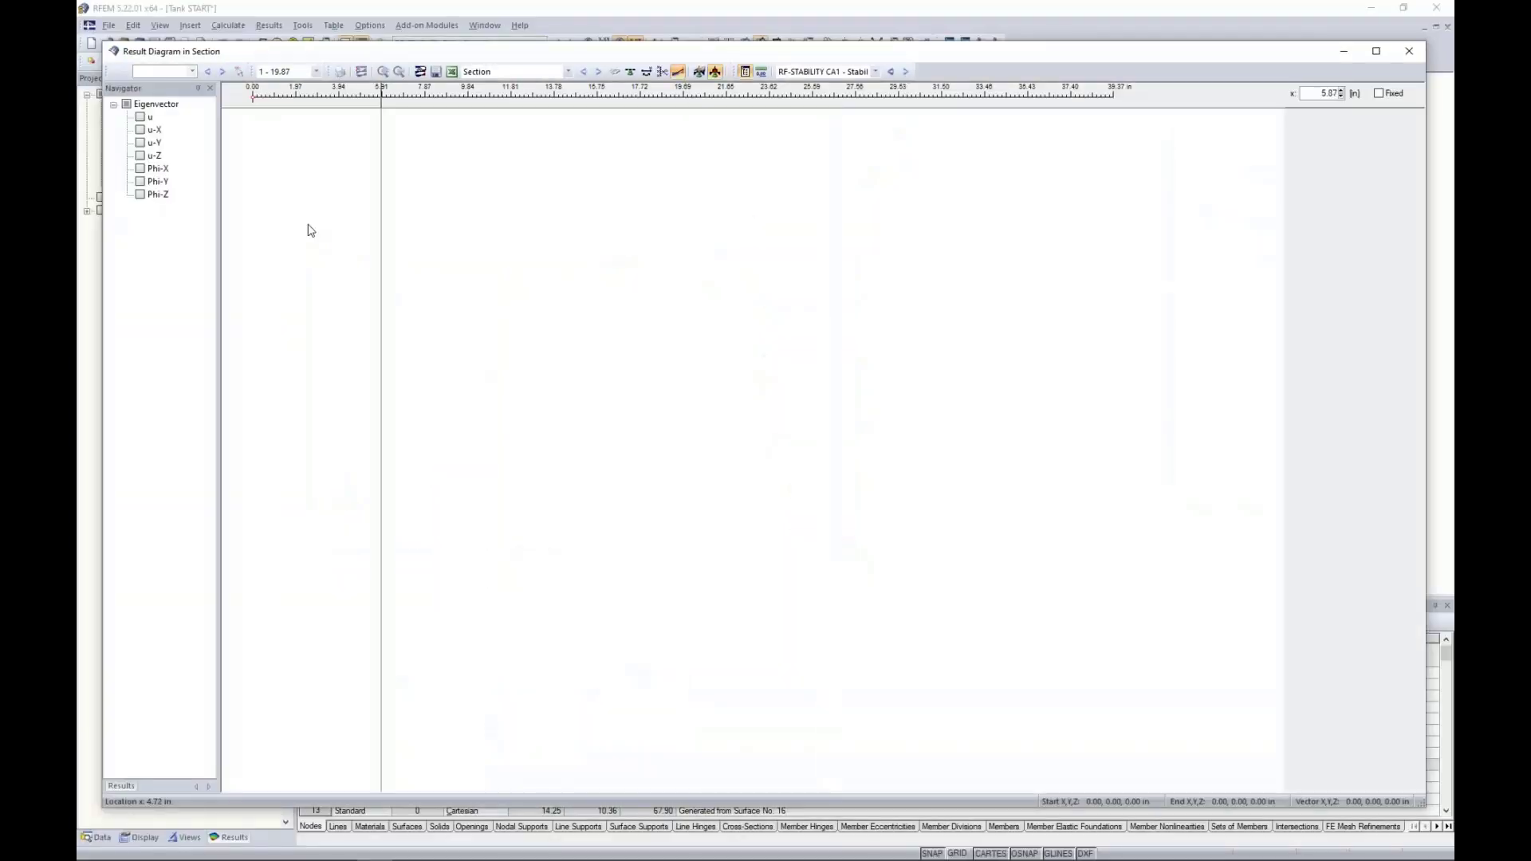
click(141, 117)
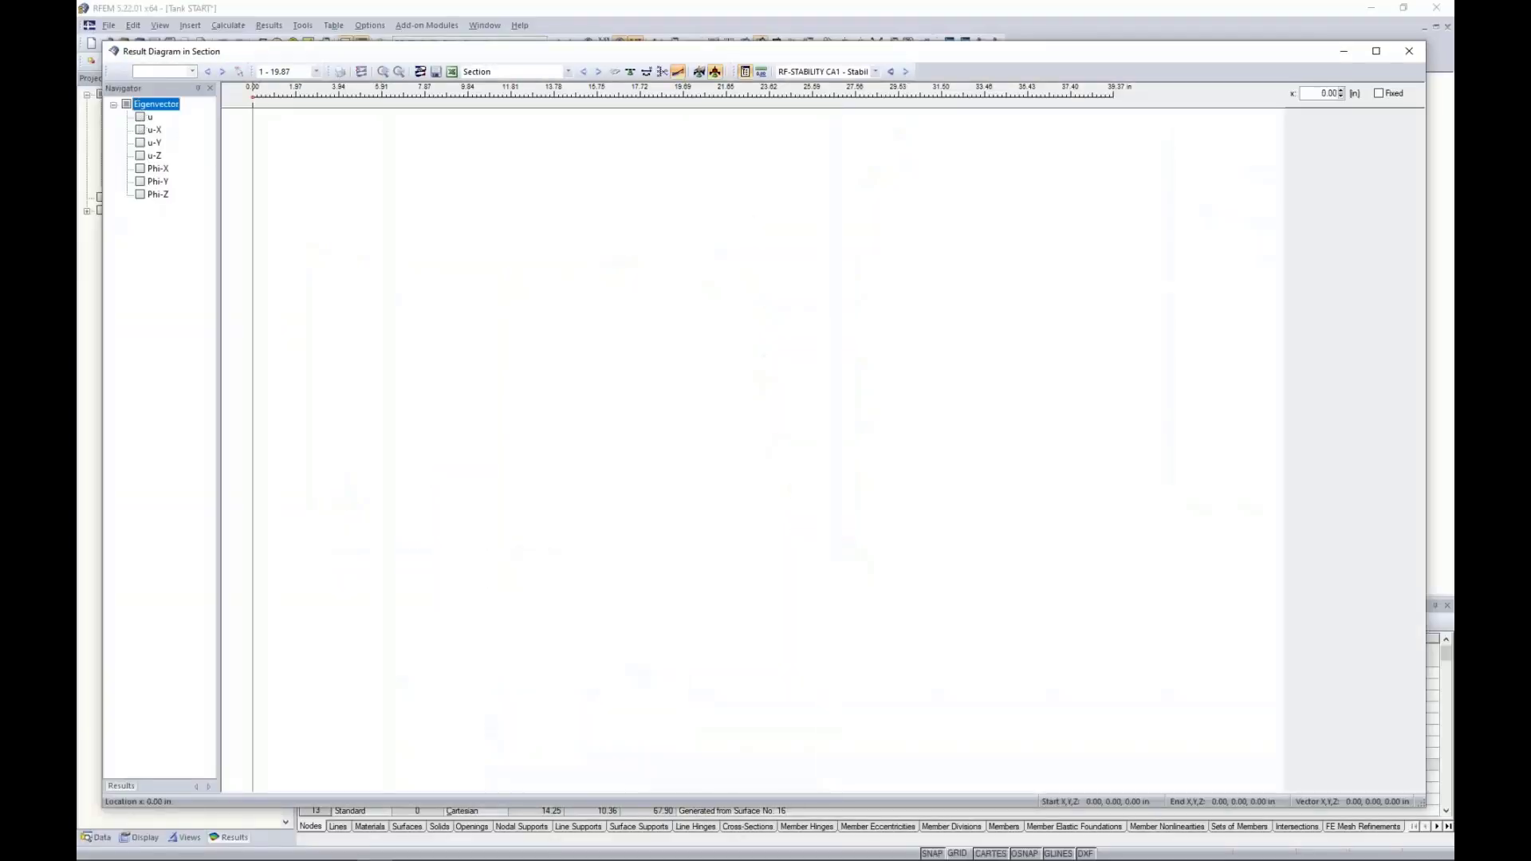
click(140, 130)
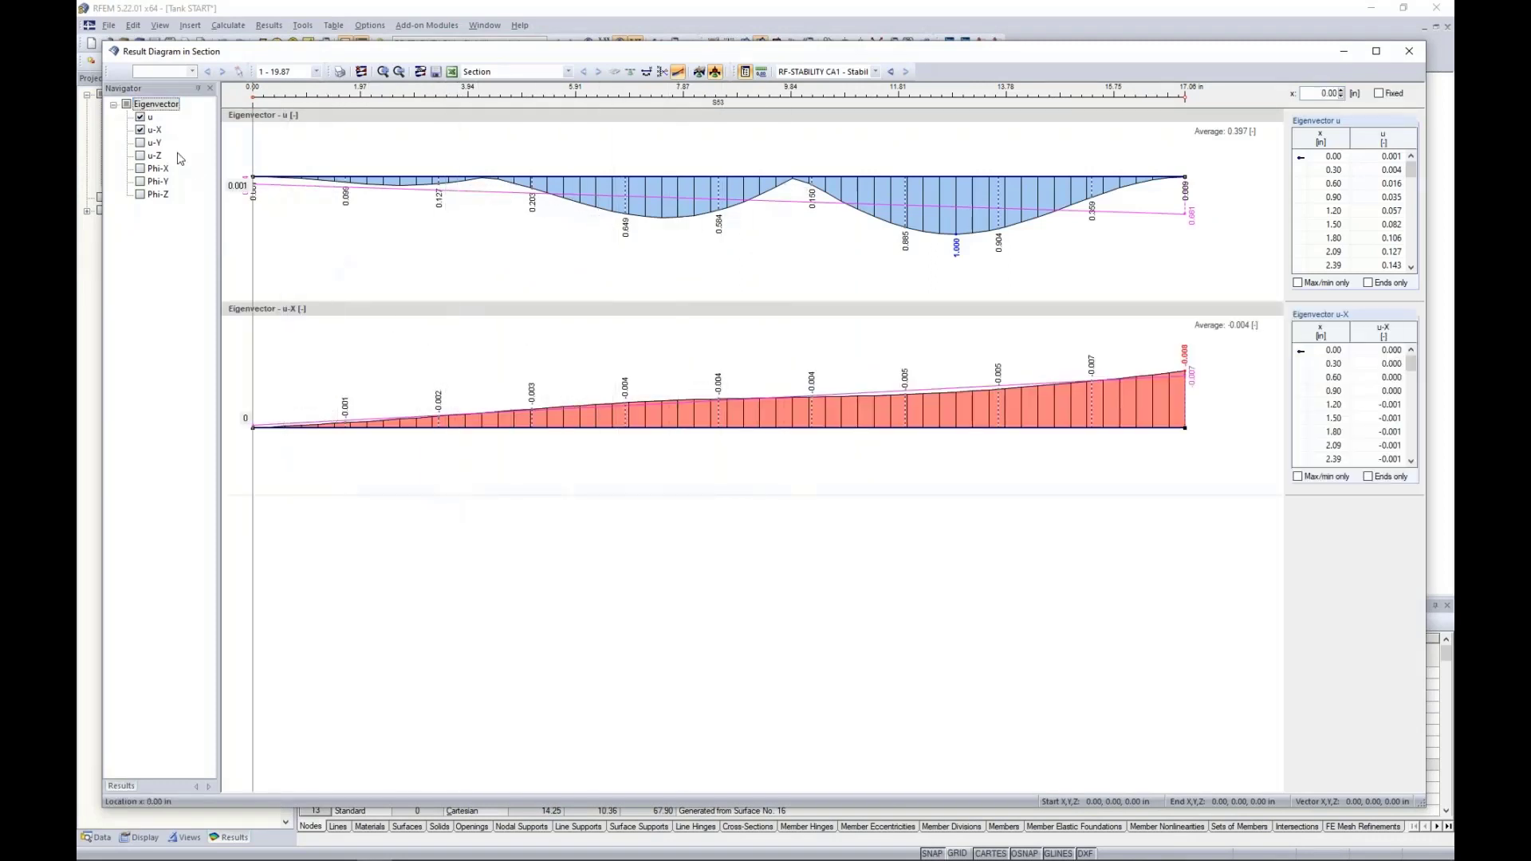
click(141, 130)
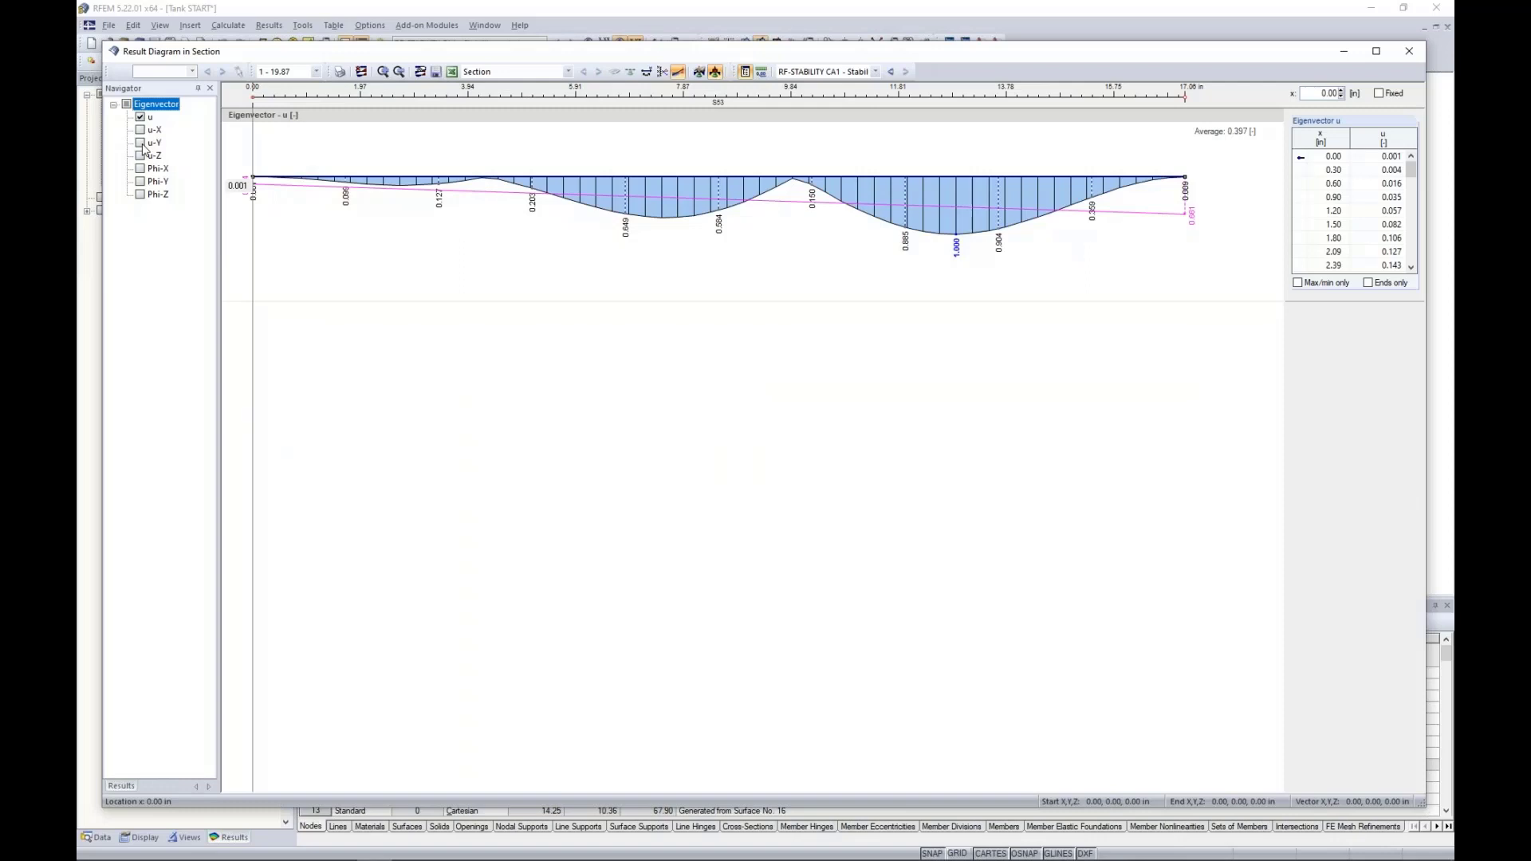
click(141, 144)
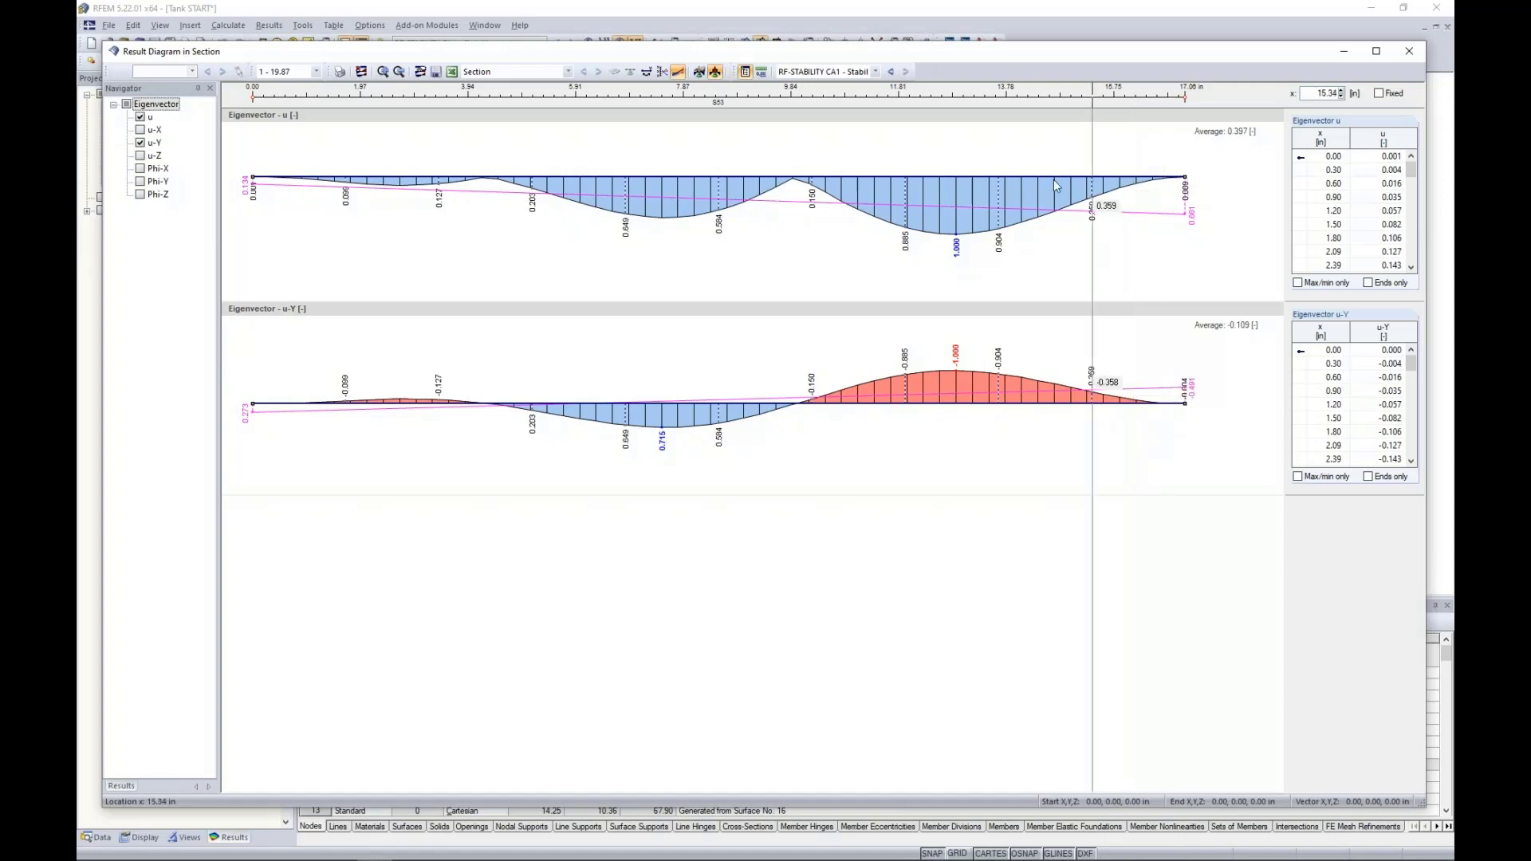
Compare the u and u-Y diagrams with the leg's buckled shape, close the diagram, and restore the eigenvector color scale.
drag(1025, 50, 1007, 178)
drag(1005, 244, 1014, 498)
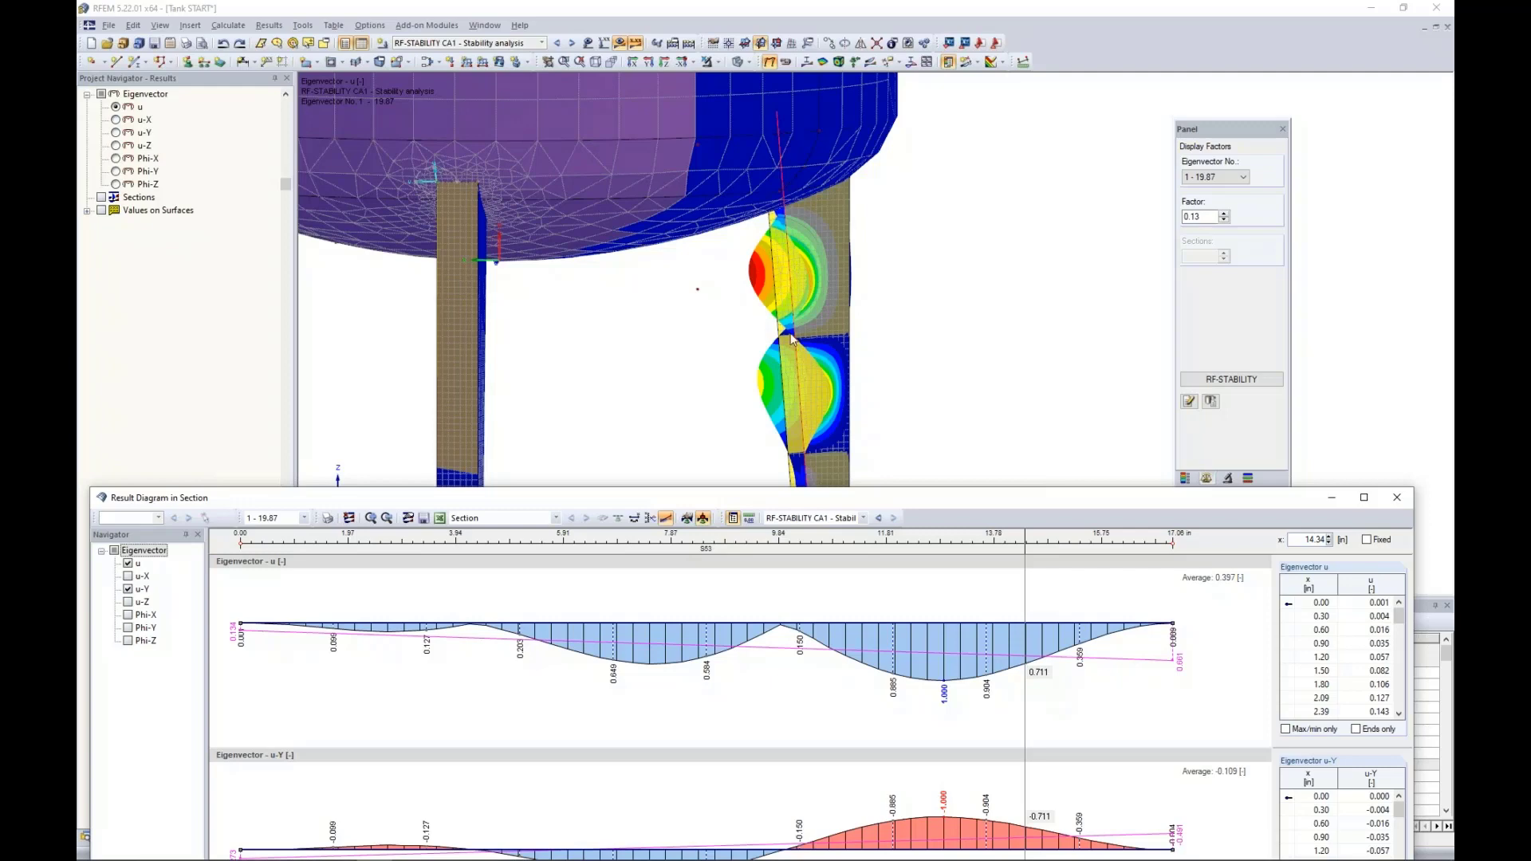
drag(804, 502, 828, 198)
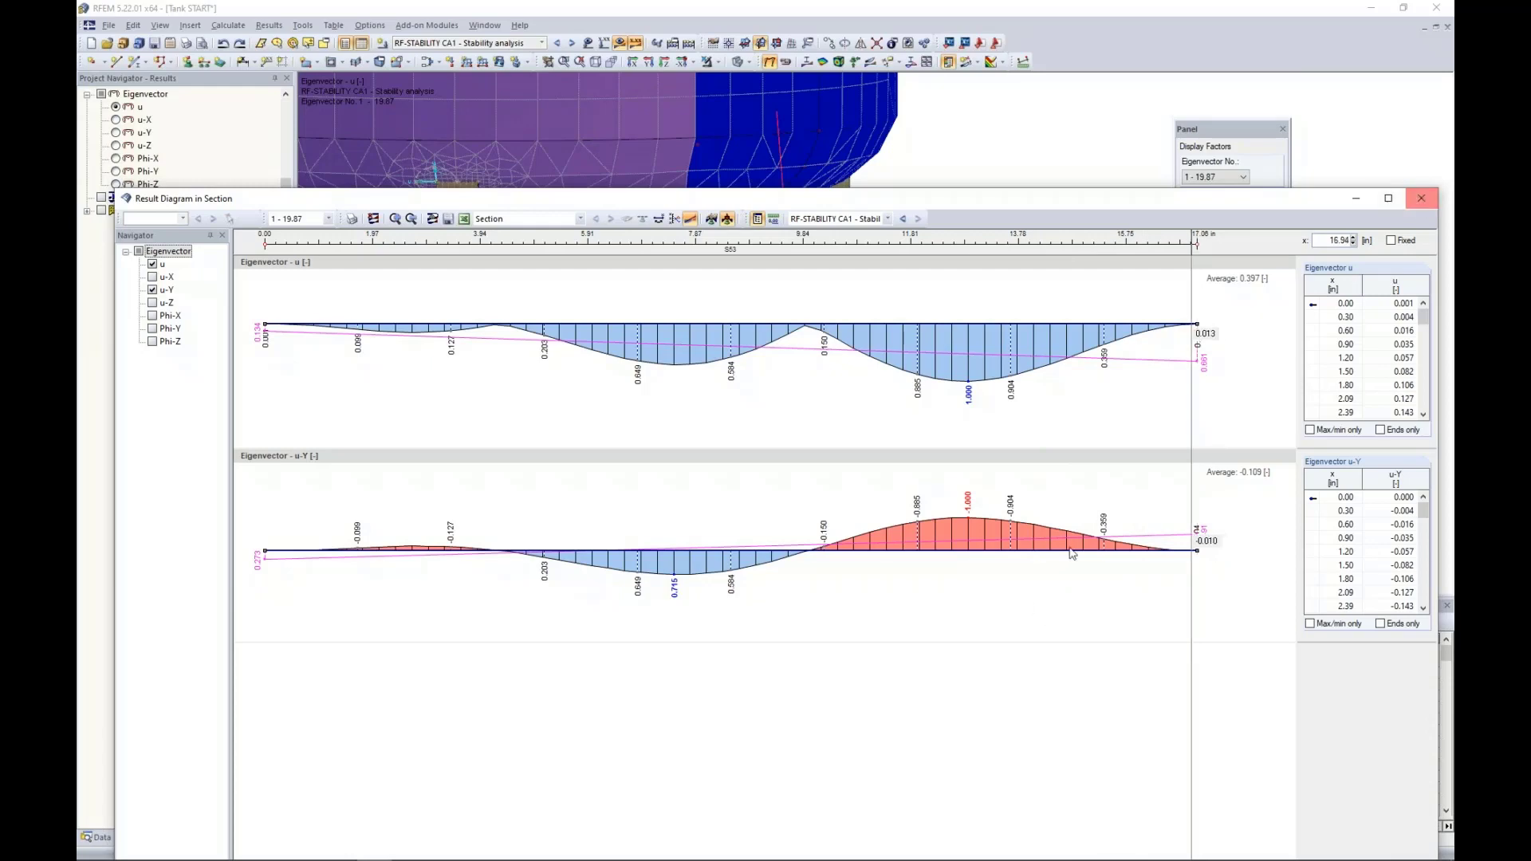
click(1423, 200)
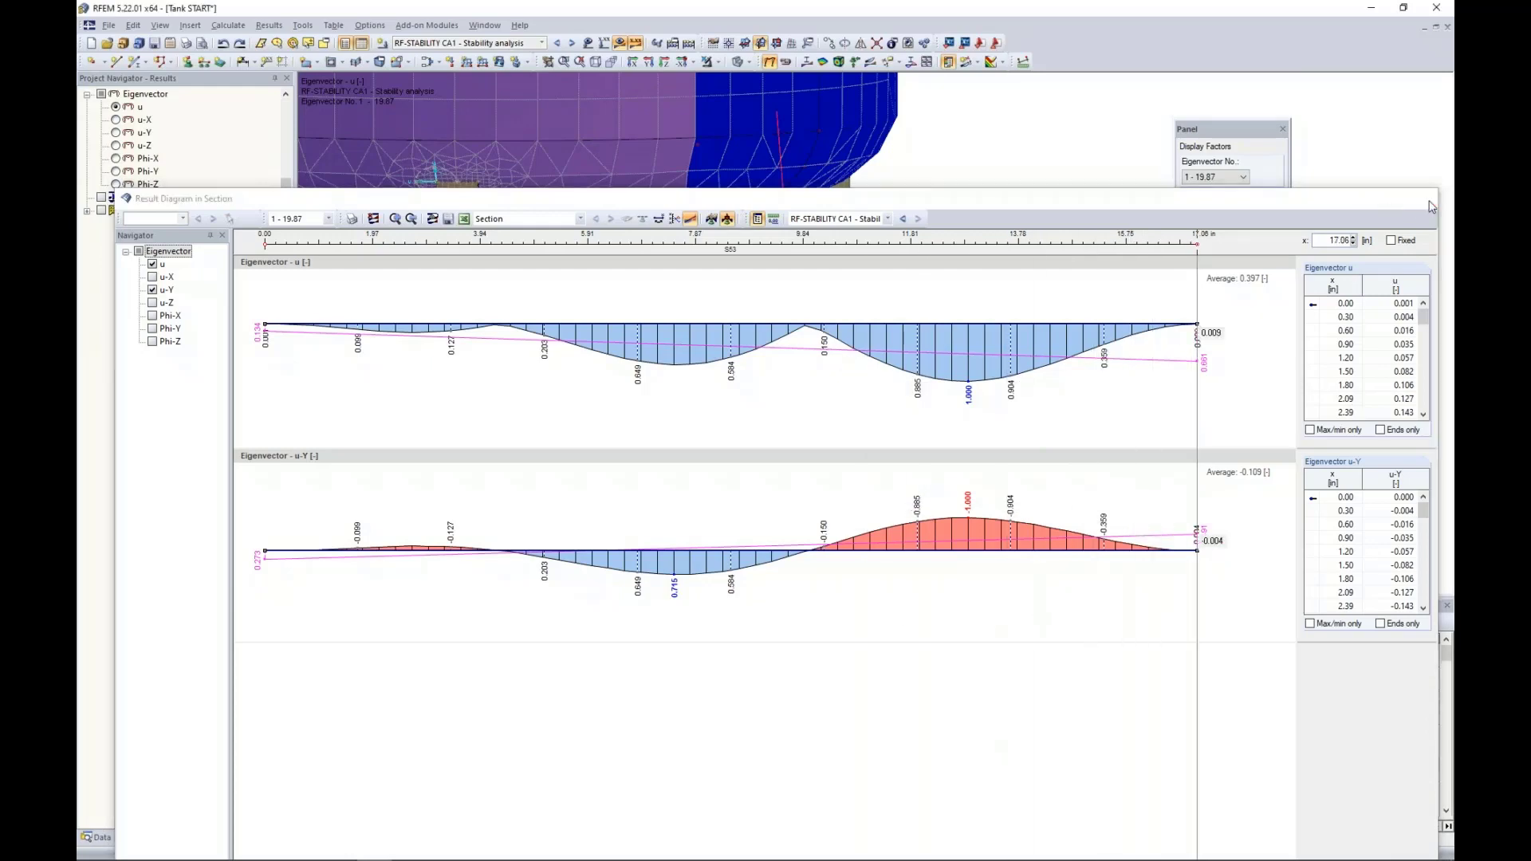
click(1185, 478)
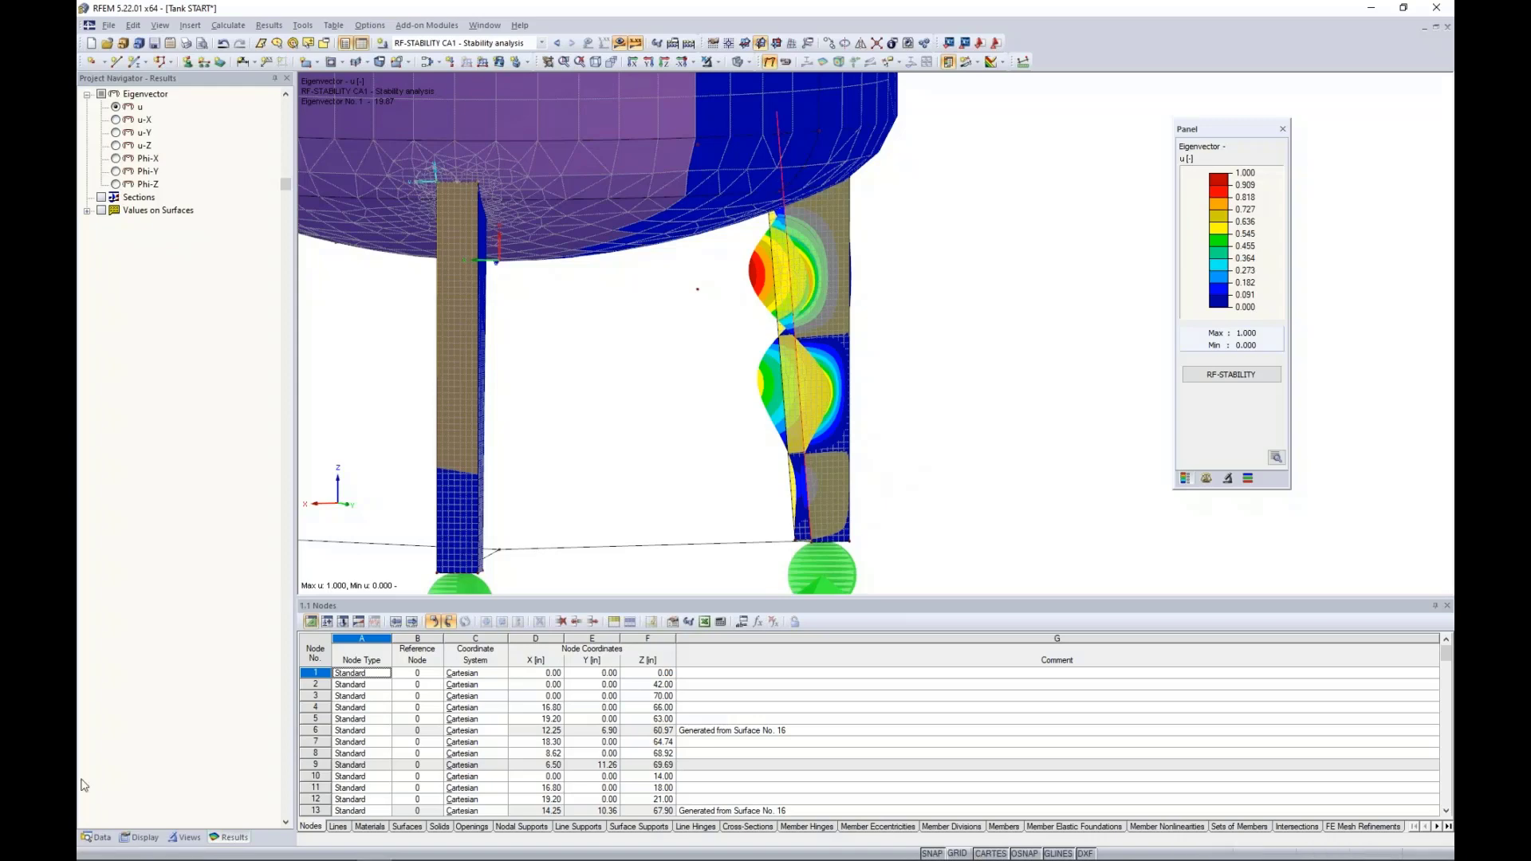
Generate a pre-deformed FE mesh in RF-IMP from RF-STABILITY buckling mode 1 of CA1, with a maximum ordinate of 0.014 in.
click(95, 837)
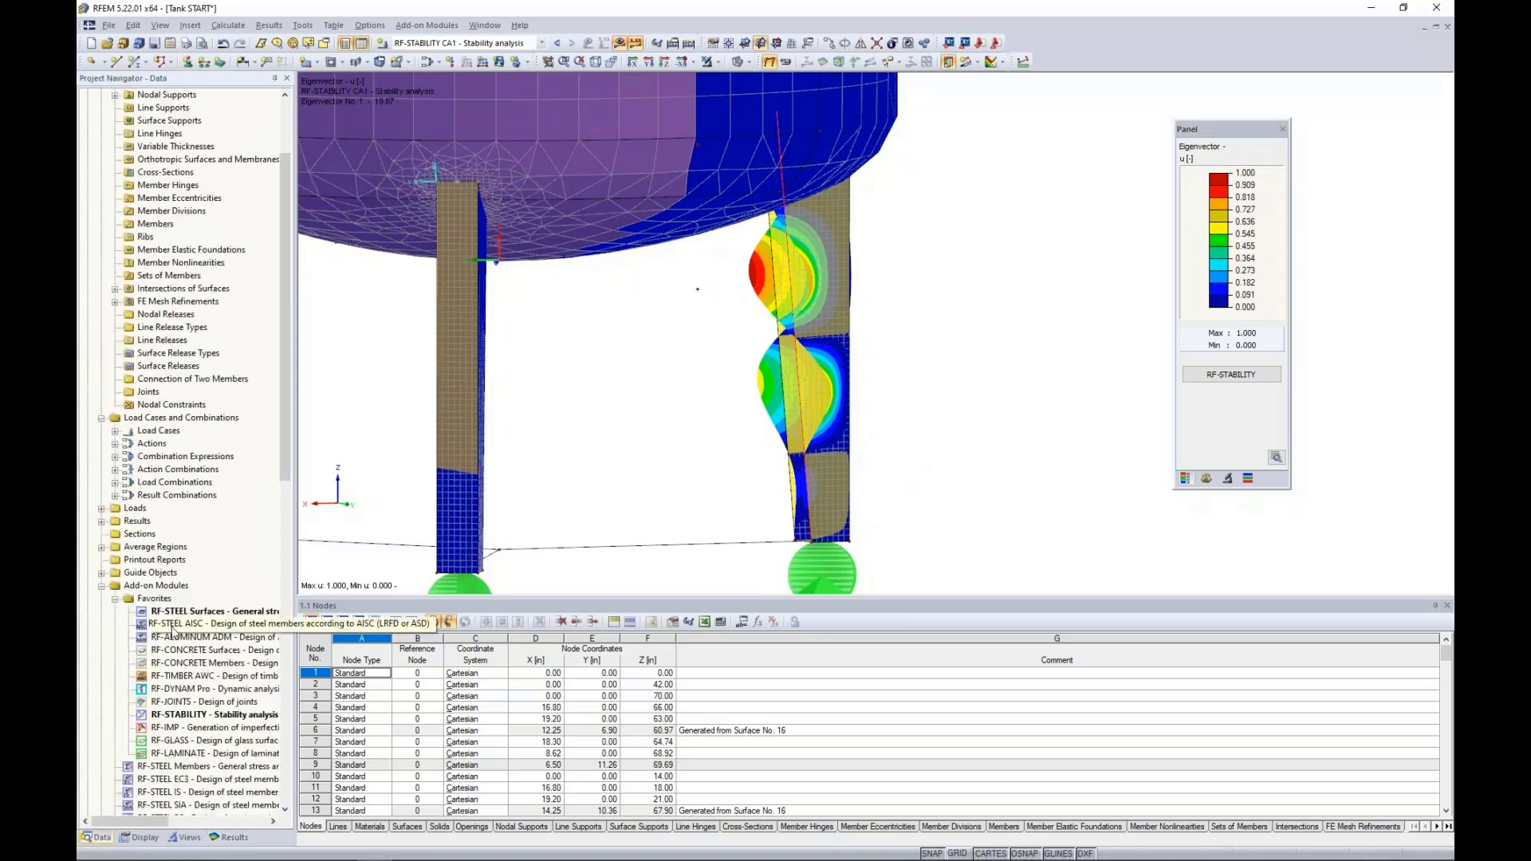
double_click(199, 729)
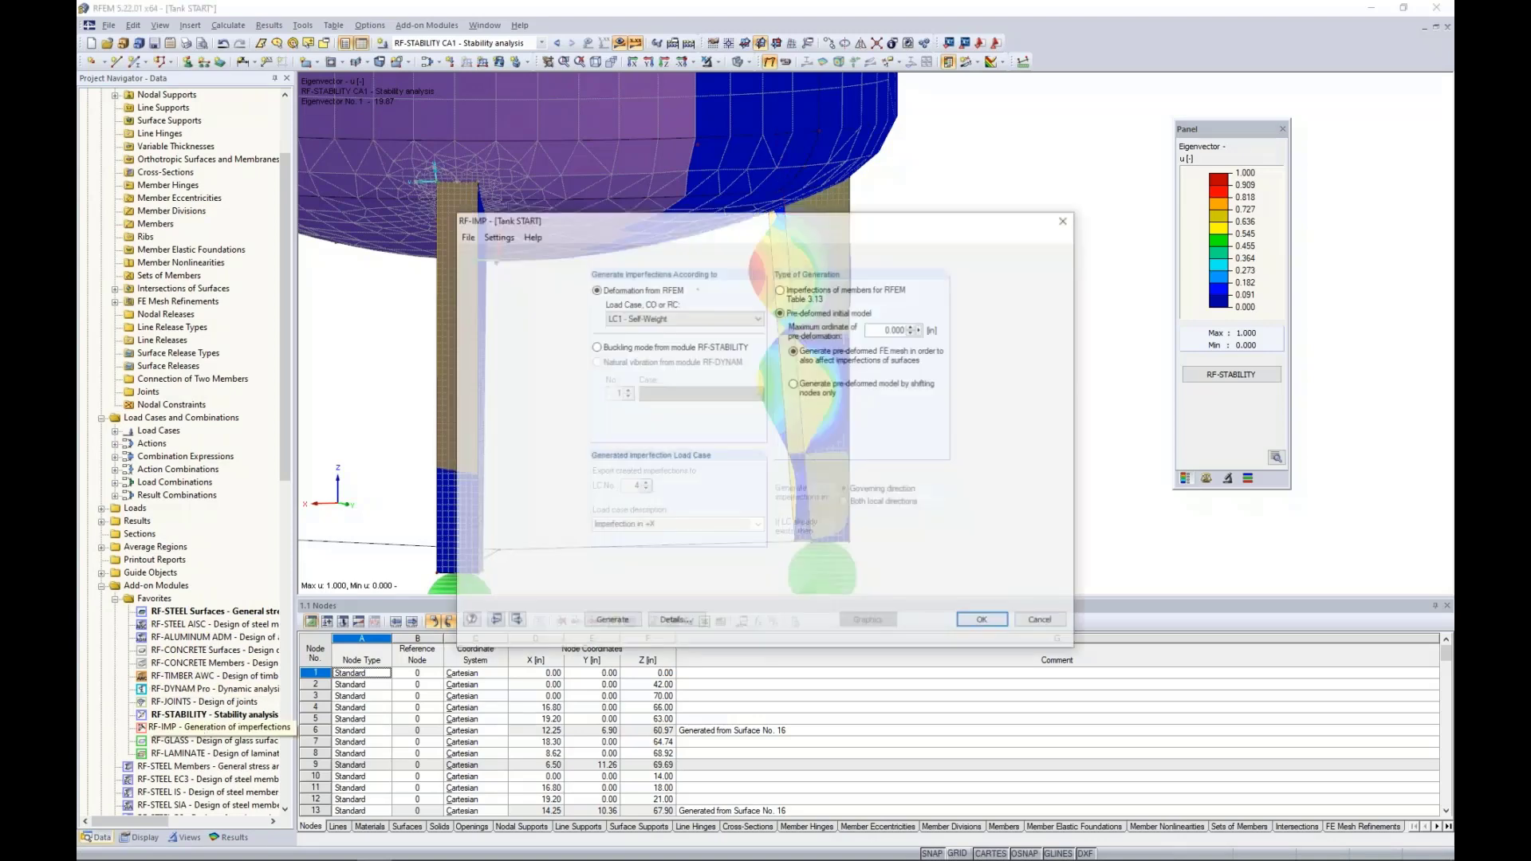
click(595, 346)
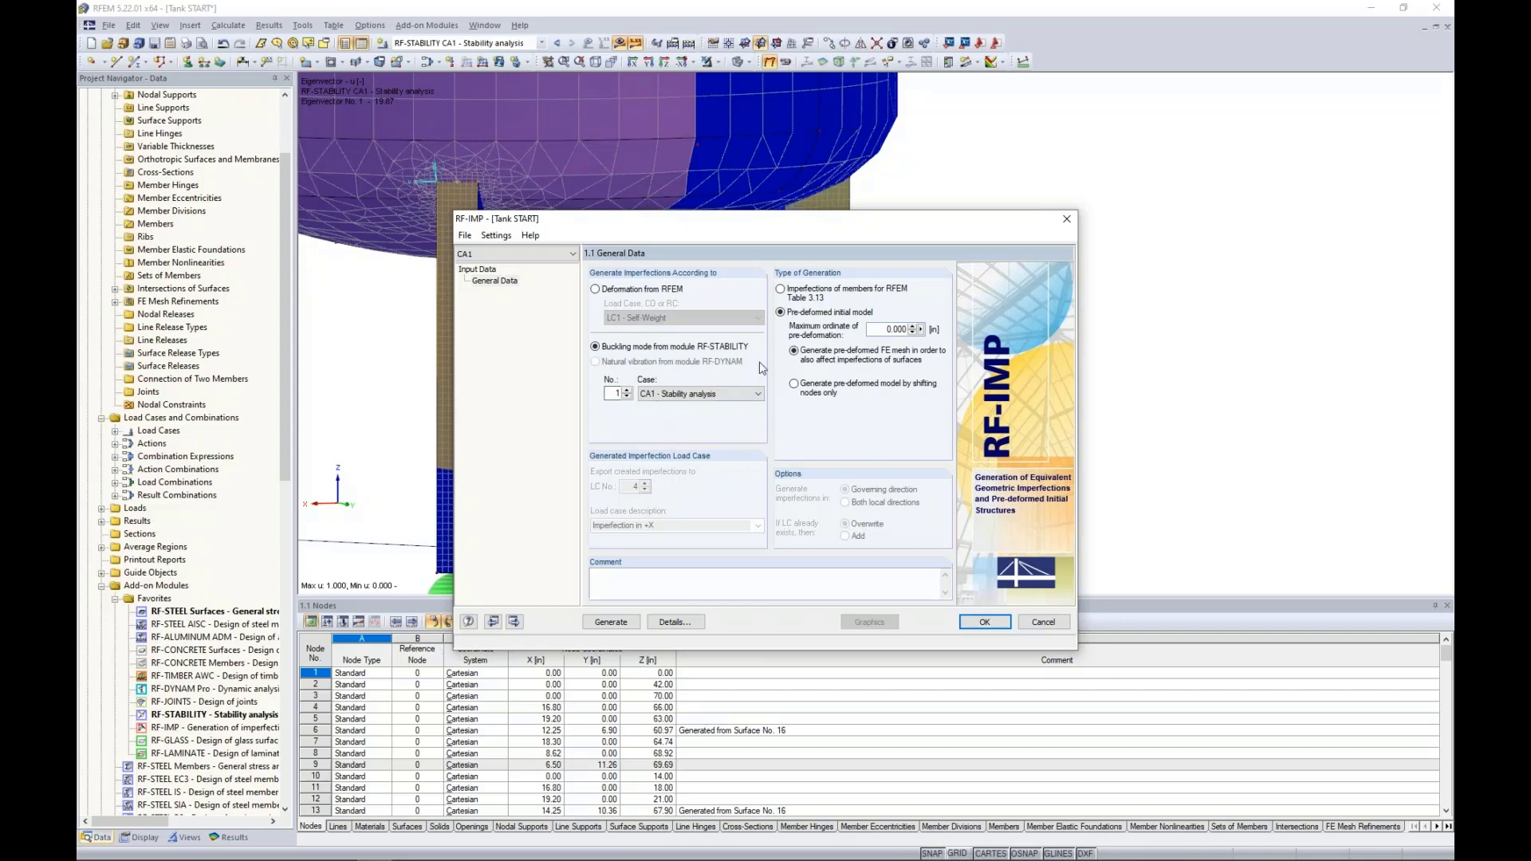
double_click(893, 329)
text(0.014)
click(608, 622)
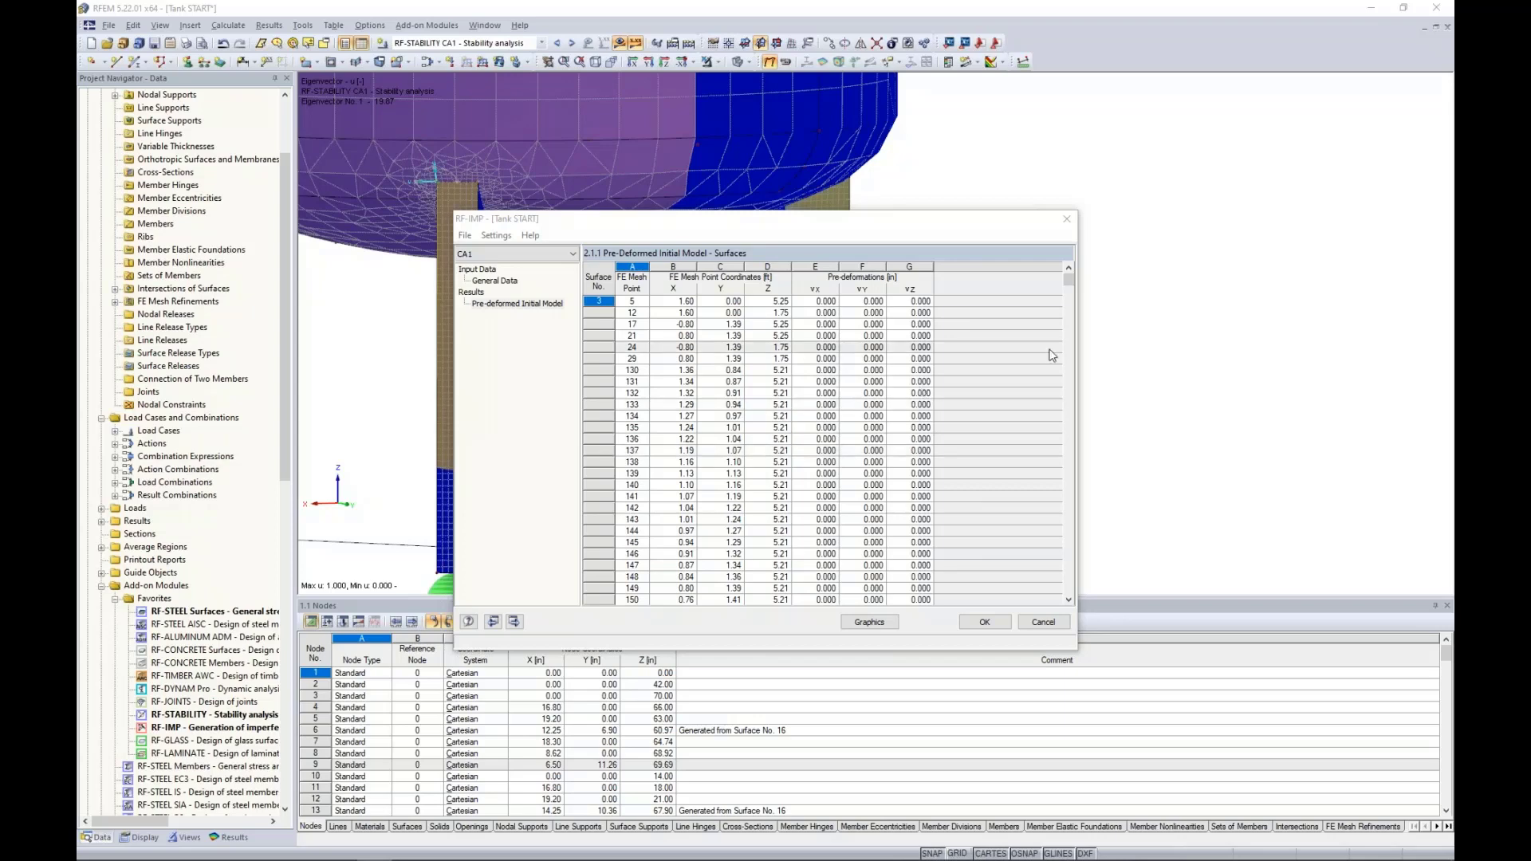
Examine the tabulated surface pre-deformations against the leg's buckled shape and accept the RF-IMP case.
click(1068, 284)
drag(1068, 287, 1068, 289)
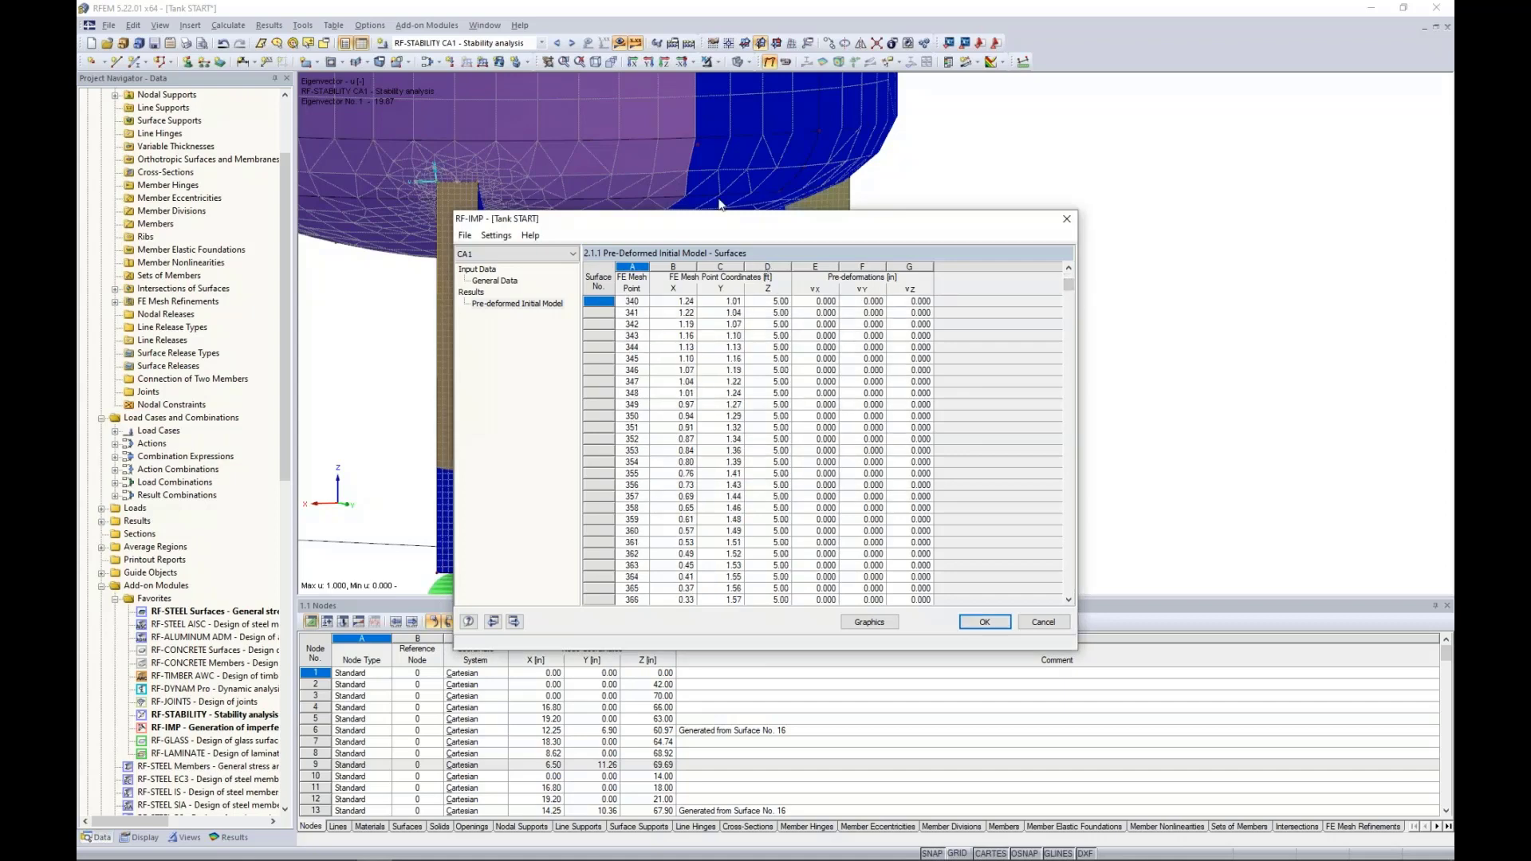
drag(1068, 287, 1069, 517)
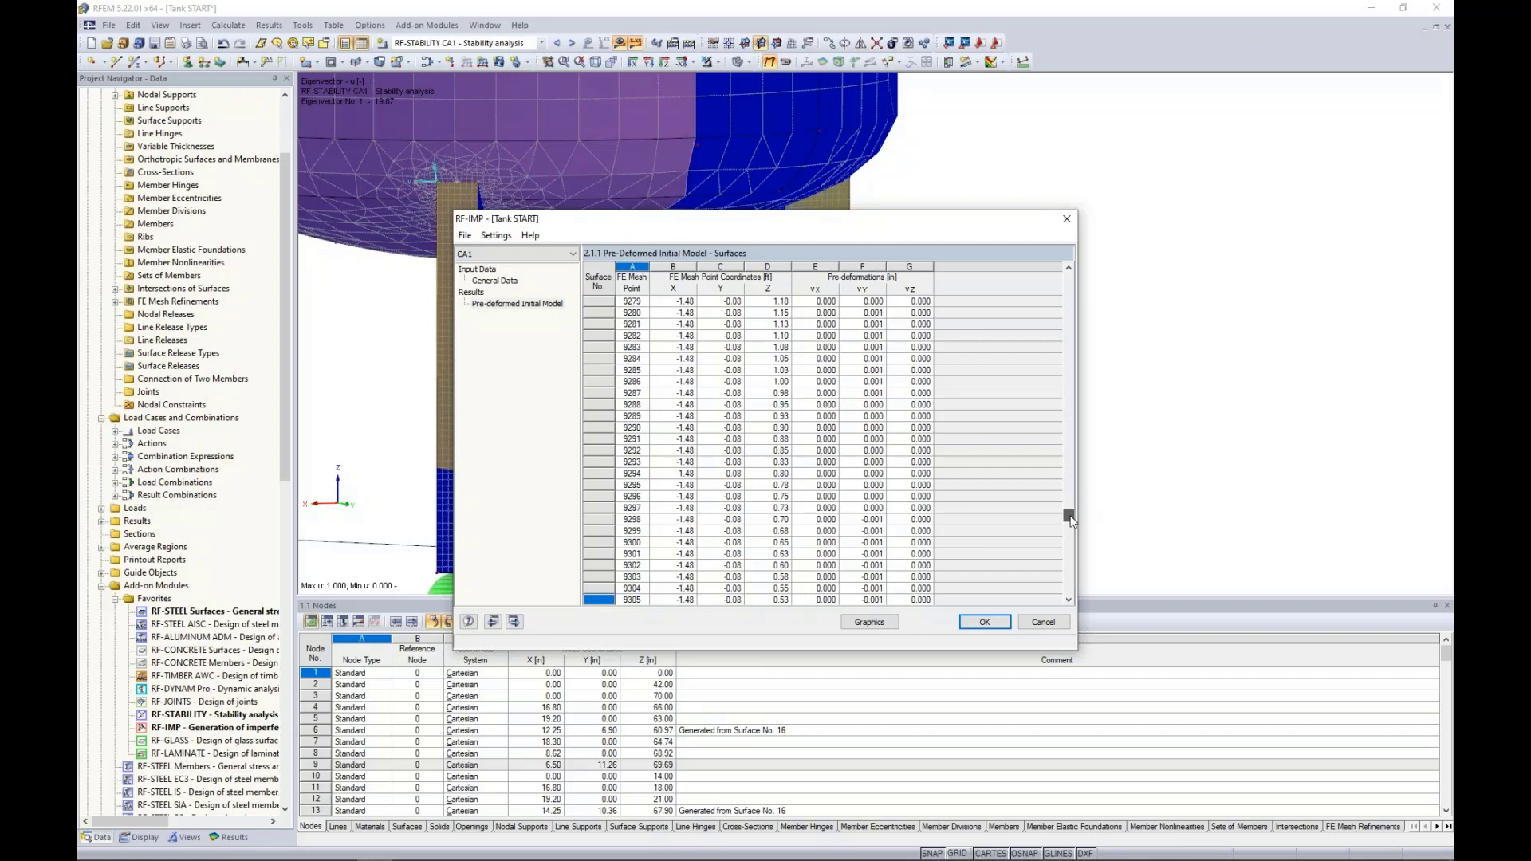
click(894, 544)
drag(838, 233, 826, 528)
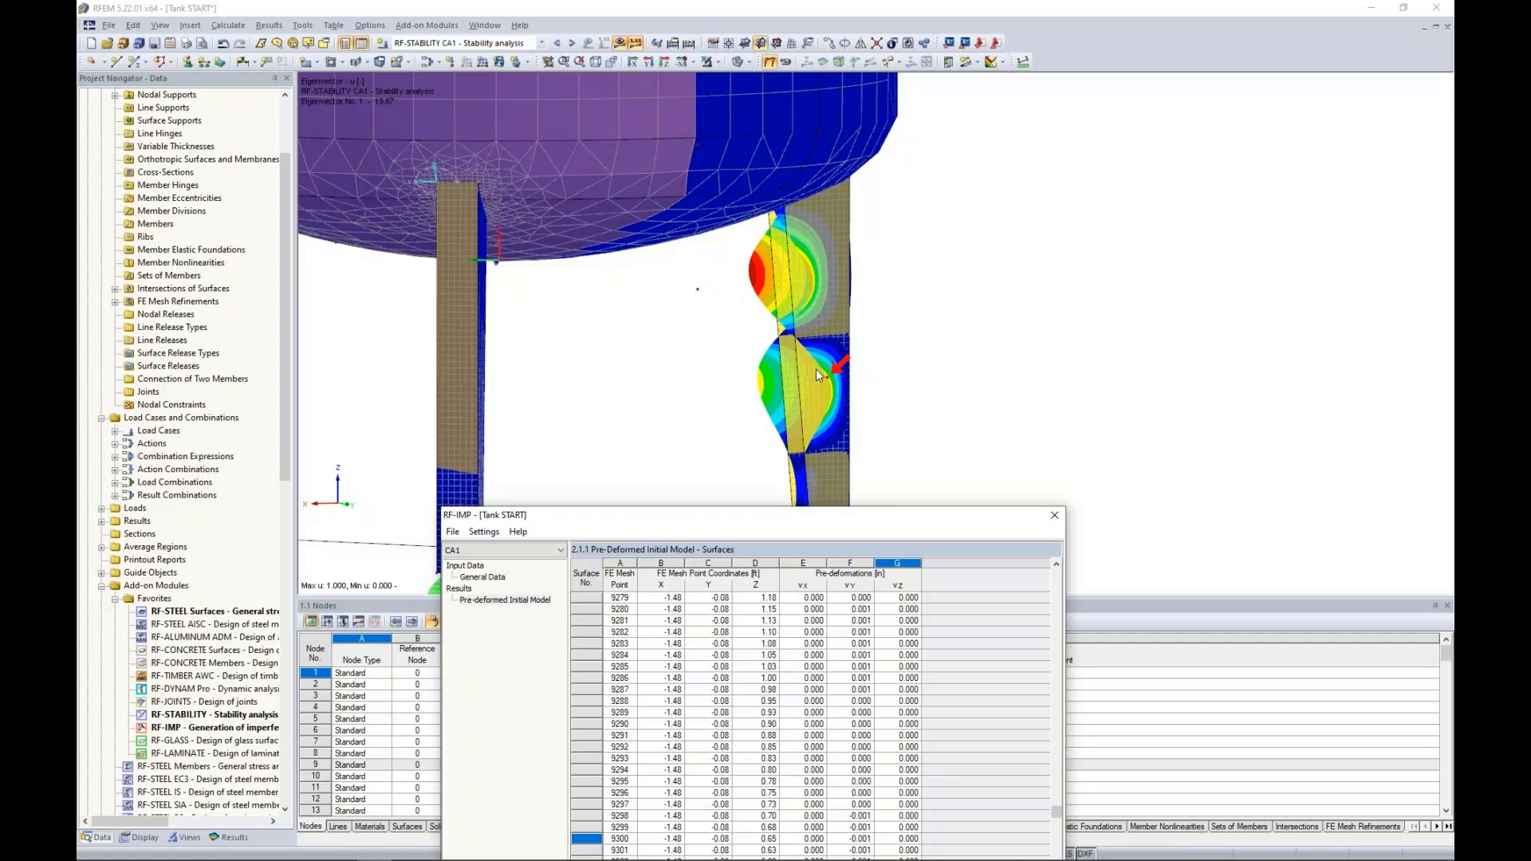
drag(767, 522, 752, 238)
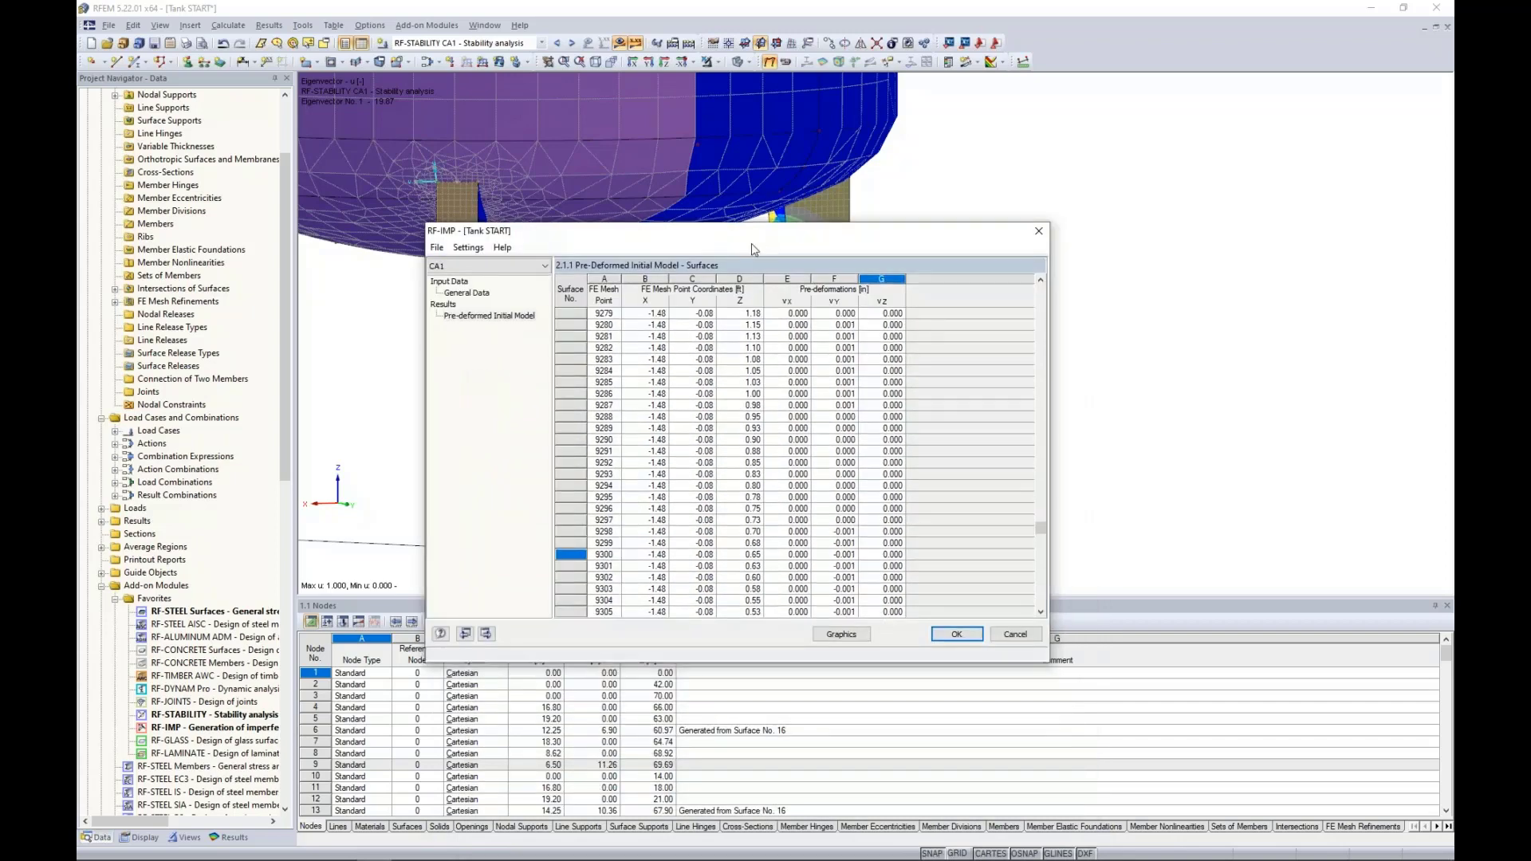
click(955, 634)
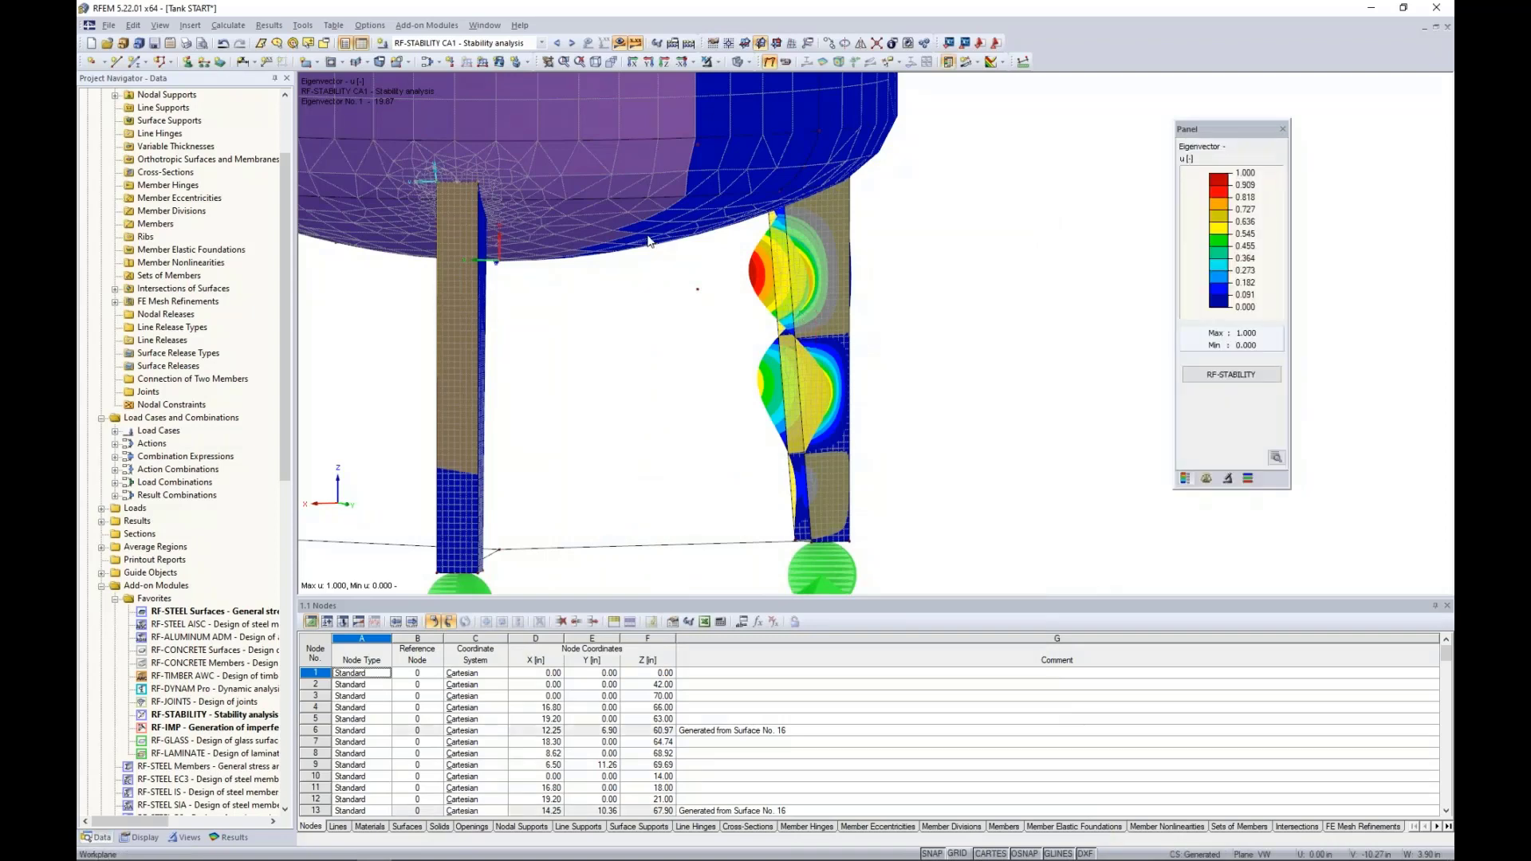
Create a new load combination described as "1.2D + L + W + Imp.".
click(428, 64)
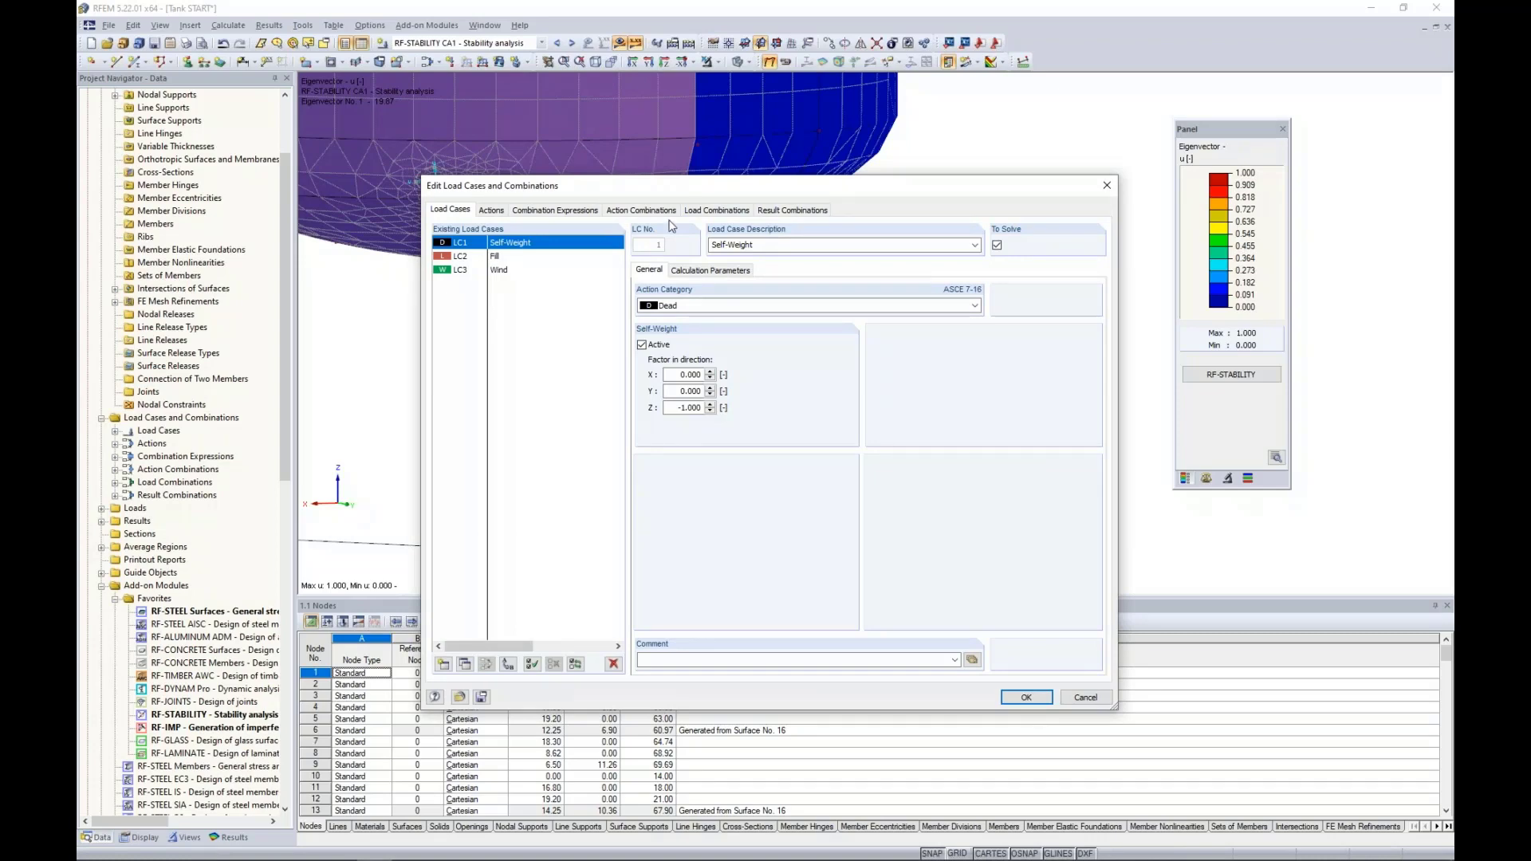
click(690, 212)
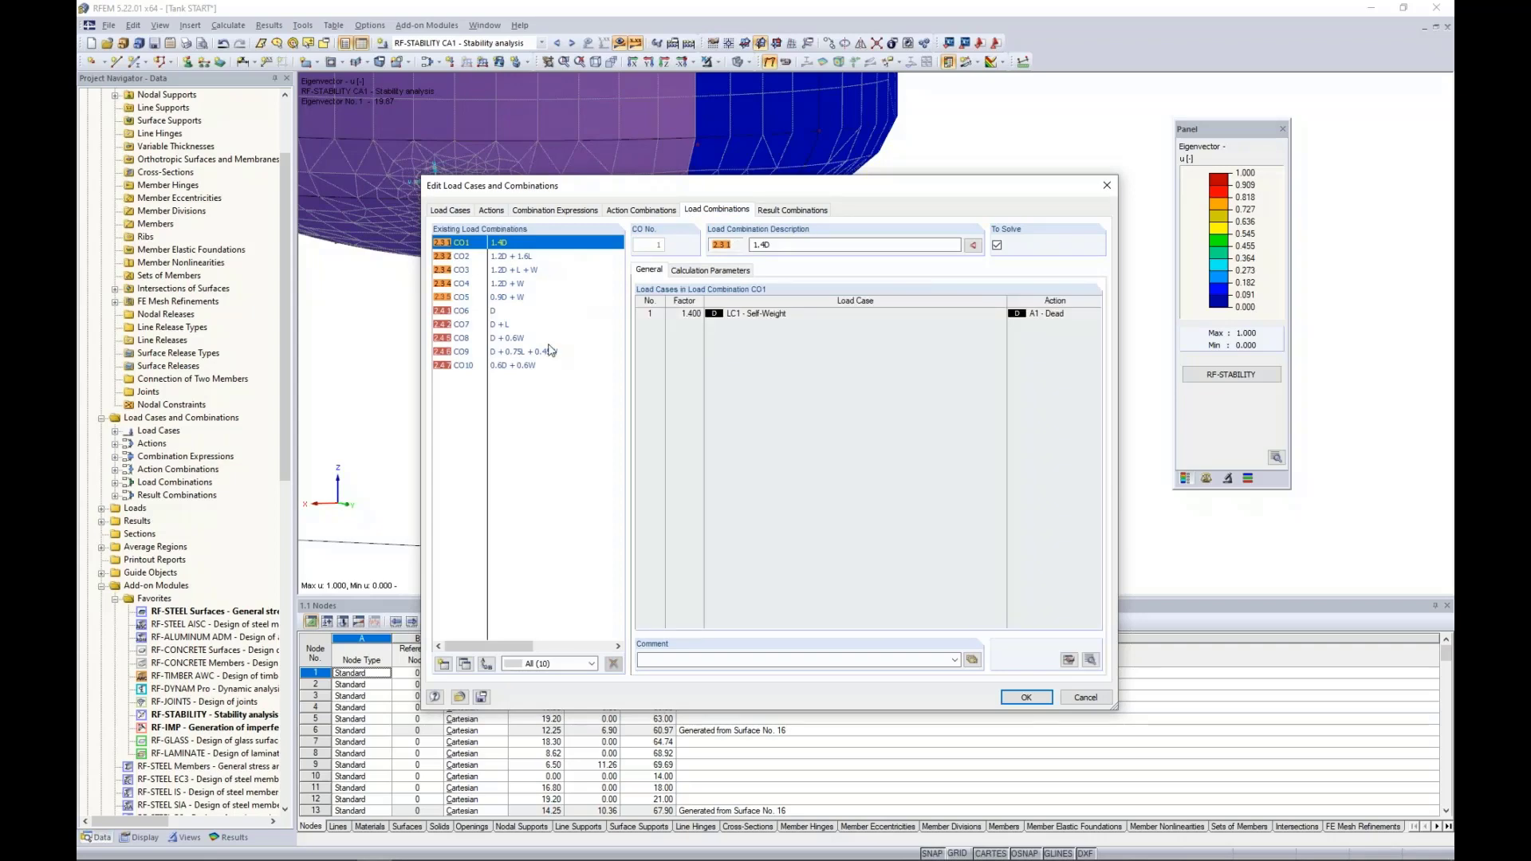
click(443, 665)
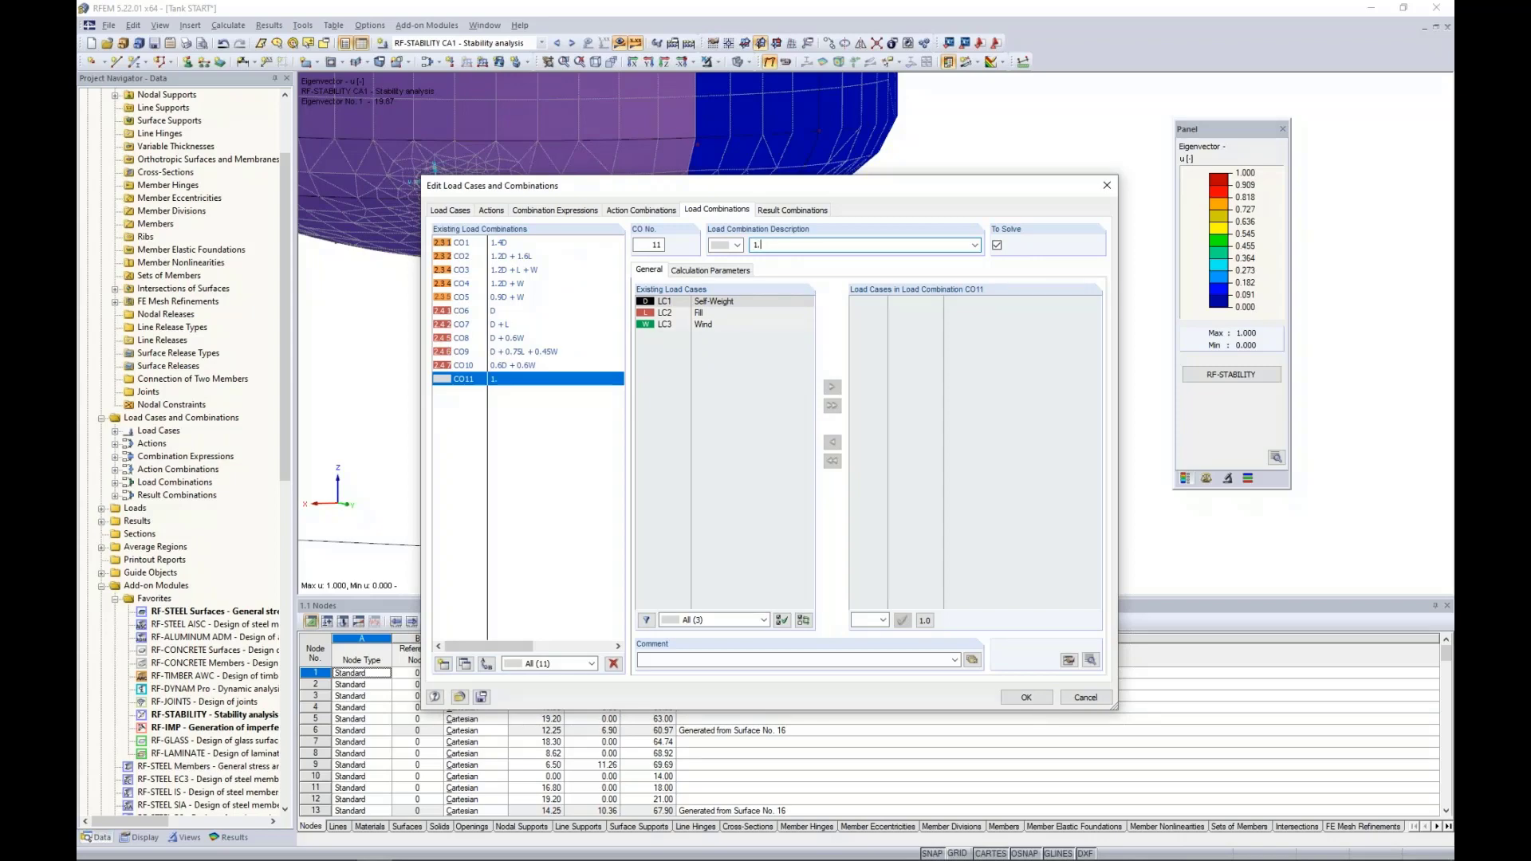
text(1.2D + L + W)
text(+ Imp.)
Add the Self-Weight, Fill and Wind load cases to the new combination and set the Self-Weight factor to 1.20.
shift+click(732, 323)
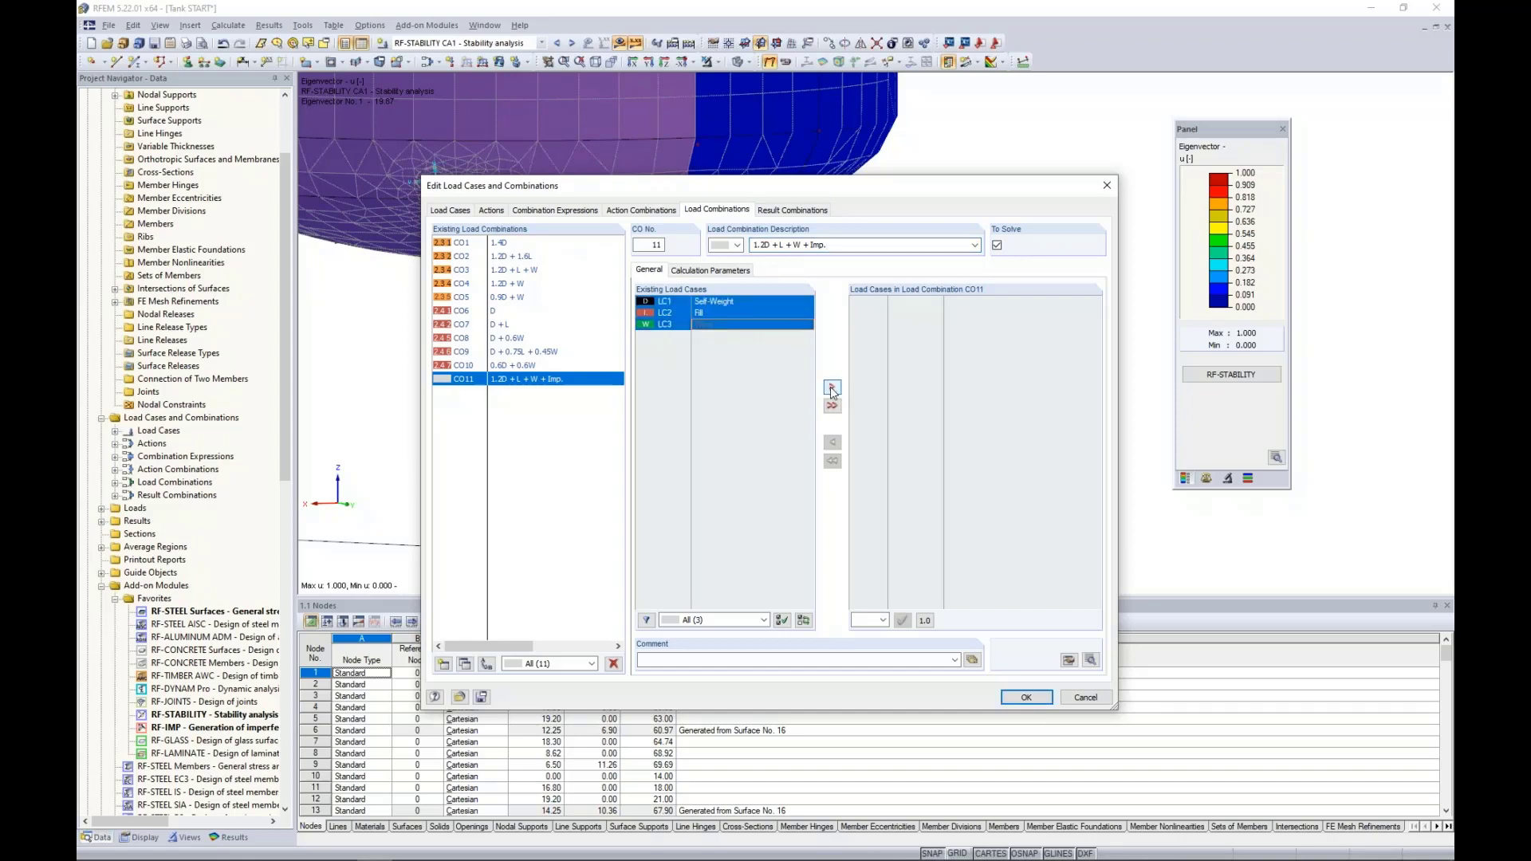
click(830, 387)
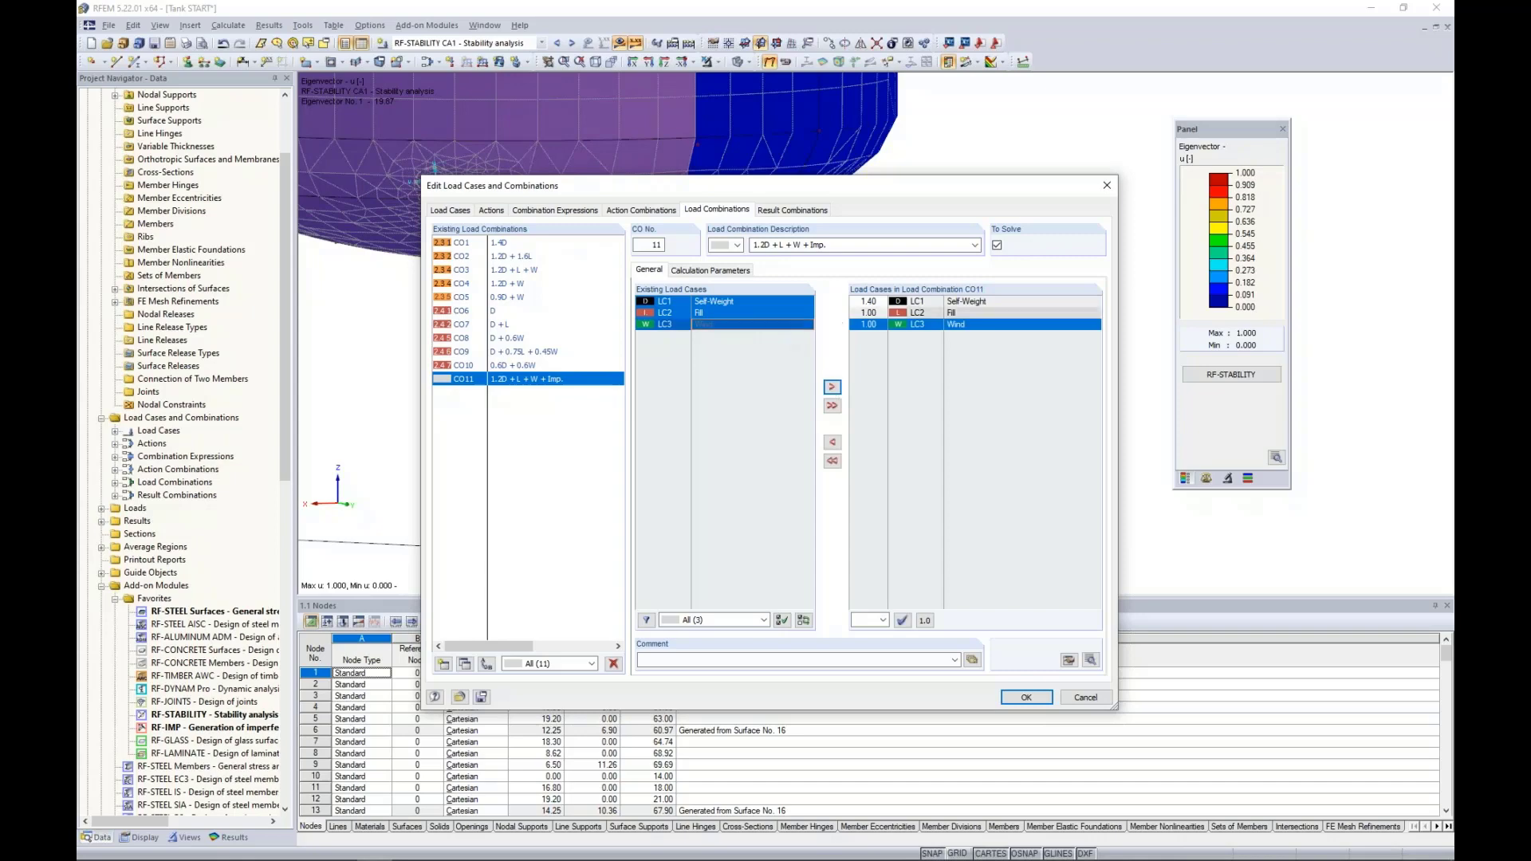
click(867, 301)
click(881, 302)
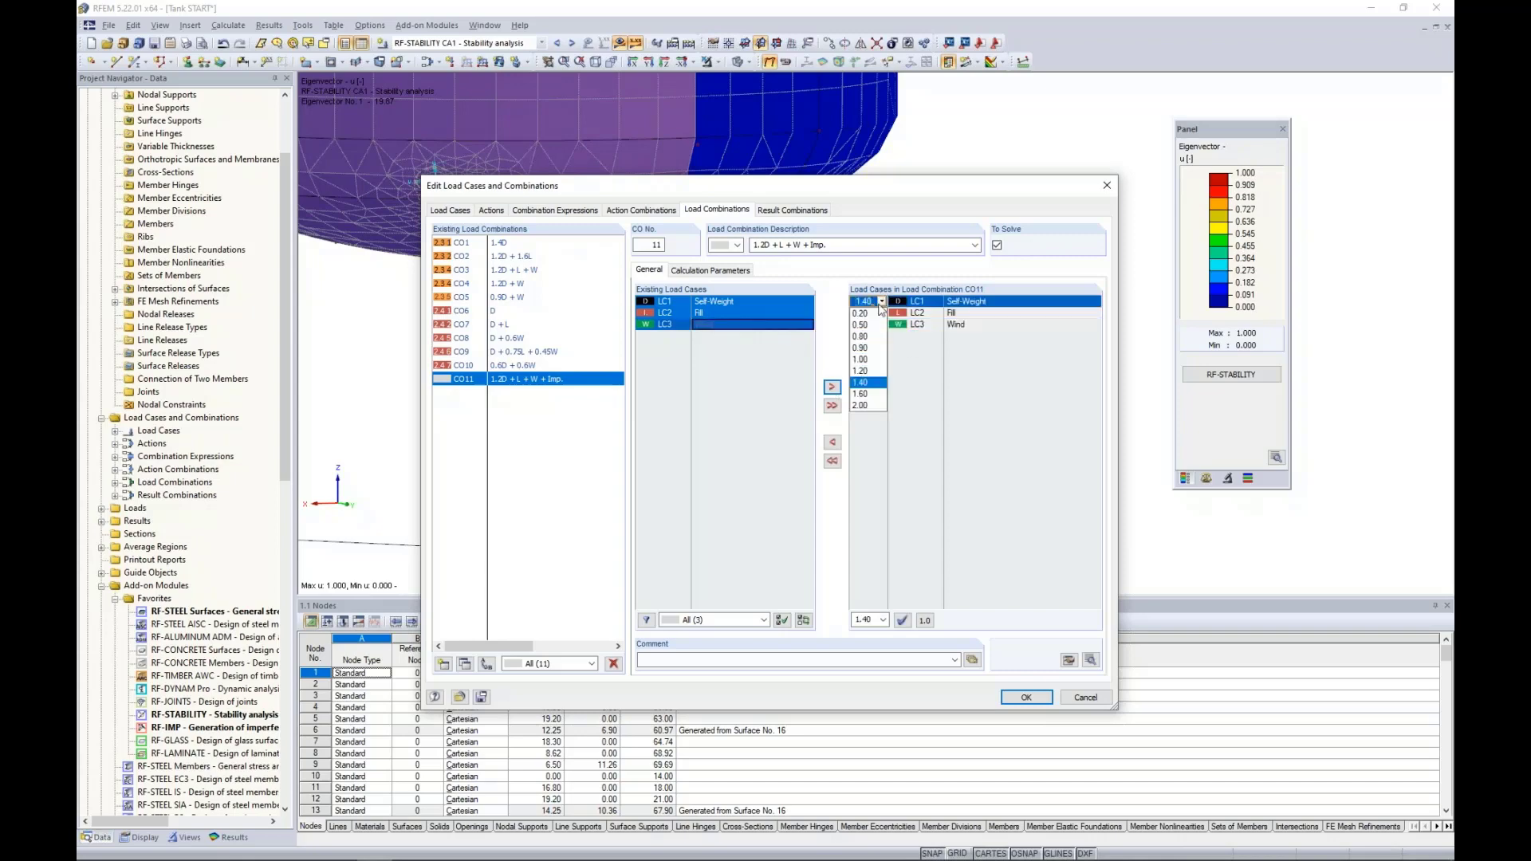
click(873, 371)
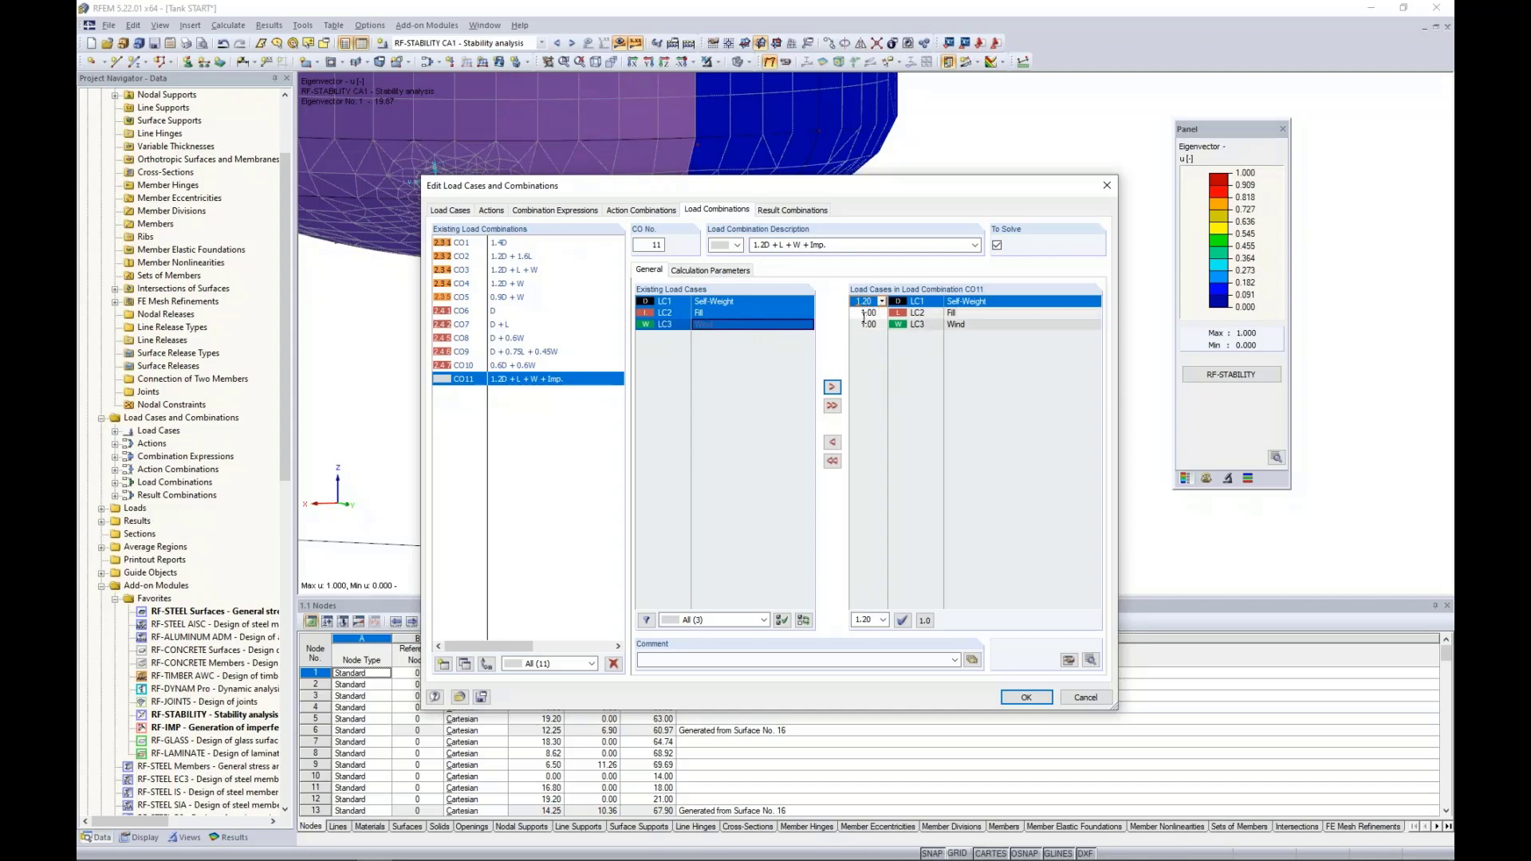
Enable the combination's extra options, activate the generated imperfections from RF-IMP case CA1, and accept the load combination.
click(726, 270)
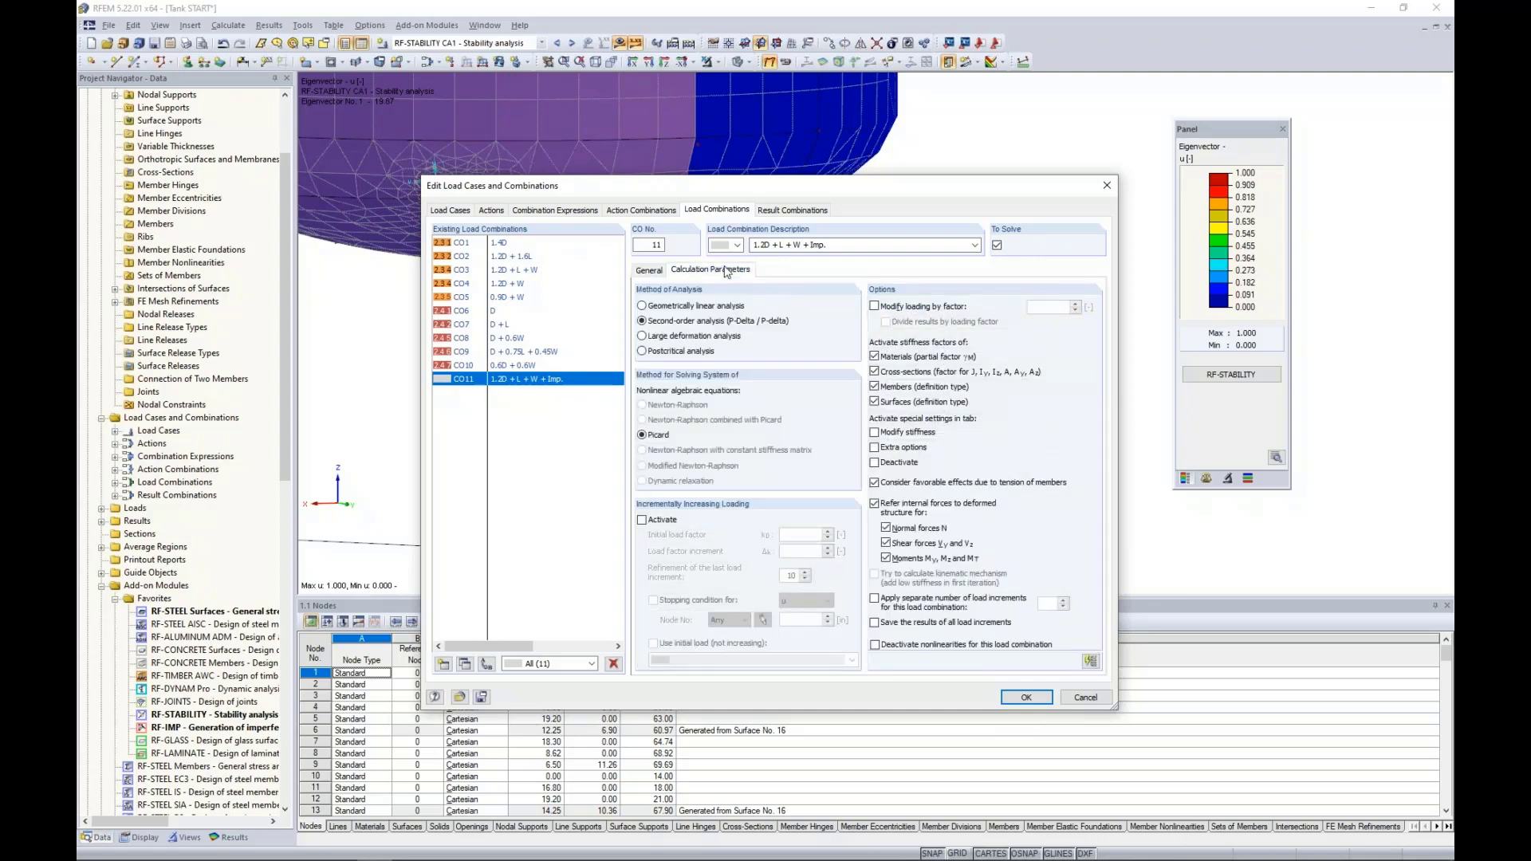
click(880, 451)
click(783, 271)
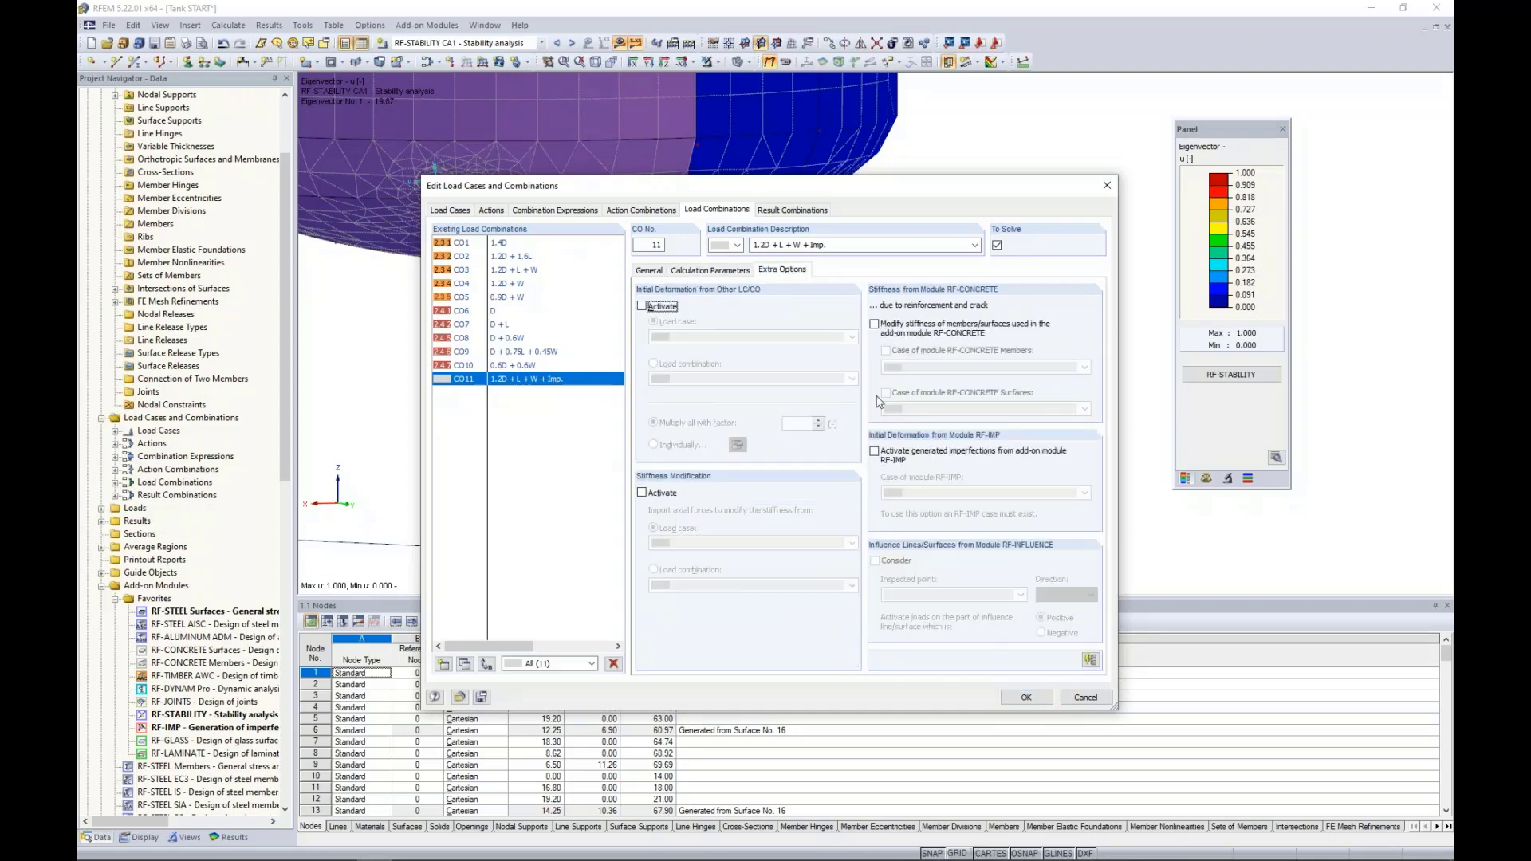
click(875, 452)
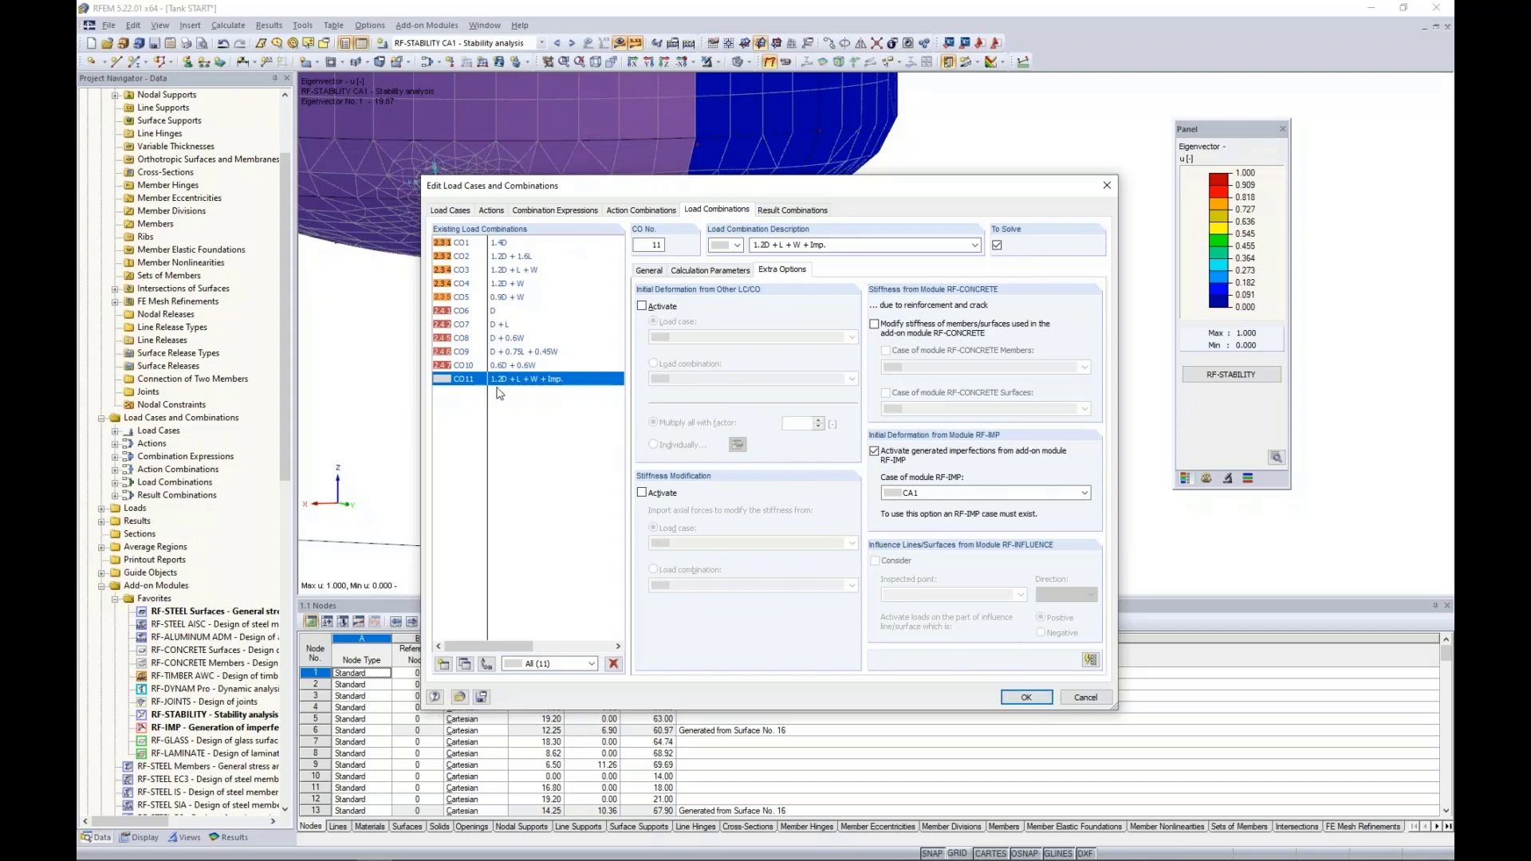
click(1023, 697)
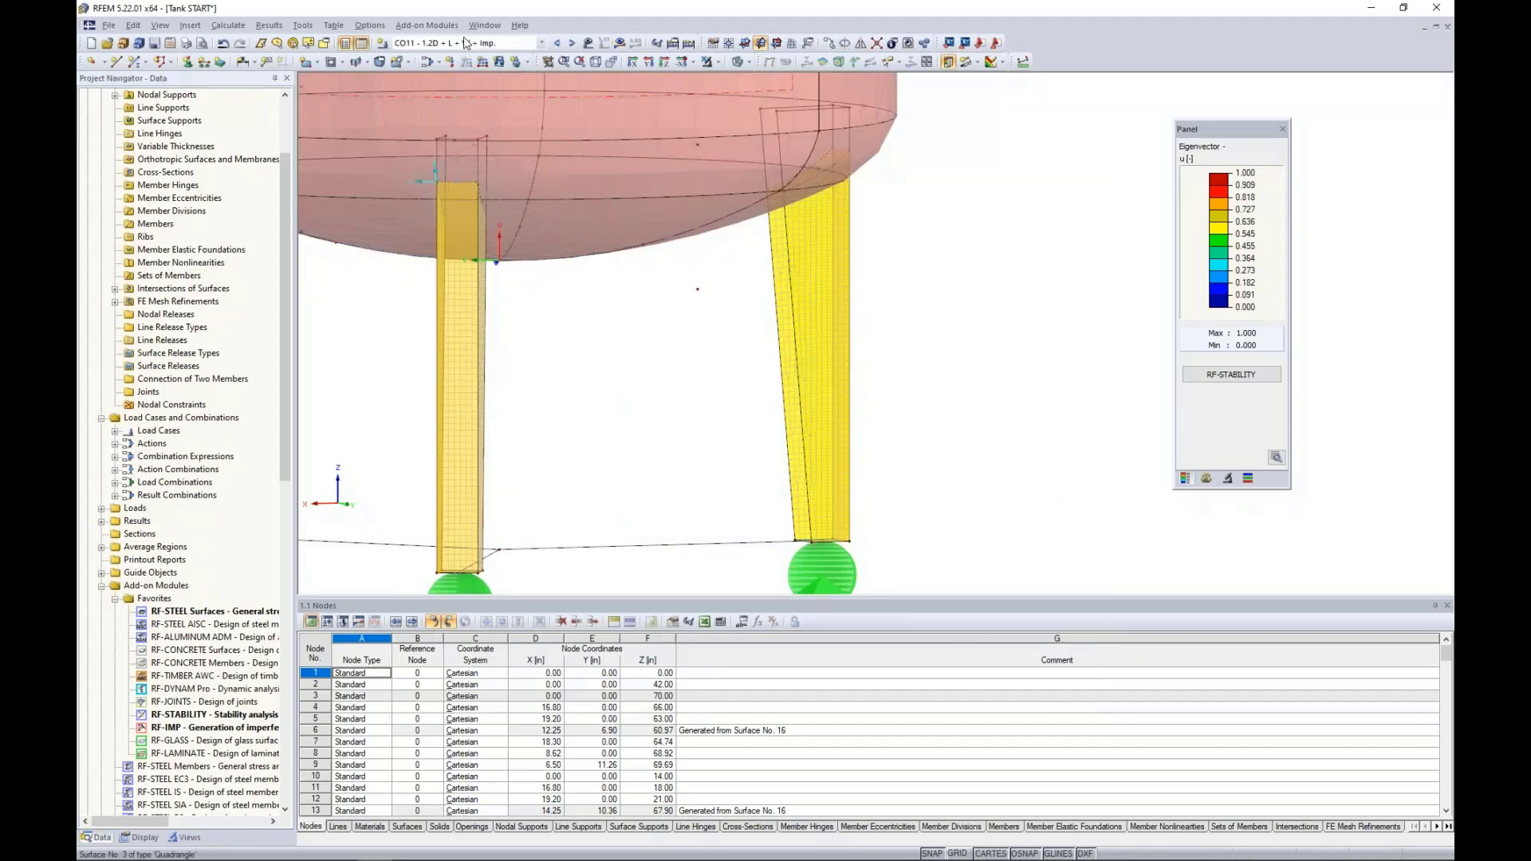
Calculate the 1.2D + L + W + Imp. combination and examine its global deformations u-Y on the tank legs.
click(619, 44)
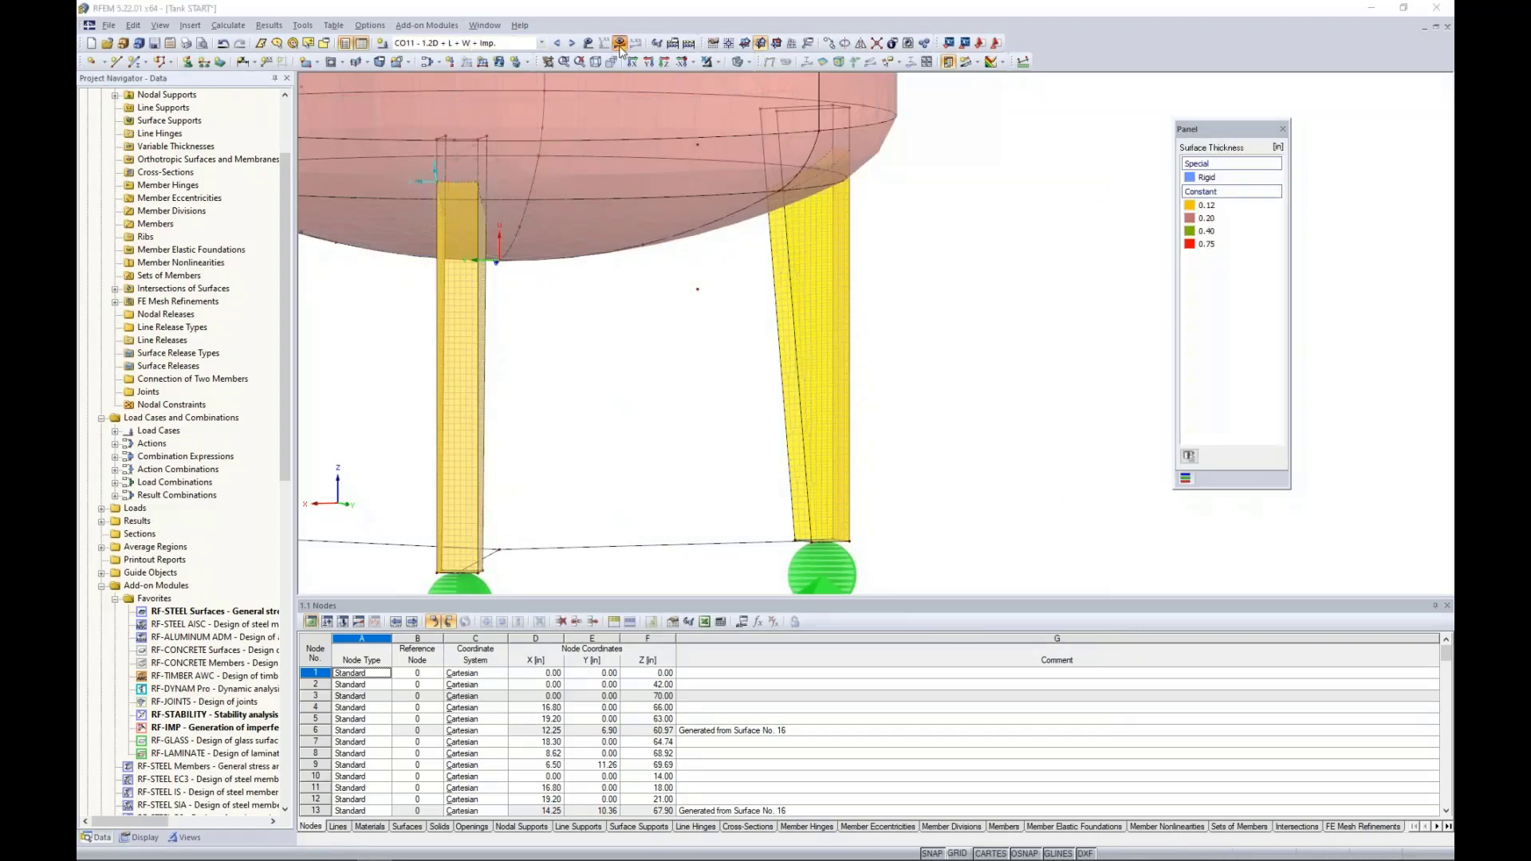
click(740, 459)
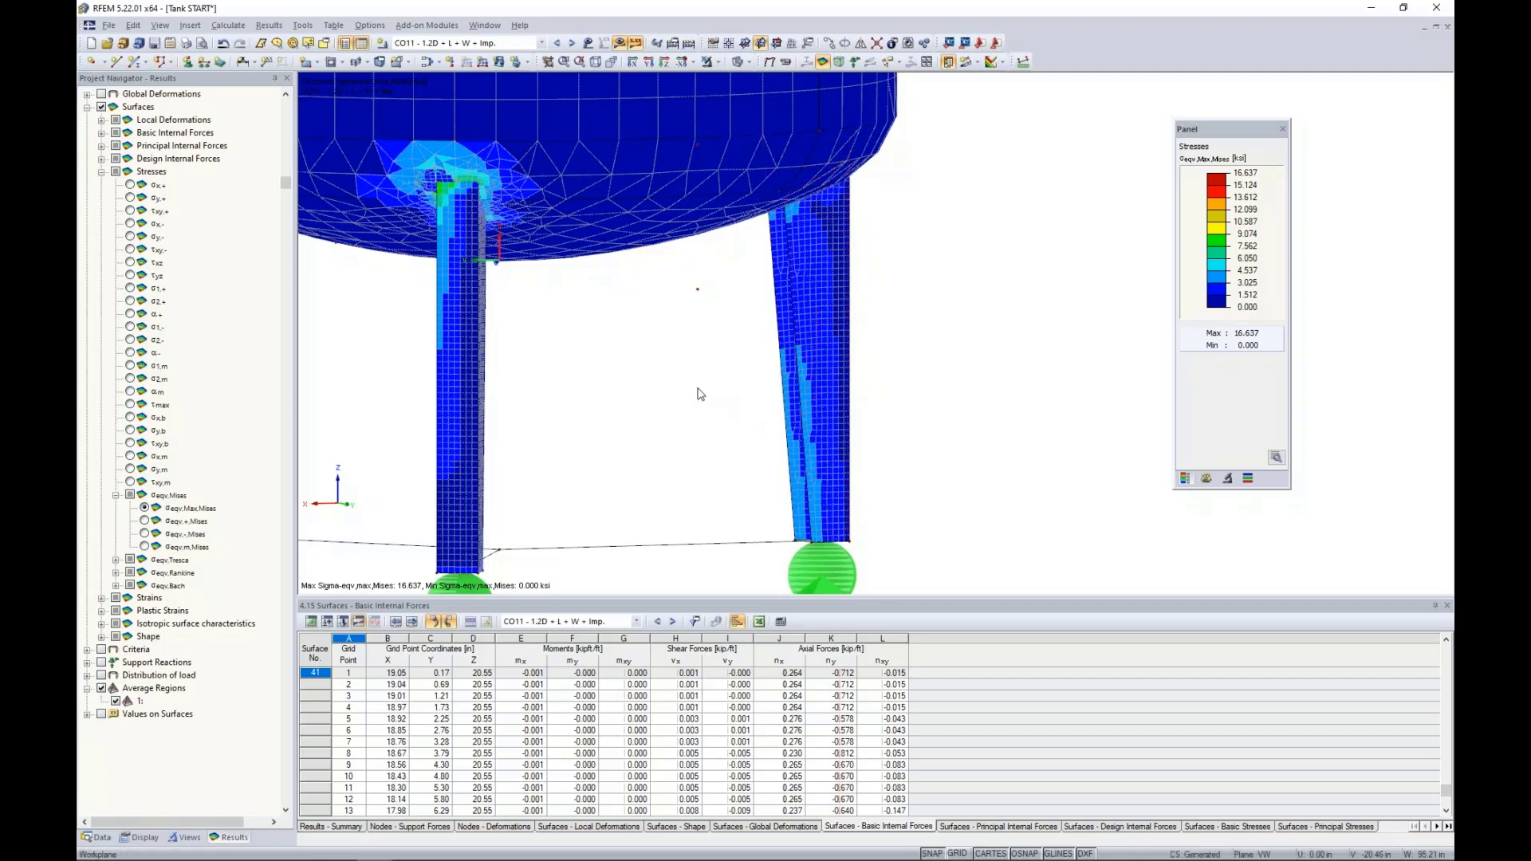
click(101, 171)
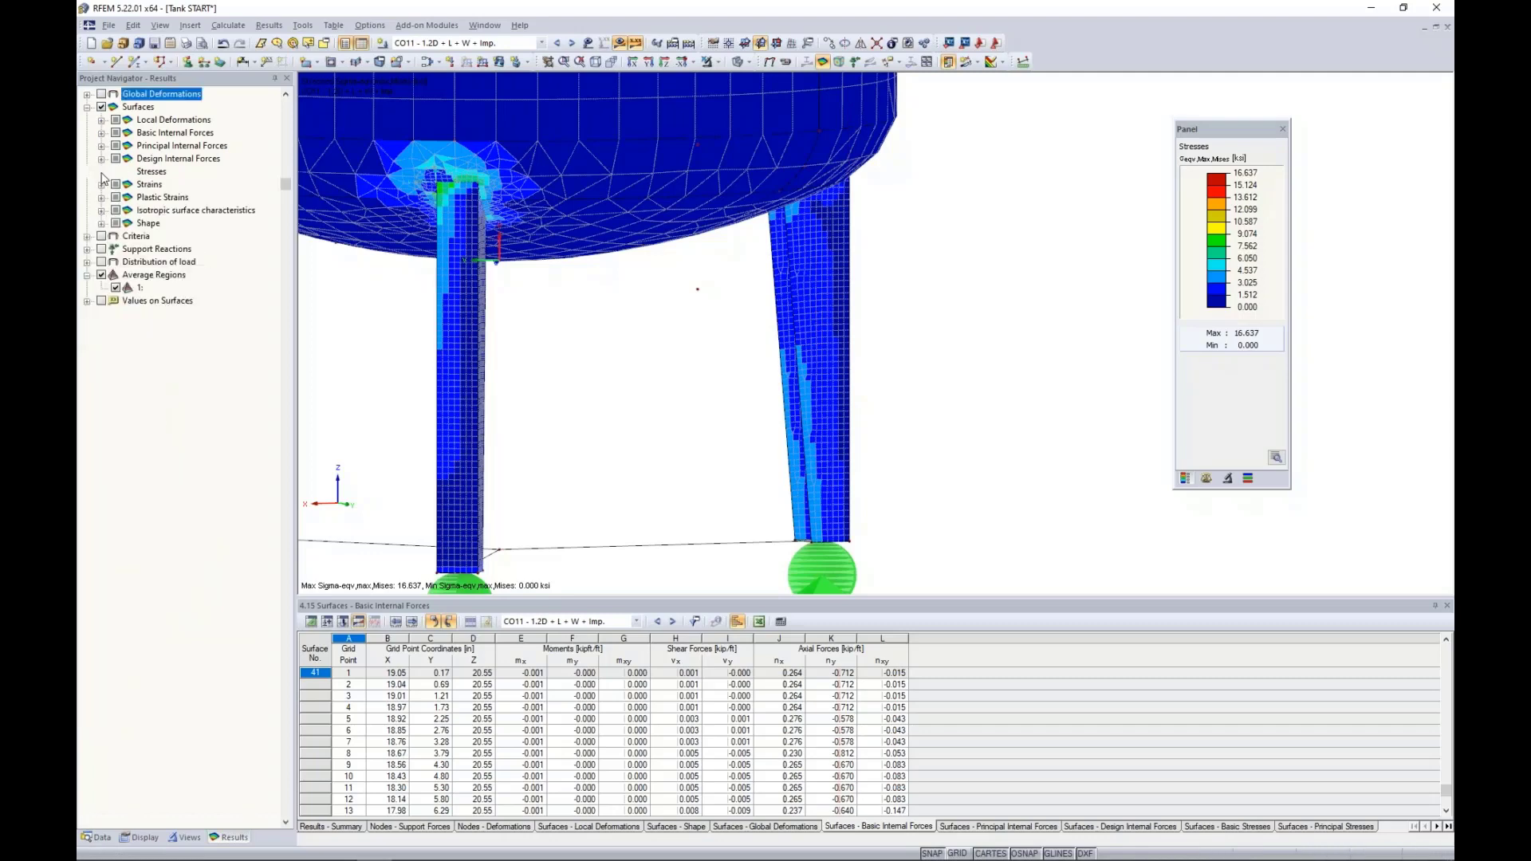
click(88, 95)
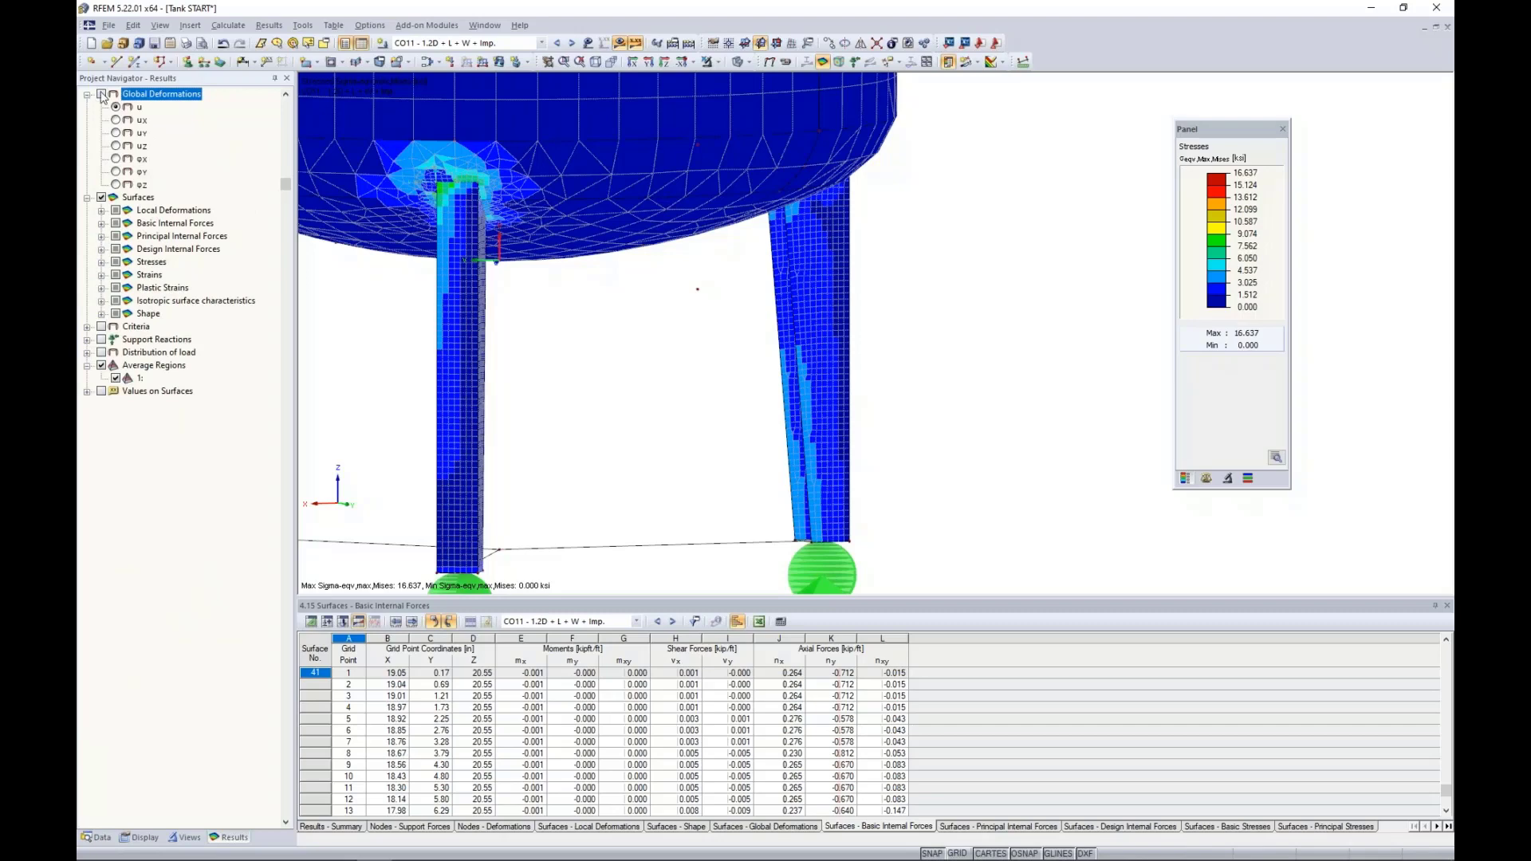
click(102, 95)
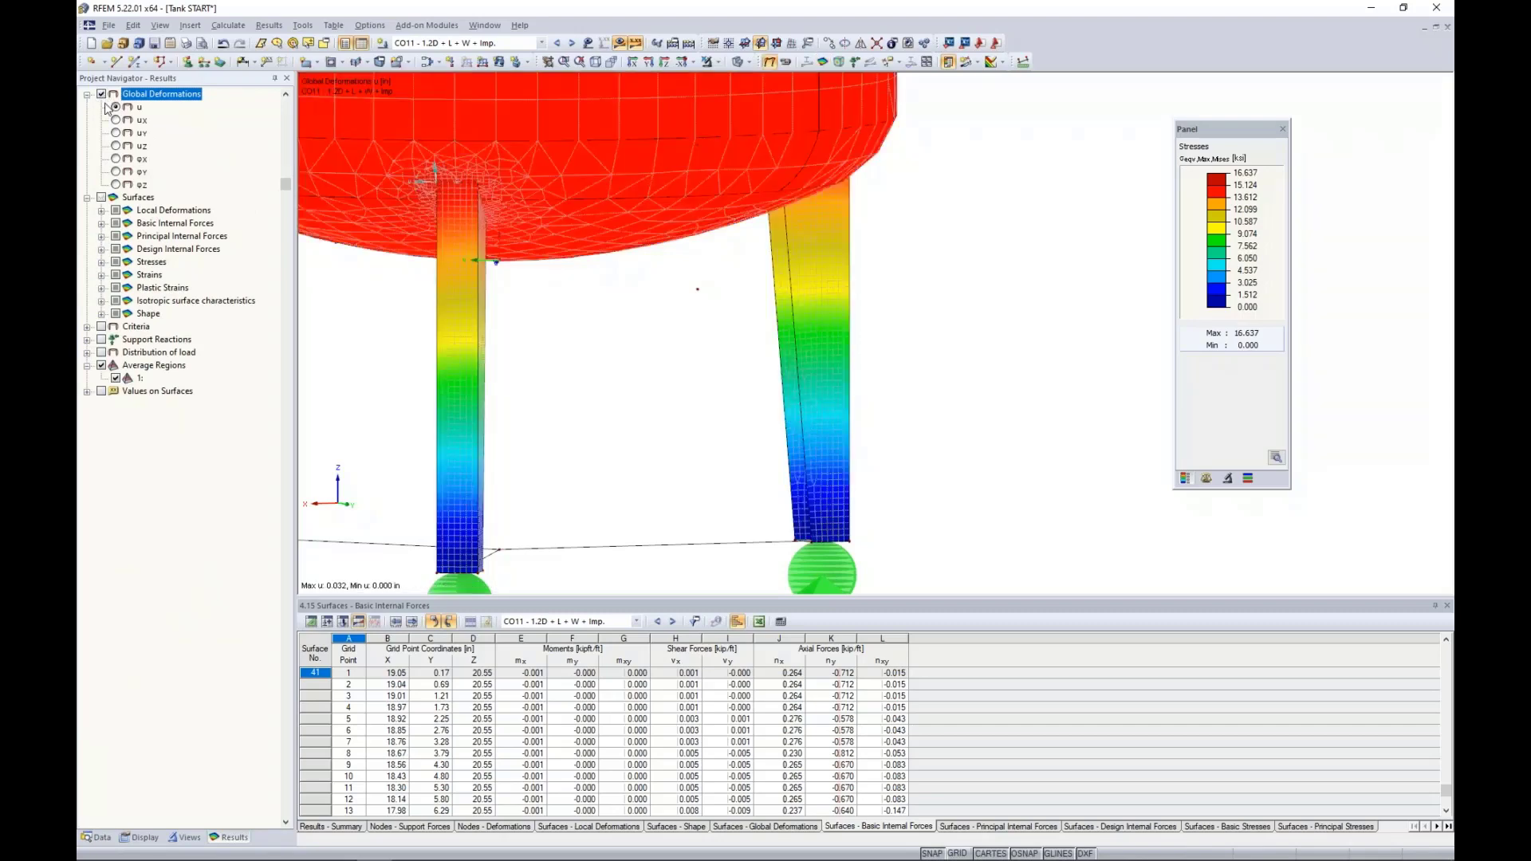
click(116, 133)
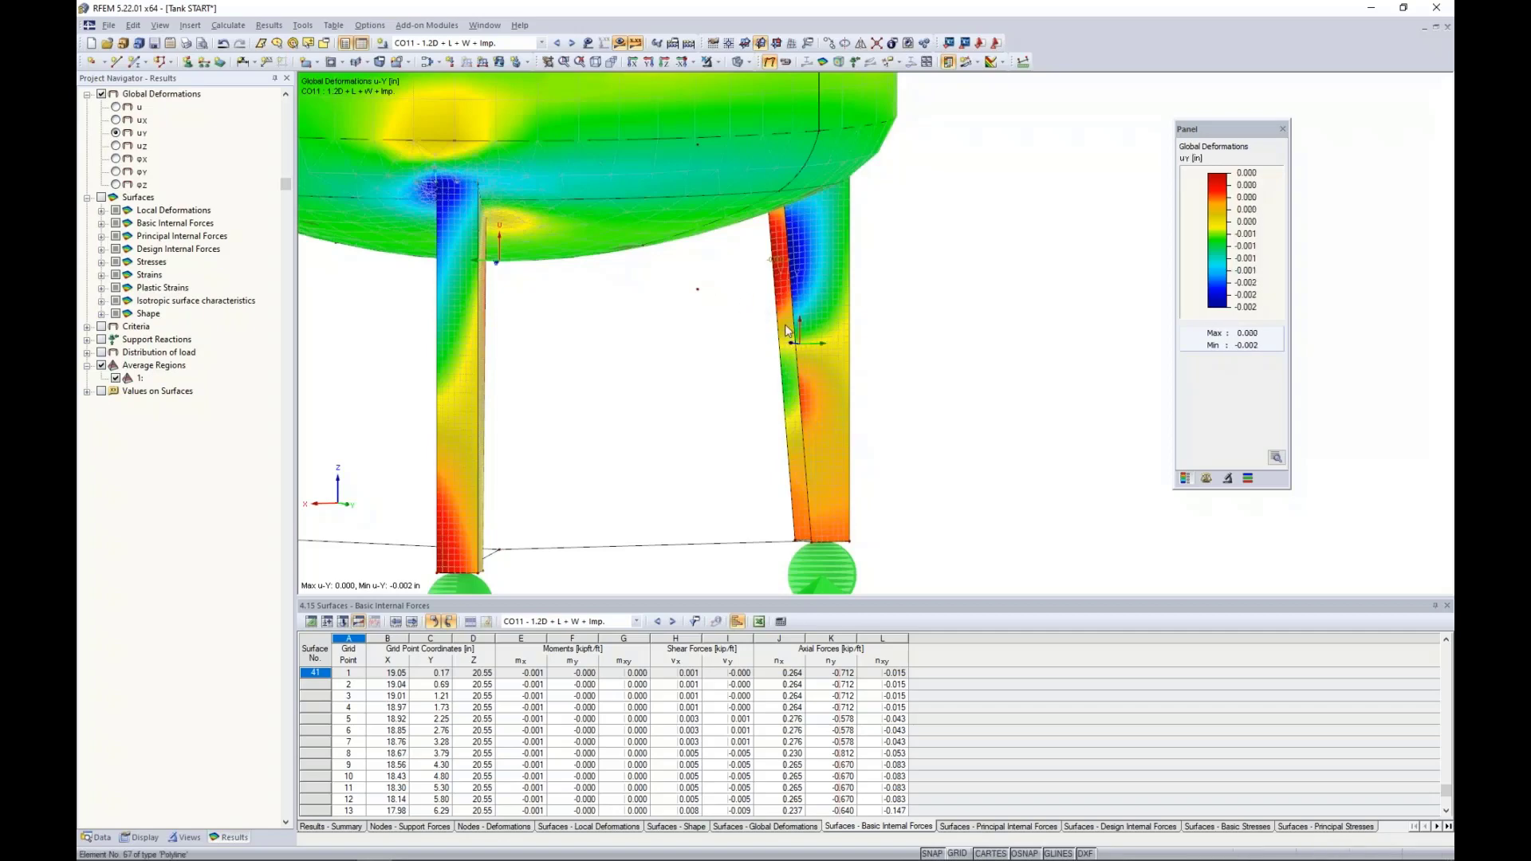
scroll(745, 305, up, 2)
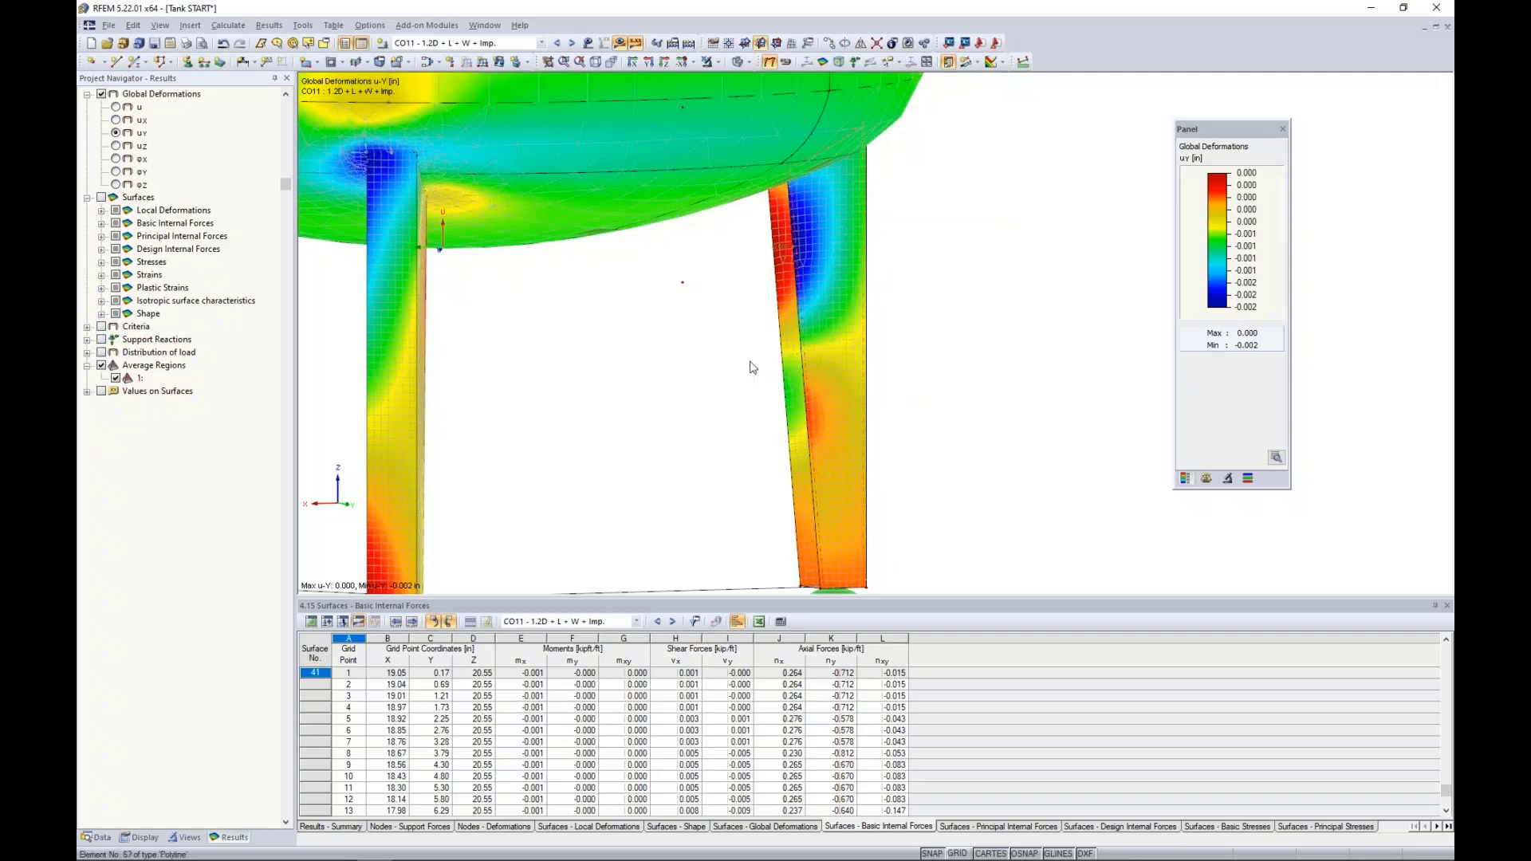
scroll(666, 369, down, 5)
middle_drag(666, 369, 829, 369)
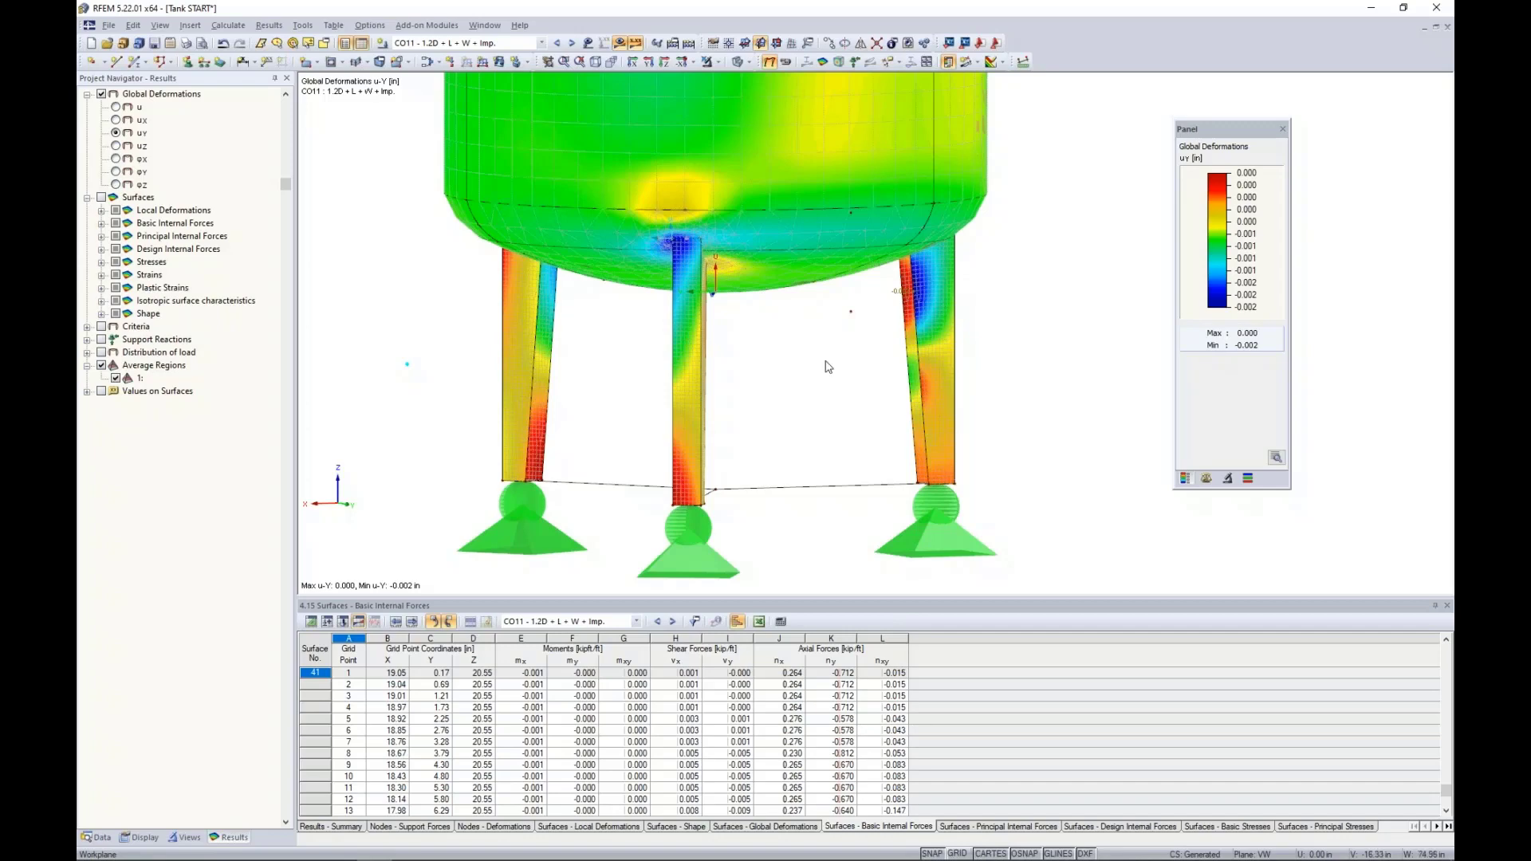
scroll(826, 366, down, 2)
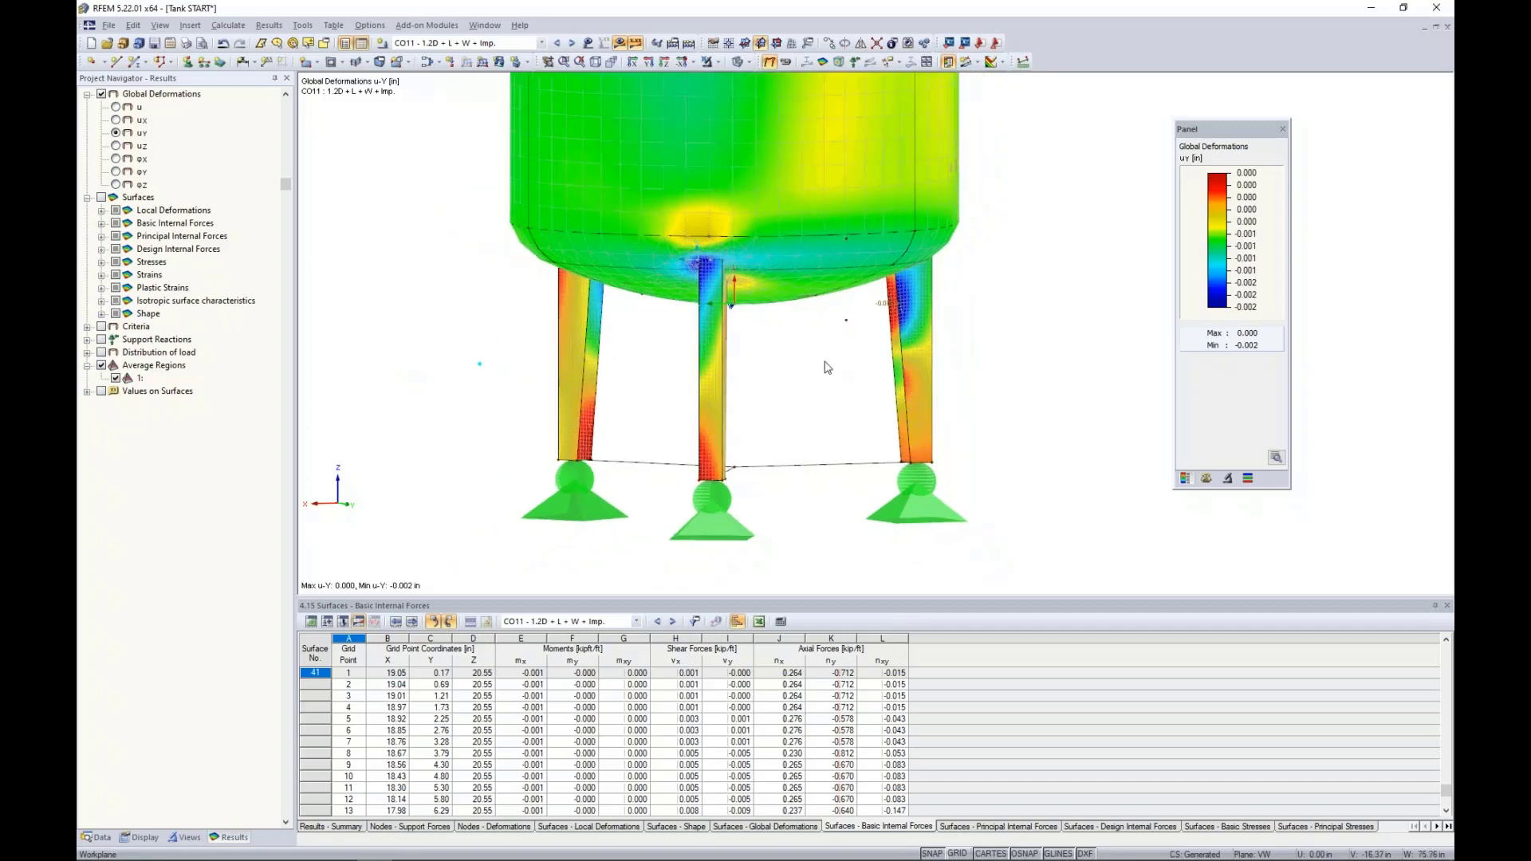
middle_drag(826, 366, 818, 402)
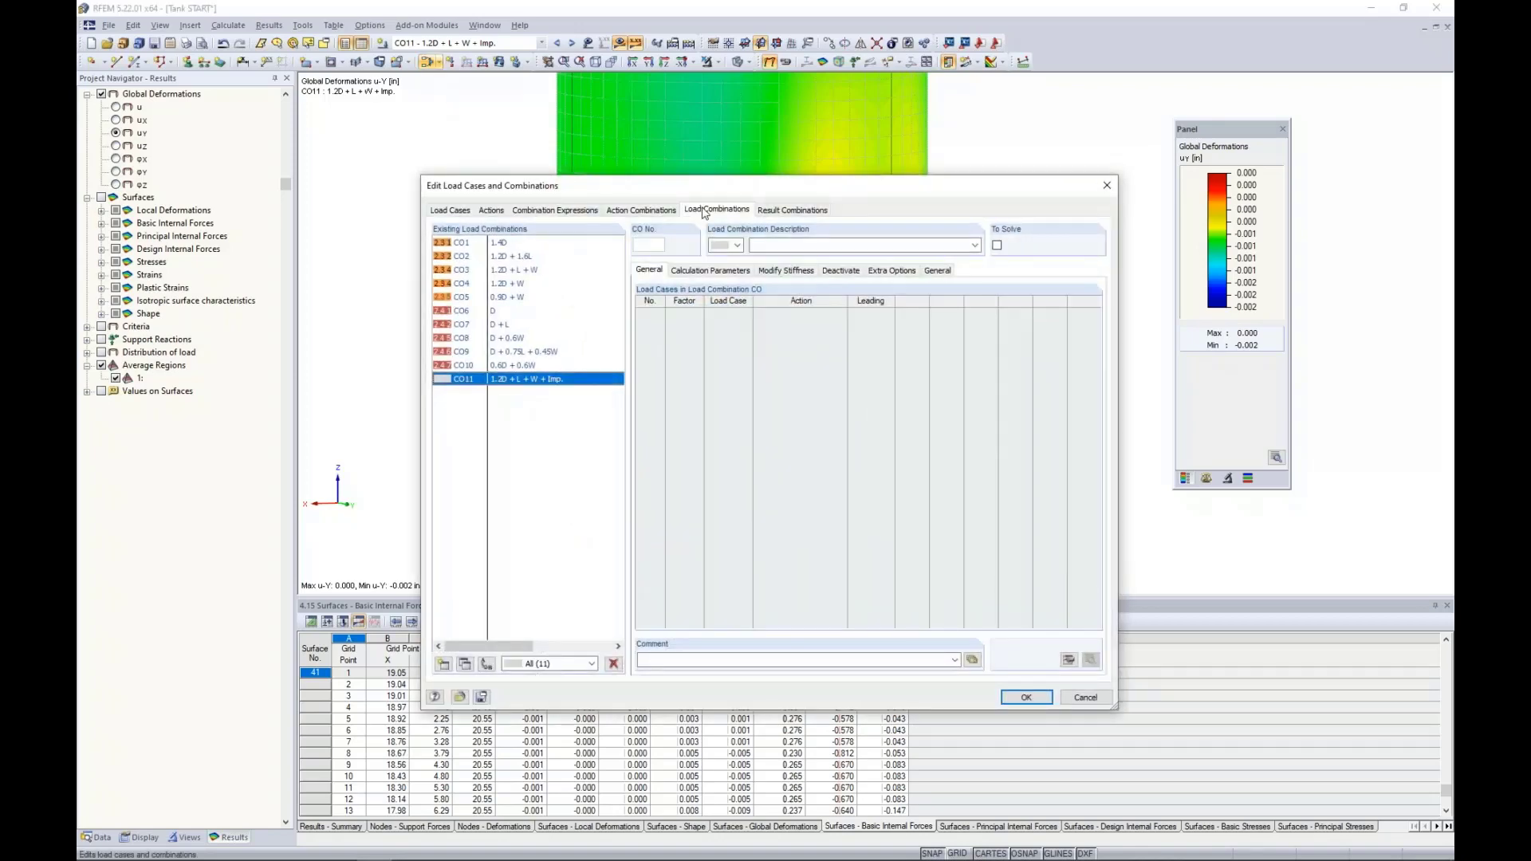
Create another load combination described as "1.2D + L + W + Imp. + Failure".
click(706, 271)
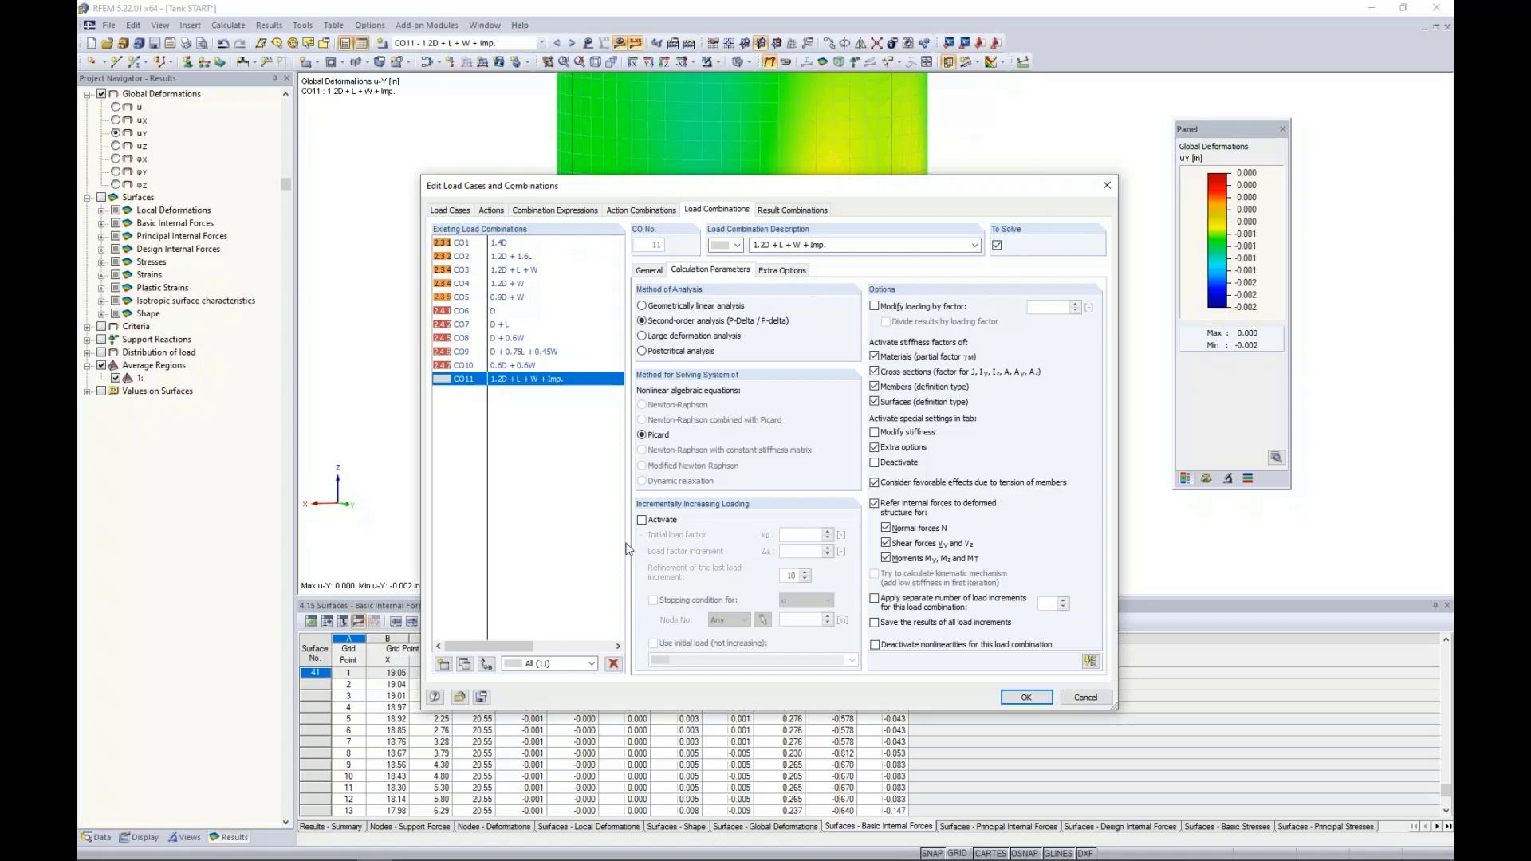
click(444, 665)
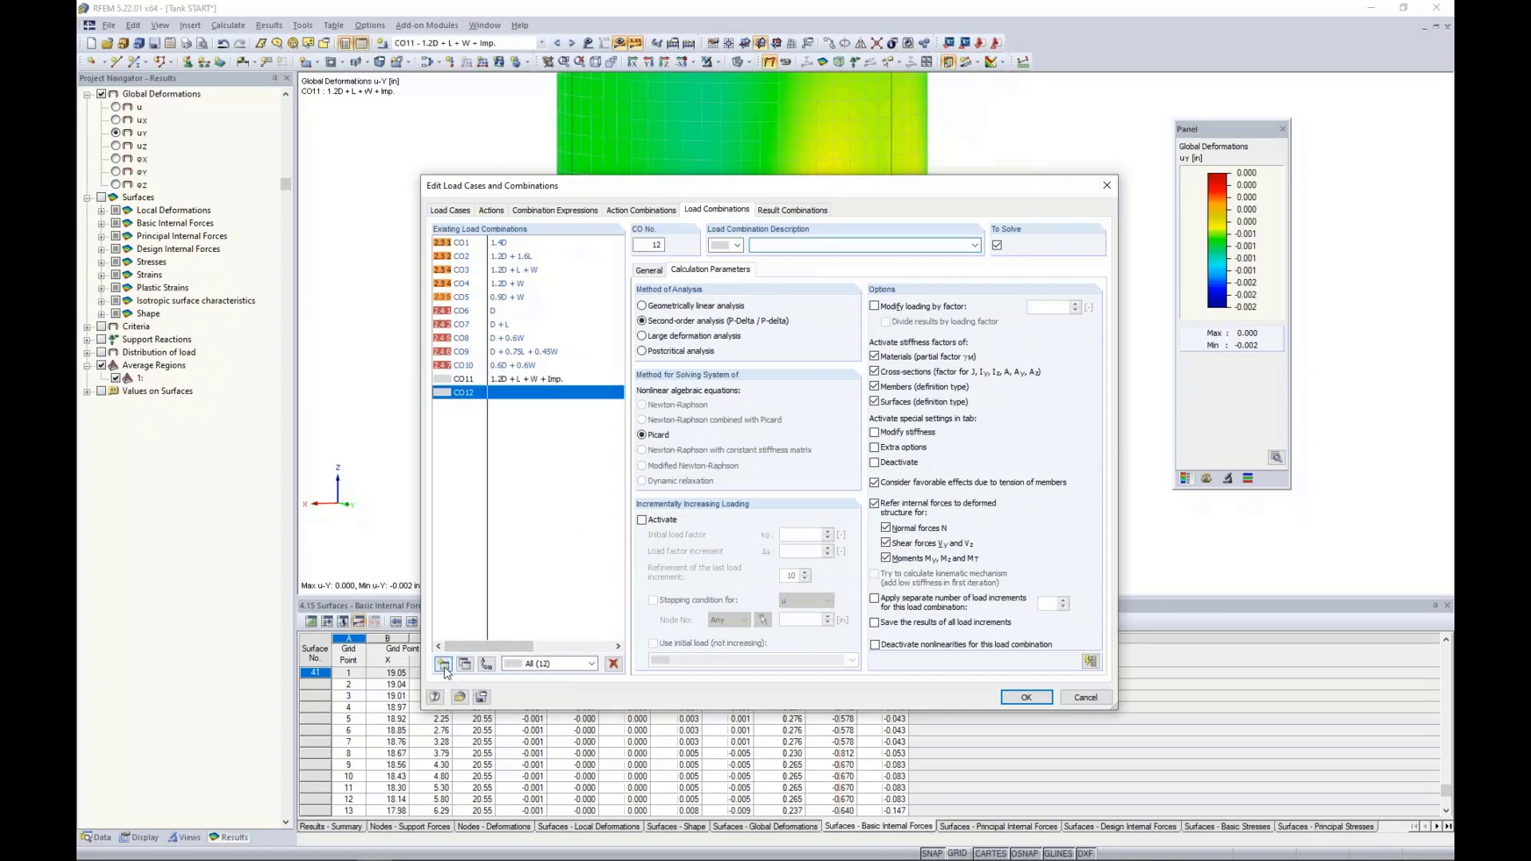
click(776, 244)
text(1.2D + L + W + Imp. + Failure)
Activate incrementally increasing loading with a load factor increment of 1.000, a stopping condition of u = 6.000 in at any node, and an initial load.
click(664, 519)
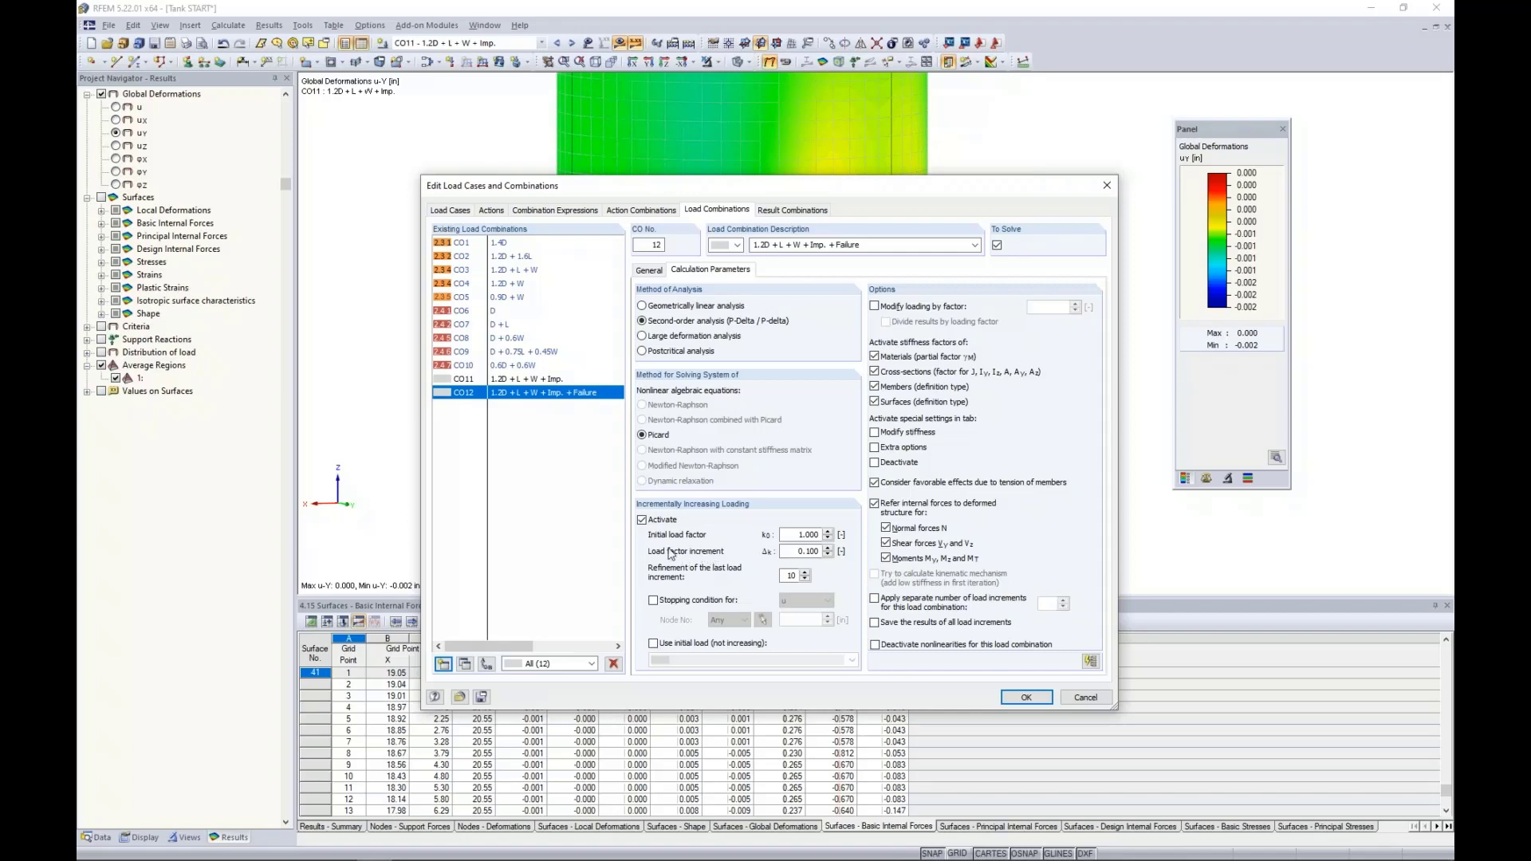
double_click(793, 550)
text(1)
click(653, 600)
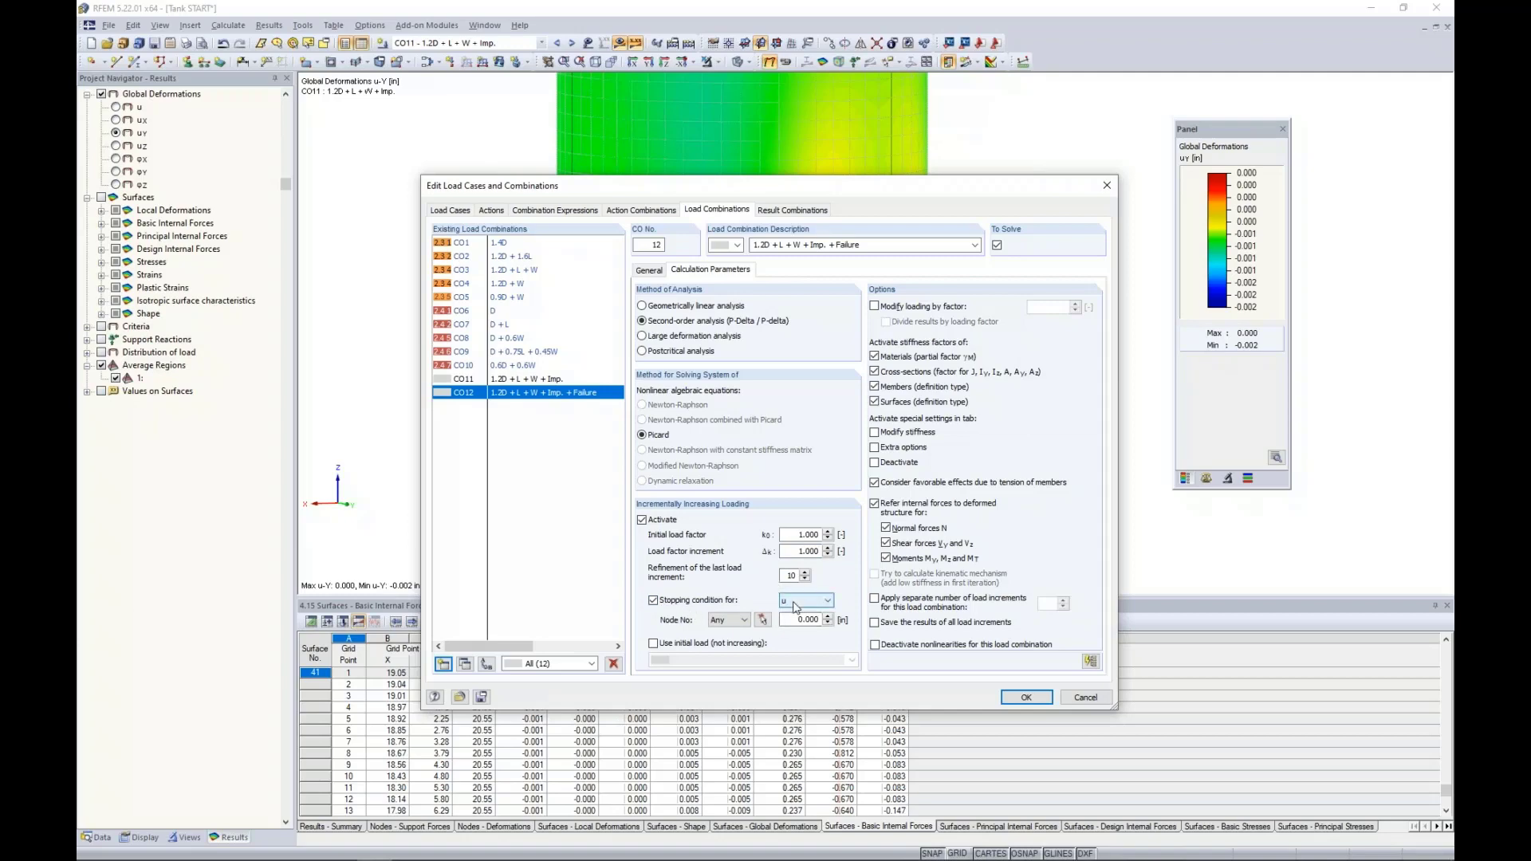
click(807, 619)
text(6.)
click(654, 644)
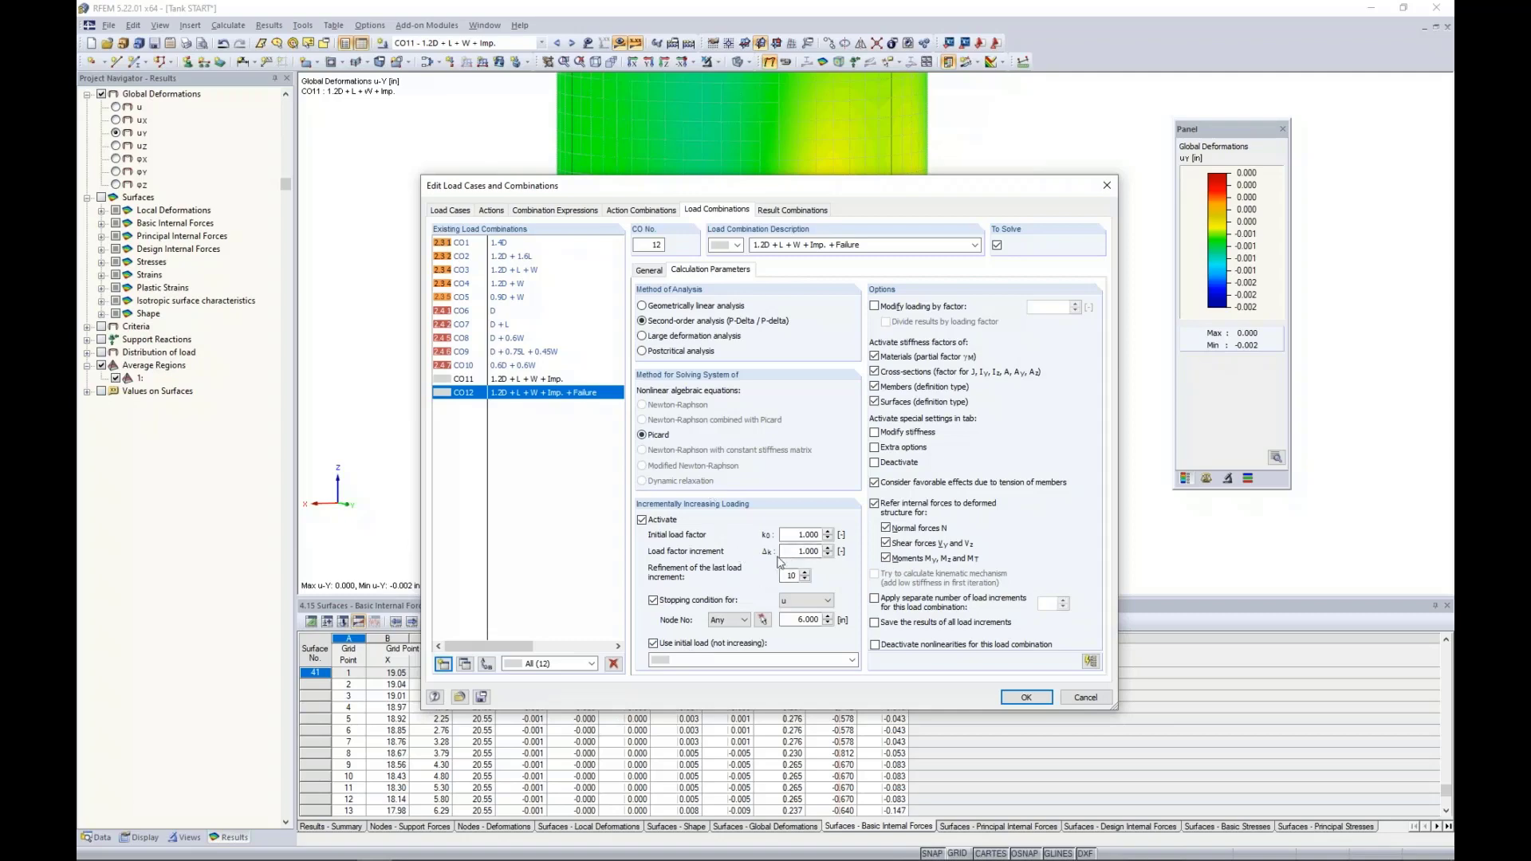
Create a load combination described as "1.2D" containing only the Self-Weight load case with a factor of 1.20.
click(443, 665)
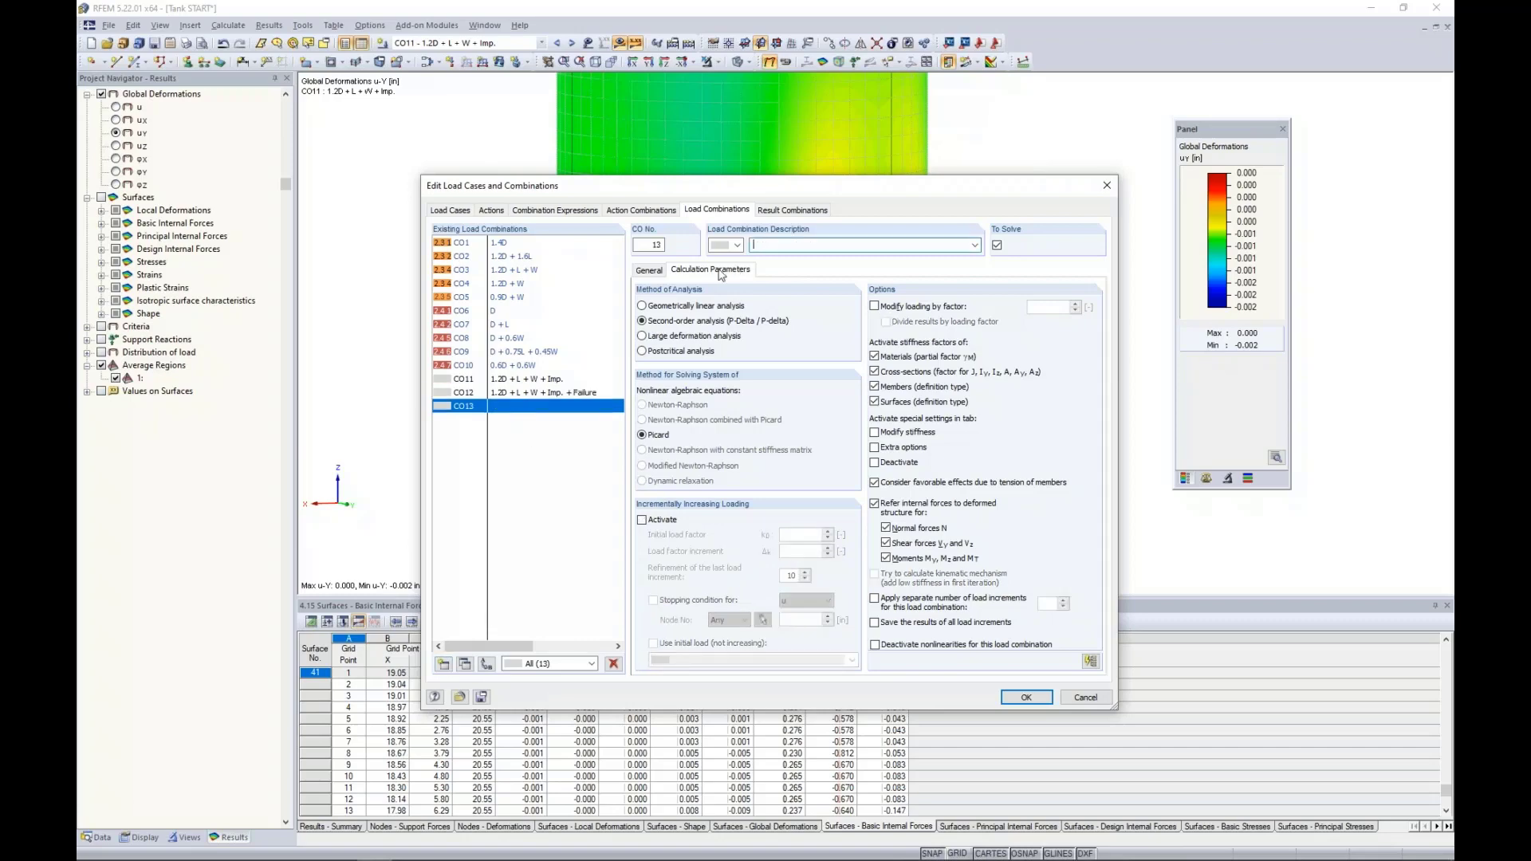
click(649, 270)
click(761, 243)
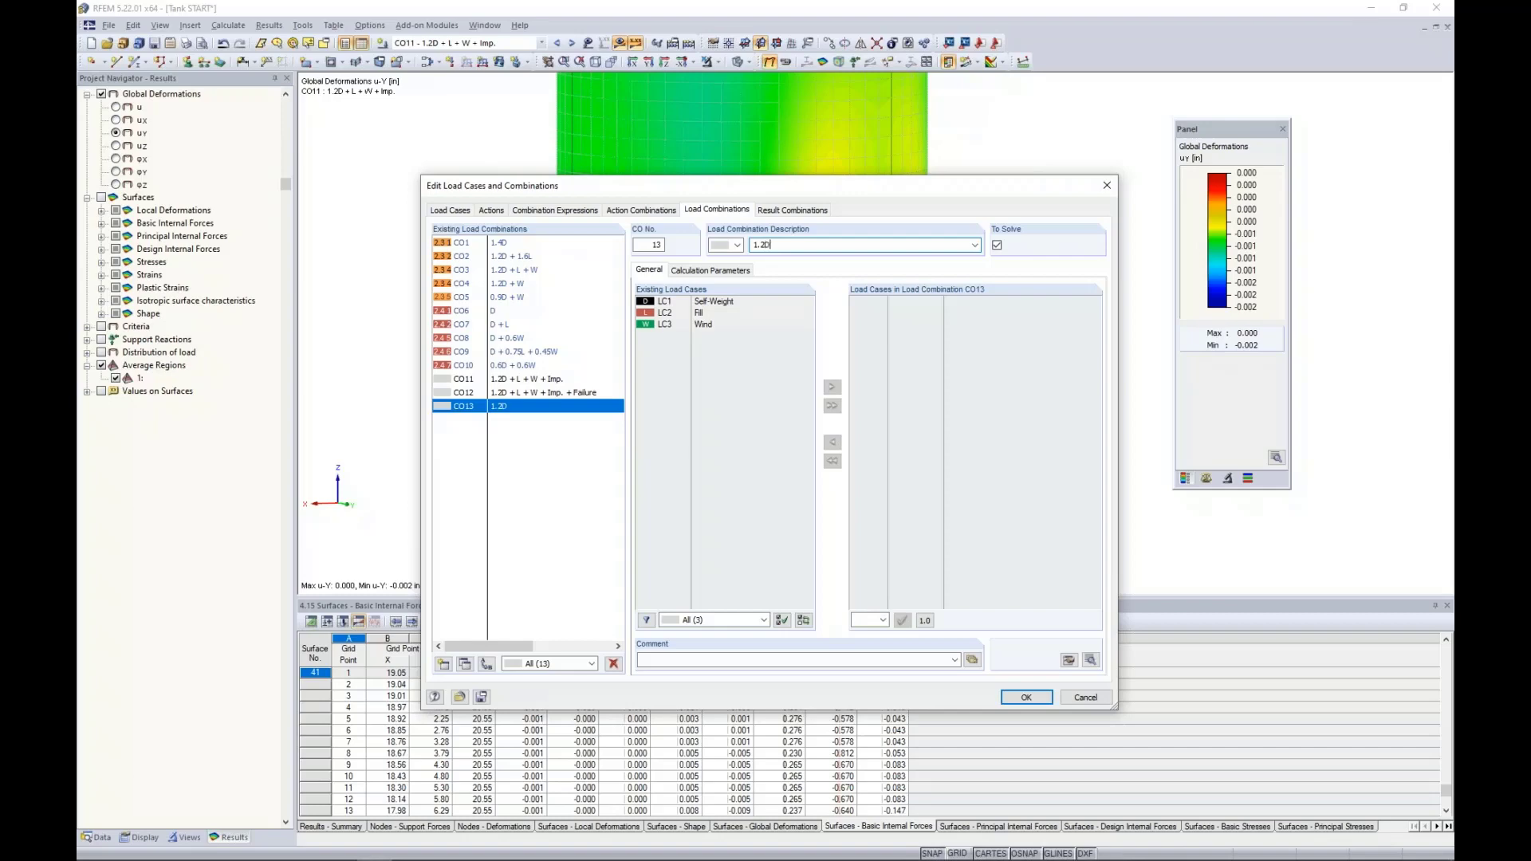
double_click(725, 301)
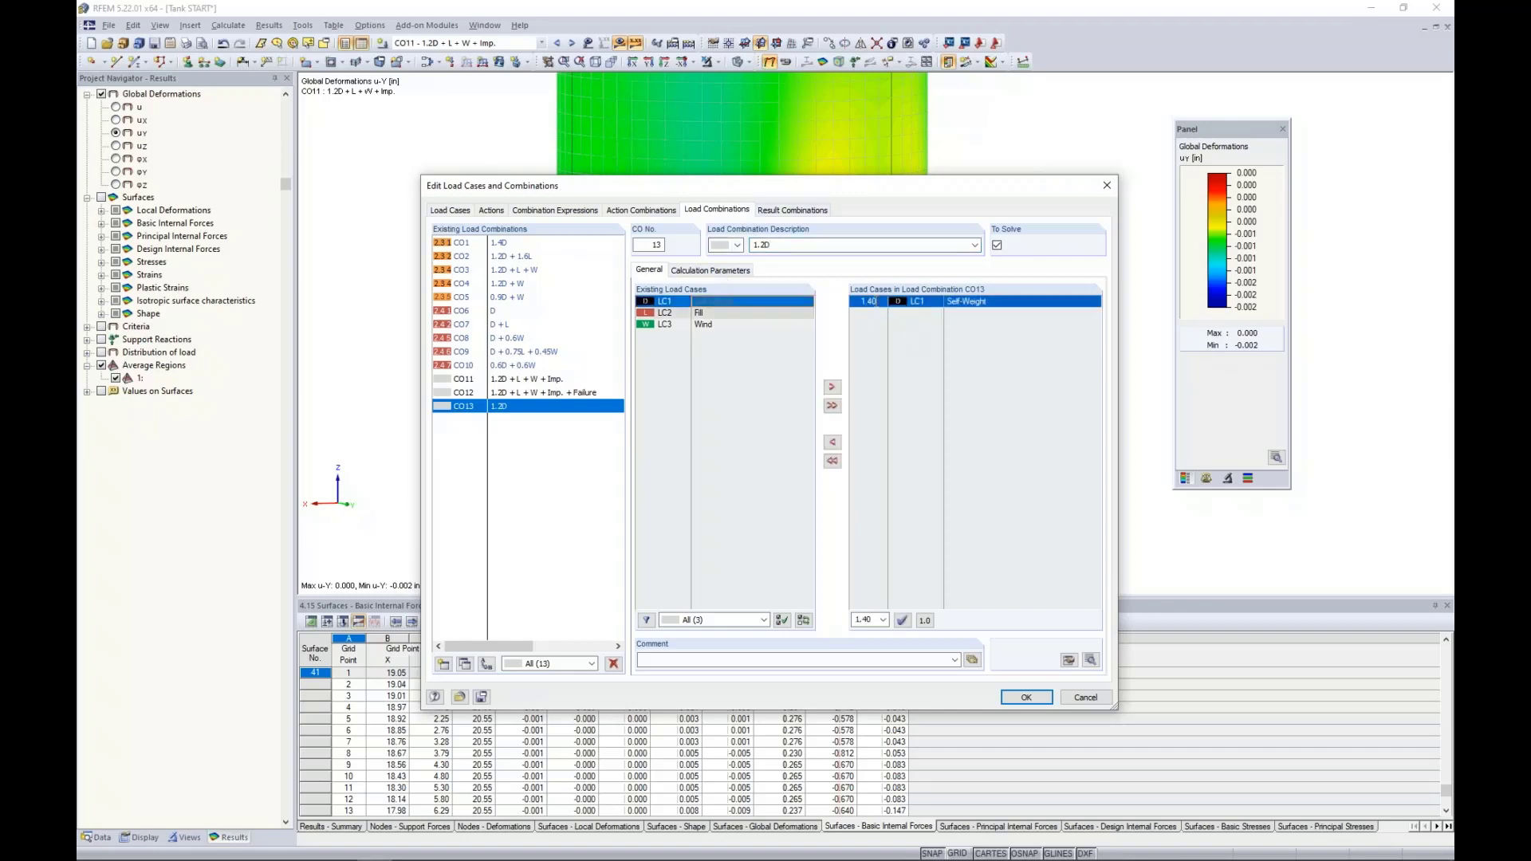
click(881, 301)
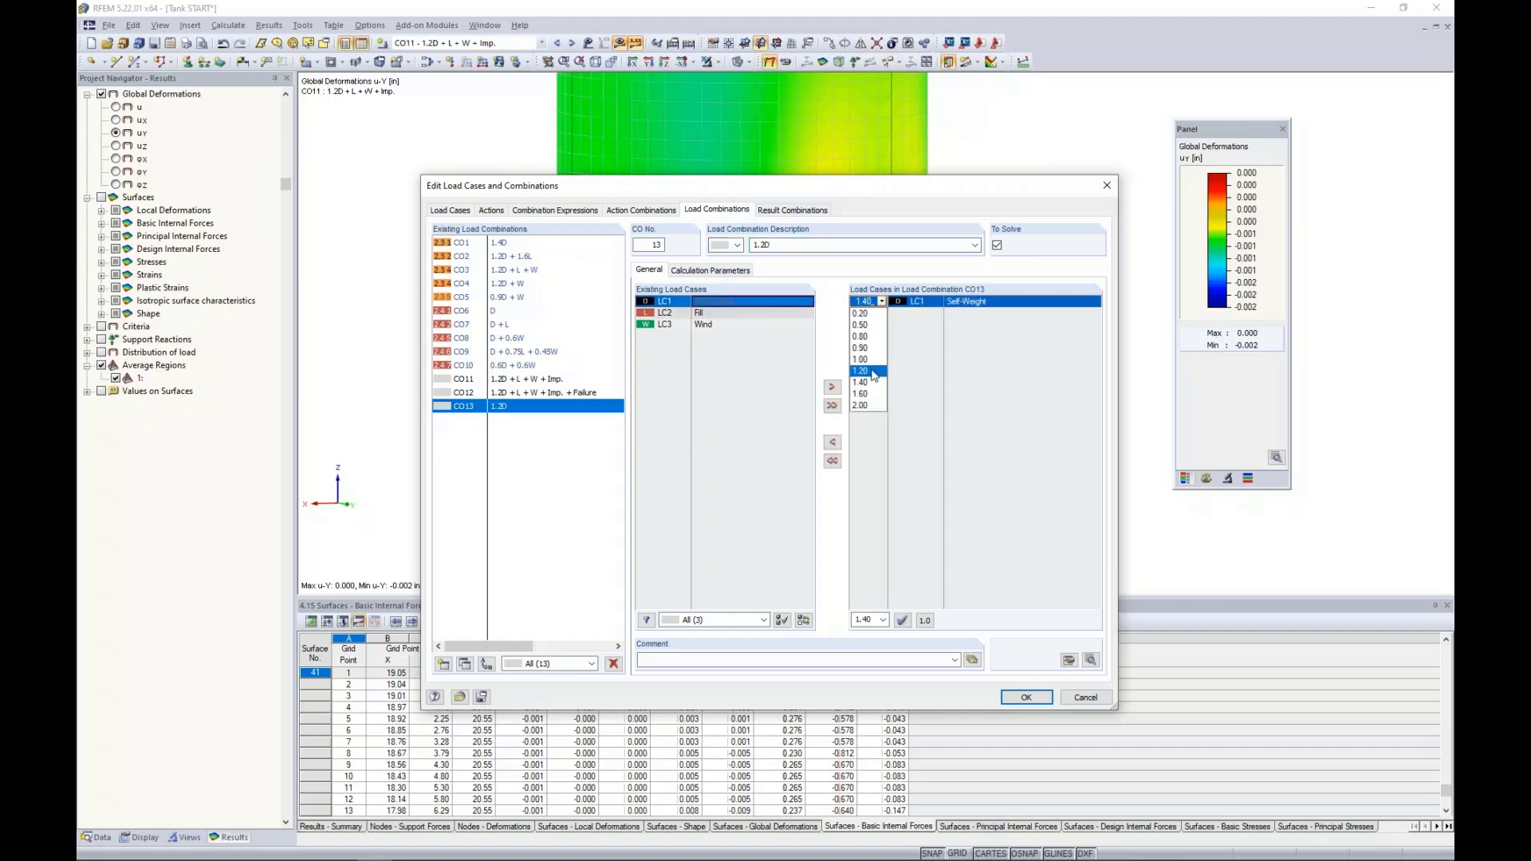
click(872, 373)
Assign CO13 - 1.2D as the non-increasing initial load of the 1.2D + L + W + Imp. + Failure combination.
click(709, 271)
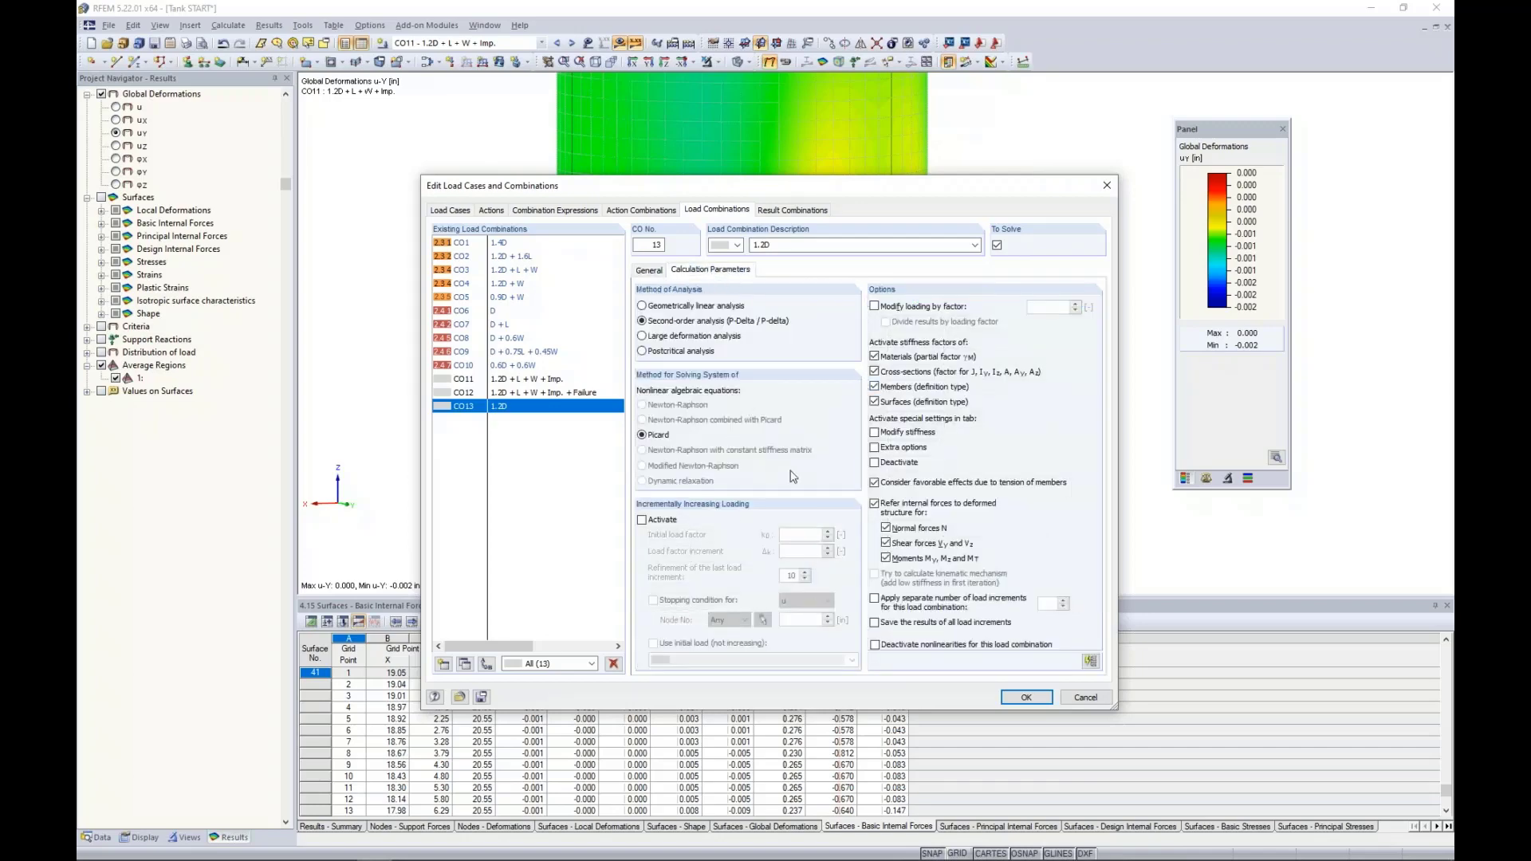
click(648, 270)
click(554, 396)
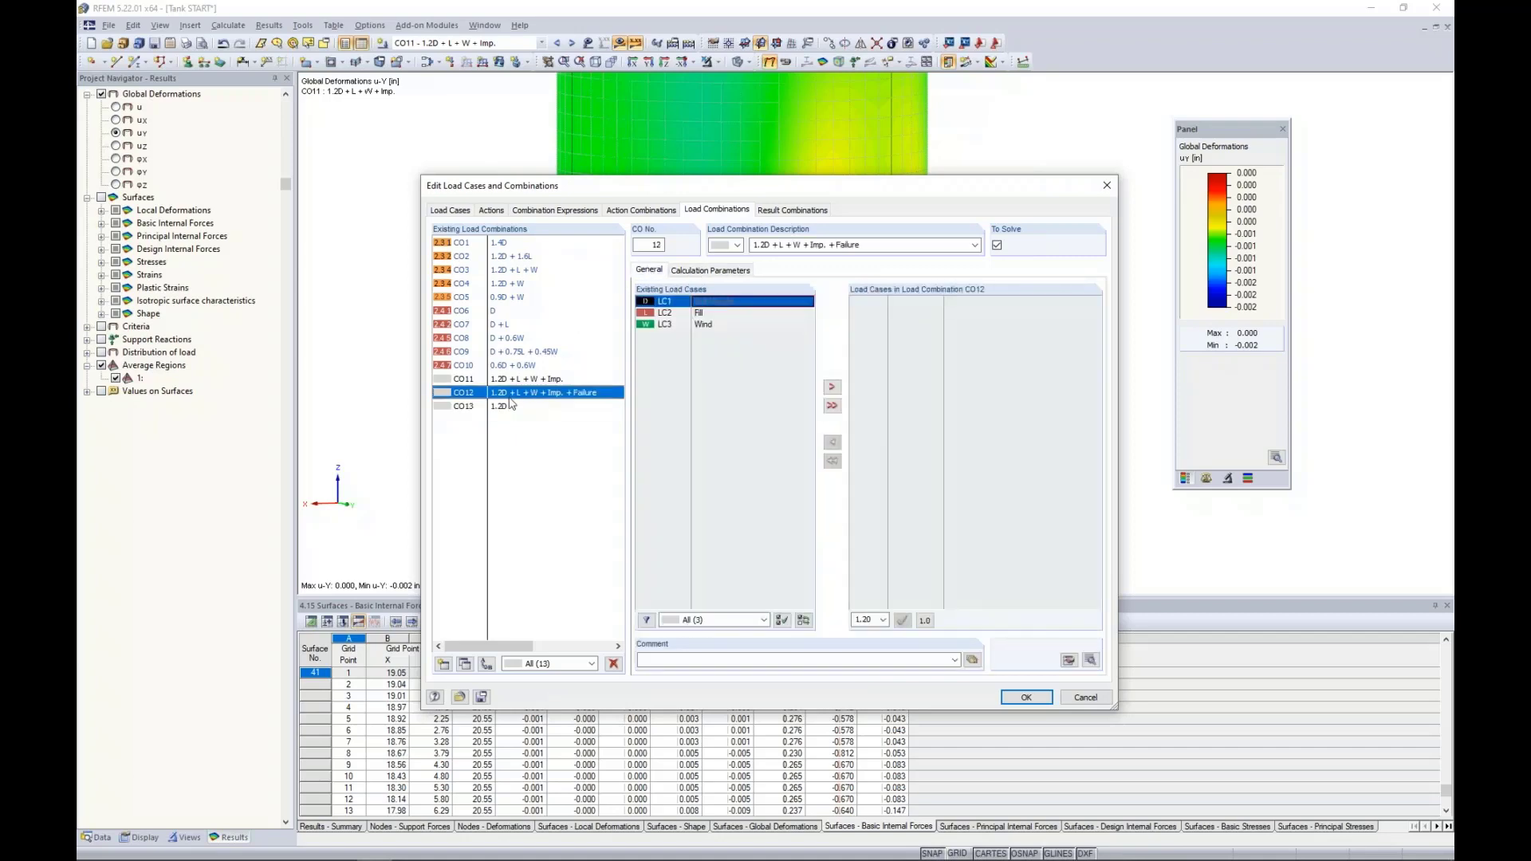
click(699, 271)
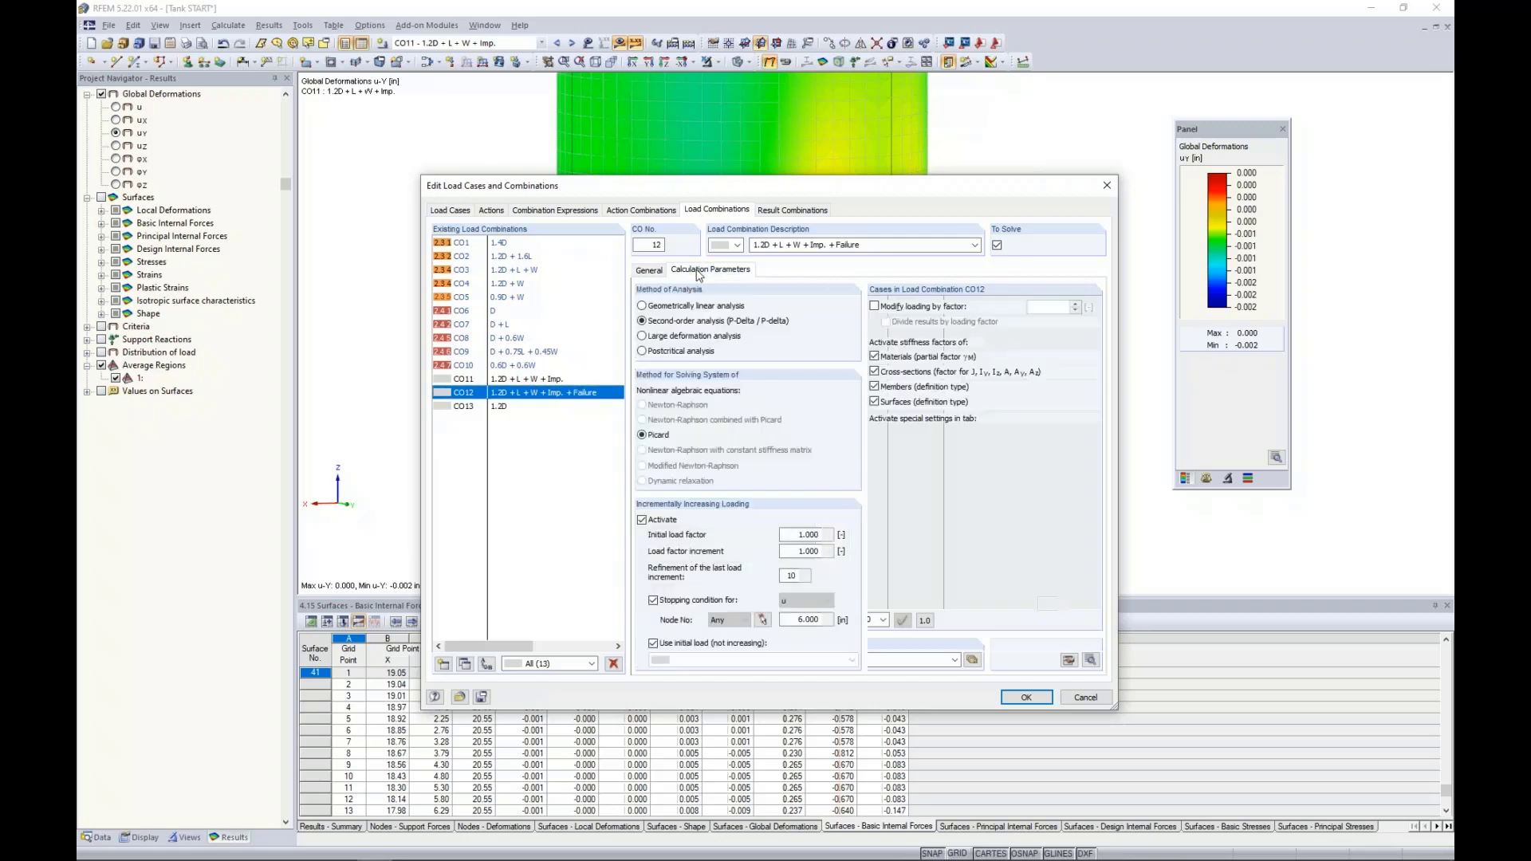
click(691, 661)
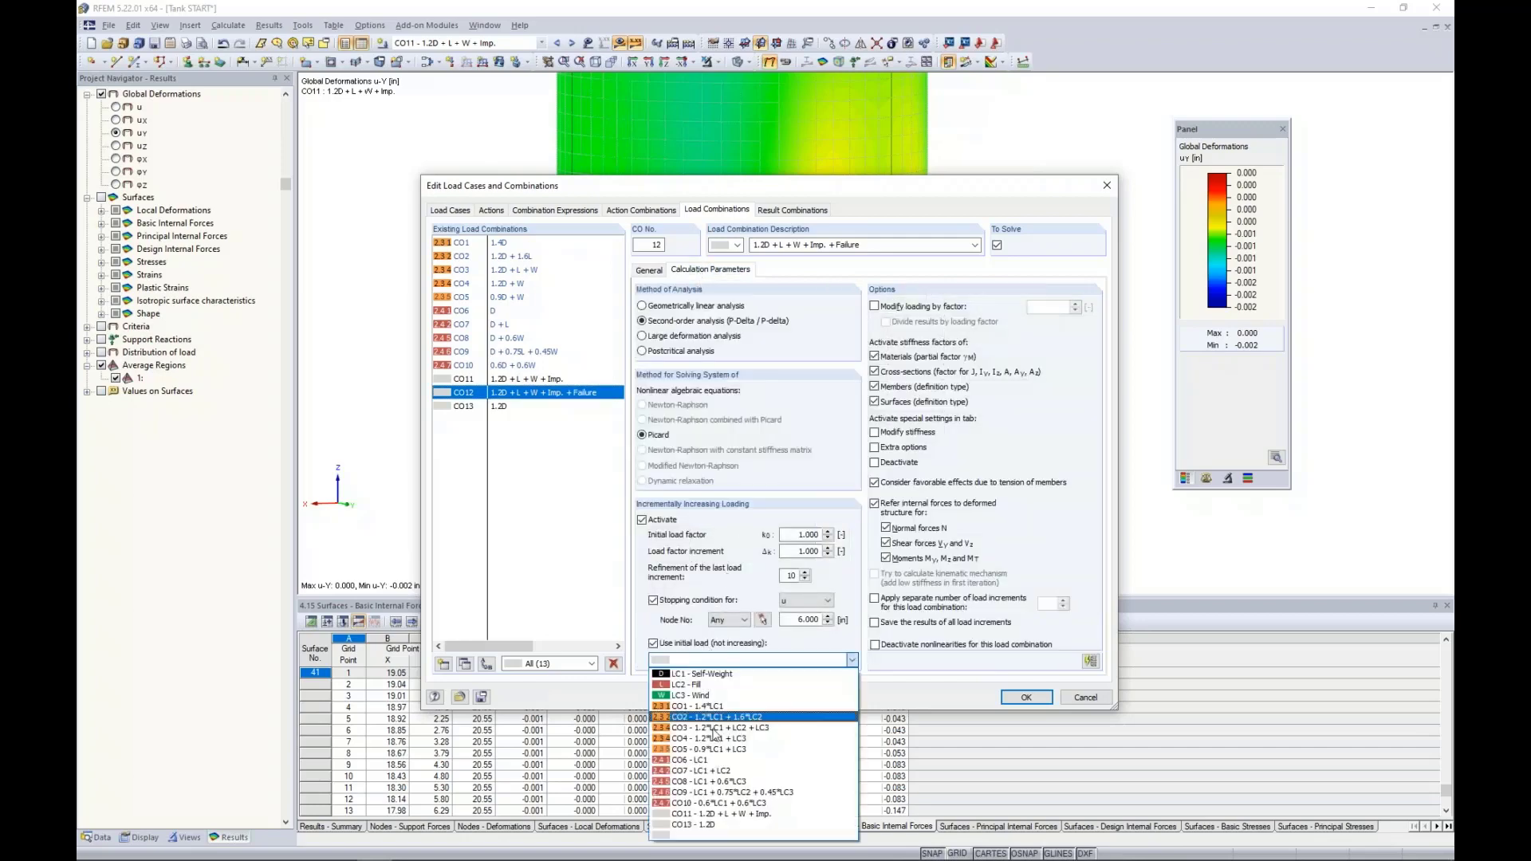
click(701, 824)
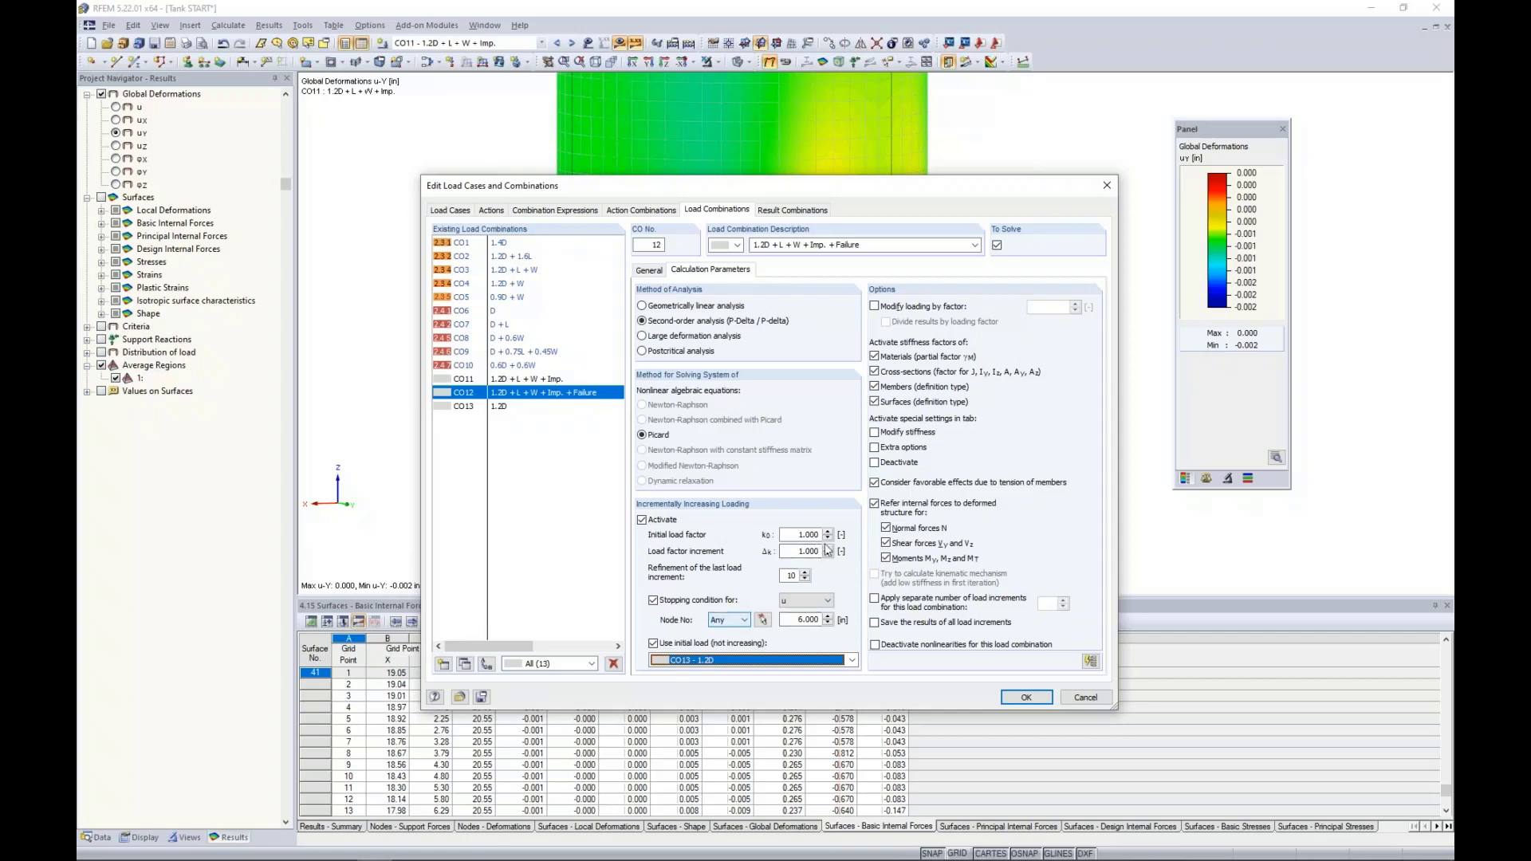
Activate the extra options for the failure combination and apply the generated imperfections from RF-IMP case CA1.
click(874, 448)
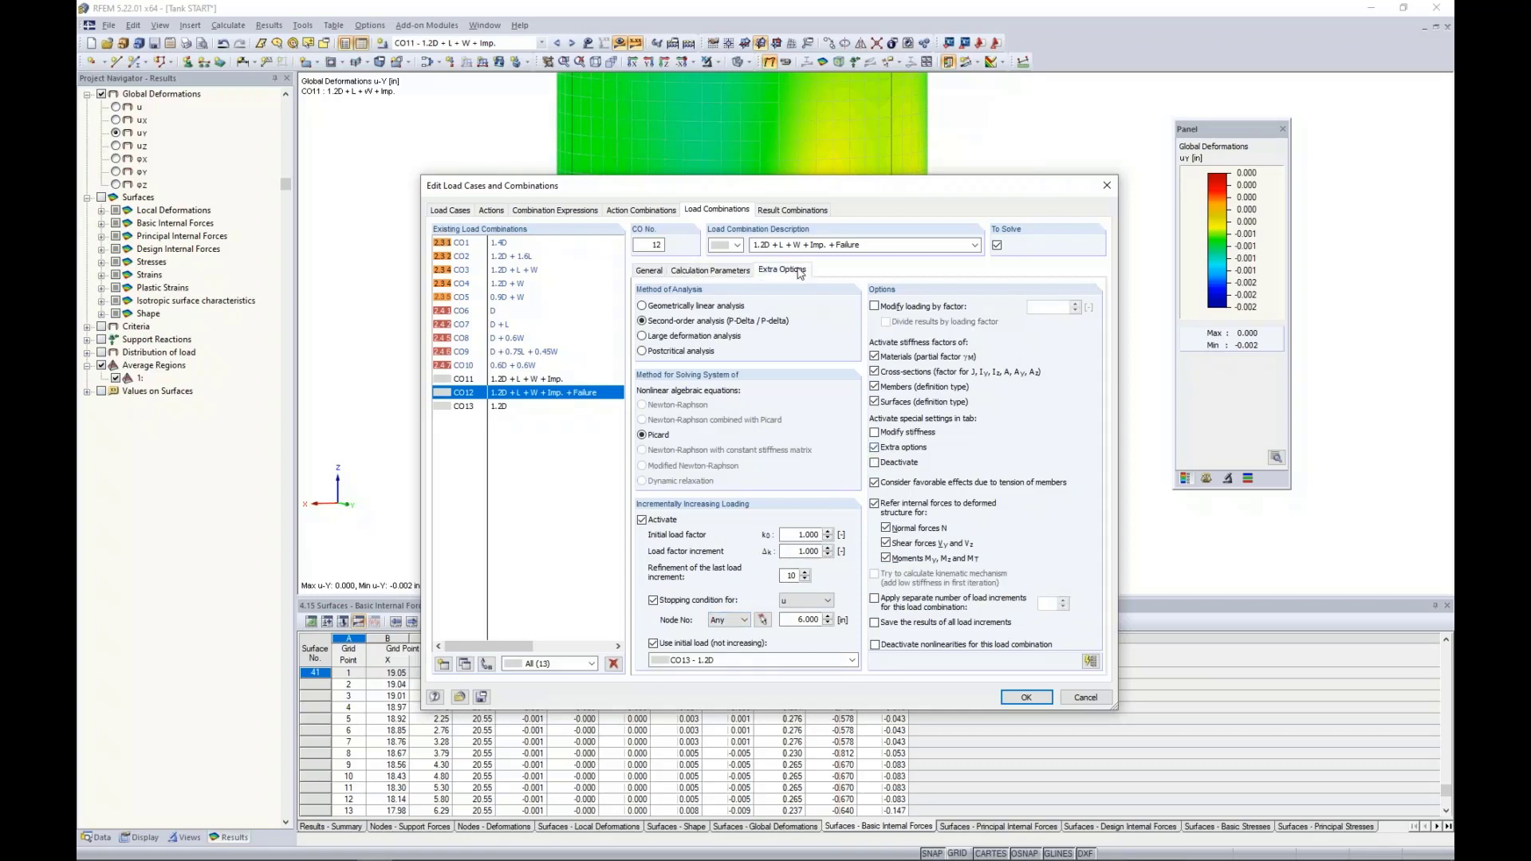
click(799, 271)
click(874, 450)
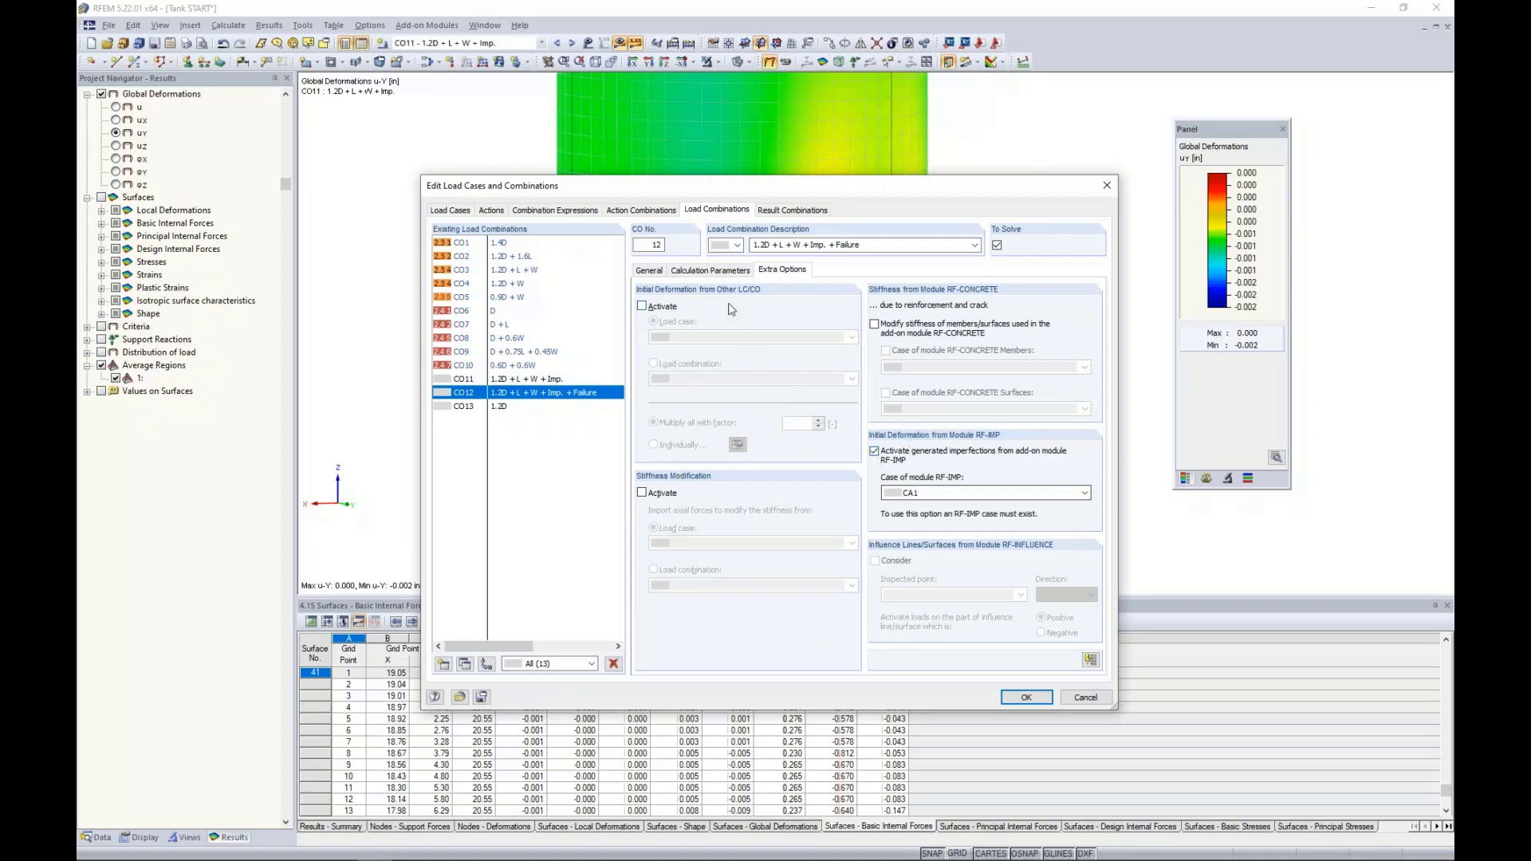
Save the results of all load increments and set the analysis method to large deformation analysis.
click(721, 272)
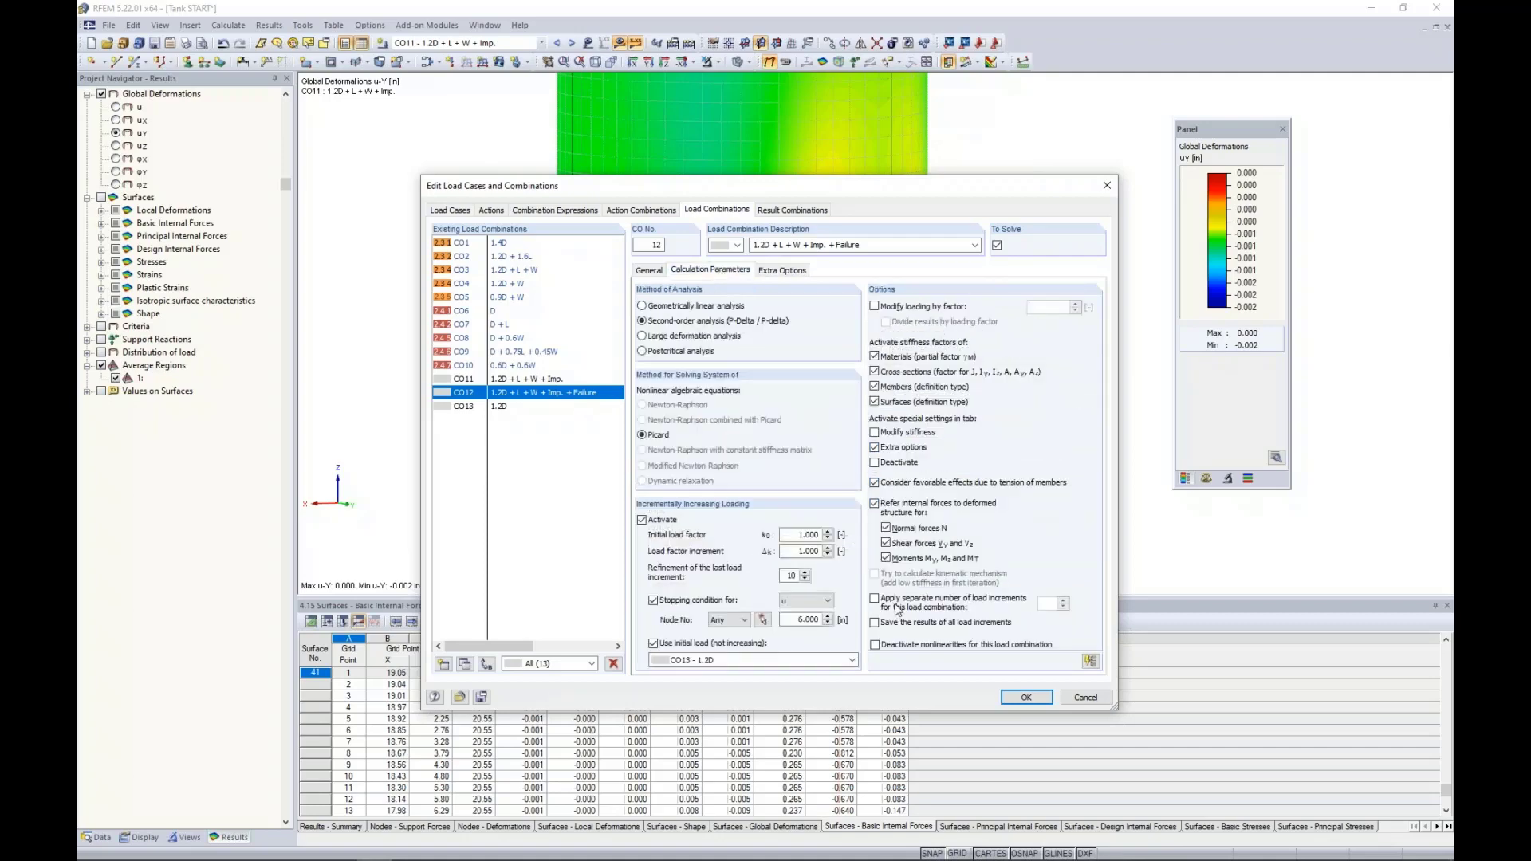
click(875, 623)
click(652, 343)
click(652, 342)
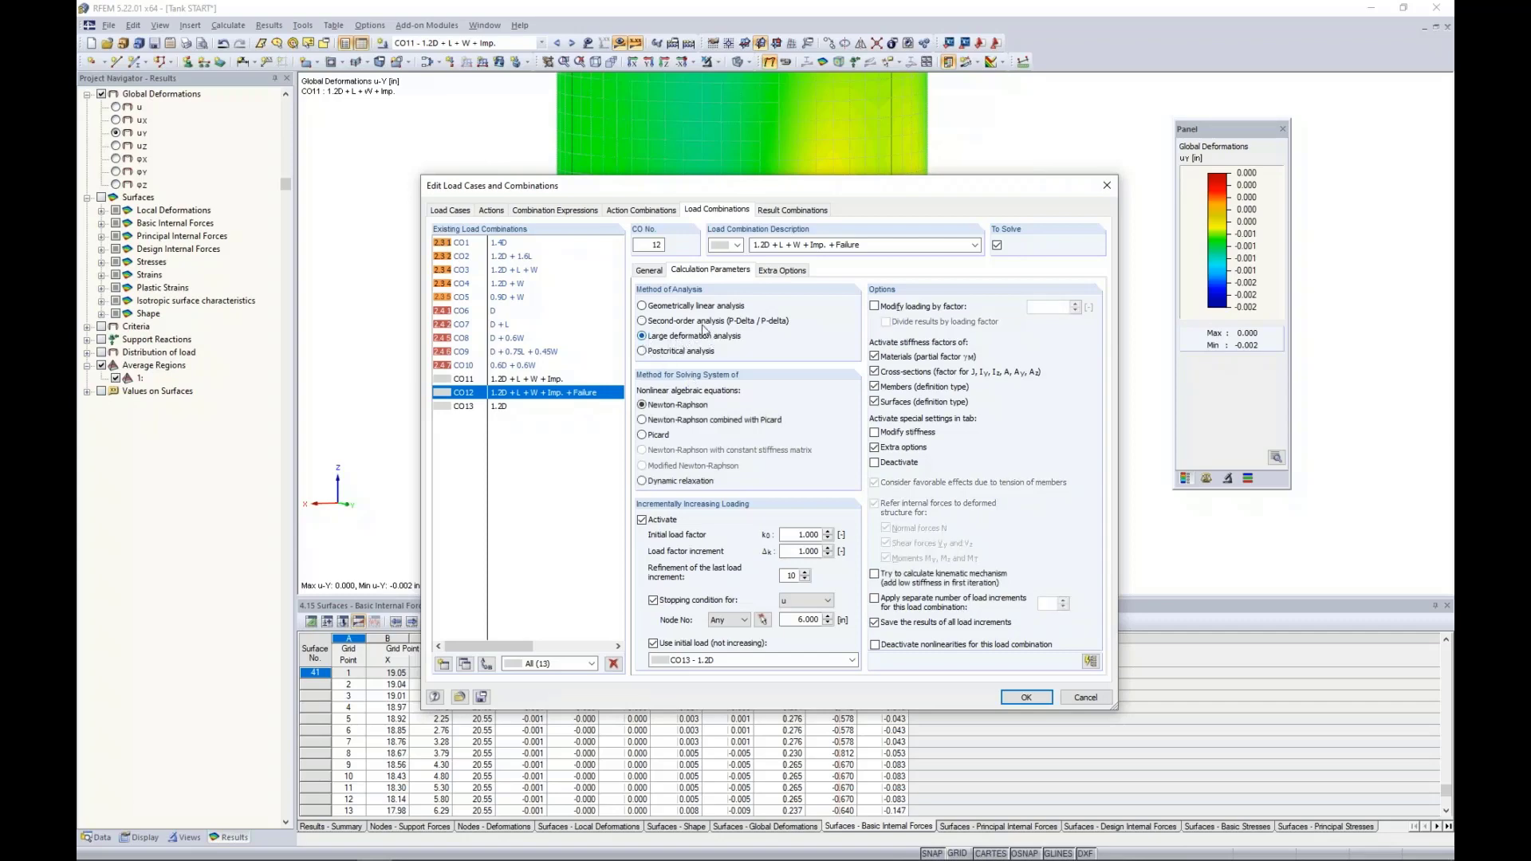
Add the Fill and Wind load cases to CO12 with a factor of 1.00 and apply the combinations, accepting deletion of existing results.
click(650, 271)
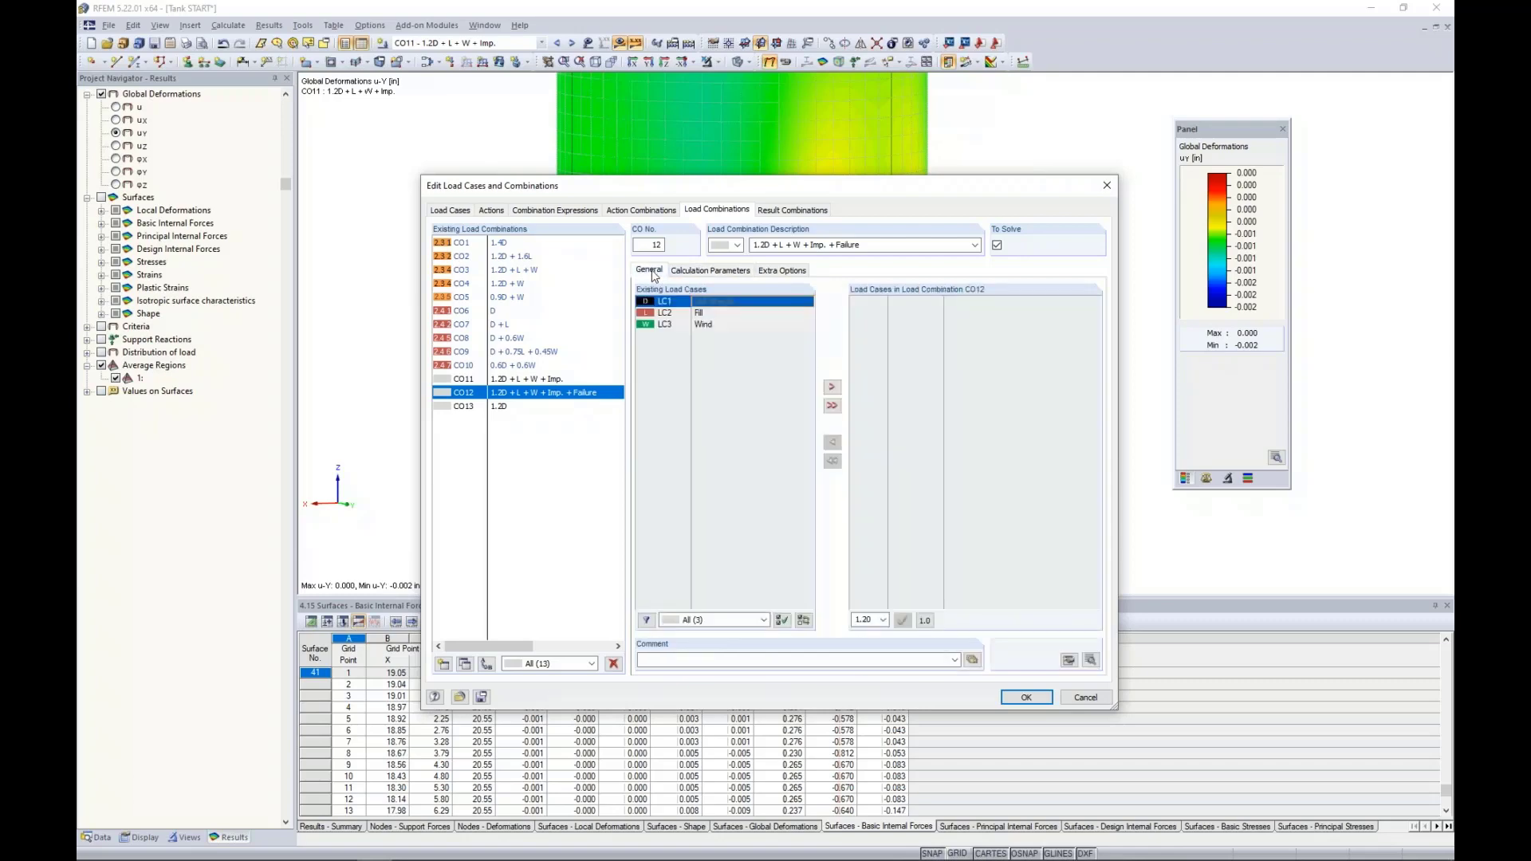
click(700, 312)
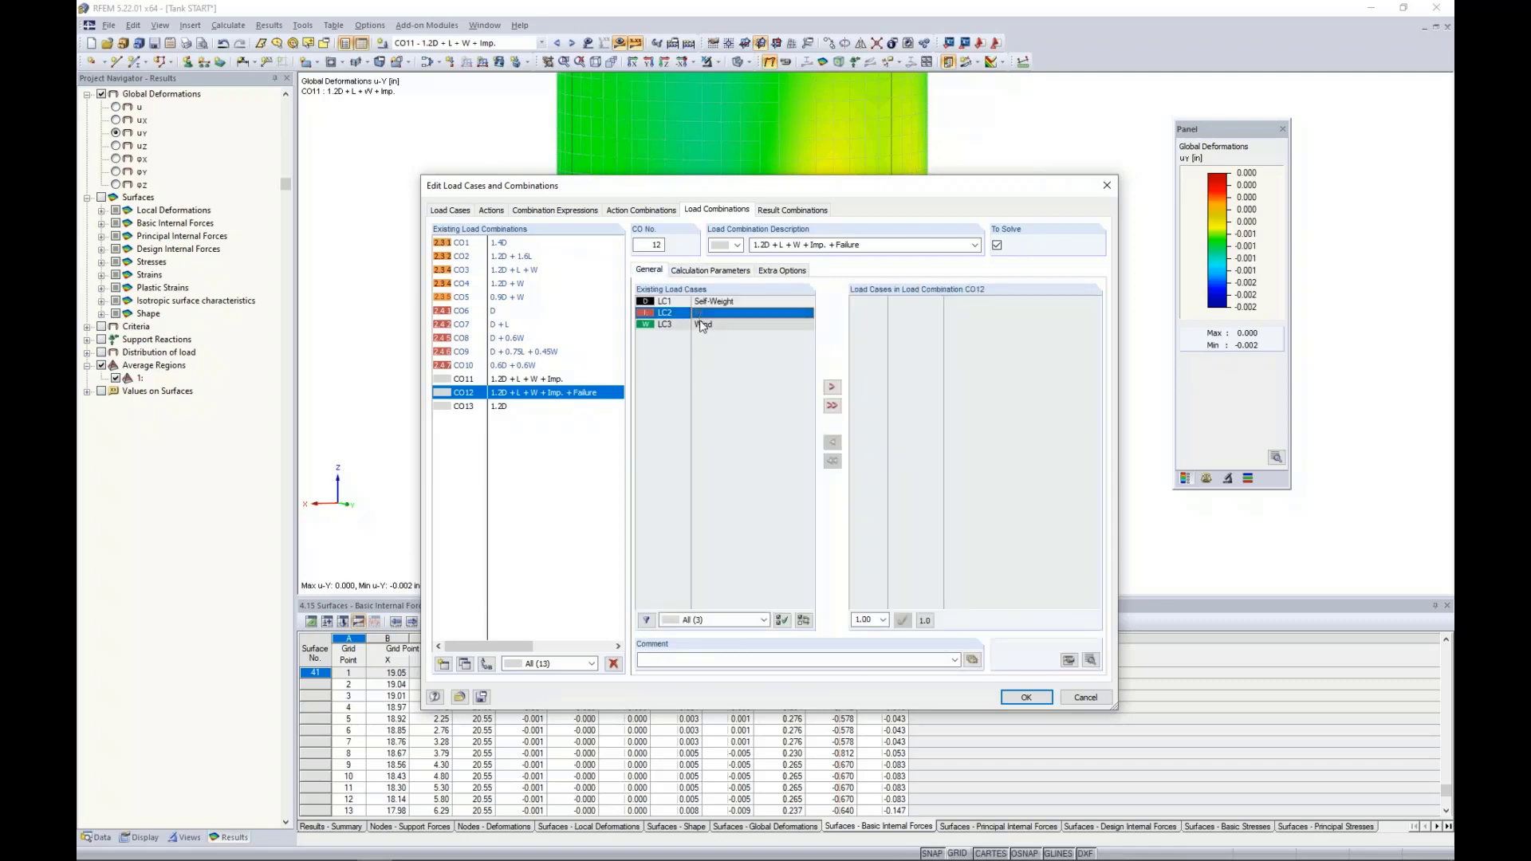
shift+click(701, 323)
click(832, 386)
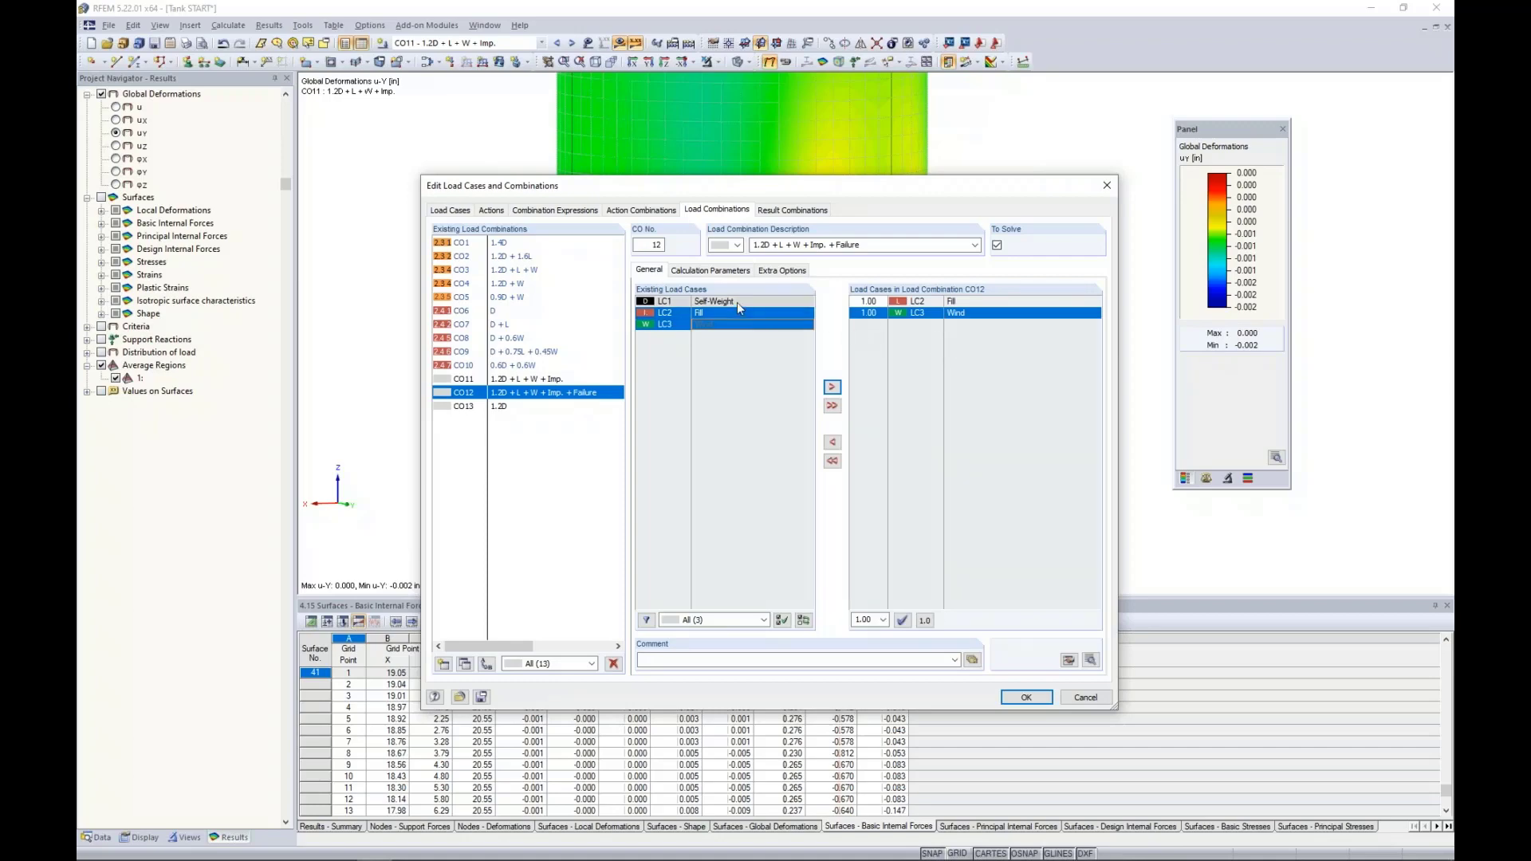
click(720, 270)
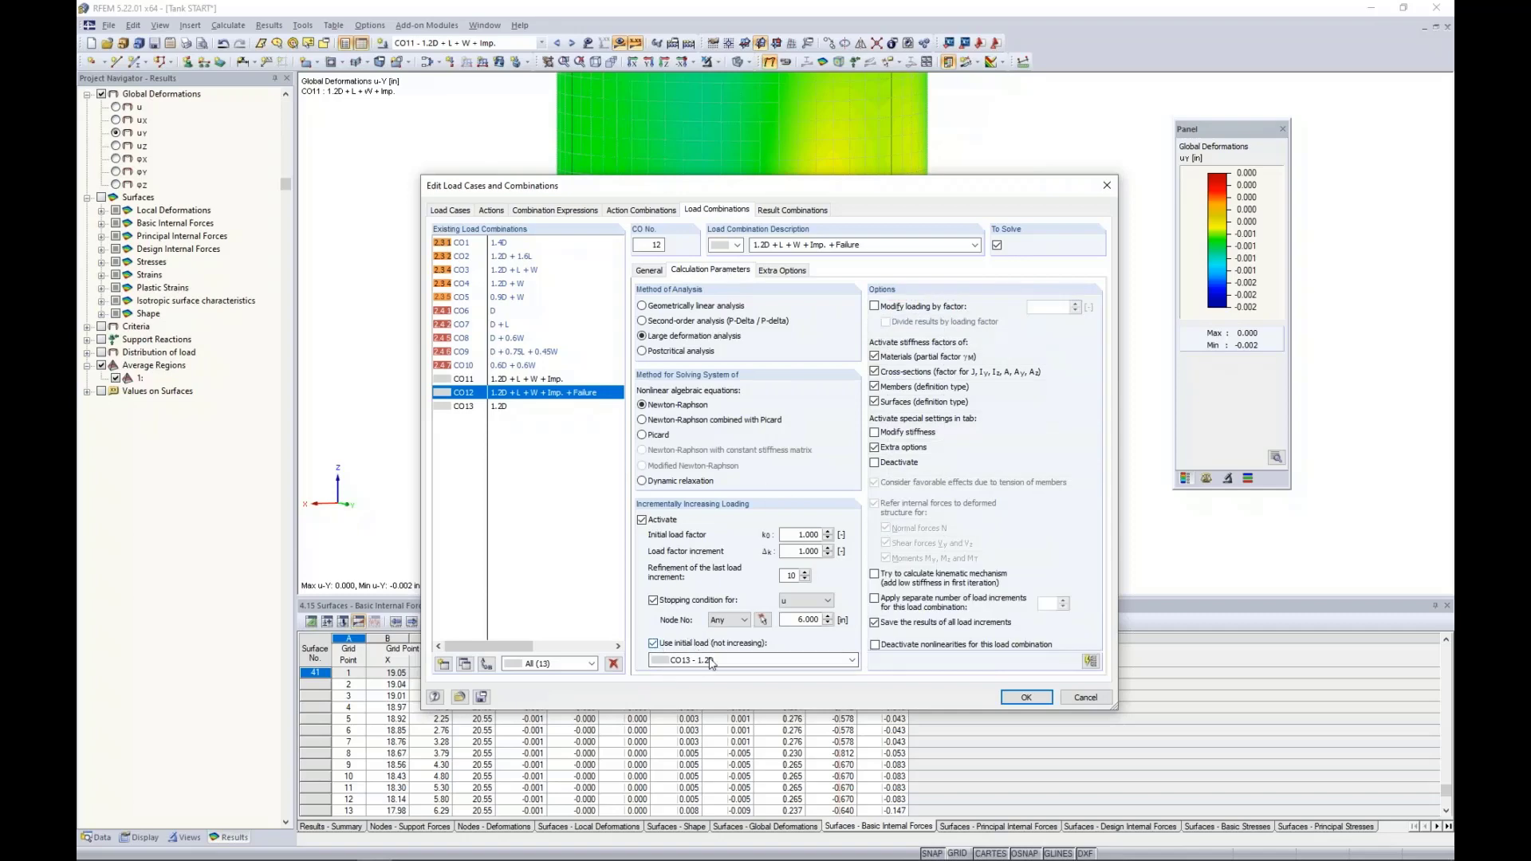
click(646, 272)
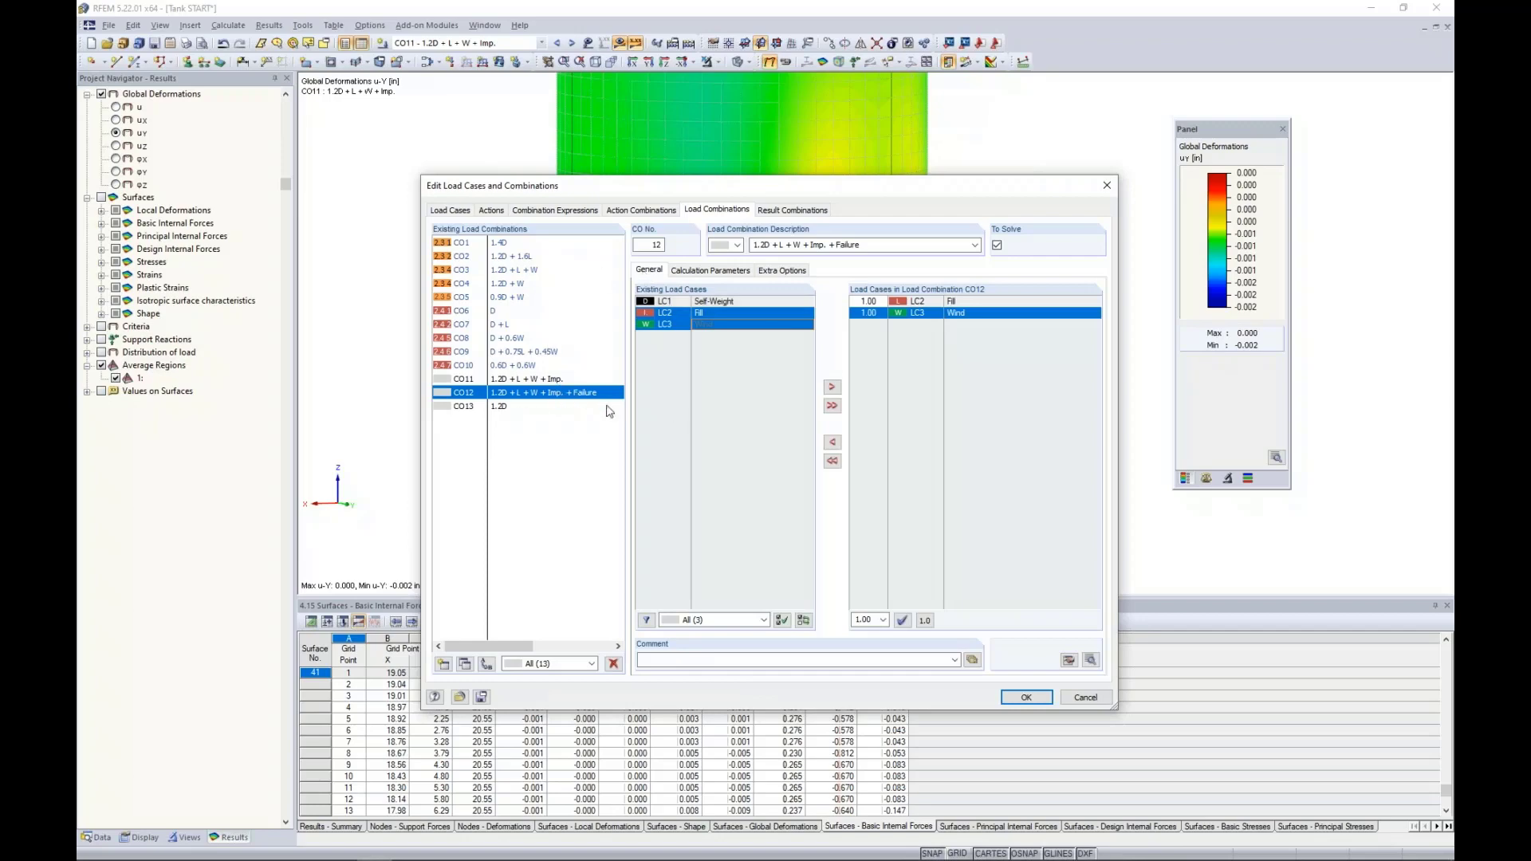
click(1025, 697)
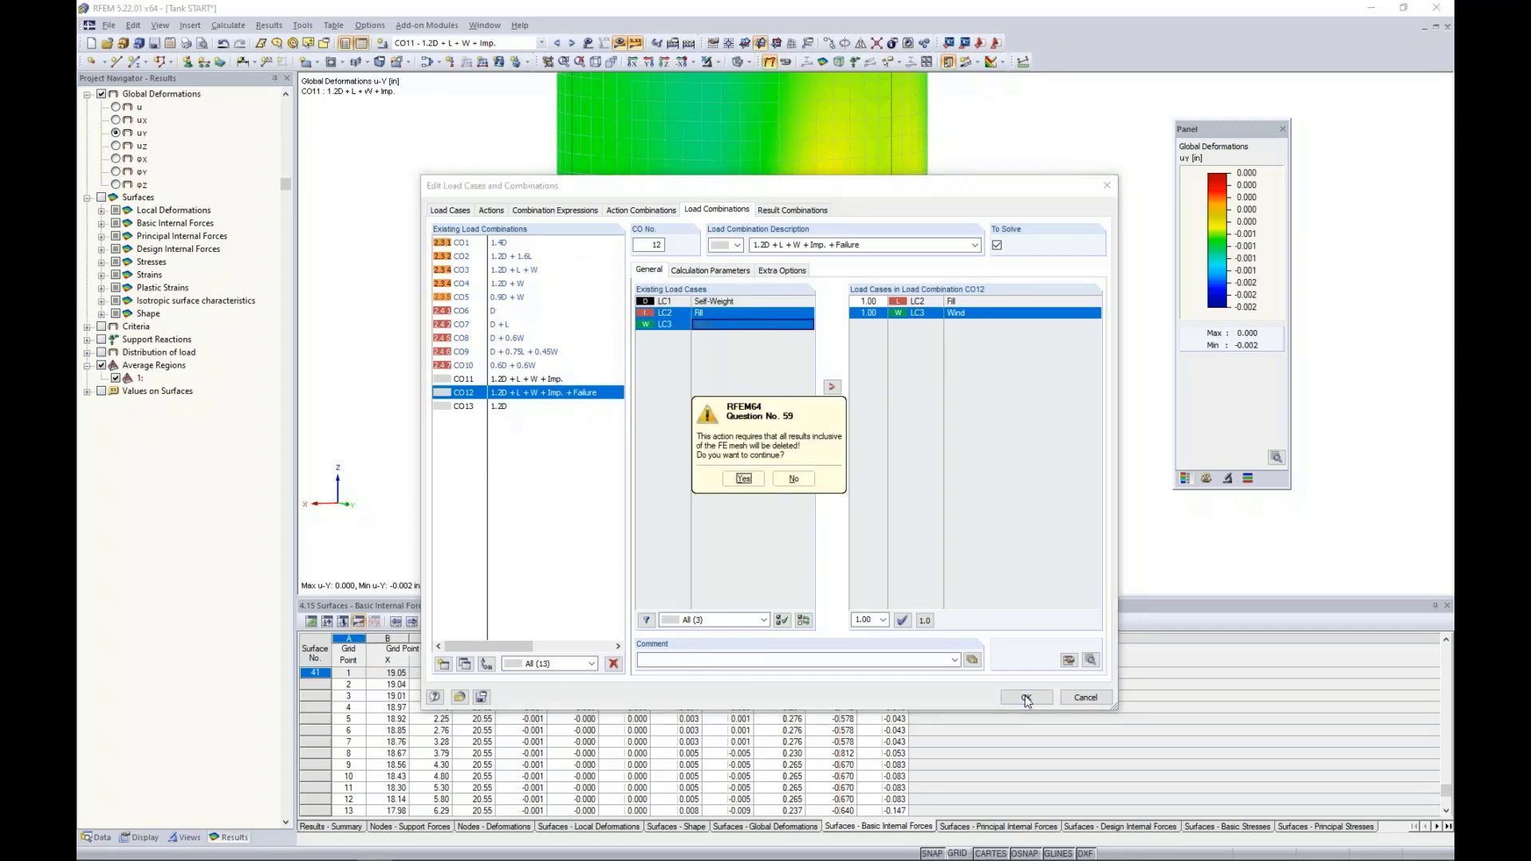
click(743, 479)
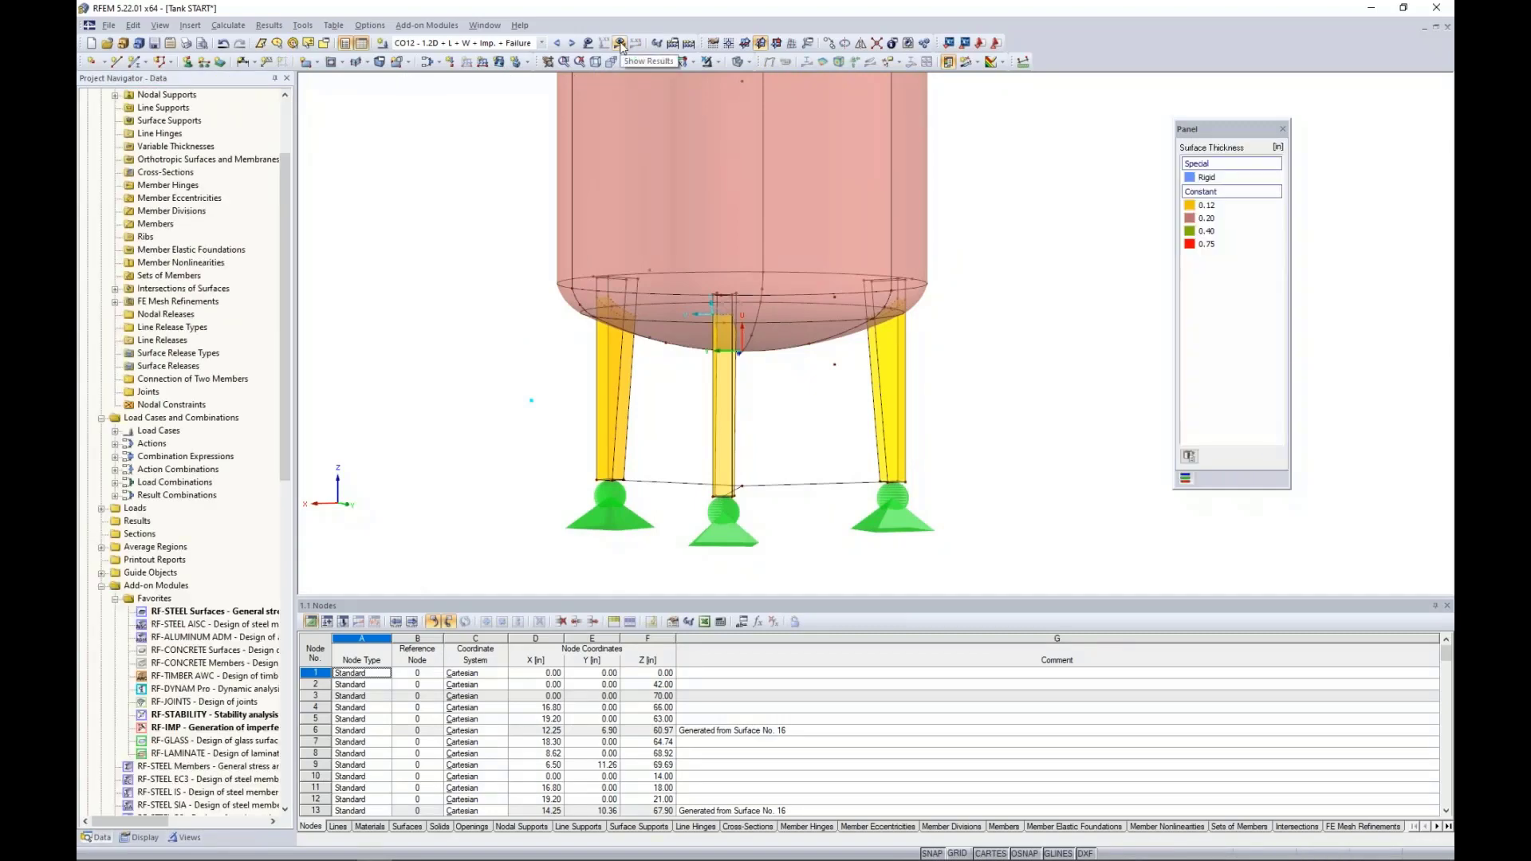
Switch to the Tank FINISH model and show its CO12 global deformations by load increment.
click(485, 25)
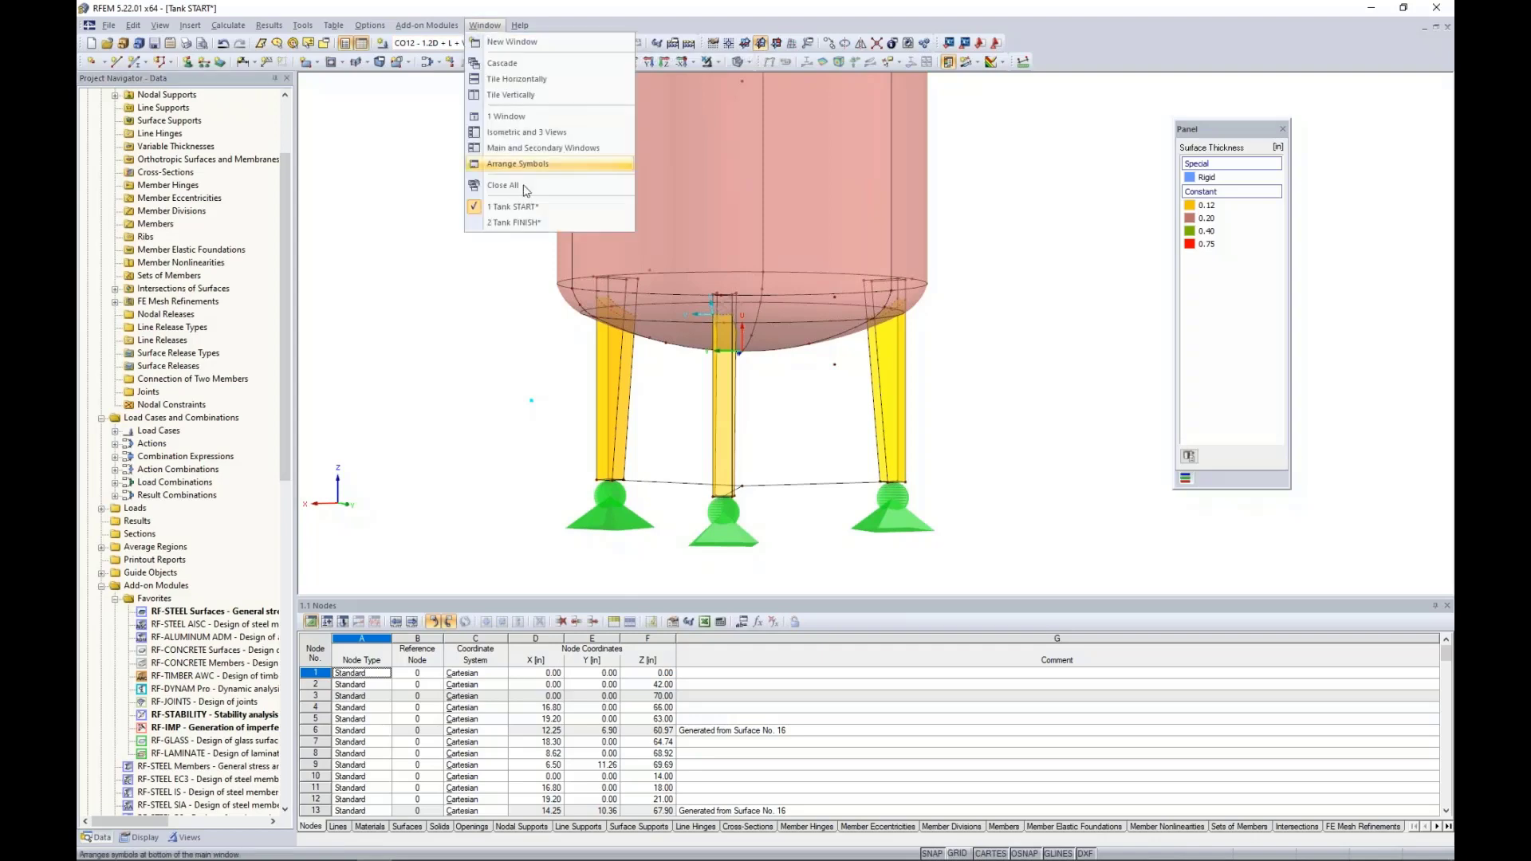
click(514, 222)
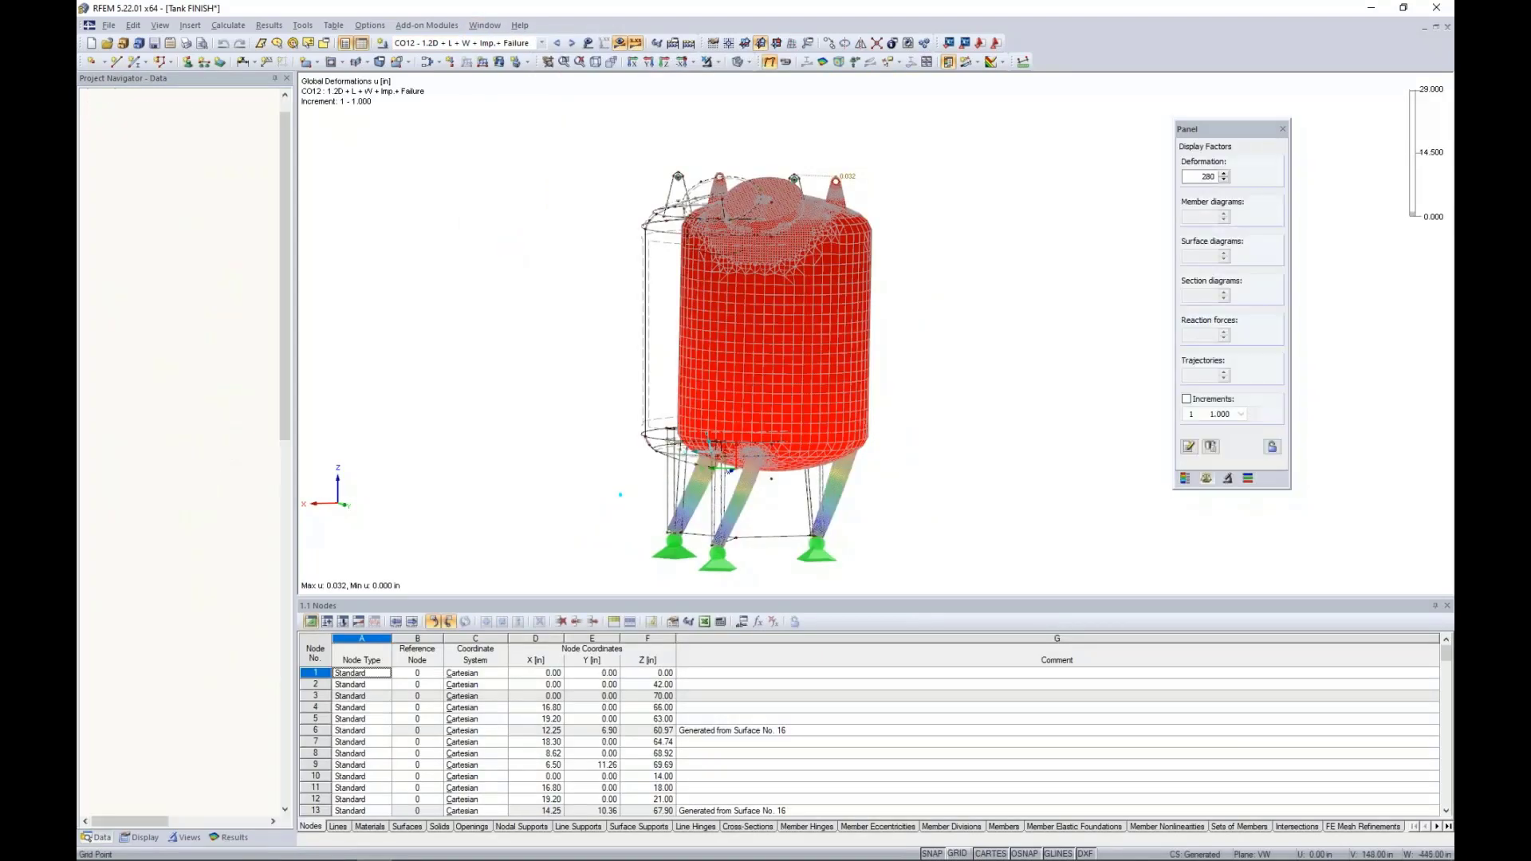
click(232, 837)
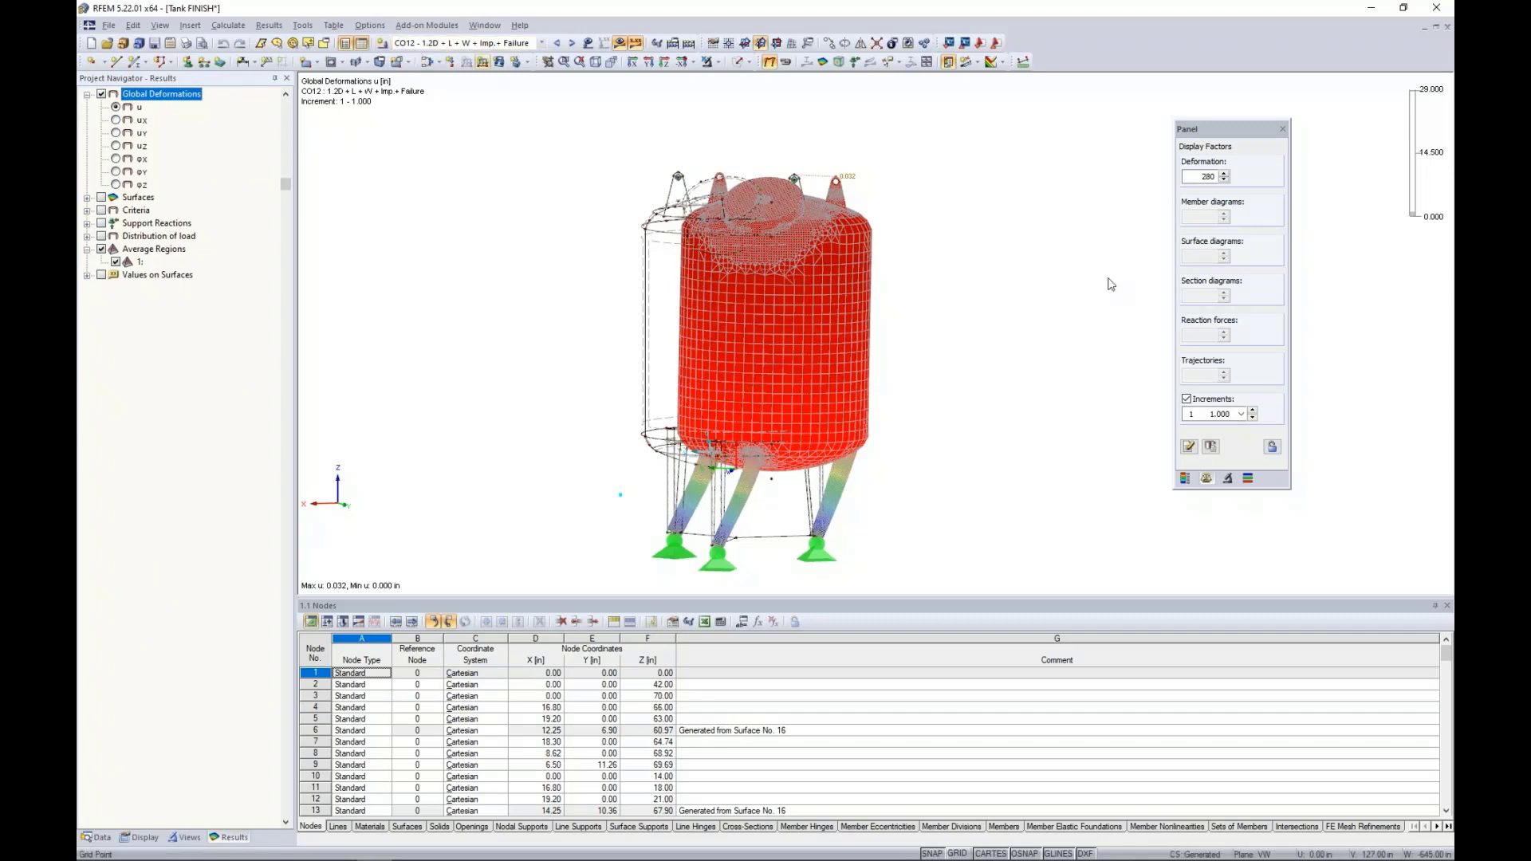
click(1186, 400)
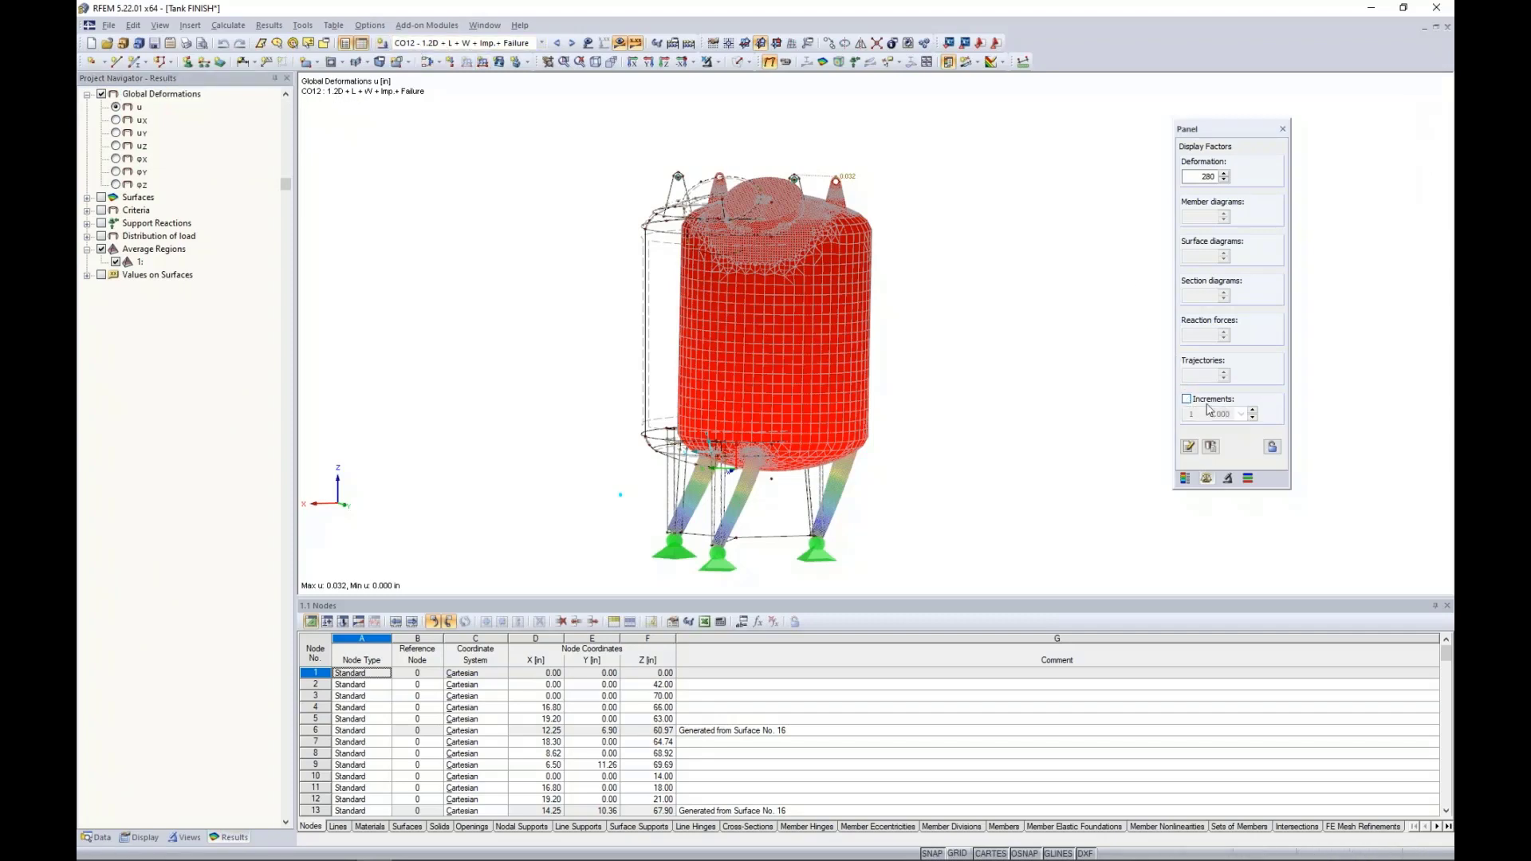
click(1186, 399)
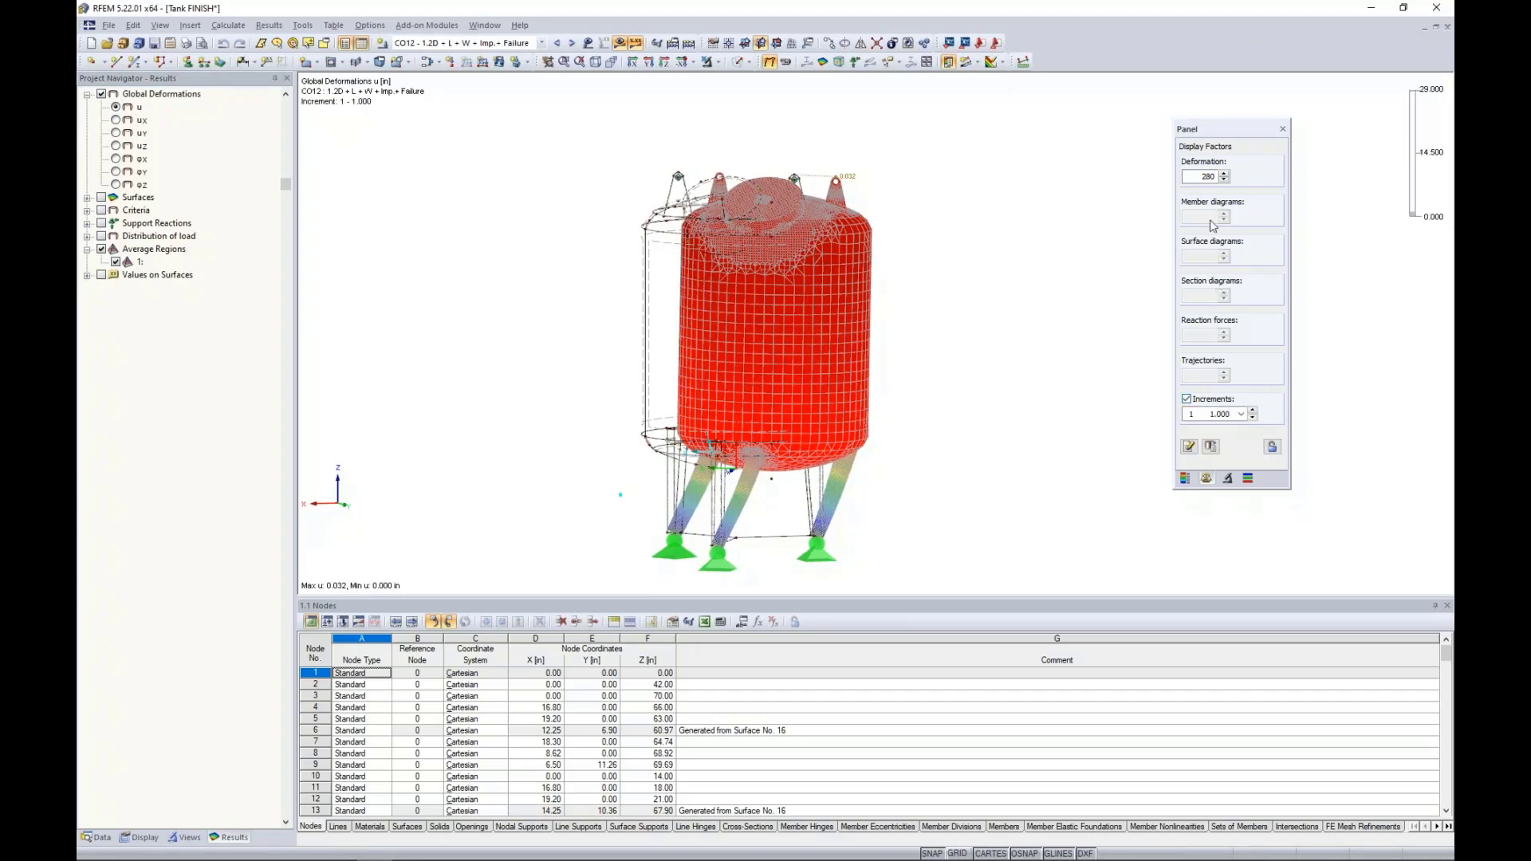
Set the deformation display factor to 30 and lock it for all increments.
double_click(1207, 176)
text(30)
key(Return)
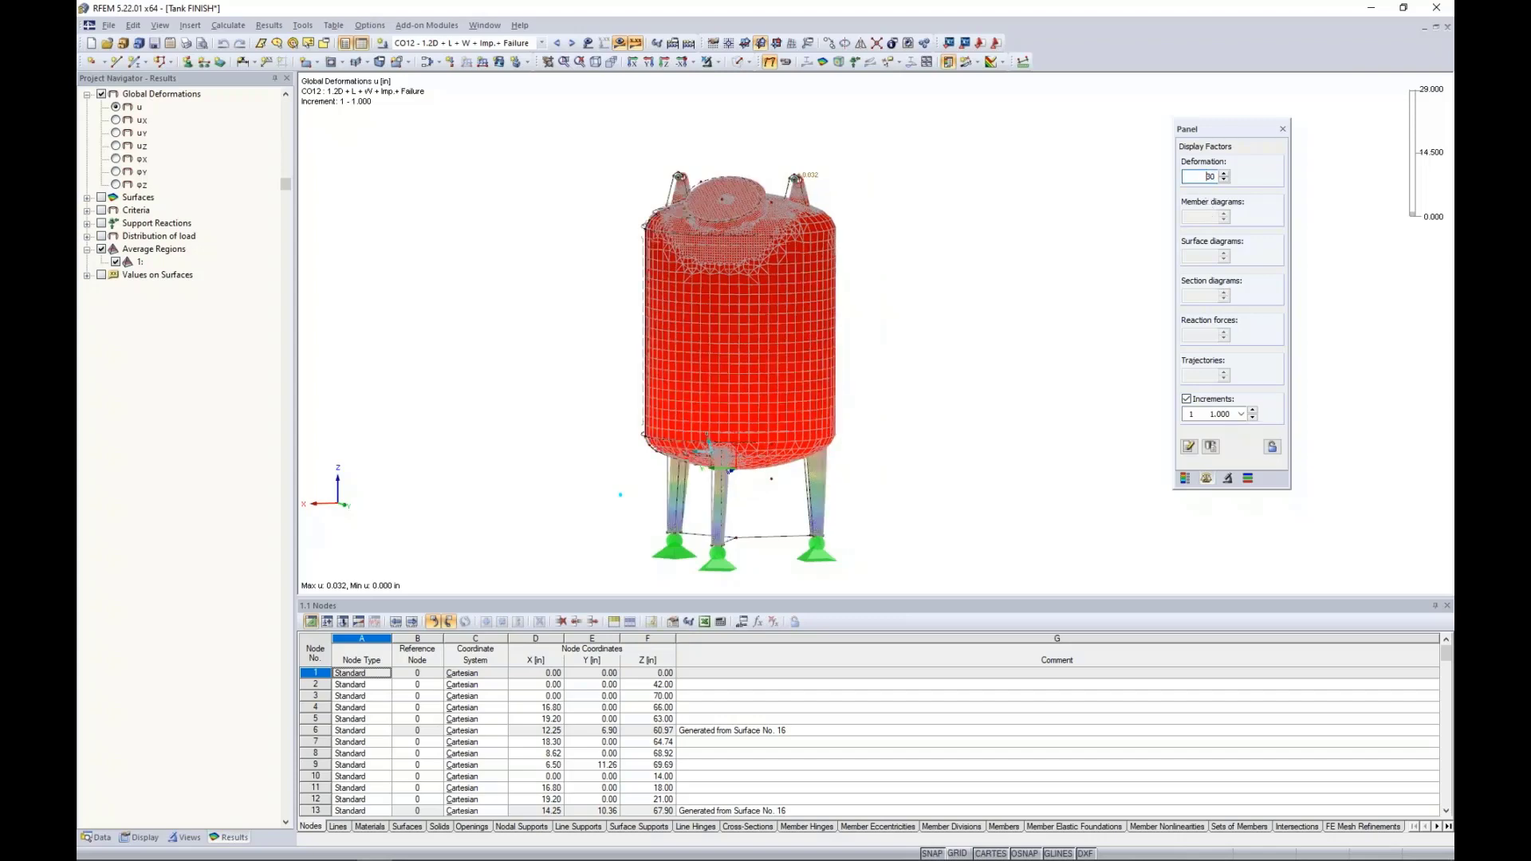
click(1271, 448)
scroll(814, 479, up, 3)
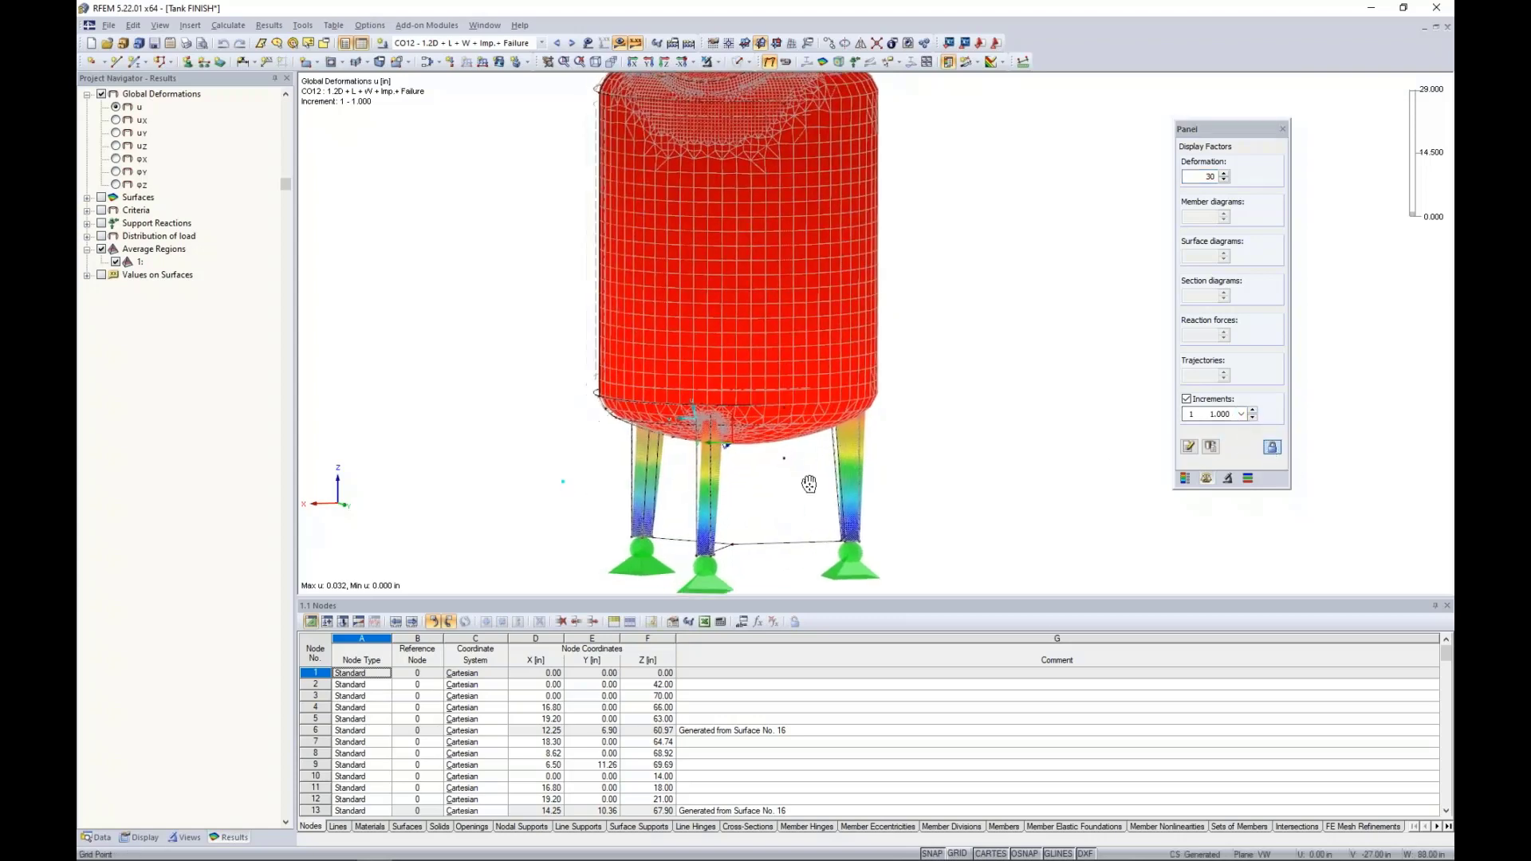
Try displaying the FE mesh on surfaces instead of on surface results.
click(142, 837)
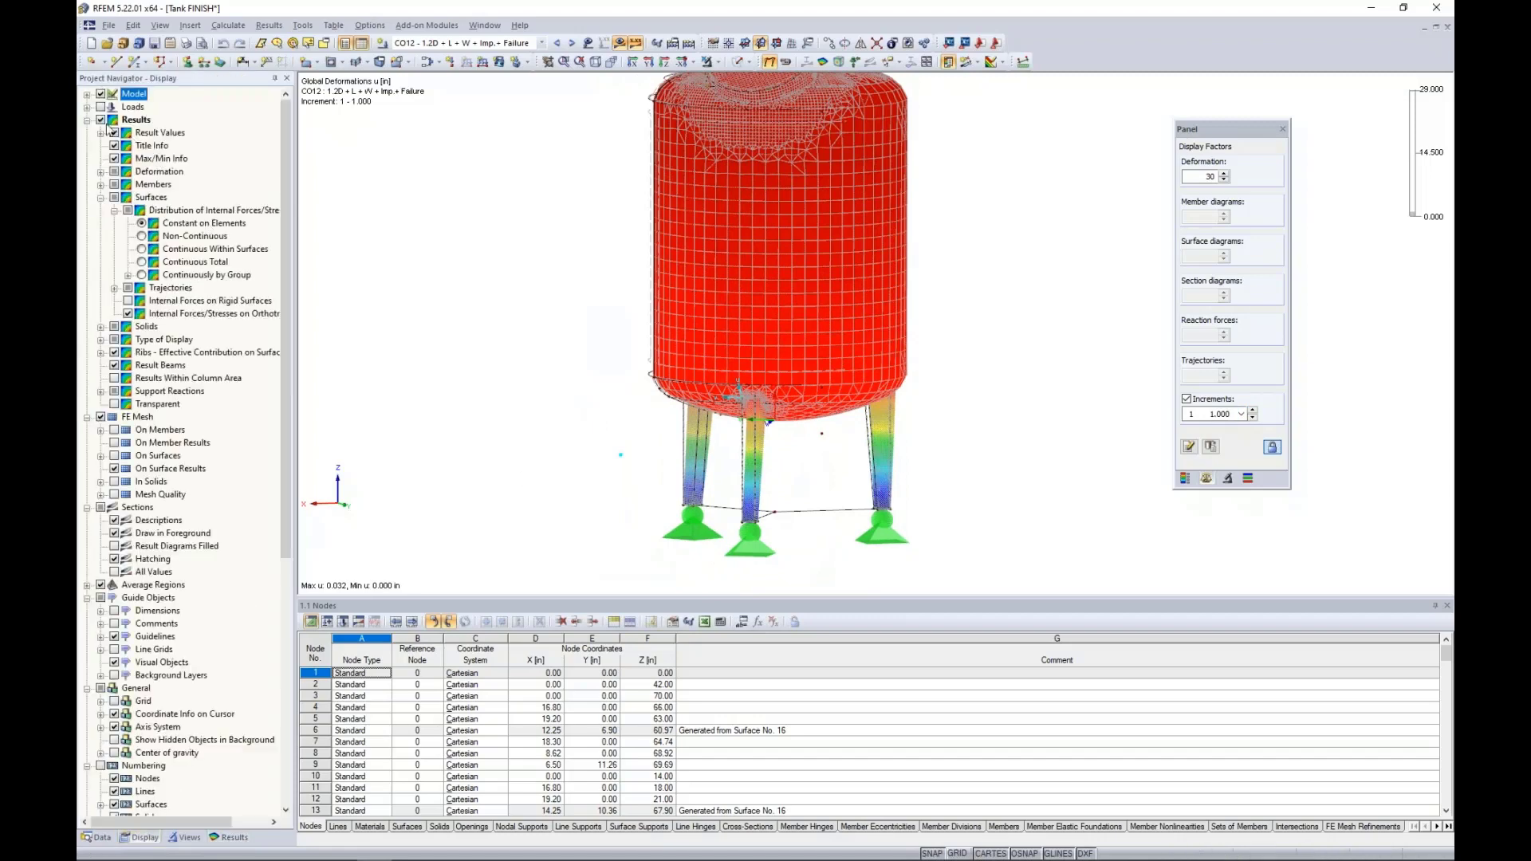
click(87, 119)
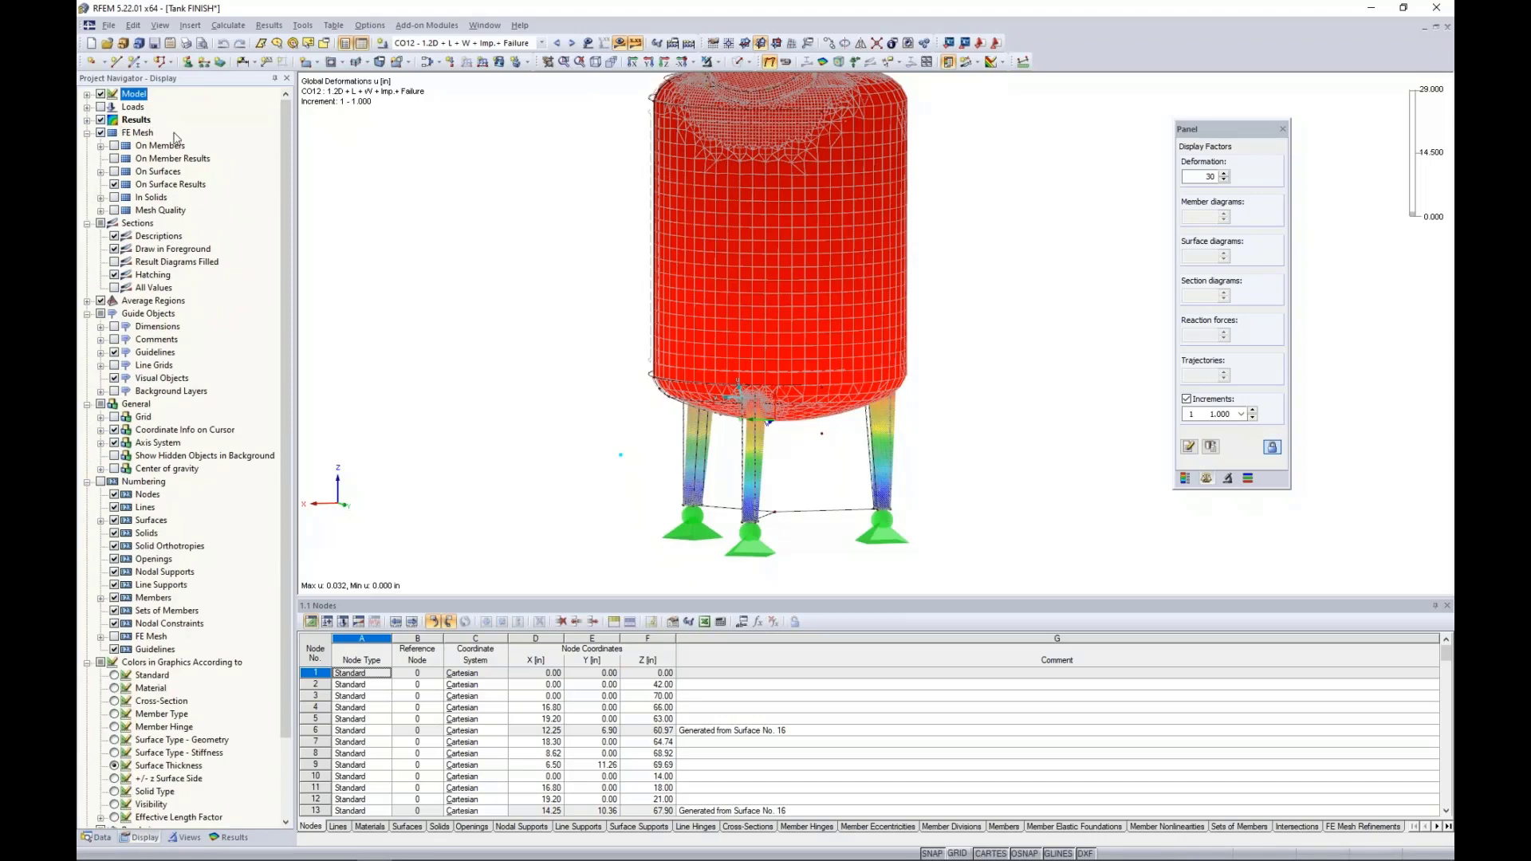
click(114, 173)
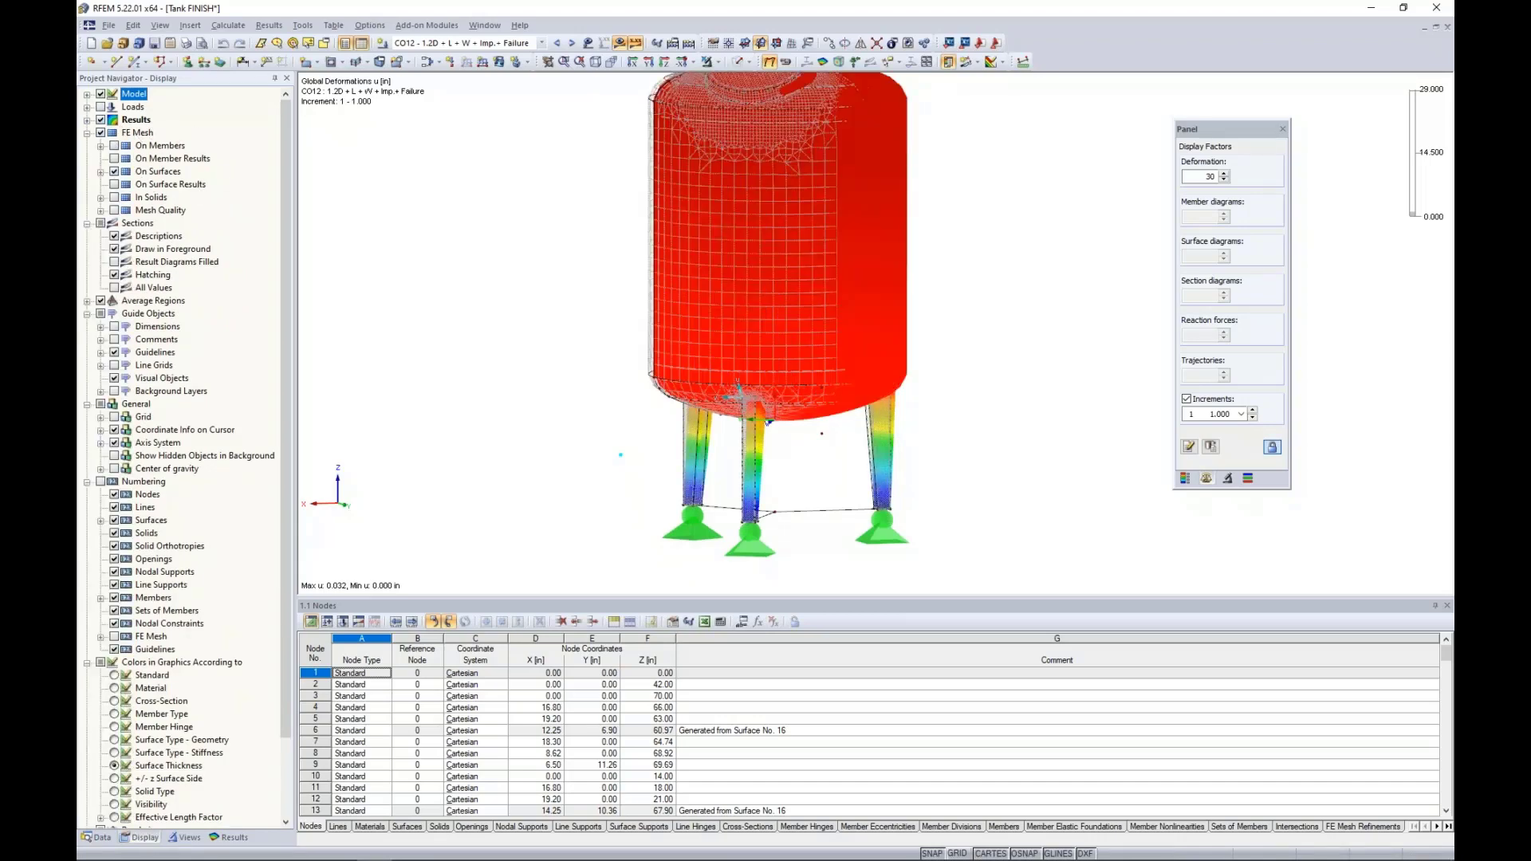
click(114, 171)
click(114, 184)
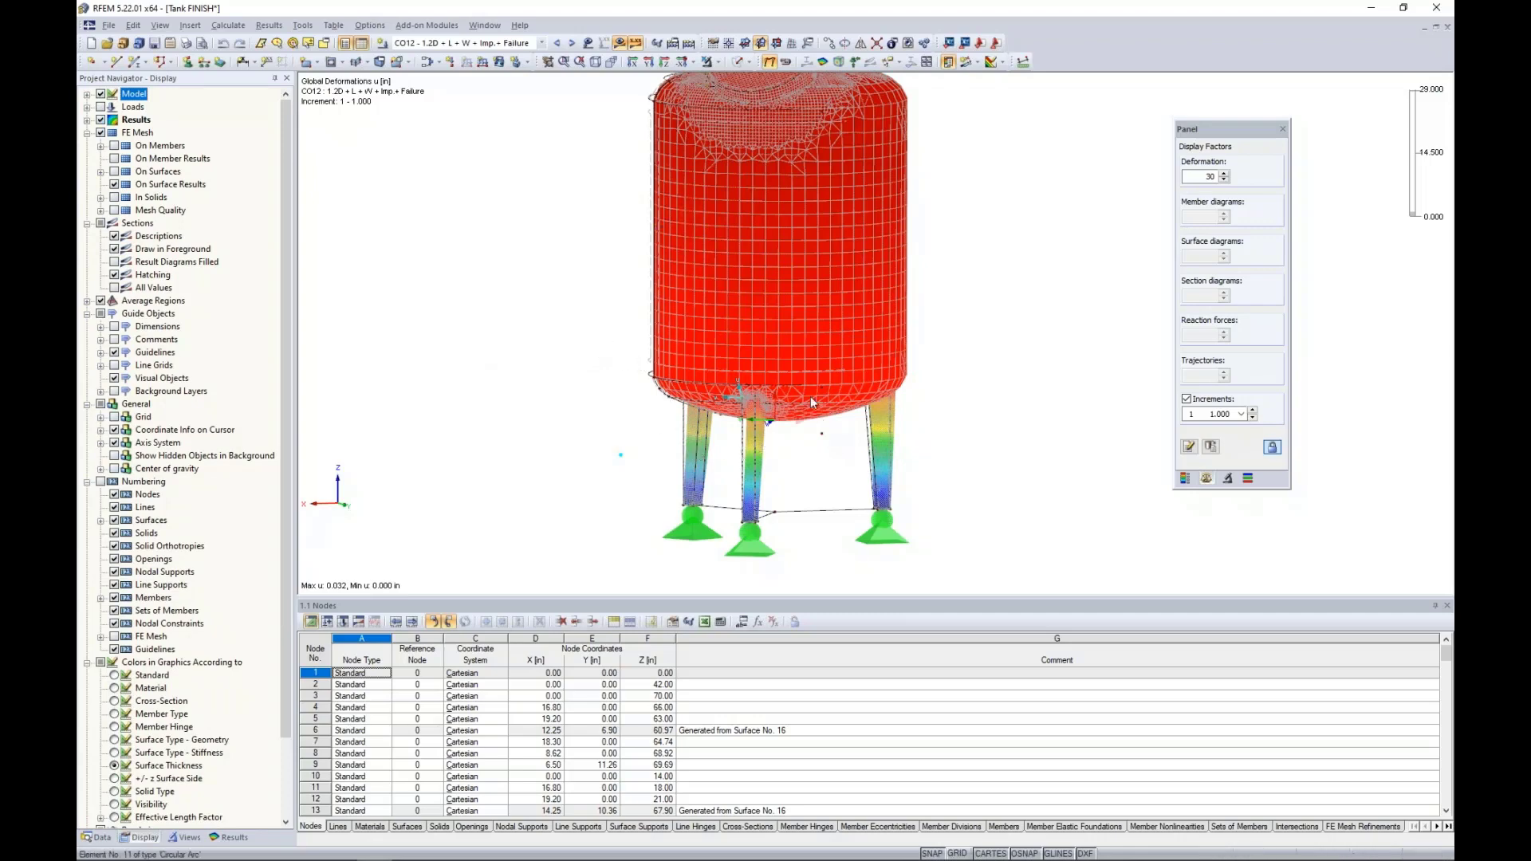
Step the tank's global deformations u through the load increments up to increment 15.
middle_drag(793, 452, 789, 479)
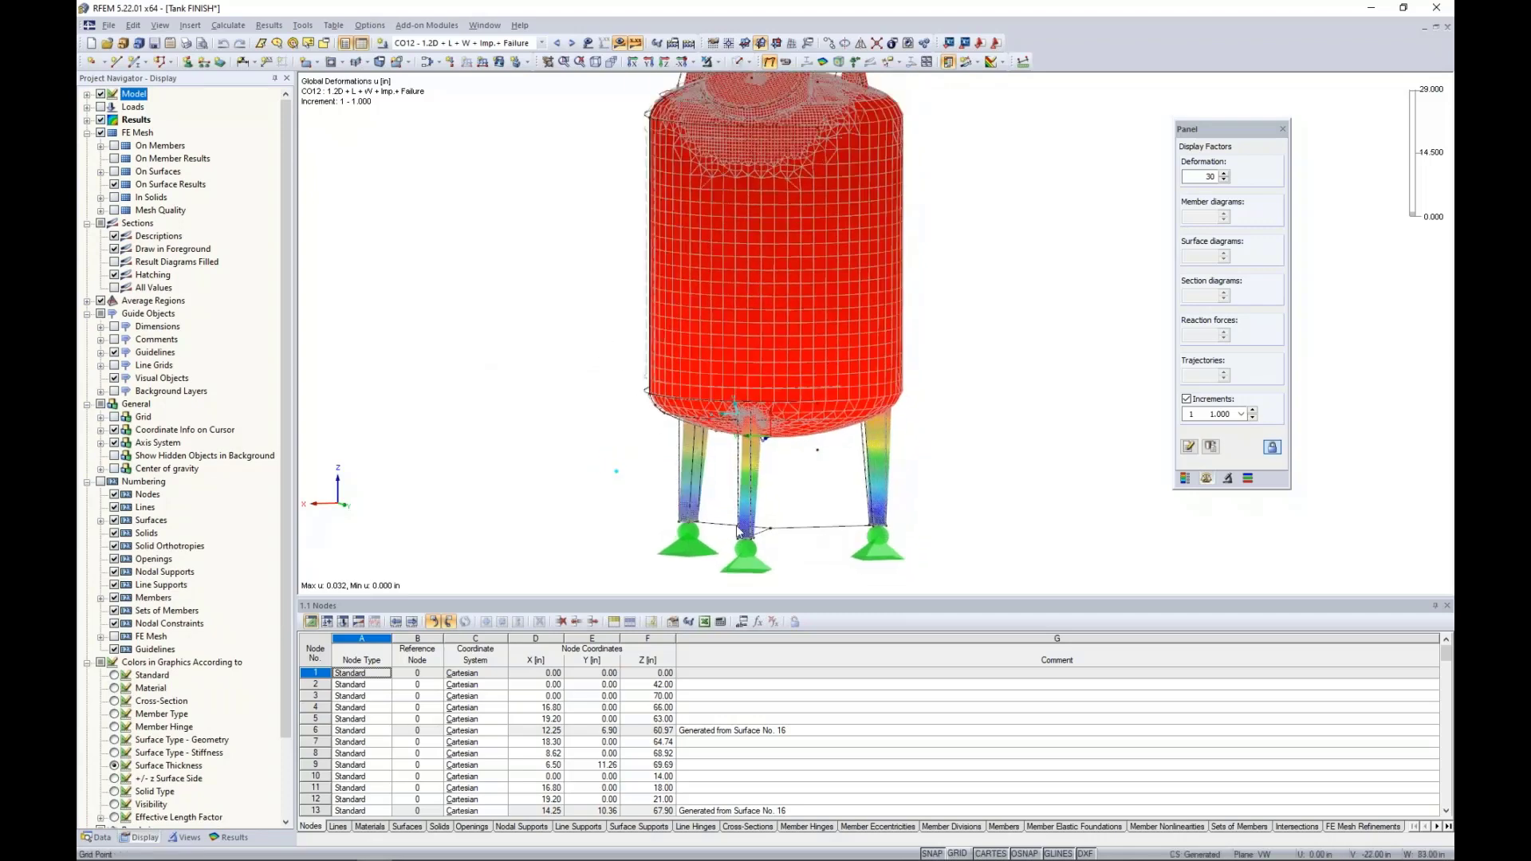
click(230, 837)
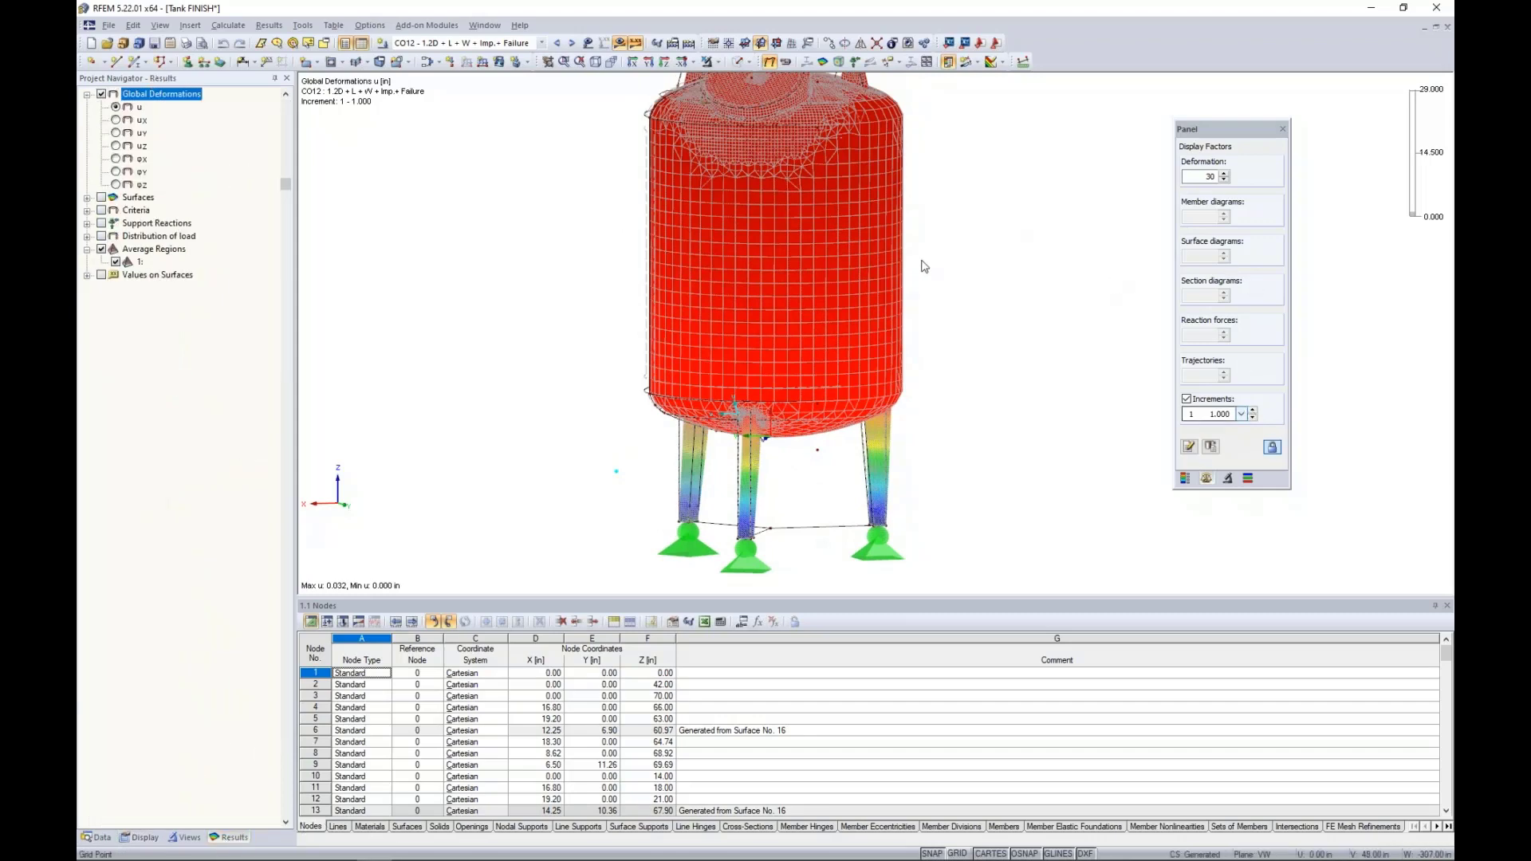
scroll(921, 267, down, 2)
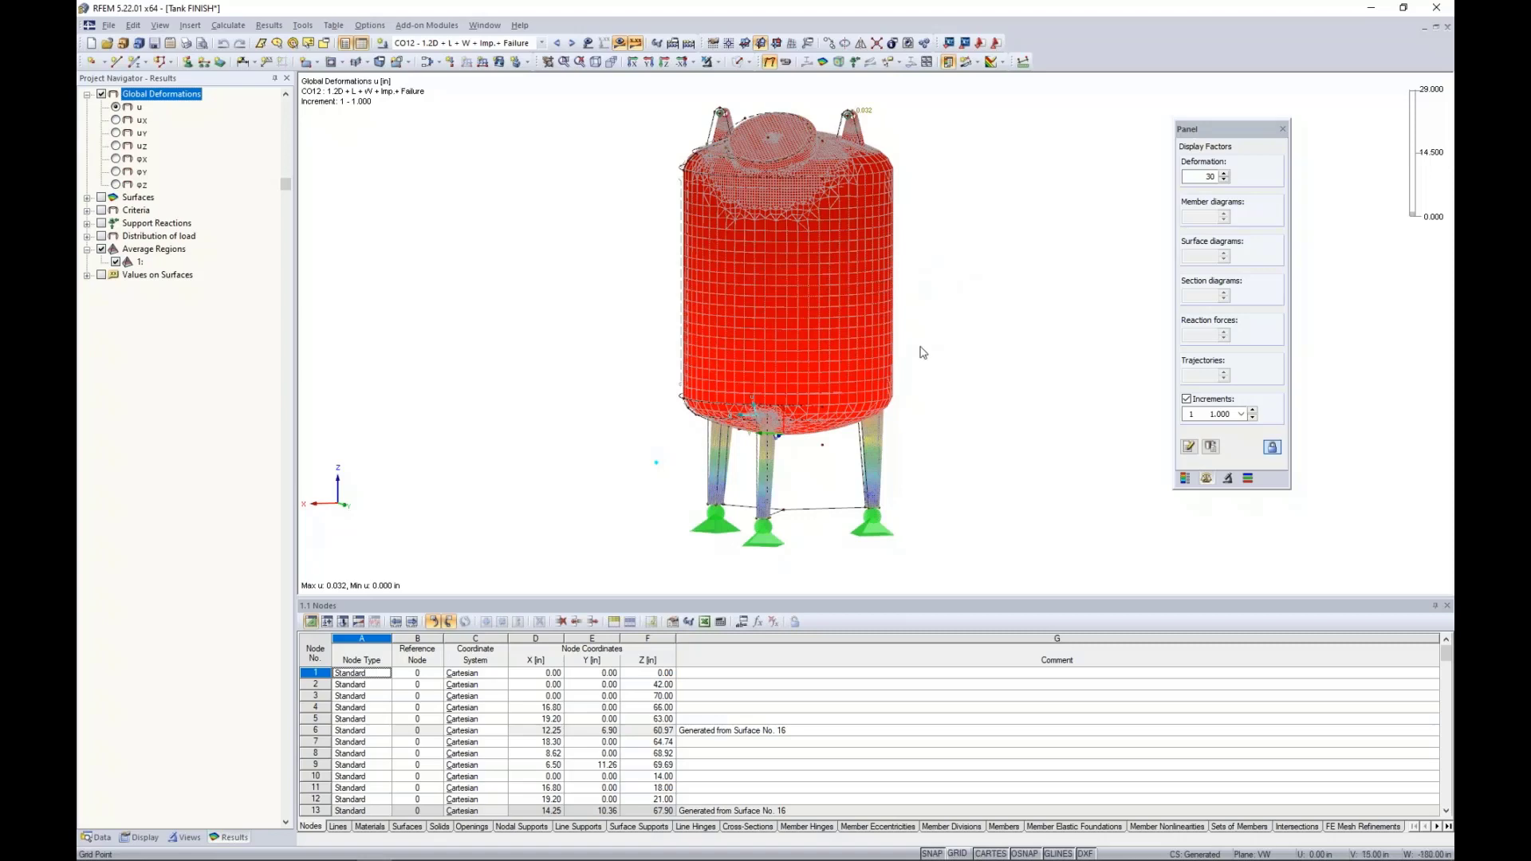
click(1253, 411)
click(1252, 411)
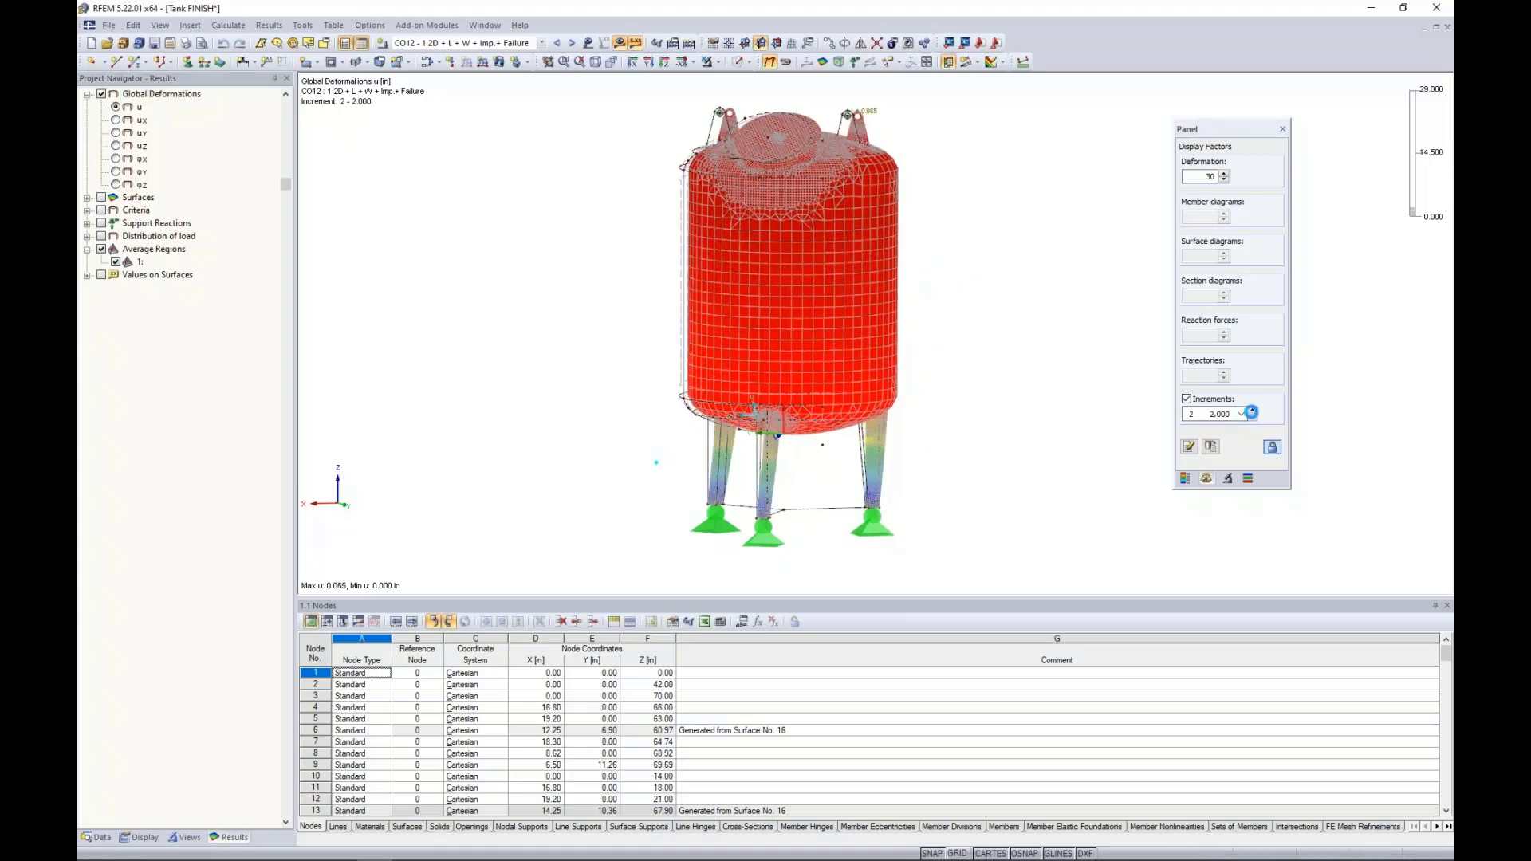
click(1253, 410)
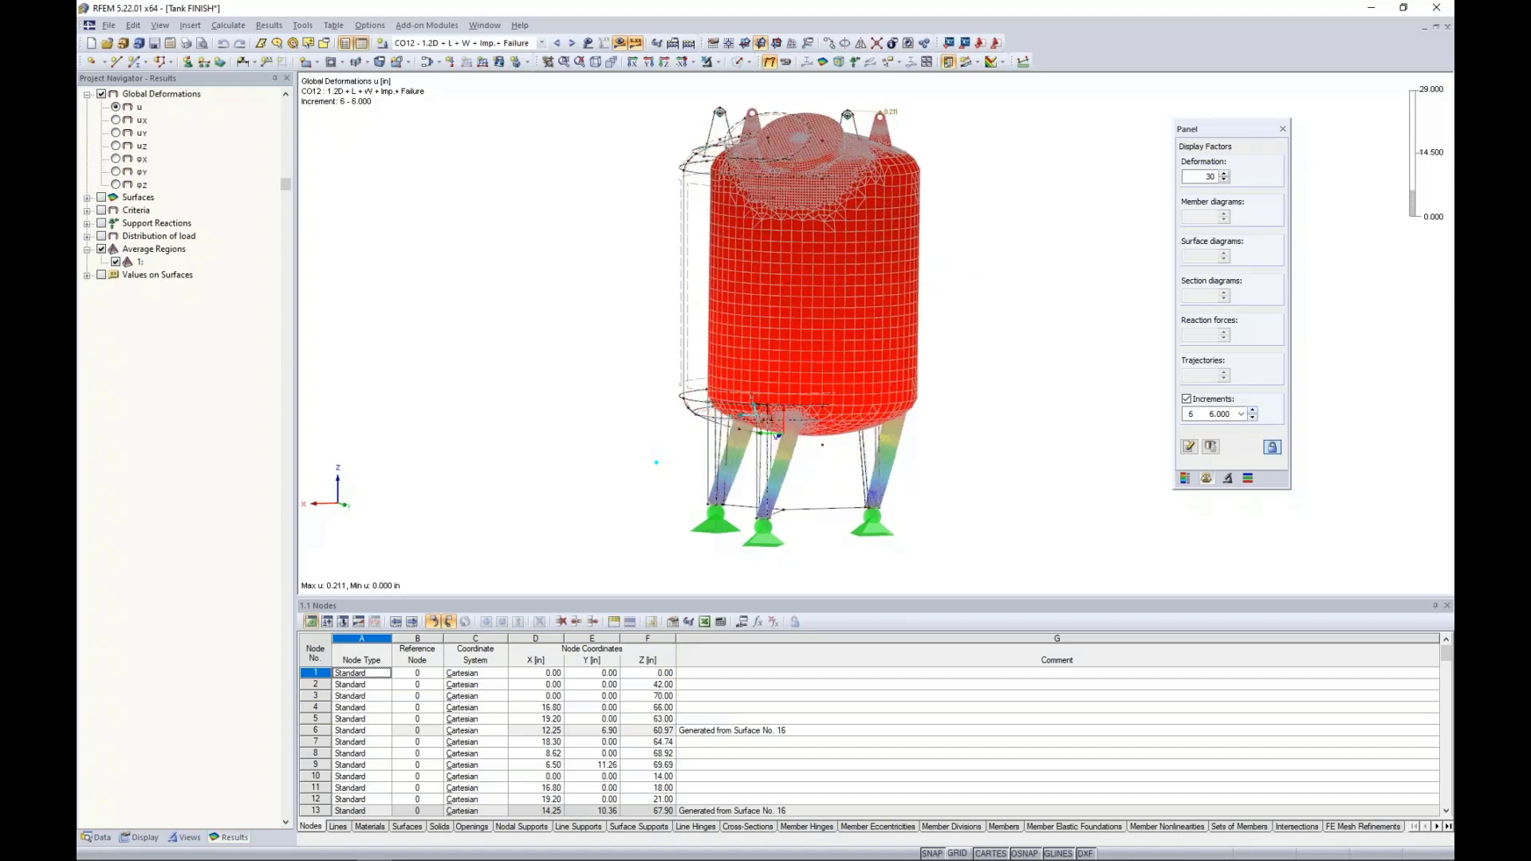
click(1253, 410)
click(1252, 411)
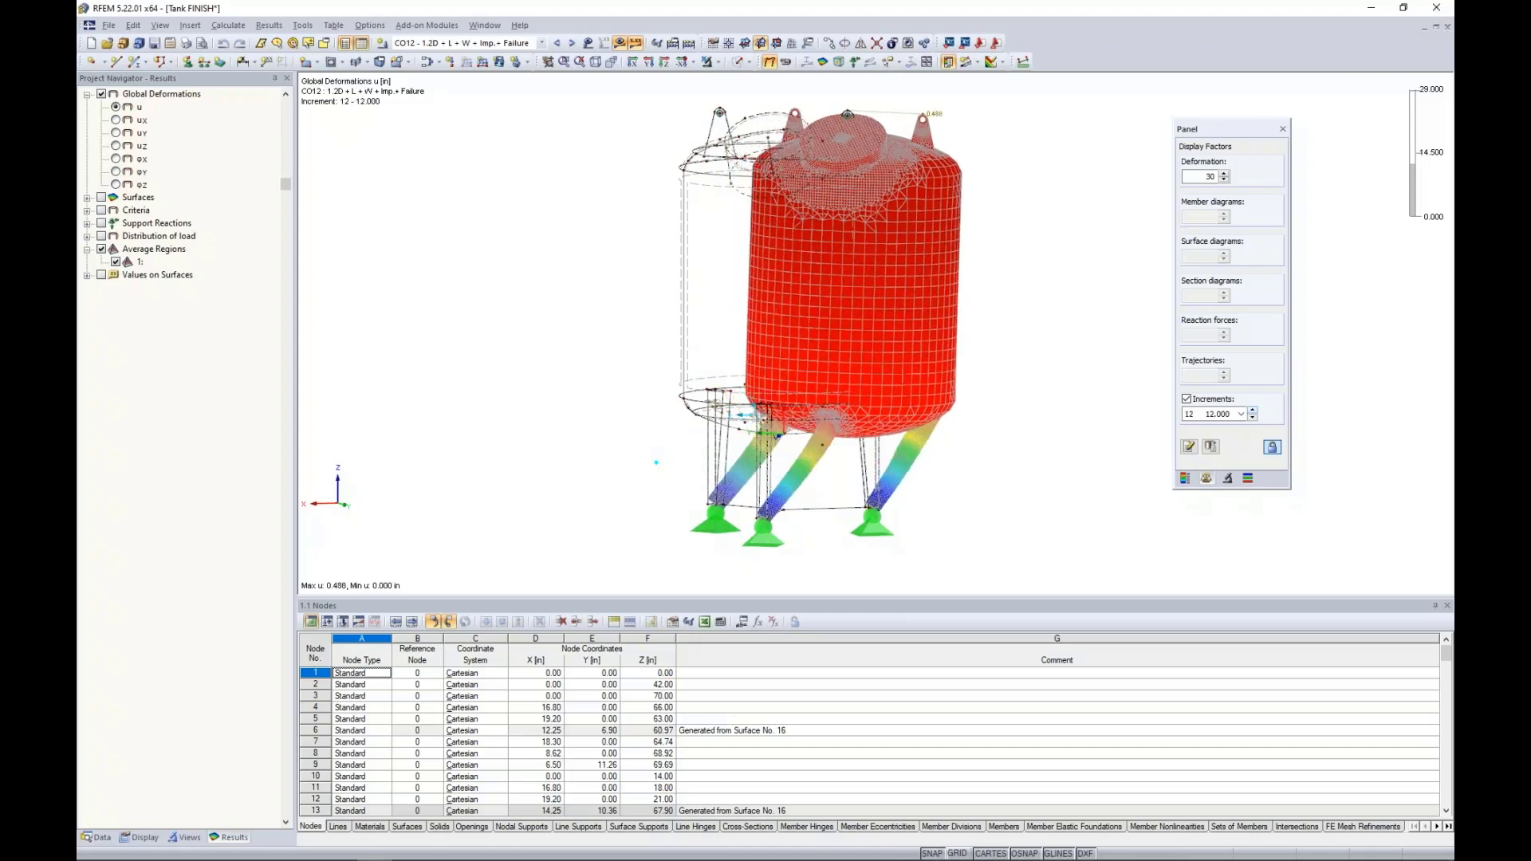
click(1252, 409)
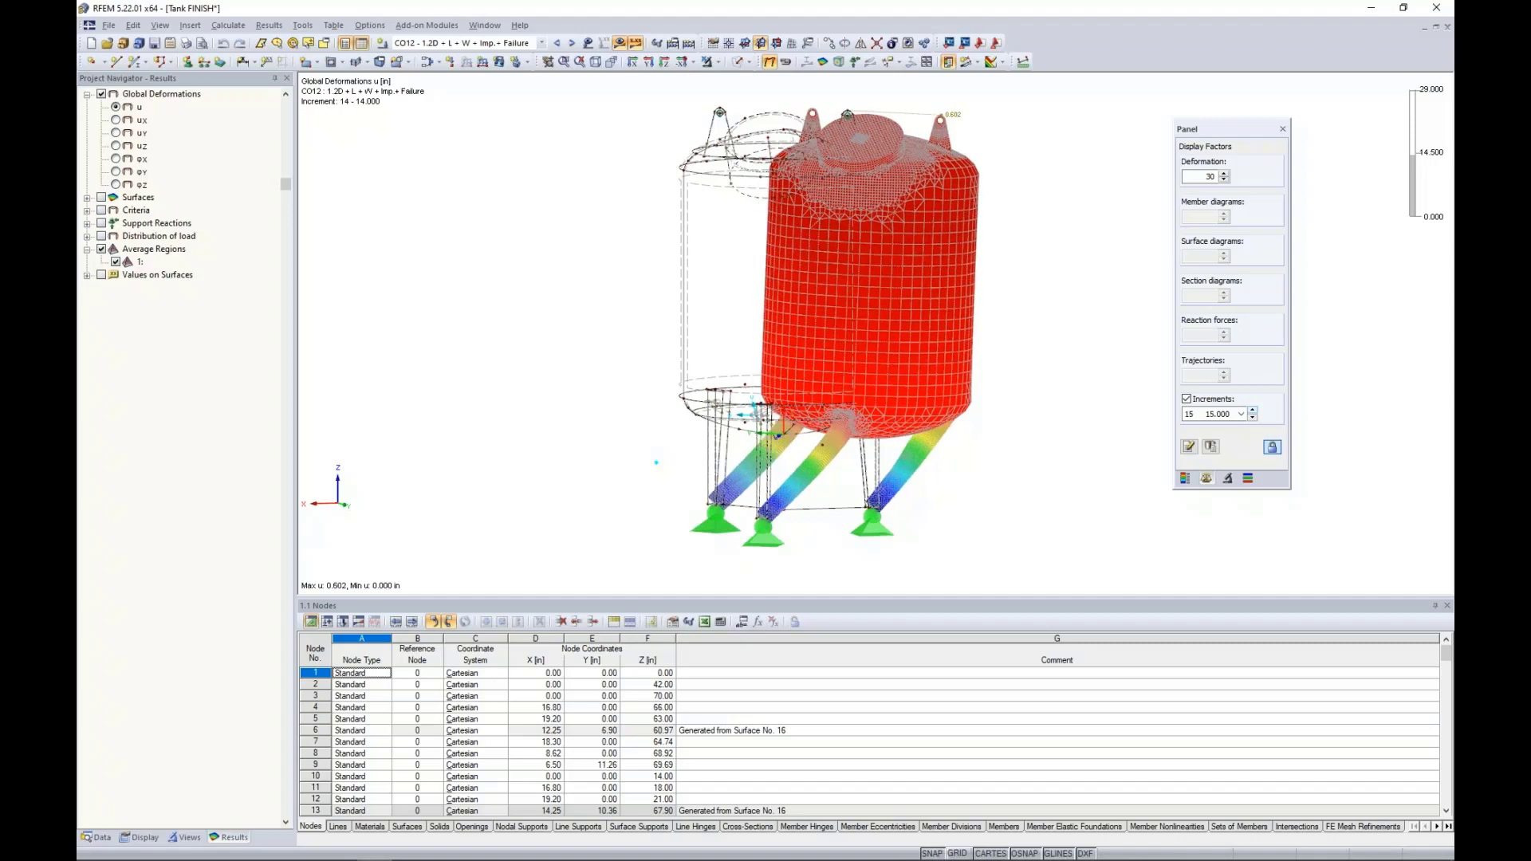
Select the right-hand support leg and limit visibility to it, examining its deformed shape up close.
ctrl+middle_drag(944, 505, 1026, 519)
scroll(885, 471, up, 5)
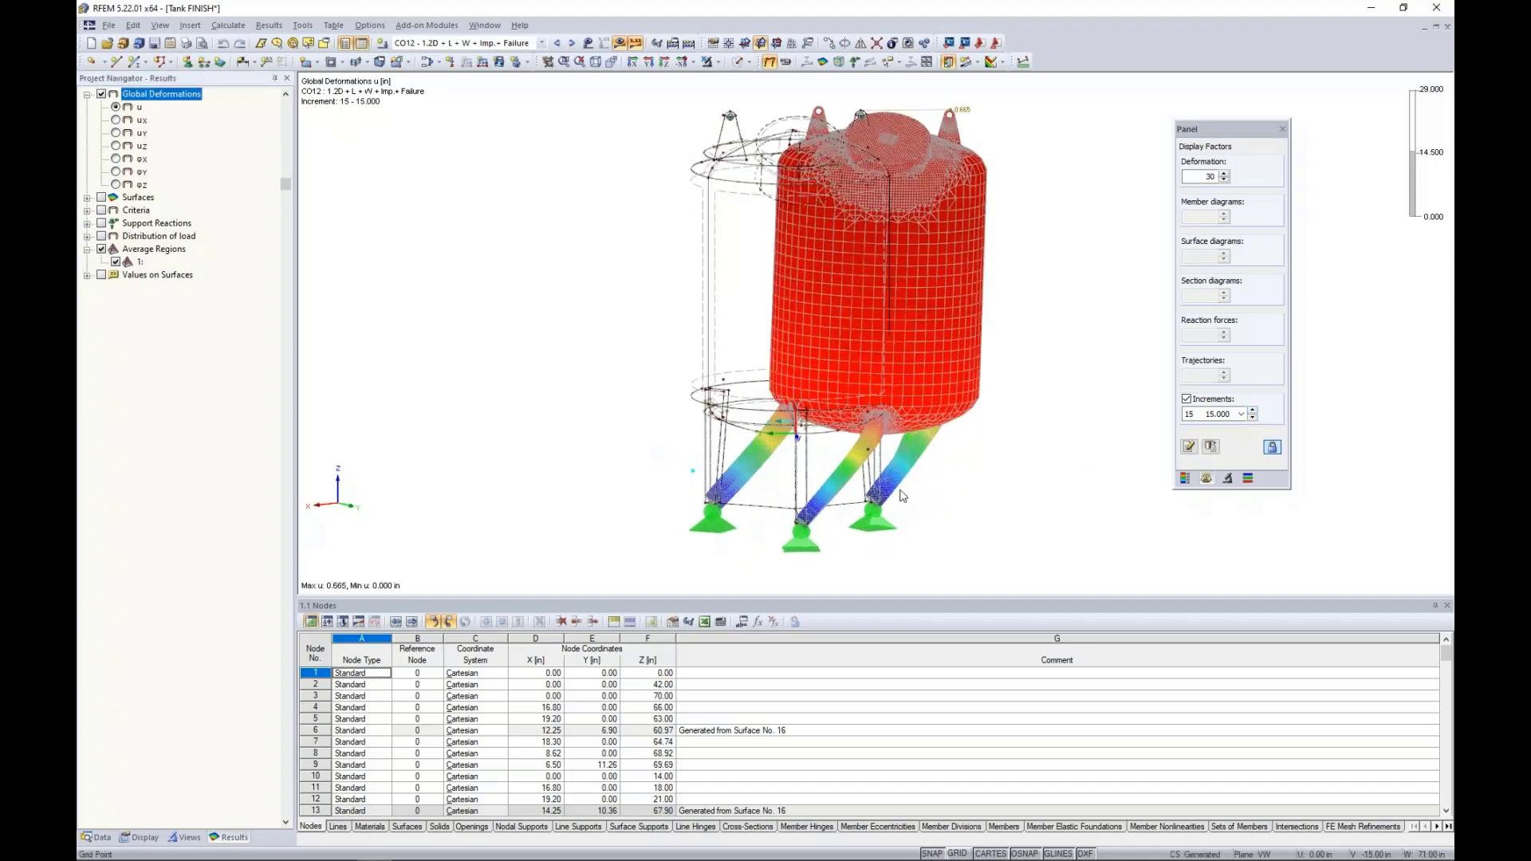
ctrl+middle_drag(889, 462, 926, 441)
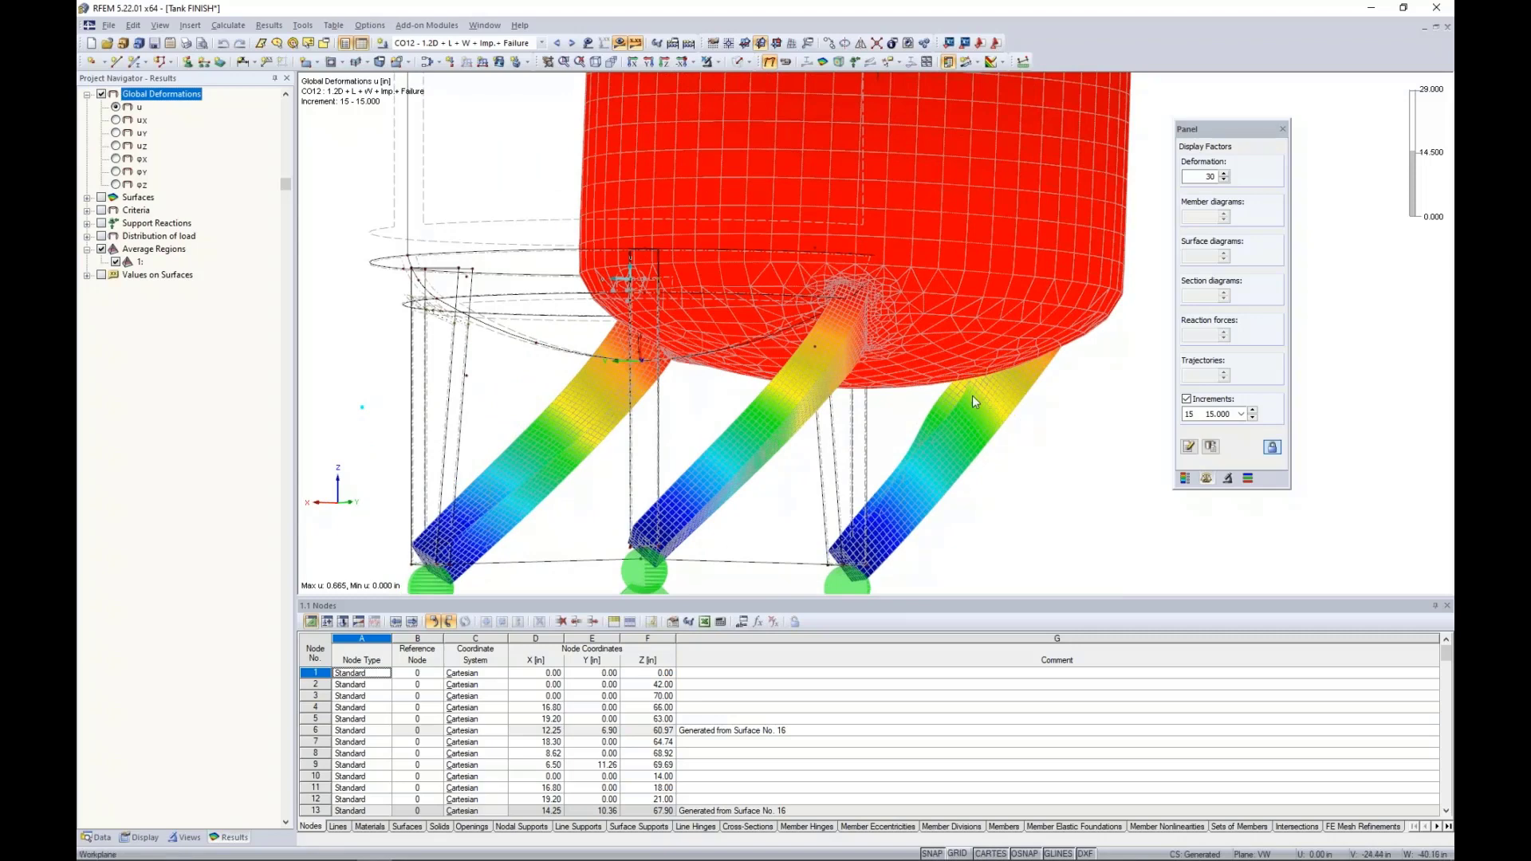
drag(1011, 526, 786, 507)
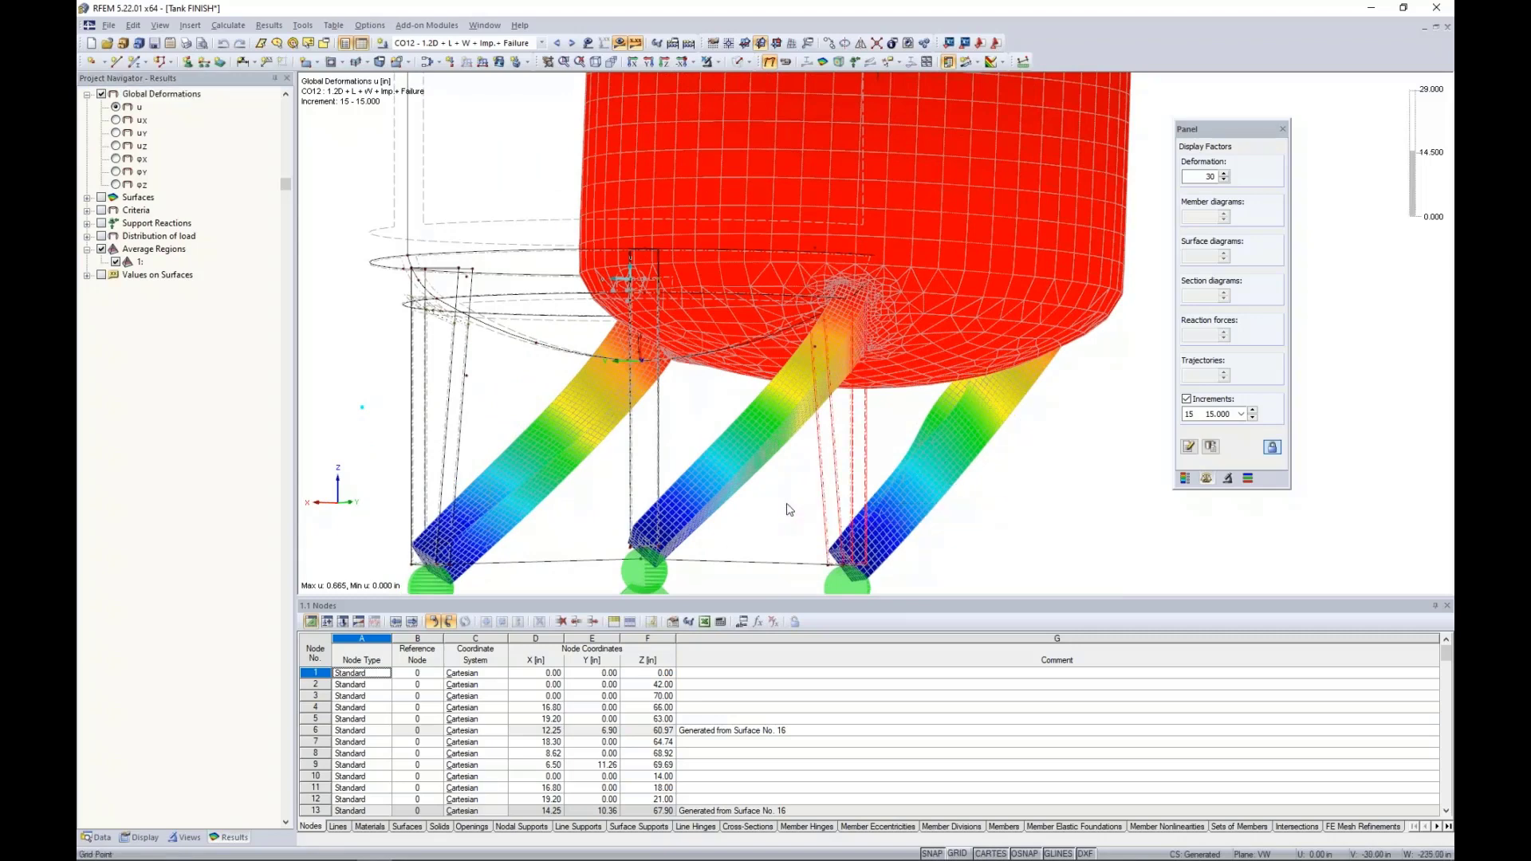
click(718, 62)
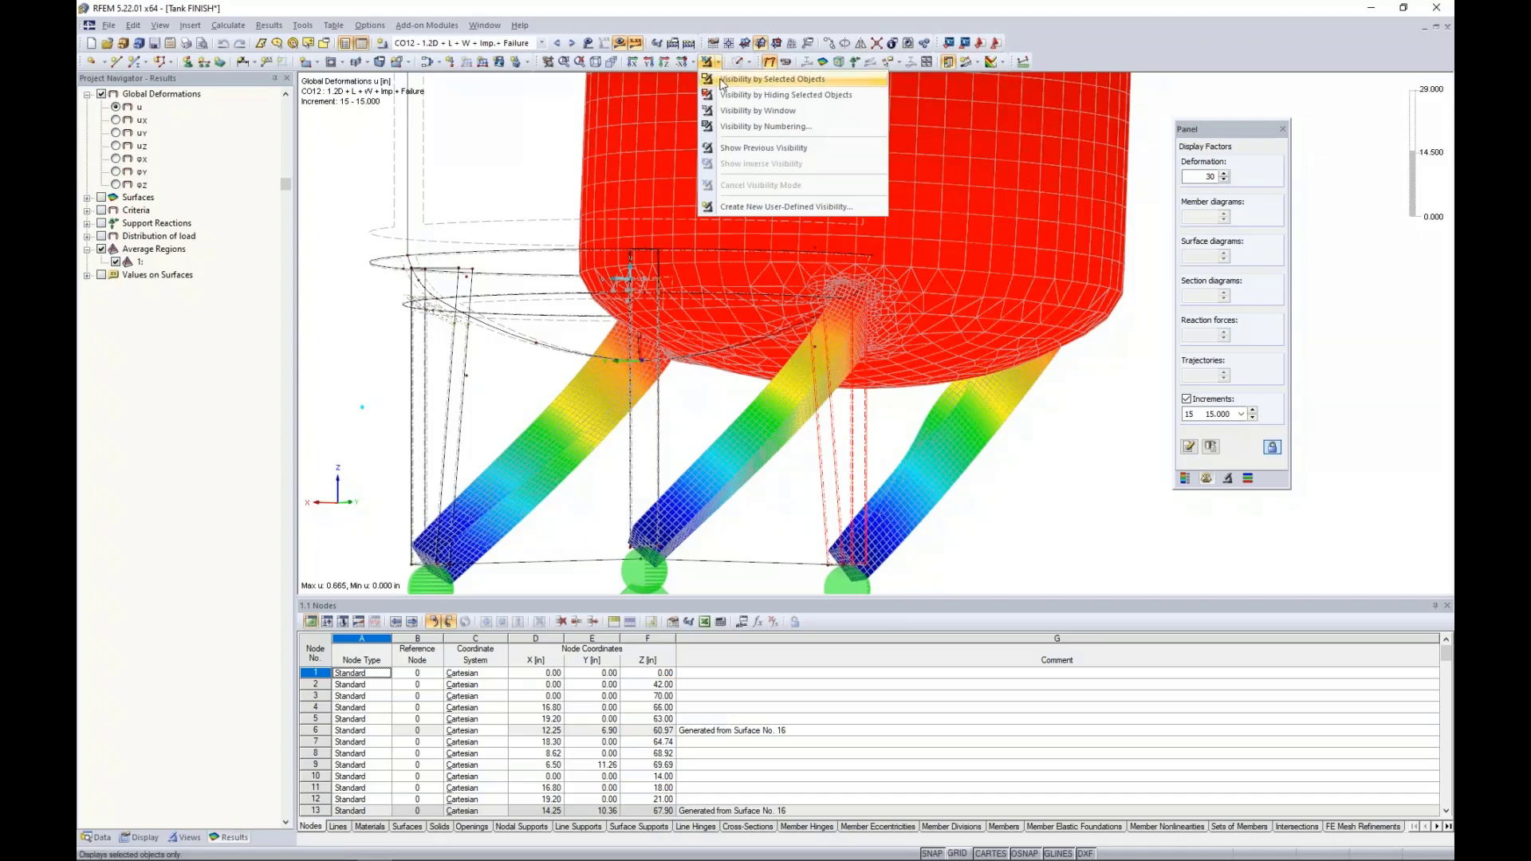
click(721, 80)
ctrl+middle_drag(738, 109, 767, 436)
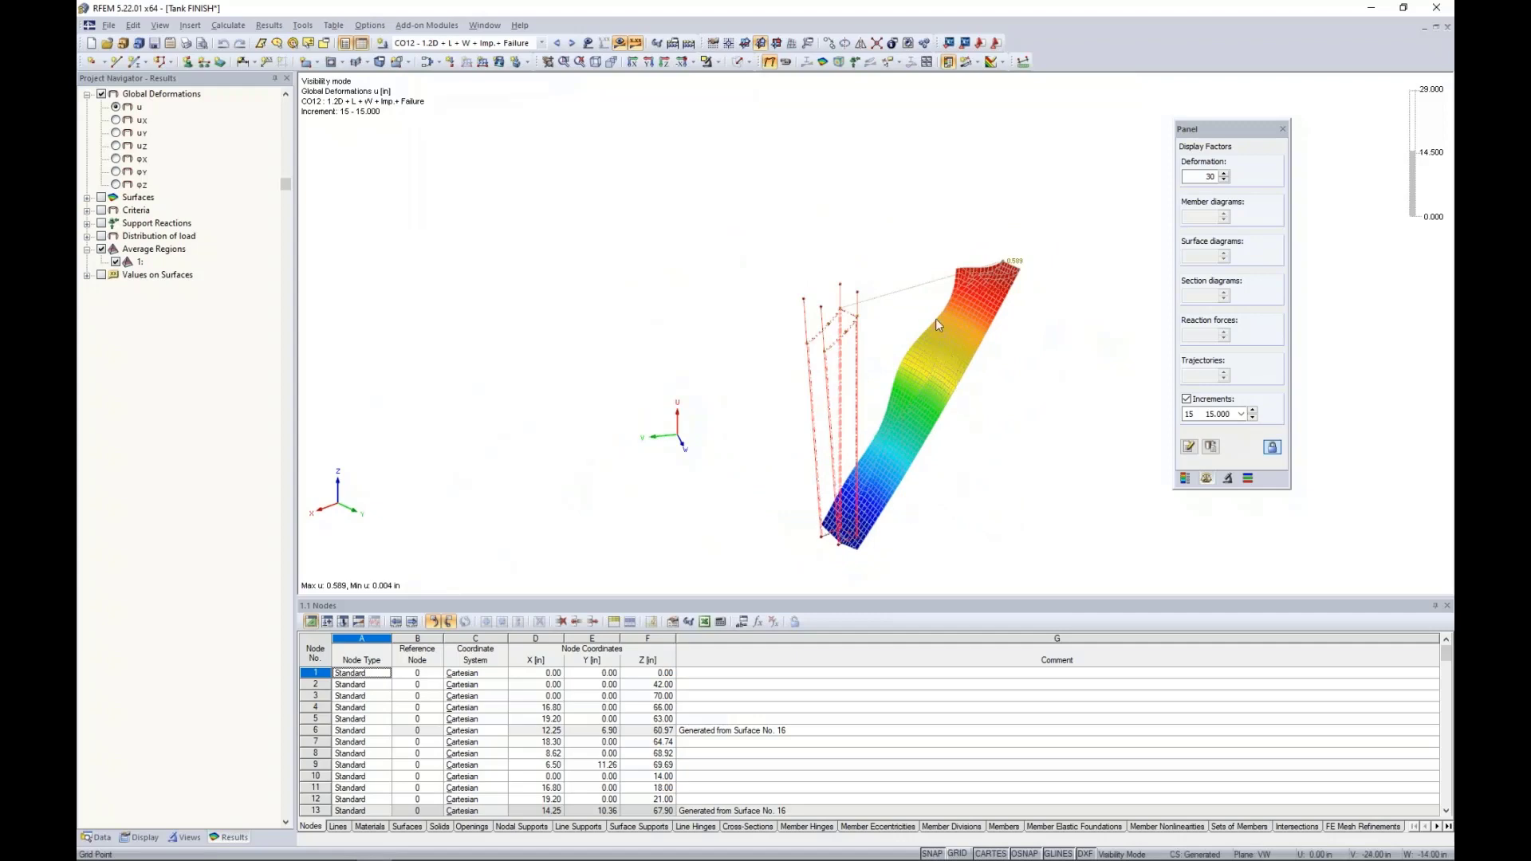
scroll(891, 397, up, 3)
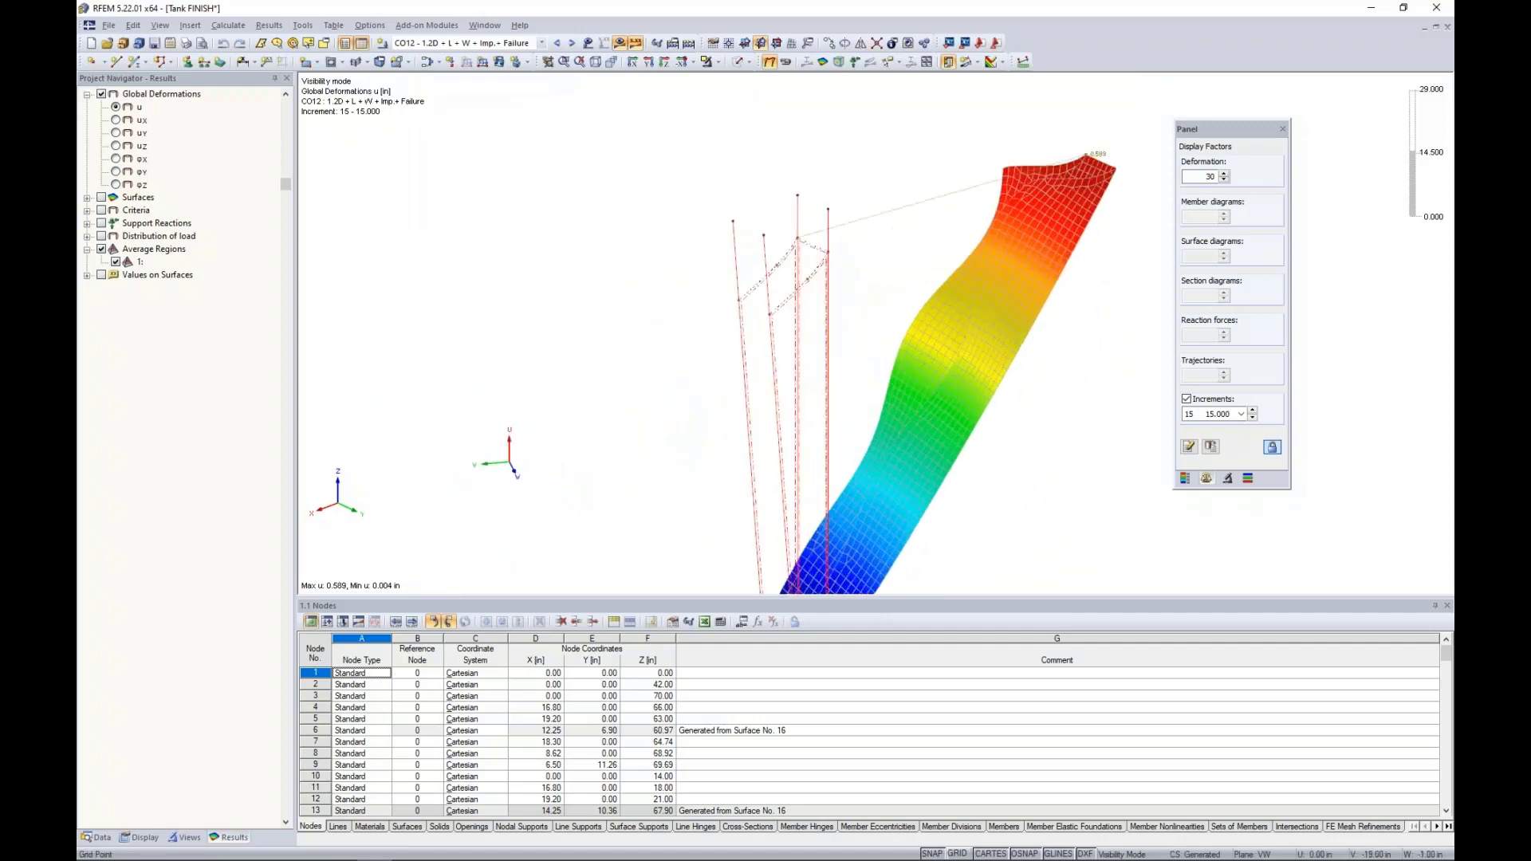
Step the isolated support leg's global deformations u up to load increment 19, viewing its buckled shape from the side.
ctrl+middle_drag(891, 397, 1085, 395)
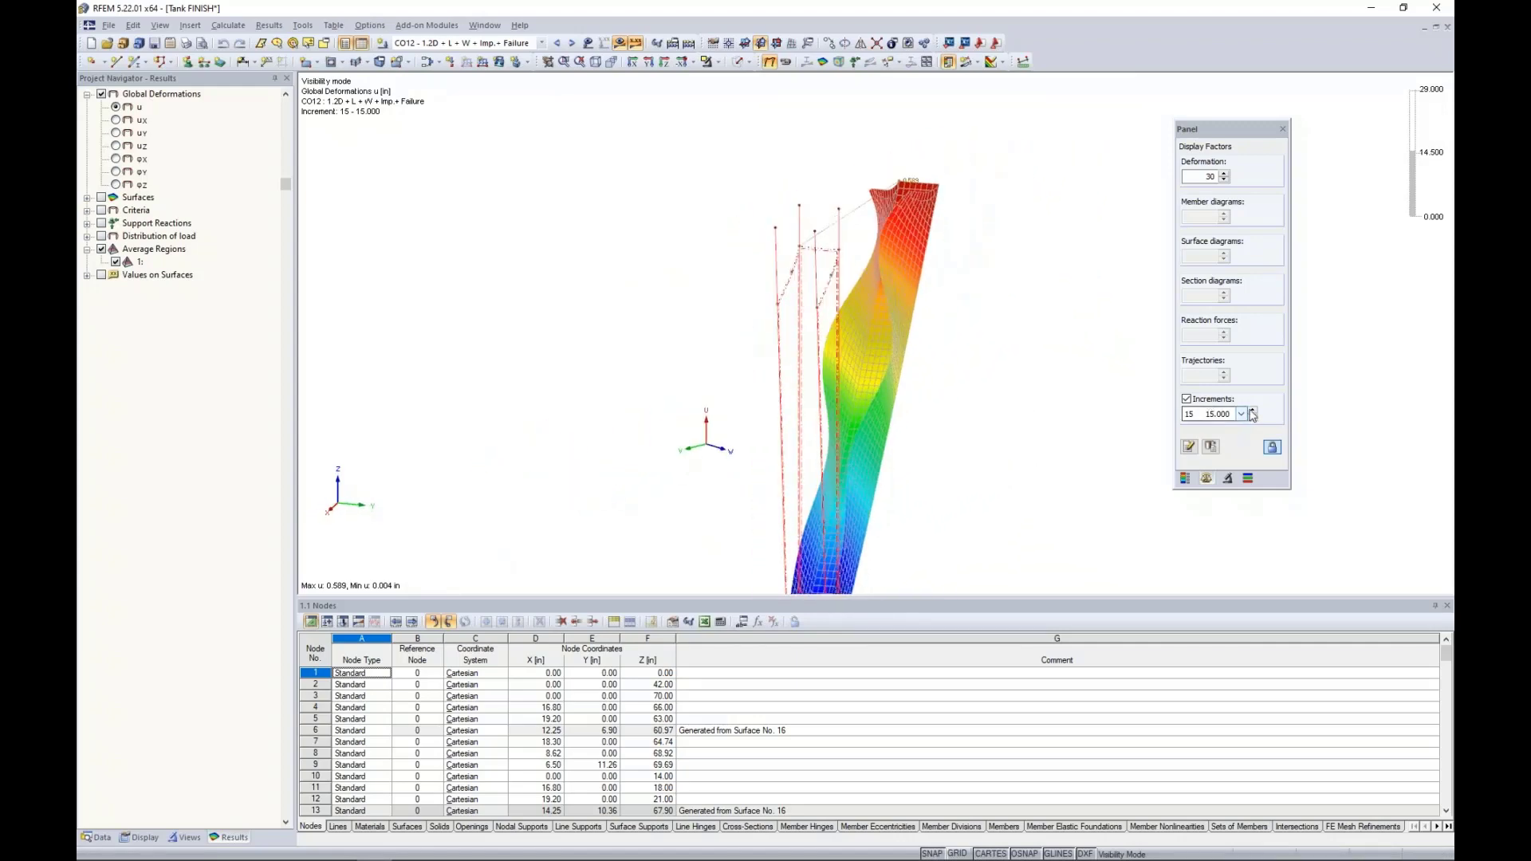
click(1252, 410)
click(1253, 410)
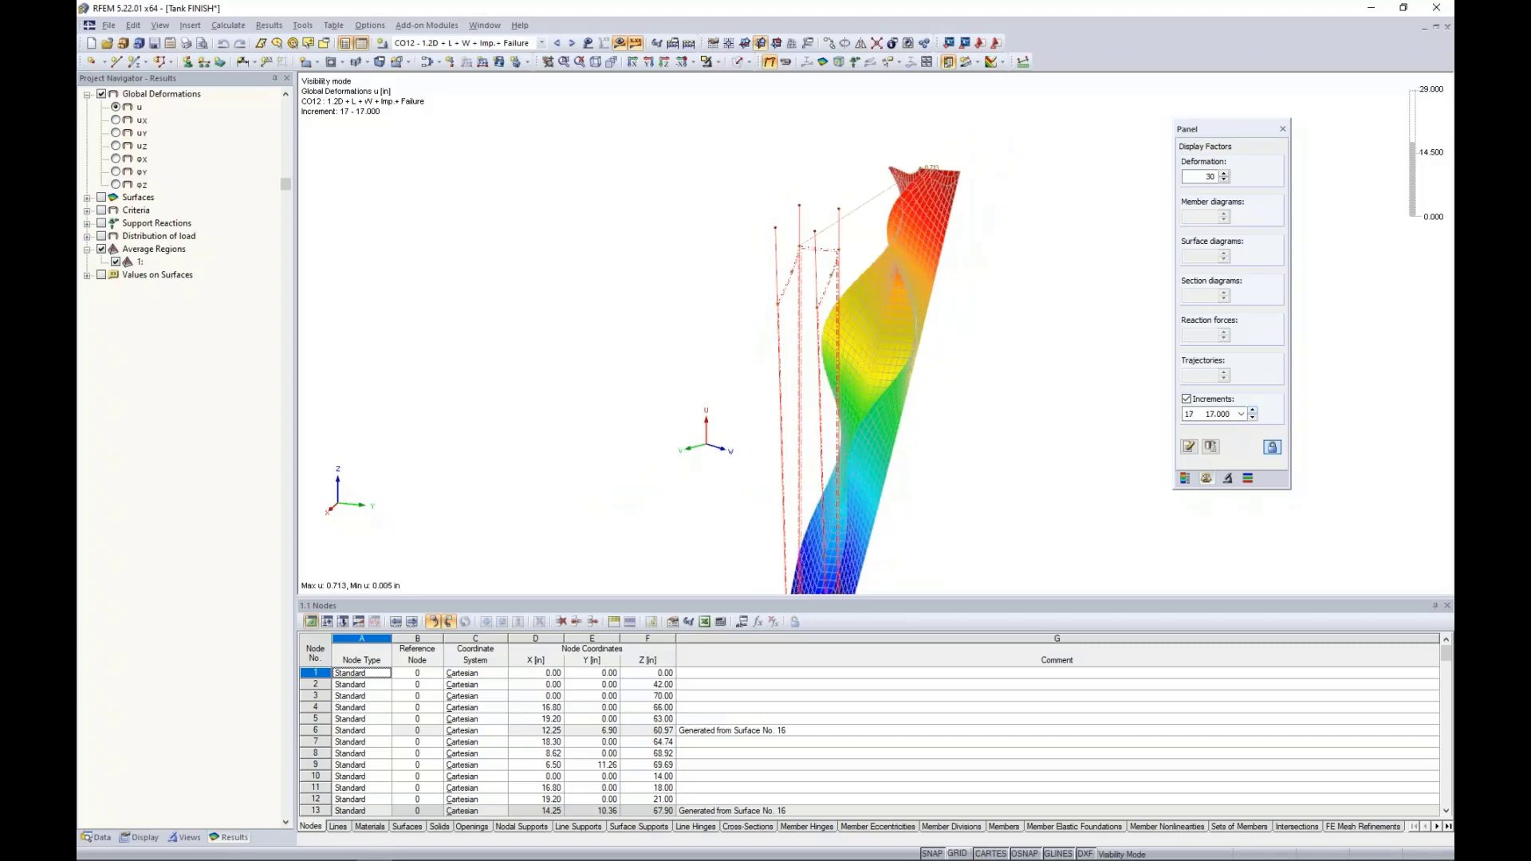
click(1252, 410)
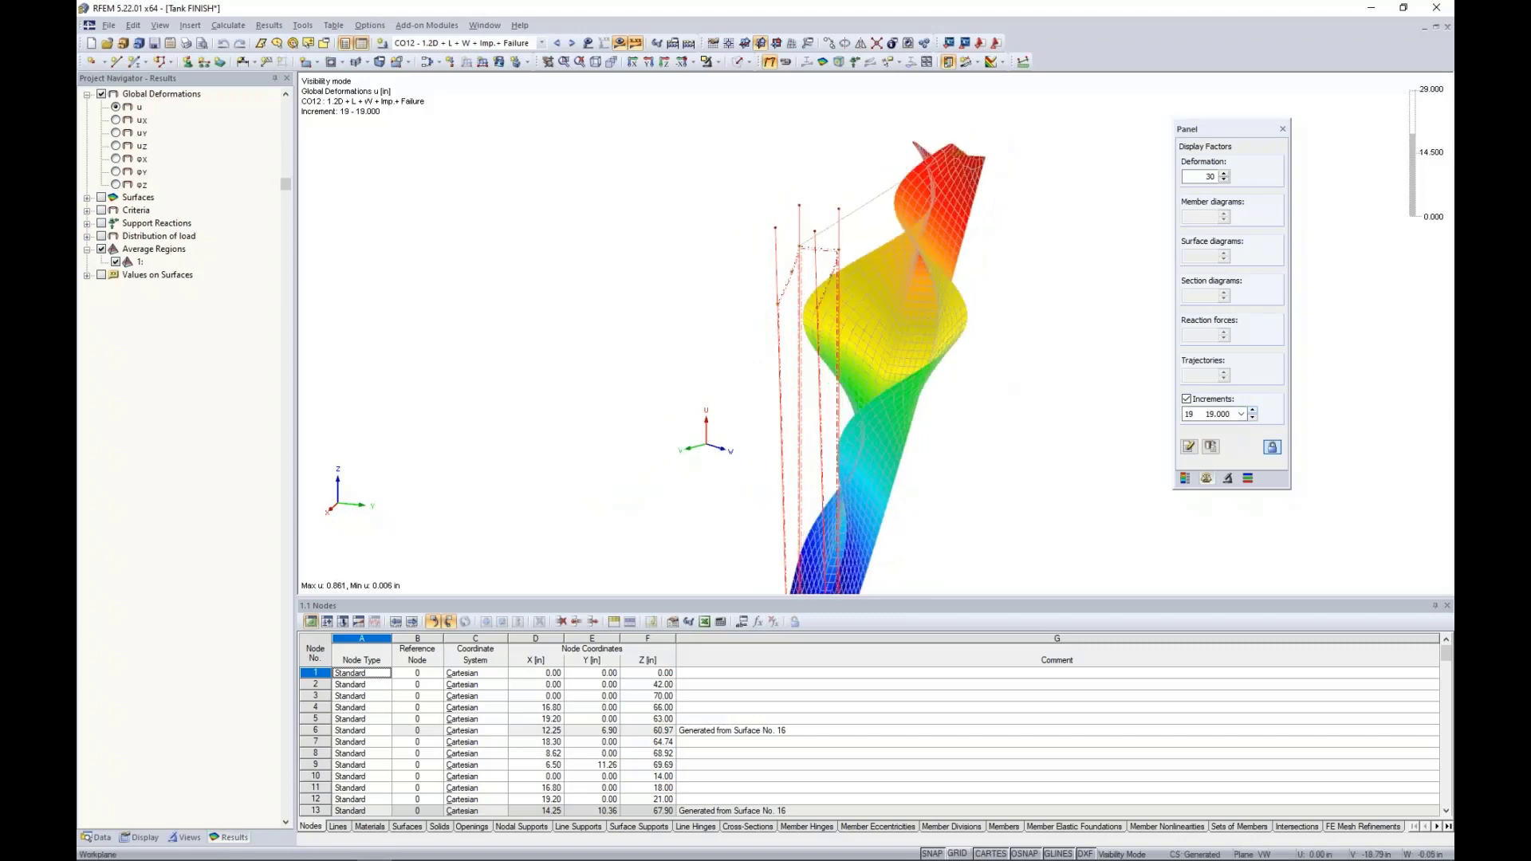
Cancel the visibility mode to display the whole tank with its deformed legs again.
scroll(985, 373, down, 5)
ctrl+middle_drag(985, 373, 933, 370)
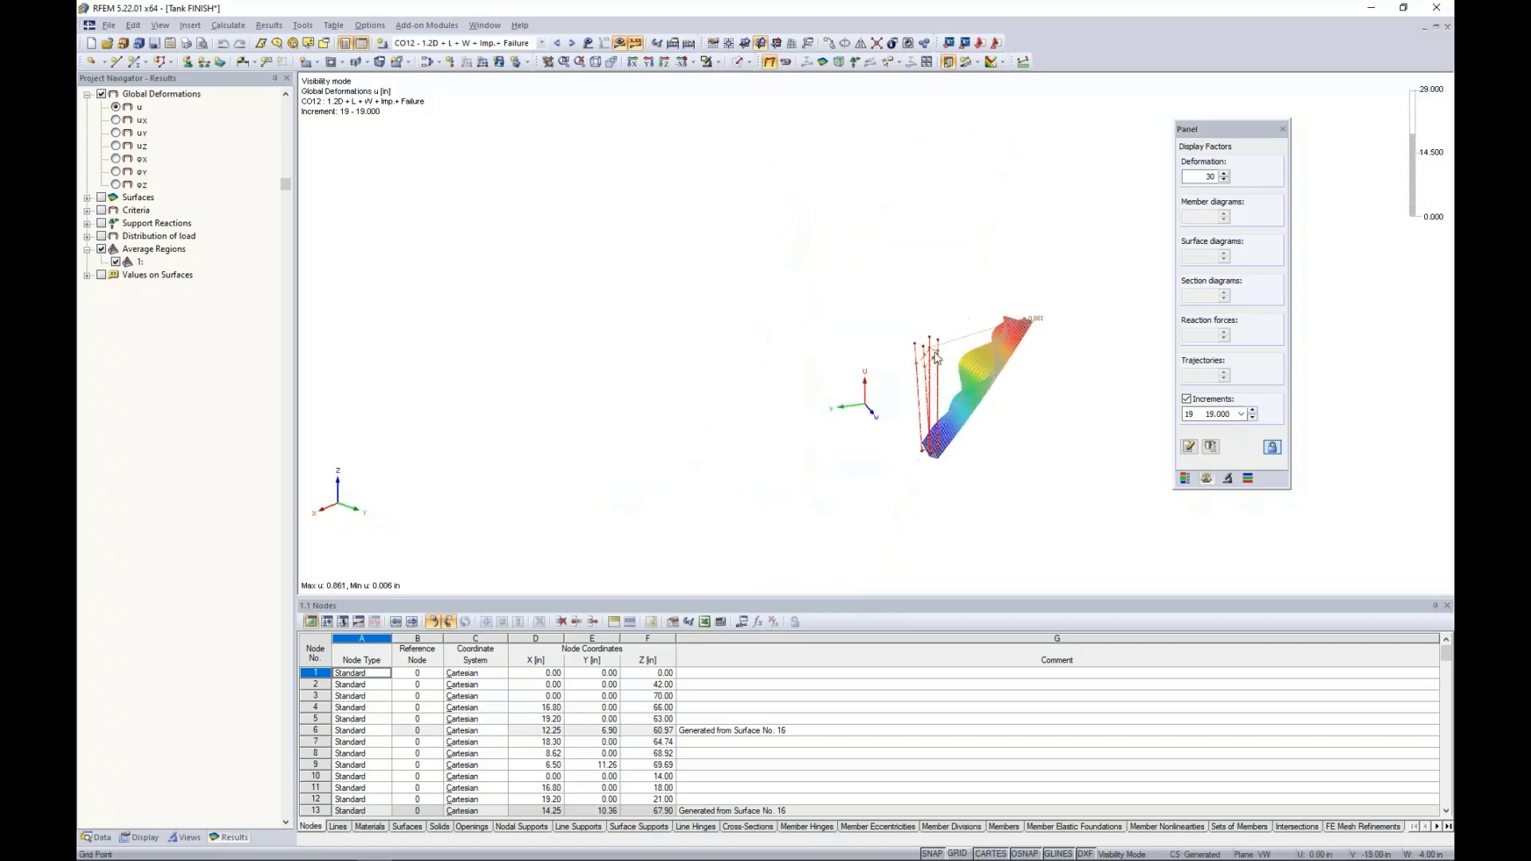
click(718, 64)
click(756, 187)
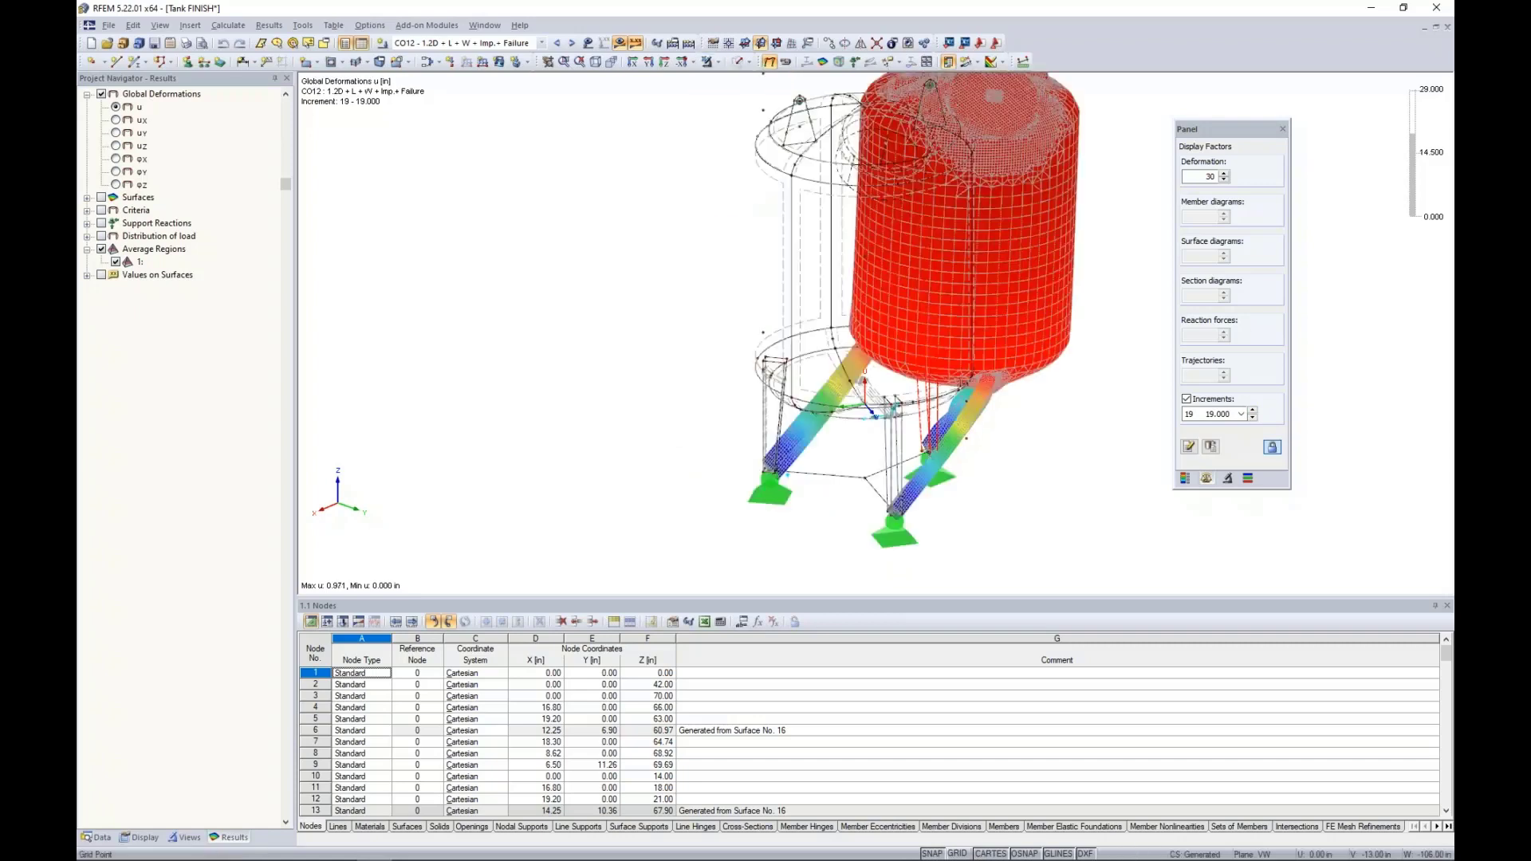
Step the whole tank's global deformations through the load increments up to 29, and return to increment 28.
middle_drag(672, 308, 646, 324)
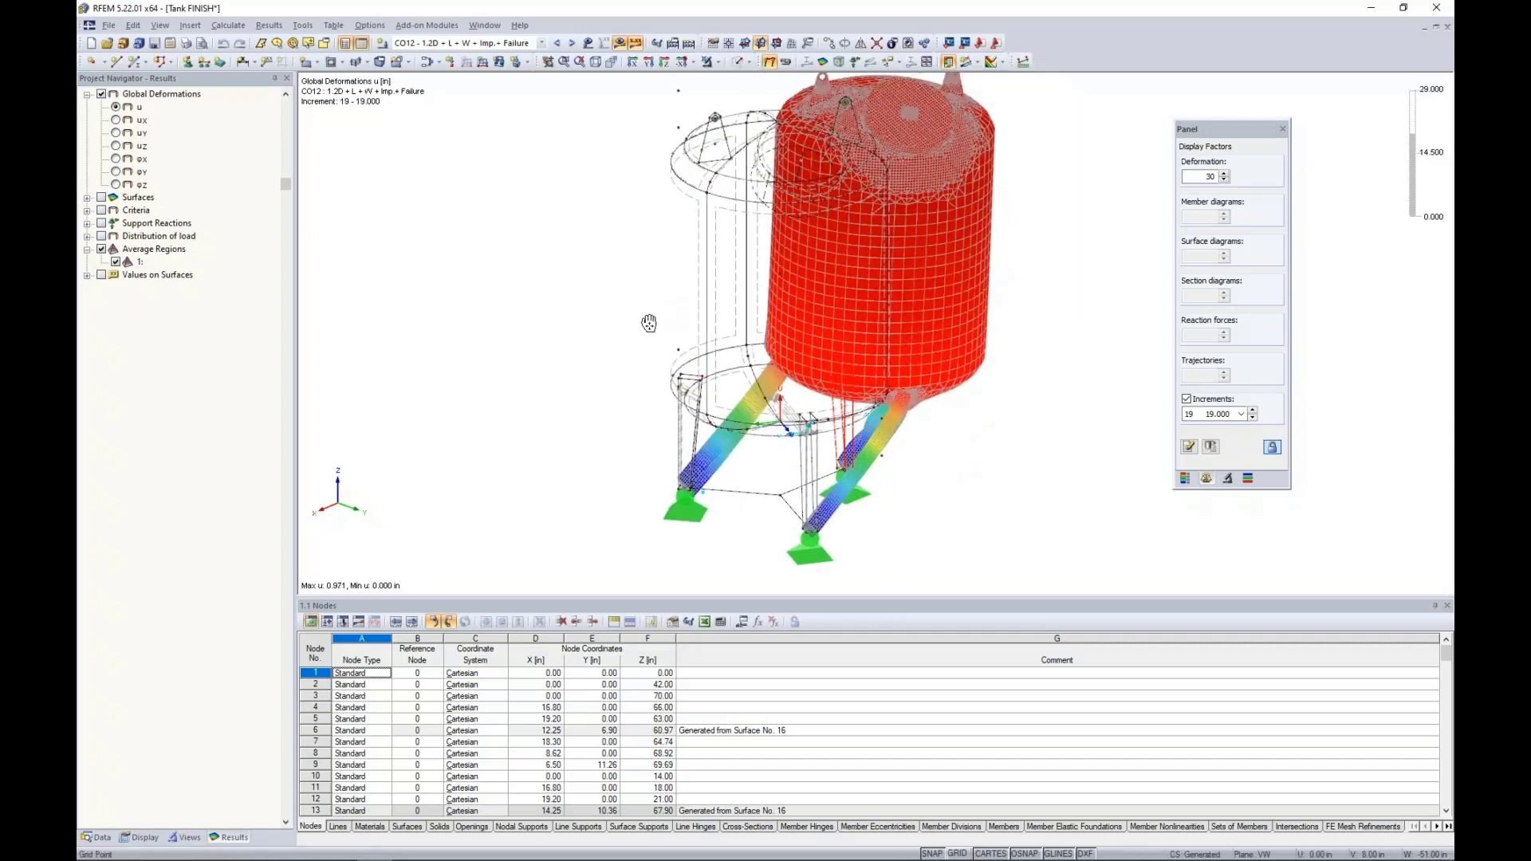
click(1253, 412)
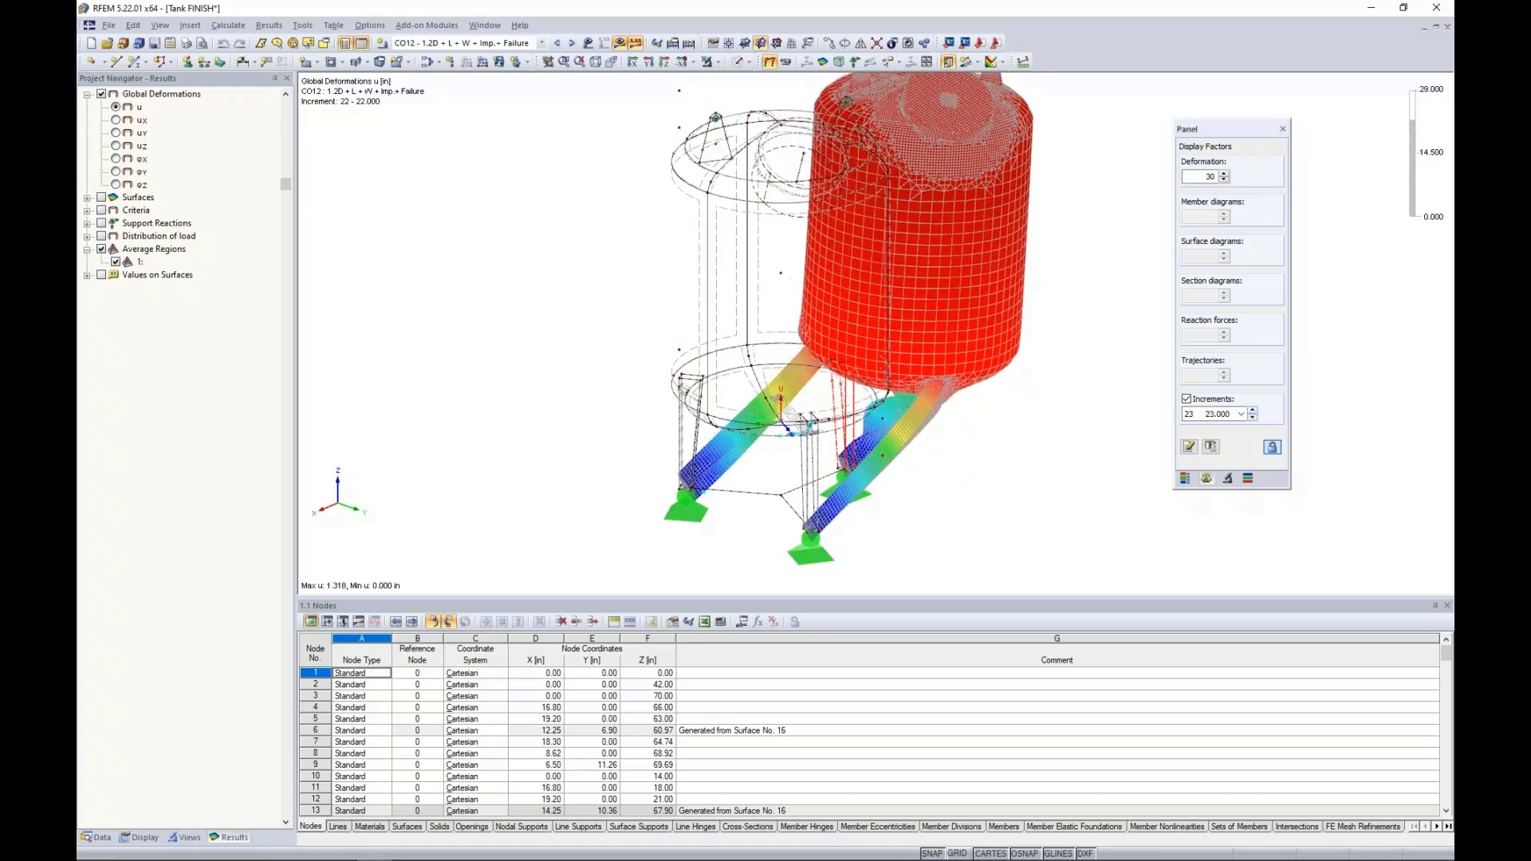
click(1252, 411)
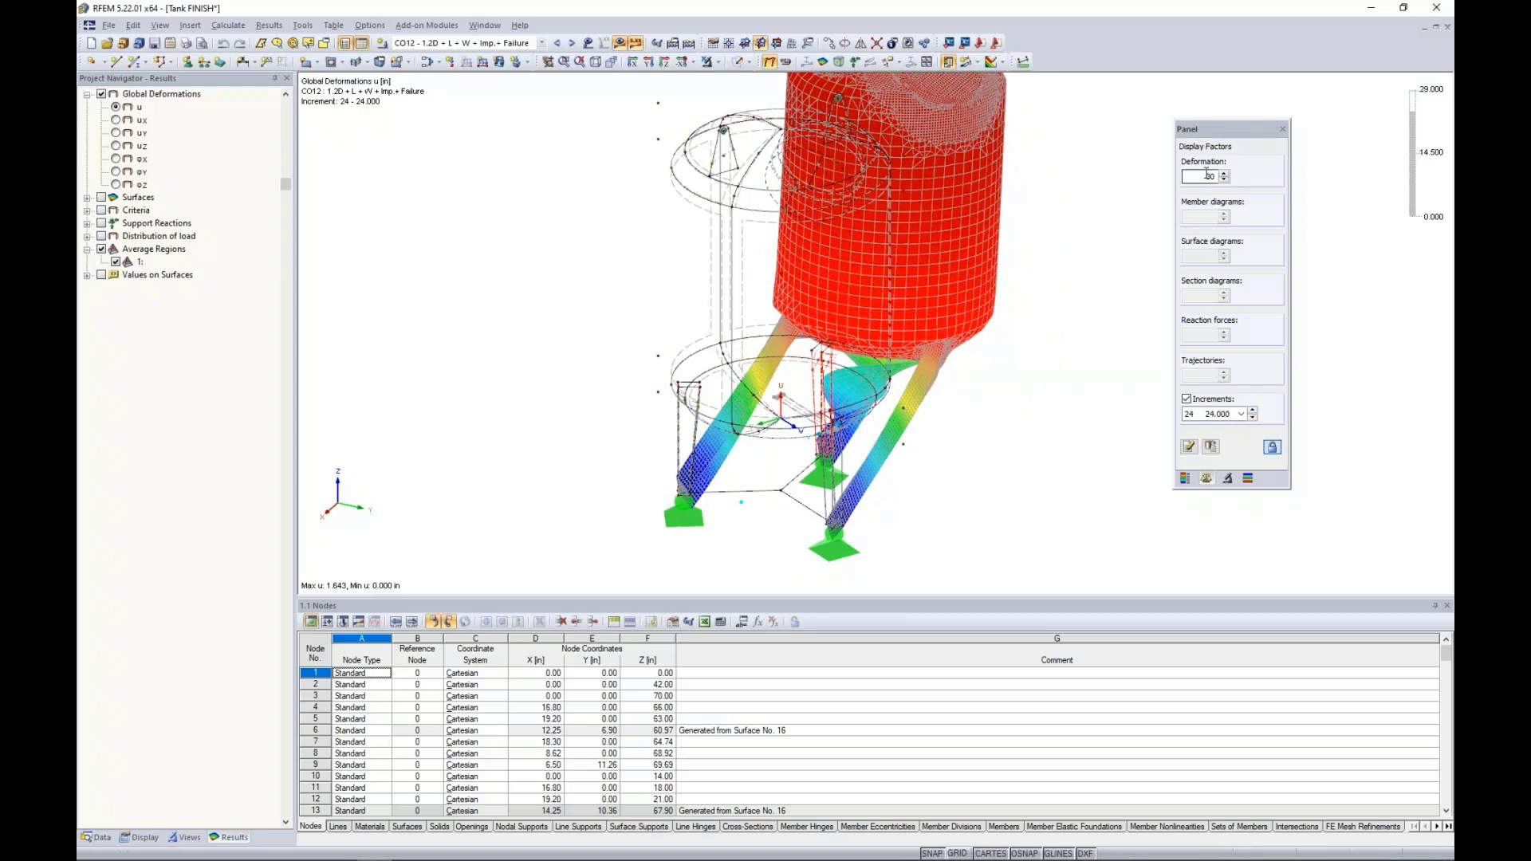
click(1253, 410)
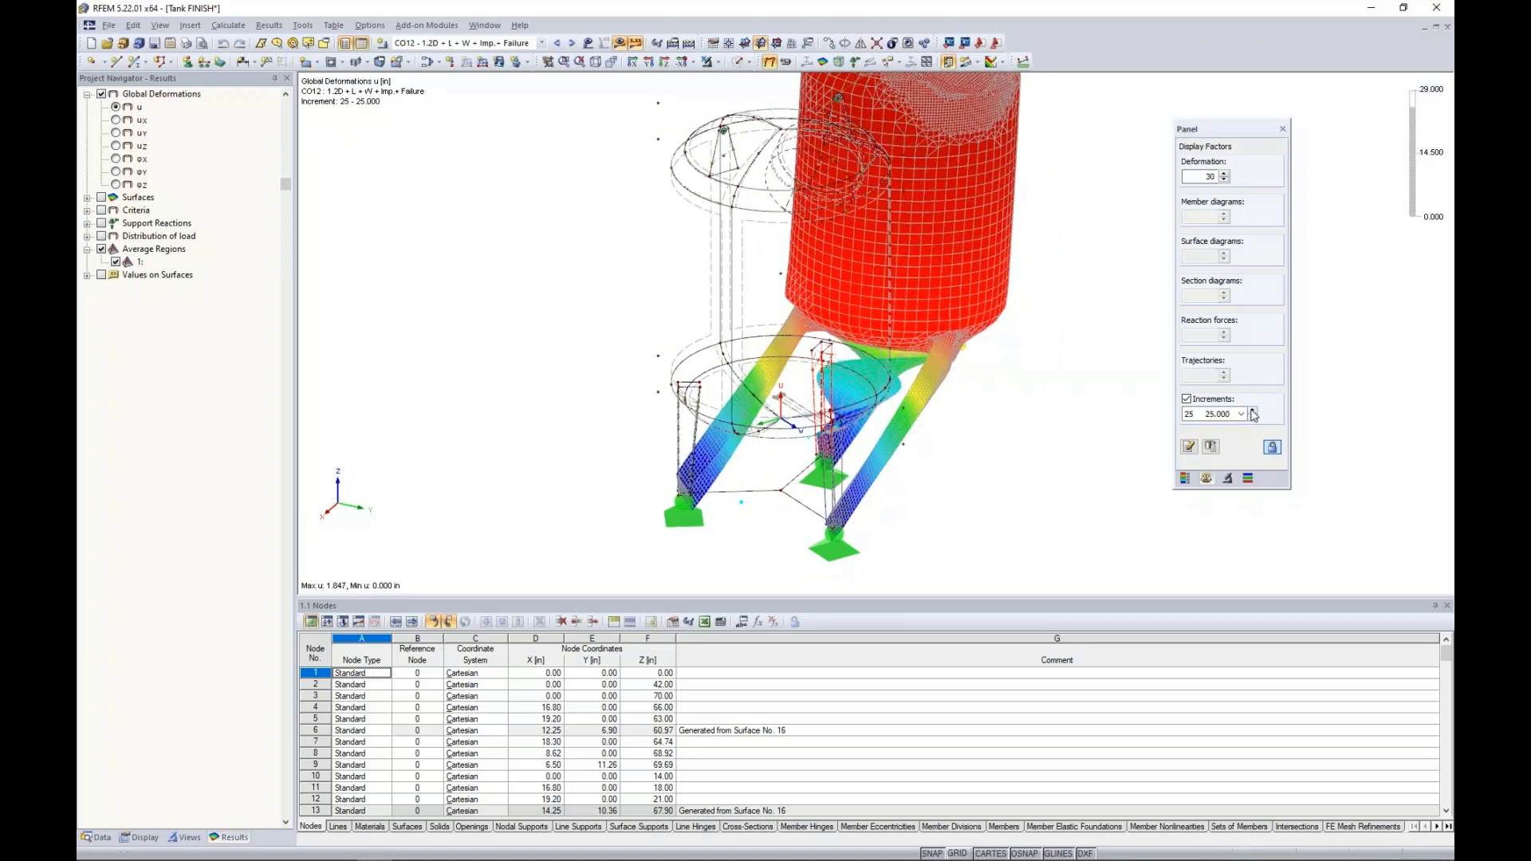
click(1253, 411)
click(1252, 410)
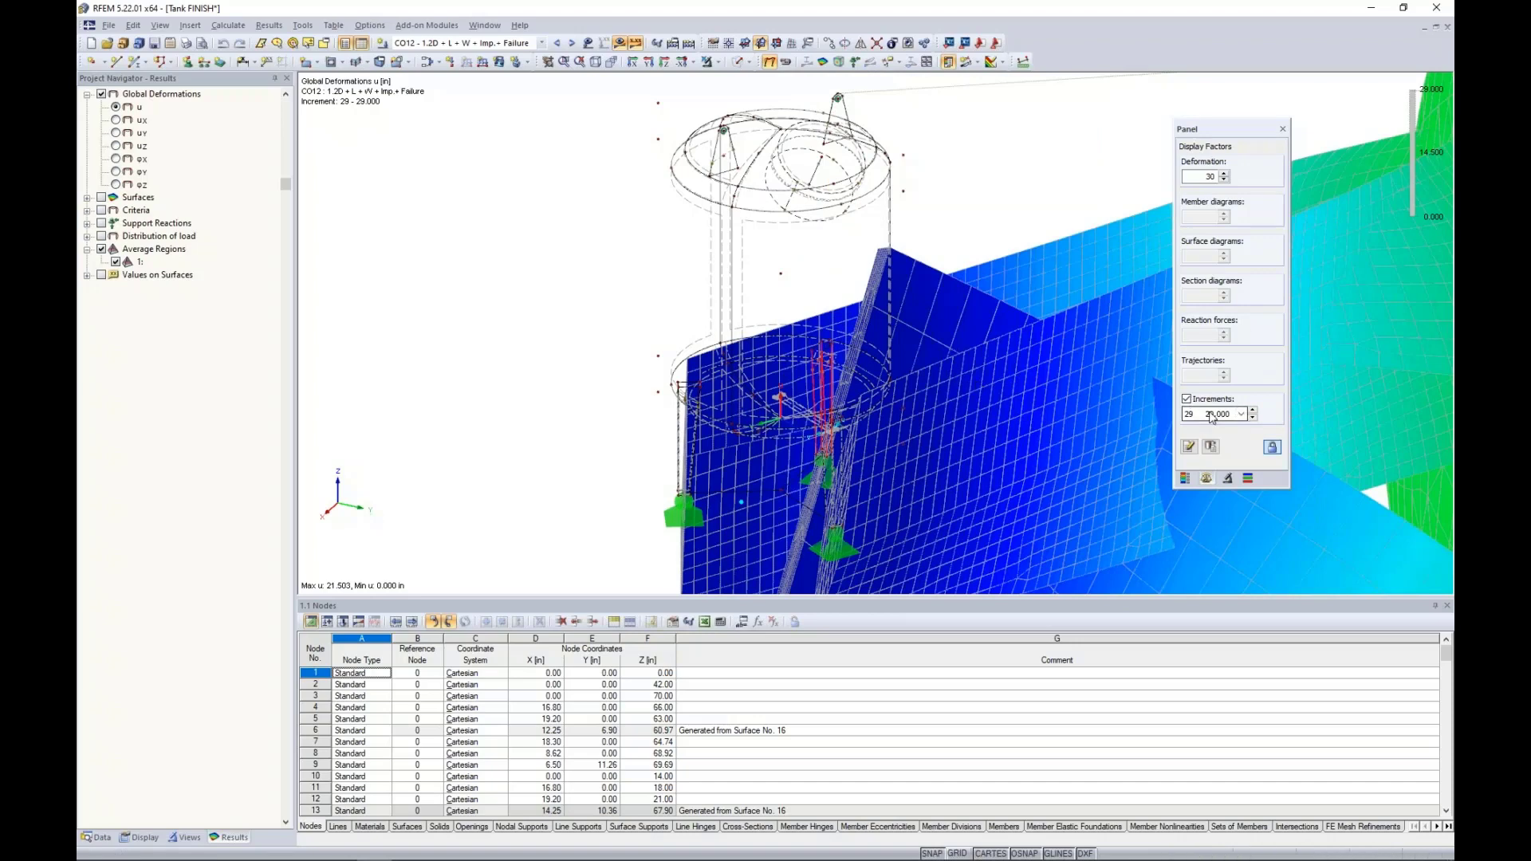
click(1252, 418)
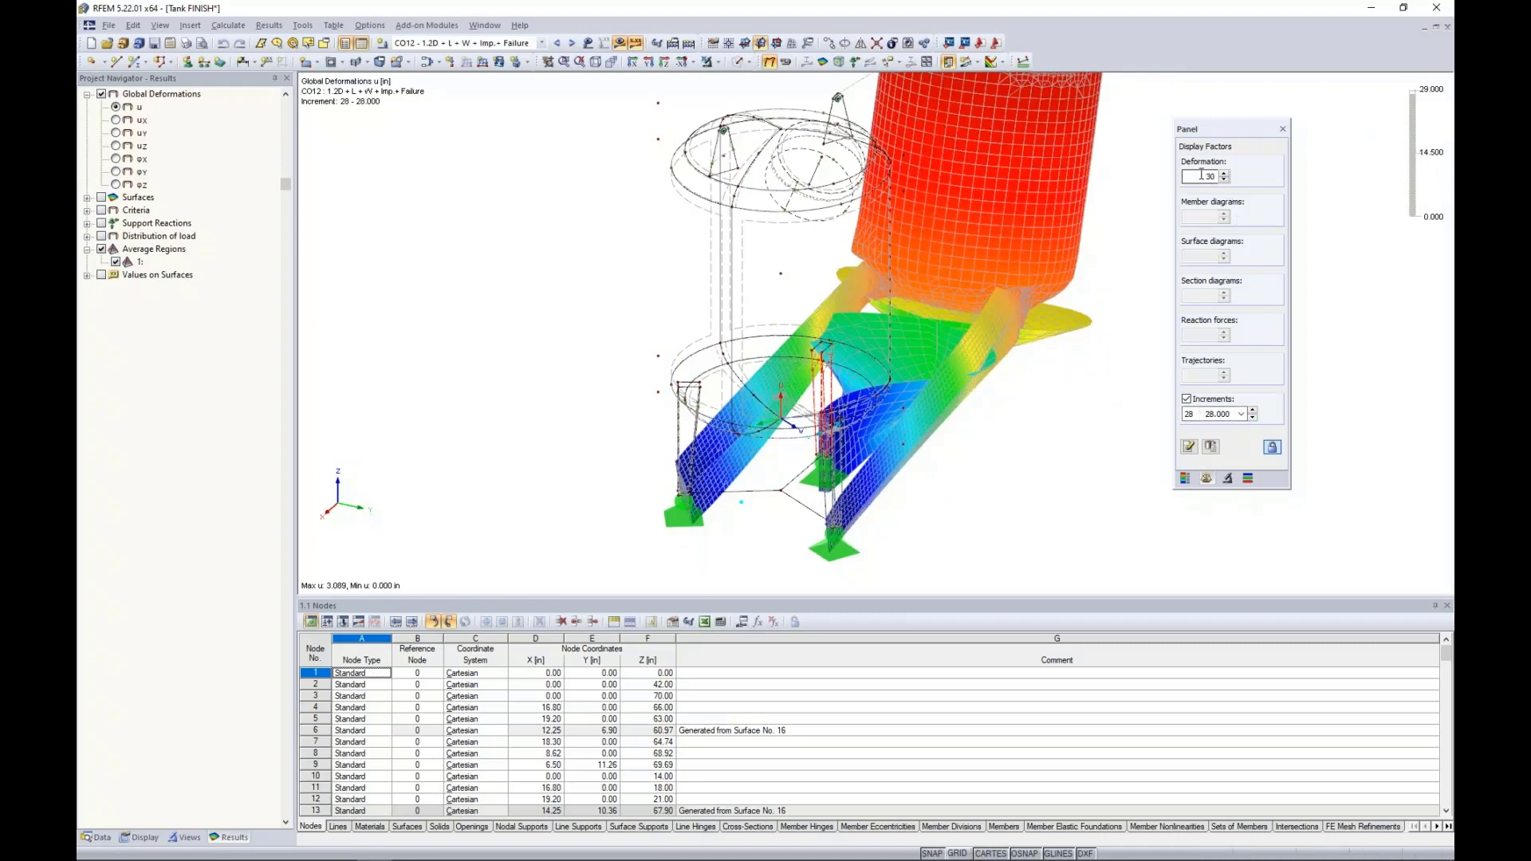
Set the deformation display factor to 10 and view the buckled support legs at increment 28 from another angle.
drag(1216, 177, 1183, 177)
text(1)
key(Return)
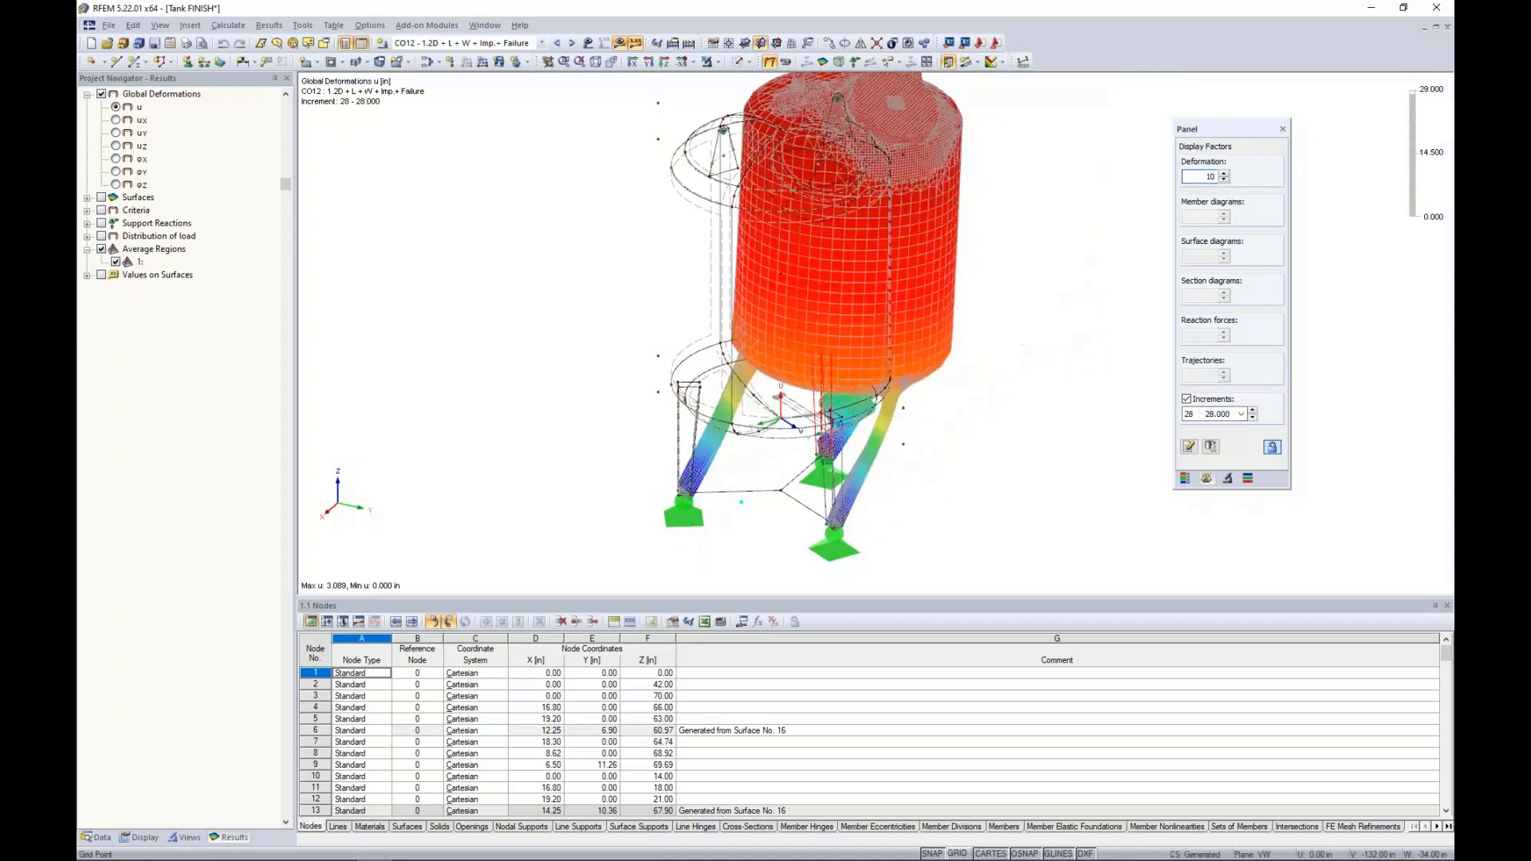
ctrl+middle_drag(950, 478, 711, 307)
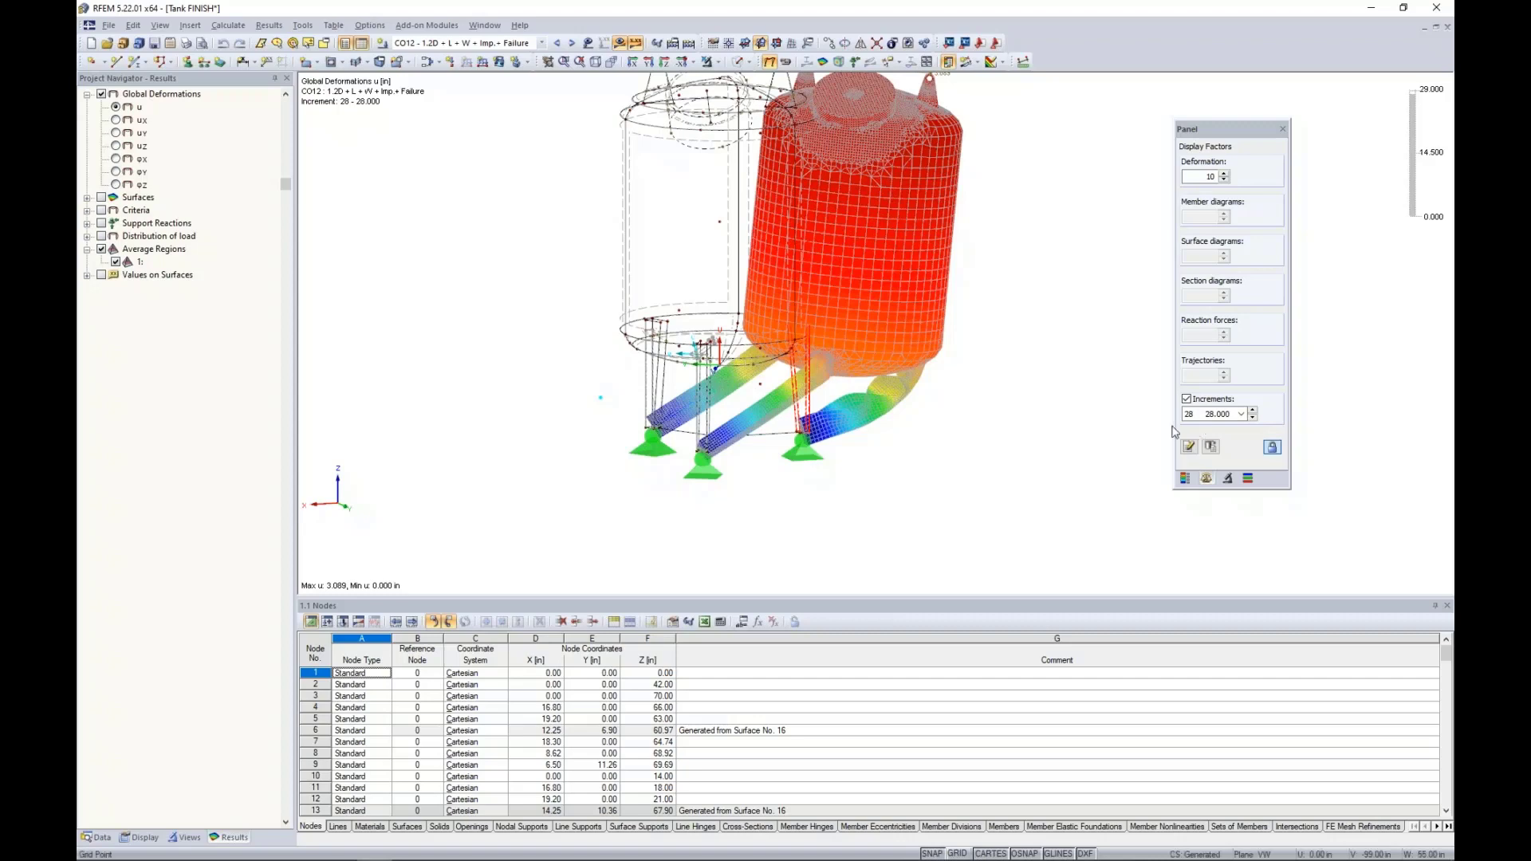
Switch to the PowerPoint slide show of Plate and Shell Webinar - Part 2 and advance to the More Information slide.
key(super+Tab)
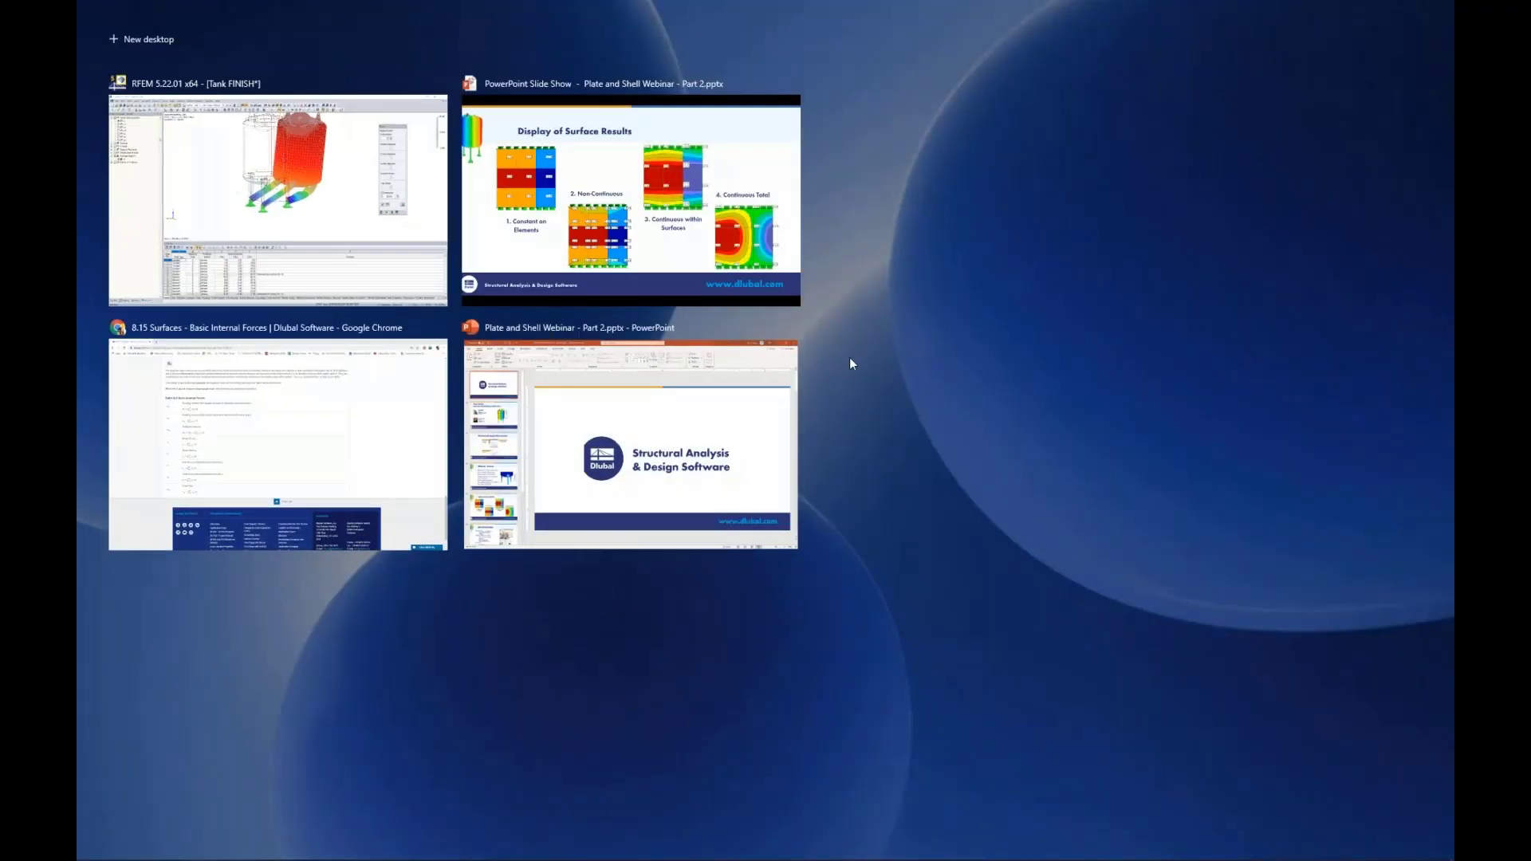
click(635, 212)
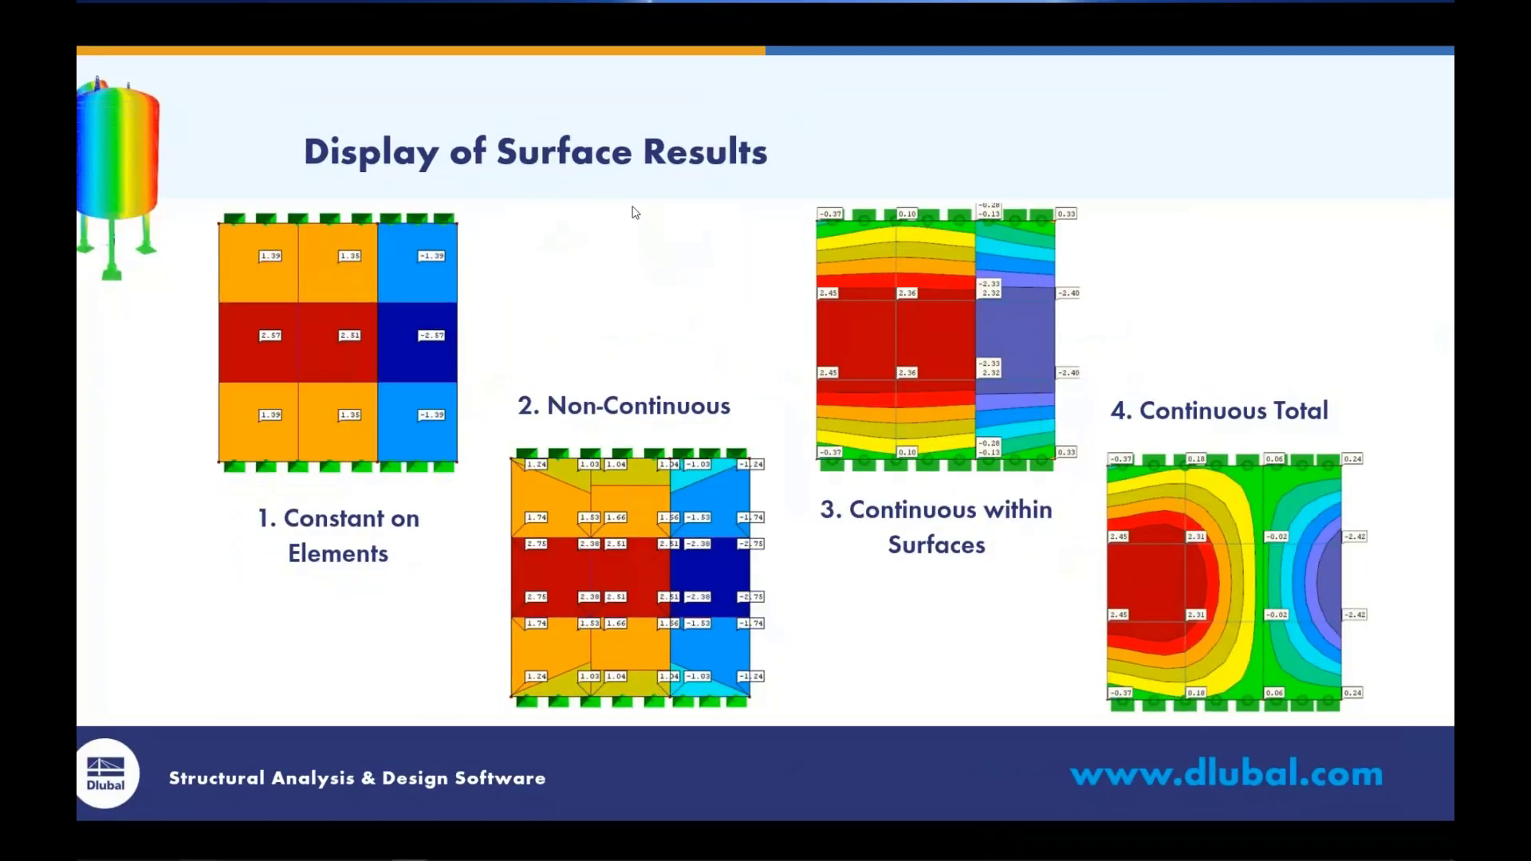
key(Right)
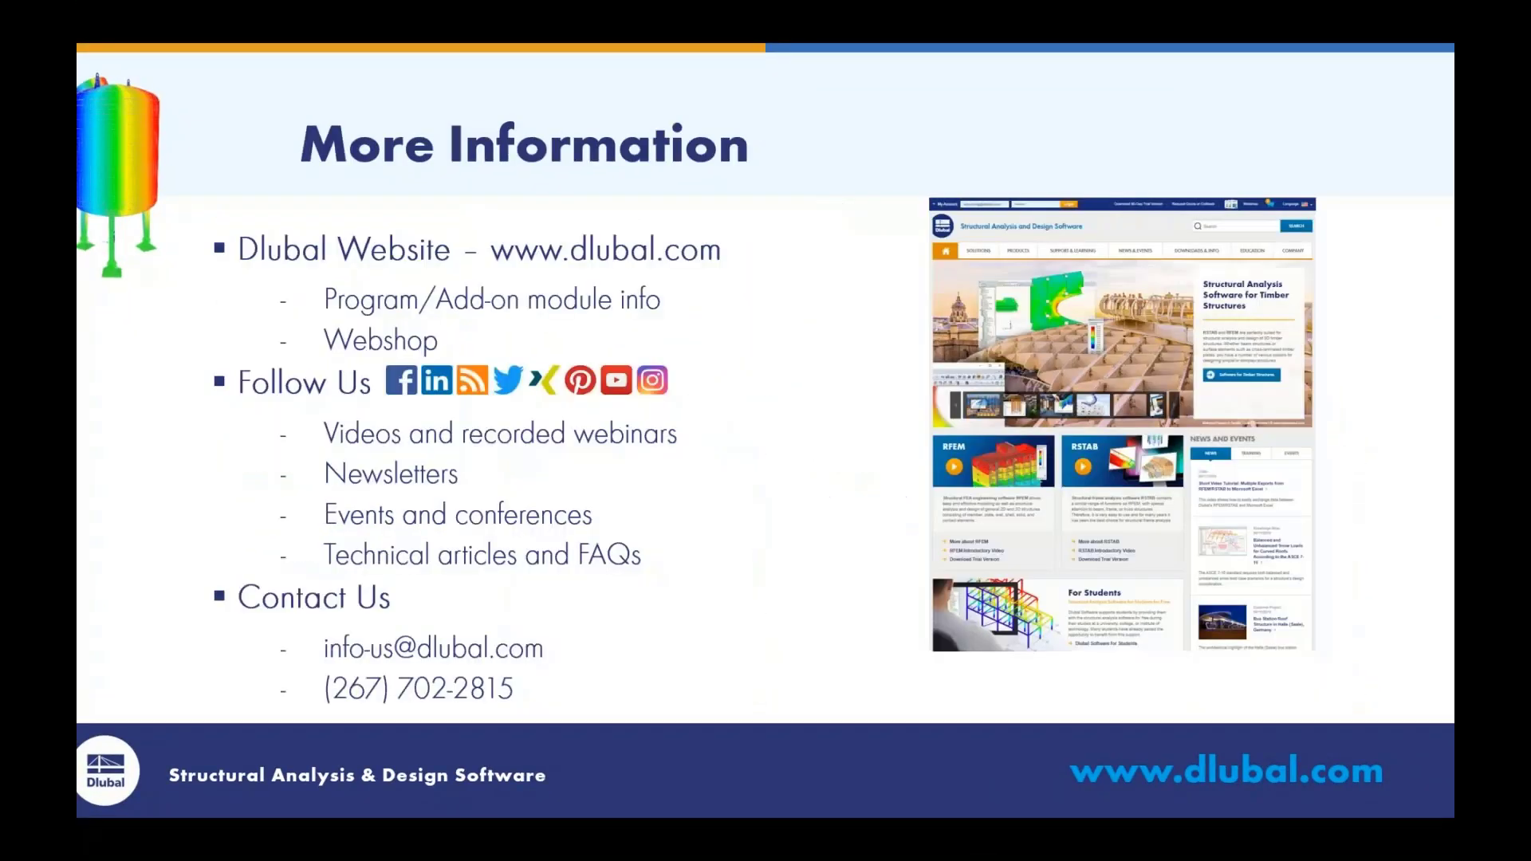